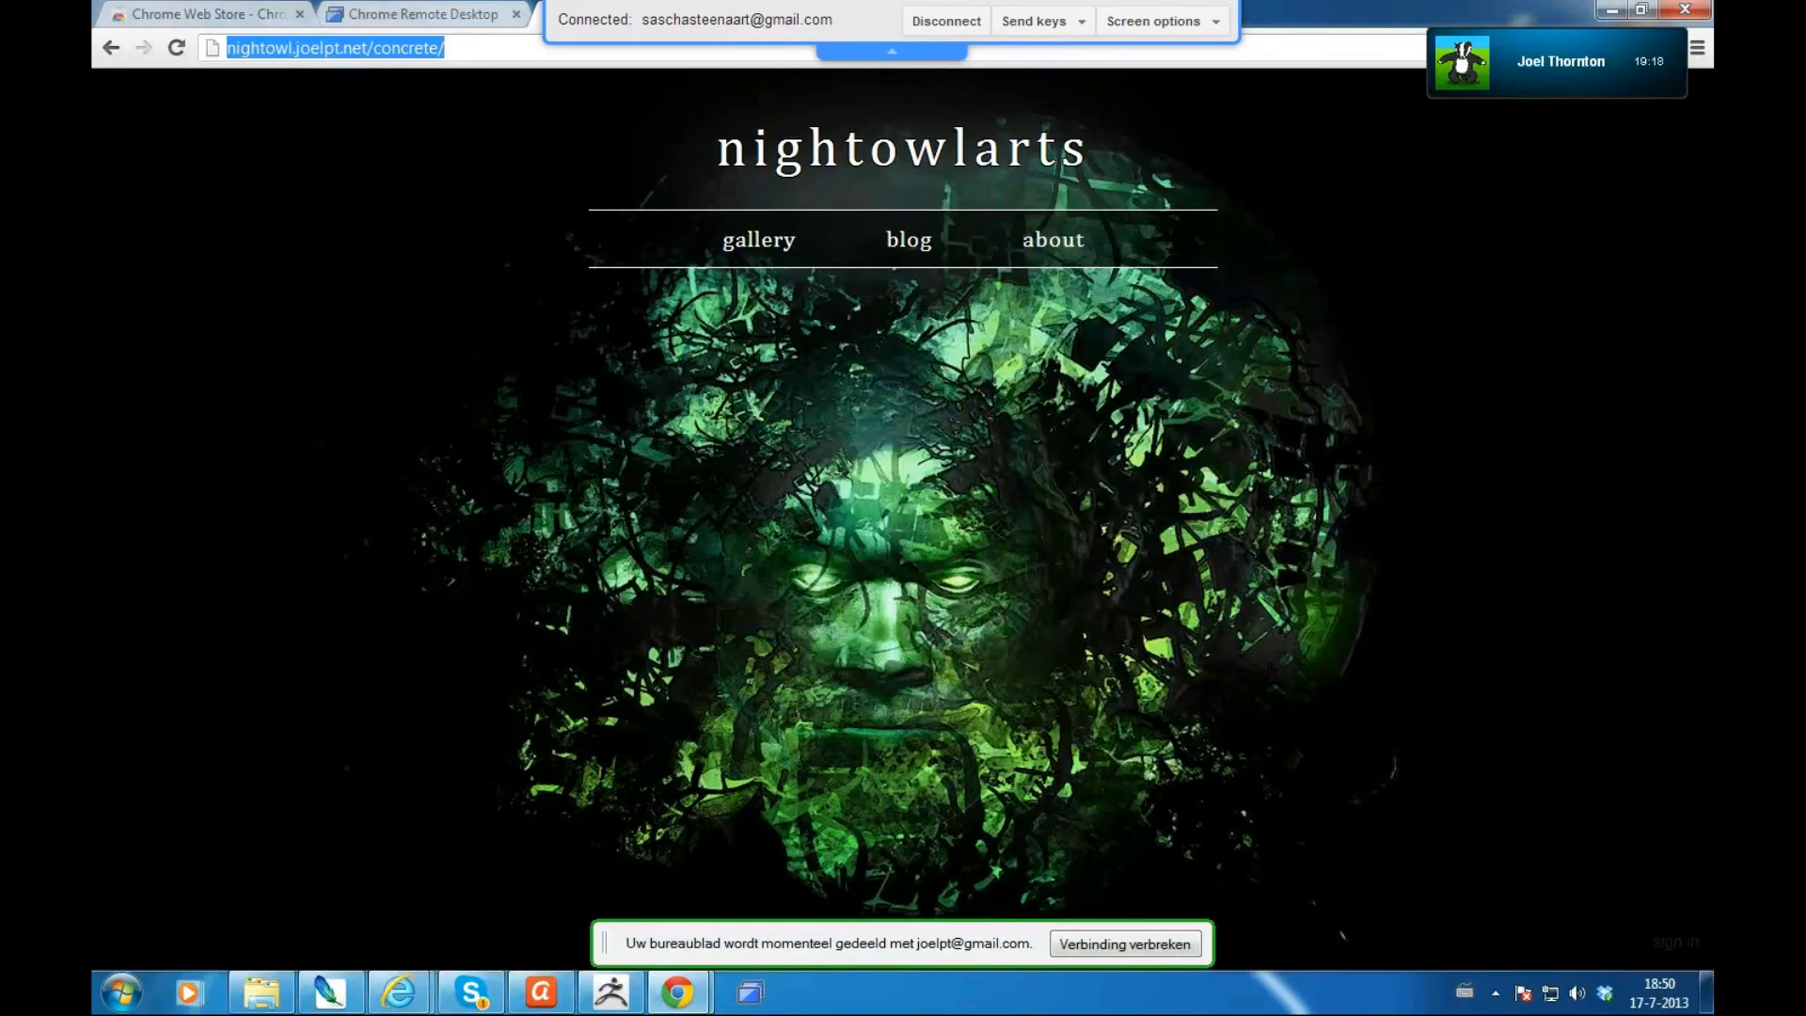
- Follow the 'sign in' link on the night owl arts home page to reach the login form
{"action": "left_click", "coordinate": [1573, 804]}
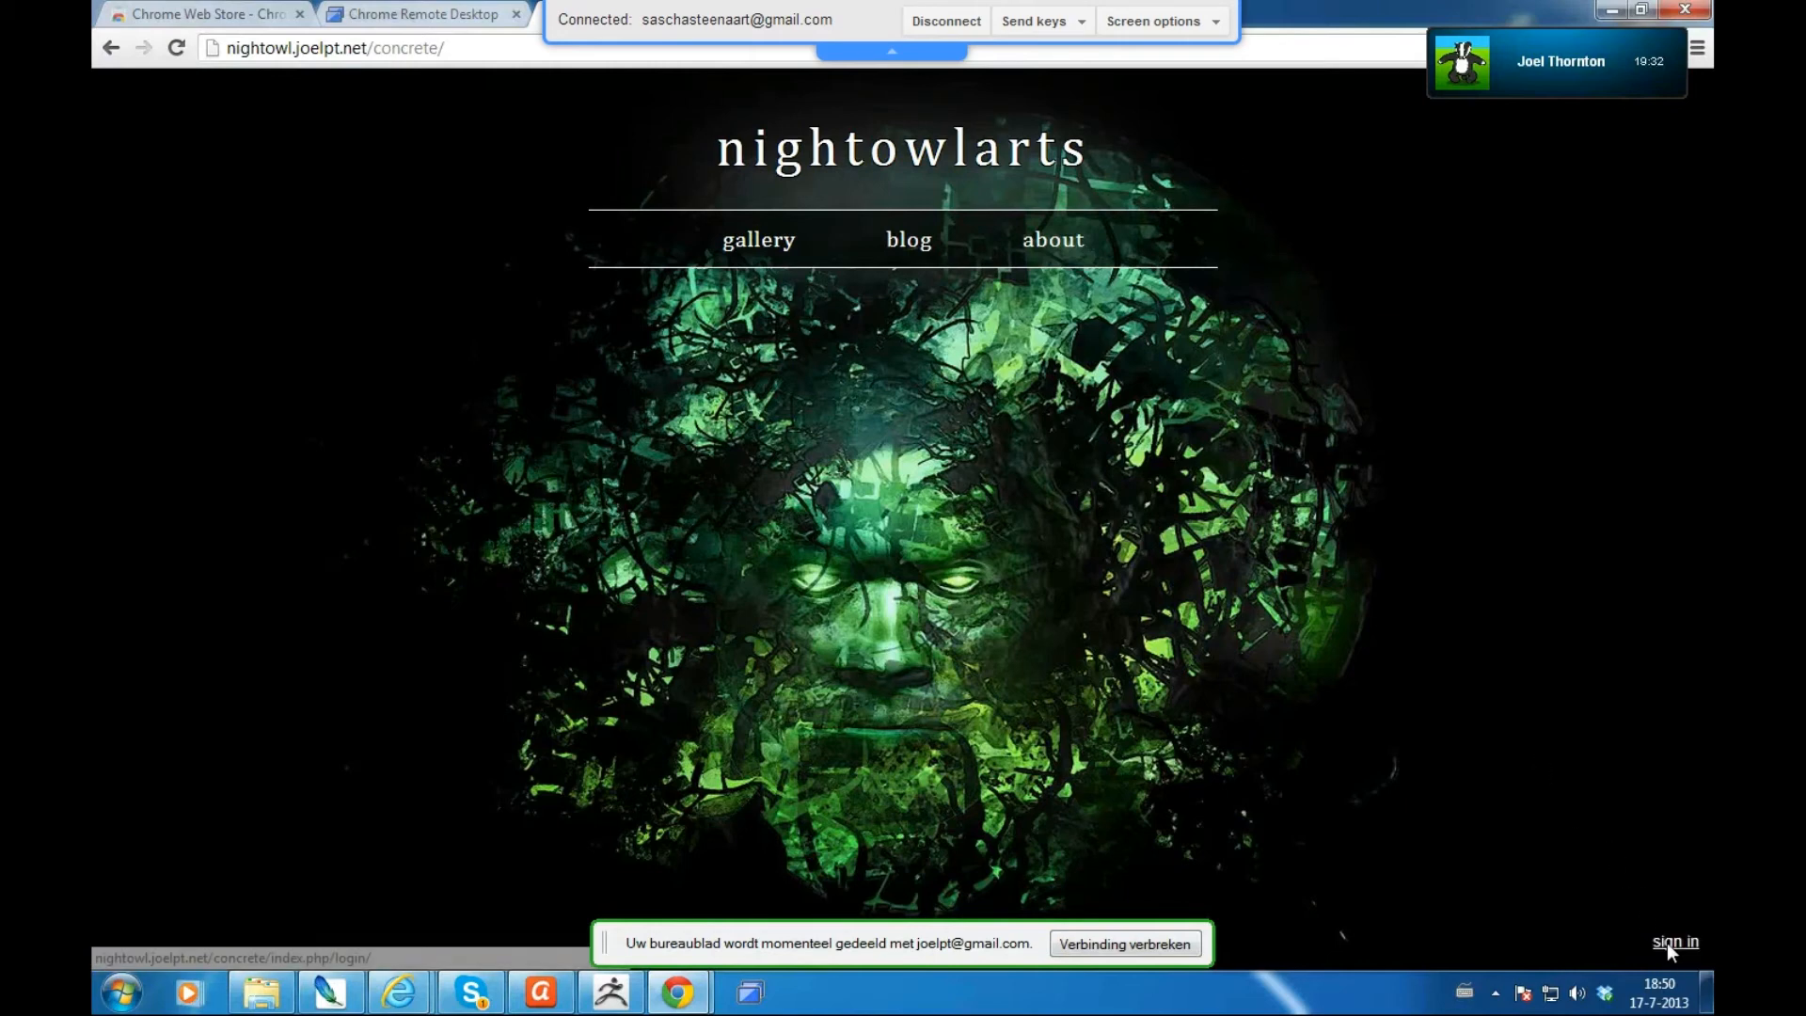
{"action": "left_click", "coordinate": [1673, 942]}
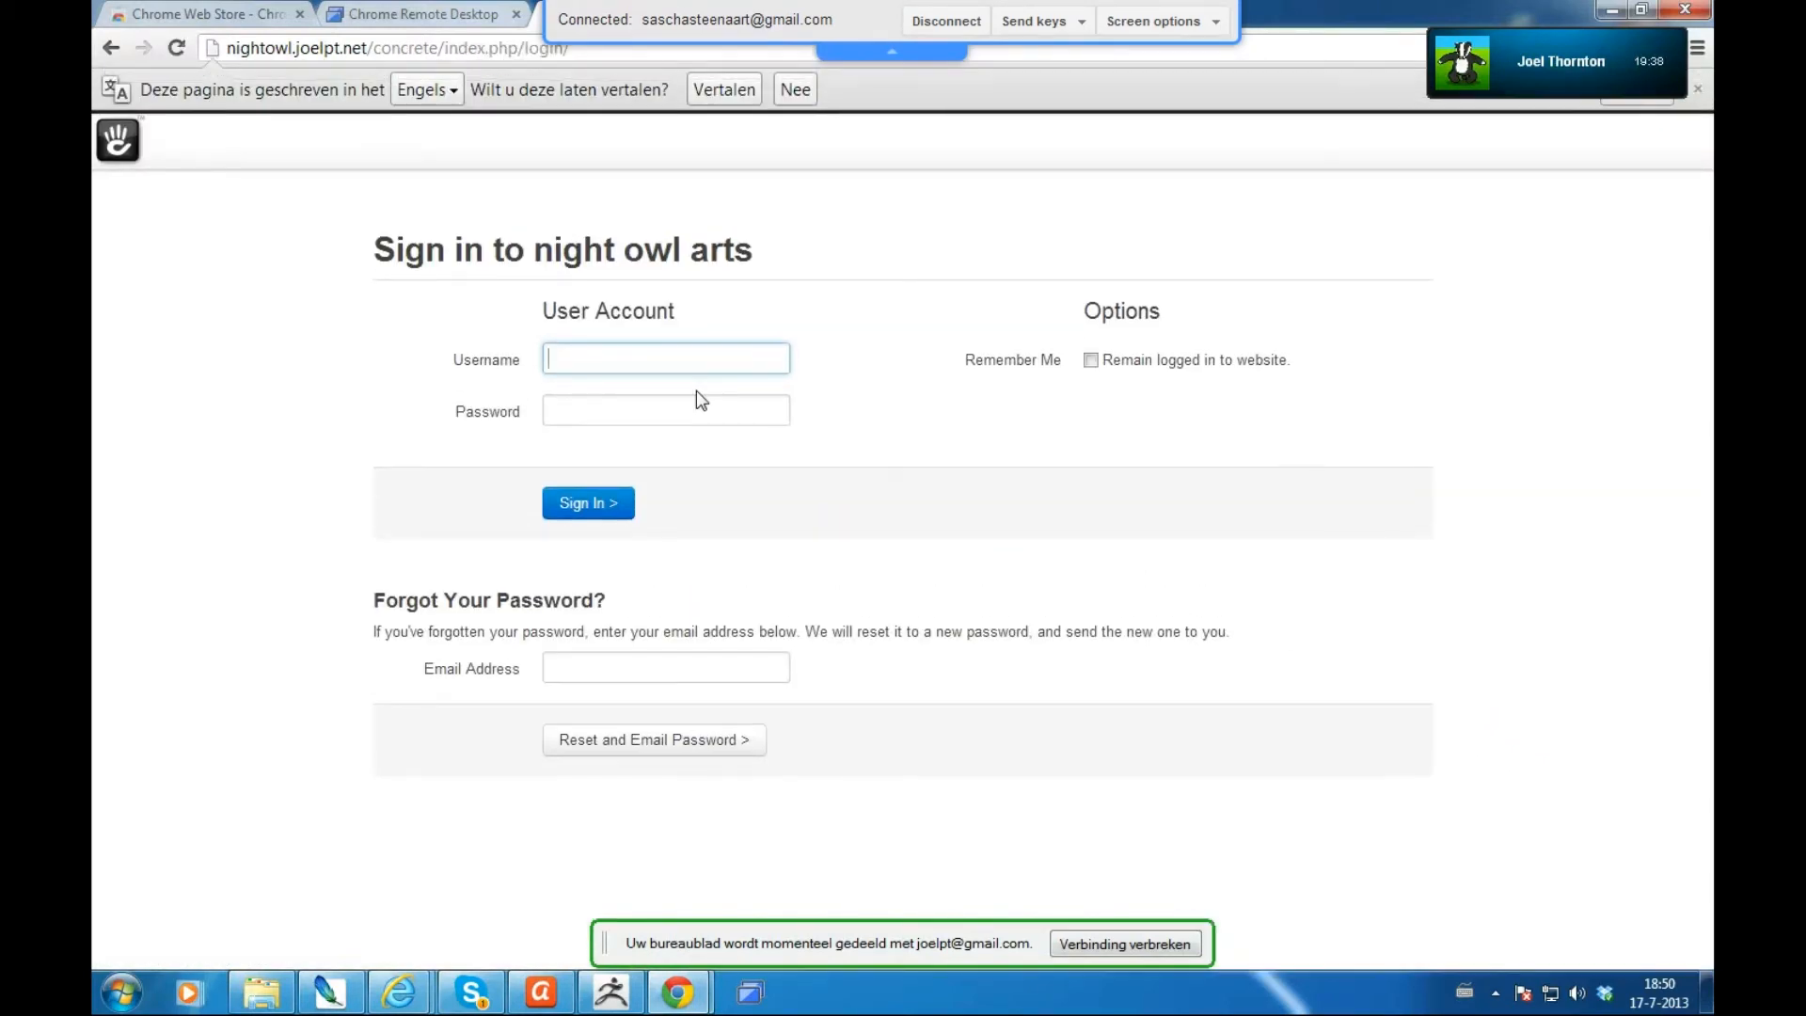
- Sign in as admin with the account password and dismiss the Welcome Back overview
{"action": "type", "text": "admin"}
{"action": "key", "text": "Tab"}
{"action": "key", "text": "ctrl+v"}
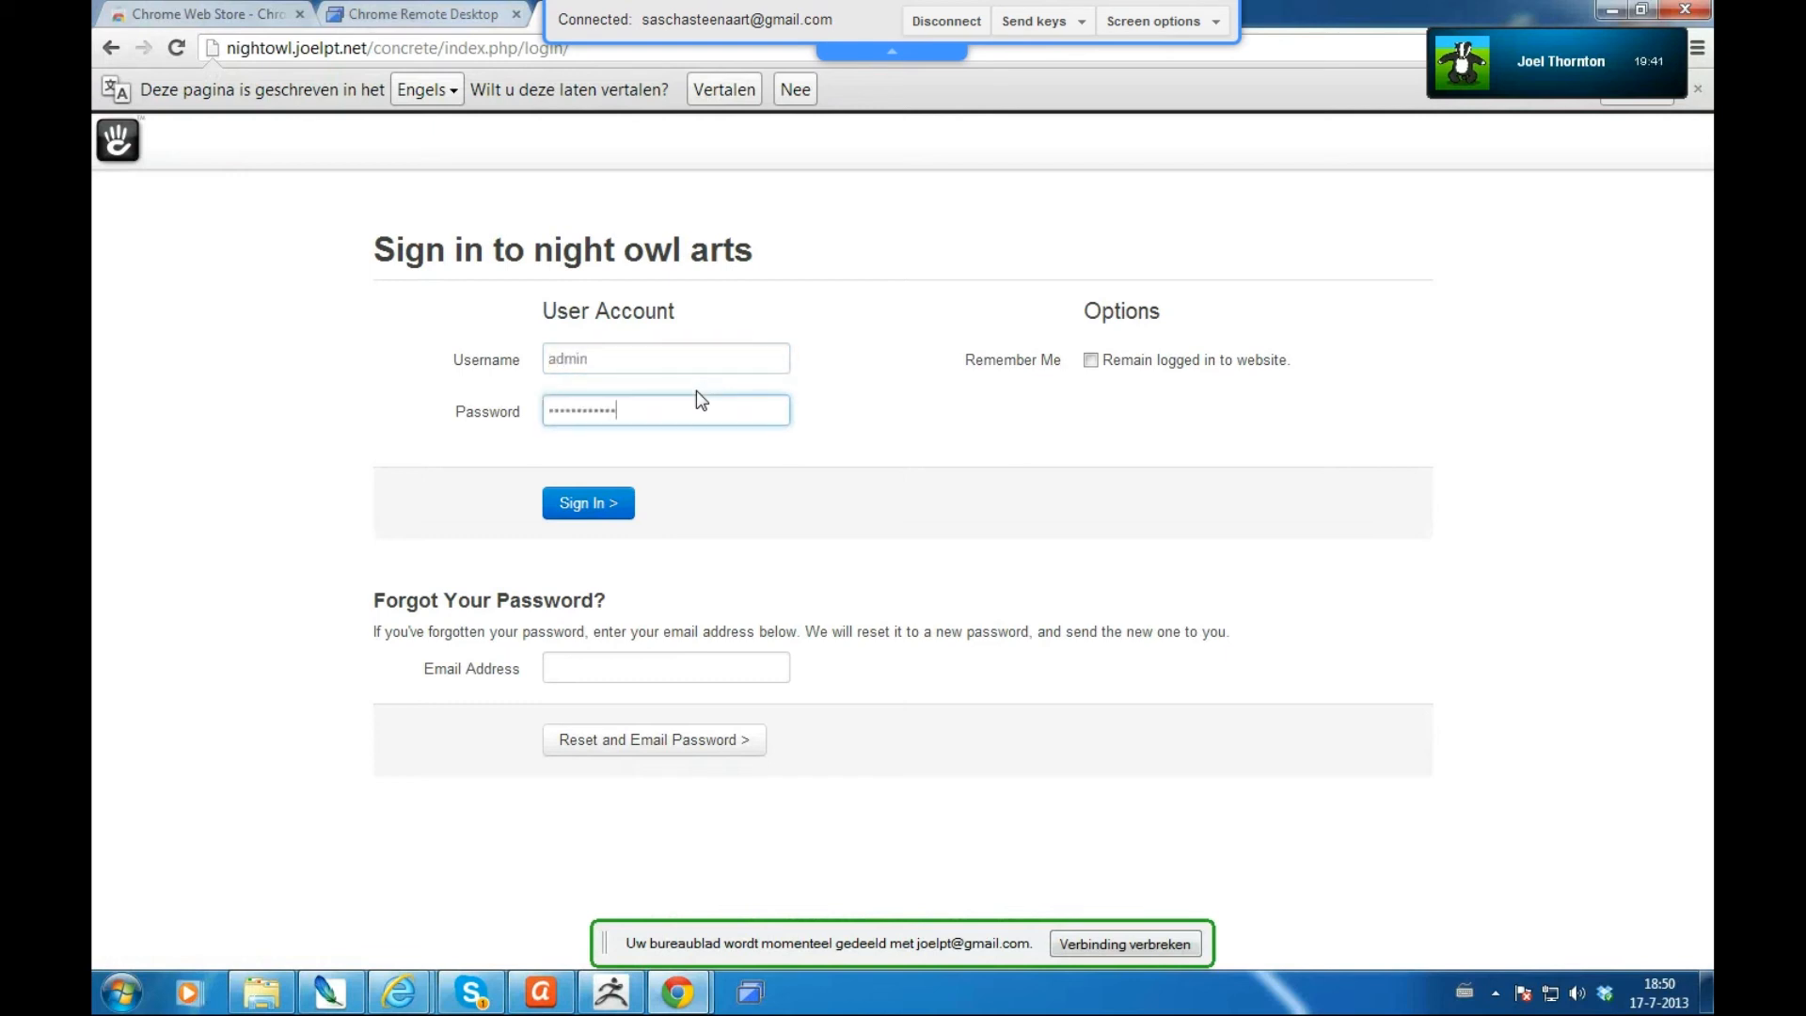
{"action": "left_click", "coordinate": [608, 504]}
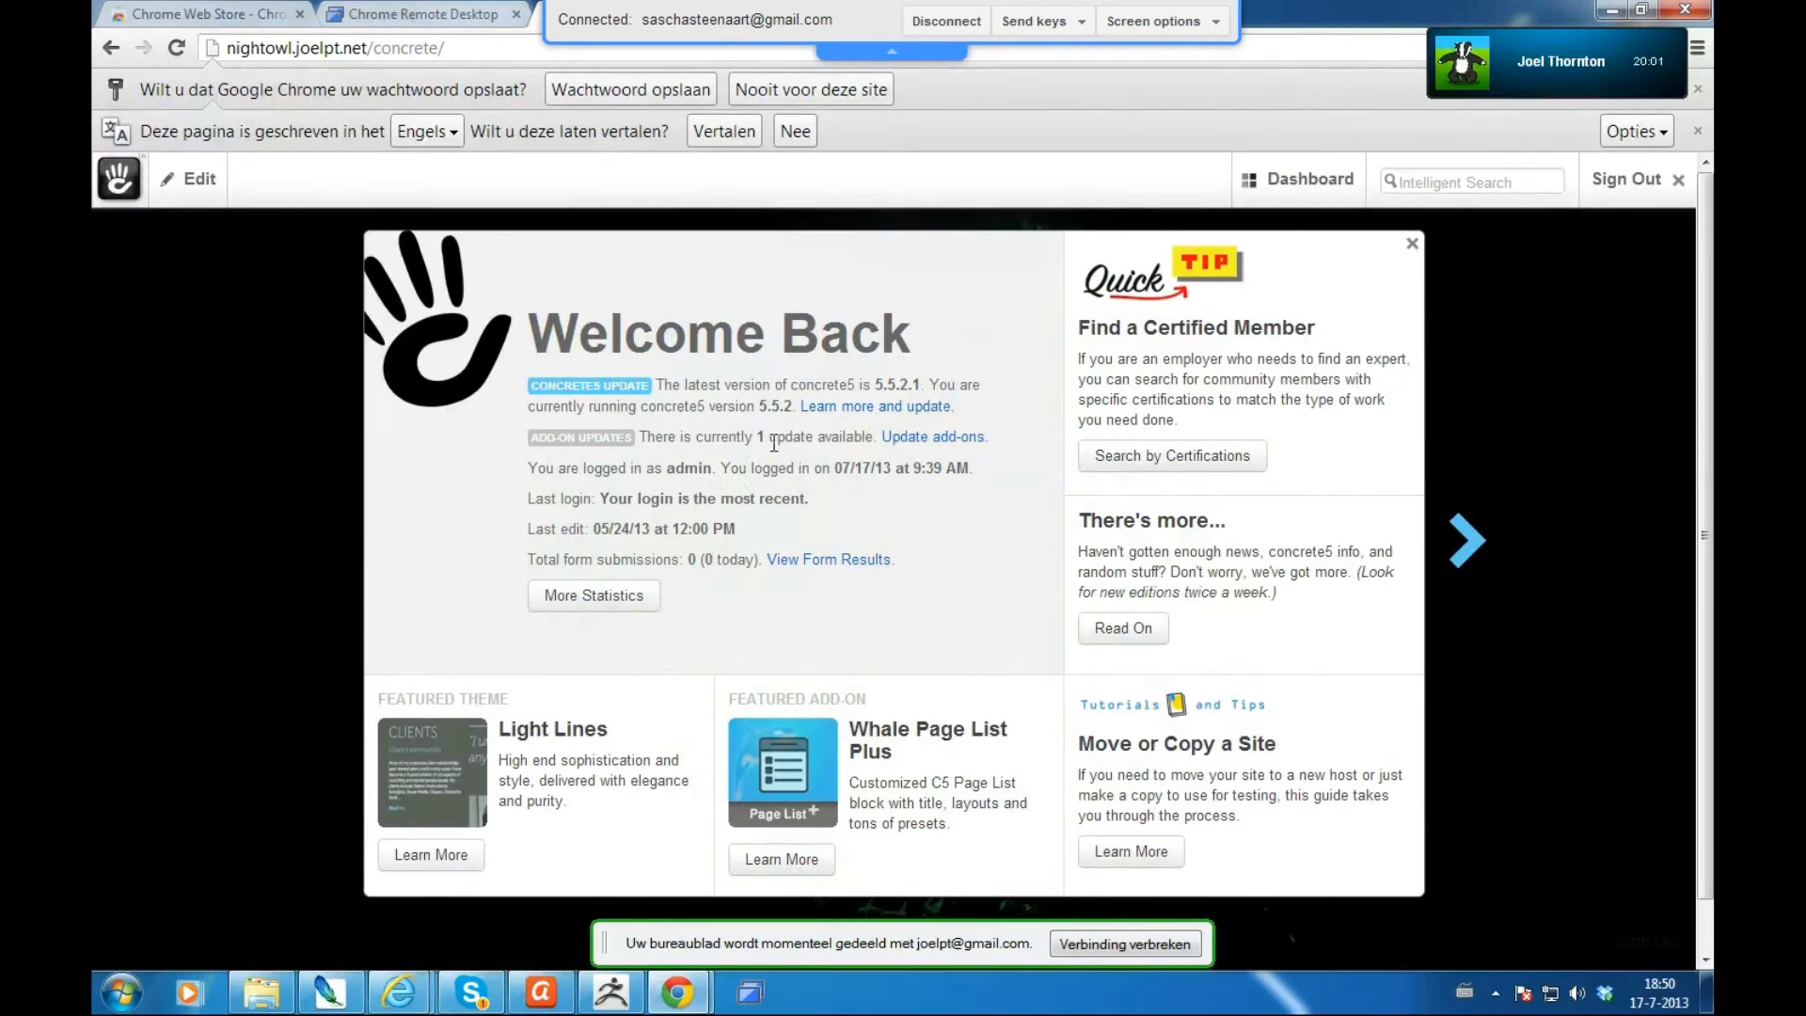
{"action": "left_click", "coordinate": [1412, 244]}
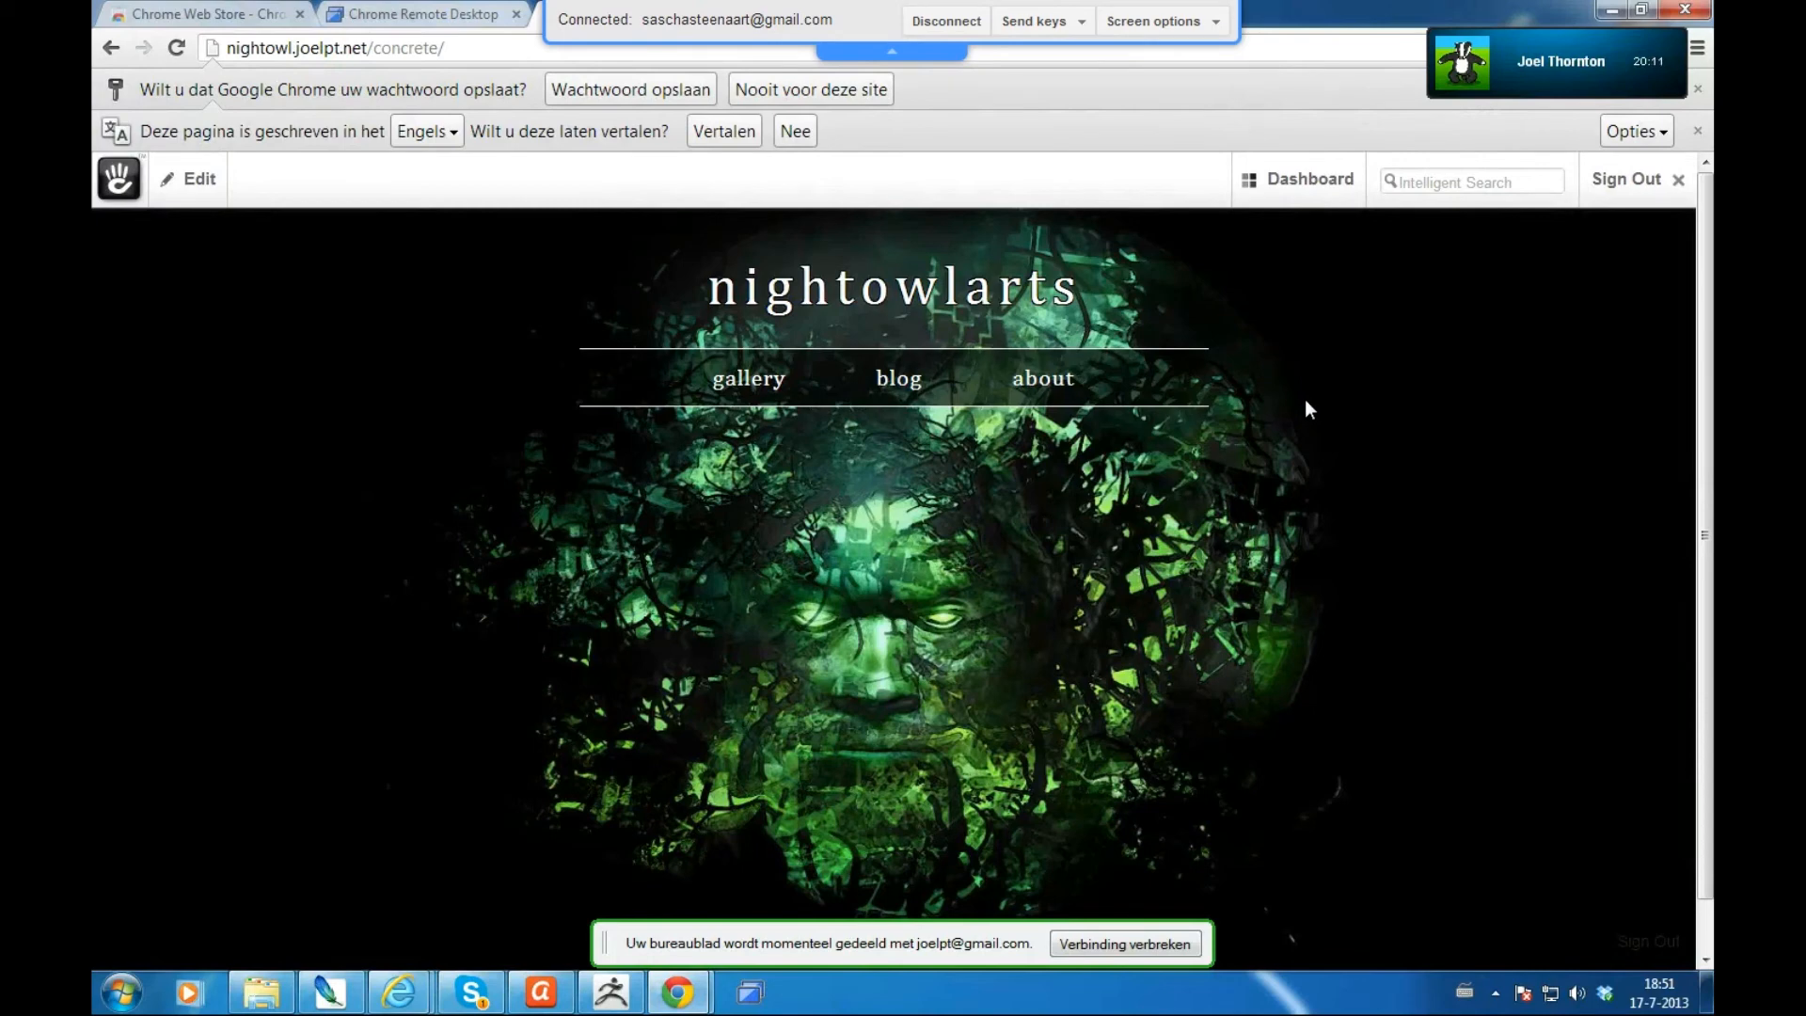
- Go to the Characters gallery showing Captain Dynamite, briefly opening and closing the Edit panel
{"action": "left_click", "coordinate": [742, 388]}
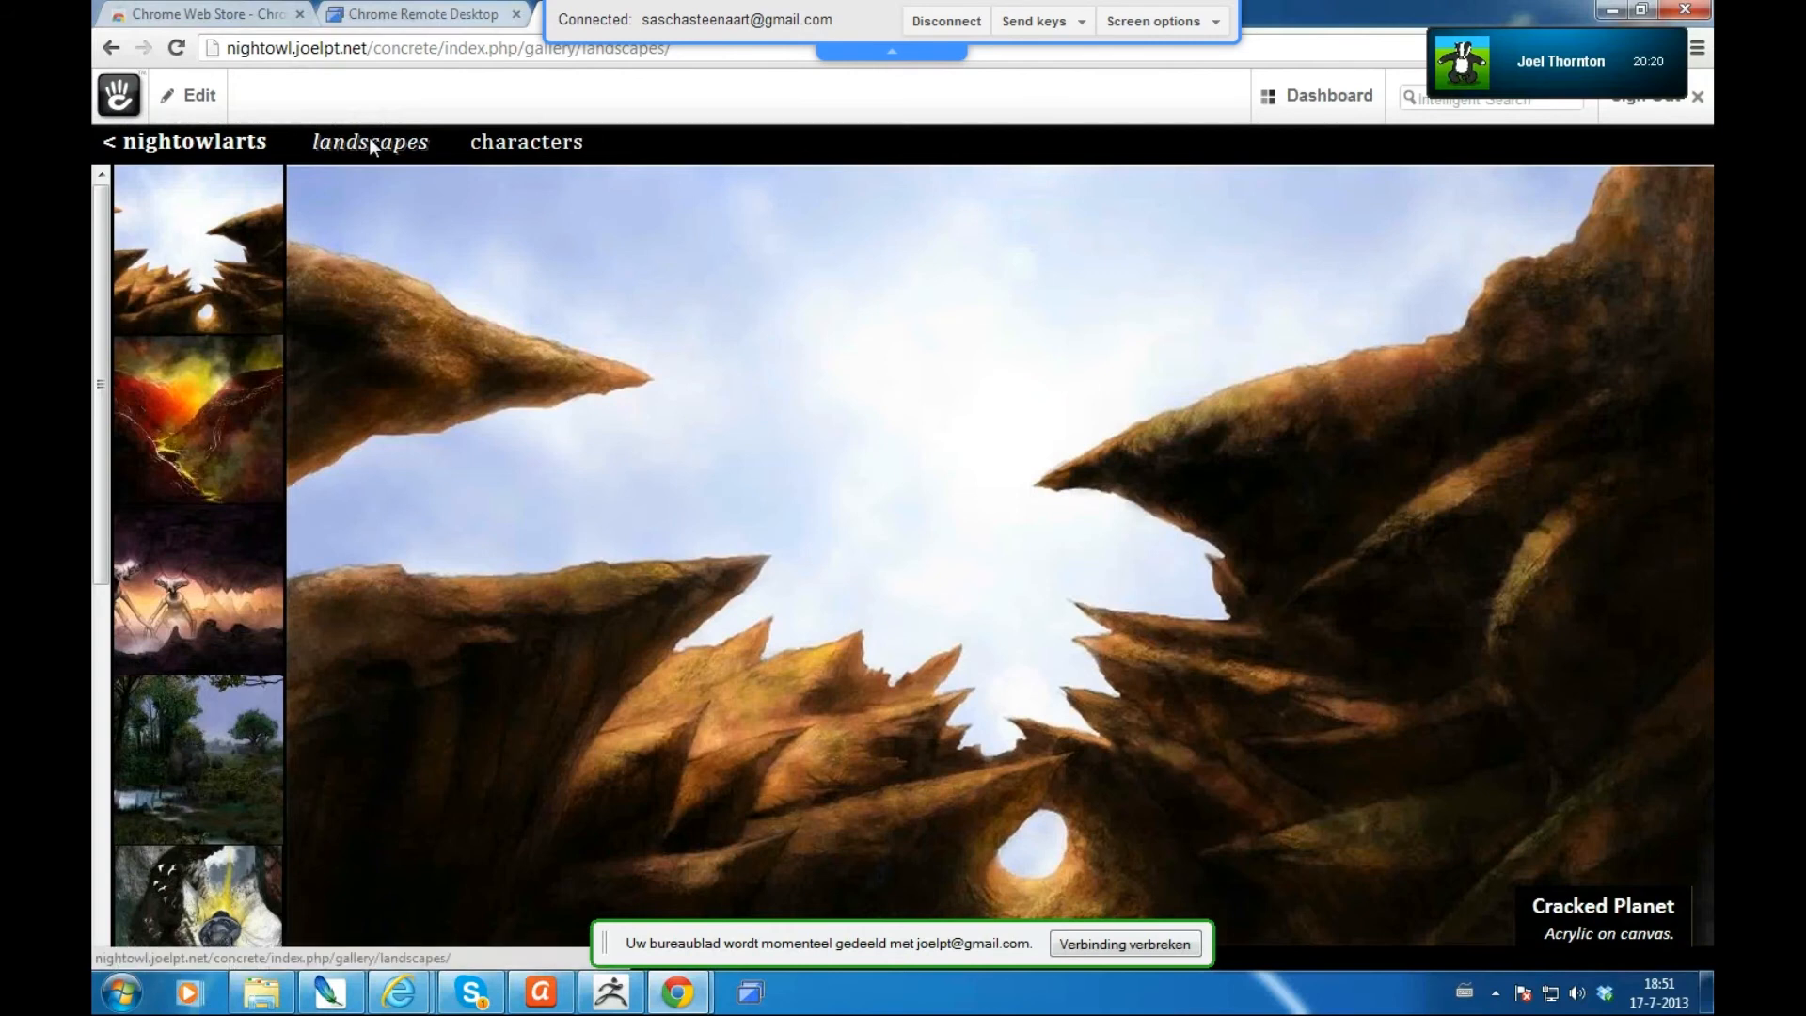
{"action": "left_click", "coordinate": [506, 146]}
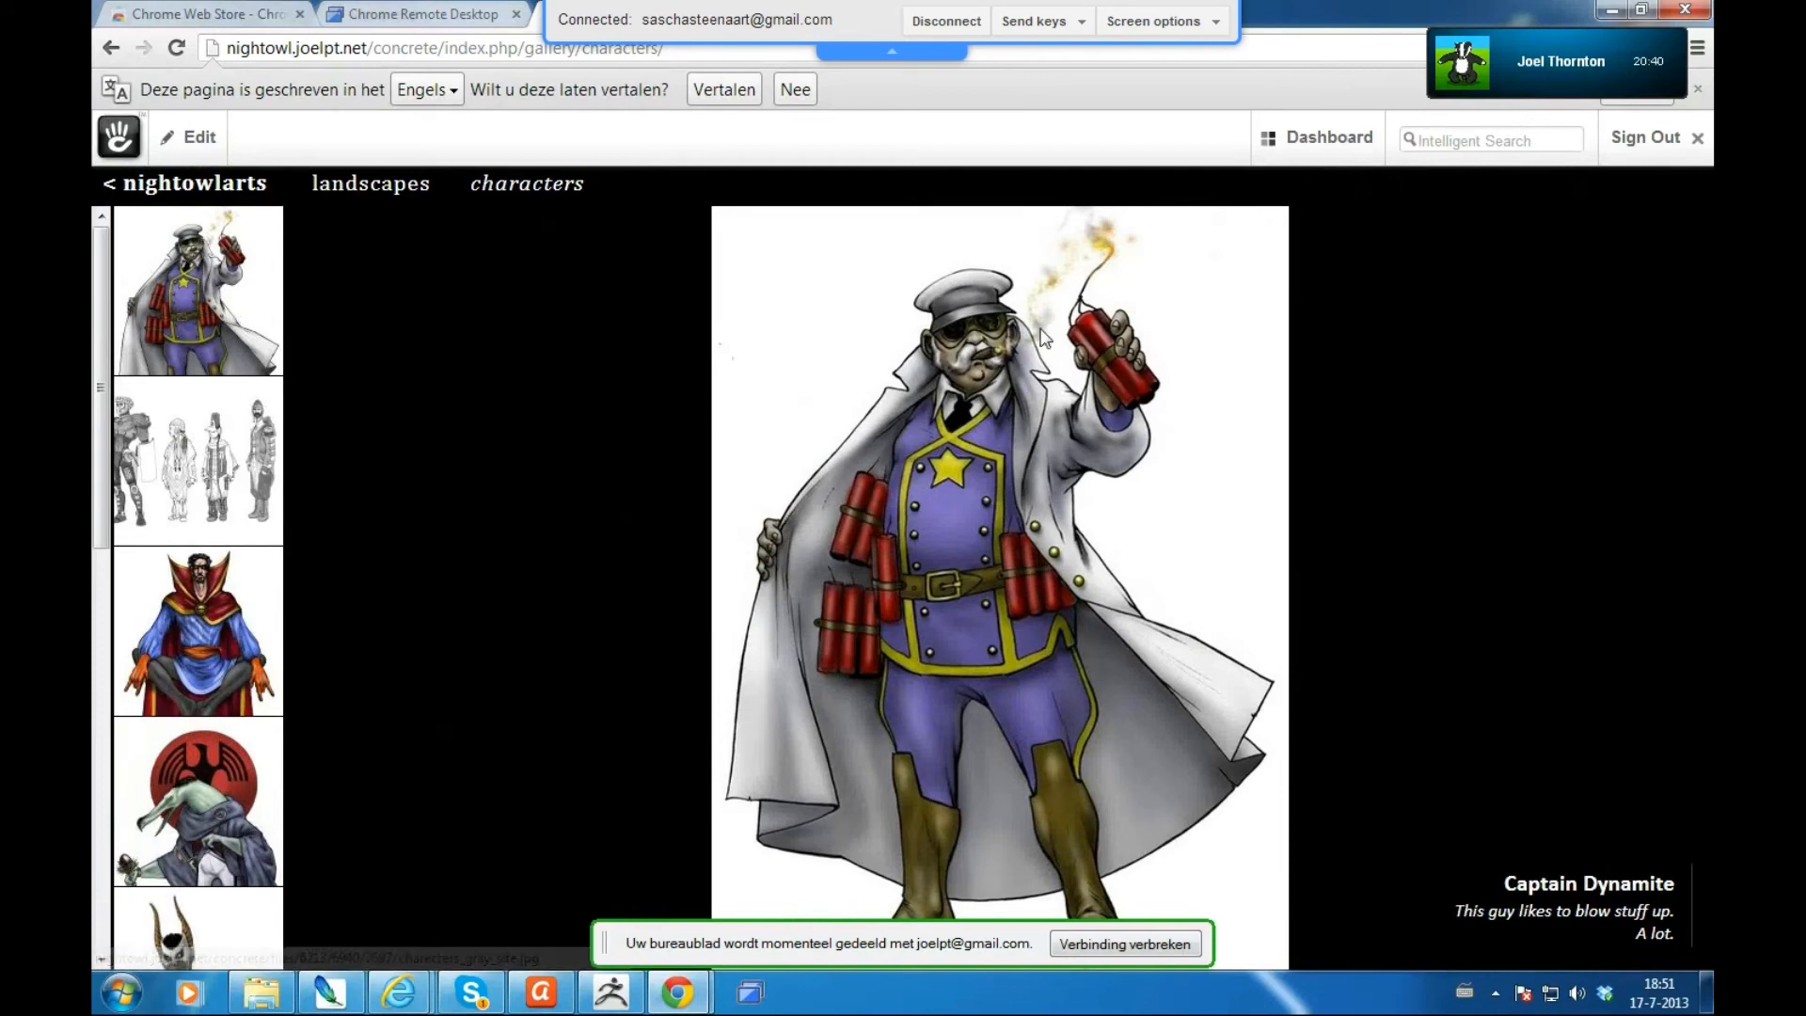
{"action": "mouse_move", "coordinate": [1338, 151]}
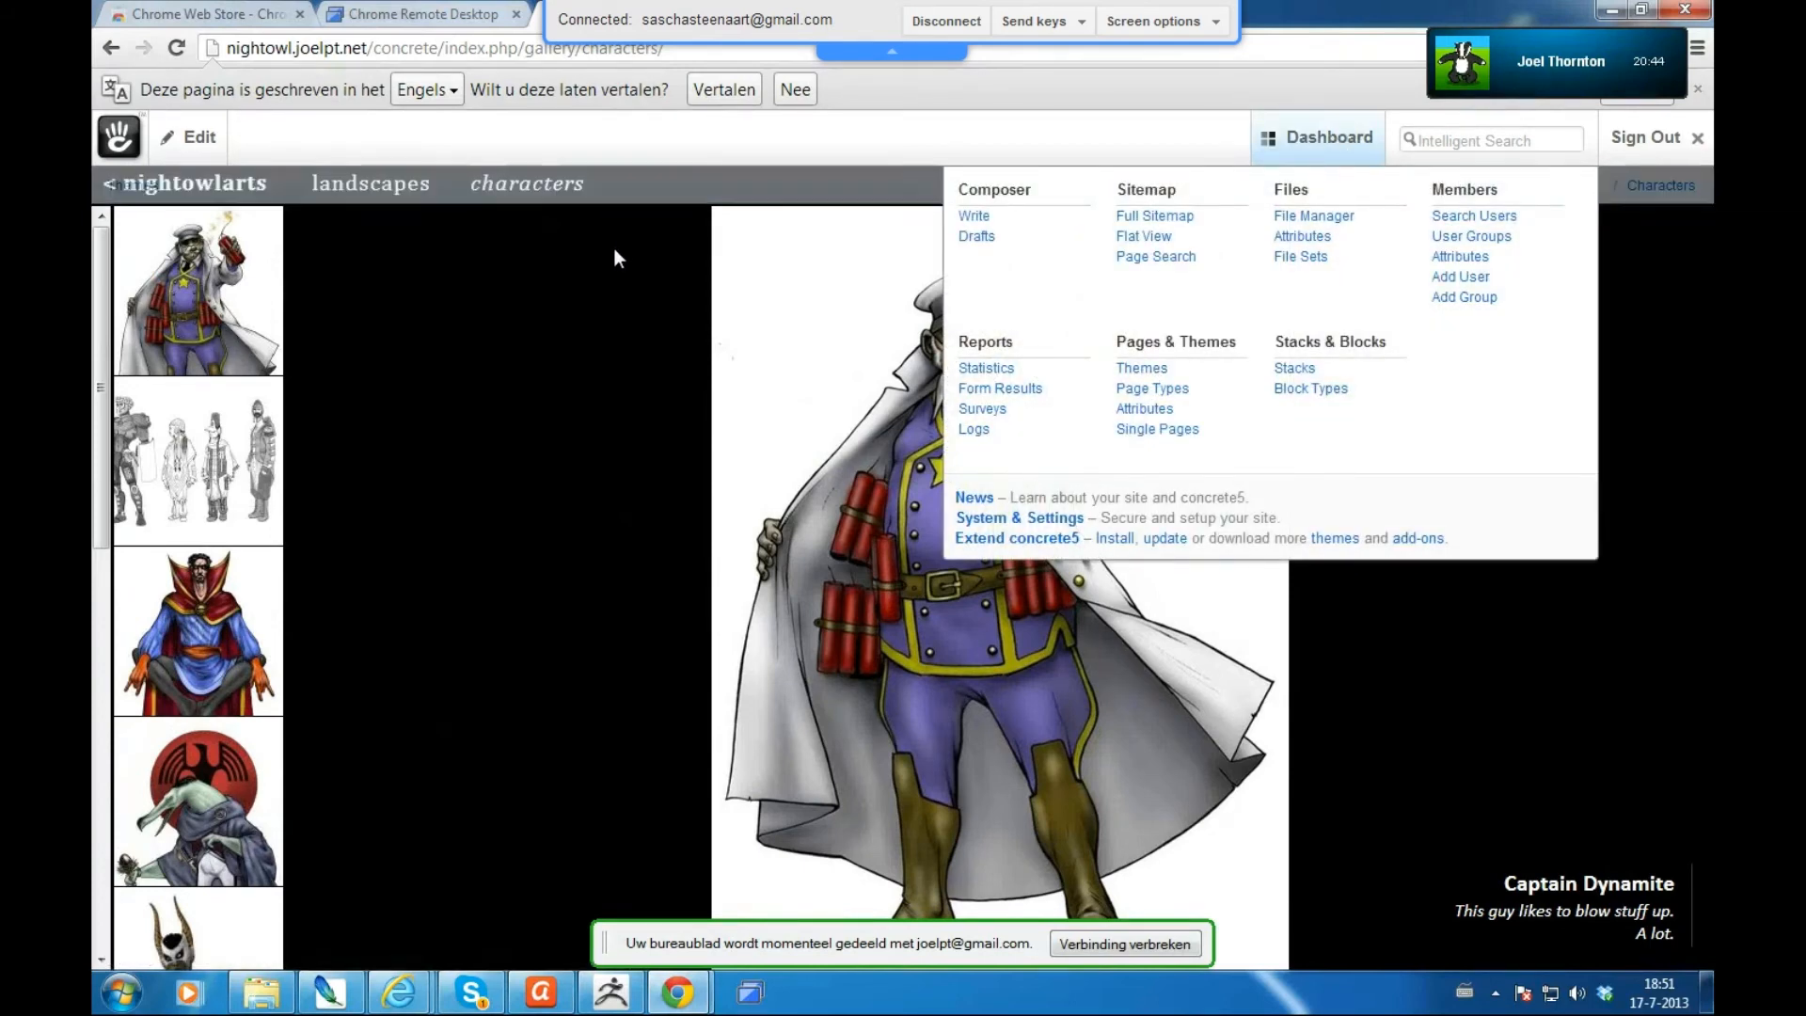
{"action": "mouse_move", "coordinate": [185, 143]}
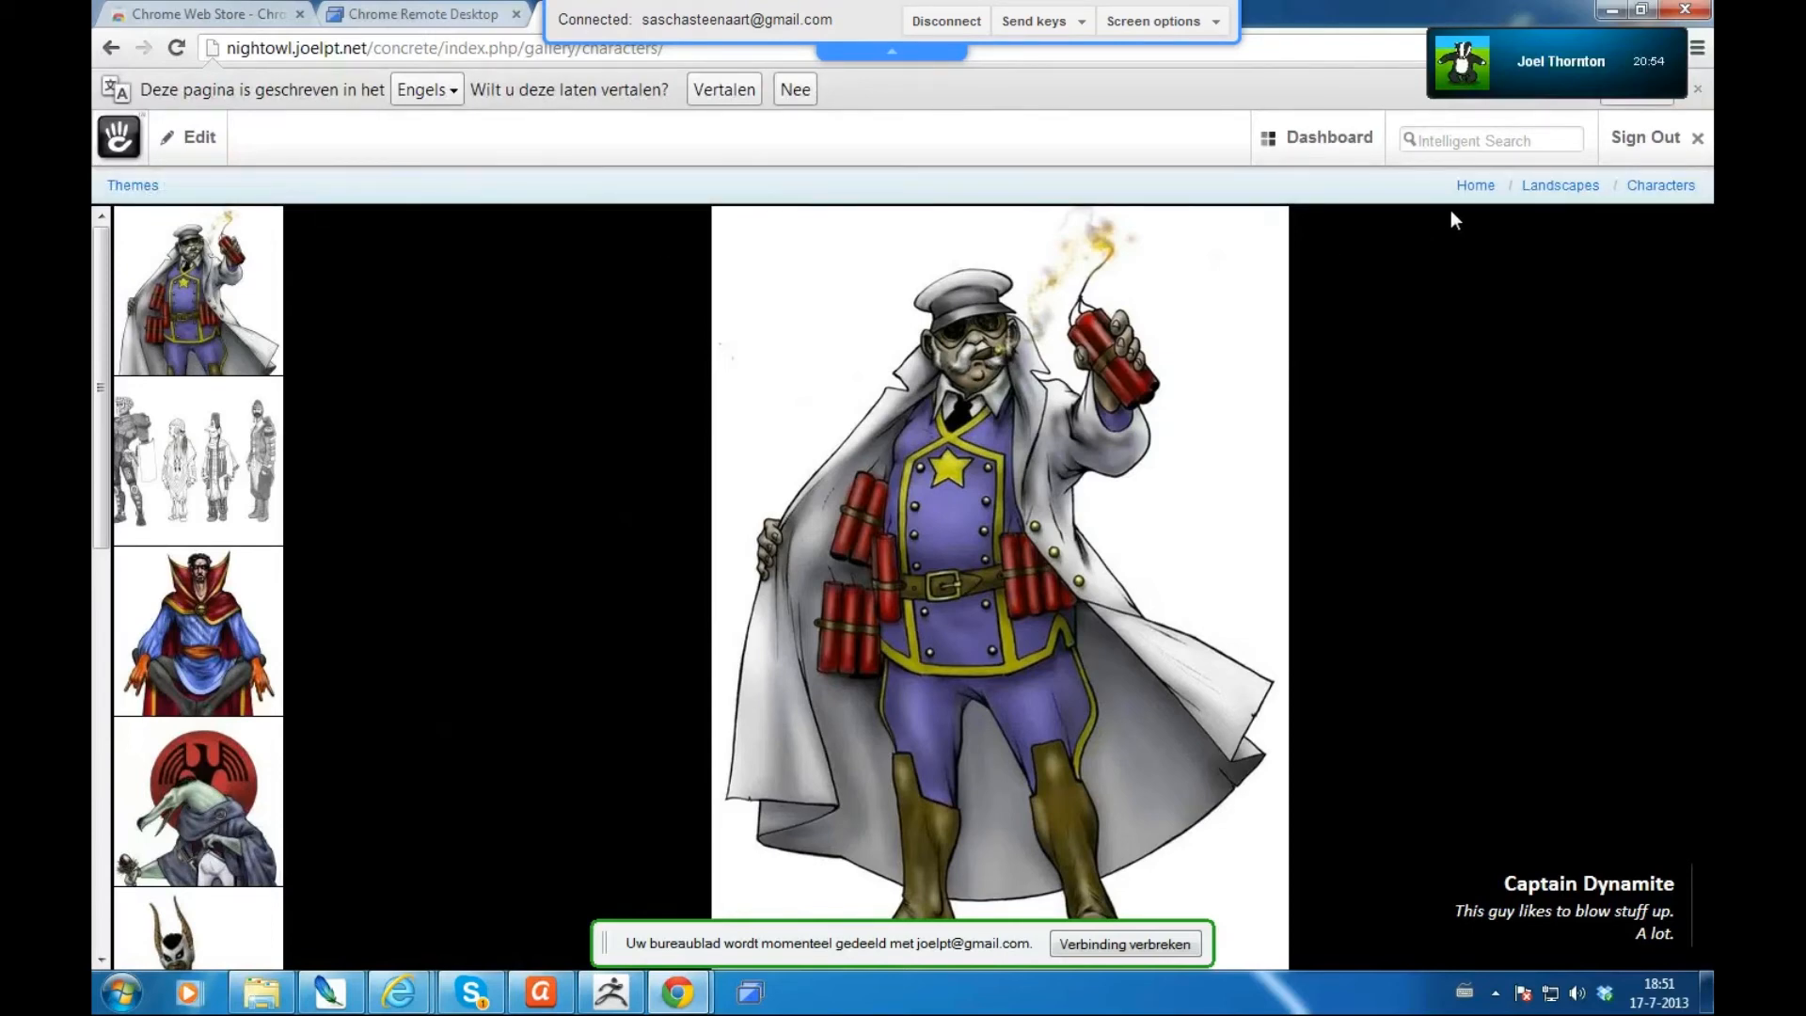
{"action": "mouse_move", "coordinate": [301, 157]}
{"action": "left_click", "coordinate": [200, 143]}
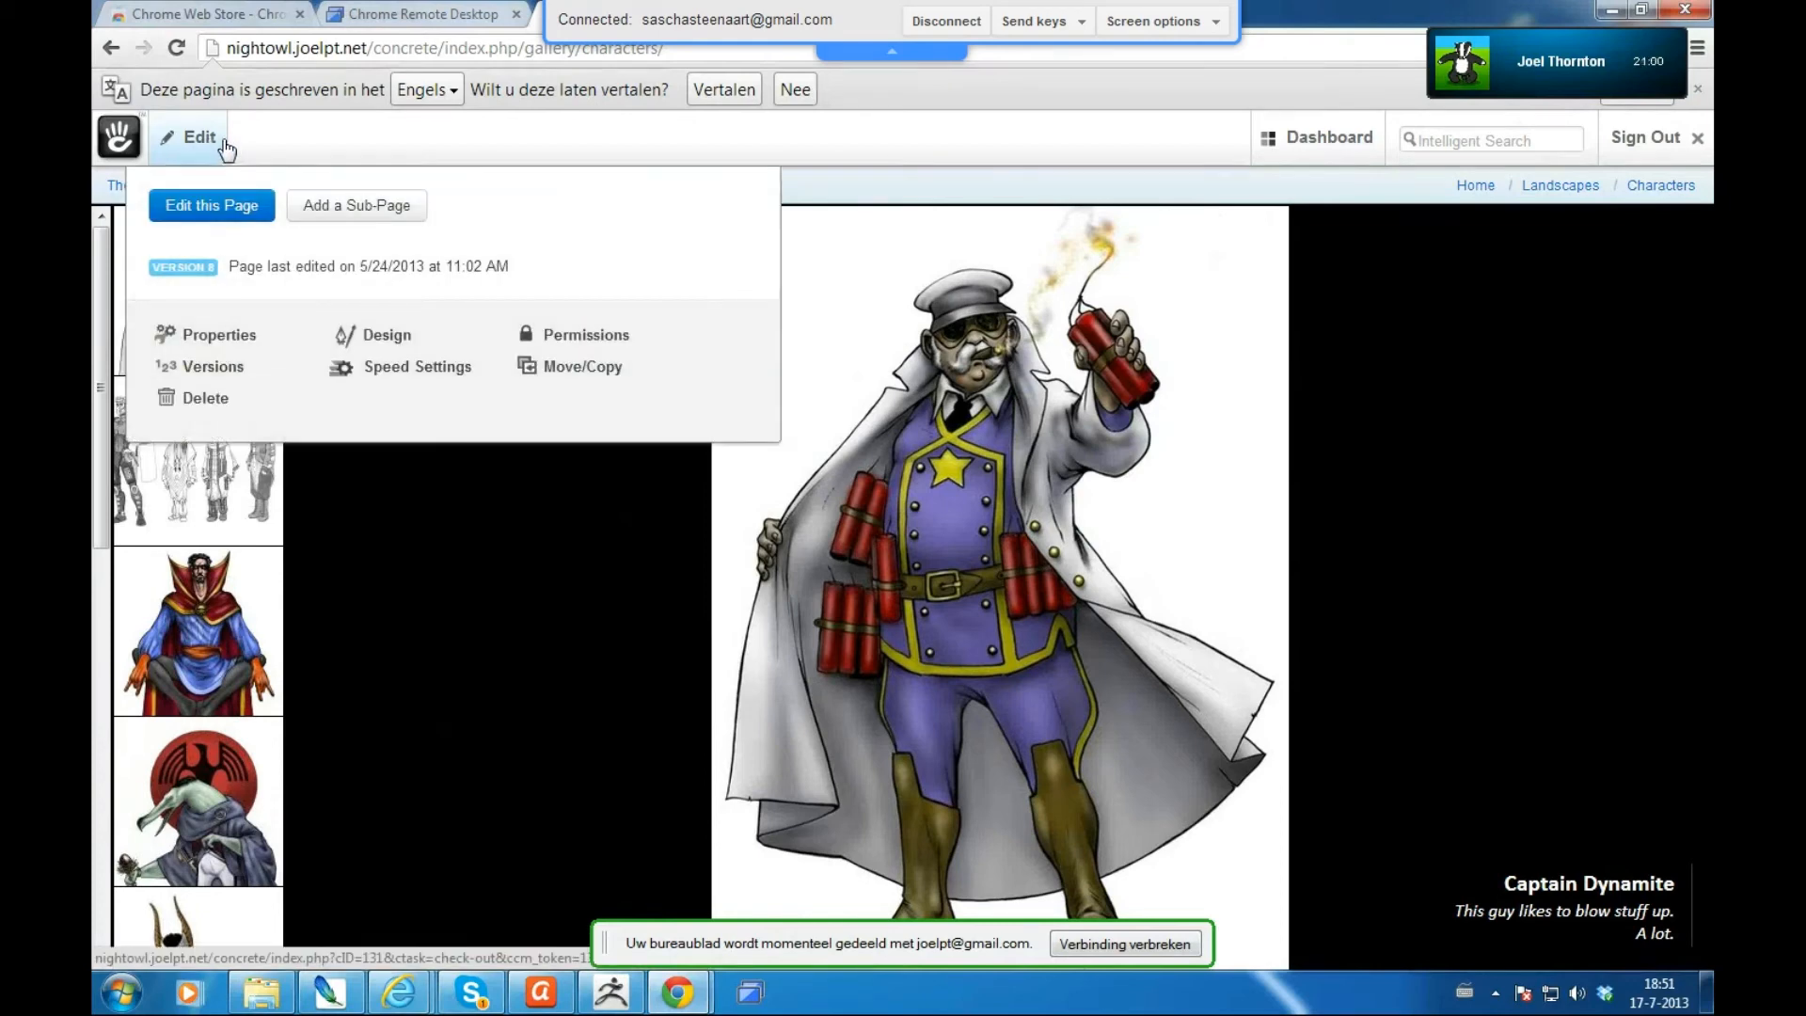
{"action": "left_click", "coordinate": [552, 599]}
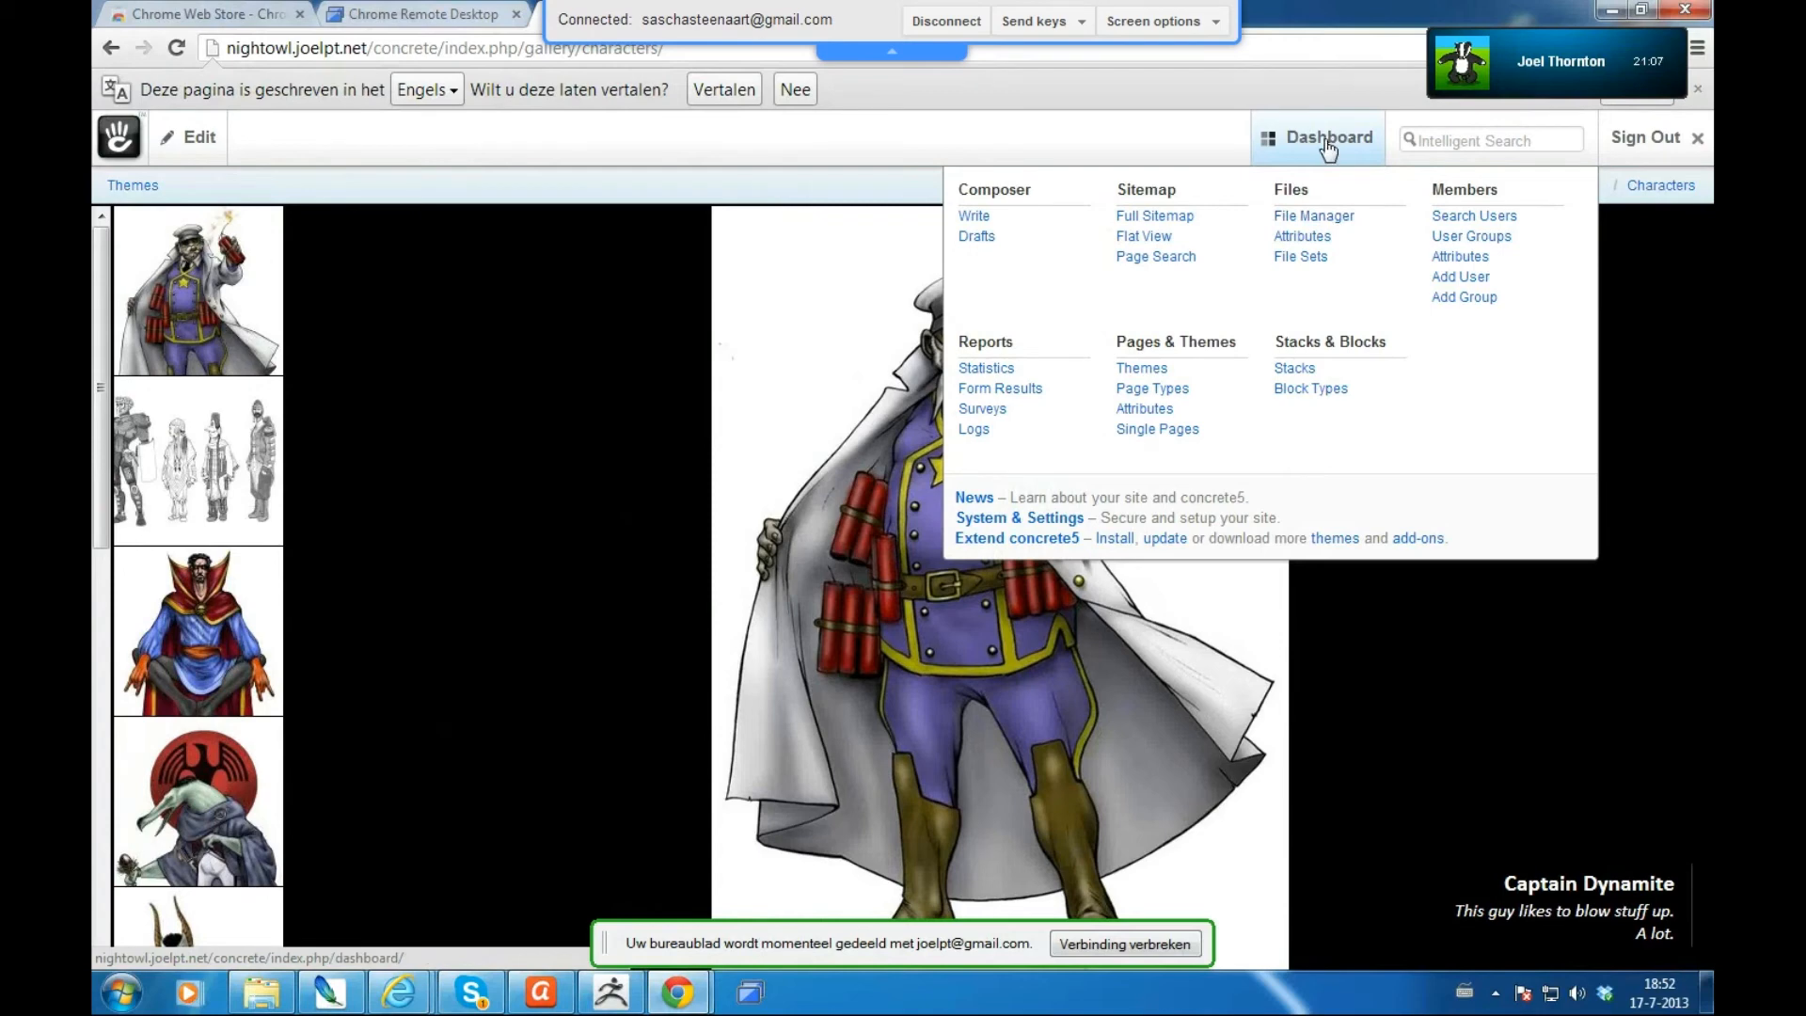
- Browse the File Manager's 31 uploaded images and start an Upload Multiple
{"action": "left_click", "coordinate": [1326, 220]}
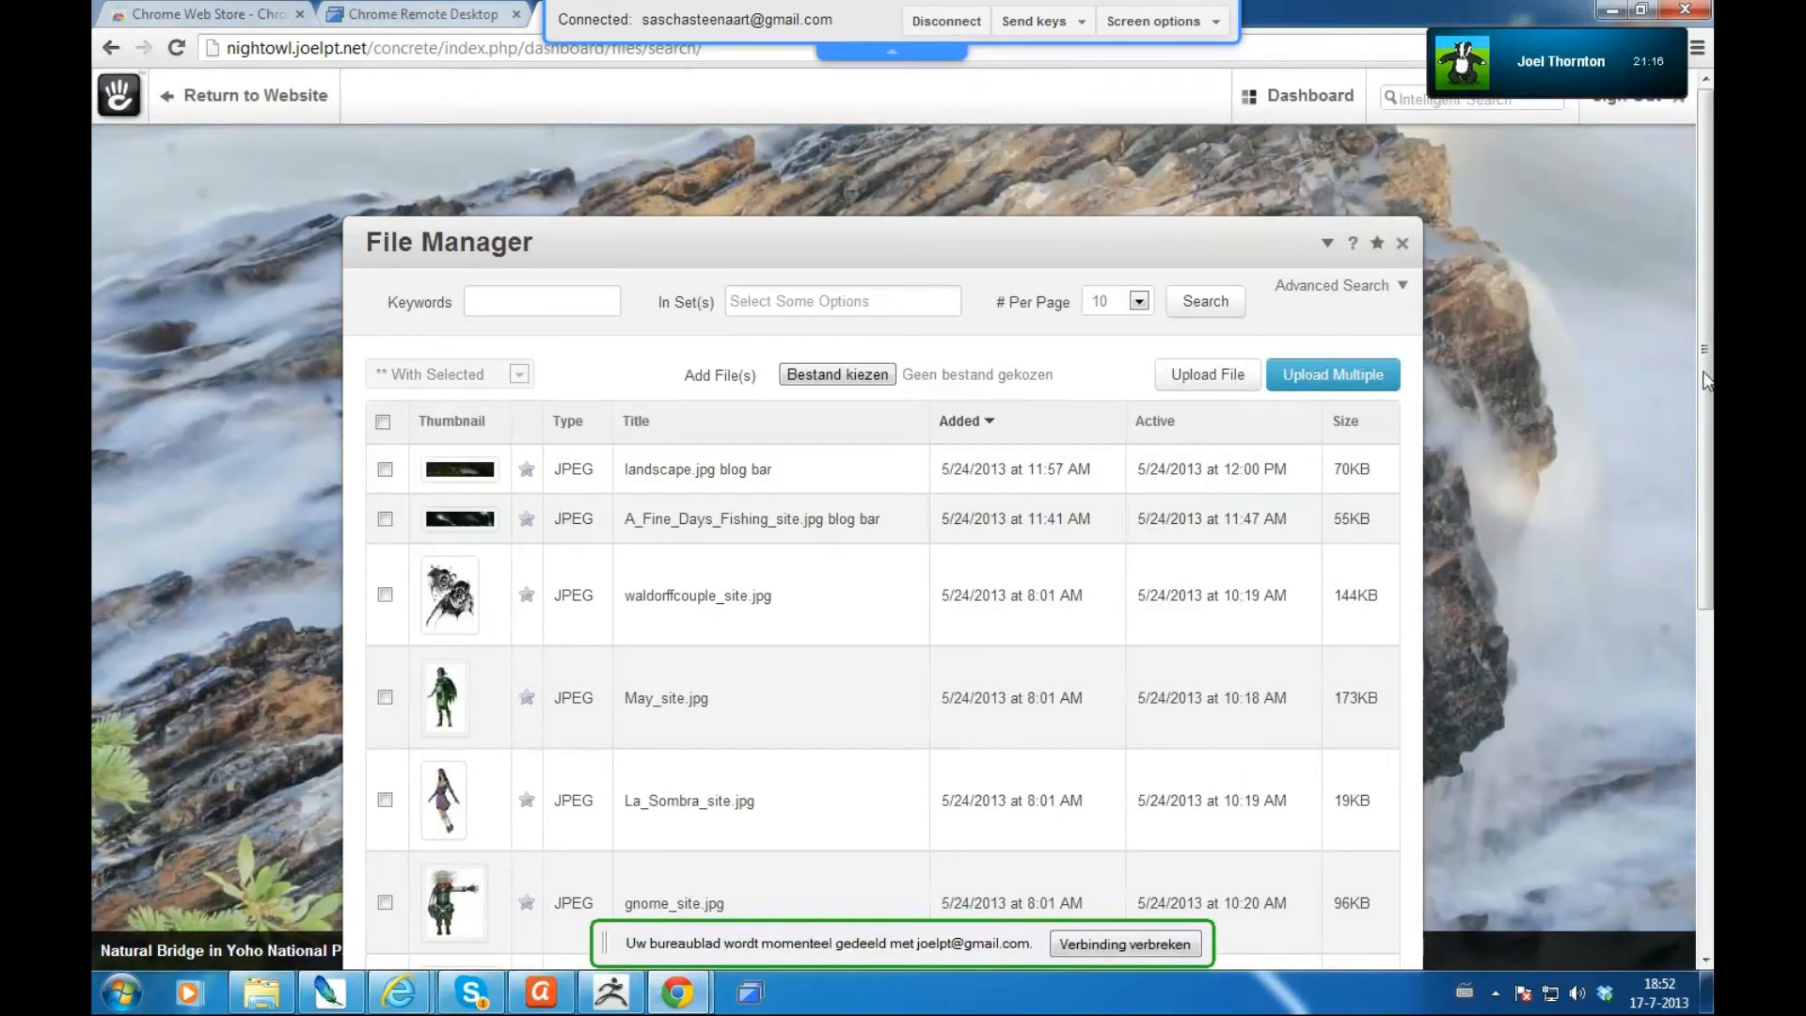
{"action": "scroll", "coordinate": [1709, 489], "scroll_direction": "down", "scroll_amount": 3}
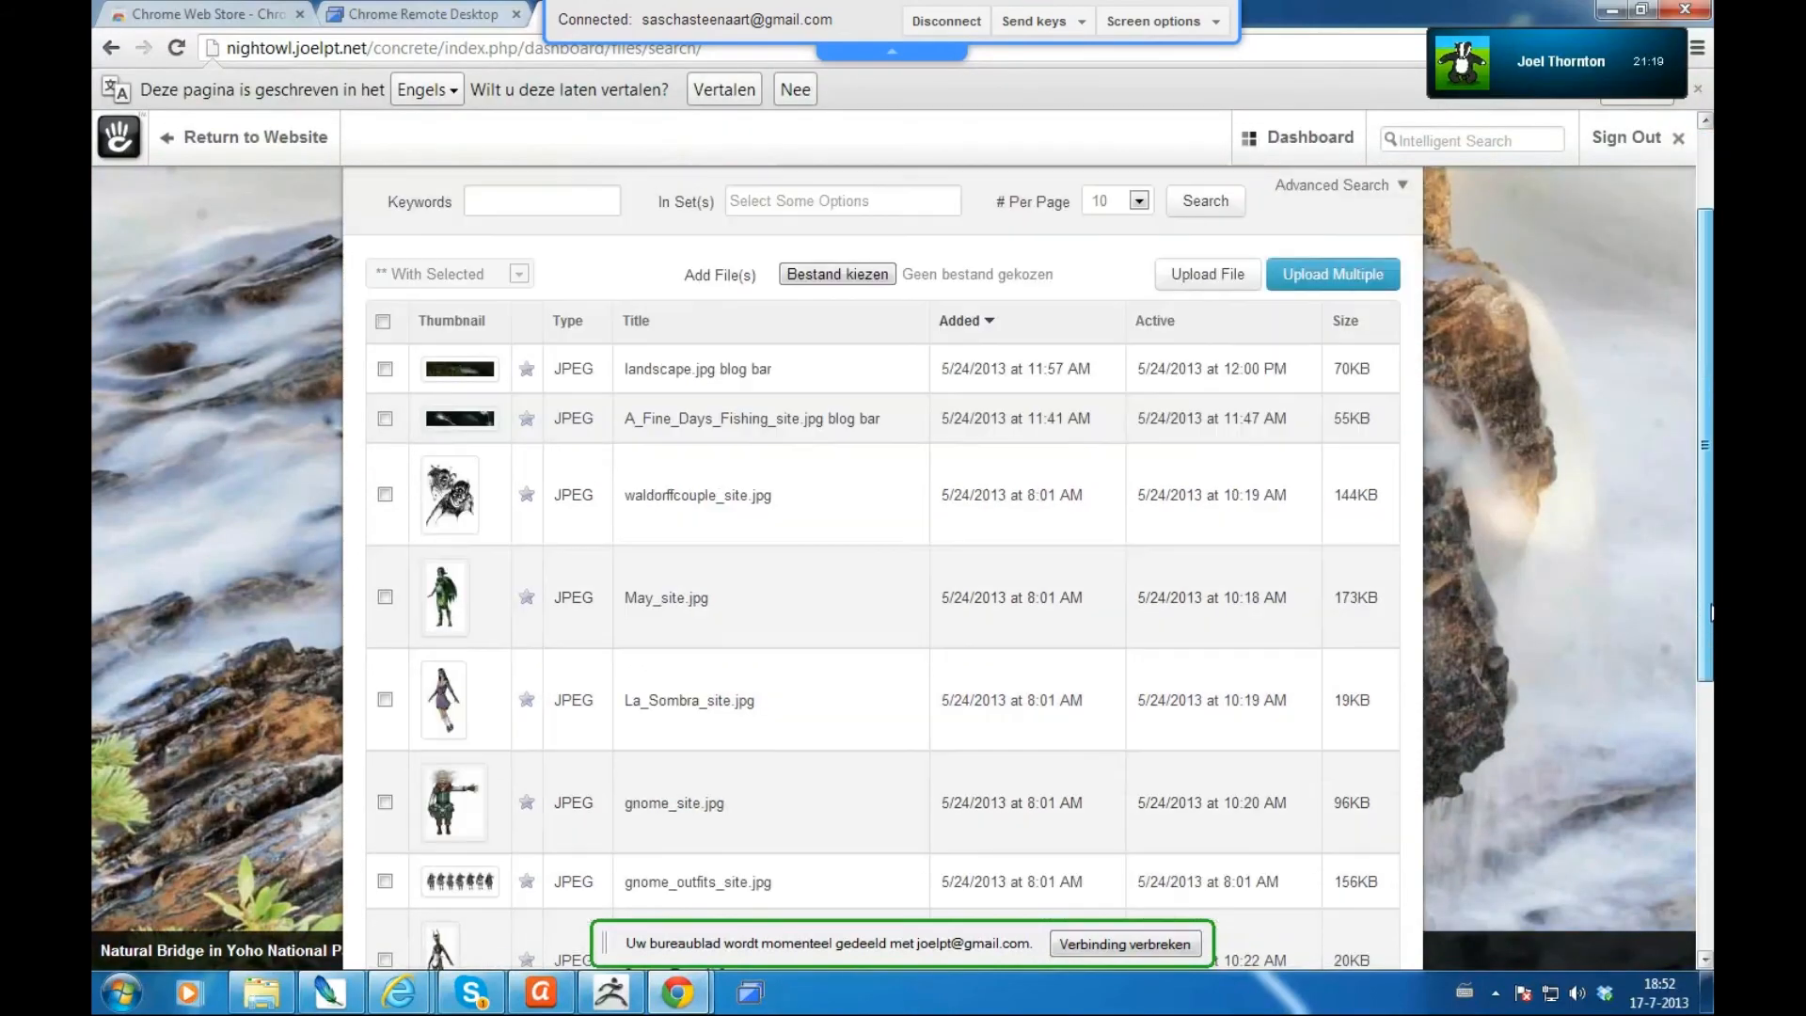
{"action": "scroll", "coordinate": [1701, 679], "scroll_direction": "down", "scroll_amount": 5}
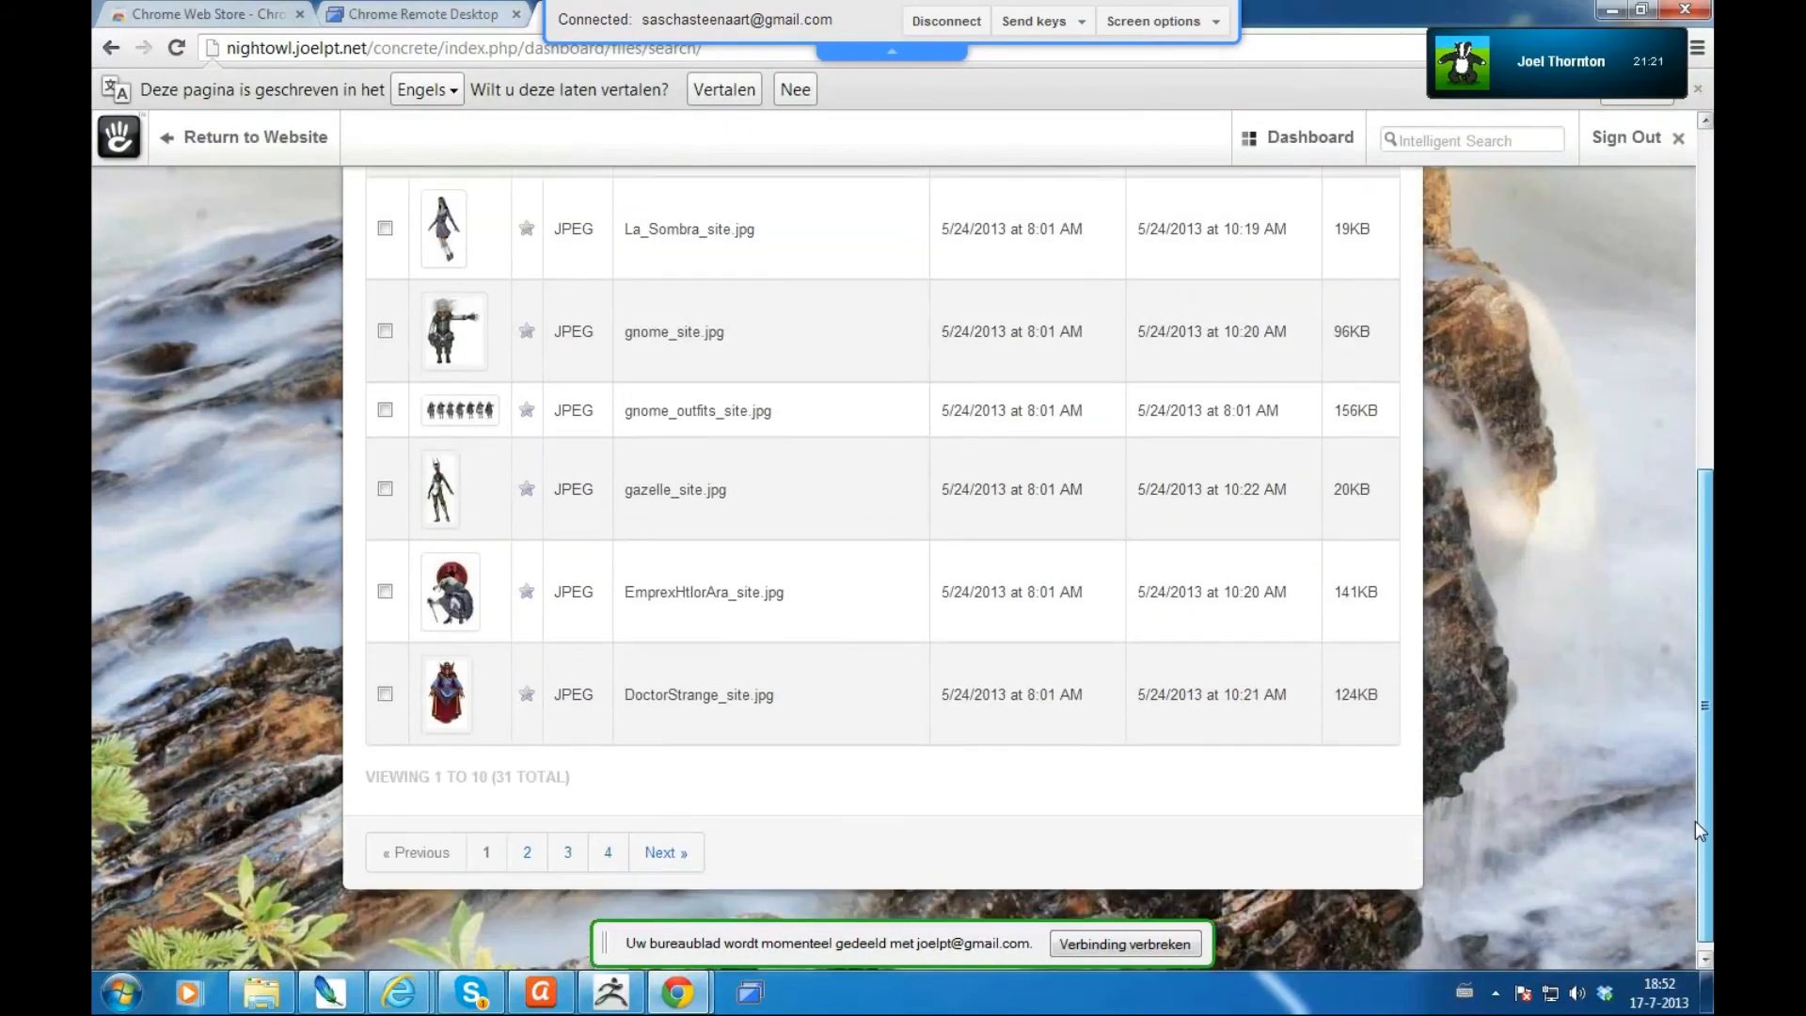
{"action": "scroll", "coordinate": [1693, 424], "scroll_direction": "up", "scroll_amount": 4}
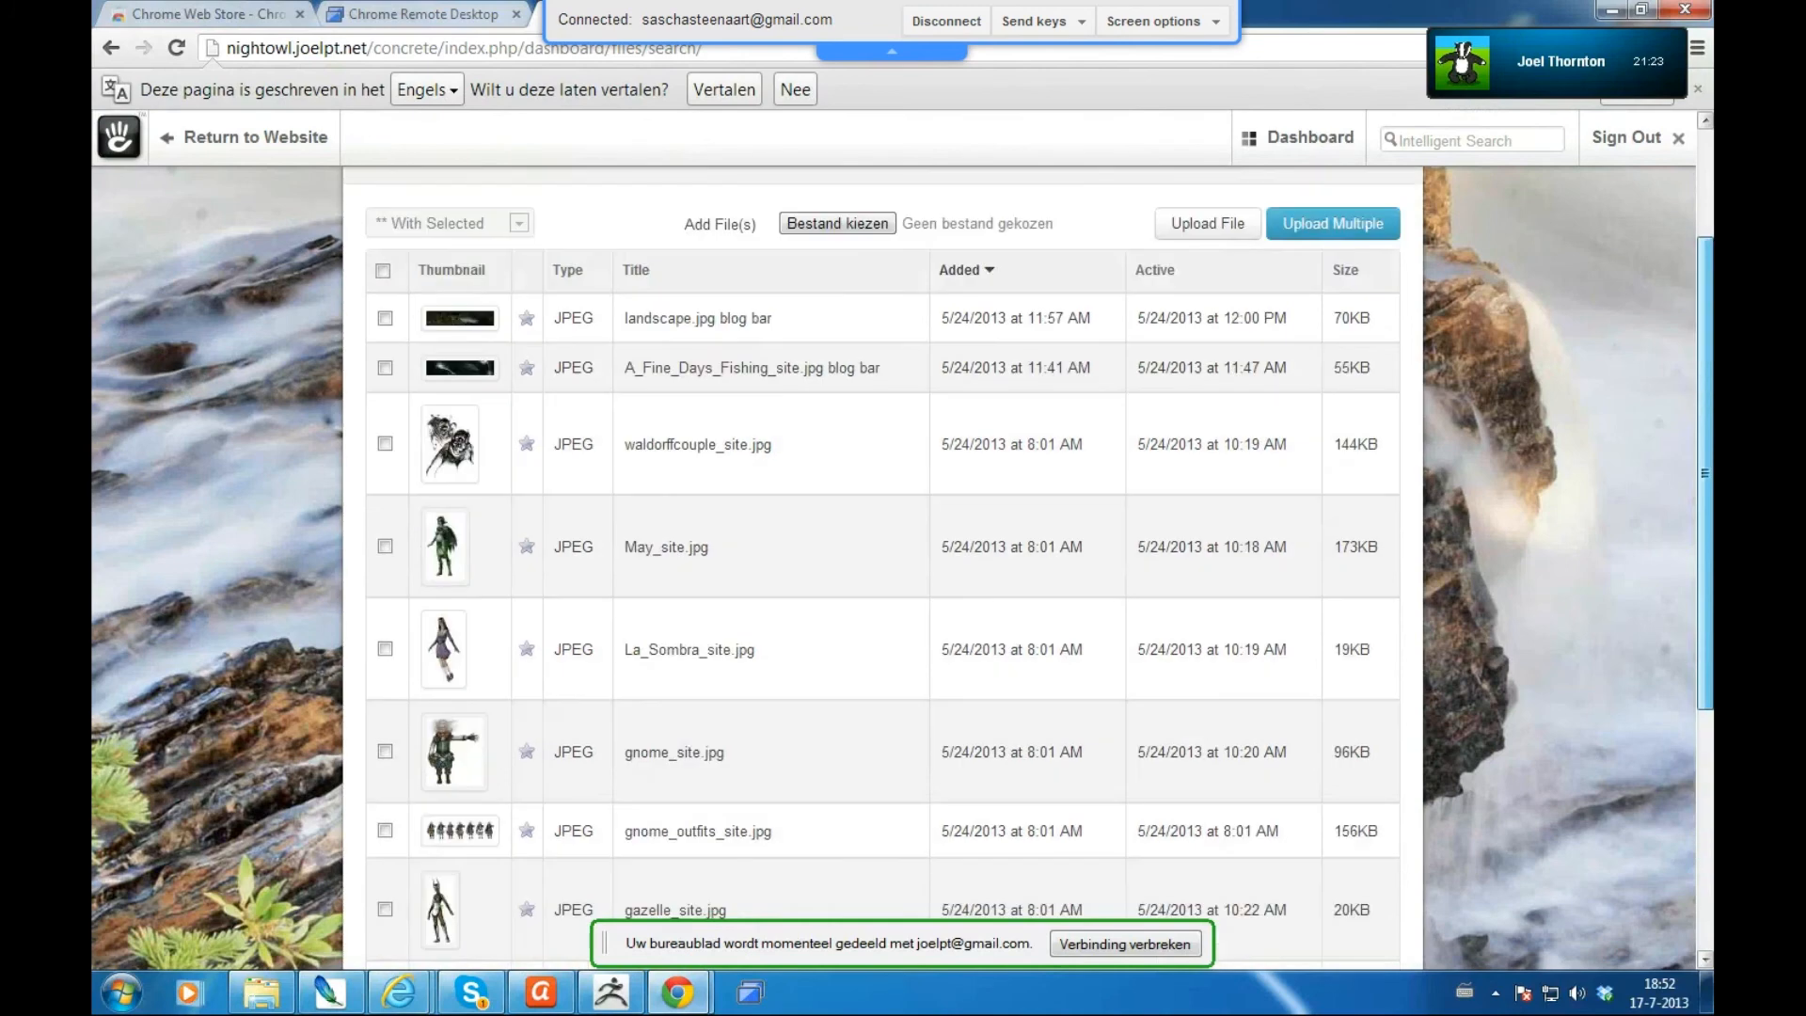
{"action": "scroll", "coordinate": [1327, 405], "scroll_direction": "up", "scroll_amount": 2}
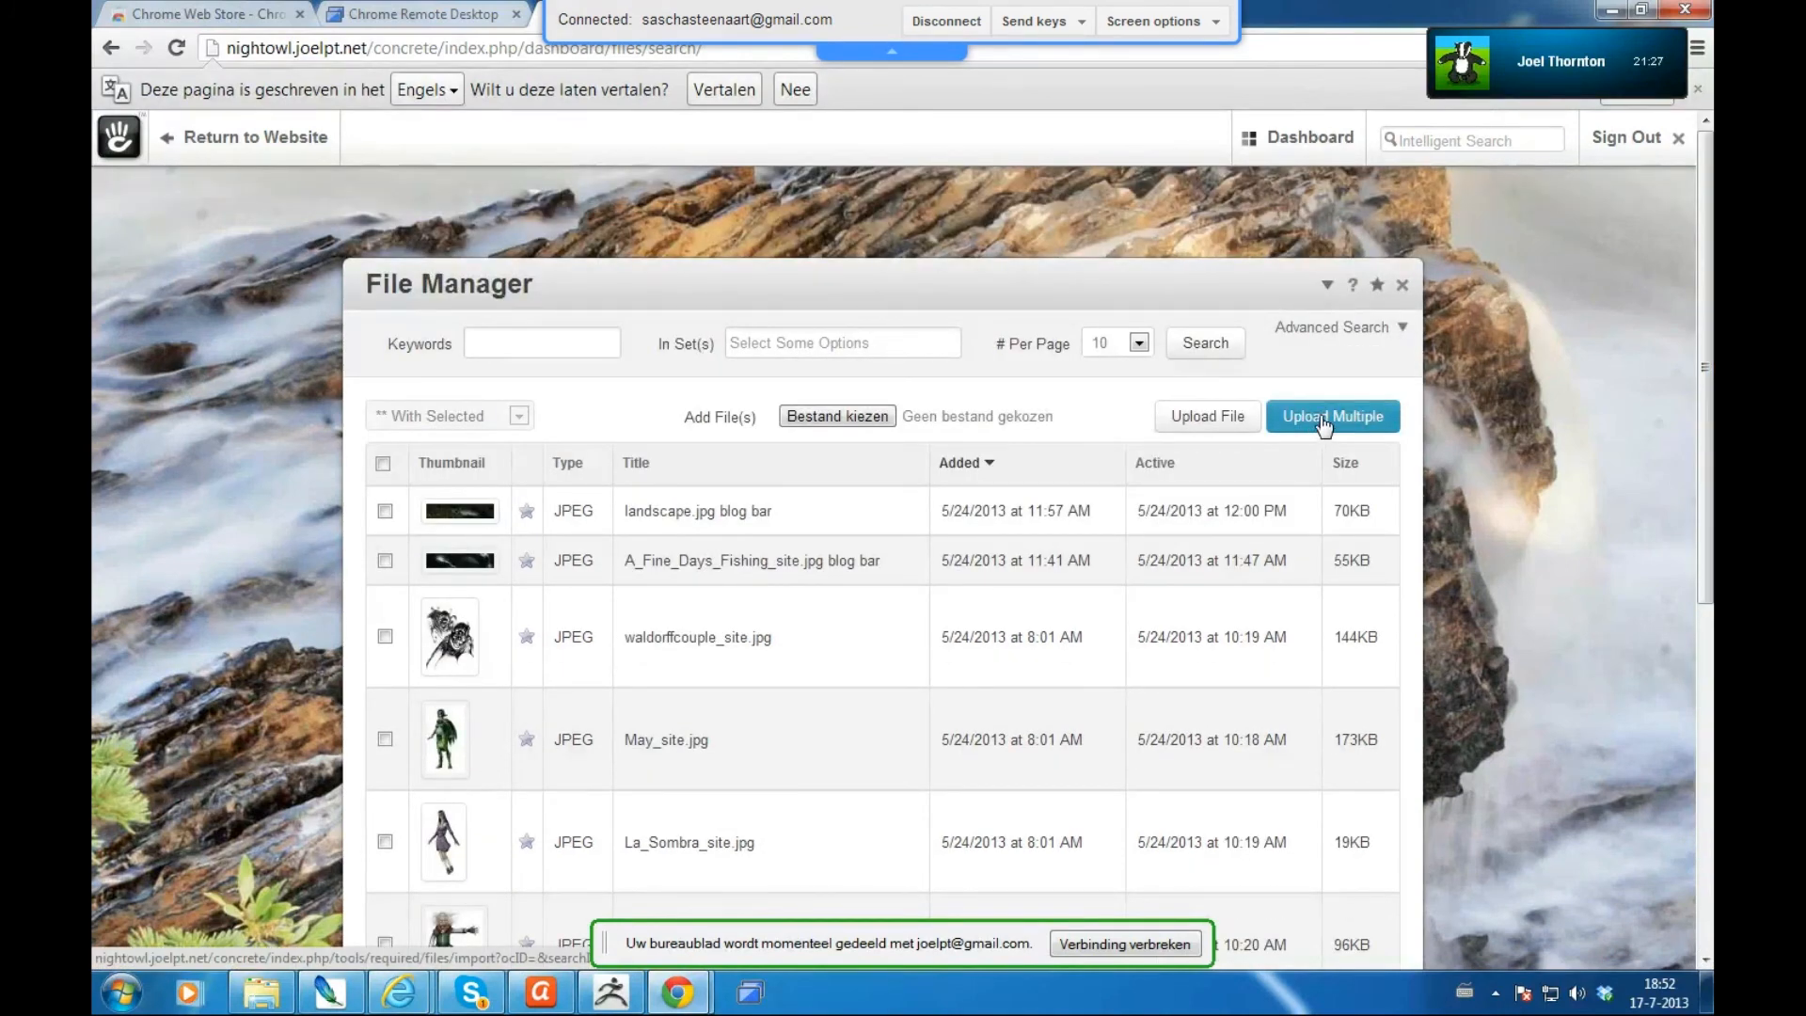
{"action": "left_click", "coordinate": [1325, 424]}
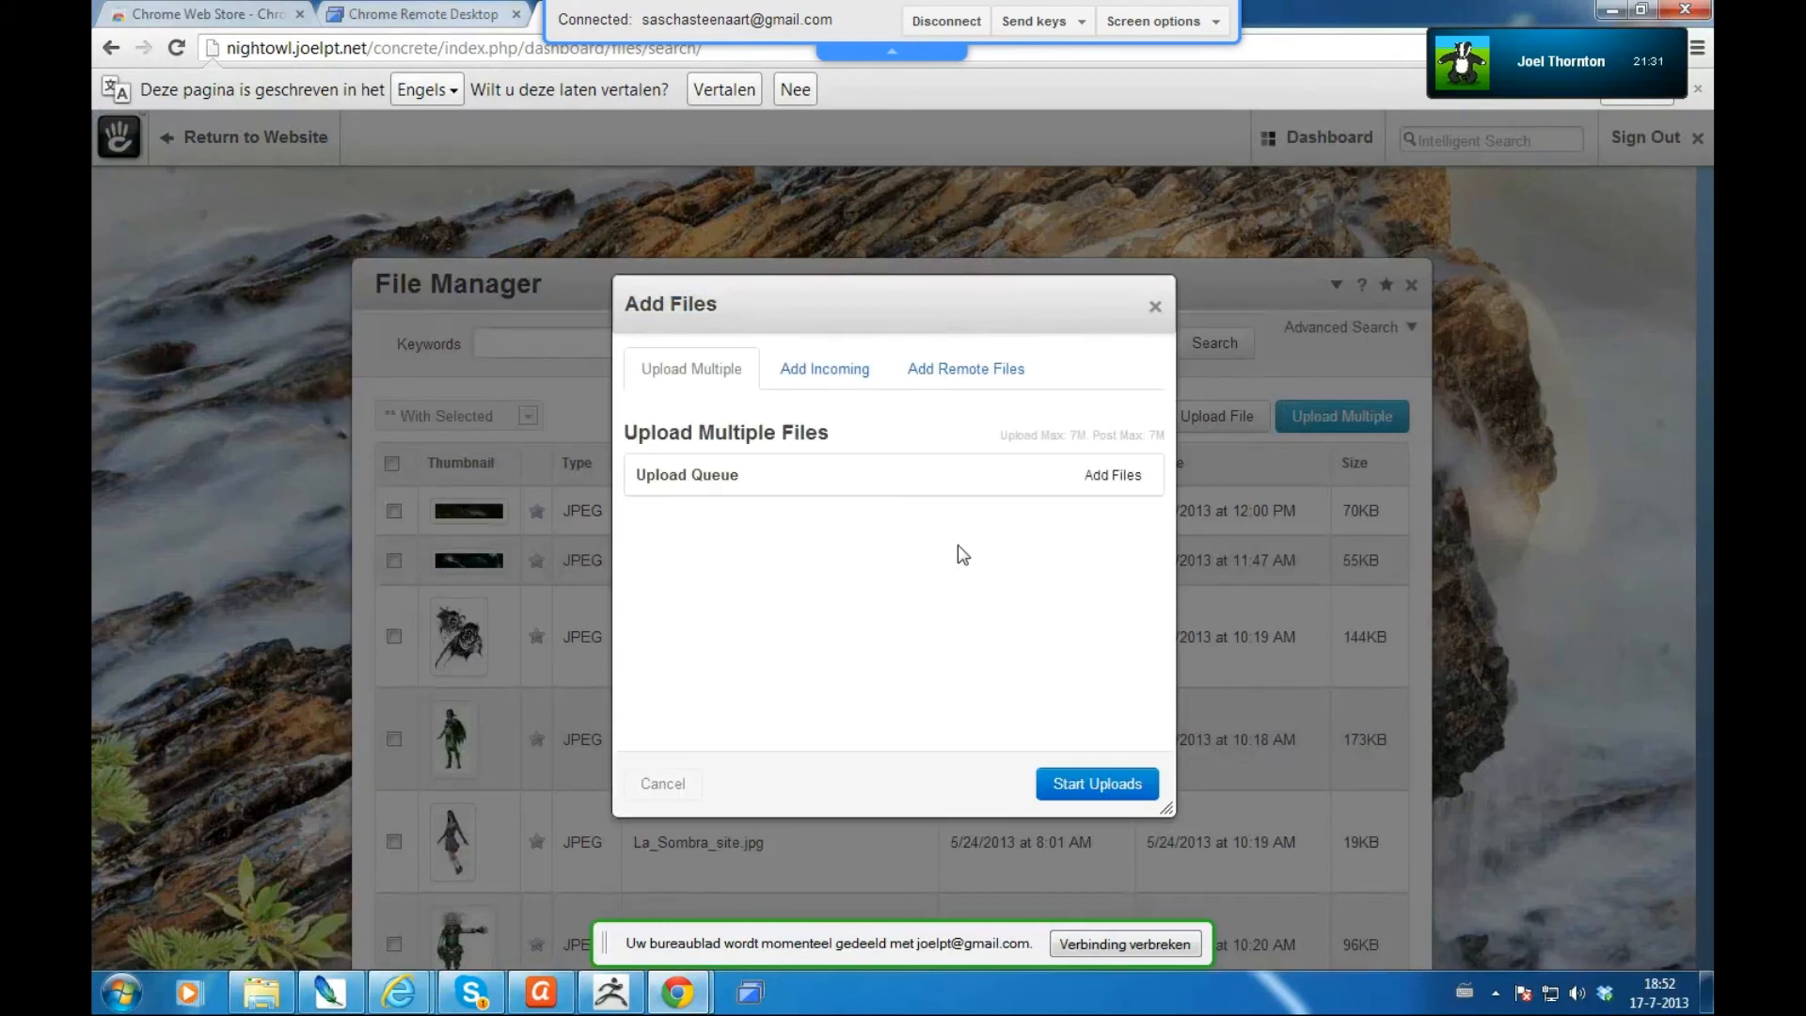
- Queue Apocalypse menacing06.jpg from Desktop > screengrabs for upload
{"action": "left_click", "coordinate": [1108, 480]}
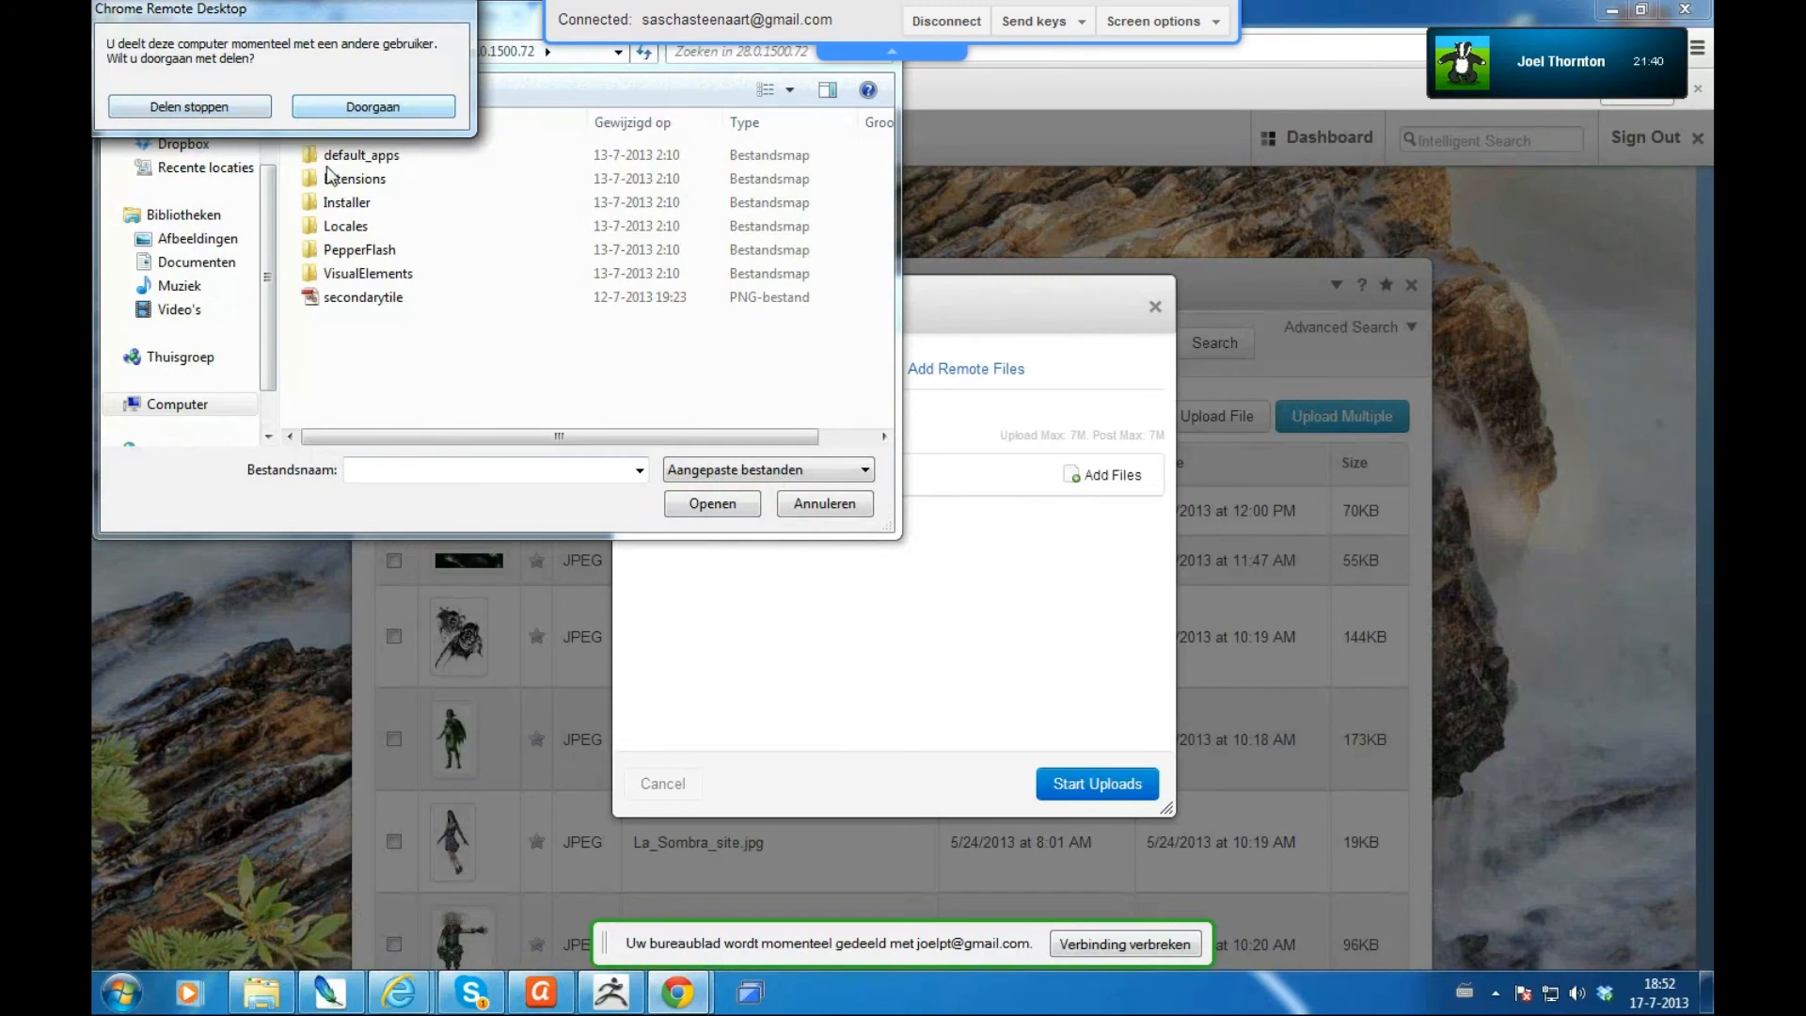
{"action": "left_click", "coordinate": [355, 107]}
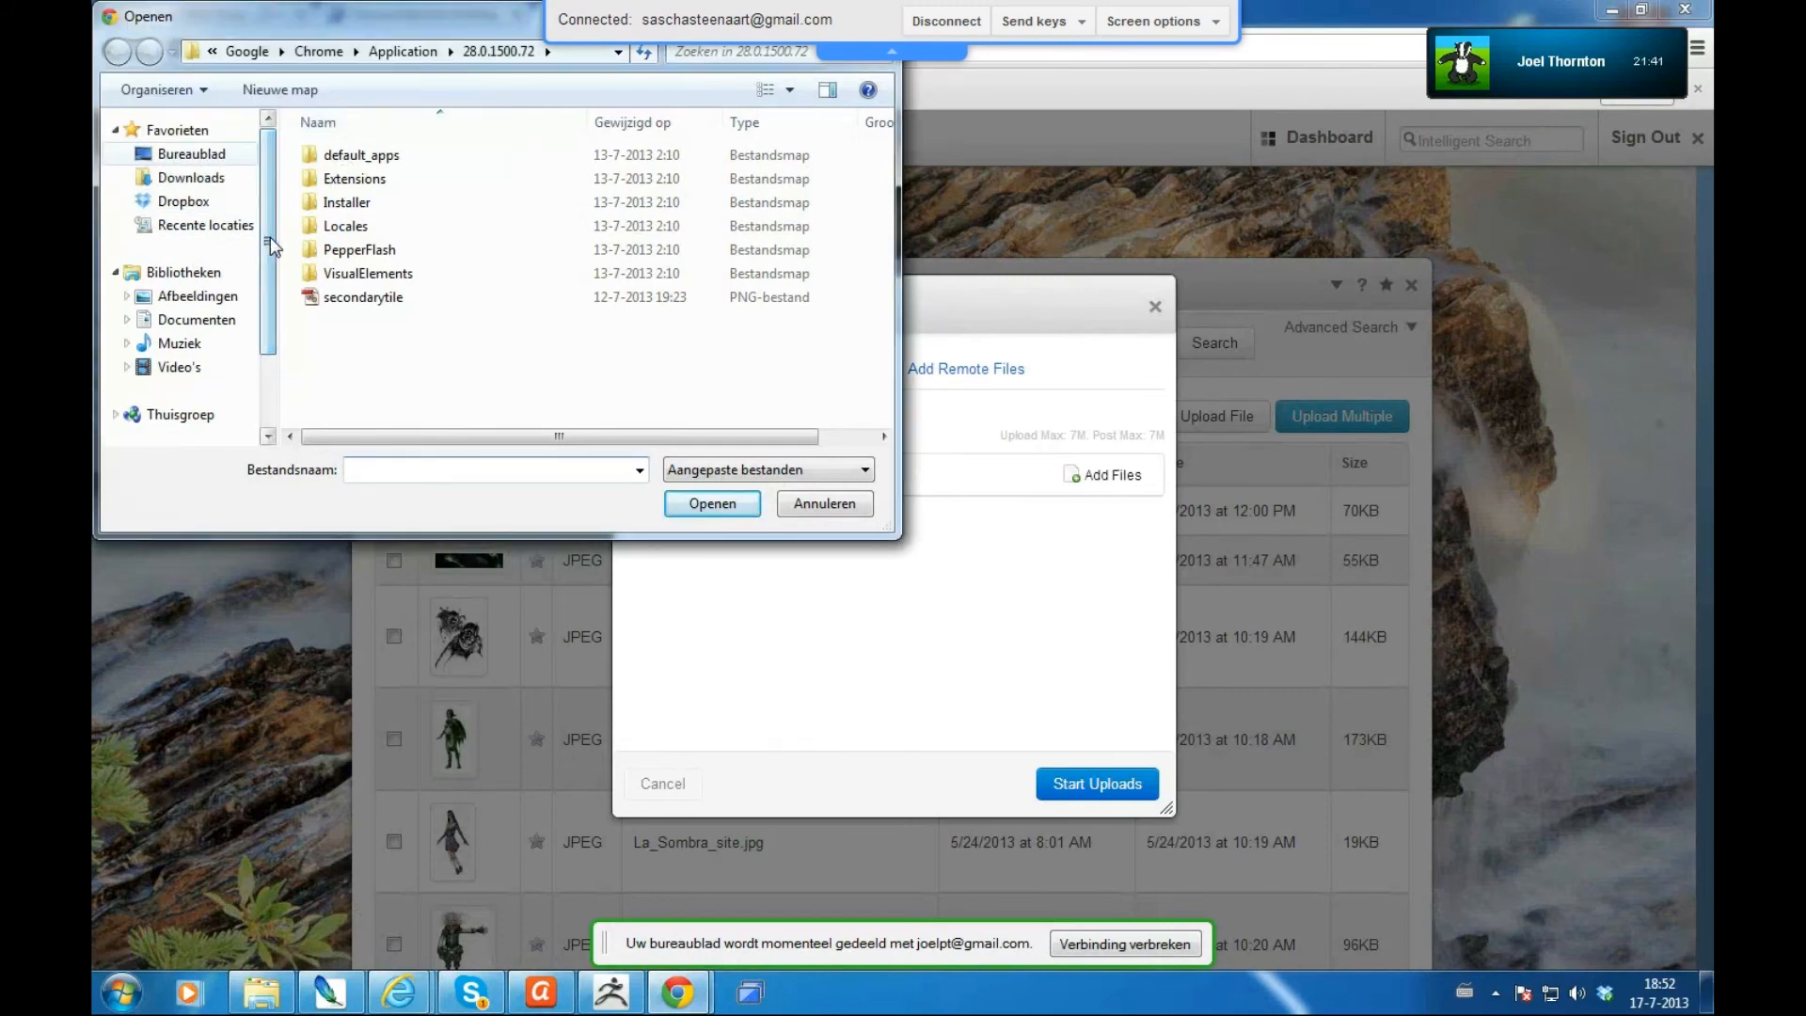
{"action": "left_click", "coordinate": [191, 153]}
{"action": "scroll", "coordinate": [271, 226], "scroll_direction": "down", "scroll_amount": 2}
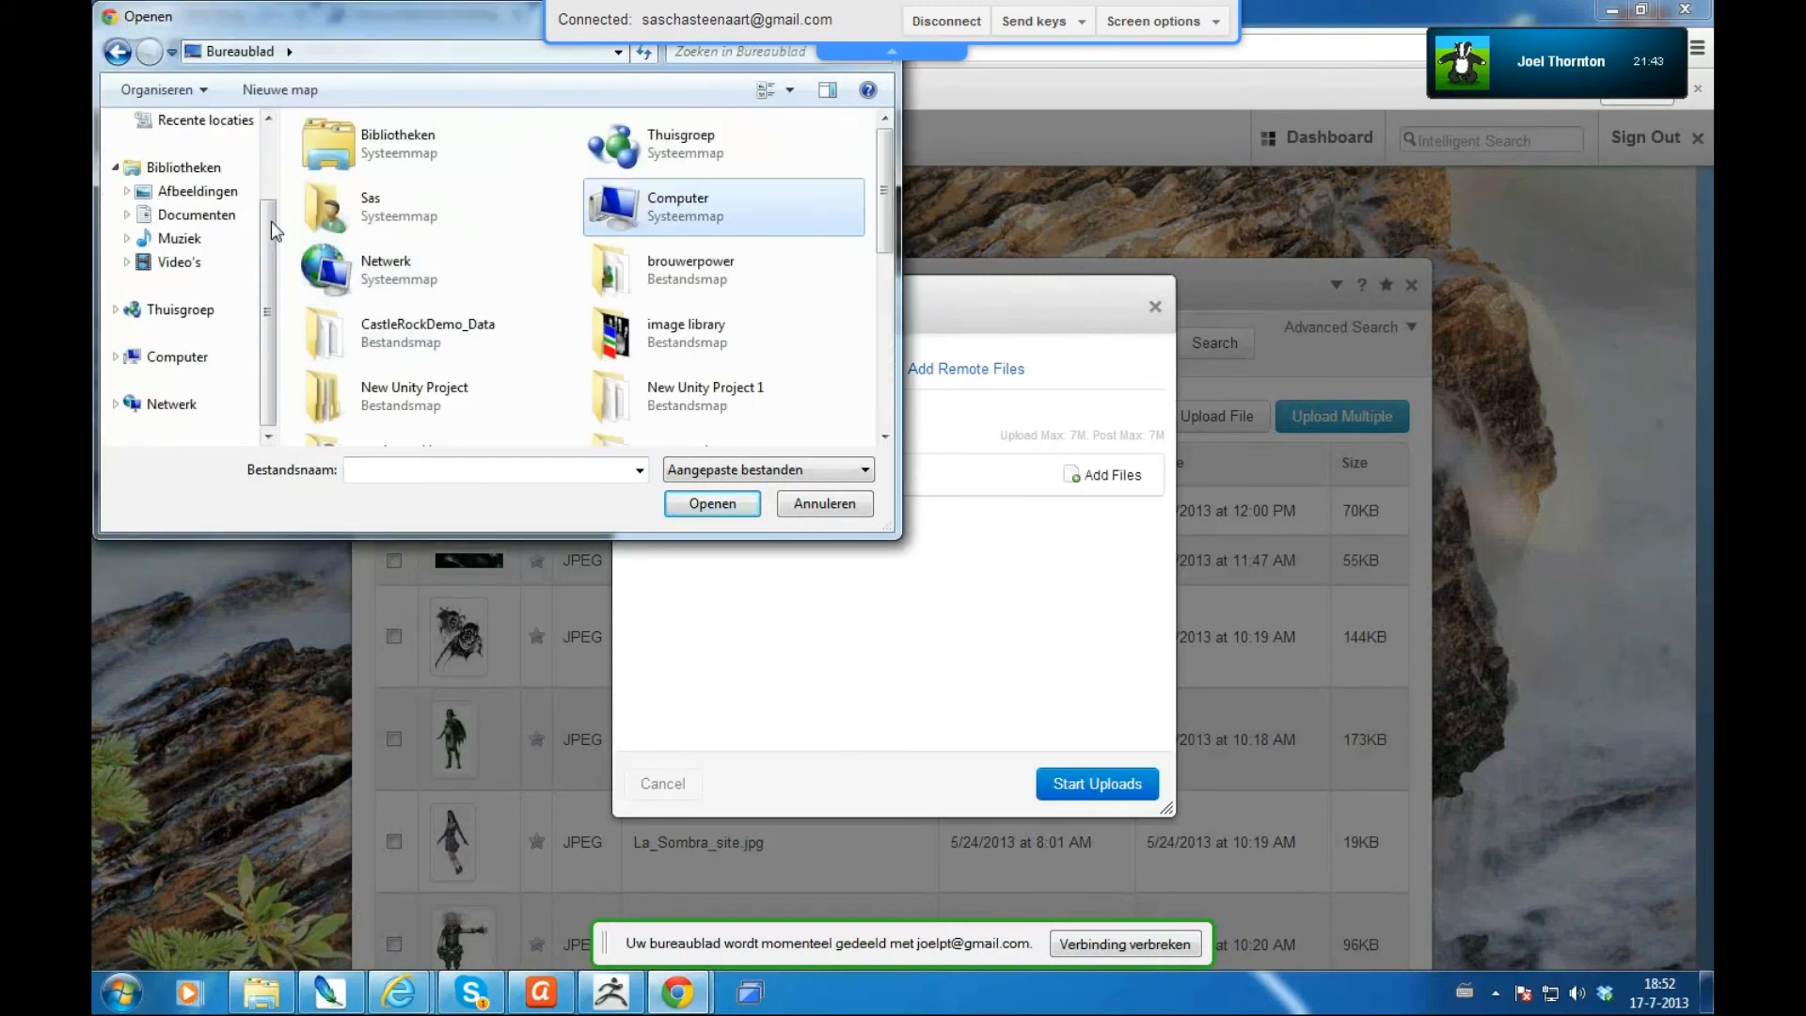
{"action": "left_click", "coordinate": [706, 335]}
{"action": "scroll", "coordinate": [705, 335], "scroll_direction": "down", "scroll_amount": 5}
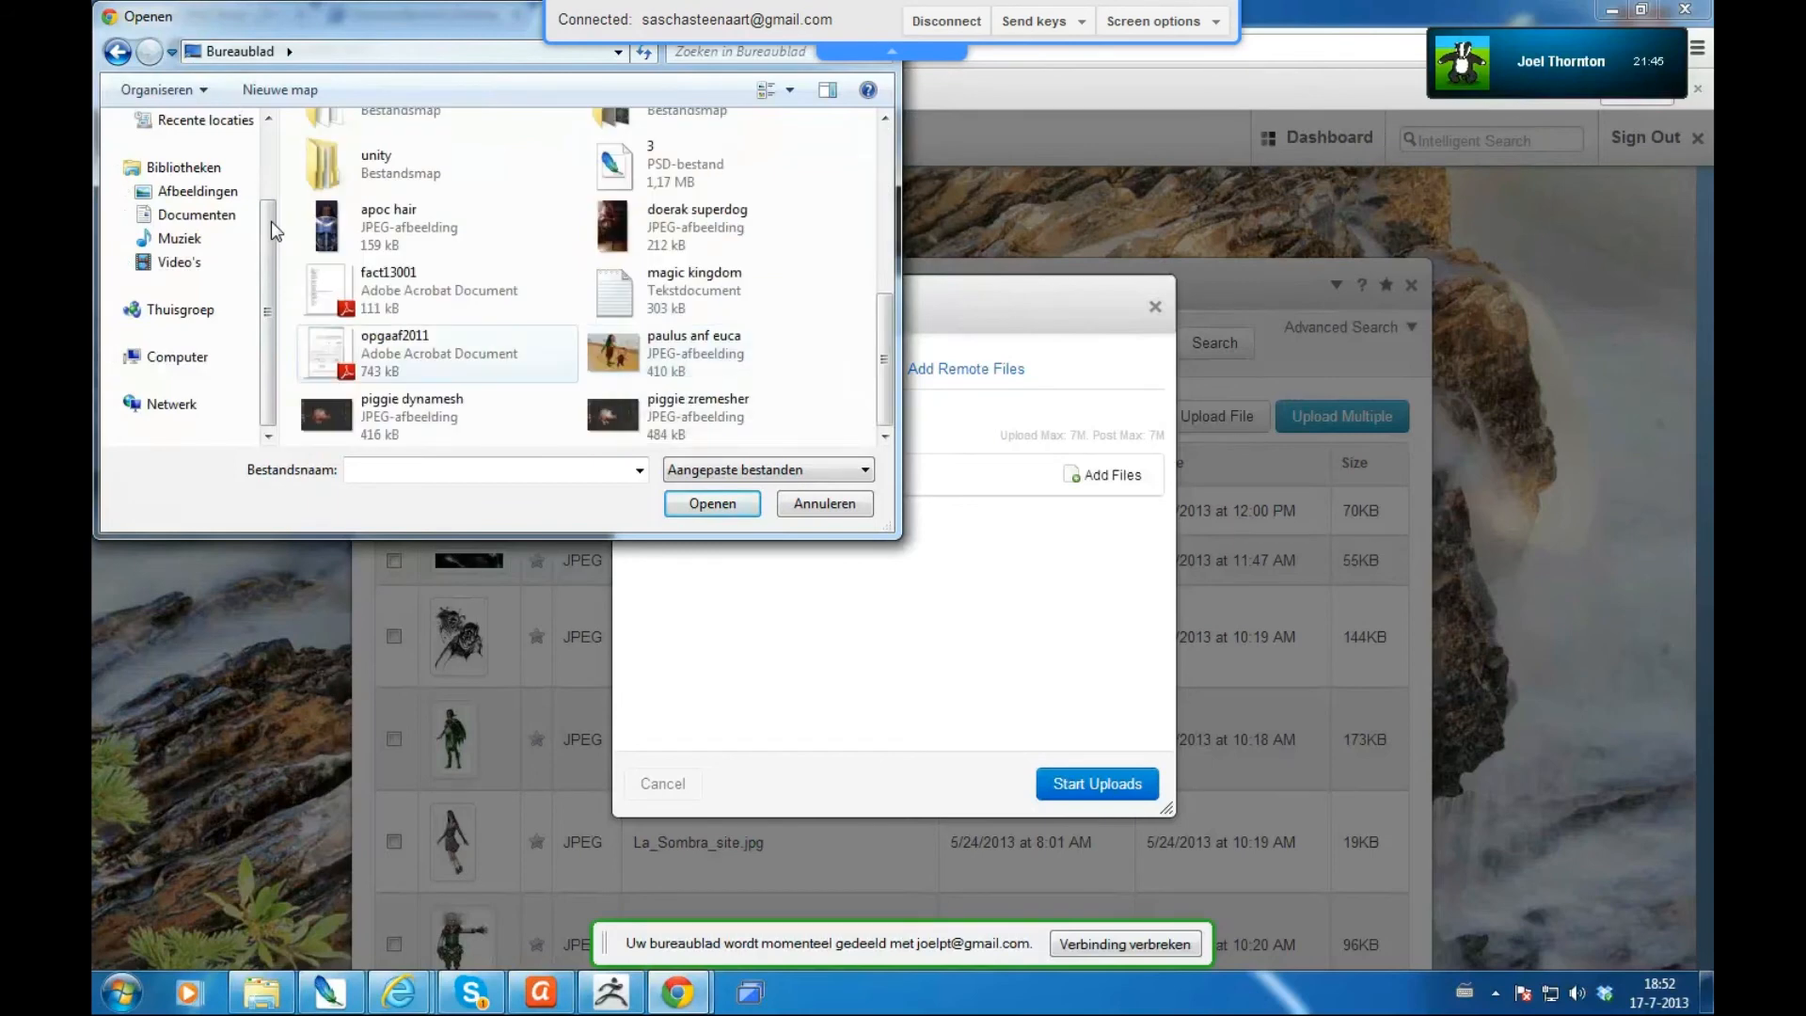
{"action": "scroll", "coordinate": [271, 222], "scroll_direction": "up", "scroll_amount": 5}
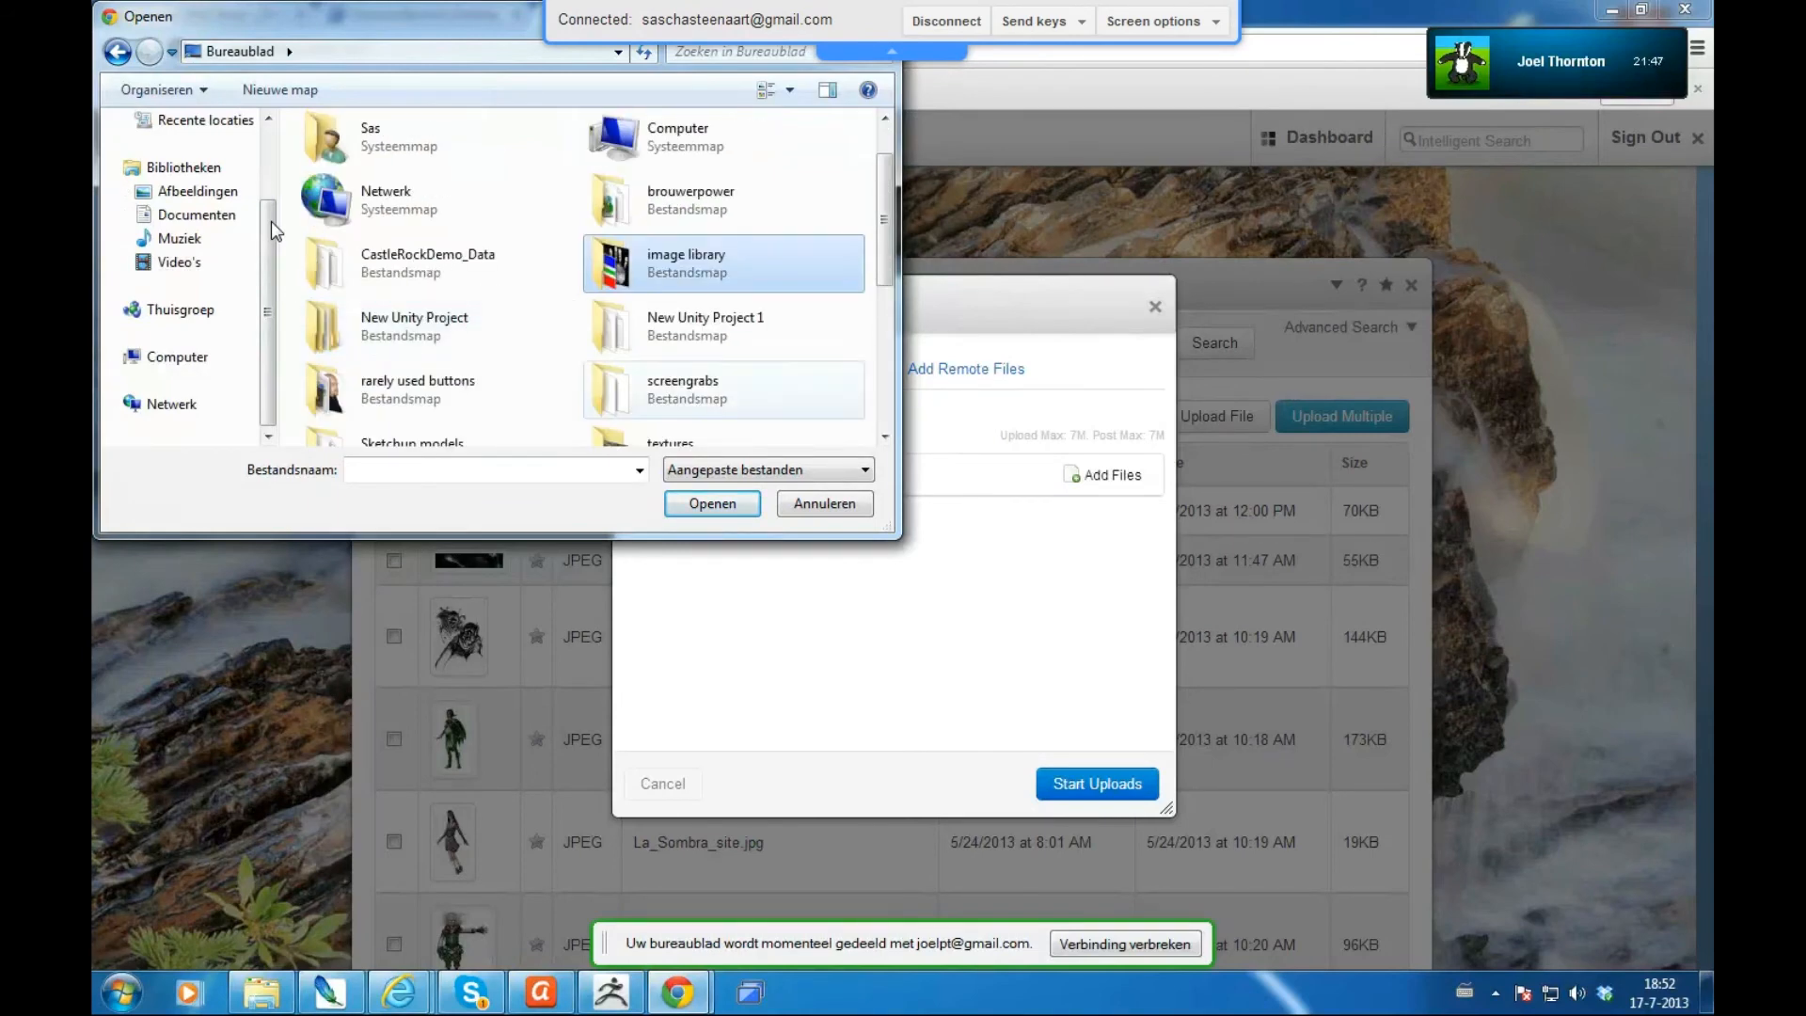
{"action": "key", "text": "Down"}
{"action": "key", "text": "Down"}
{"action": "key", "text": "Return"}
{"action": "scroll", "coordinate": [692, 329], "scroll_direction": "down", "scroll_amount": 1}
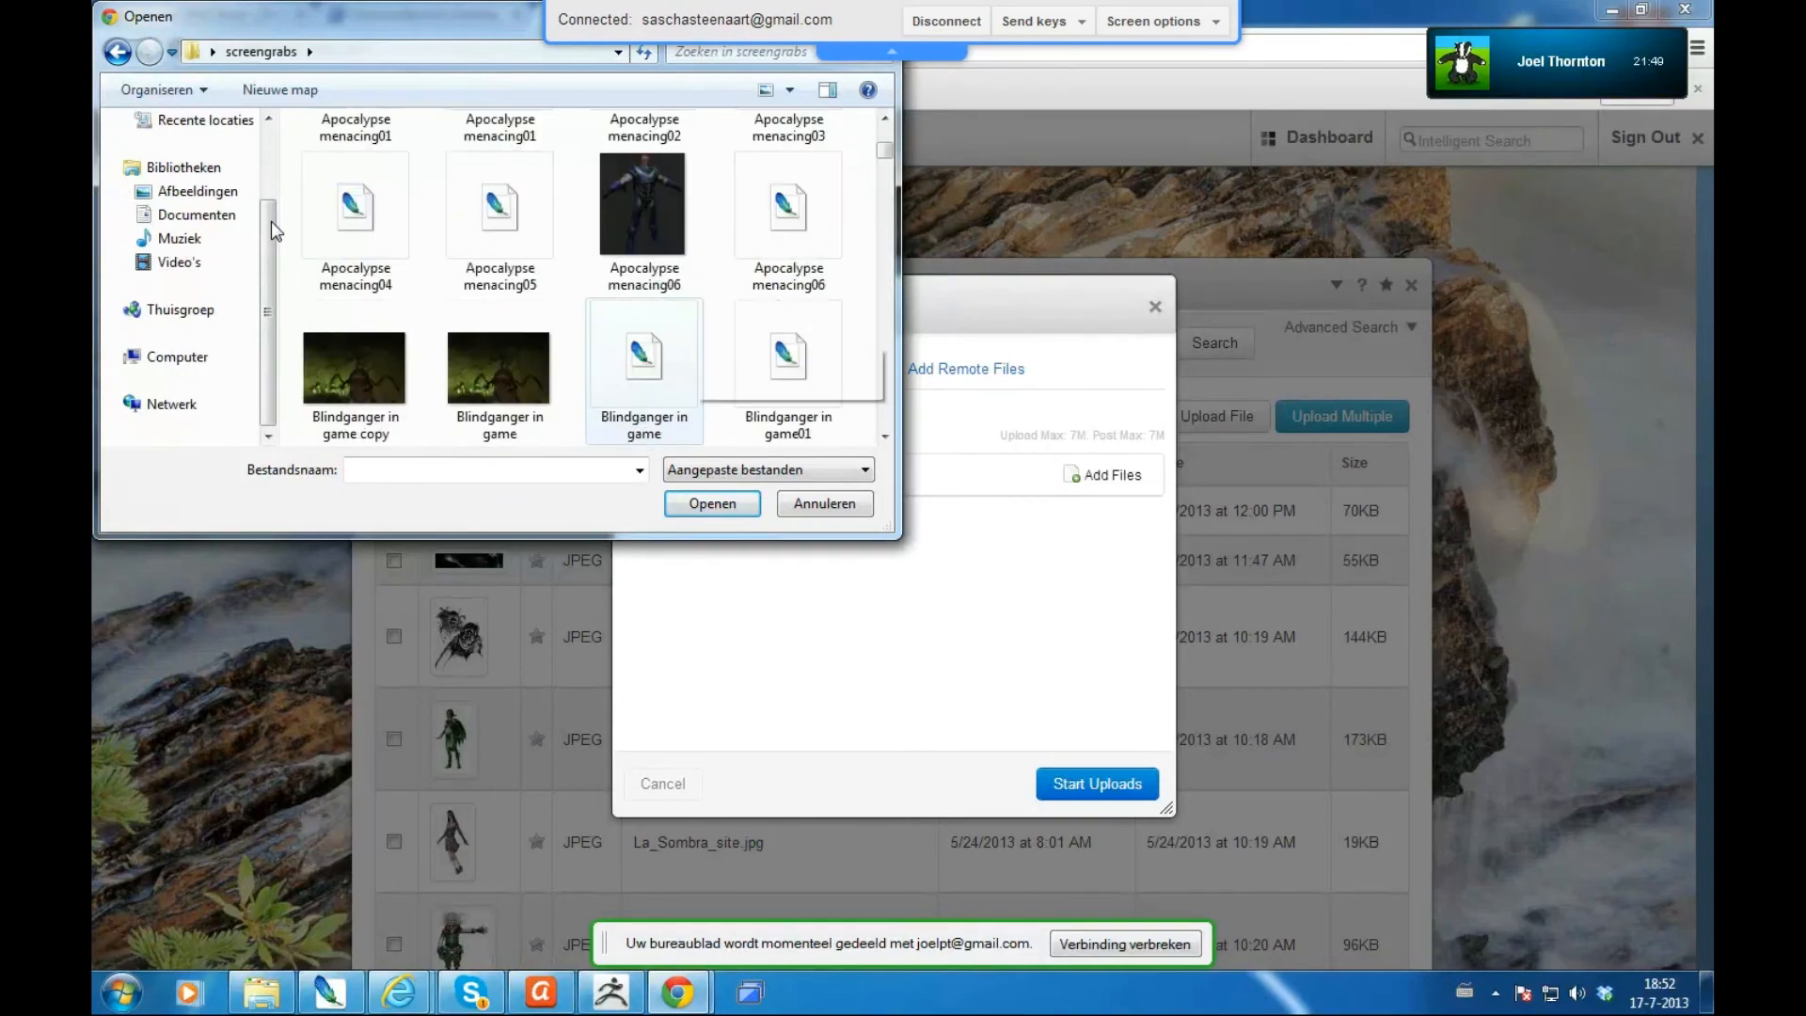
{"action": "scroll", "coordinate": [691, 329], "scroll_direction": "up", "scroll_amount": 1}
{"action": "double_click", "coordinate": [647, 356]}
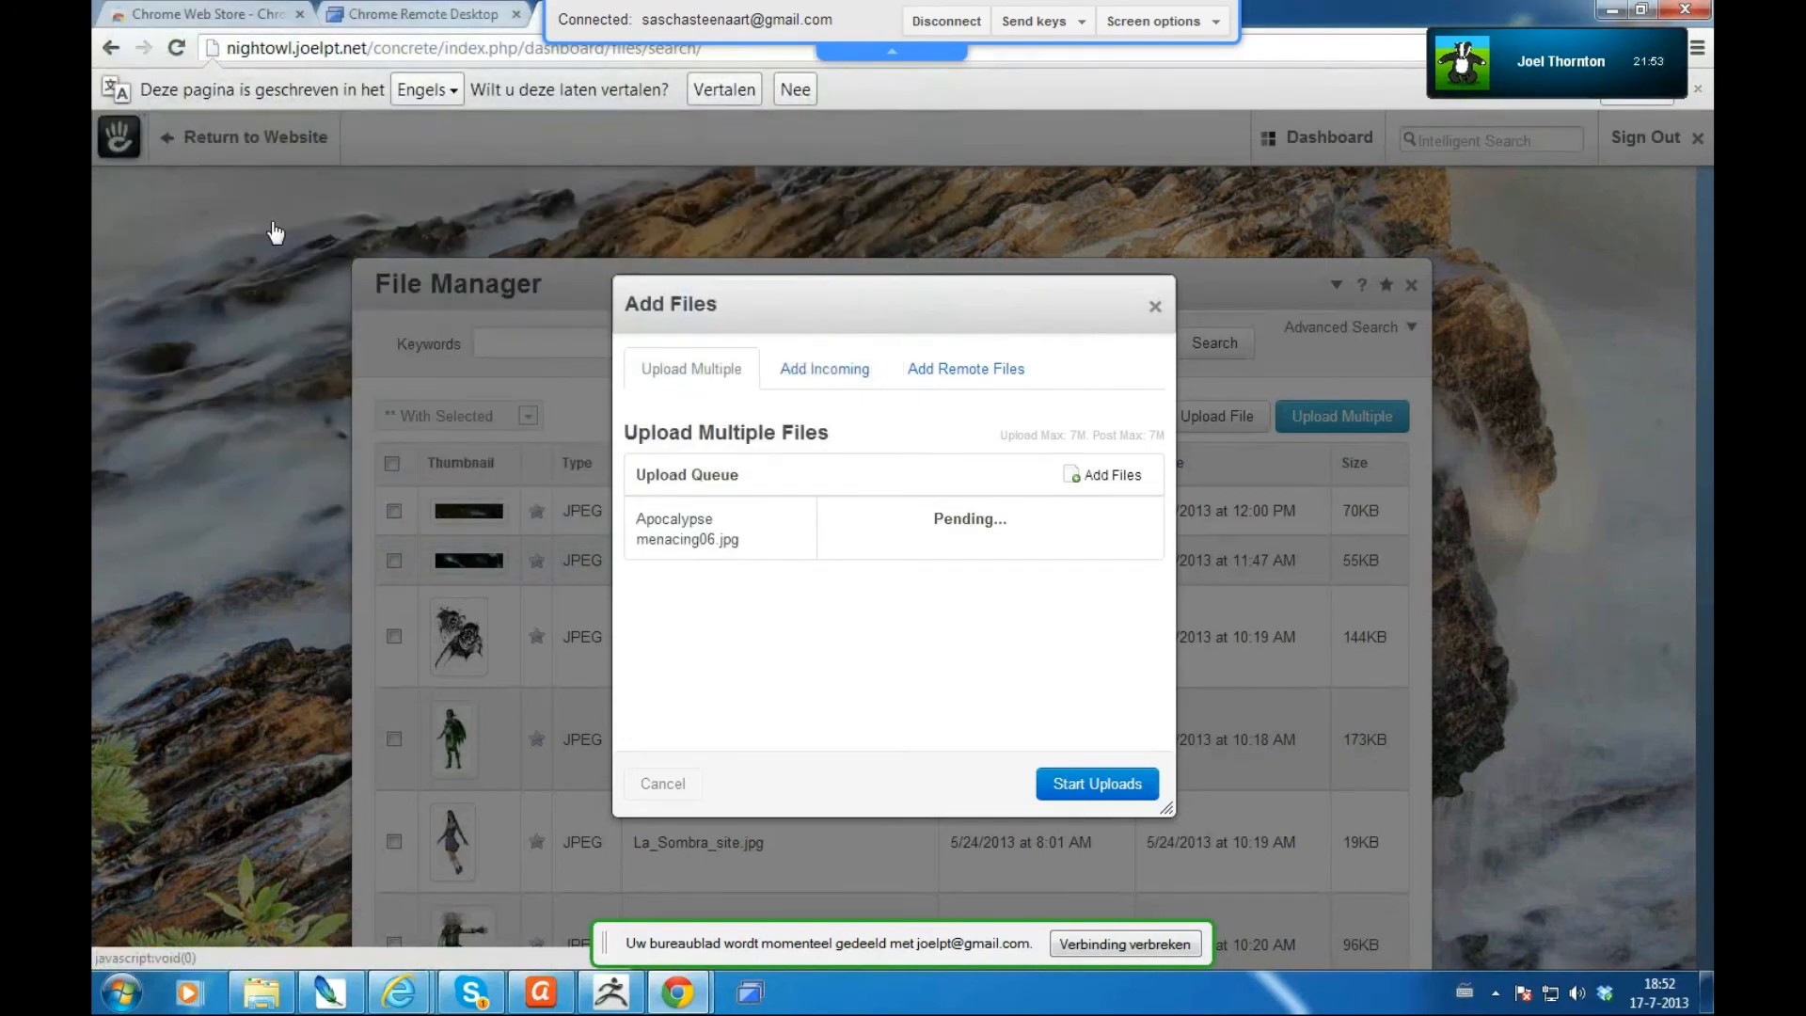
- Add Calypee03.jpg to the upload queue as a second pending file
{"action": "left_click", "coordinate": [1099, 484]}
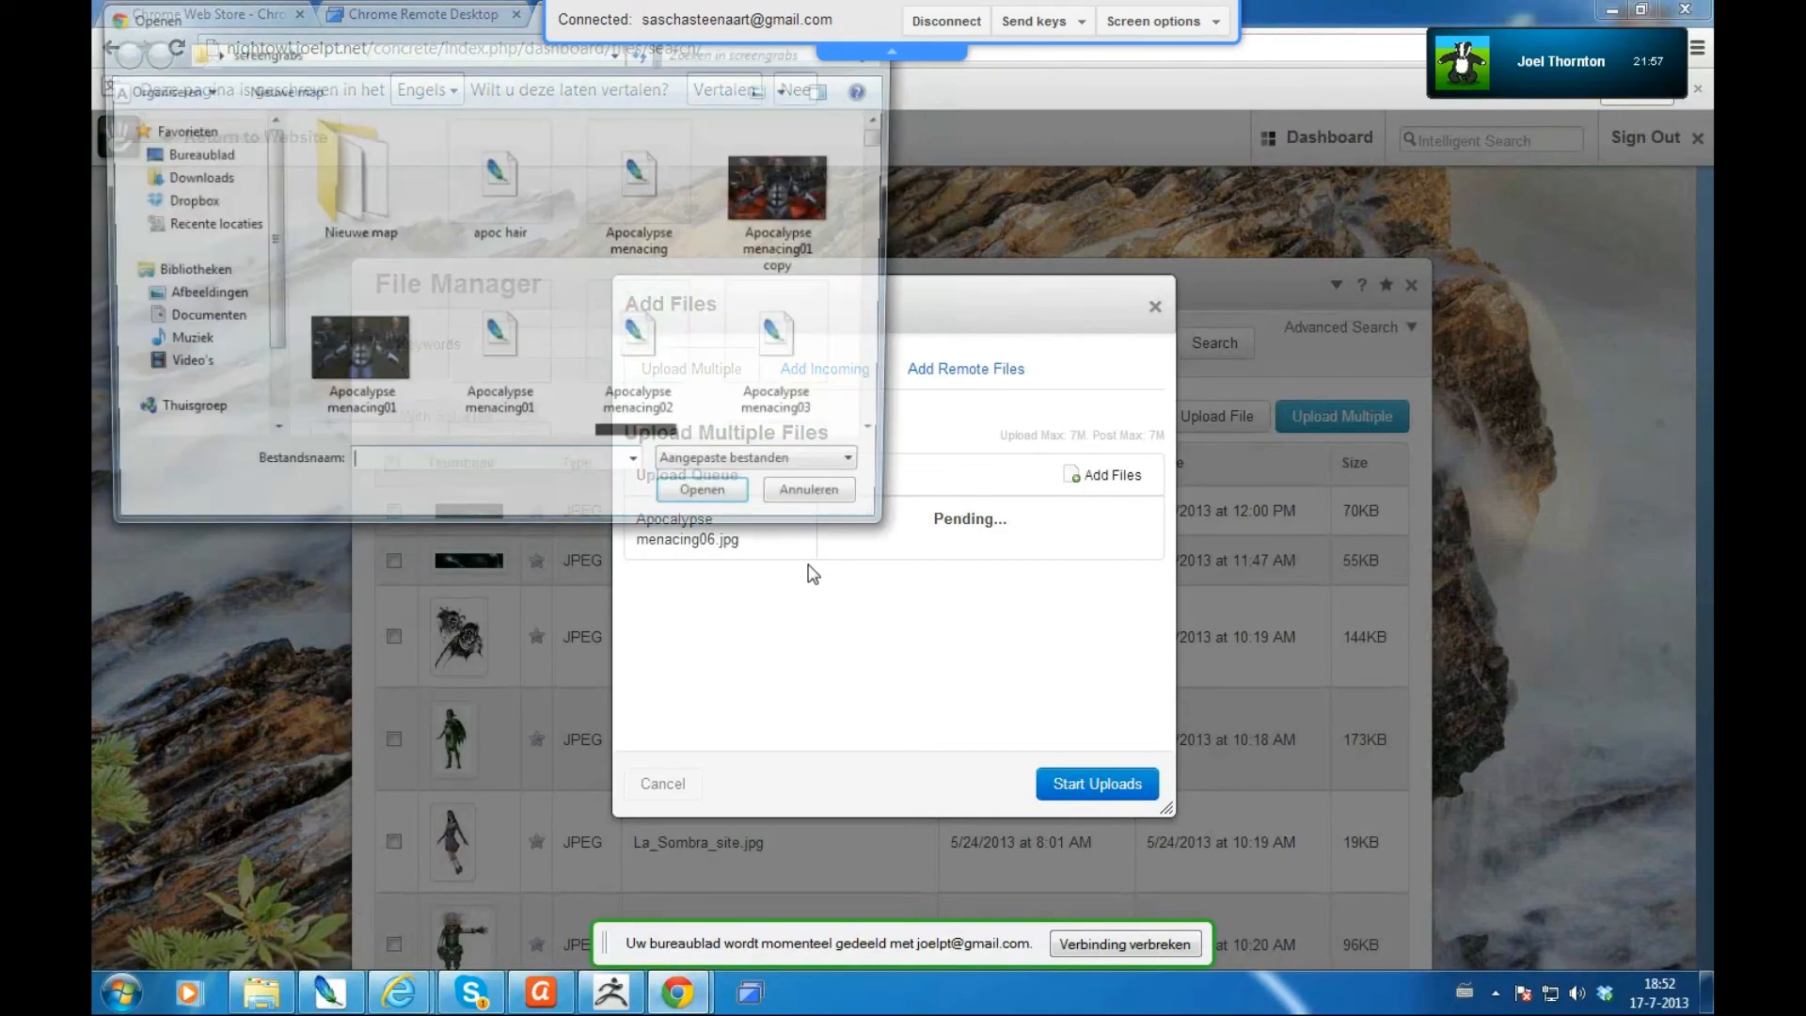
{"action": "left_click_drag", "start_coordinate": [884, 137], "coordinate": [885, 193]}
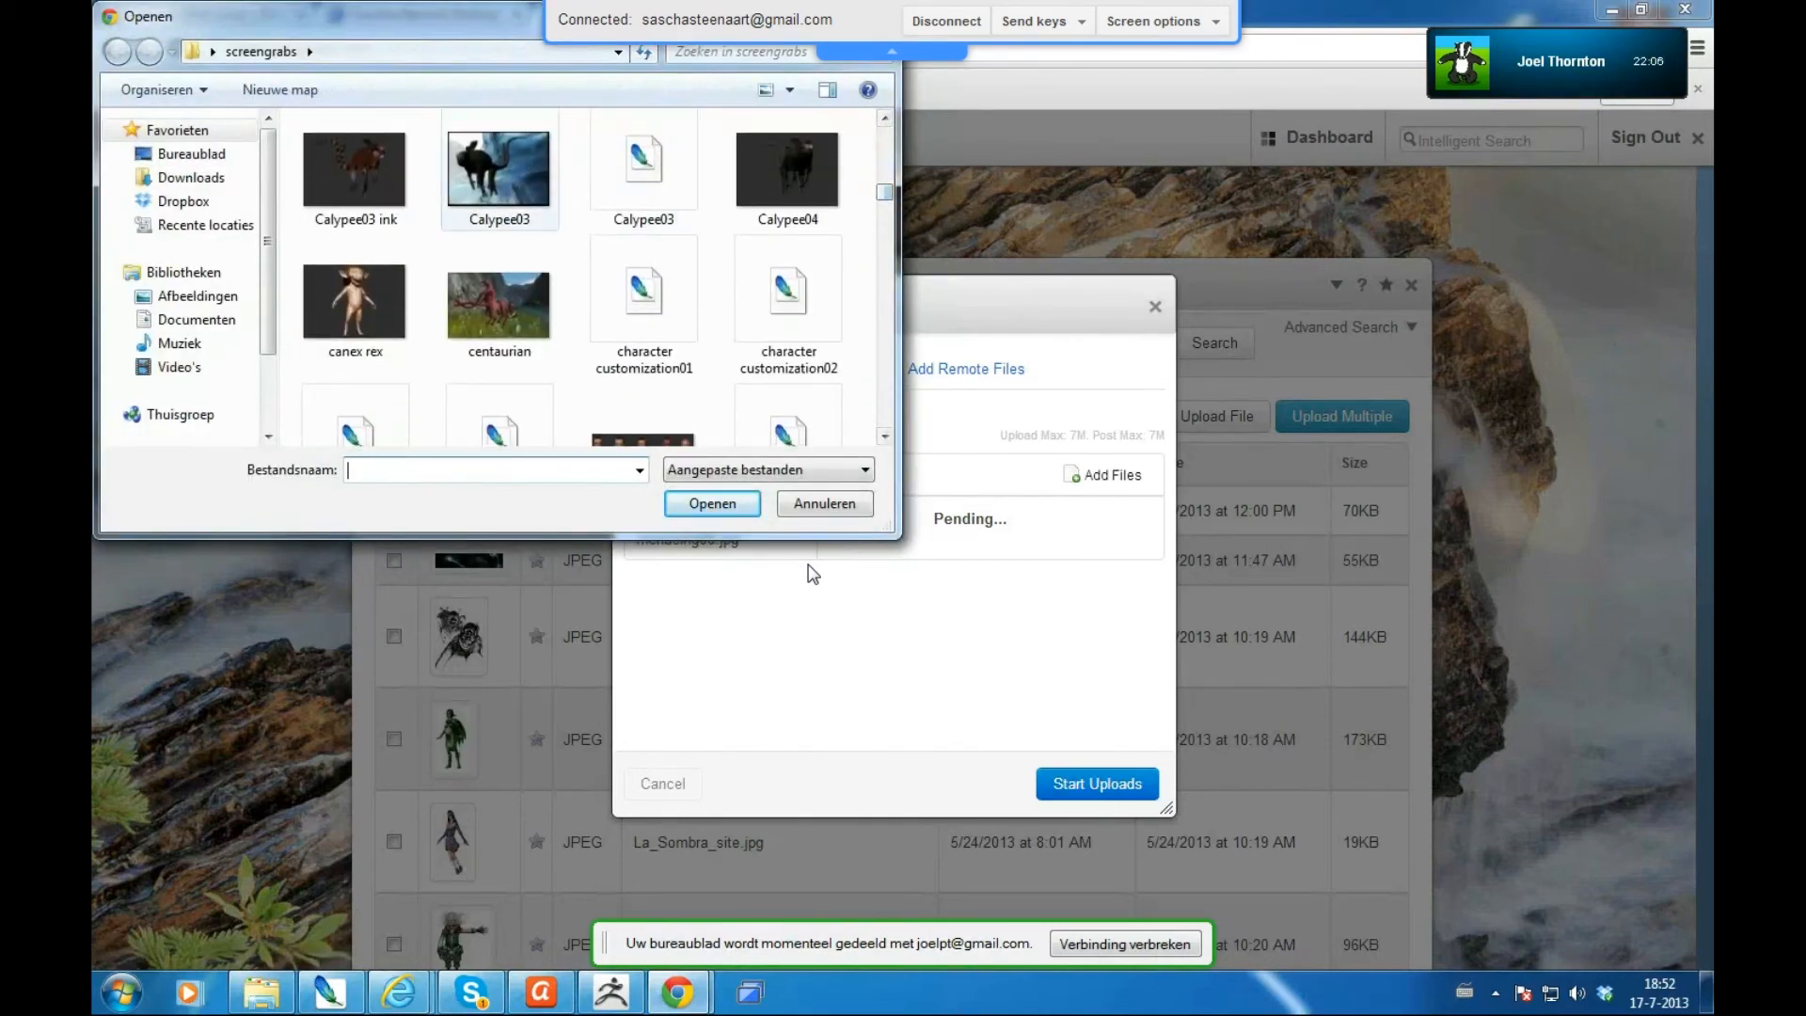
{"action": "double_click", "coordinate": [498, 151]}
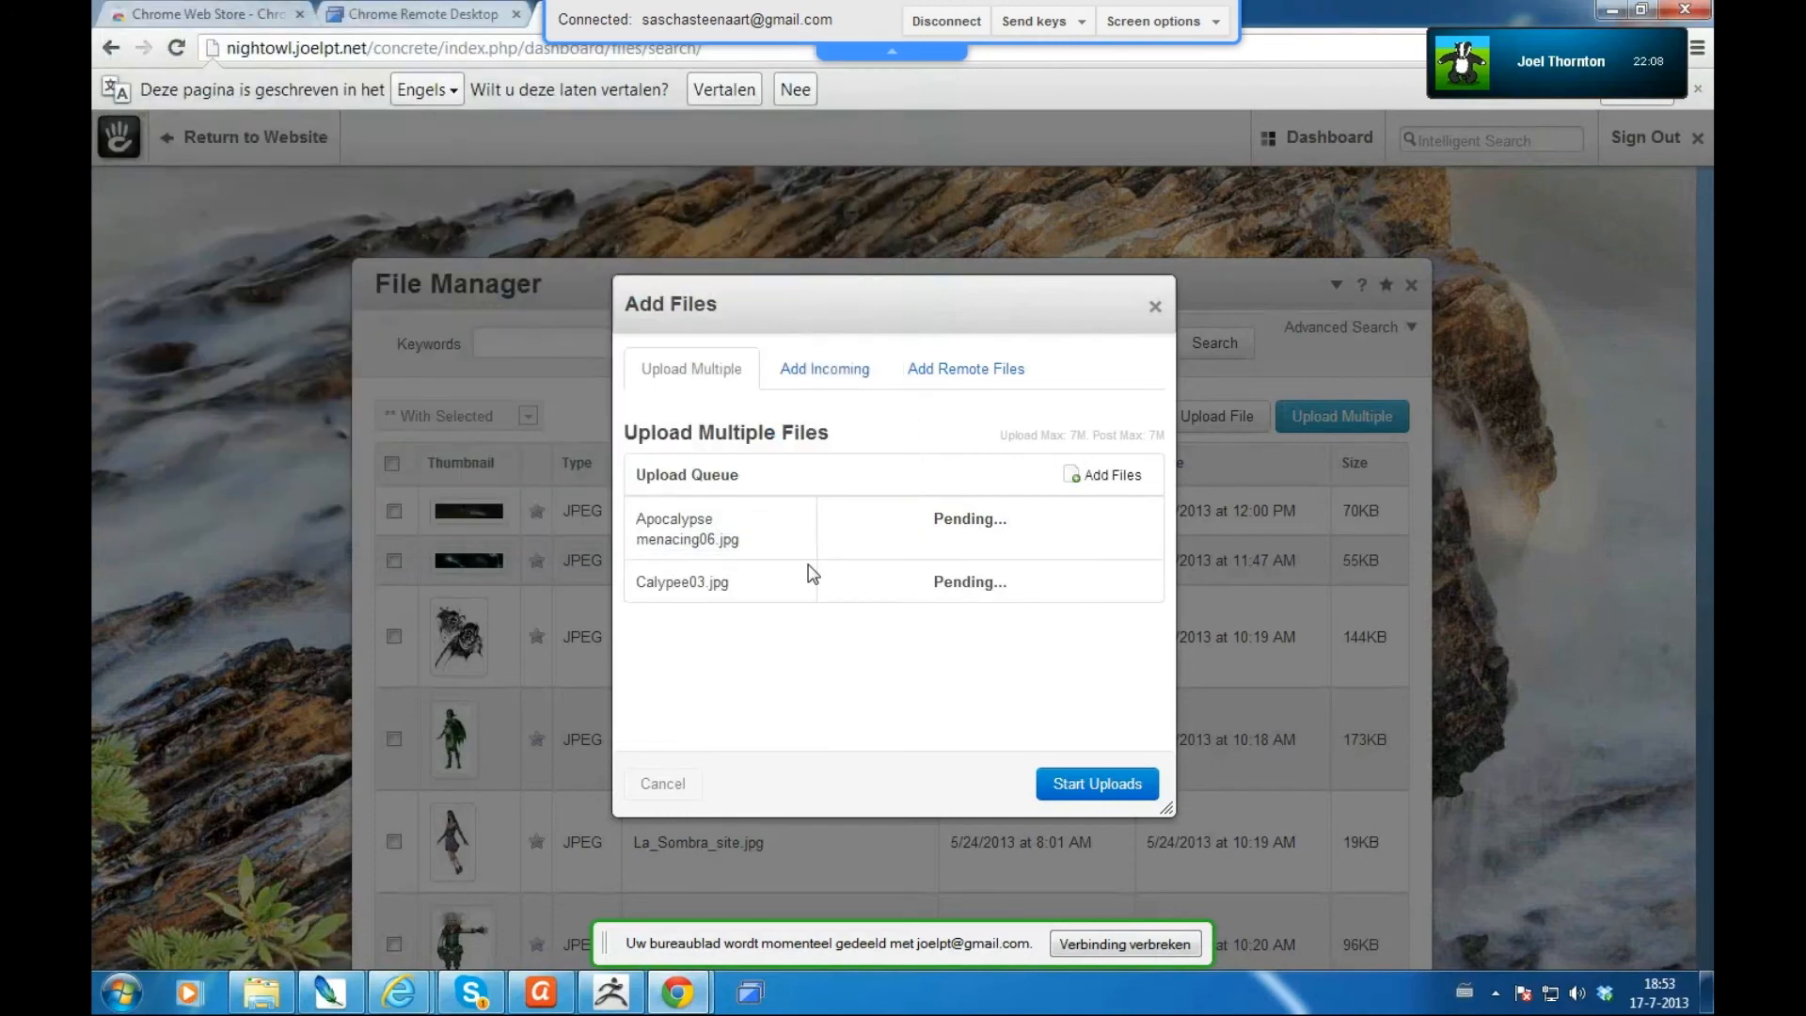
{"action": "left_click", "coordinate": [1104, 475]}
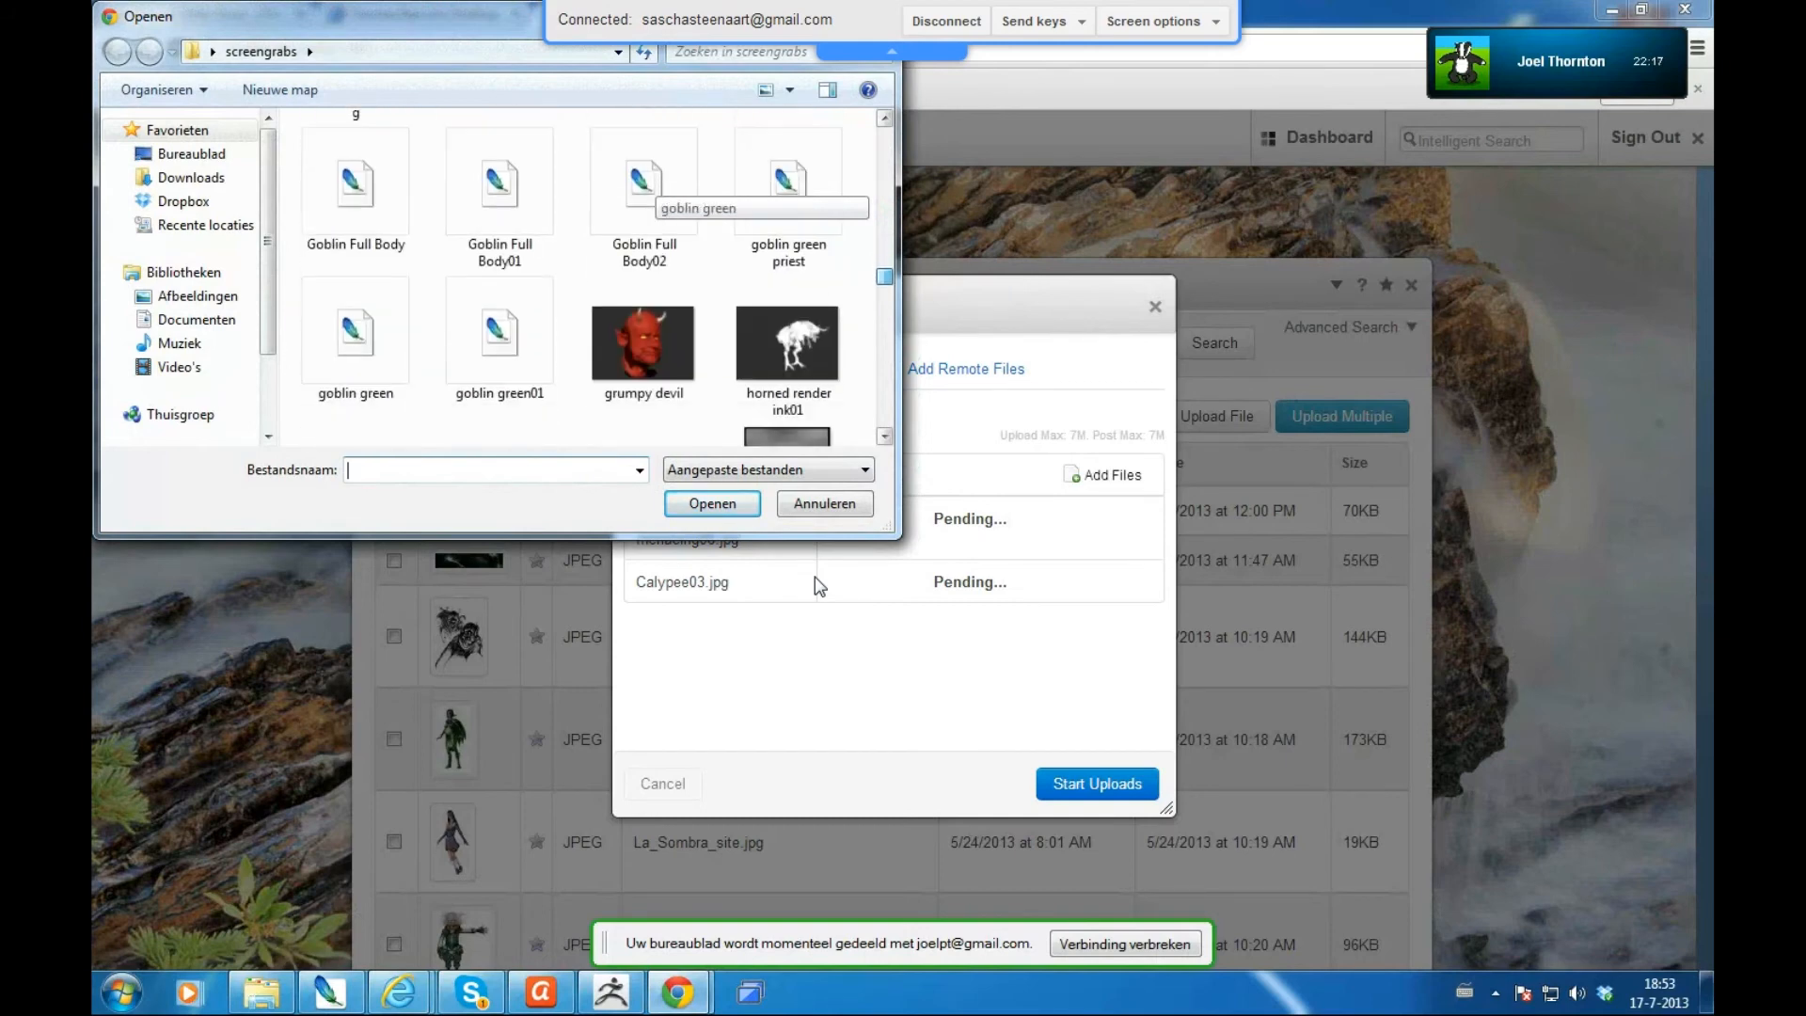
- Finish the chat reply and return to the queue holding tsjip.jpg as the third pending image
{"action": "left_click_drag", "start_coordinate": [885, 314], "coordinate": [885, 325]}
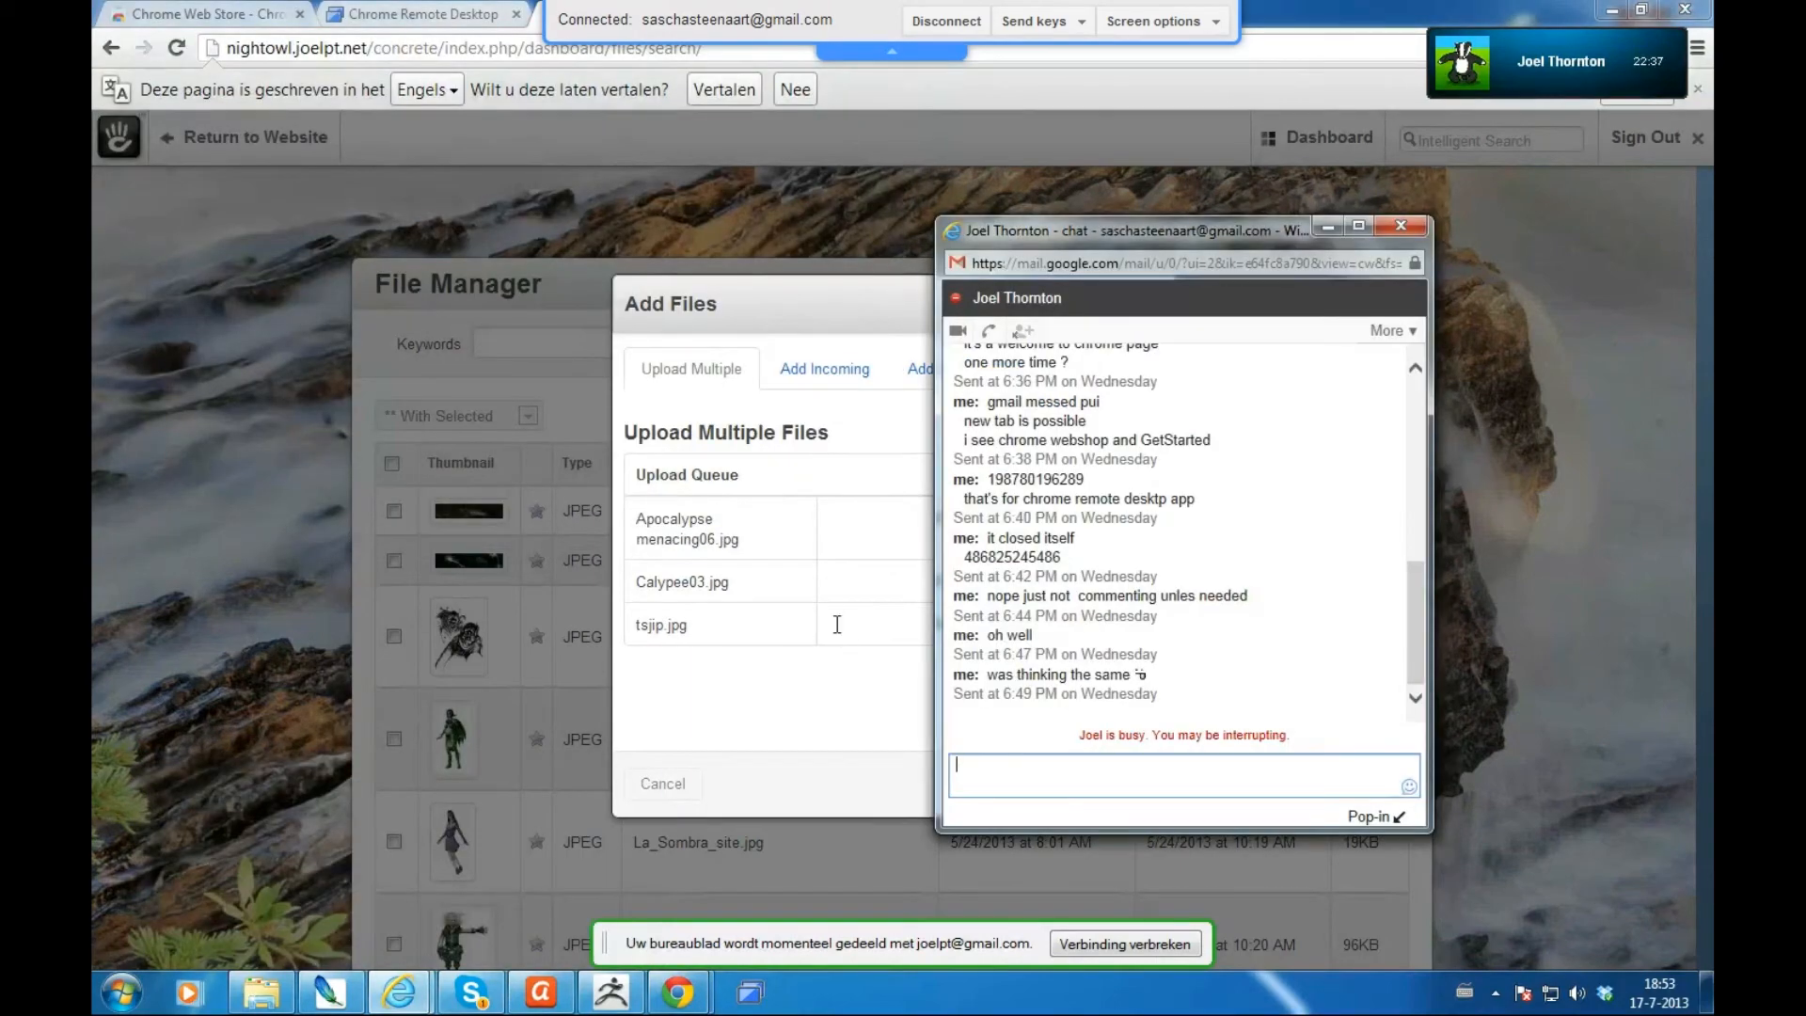
{"action": "key", "text": "Return"}
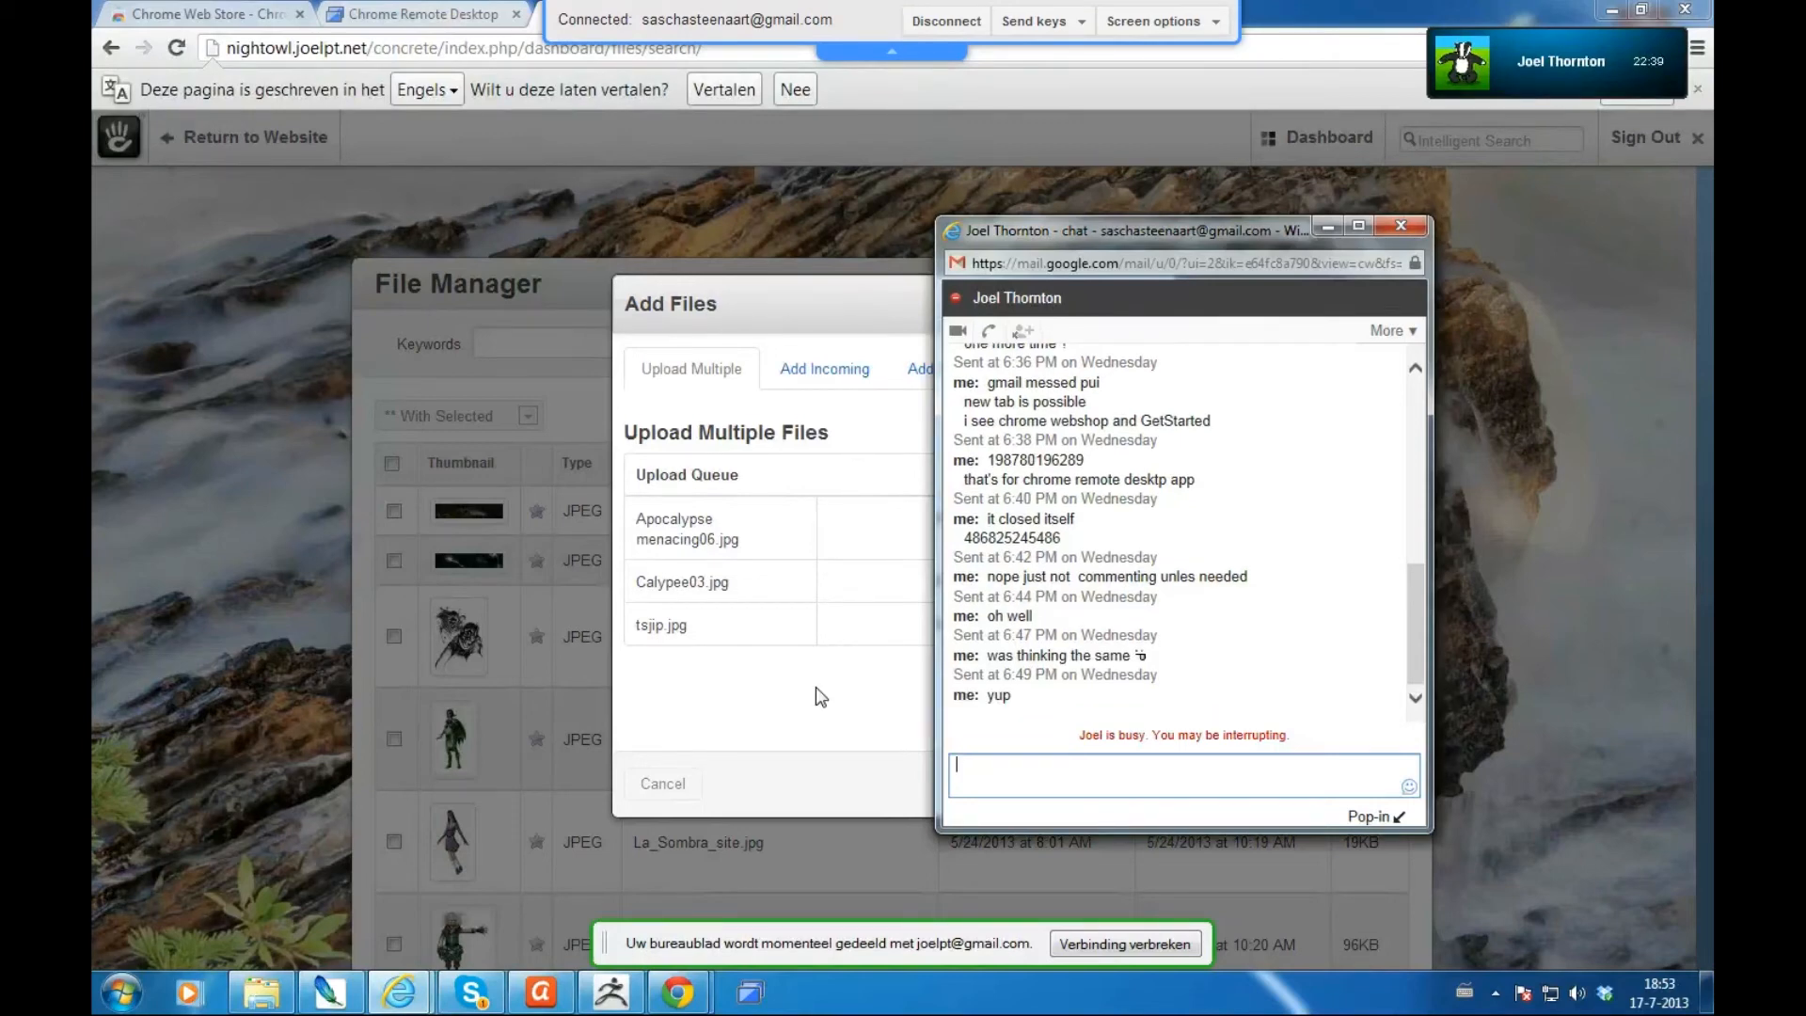
{"action": "left_click", "coordinate": [809, 724]}
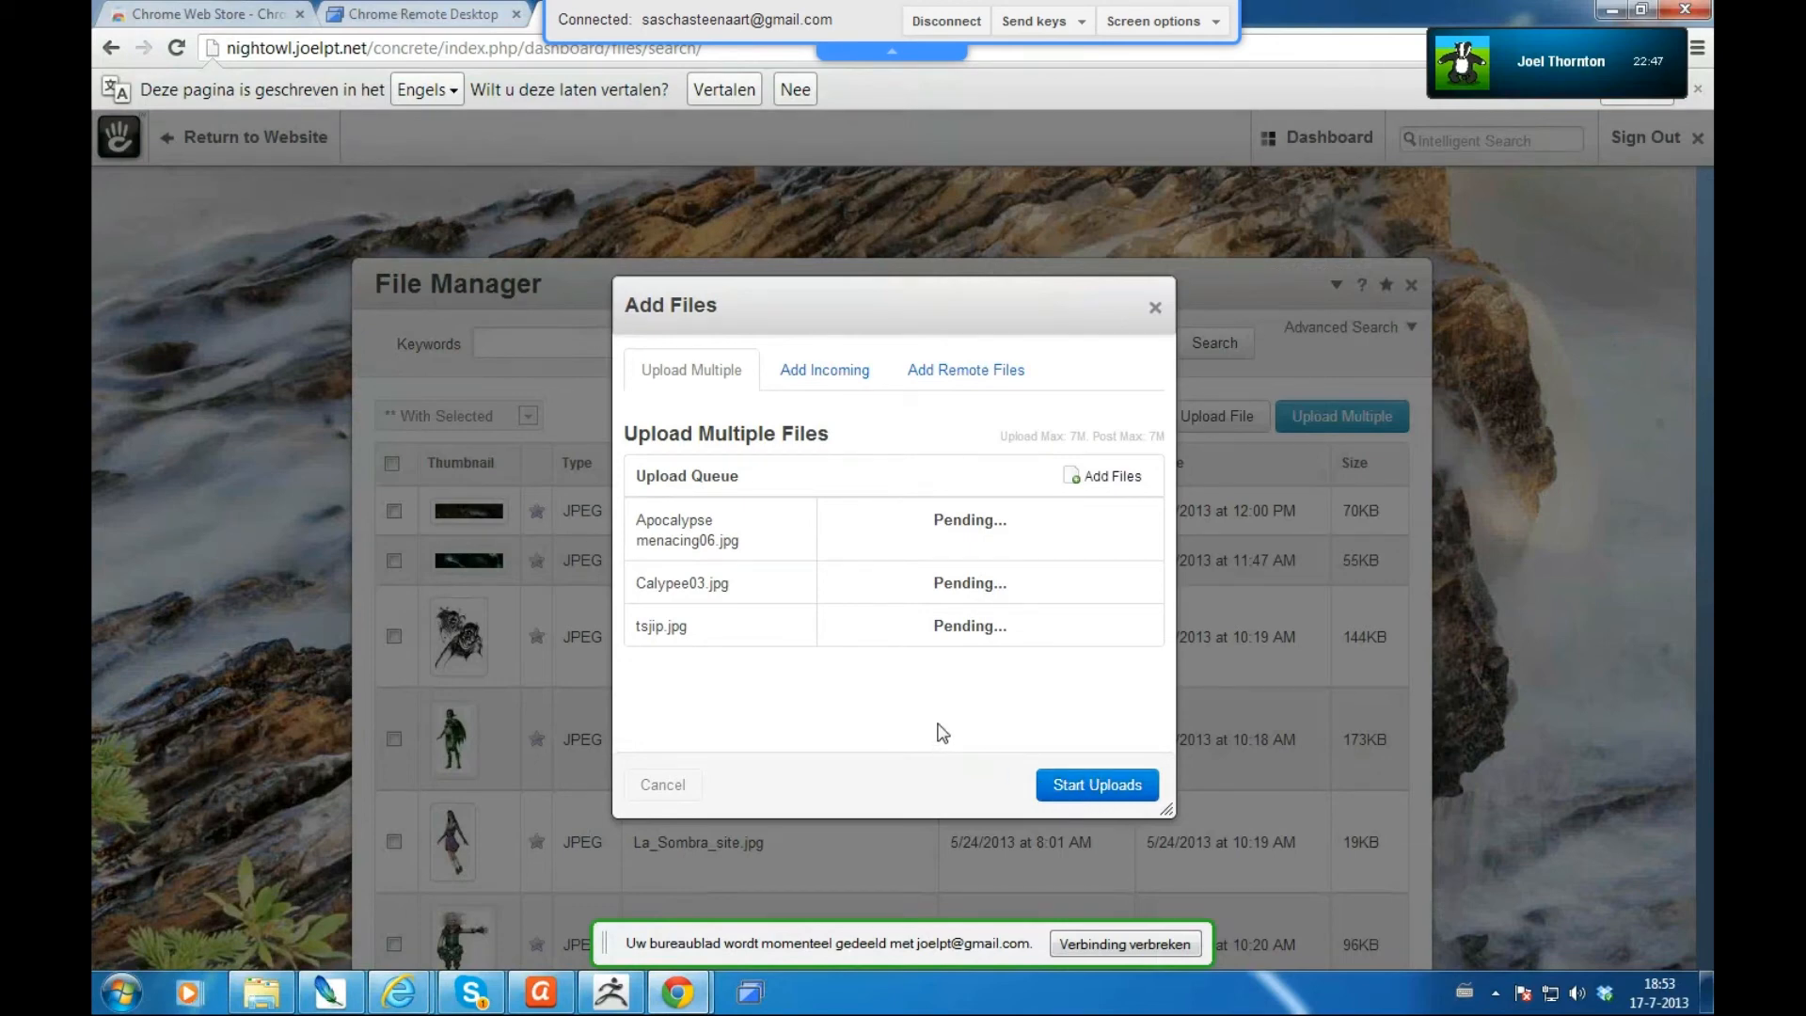
- Upload the three queued images and move the Upload Complete dialog aside
{"action": "left_click", "coordinate": [1084, 796]}
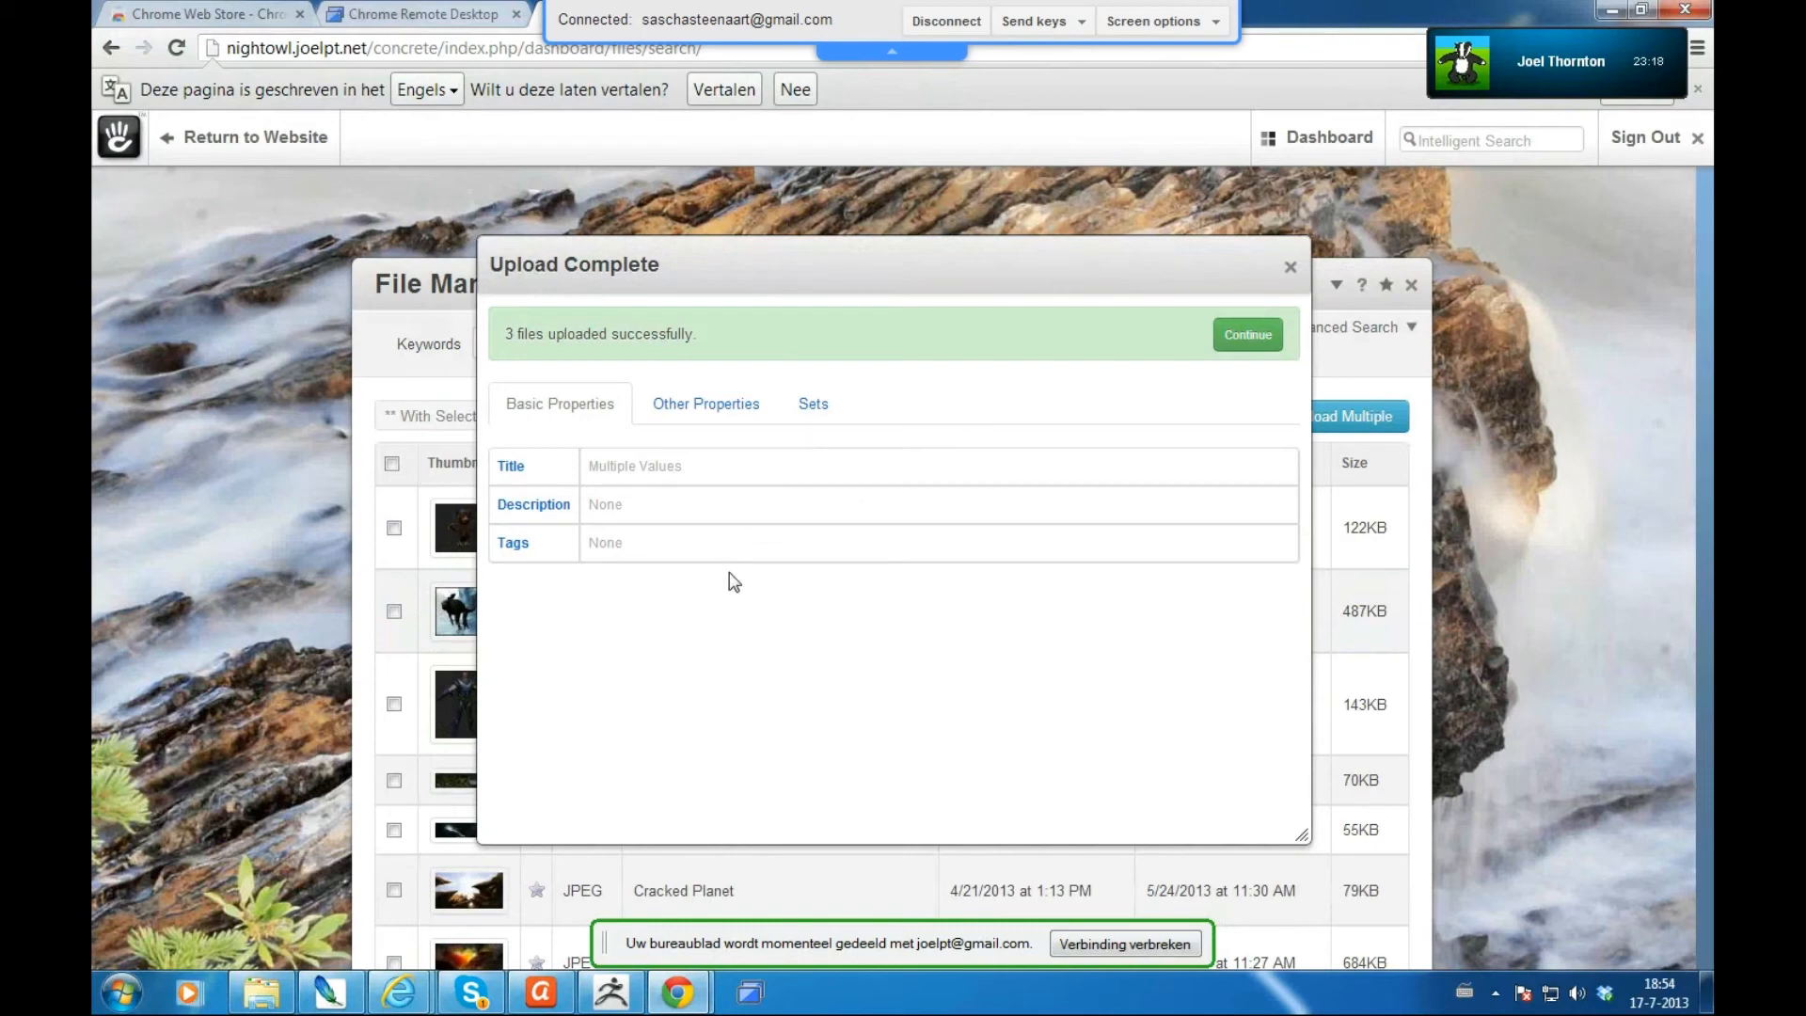
{"action": "left_click_drag", "start_coordinate": [866, 264], "coordinate": [1053, 198]}
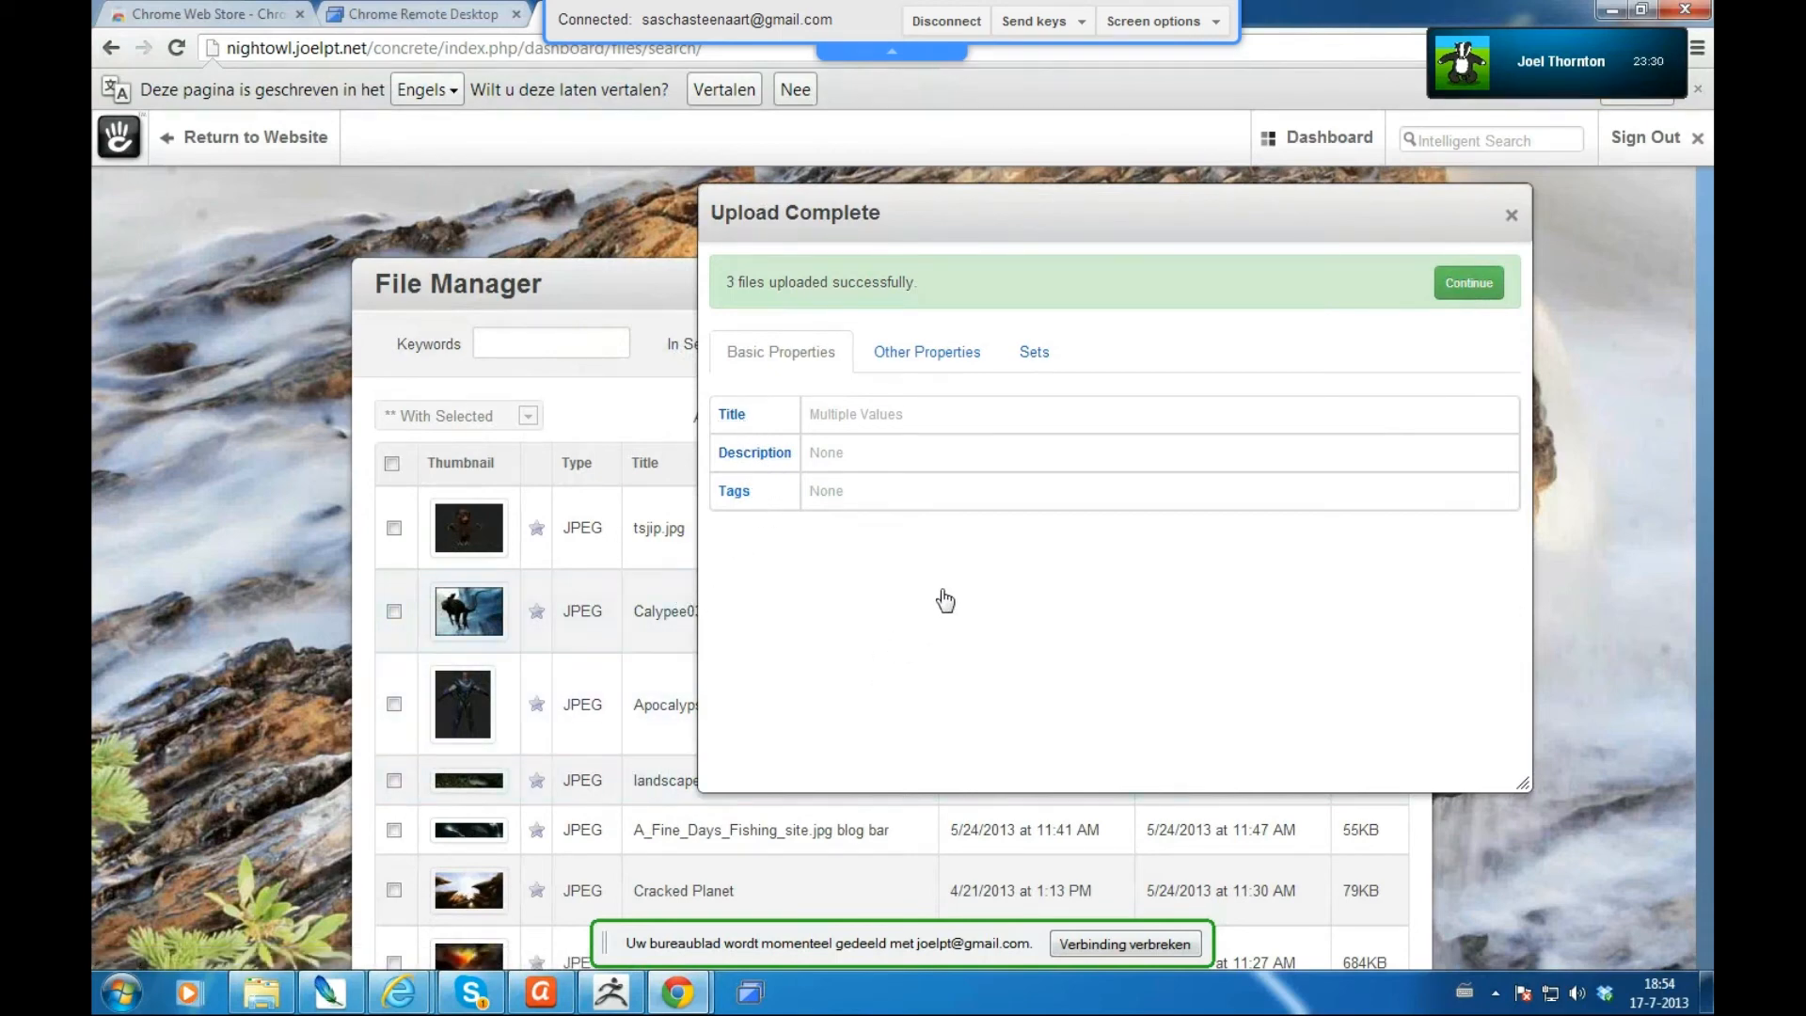
- Add the three uploads to a new public file set named 'tutorial', then close the summary
{"action": "left_click", "coordinate": [1034, 356]}
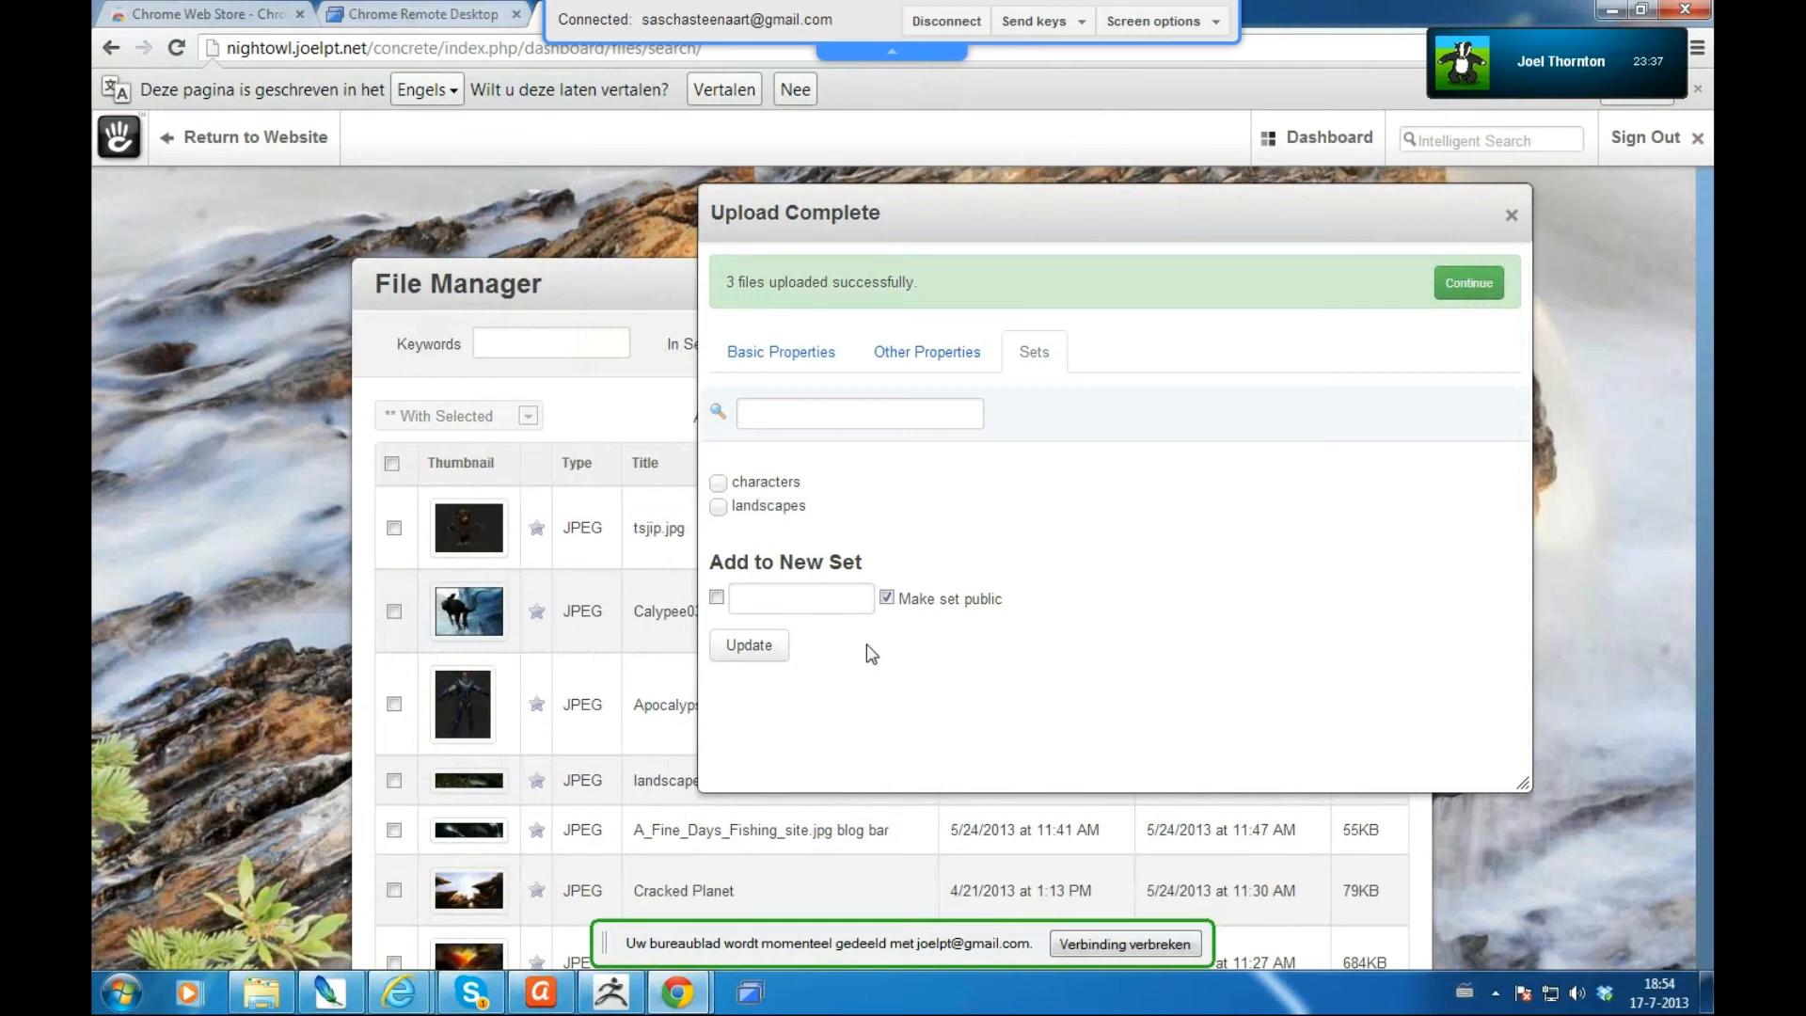
{"action": "left_click", "coordinate": [798, 597]}
{"action": "type", "text": "tutorial"}
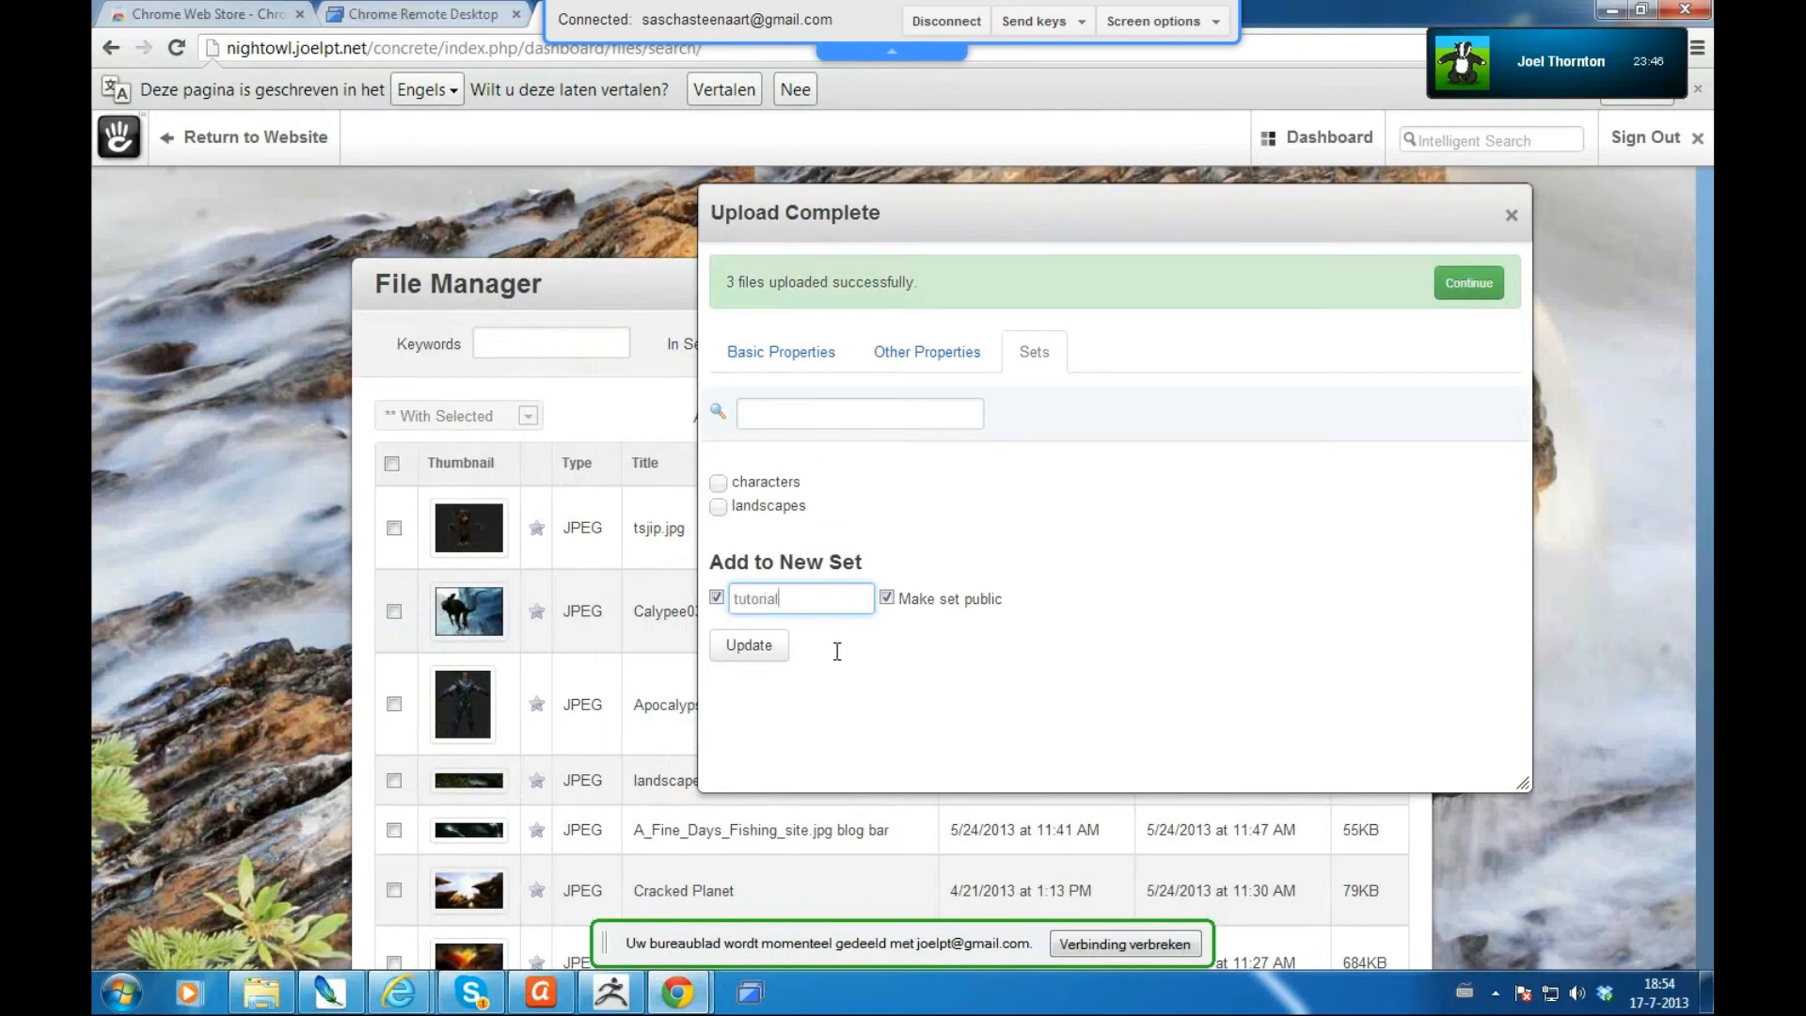
{"action": "left_click", "coordinate": [780, 656]}
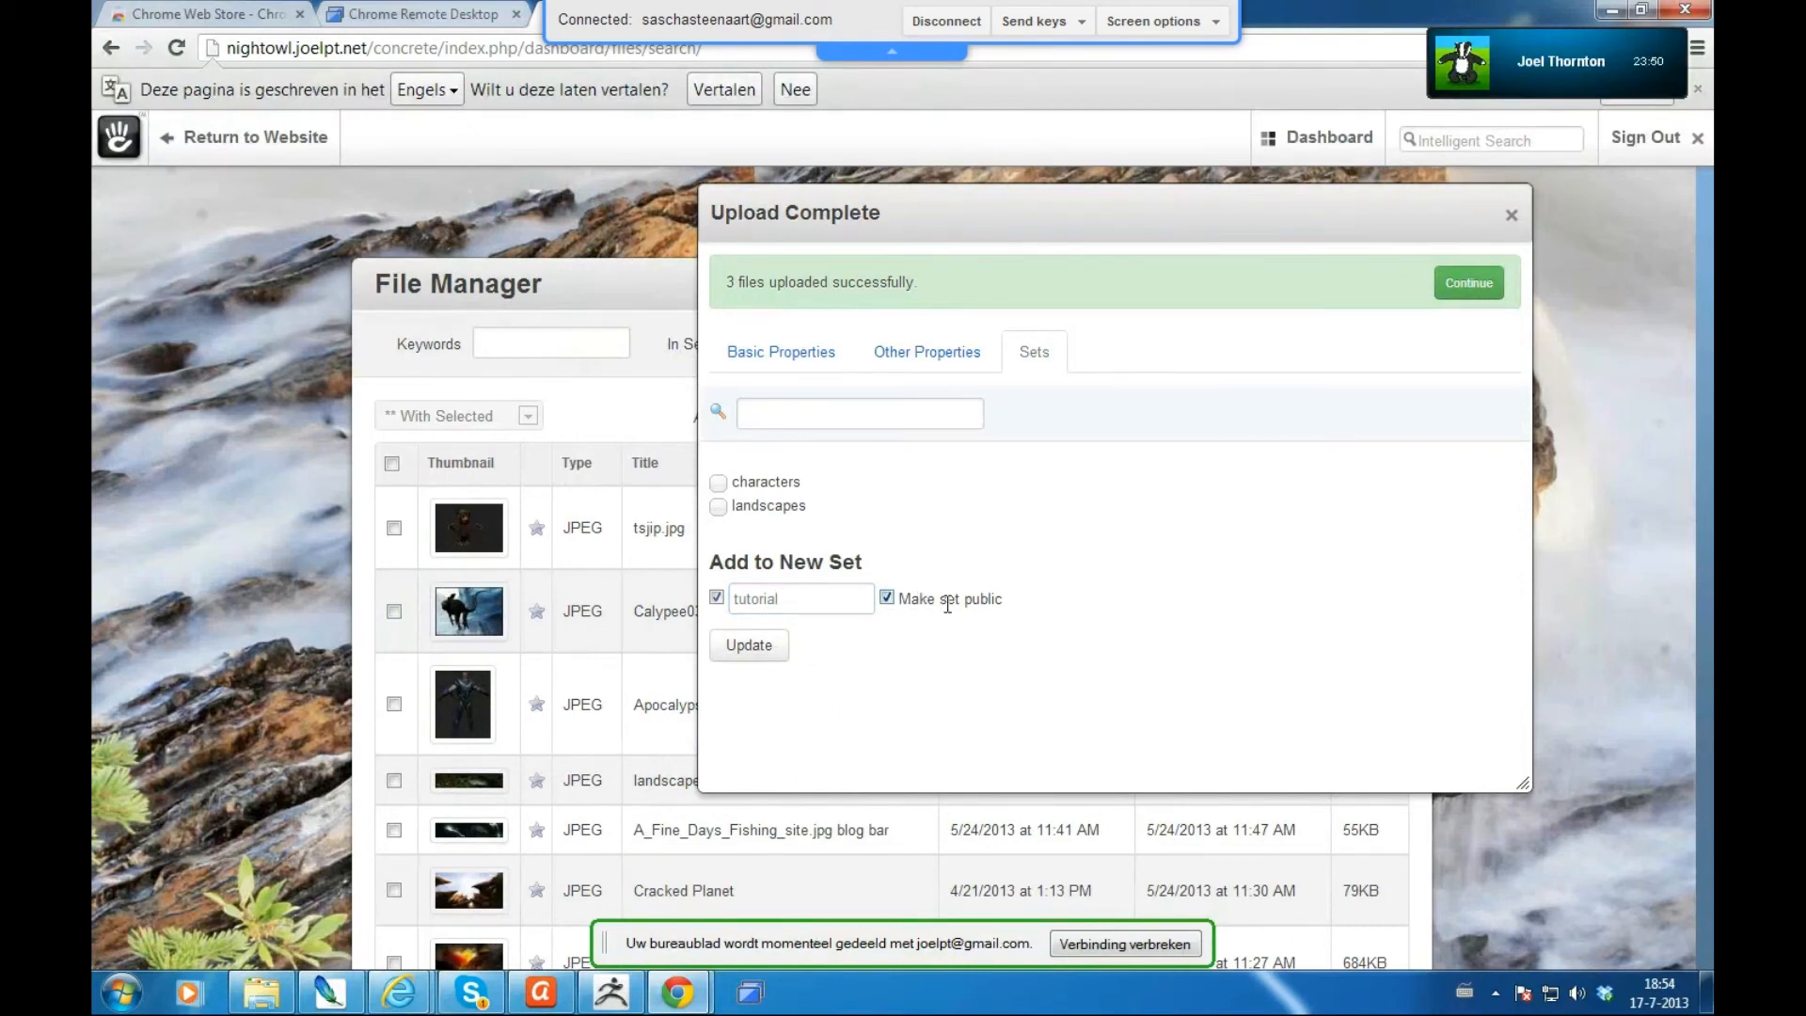
{"action": "left_click", "coordinate": [753, 600]}
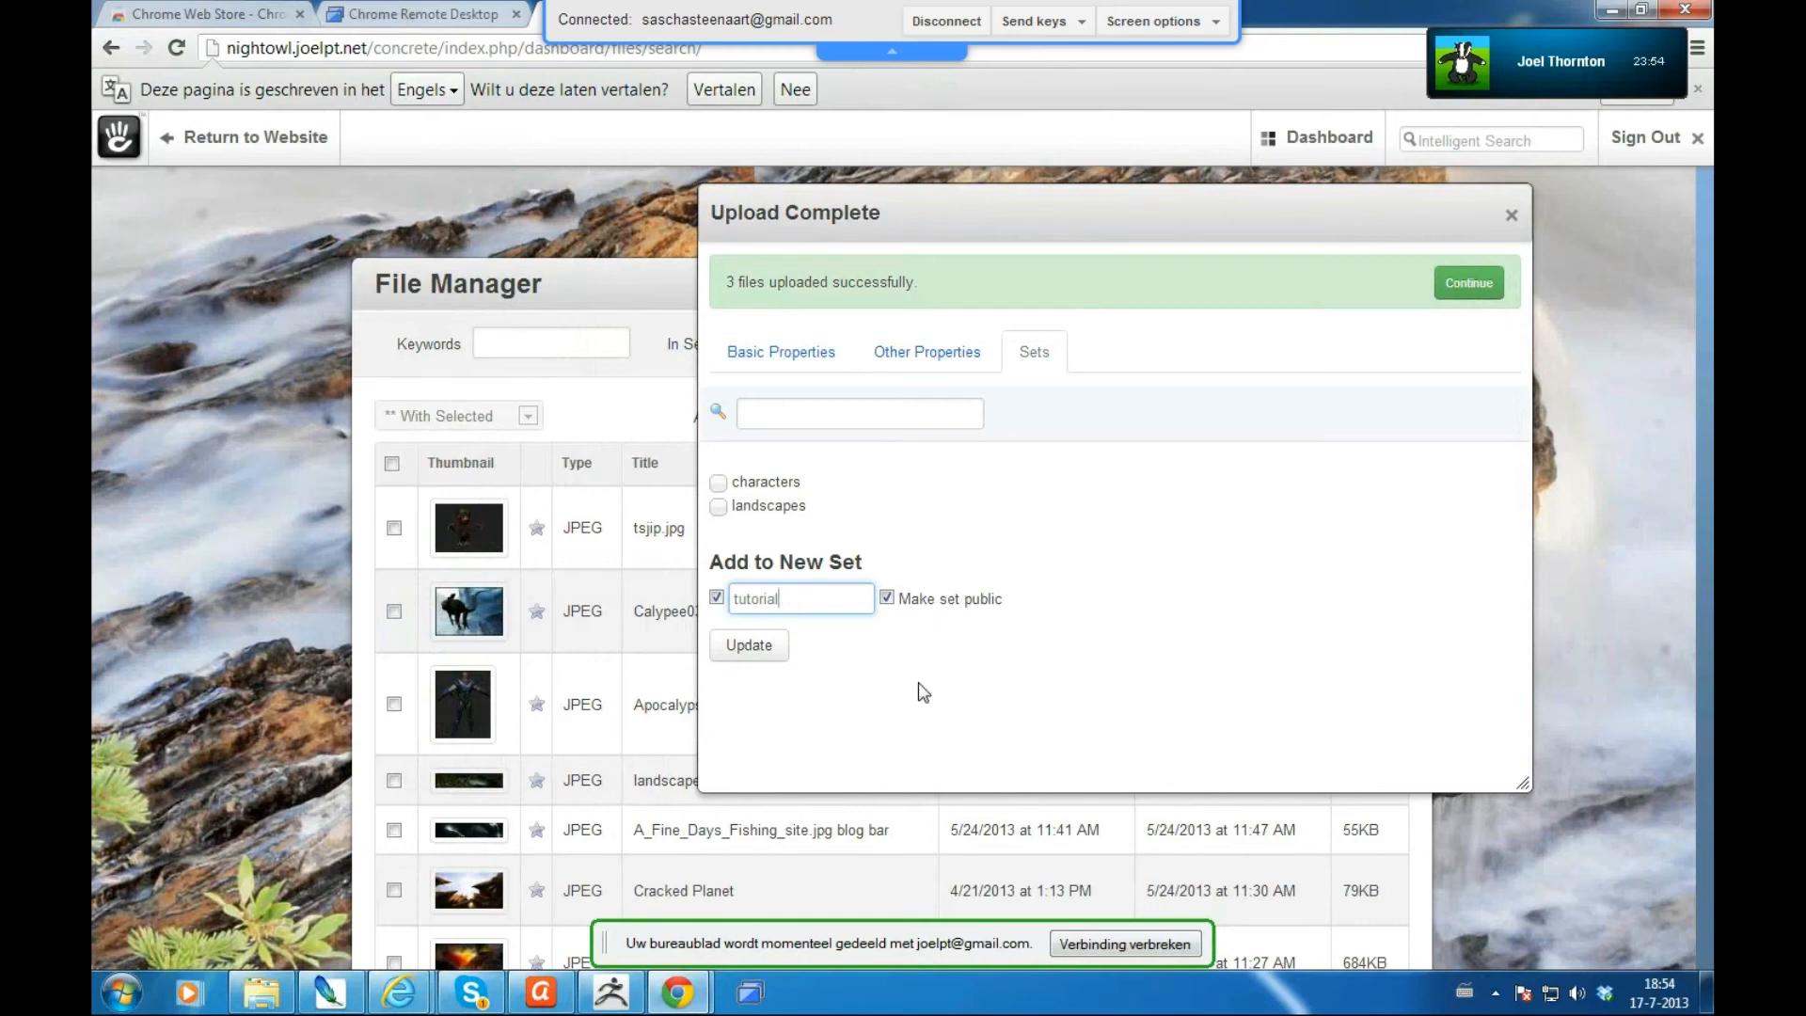
{"action": "left_click", "coordinate": [750, 653]}
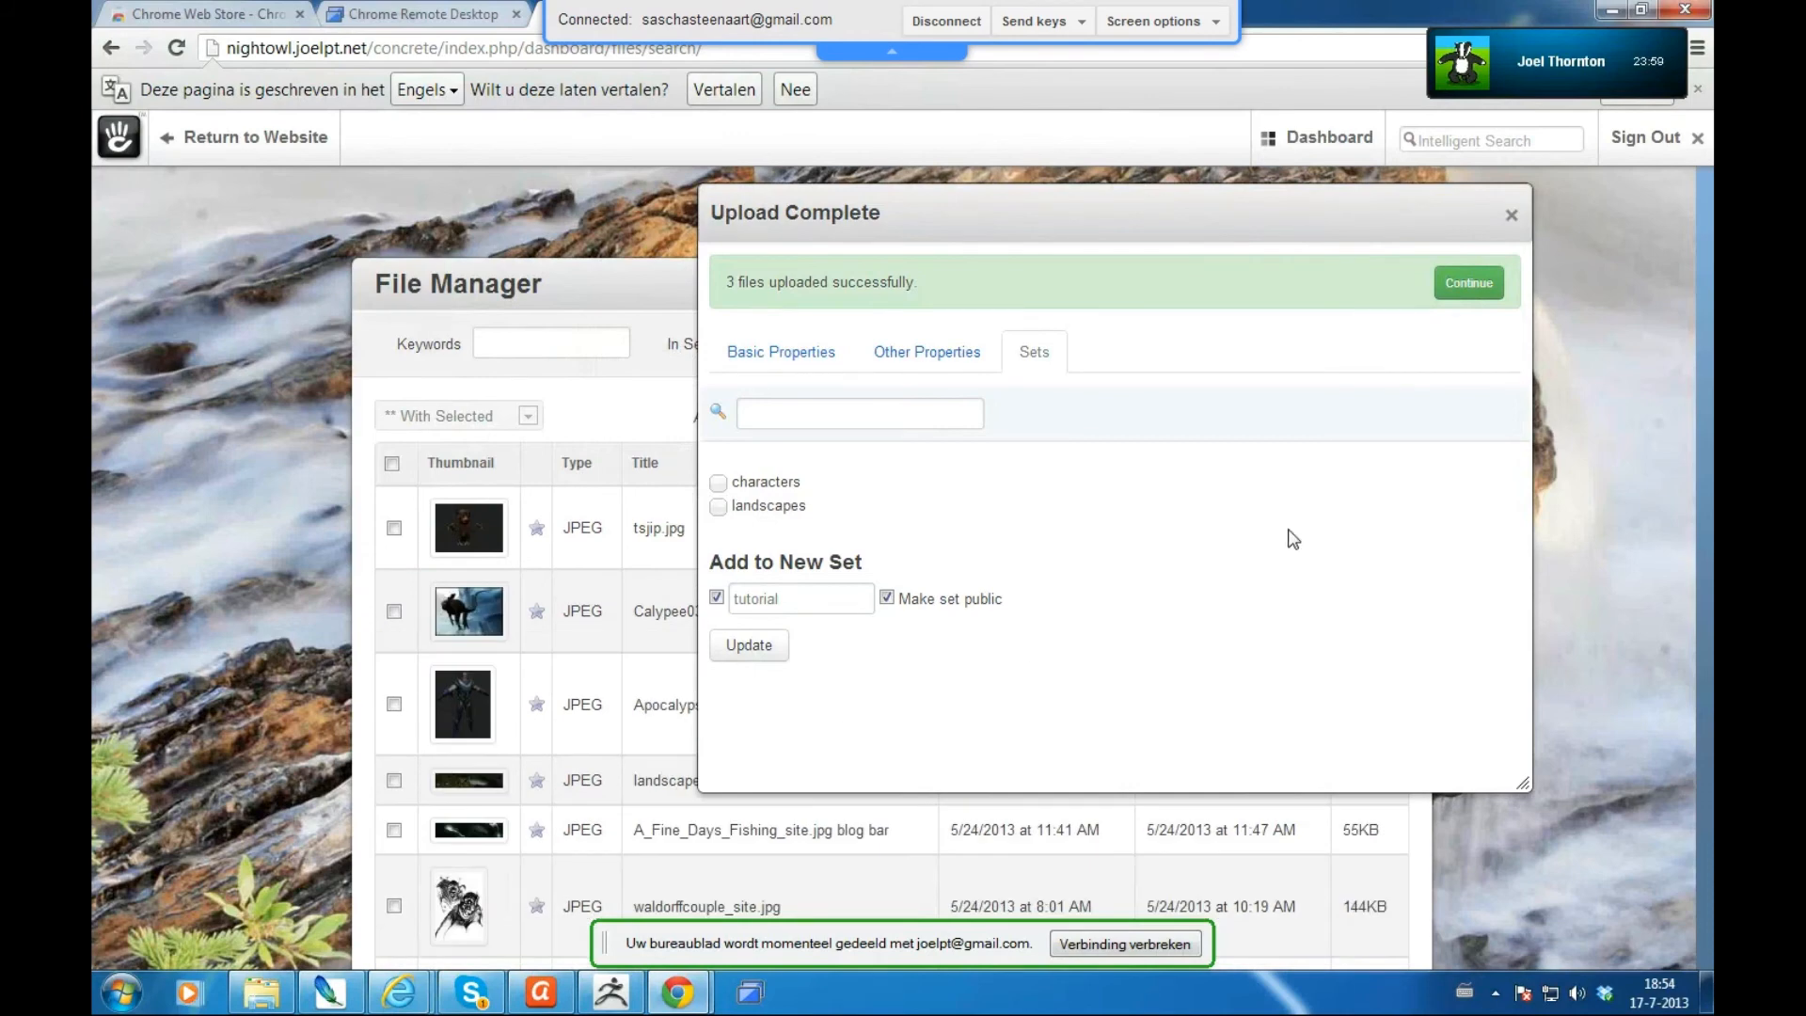
{"action": "left_click", "coordinate": [1512, 218]}
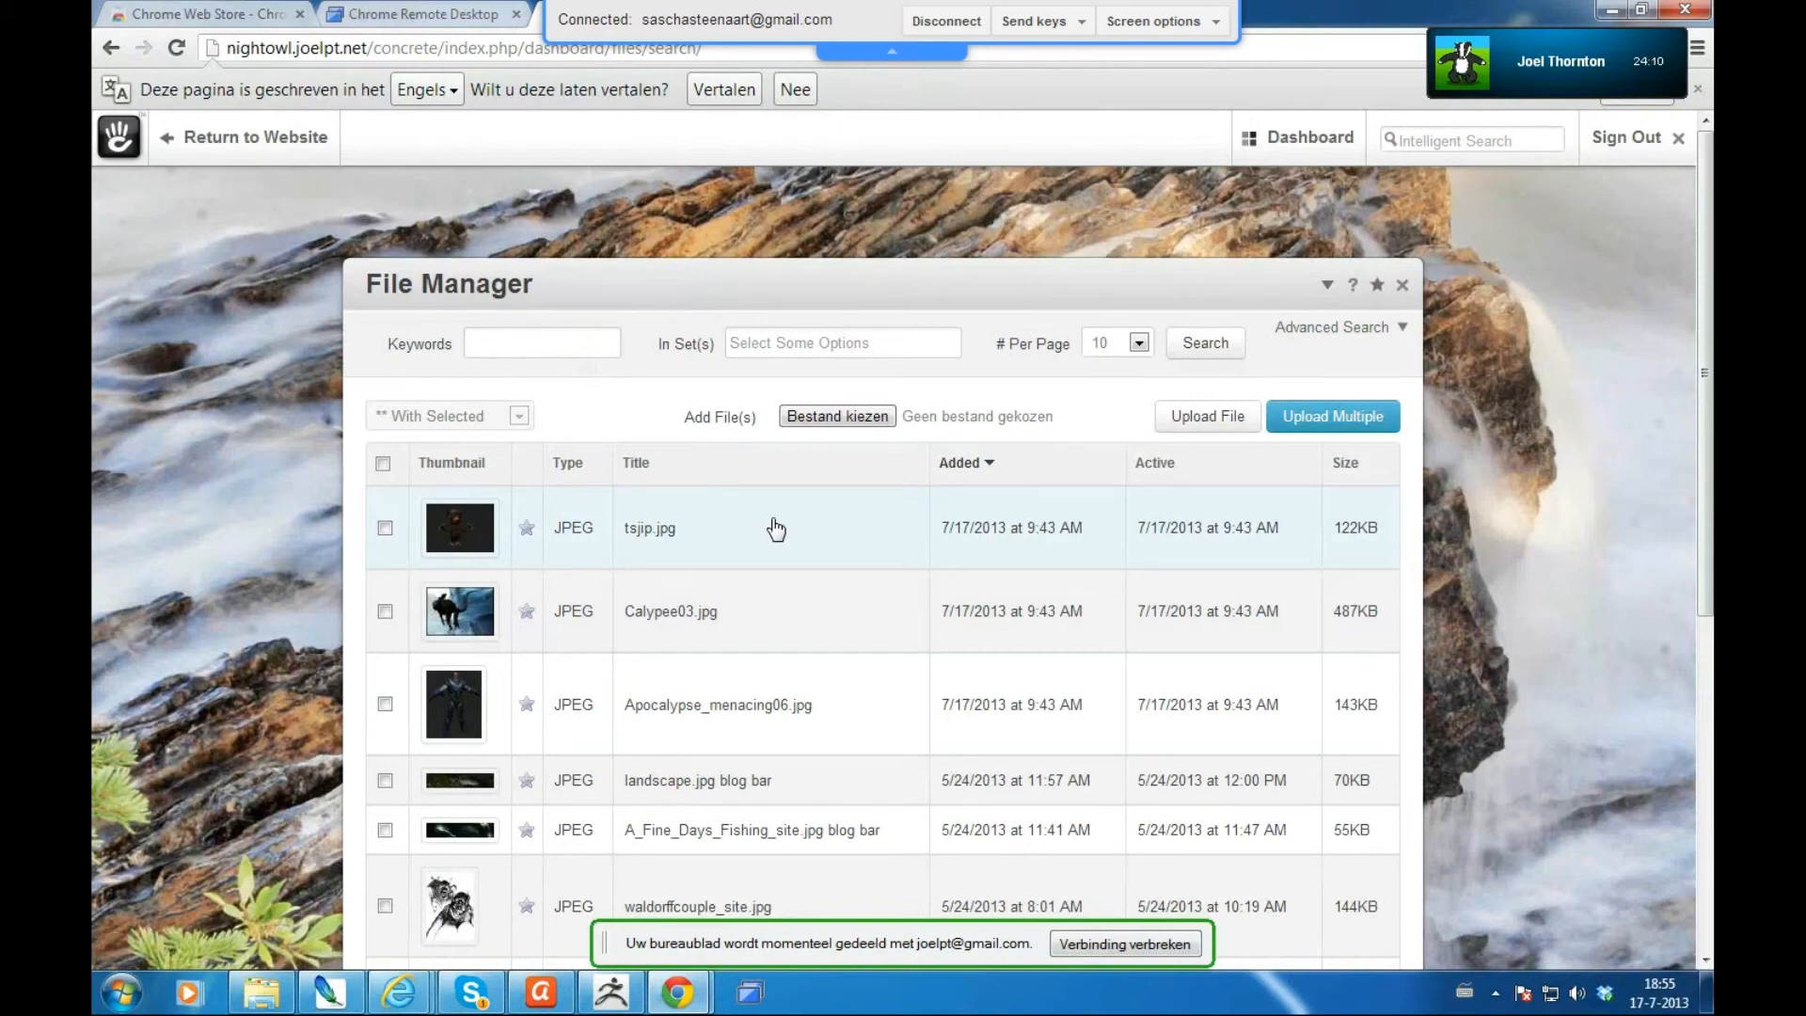
- Filter the File Manager by the 'tutorial' set so only the 3 new images show
{"action": "left_click", "coordinate": [766, 345]}
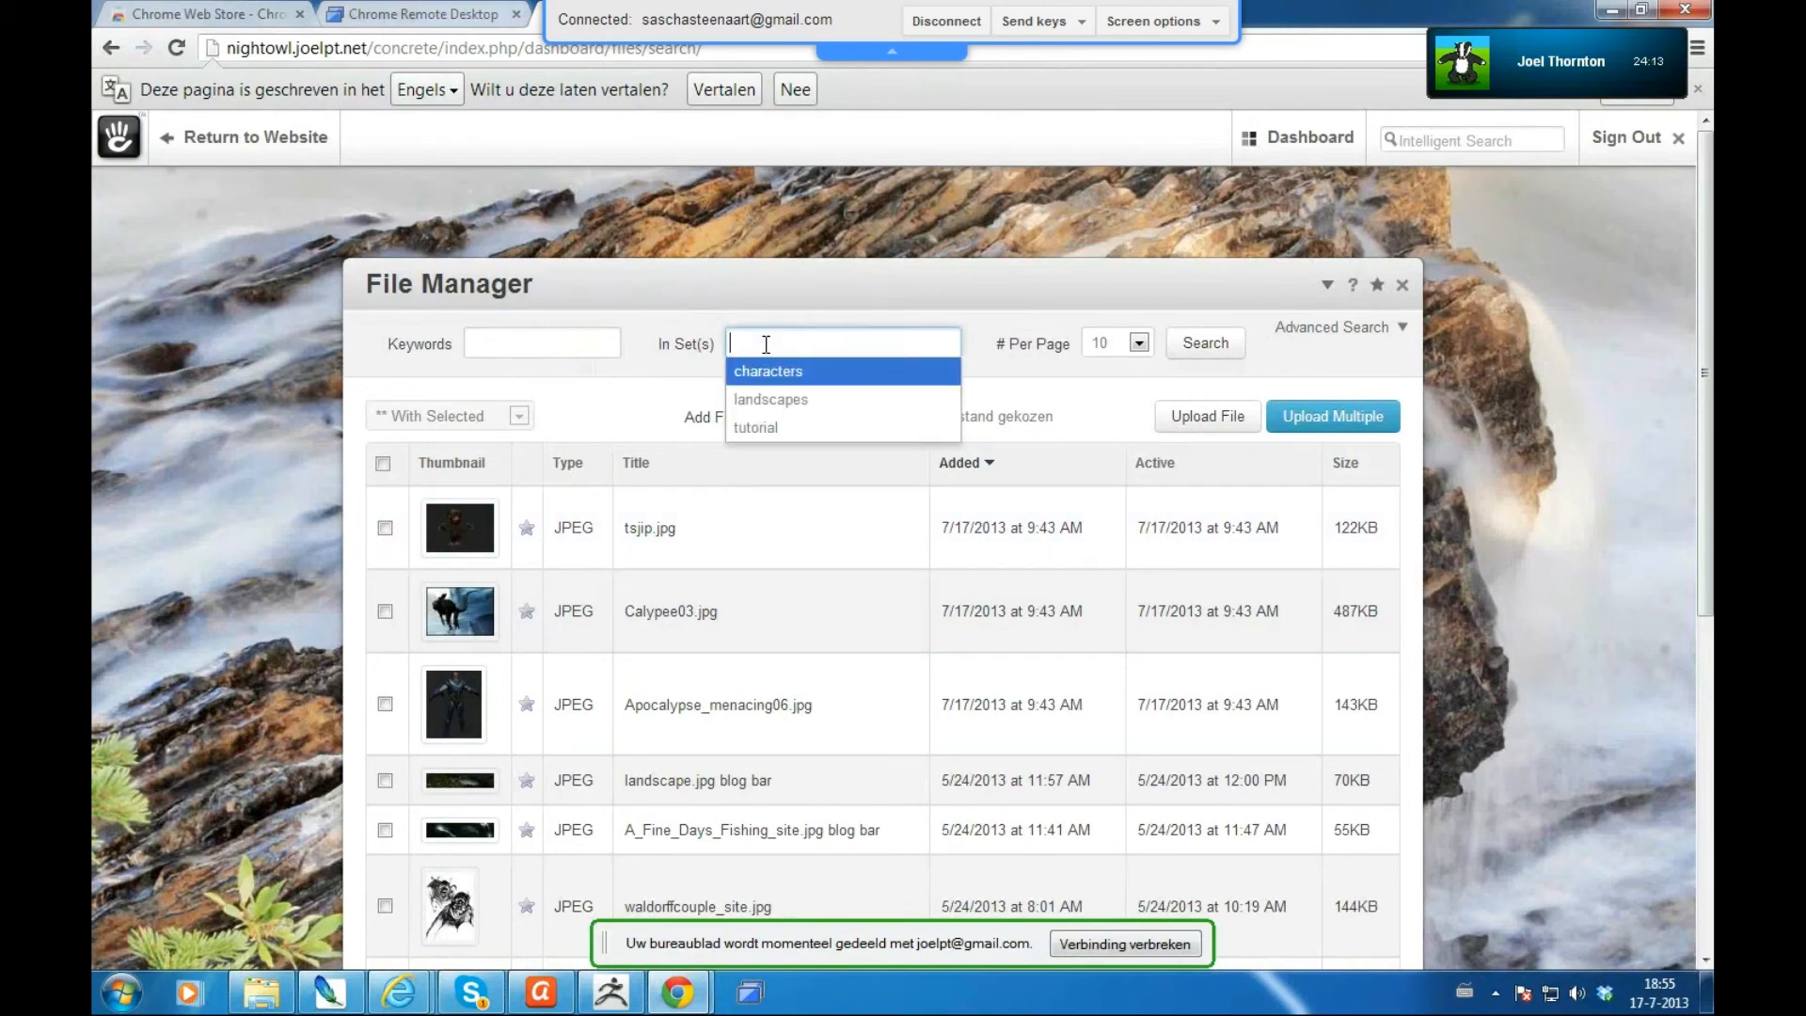
{"action": "left_click", "coordinate": [769, 429]}
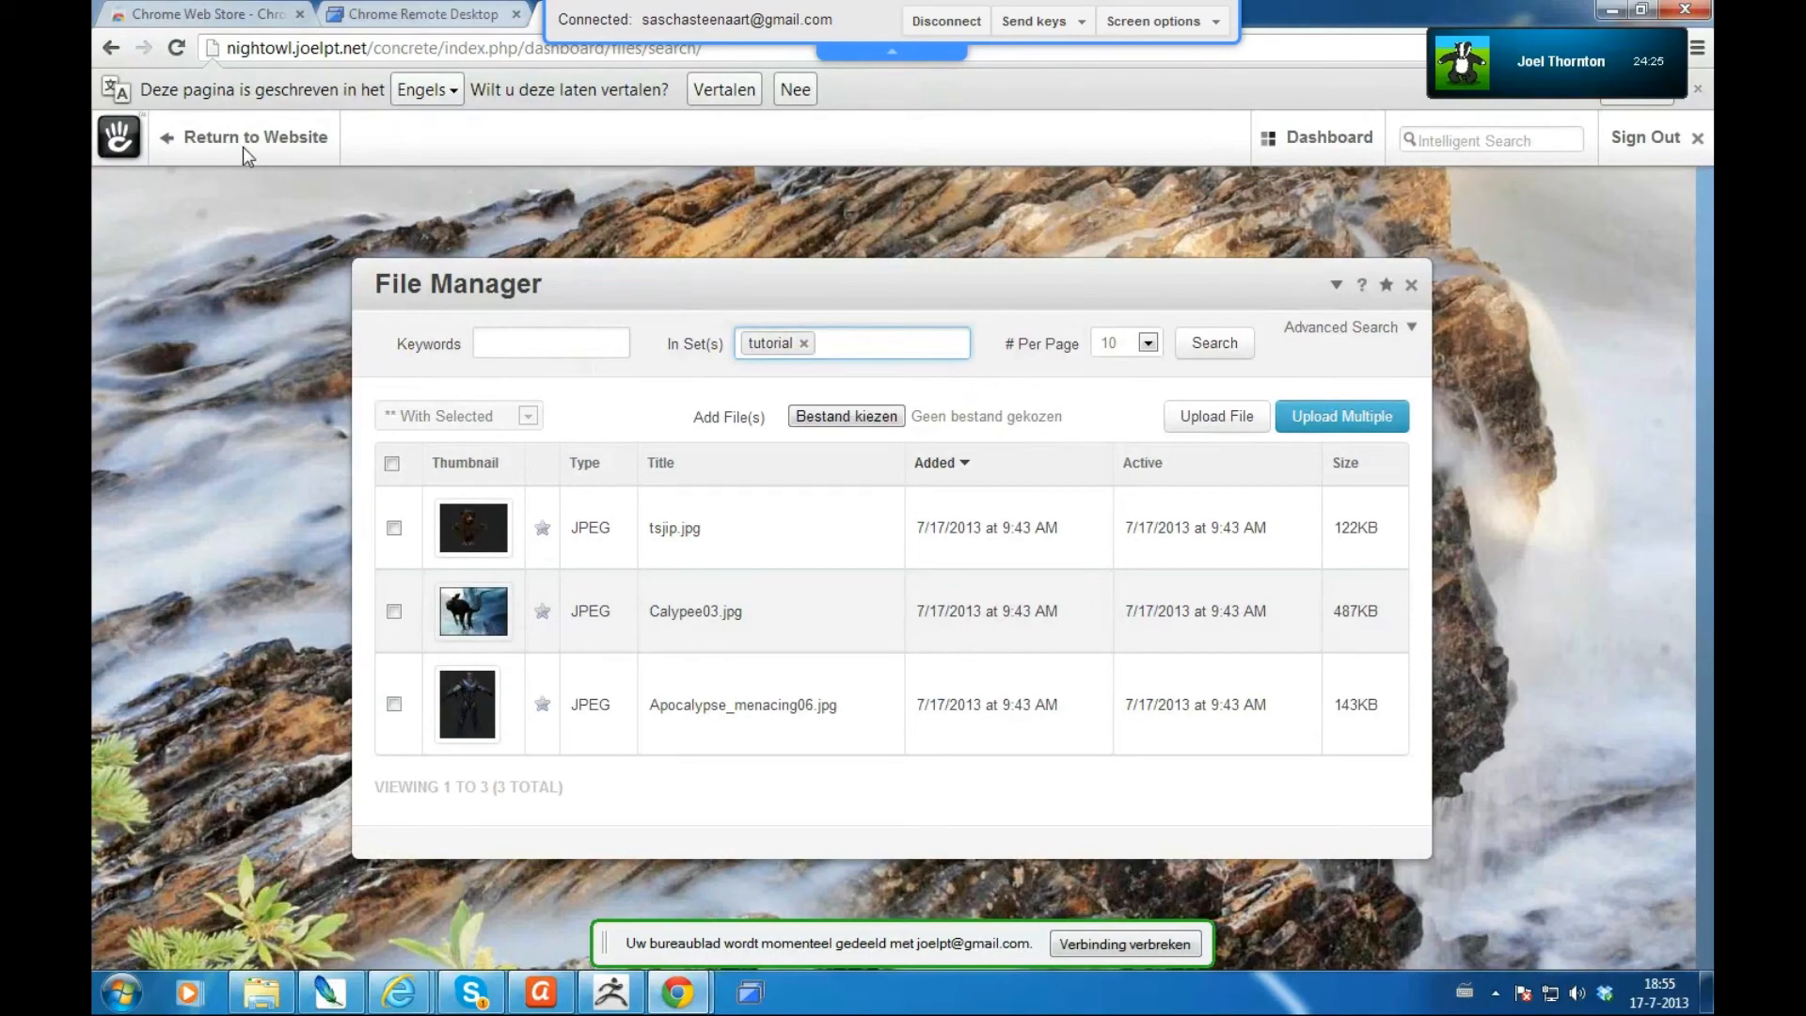
{"action": "mouse_move", "coordinate": [248, 151]}
- Return to the website's Landscapes gallery page and bring up its Move/Copy sitemap
{"action": "left_click", "coordinate": [273, 151]}
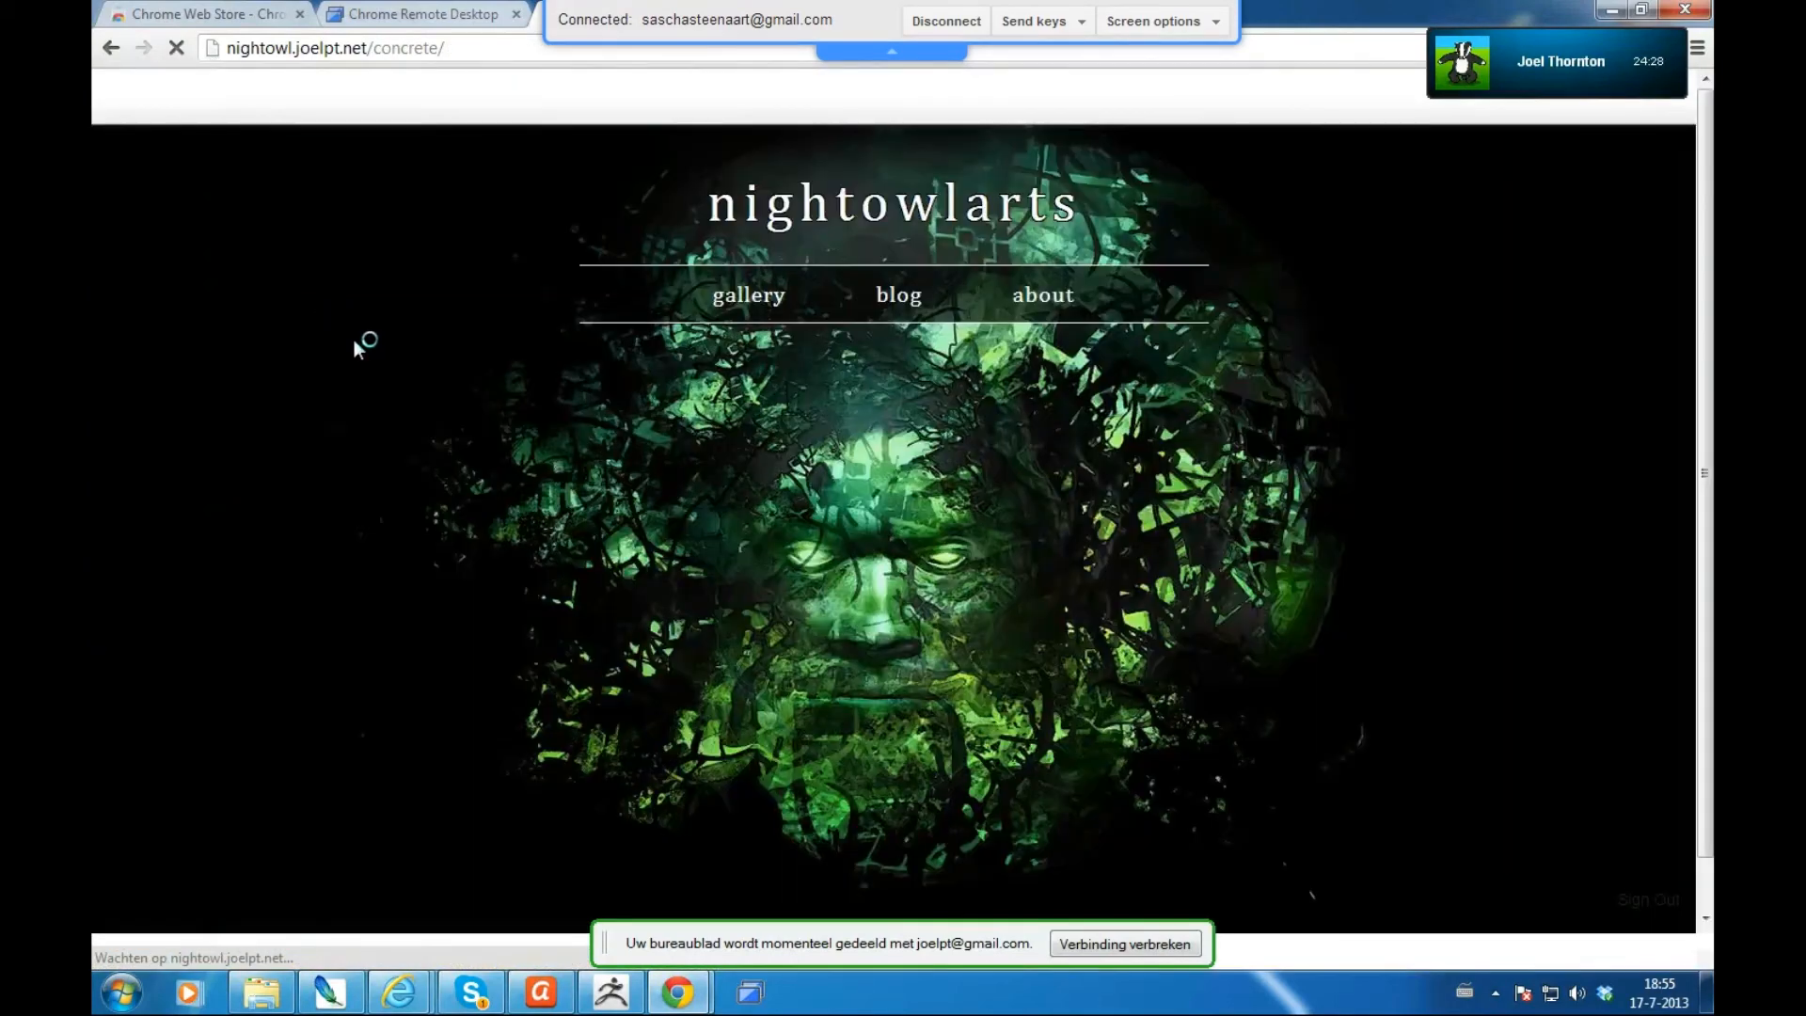
{"action": "left_click", "coordinate": [750, 306]}
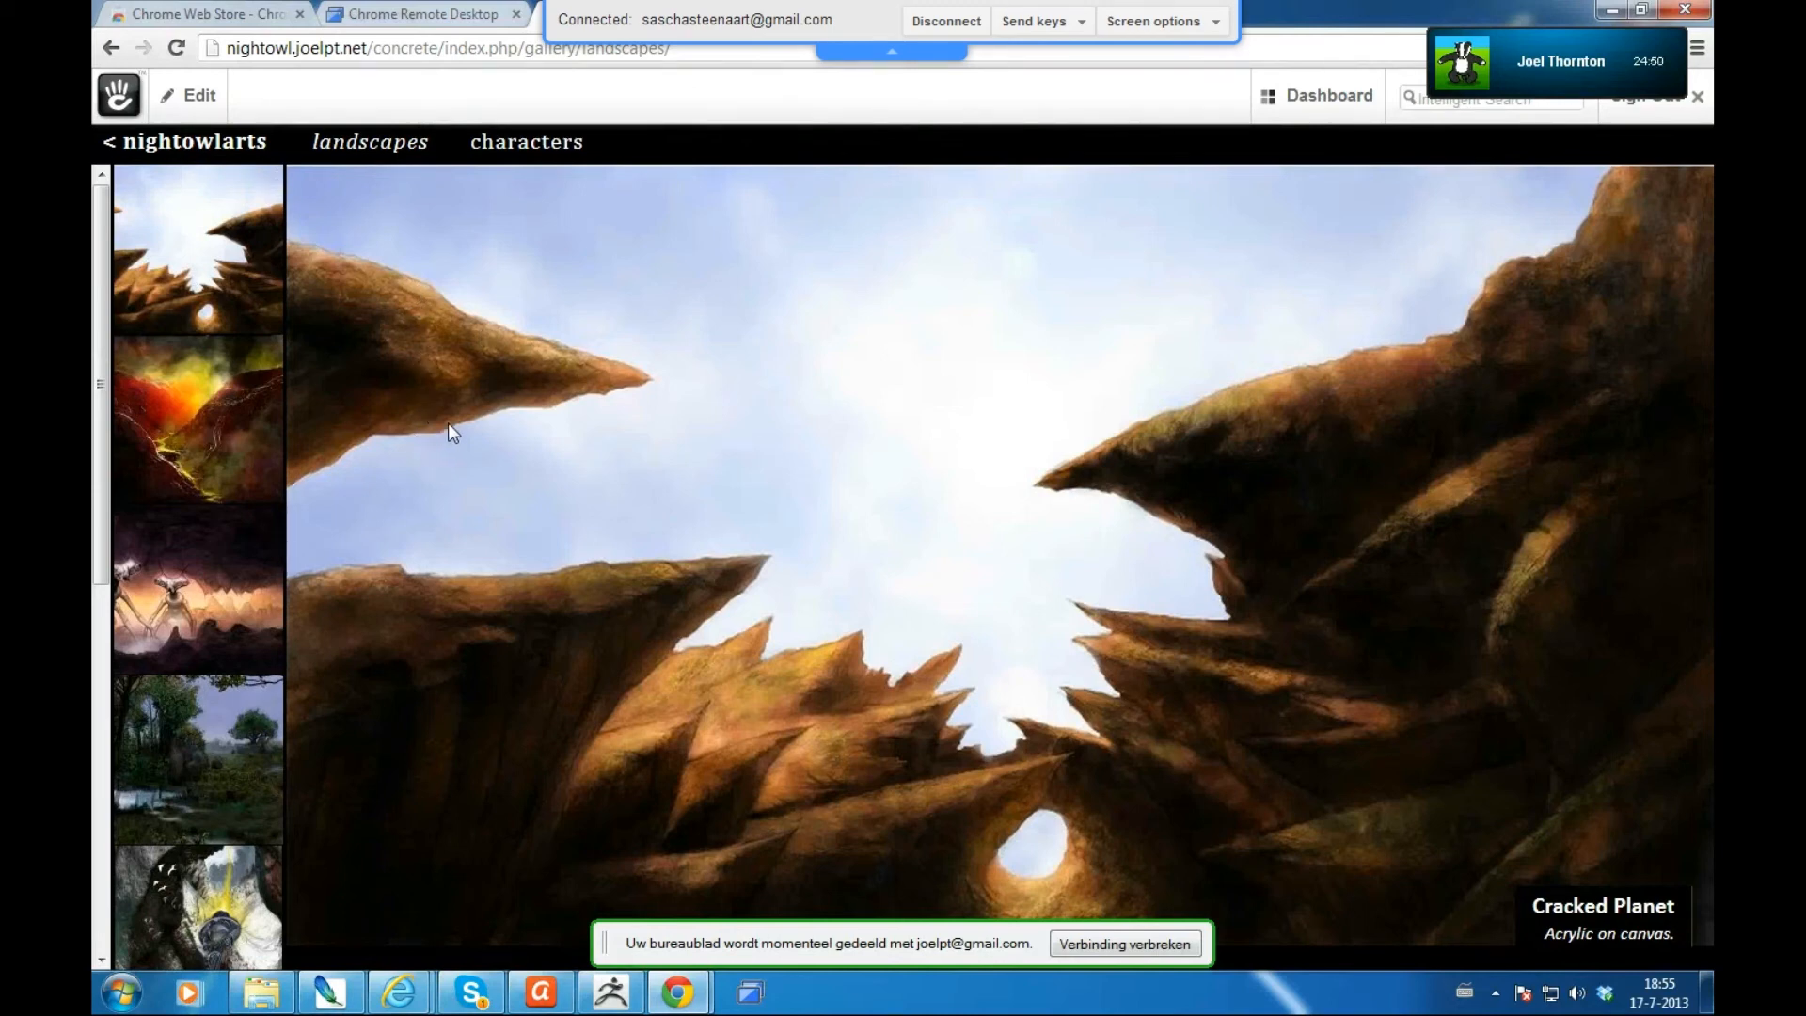
{"action": "left_click", "coordinate": [200, 98]}
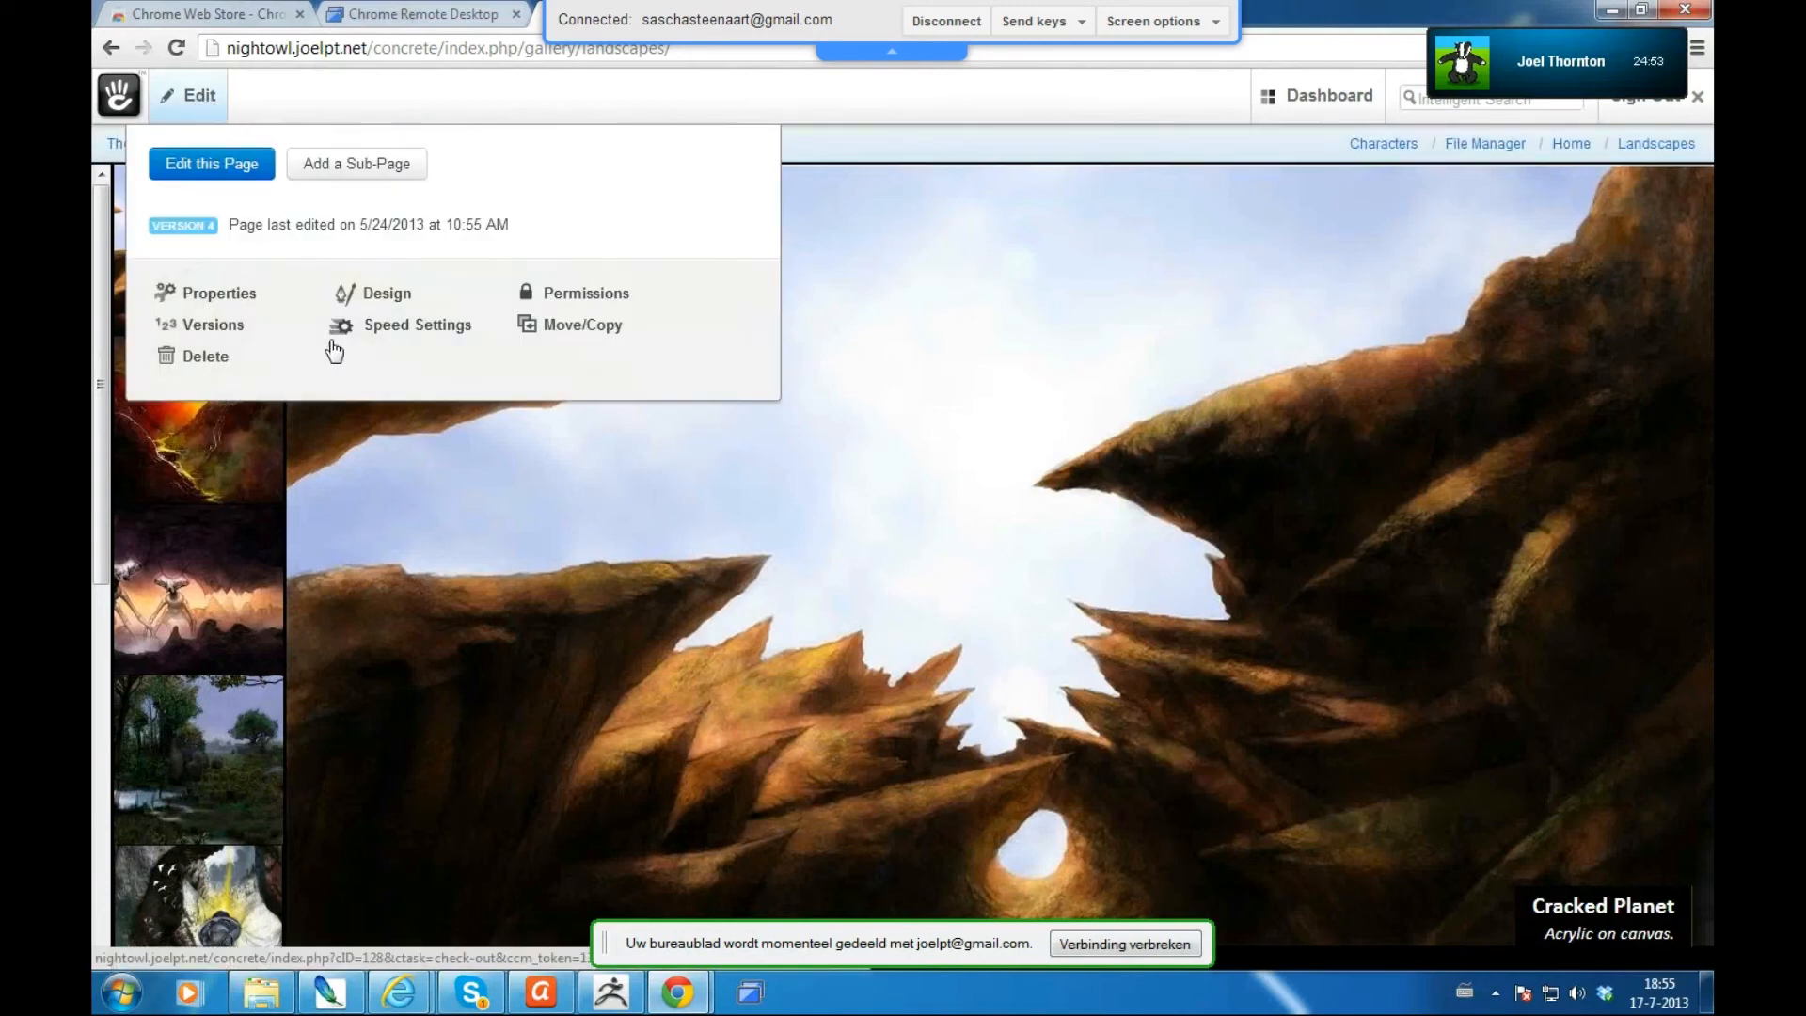
{"action": "left_click", "coordinate": [1011, 118]}
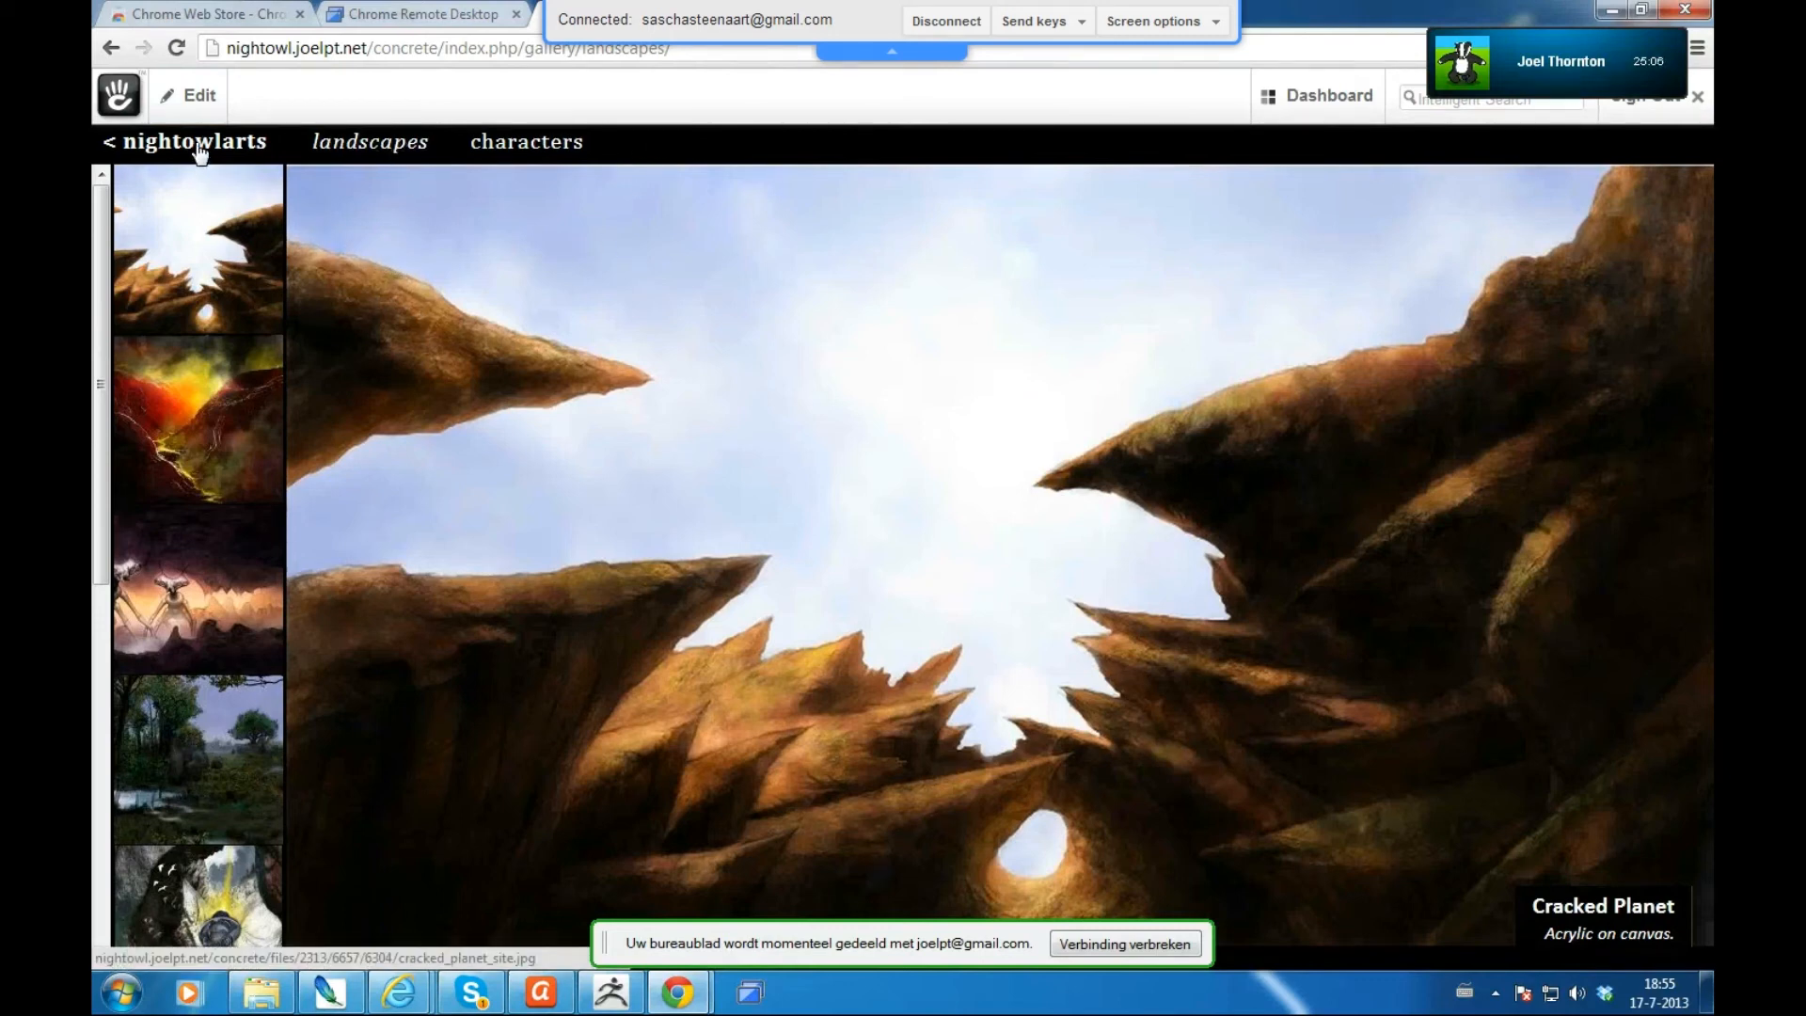
{"action": "left_click", "coordinate": [198, 98]}
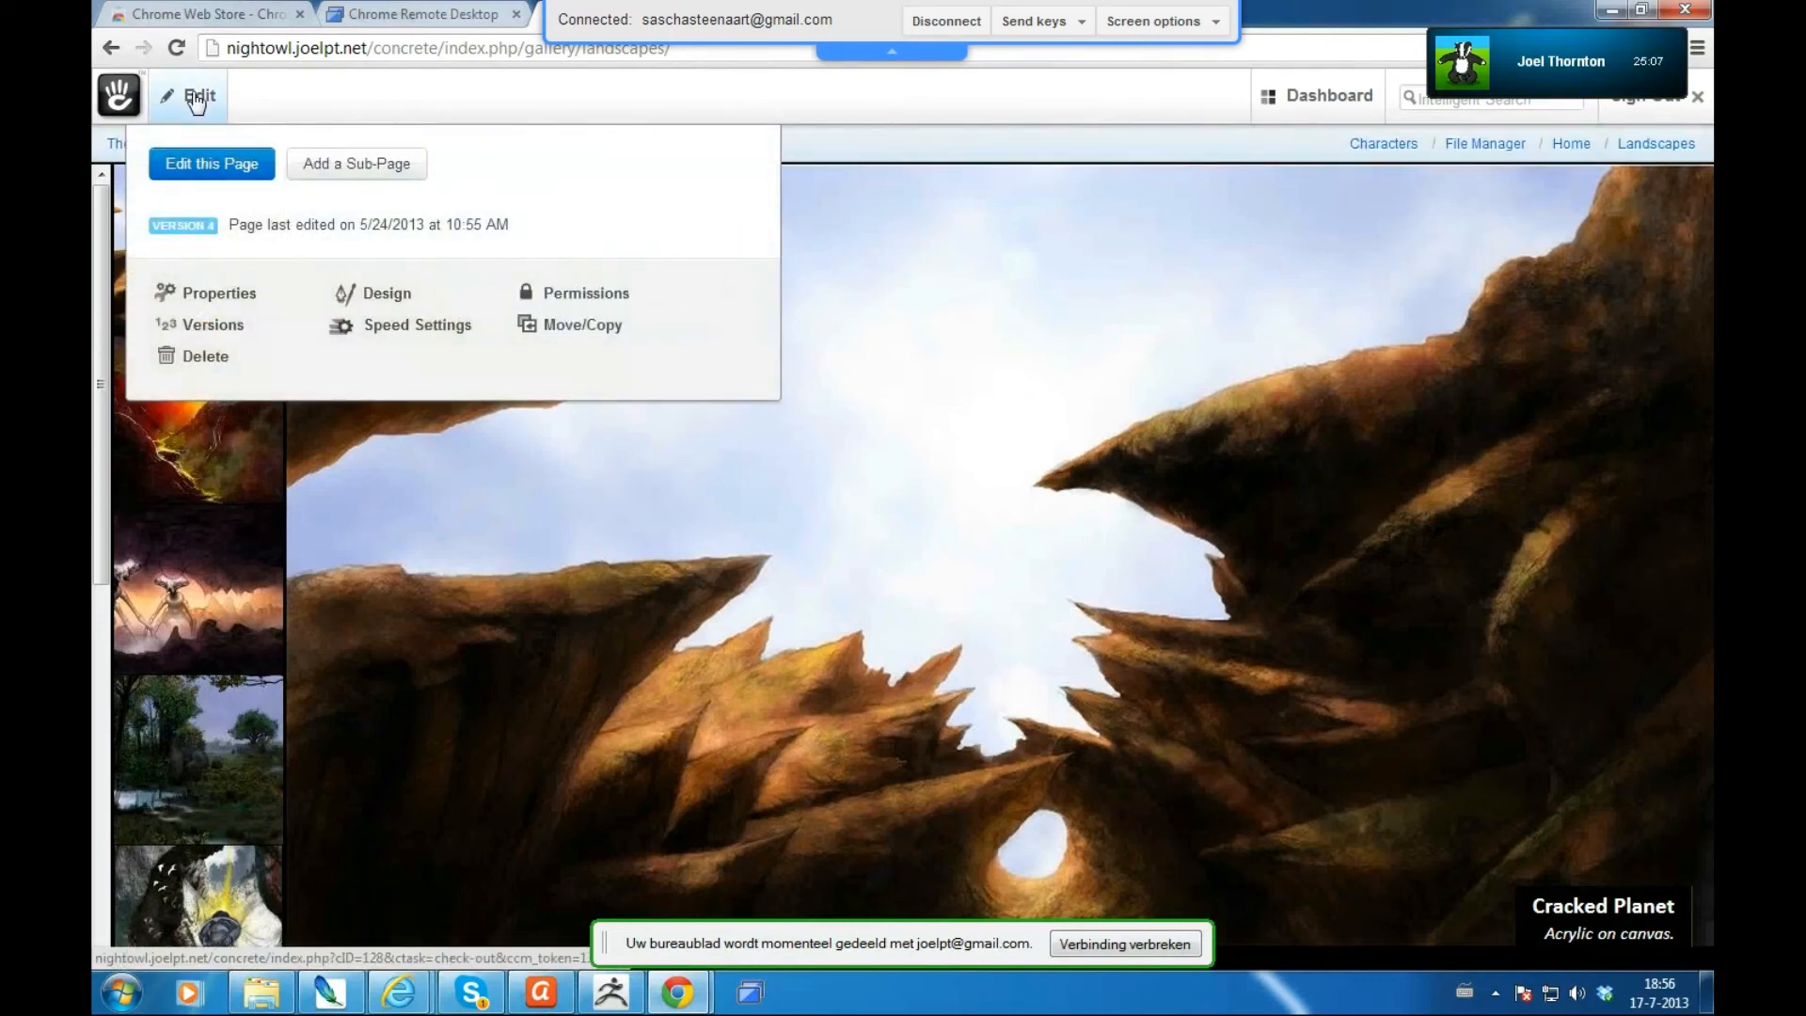
{"action": "left_click", "coordinate": [576, 327]}
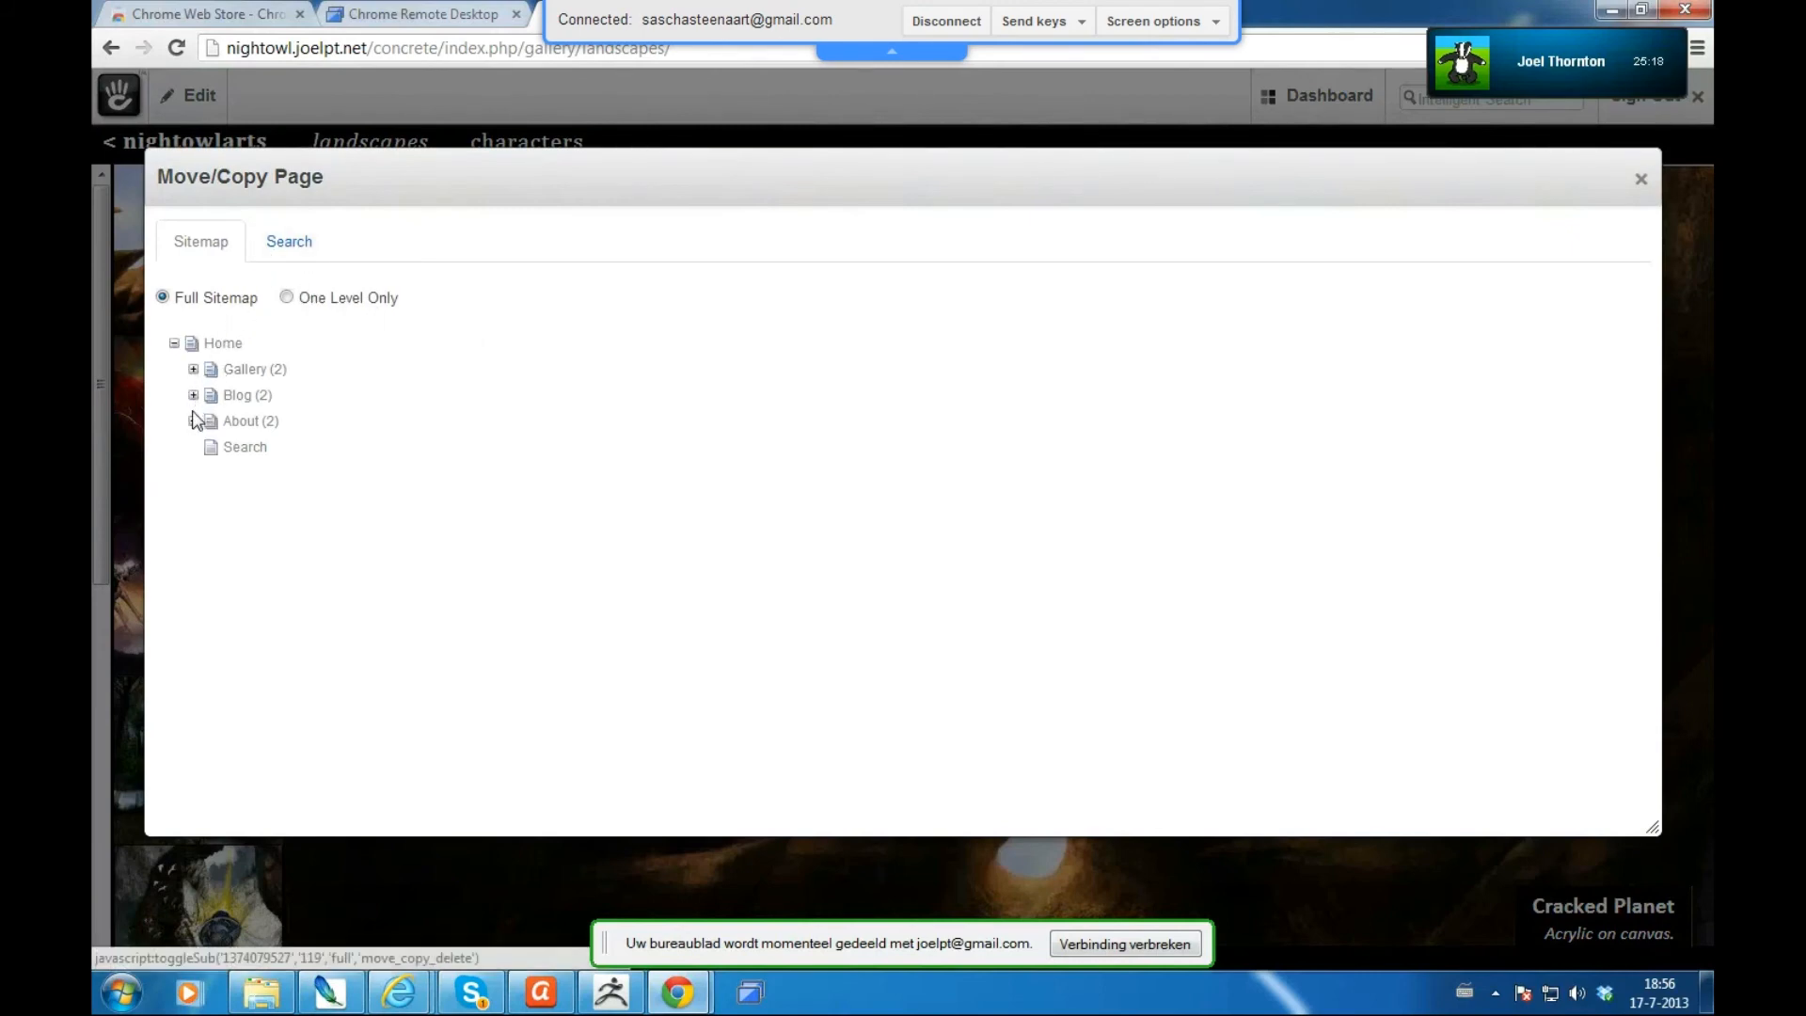
- Copy the Landscapes page onto Gallery in the sitemap, creating Landscapes 2
{"action": "left_click", "coordinate": [193, 370]}
{"action": "left_click_drag", "start_coordinate": [254, 376], "coordinate": [247, 371]}
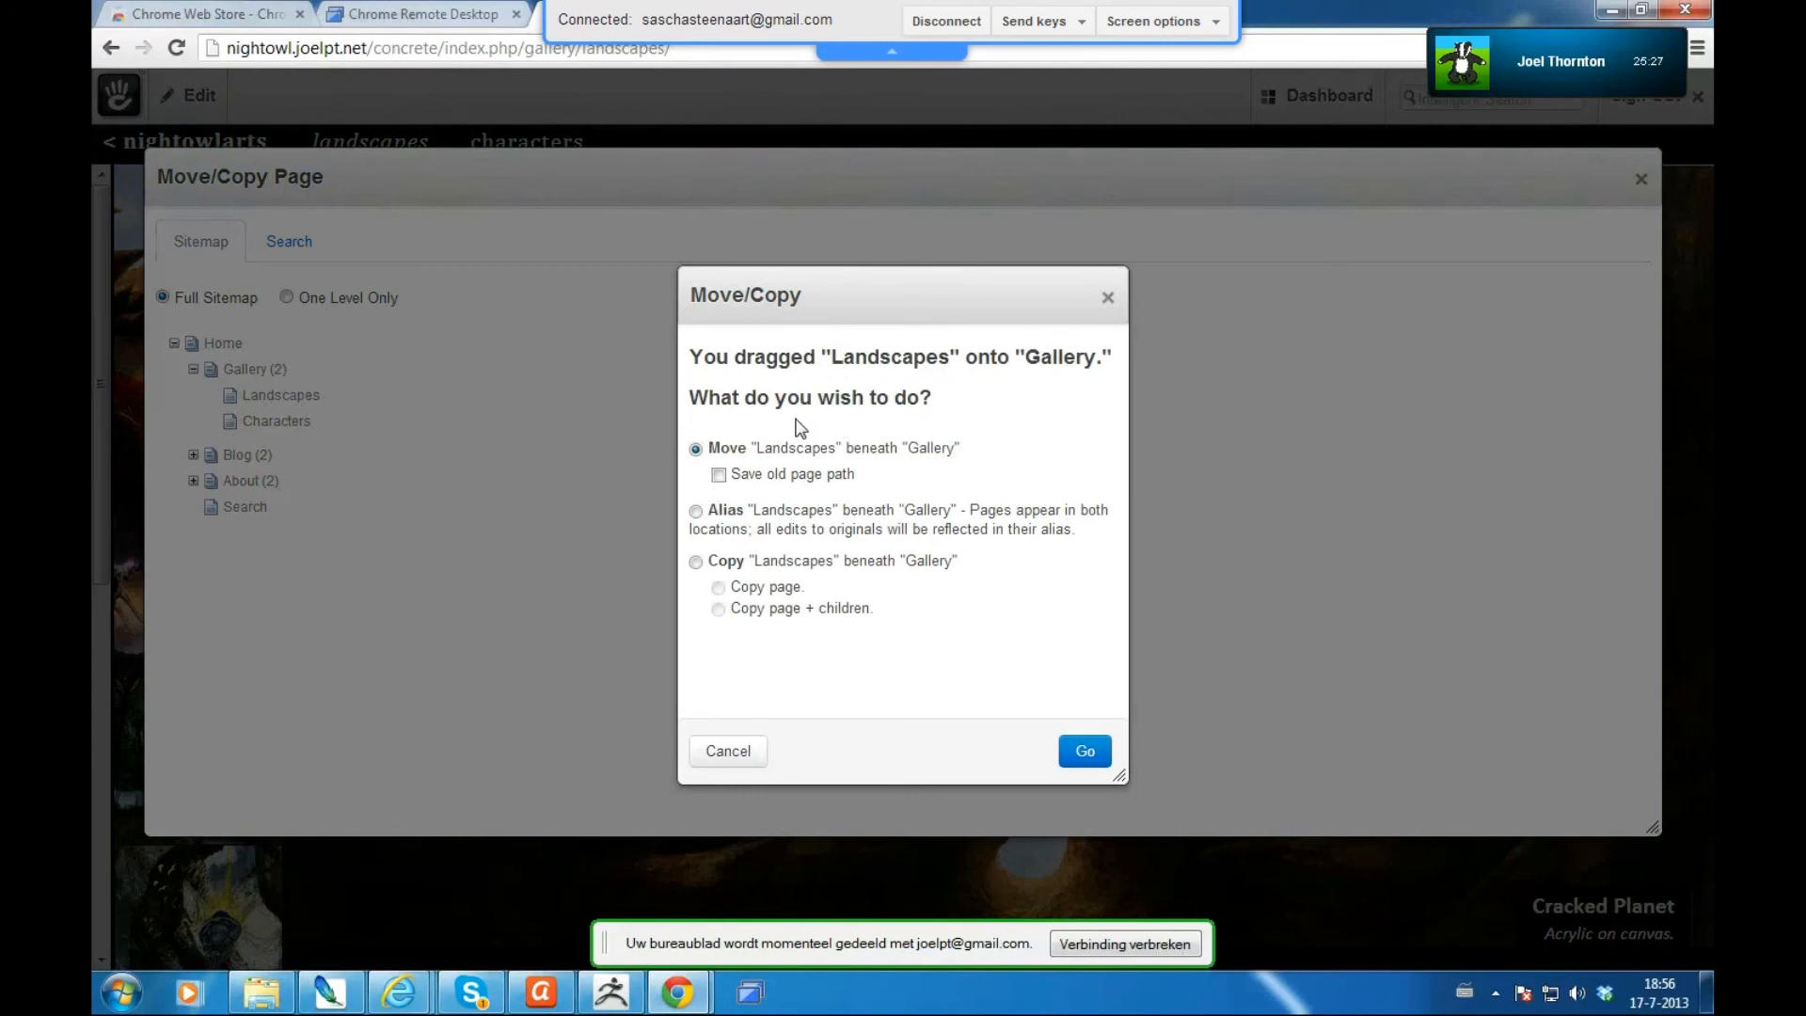
{"action": "left_click", "coordinate": [697, 563]}
{"action": "left_click", "coordinate": [1082, 757]}
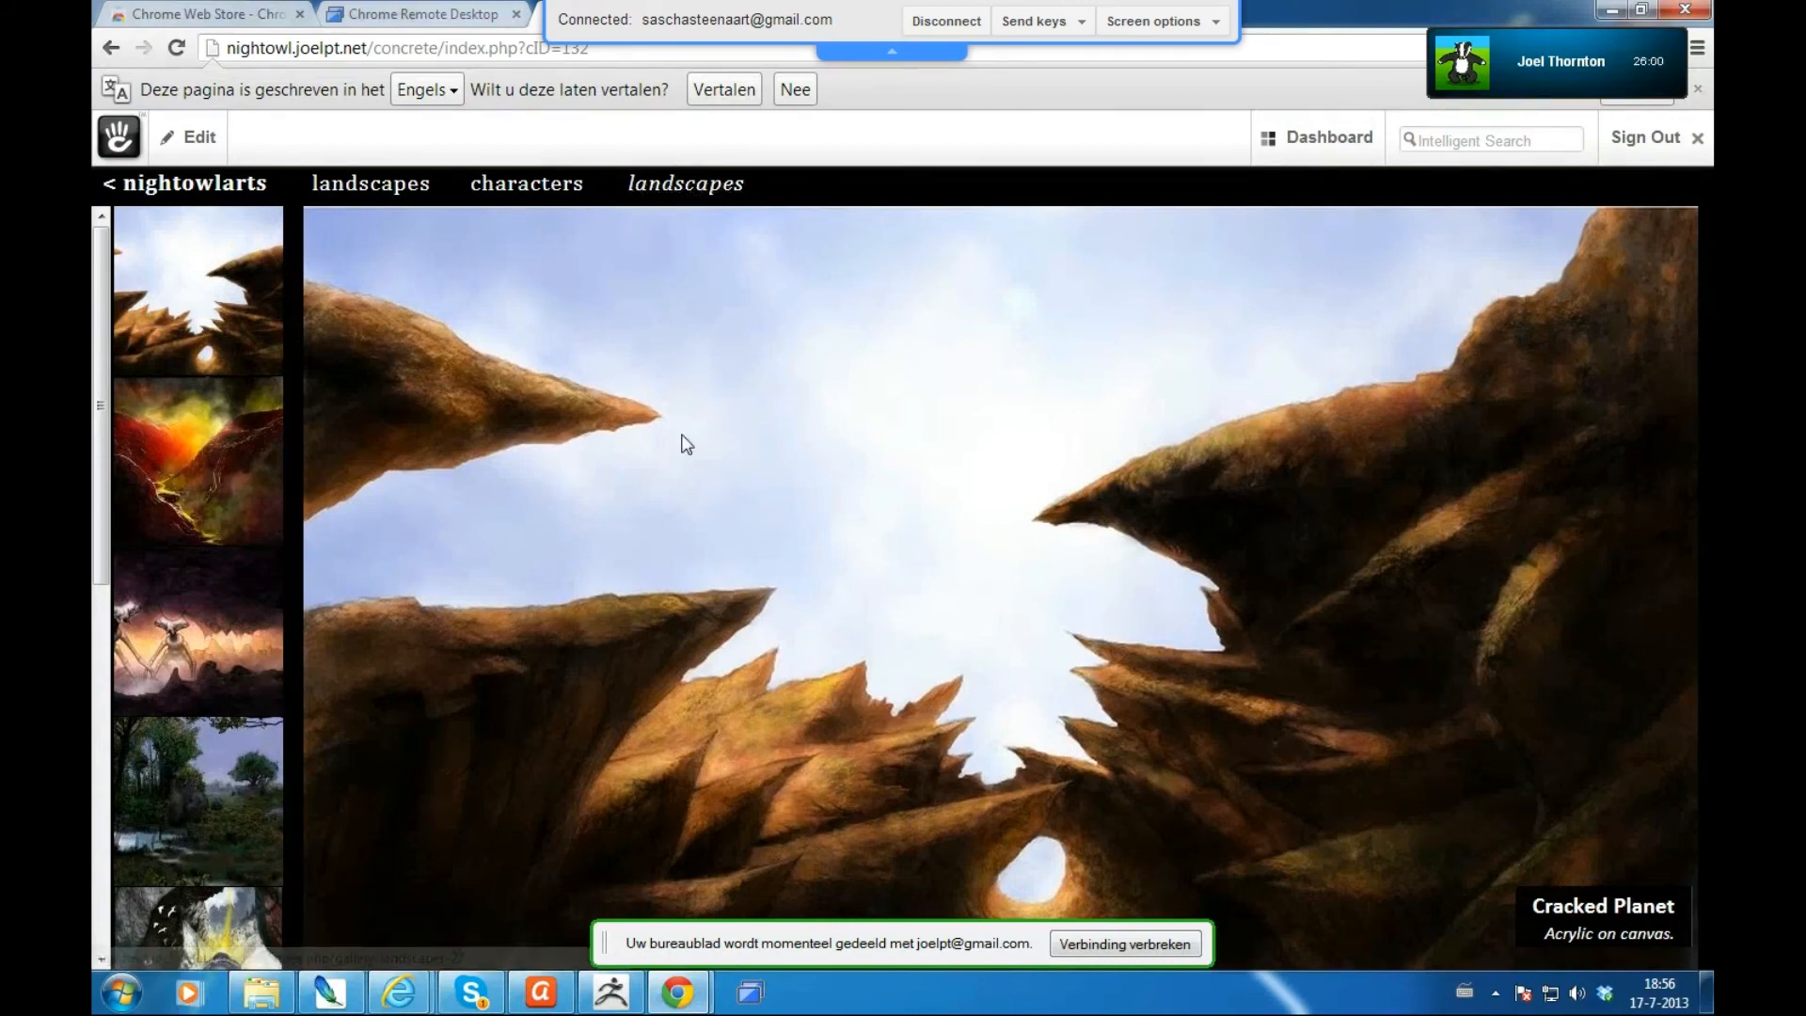
- In edit mode, switch the Landscapes 2 gallery block to the tutorial file set
{"action": "left_click", "coordinate": [189, 141]}
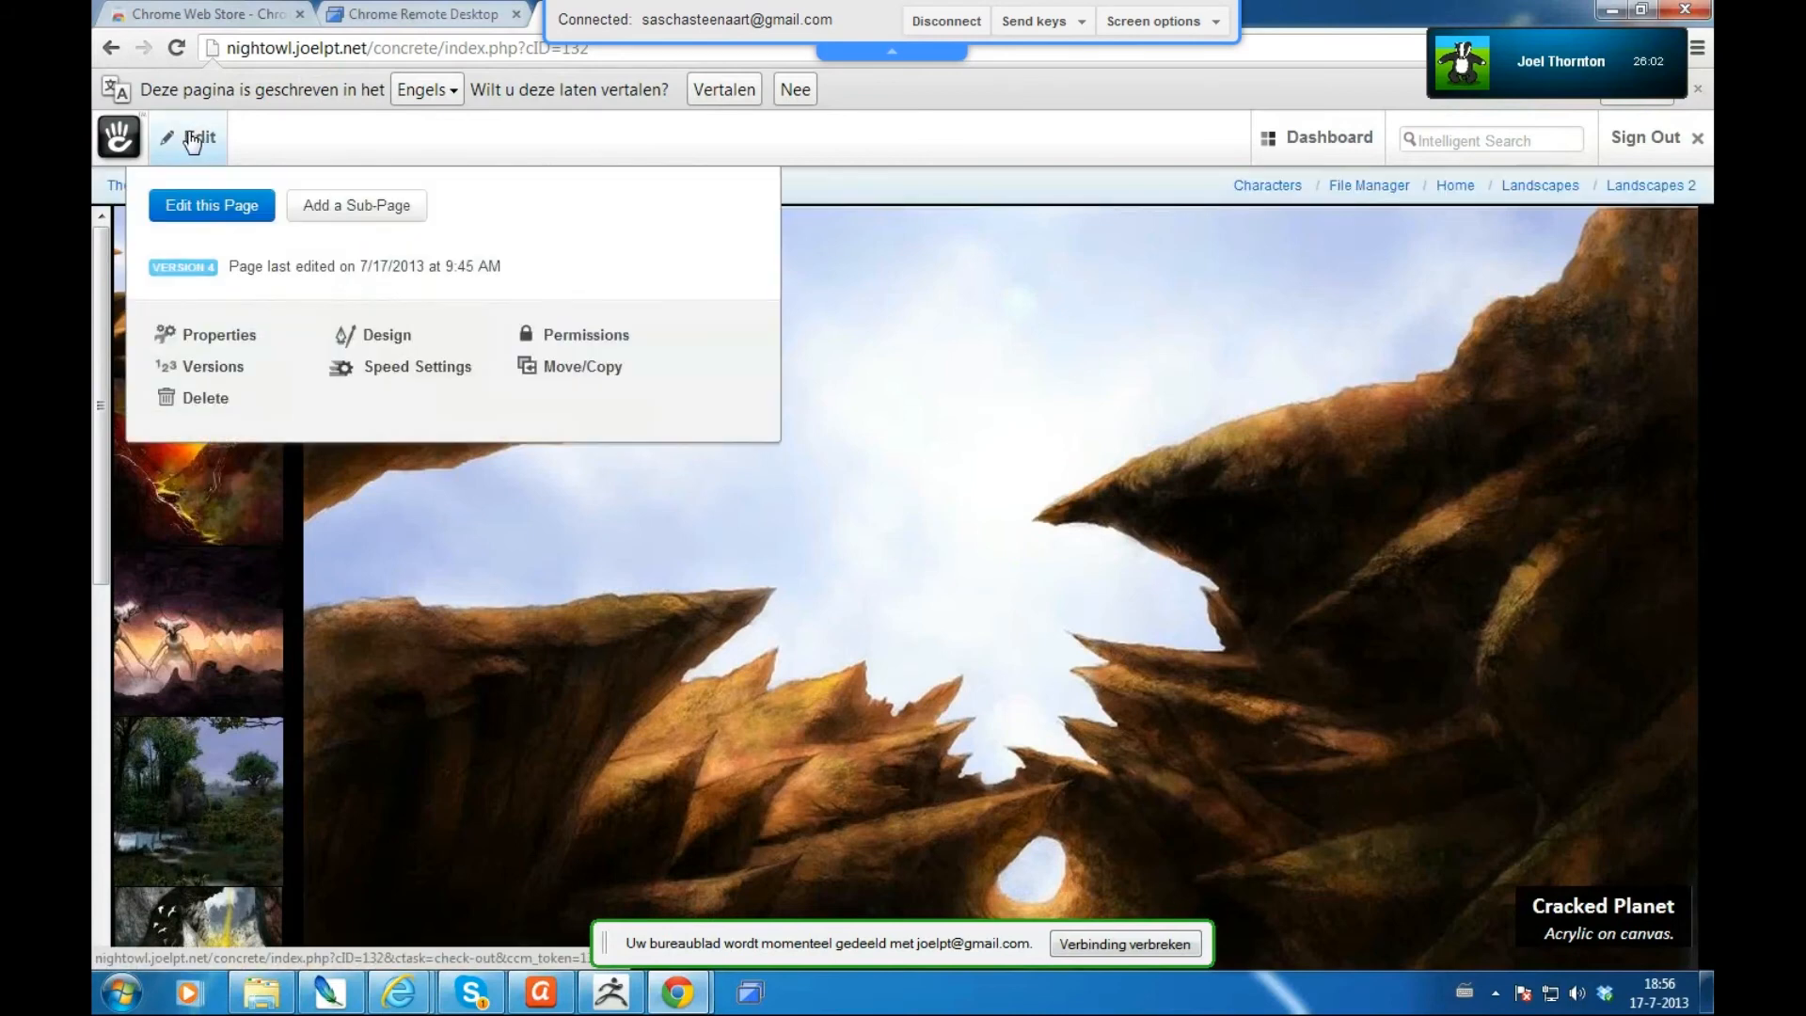
{"action": "left_click", "coordinate": [189, 141]}
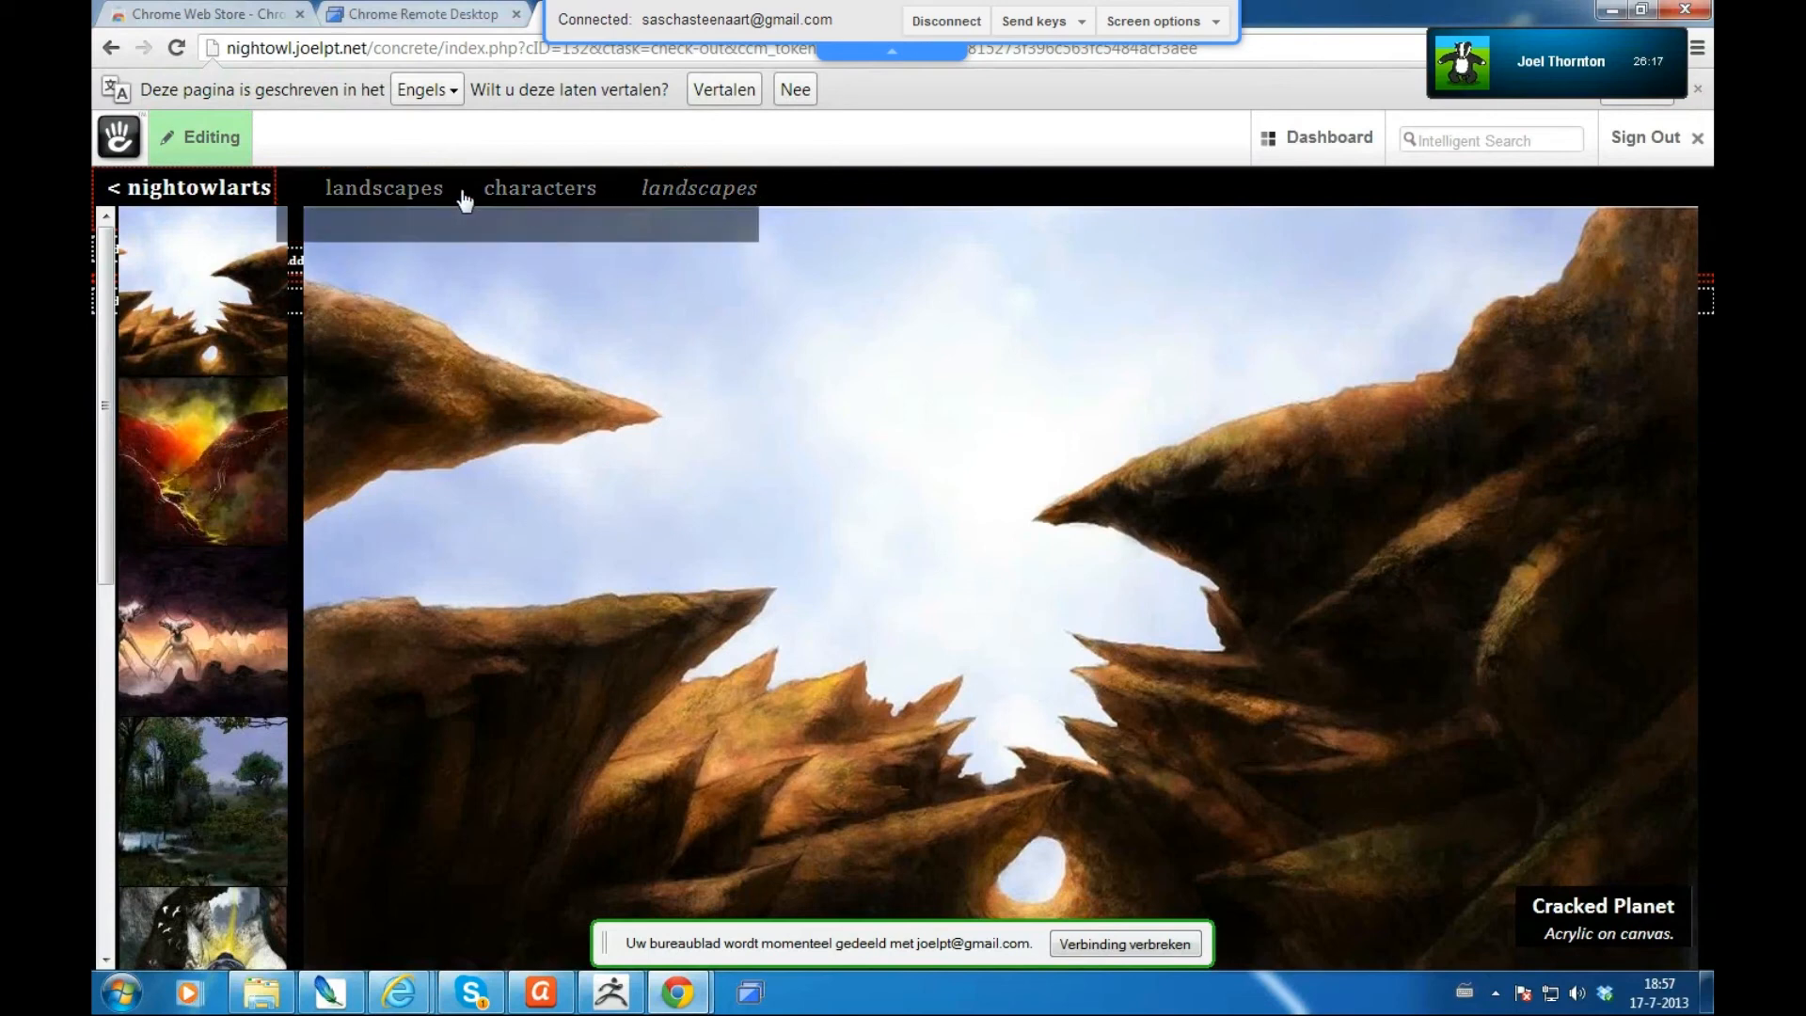
{"action": "left_click", "coordinate": [219, 200]}
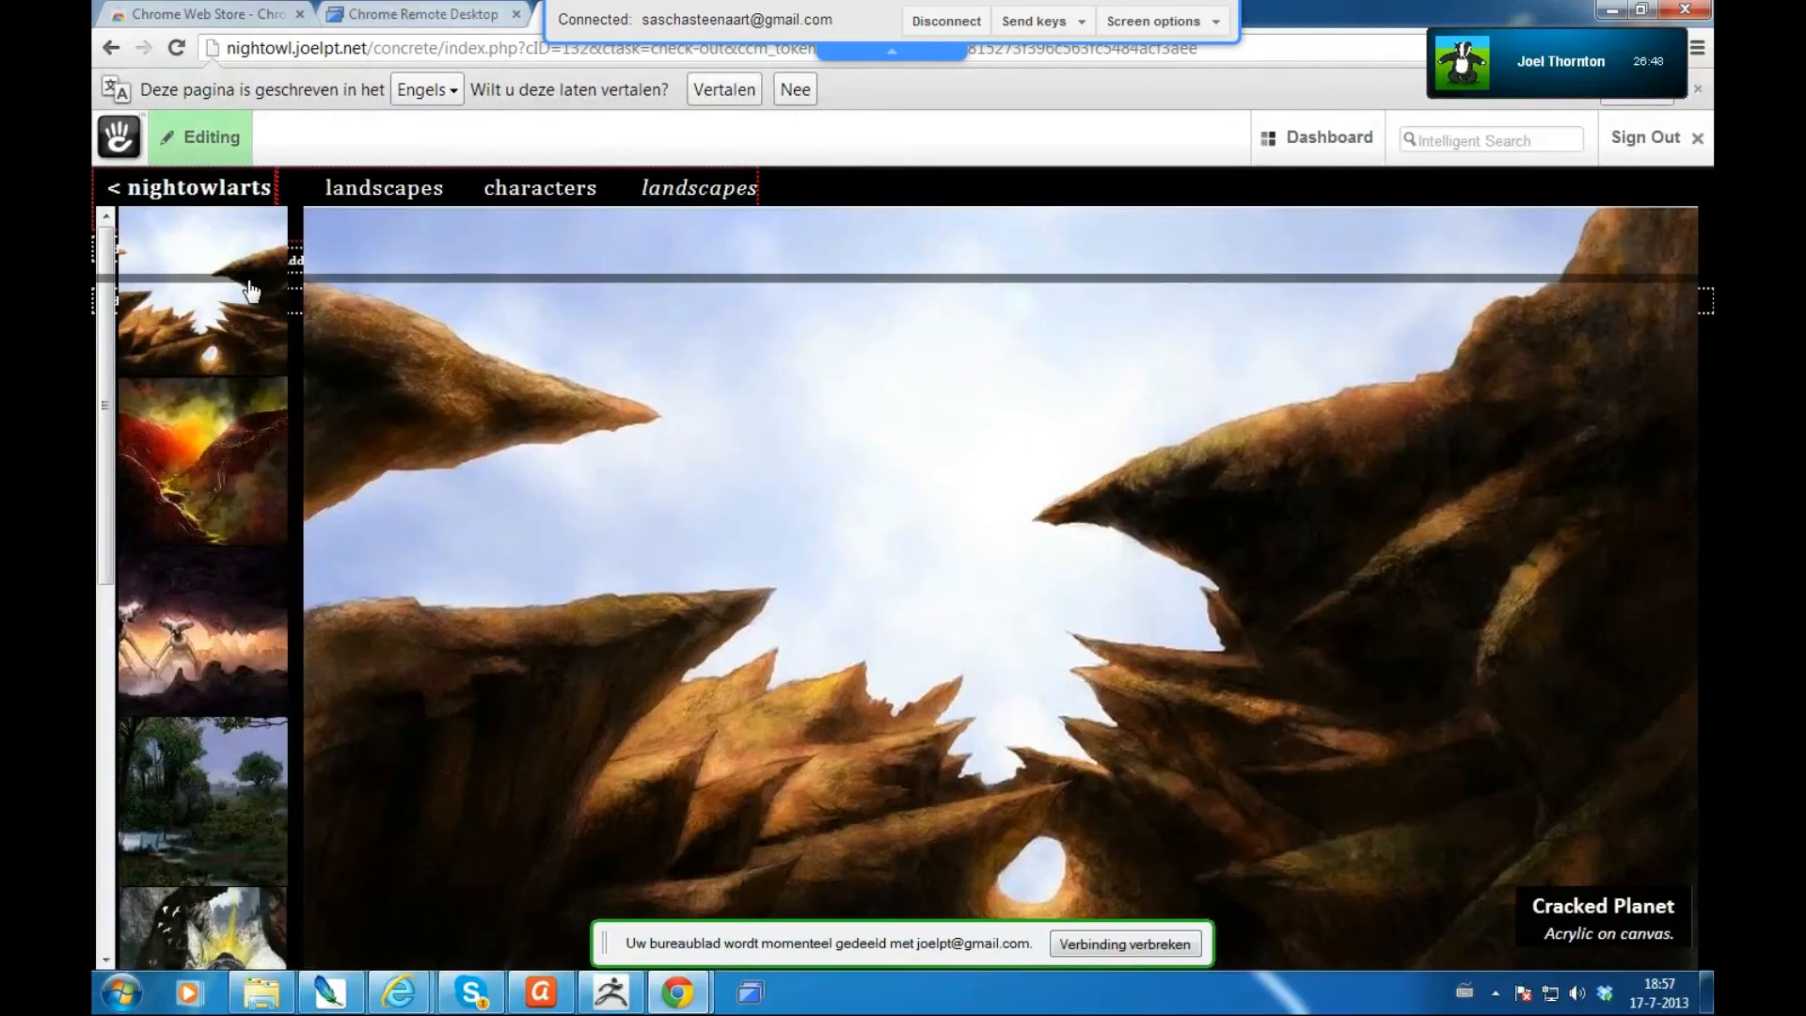
{"action": "left_click", "coordinate": [298, 290]}
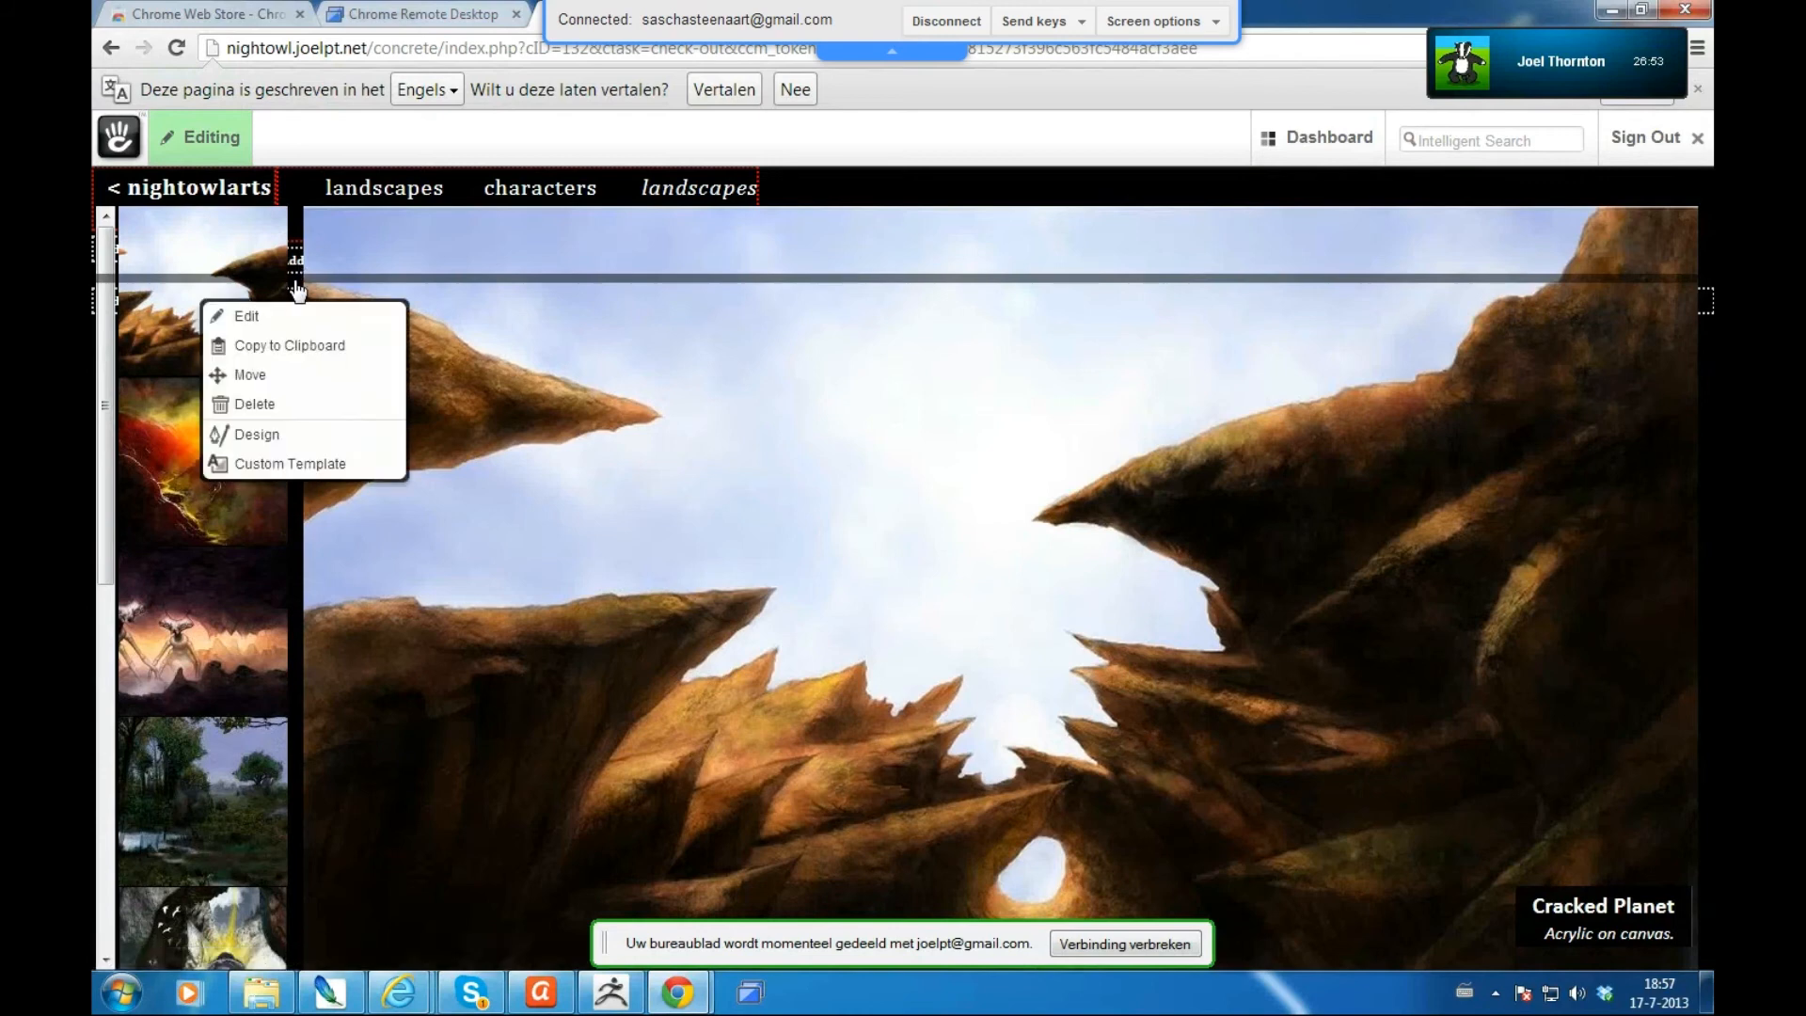
{"action": "left_click", "coordinate": [247, 316]}
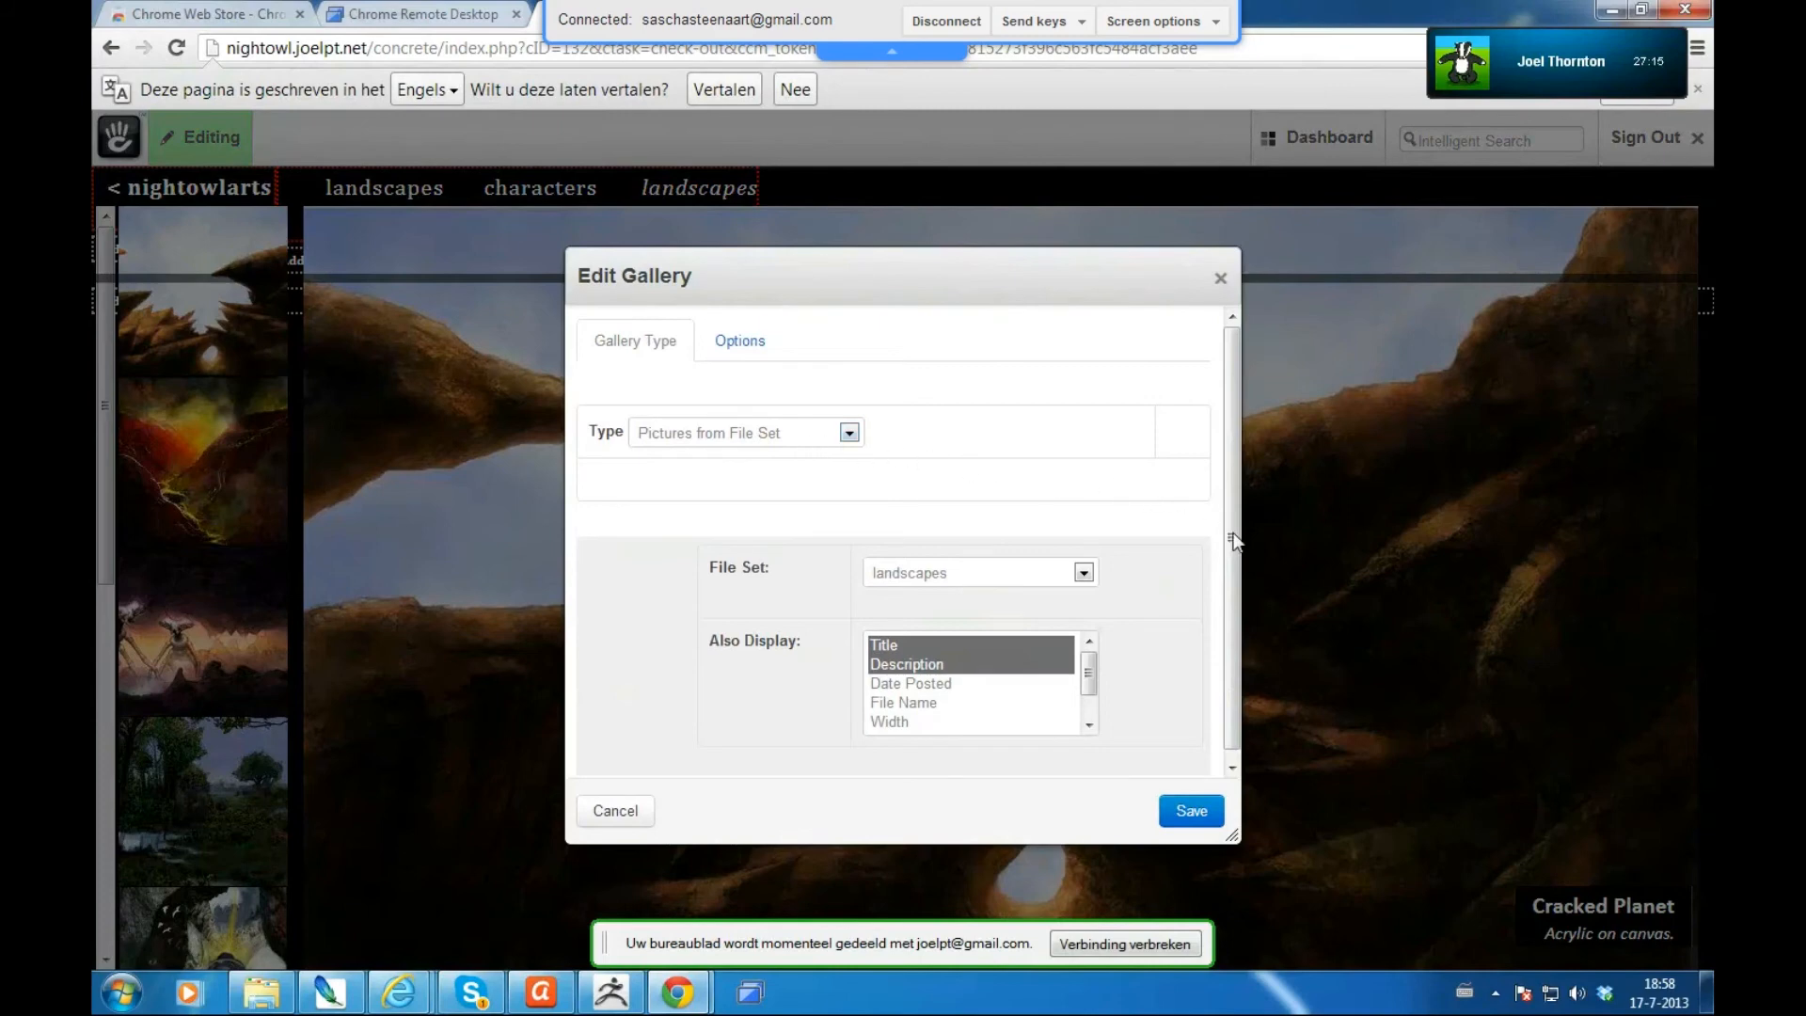
{"action": "left_click_drag", "start_coordinate": [1236, 576], "coordinate": [1156, 576]}
{"action": "left_click", "coordinate": [1084, 563]}
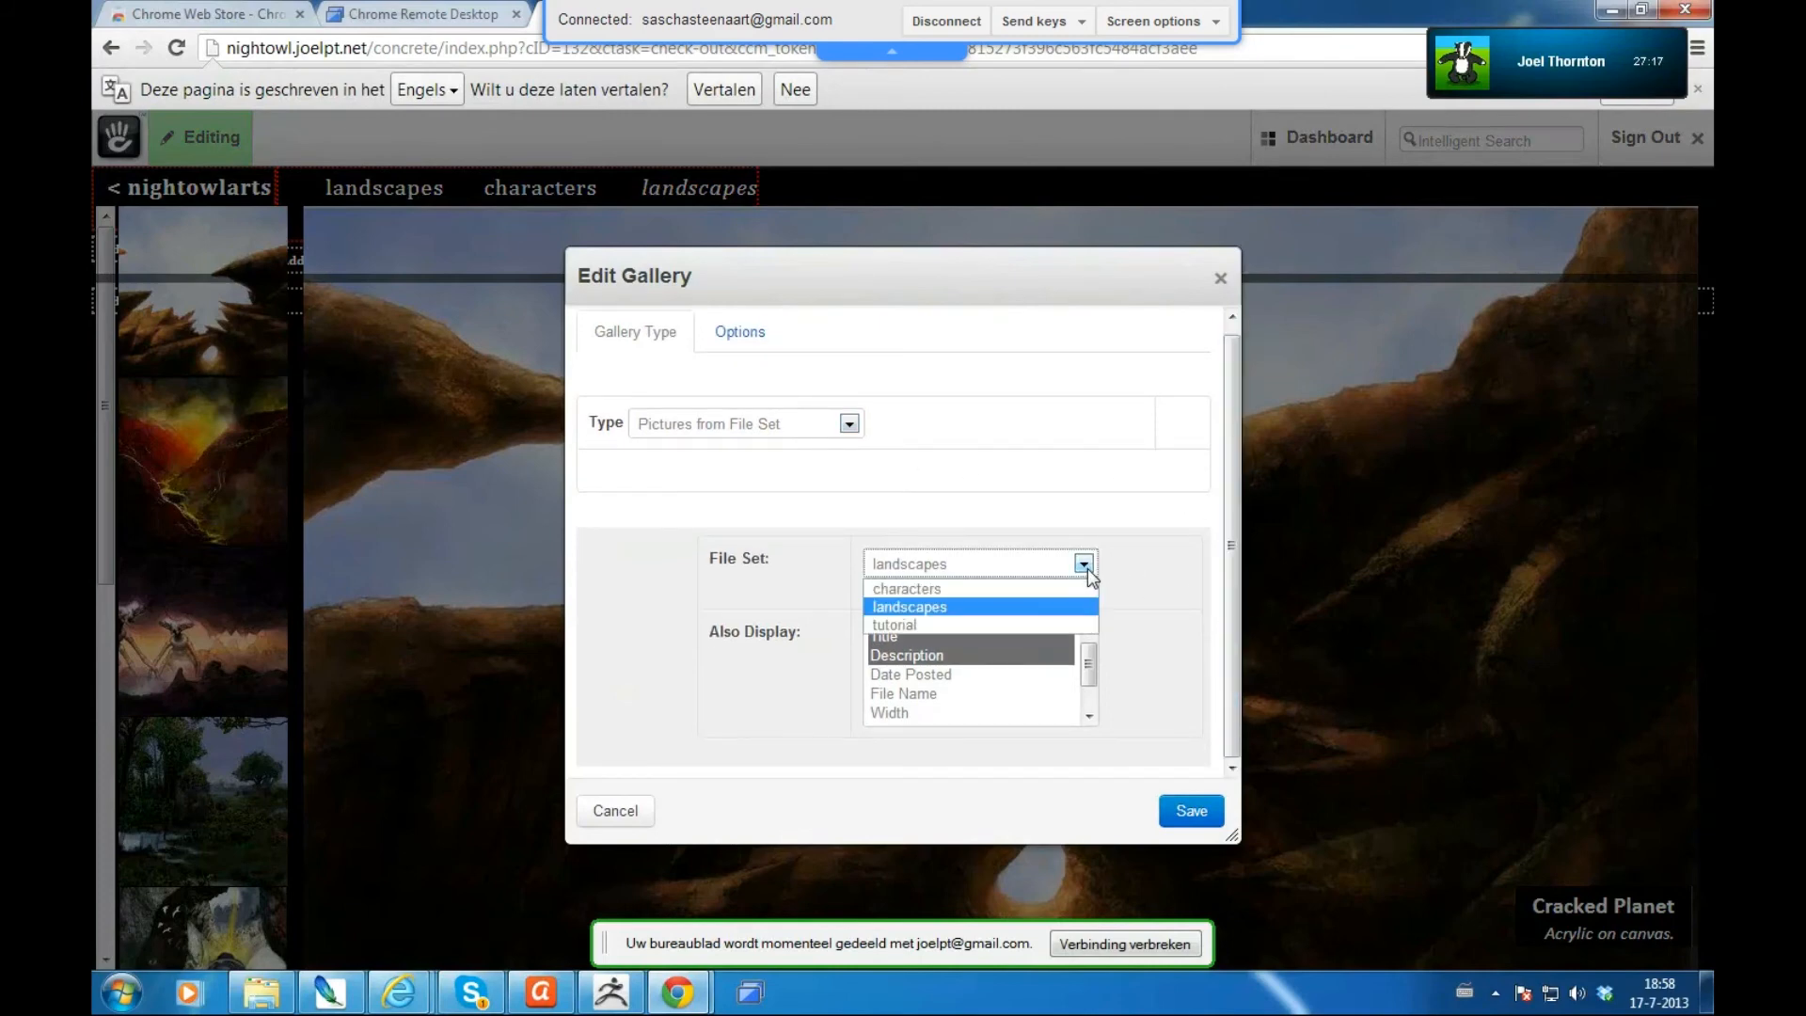
{"action": "left_click", "coordinate": [901, 624]}
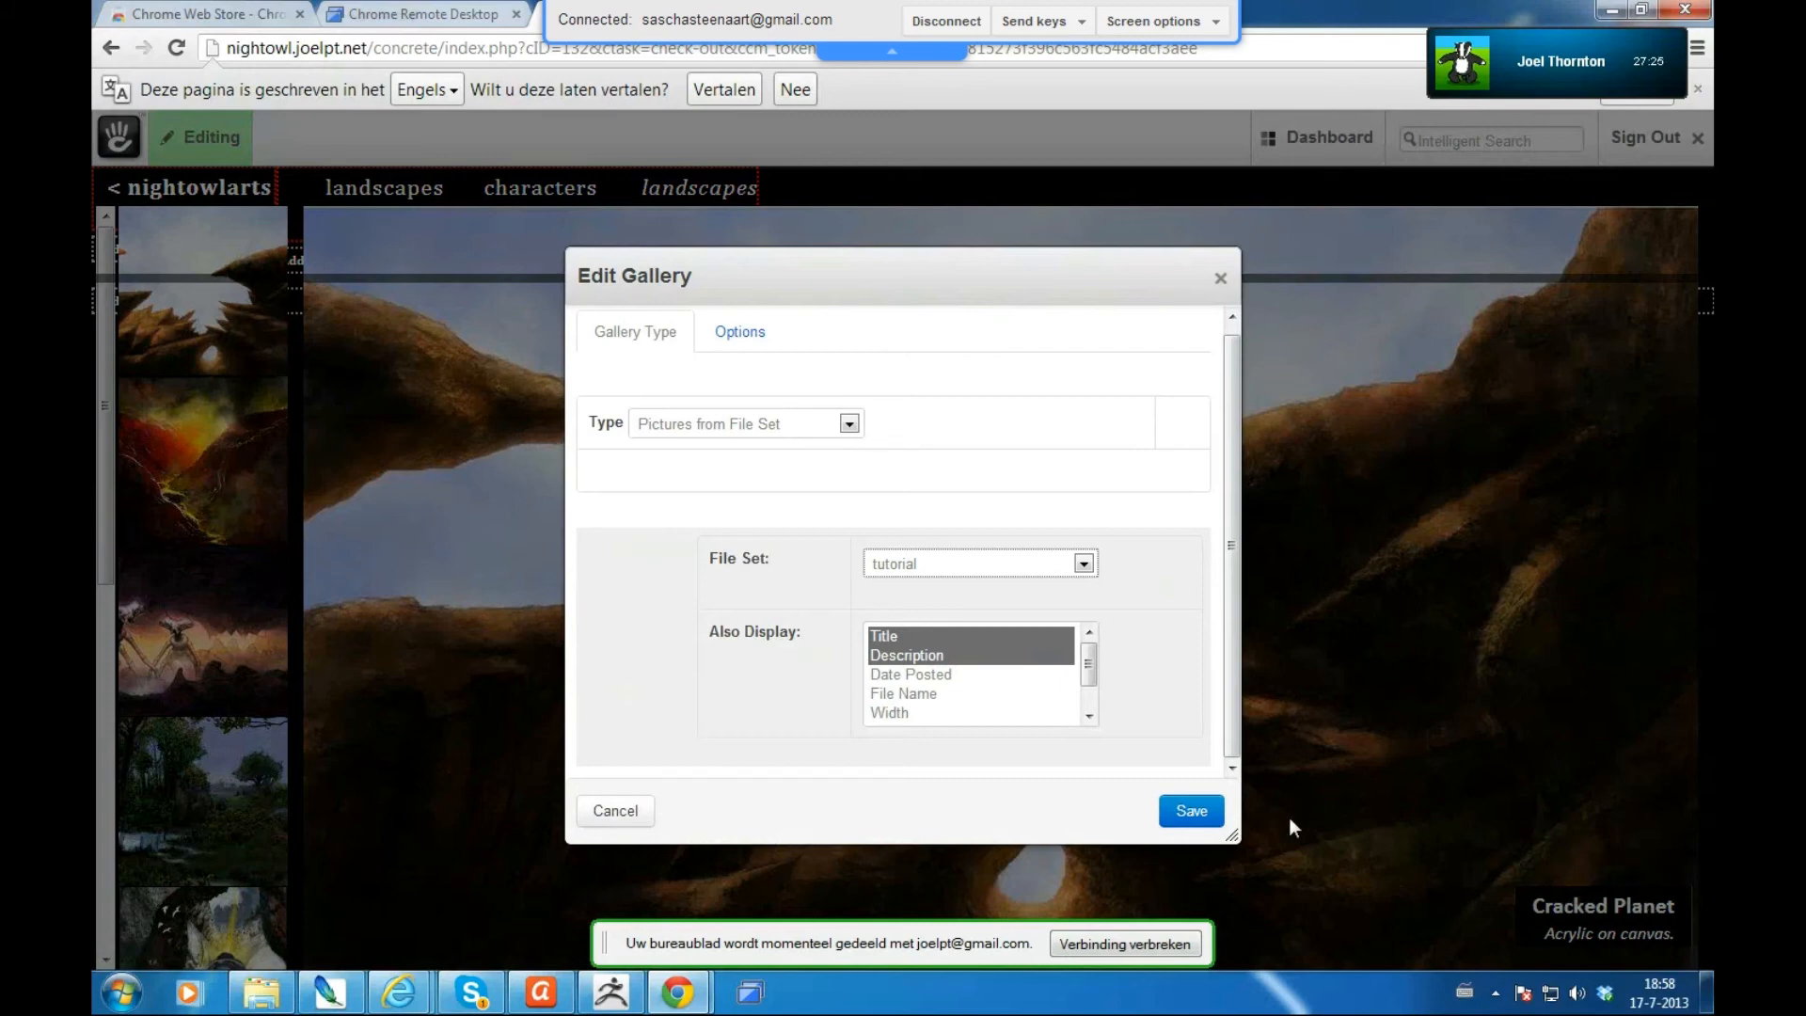
{"action": "left_click", "coordinate": [1192, 814]}
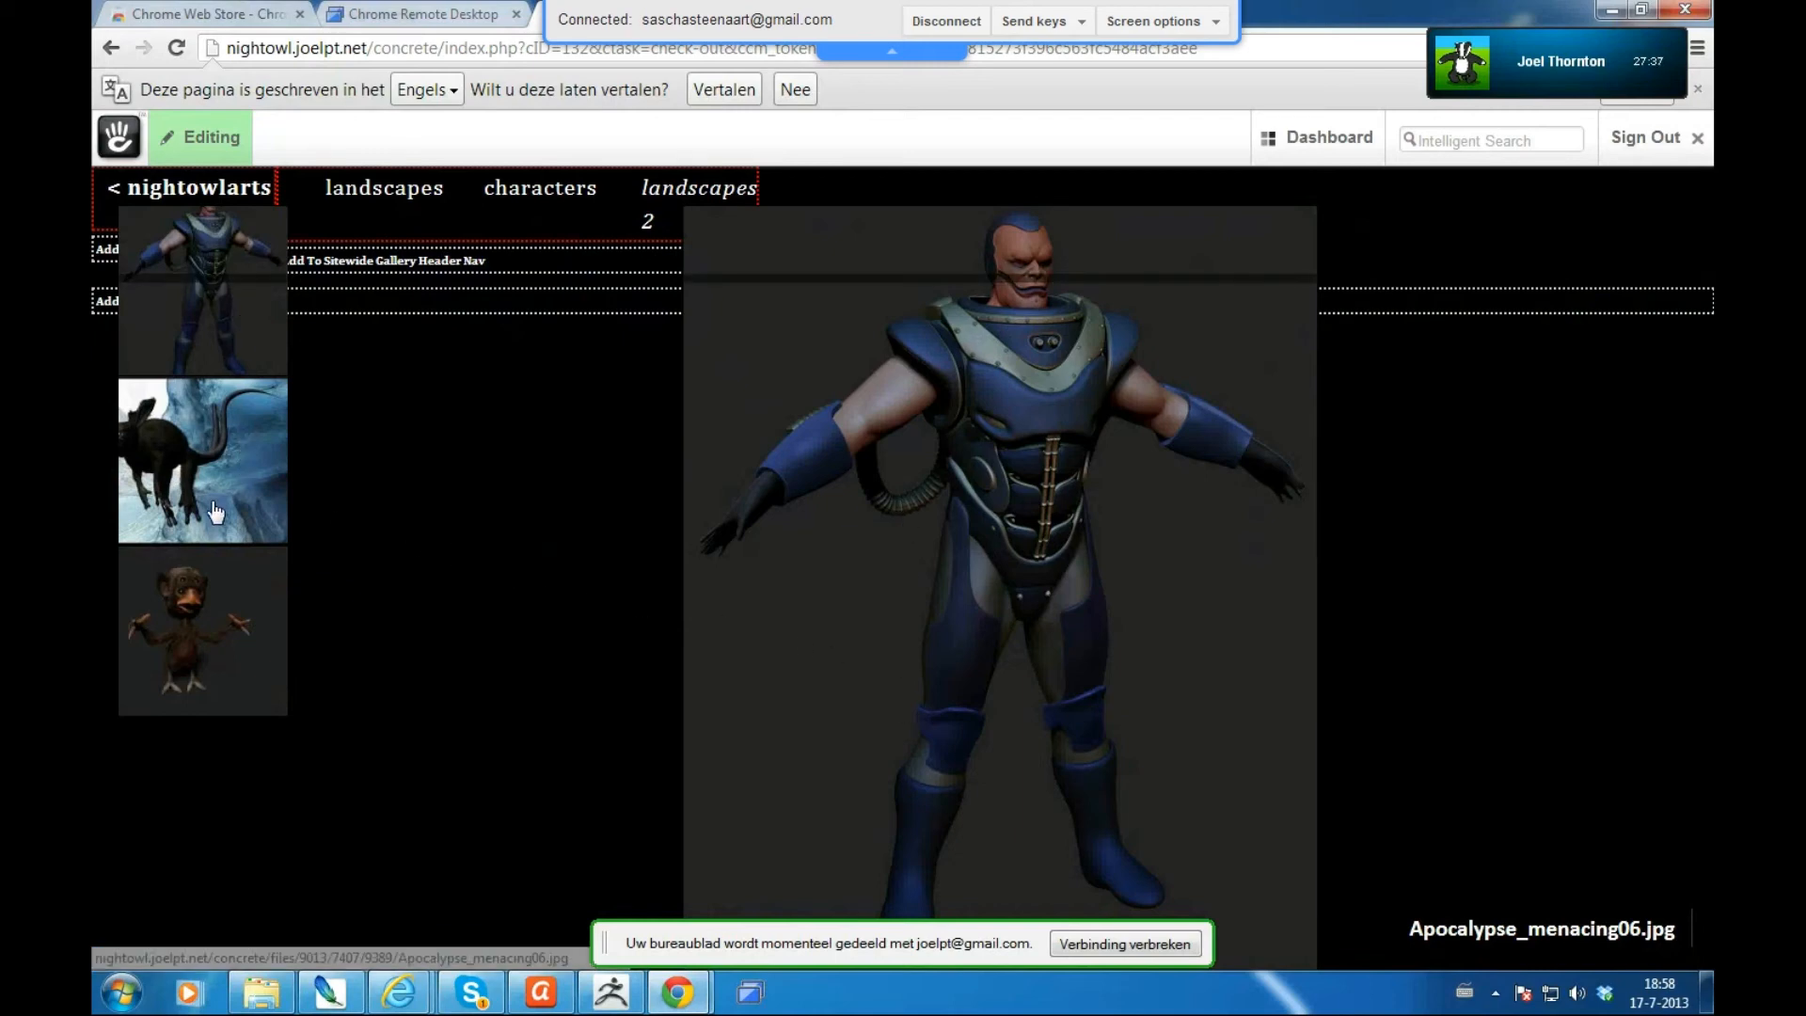
- Publish the gallery page edits, sign out, and open the second landscapes gallery
{"action": "left_click", "coordinate": [207, 146]}
{"action": "left_click", "coordinate": [207, 147]}
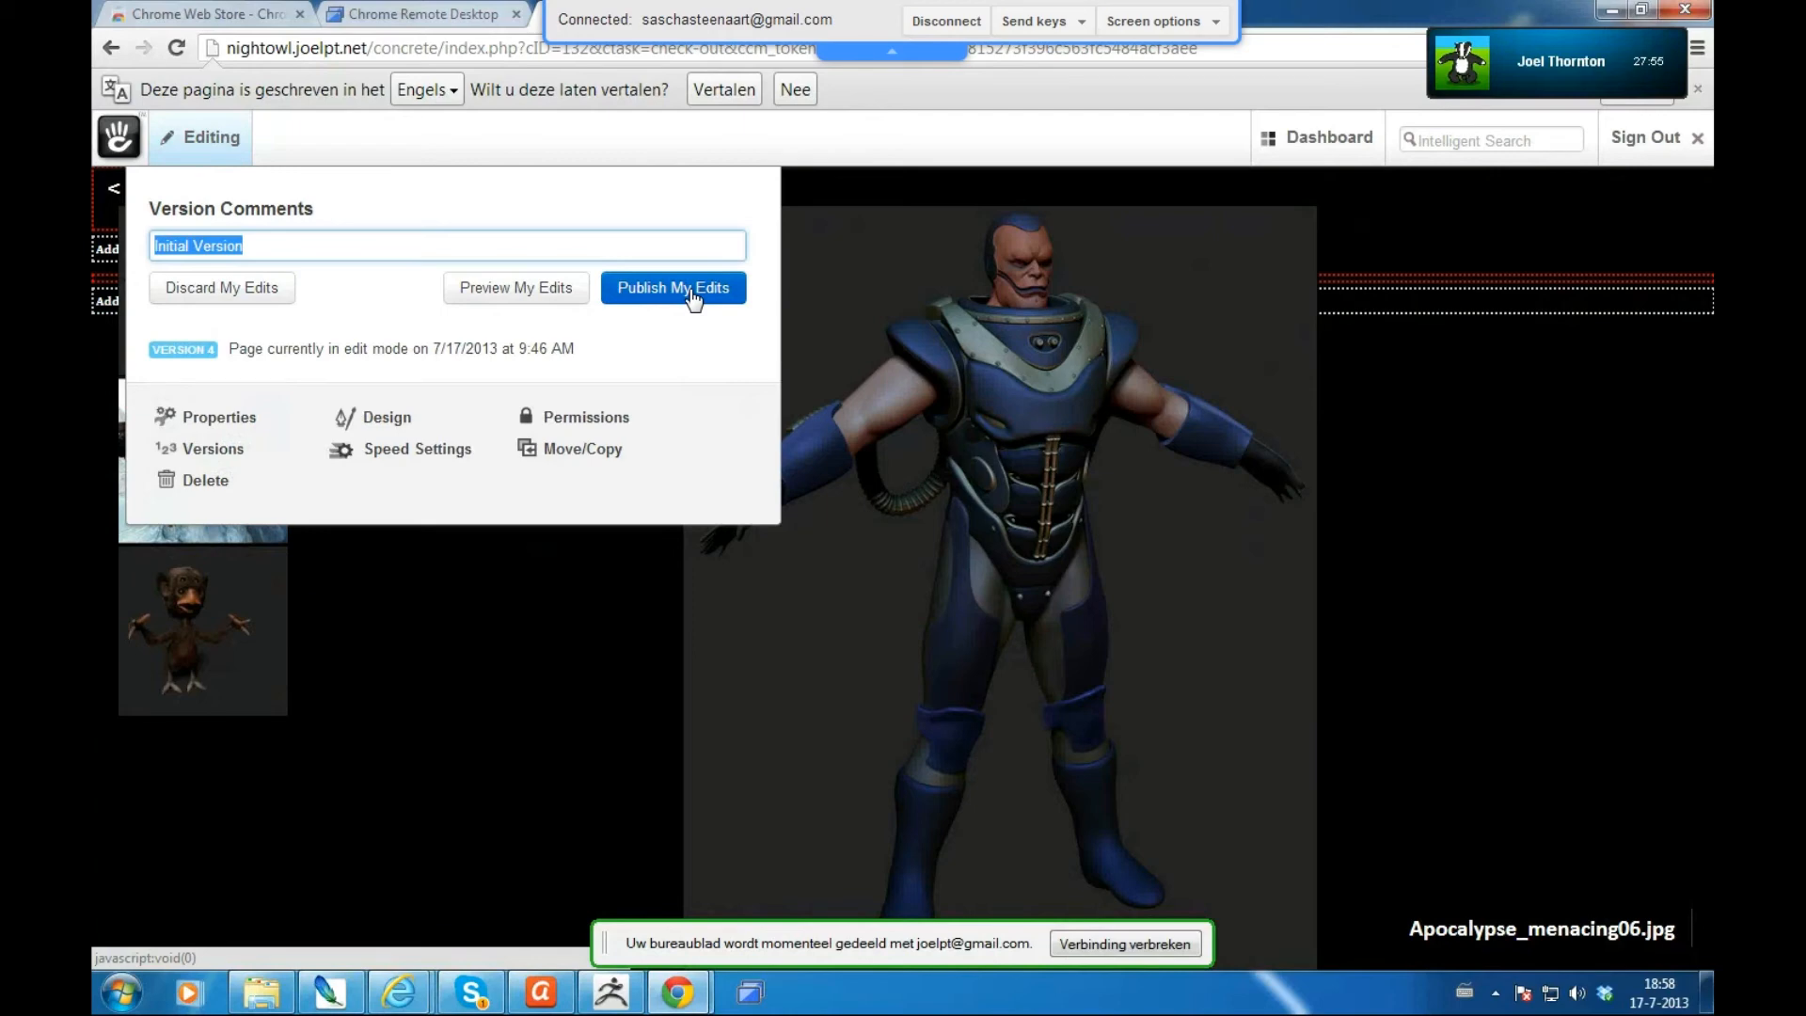
{"action": "left_click", "coordinate": [690, 294]}
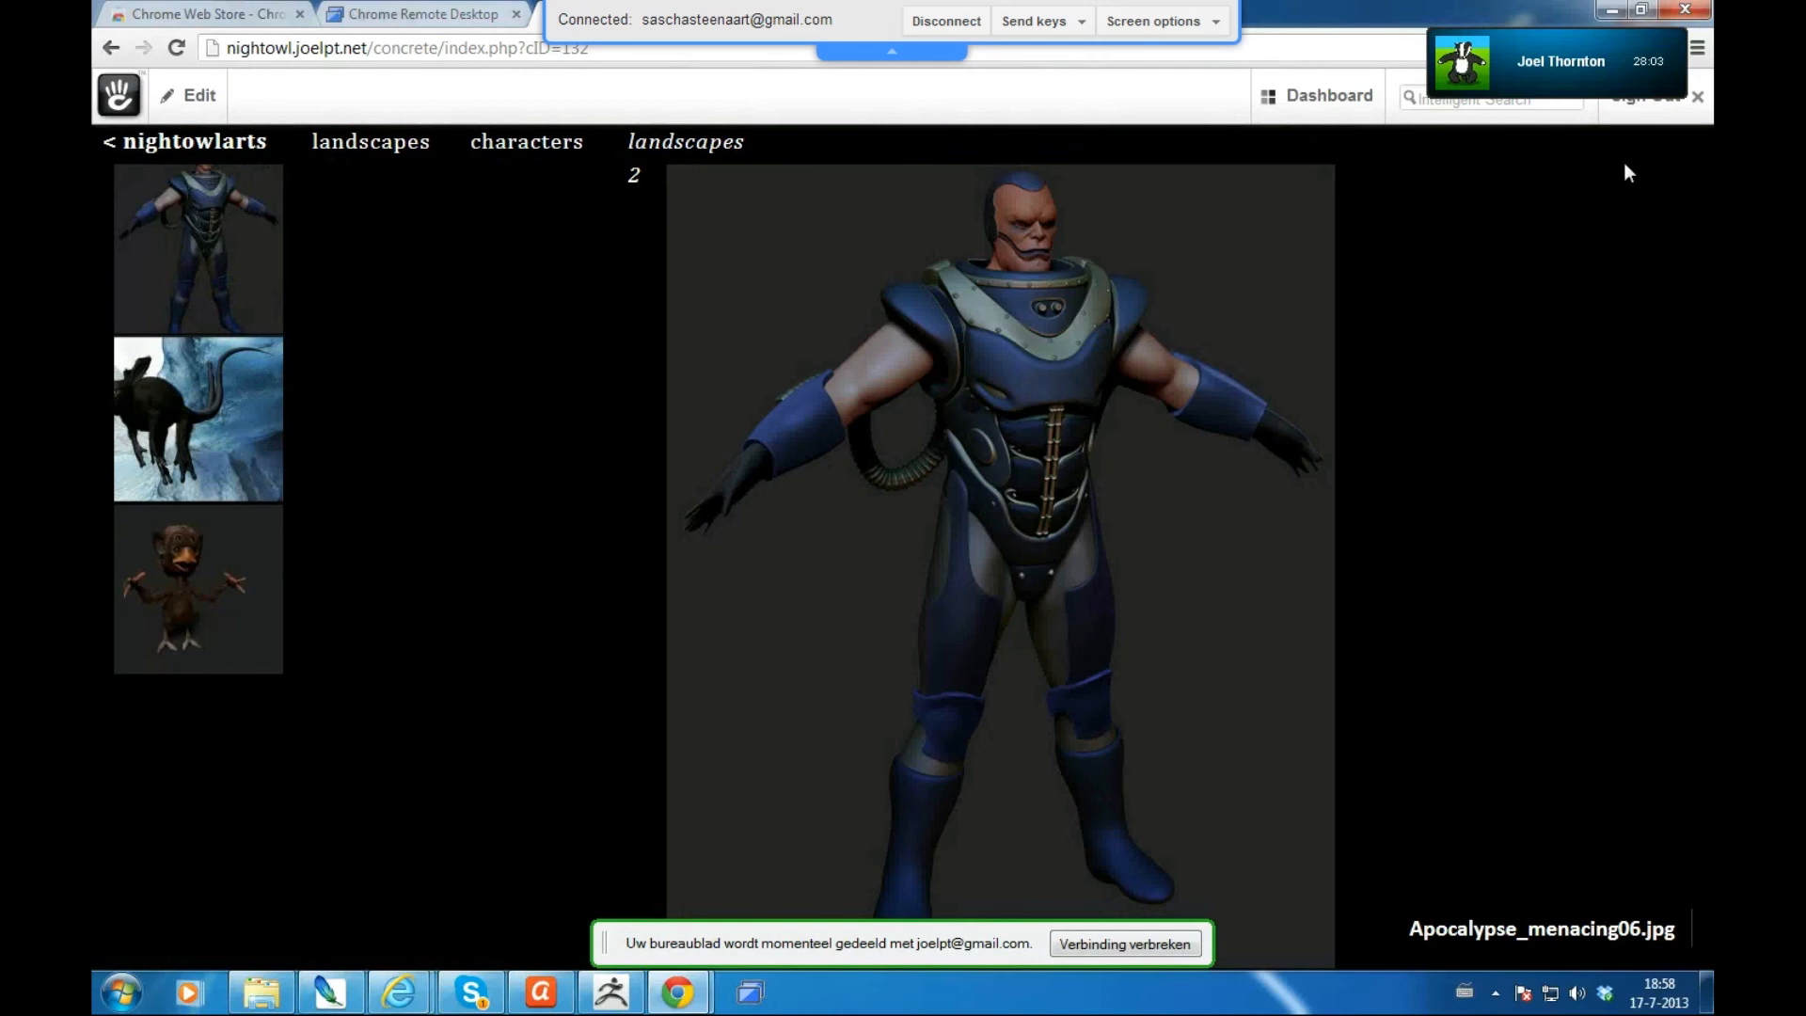
{"action": "left_click", "coordinate": [1644, 118]}
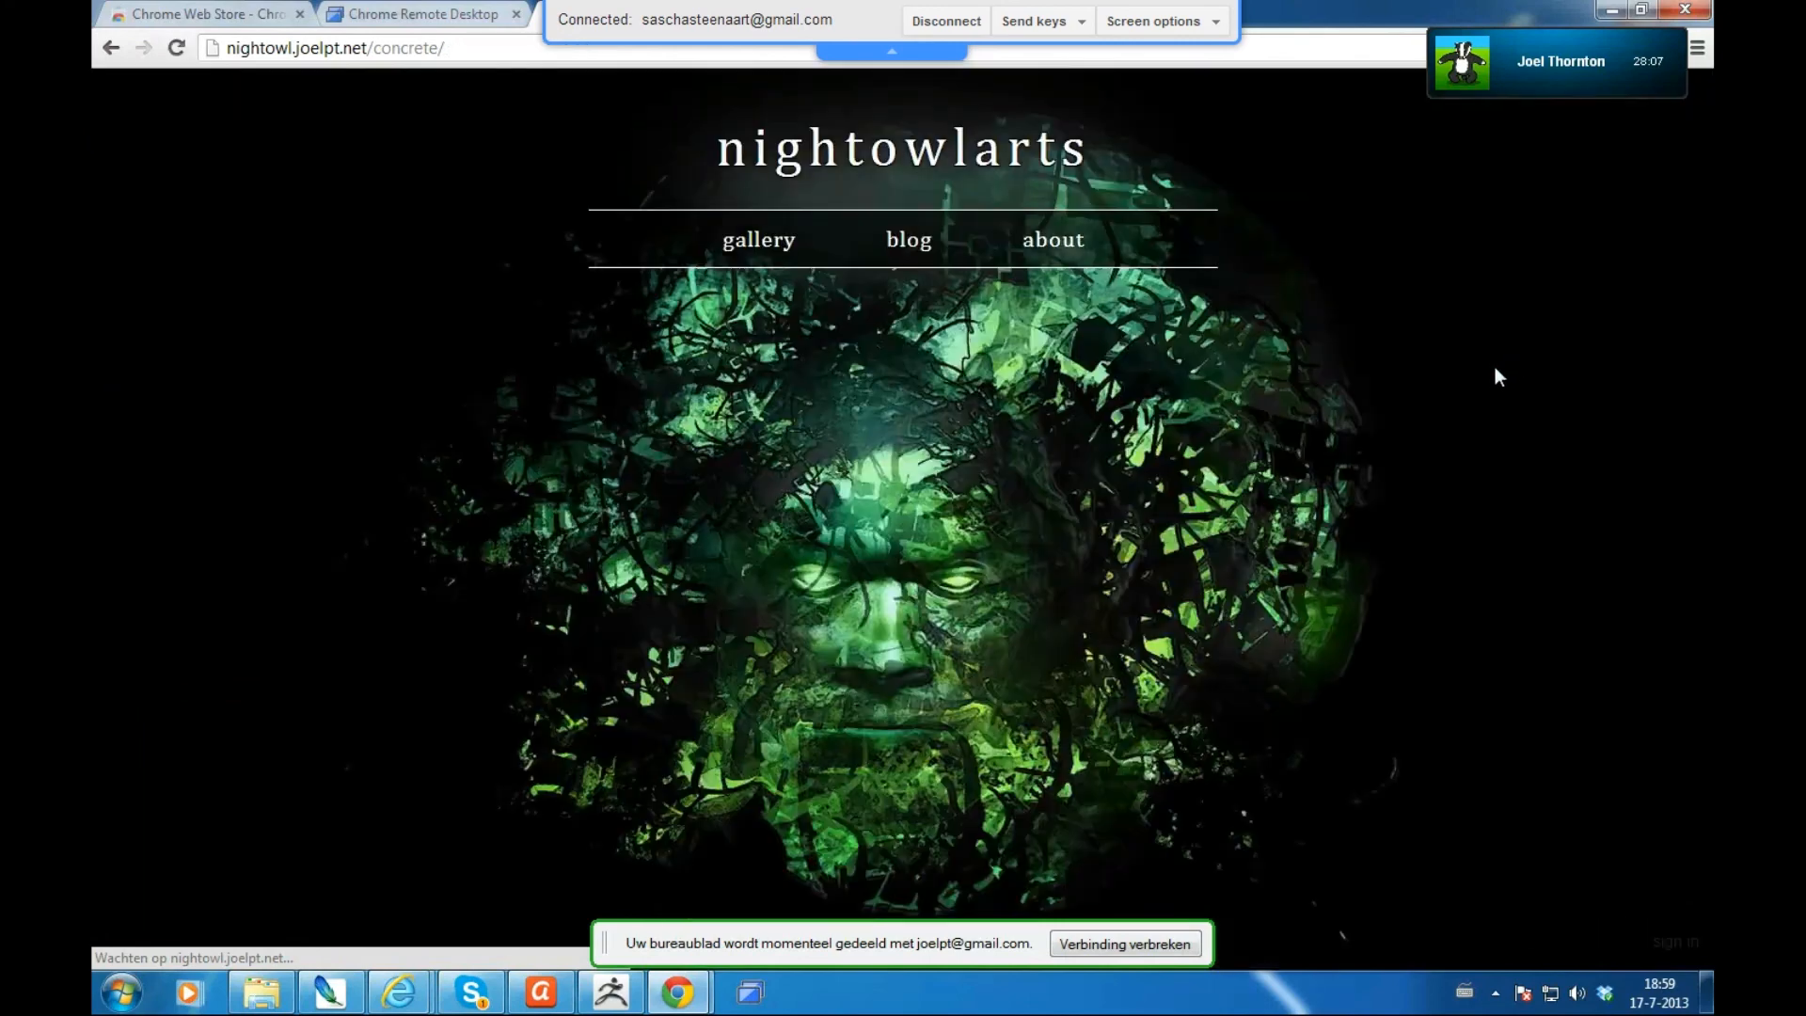
{"action": "left_click", "coordinate": [757, 243]}
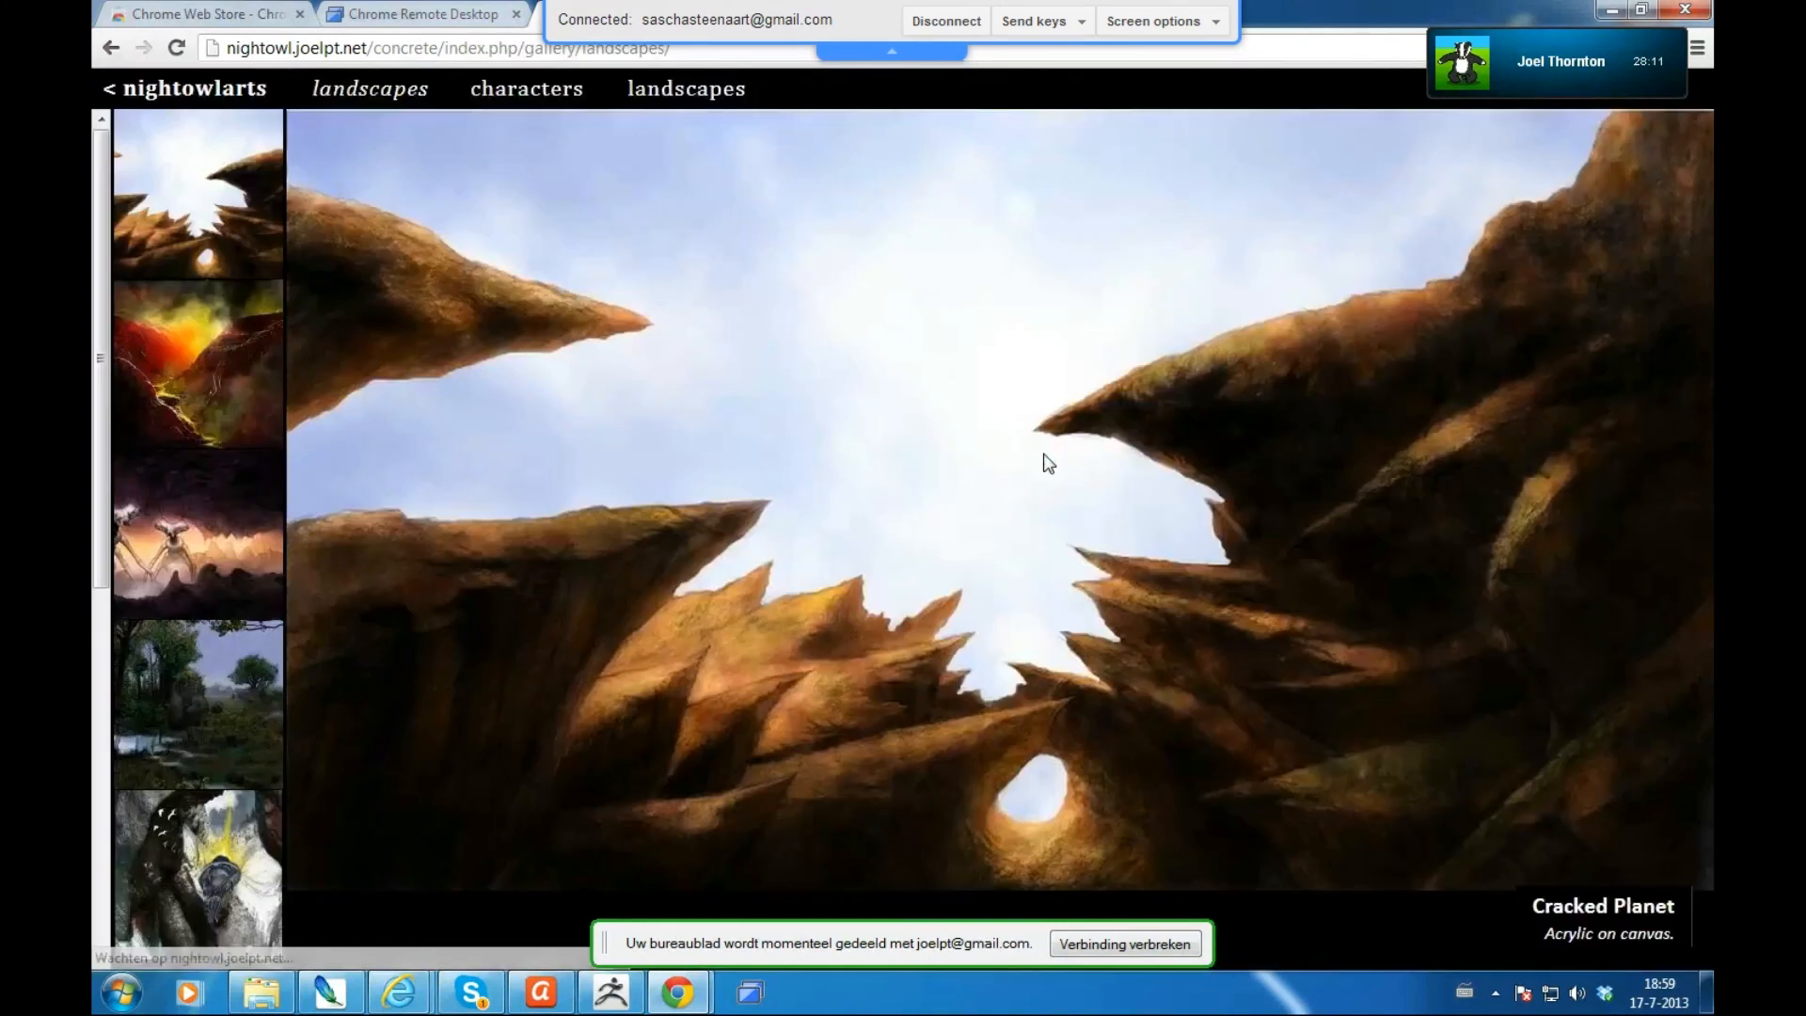
{"action": "left_click", "coordinate": [675, 95]}
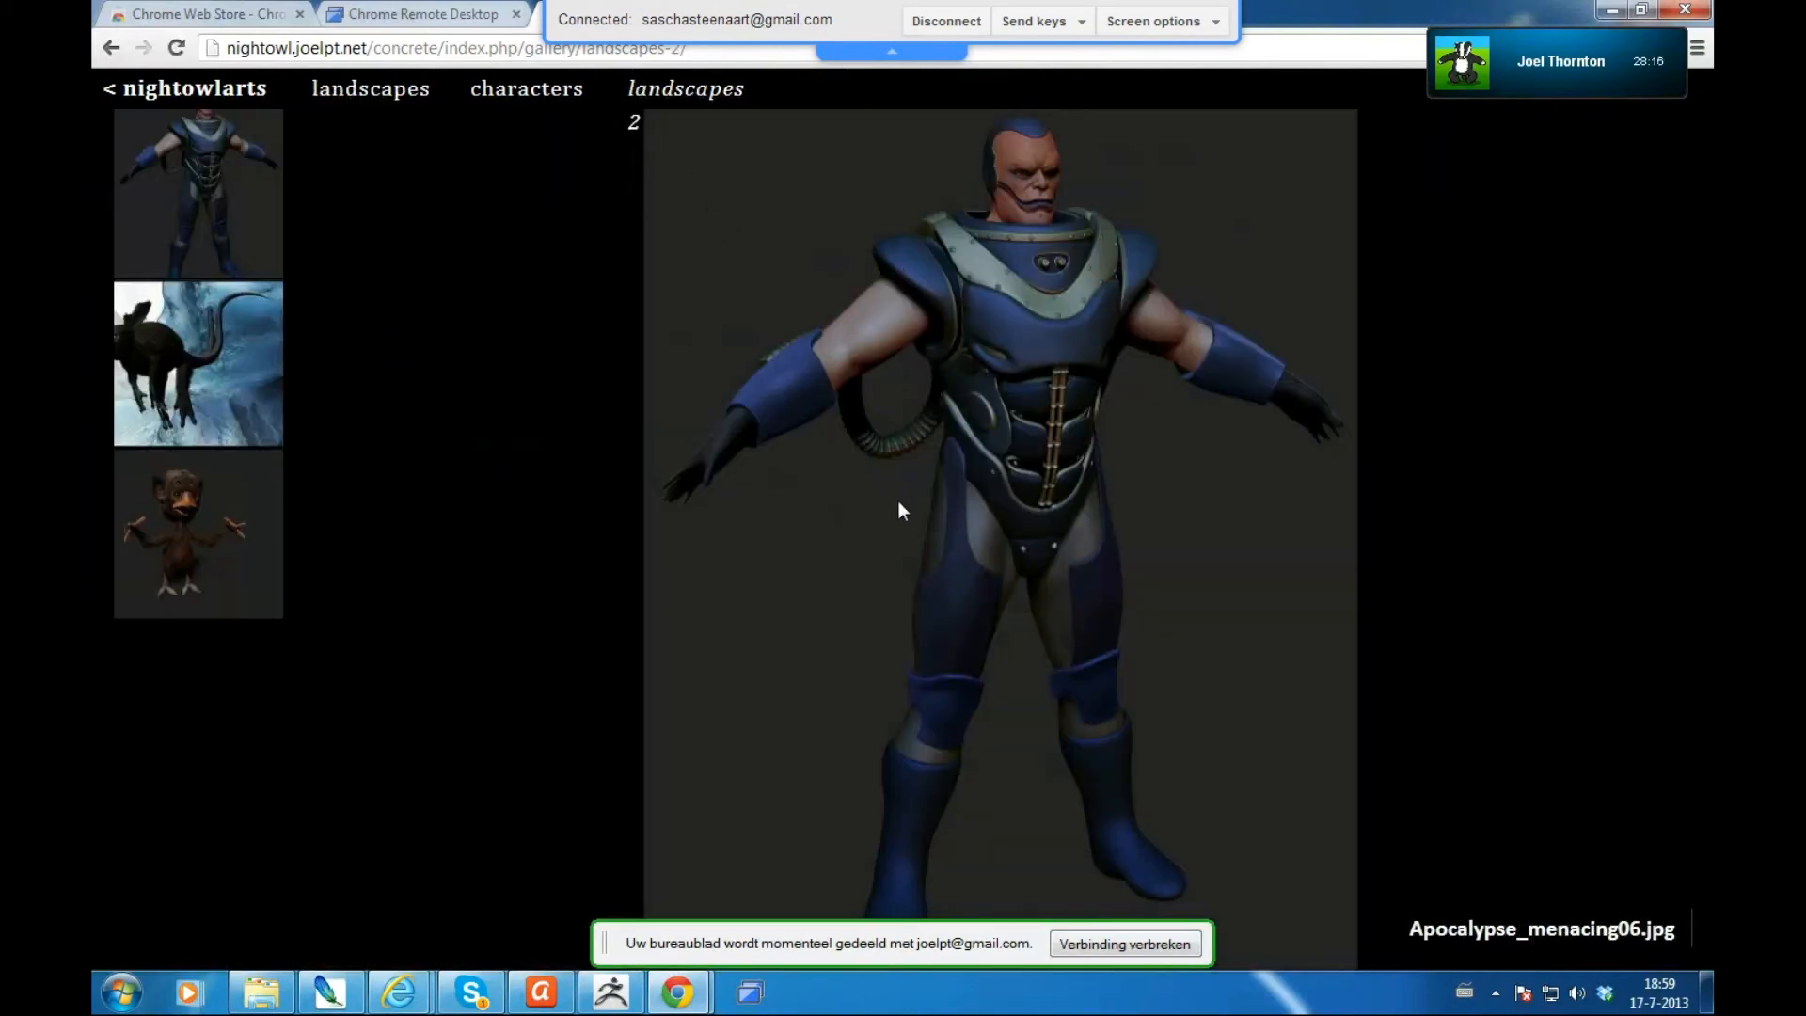
- View Calypee03.jpg, tsjip.jpg, Calypee03.jpg again, then Apocalypse_menacing06.jpg in the gallery viewer
{"action": "left_click", "coordinate": [220, 357]}
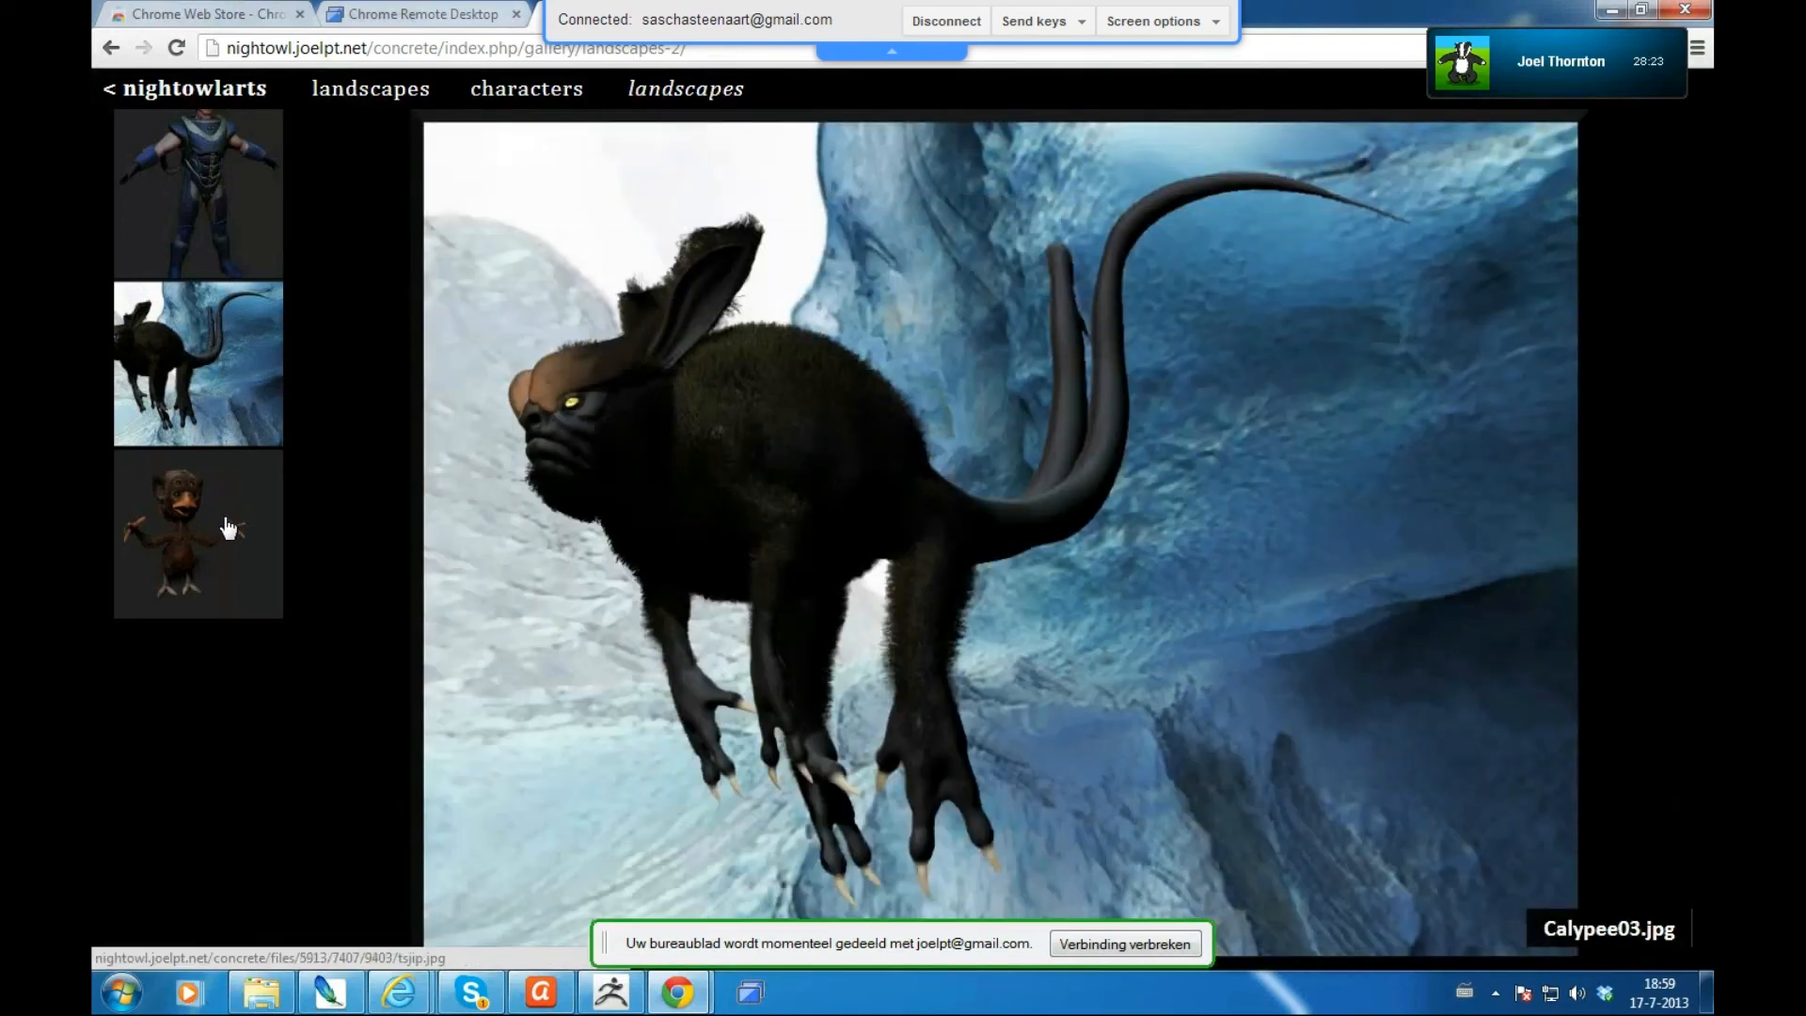
{"action": "left_click", "coordinate": [228, 528]}
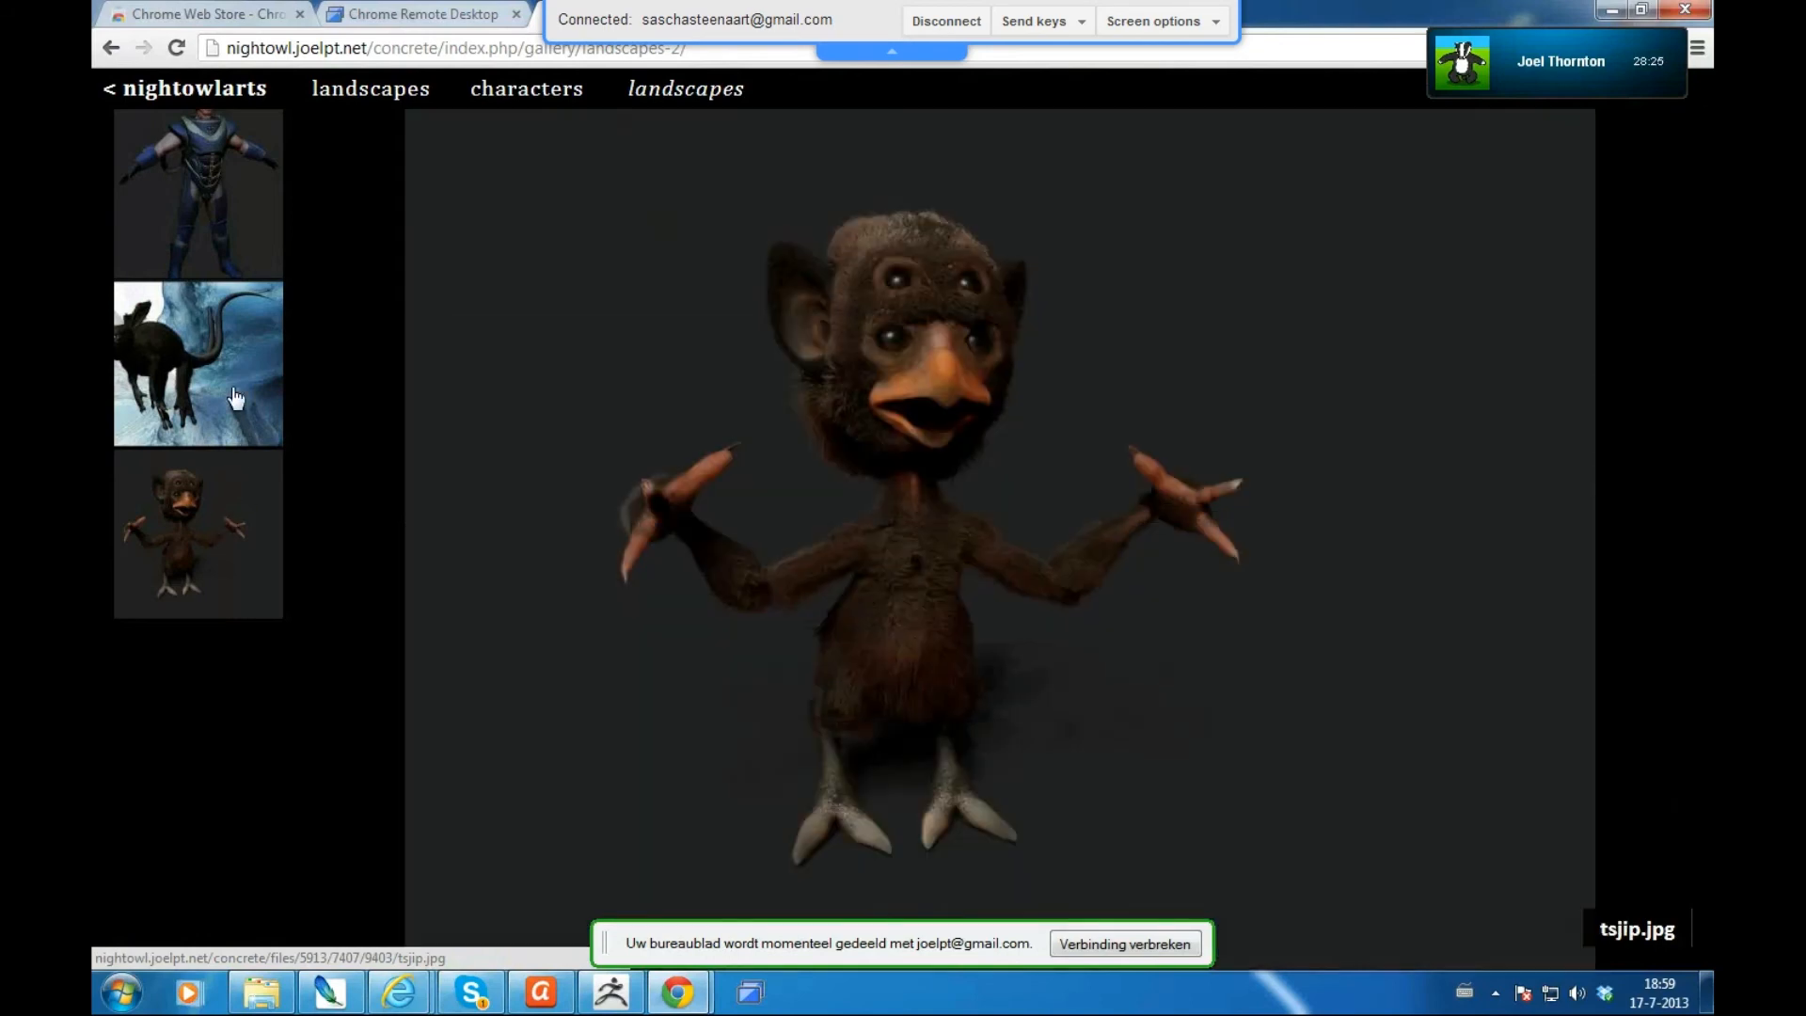
{"action": "left_click", "coordinate": [232, 395]}
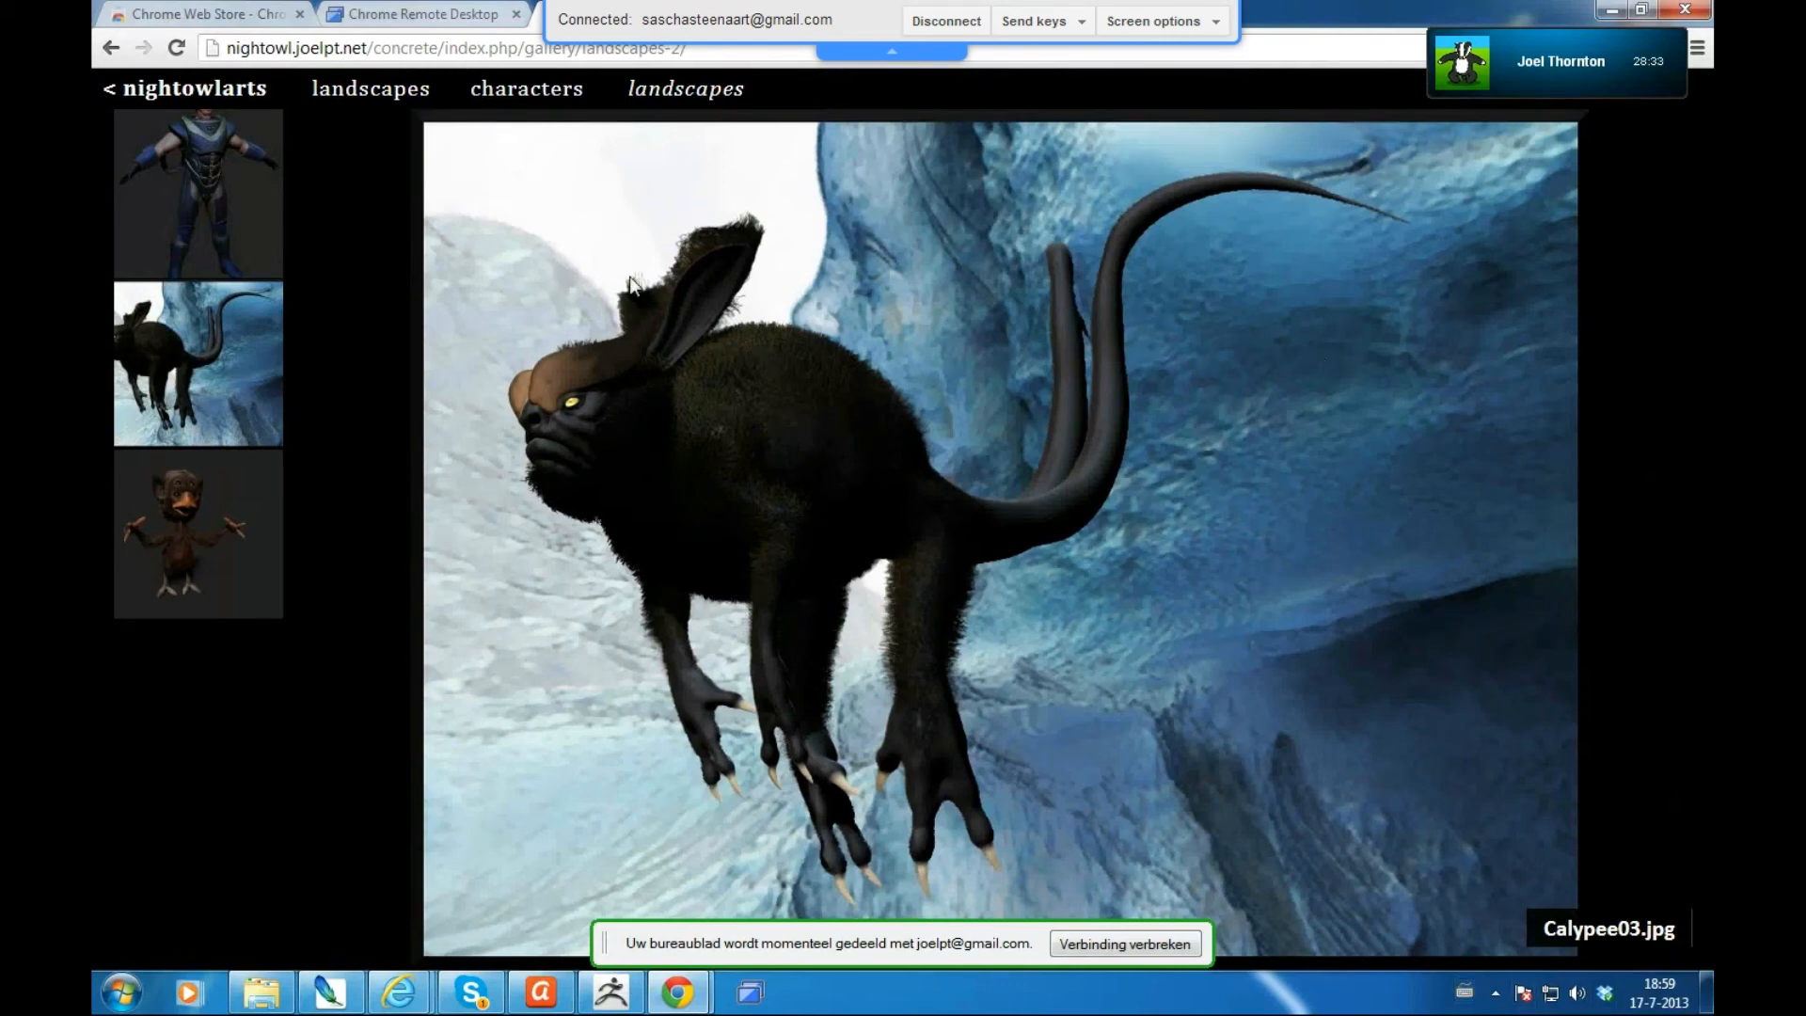
{"action": "left_click", "coordinate": [217, 189]}
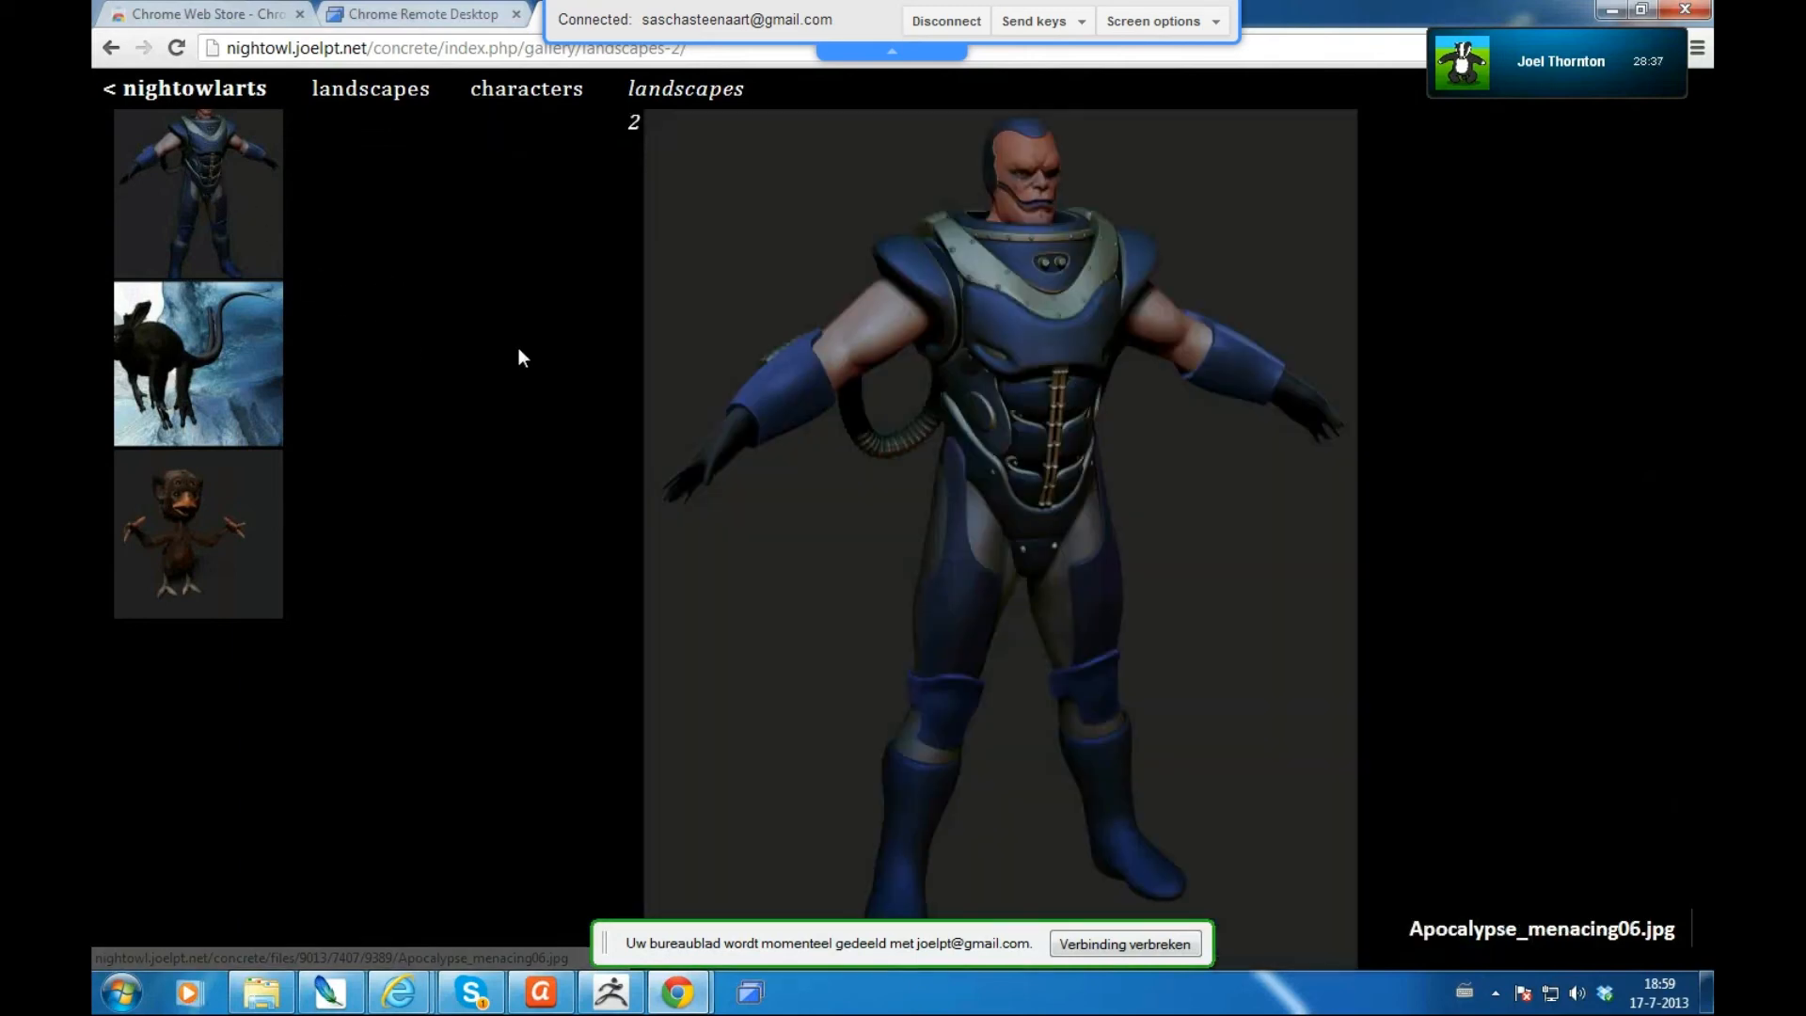
{"action": "left_click", "coordinate": [398, 993]}
- Send the chat messages 'is there a way to change the thumbnails' and 'they're art cut off right now'
{"action": "left_click", "coordinate": [523, 865]}
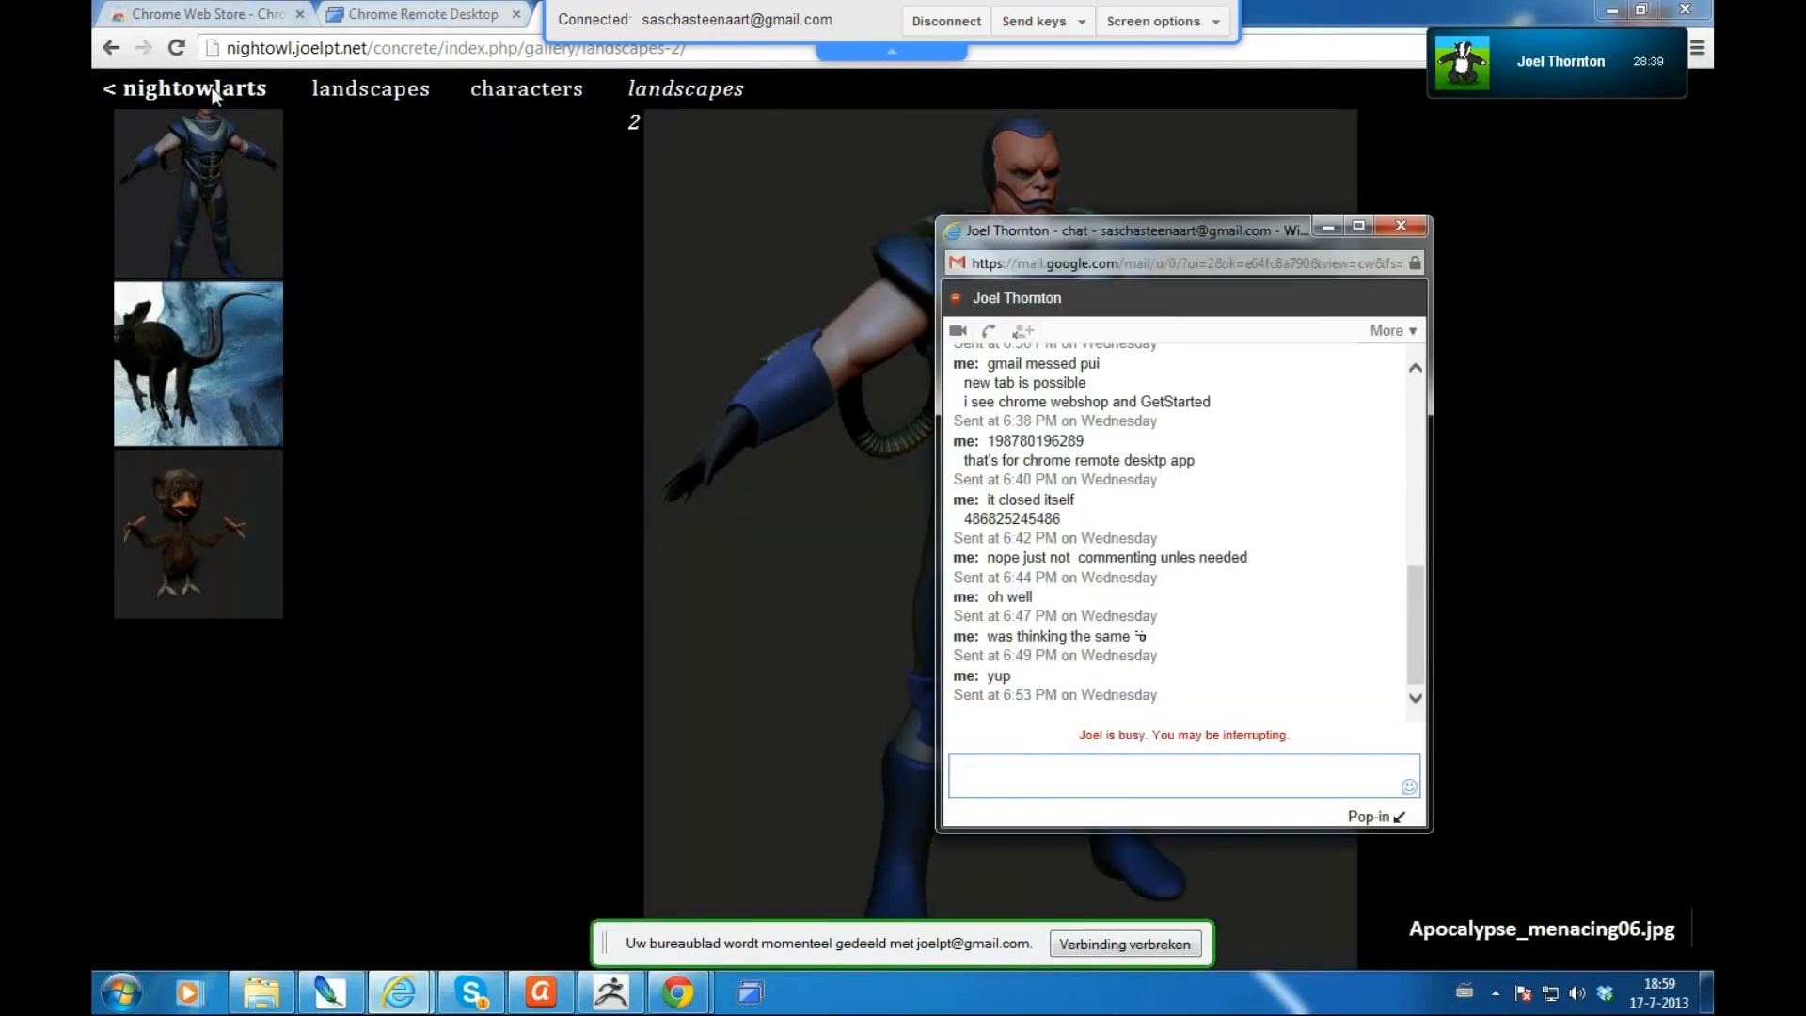
{"action": "type", "text": "is there a way to change the"}
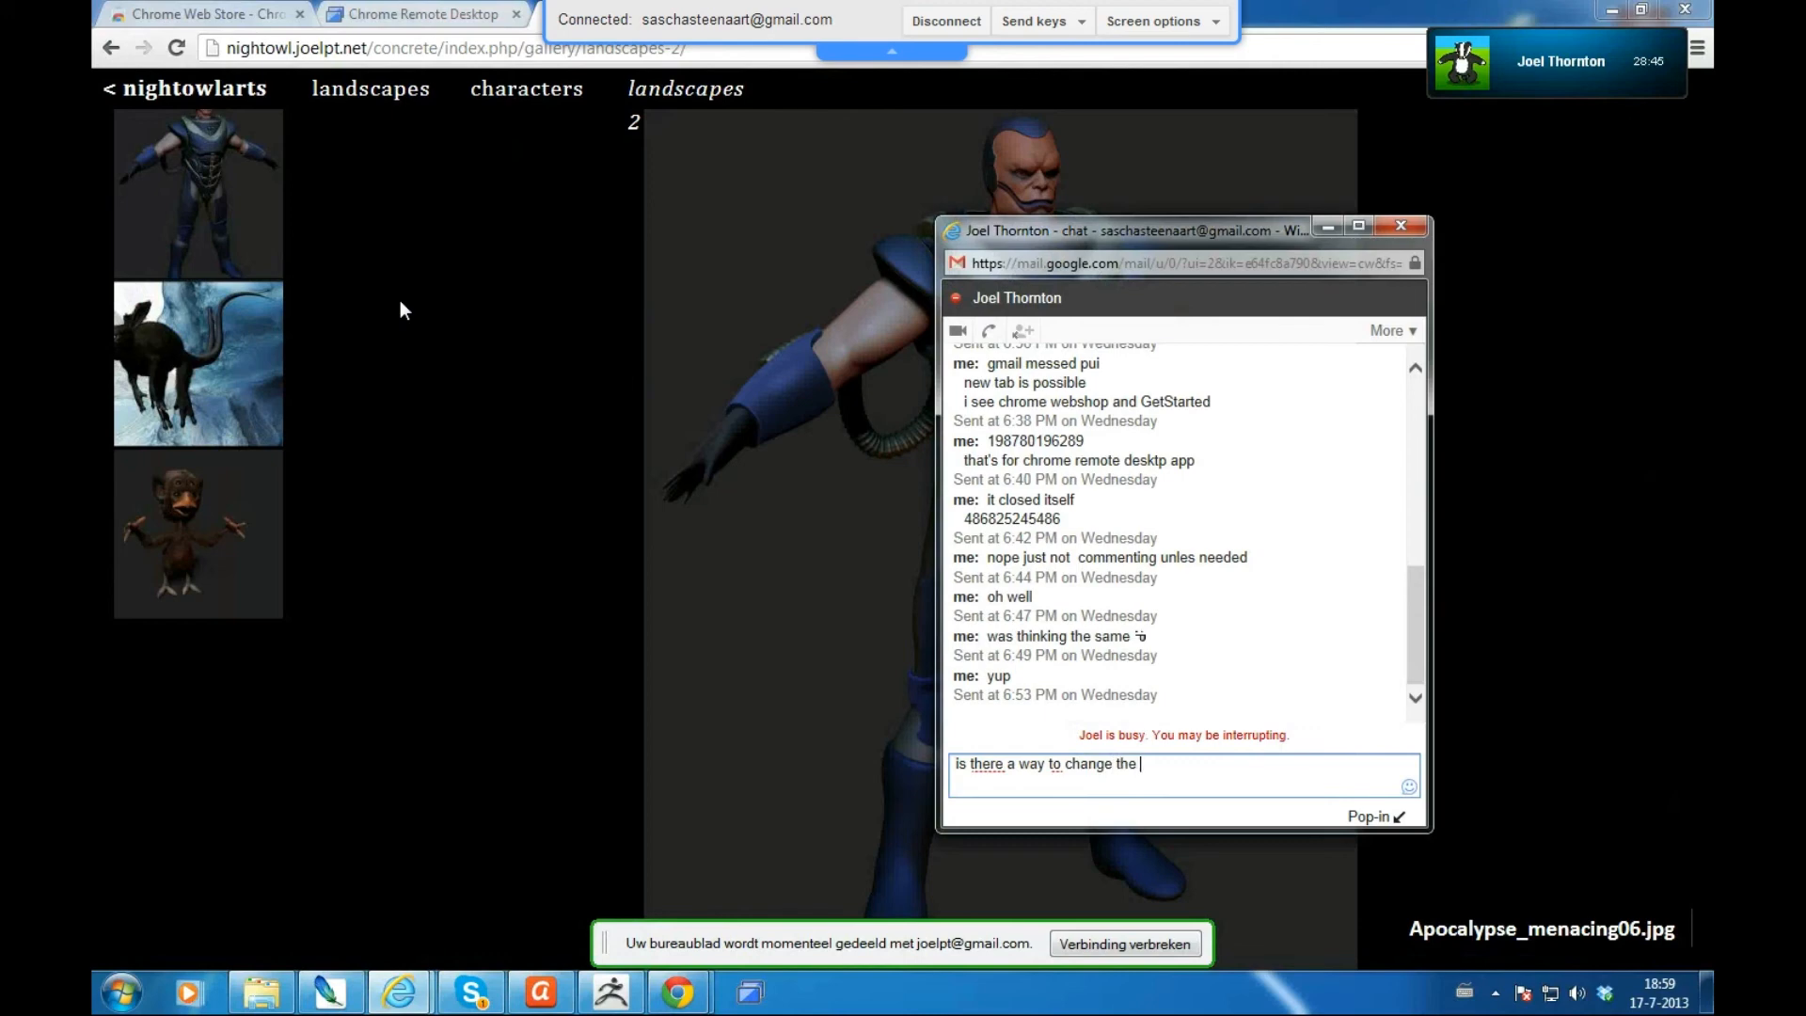
{"action": "type", "text": " thumbnails"}
{"action": "key", "text": "Return"}
{"action": "type", "text": "theyér"}
{"action": "key", "text": "BackSpace"}
{"action": "key", "text": "BackSpace"}
{"action": "type", "text": "re artl cut off right now"}
{"action": "key", "text": "Return"}
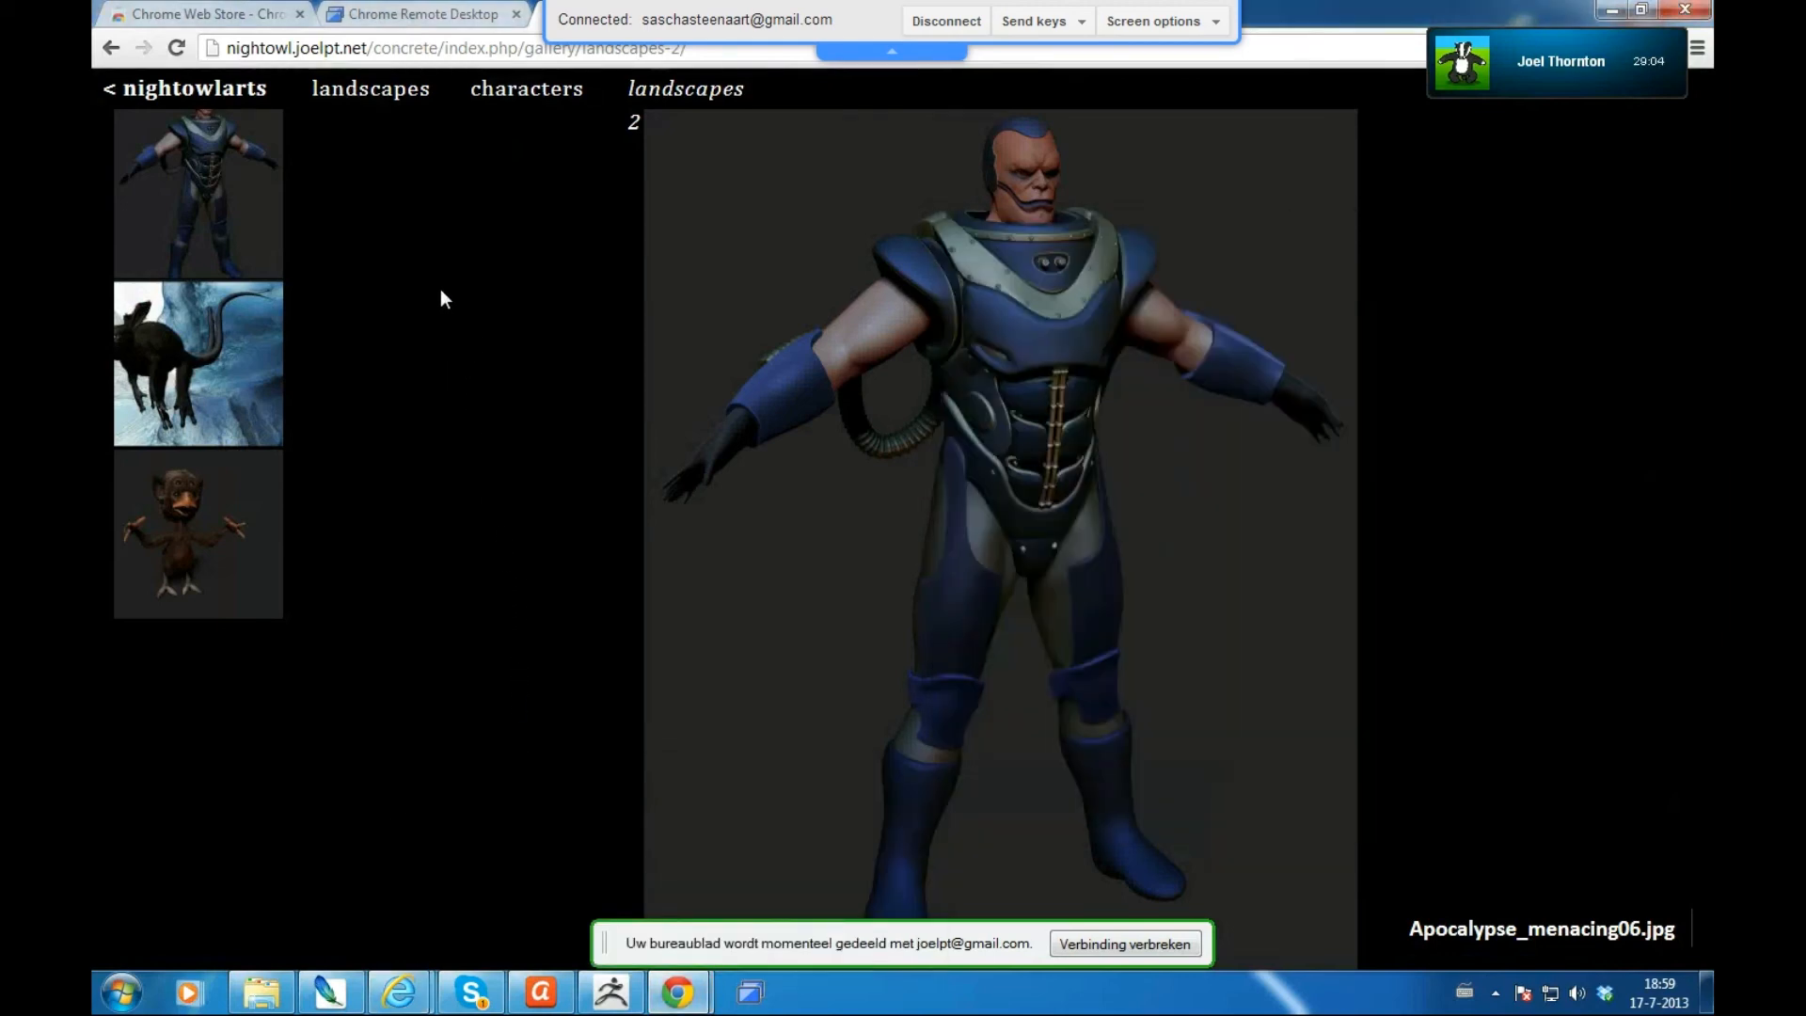
{"action": "left_click", "coordinate": [215, 91]}
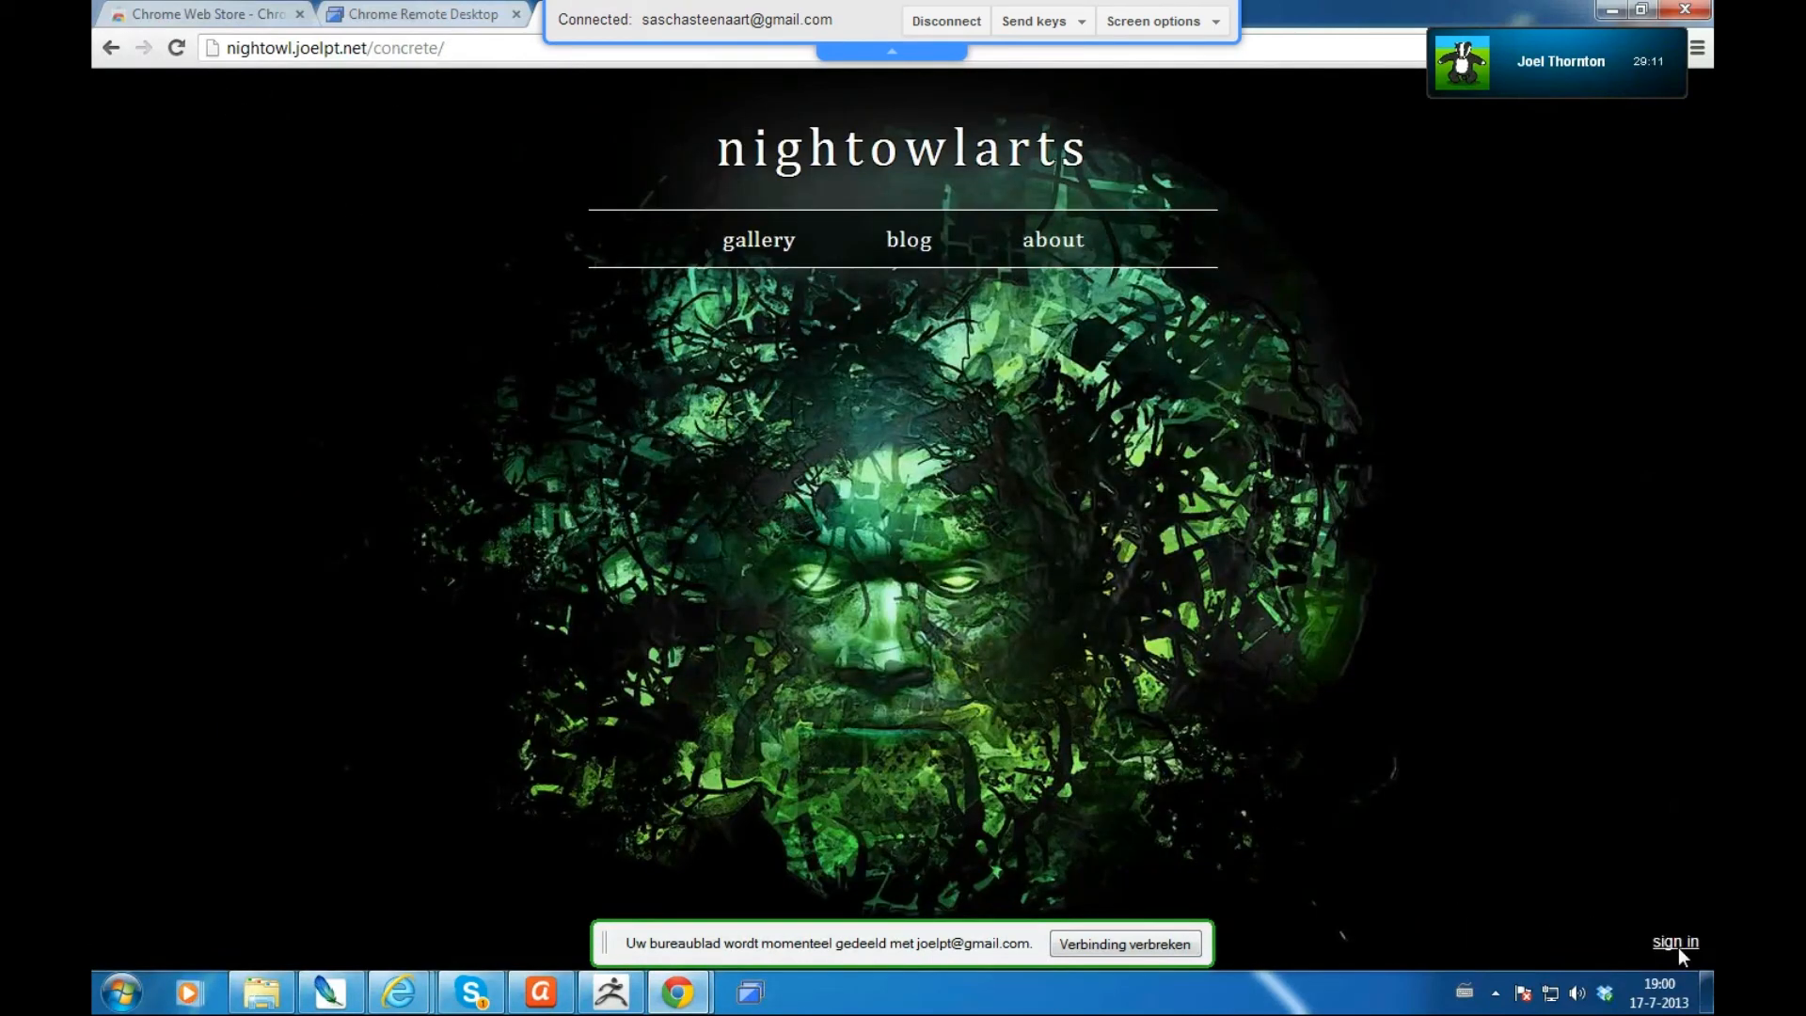
- Sign in with the site owner's username and password, then open the gallery page
{"action": "left_click", "coordinate": [1675, 943]}
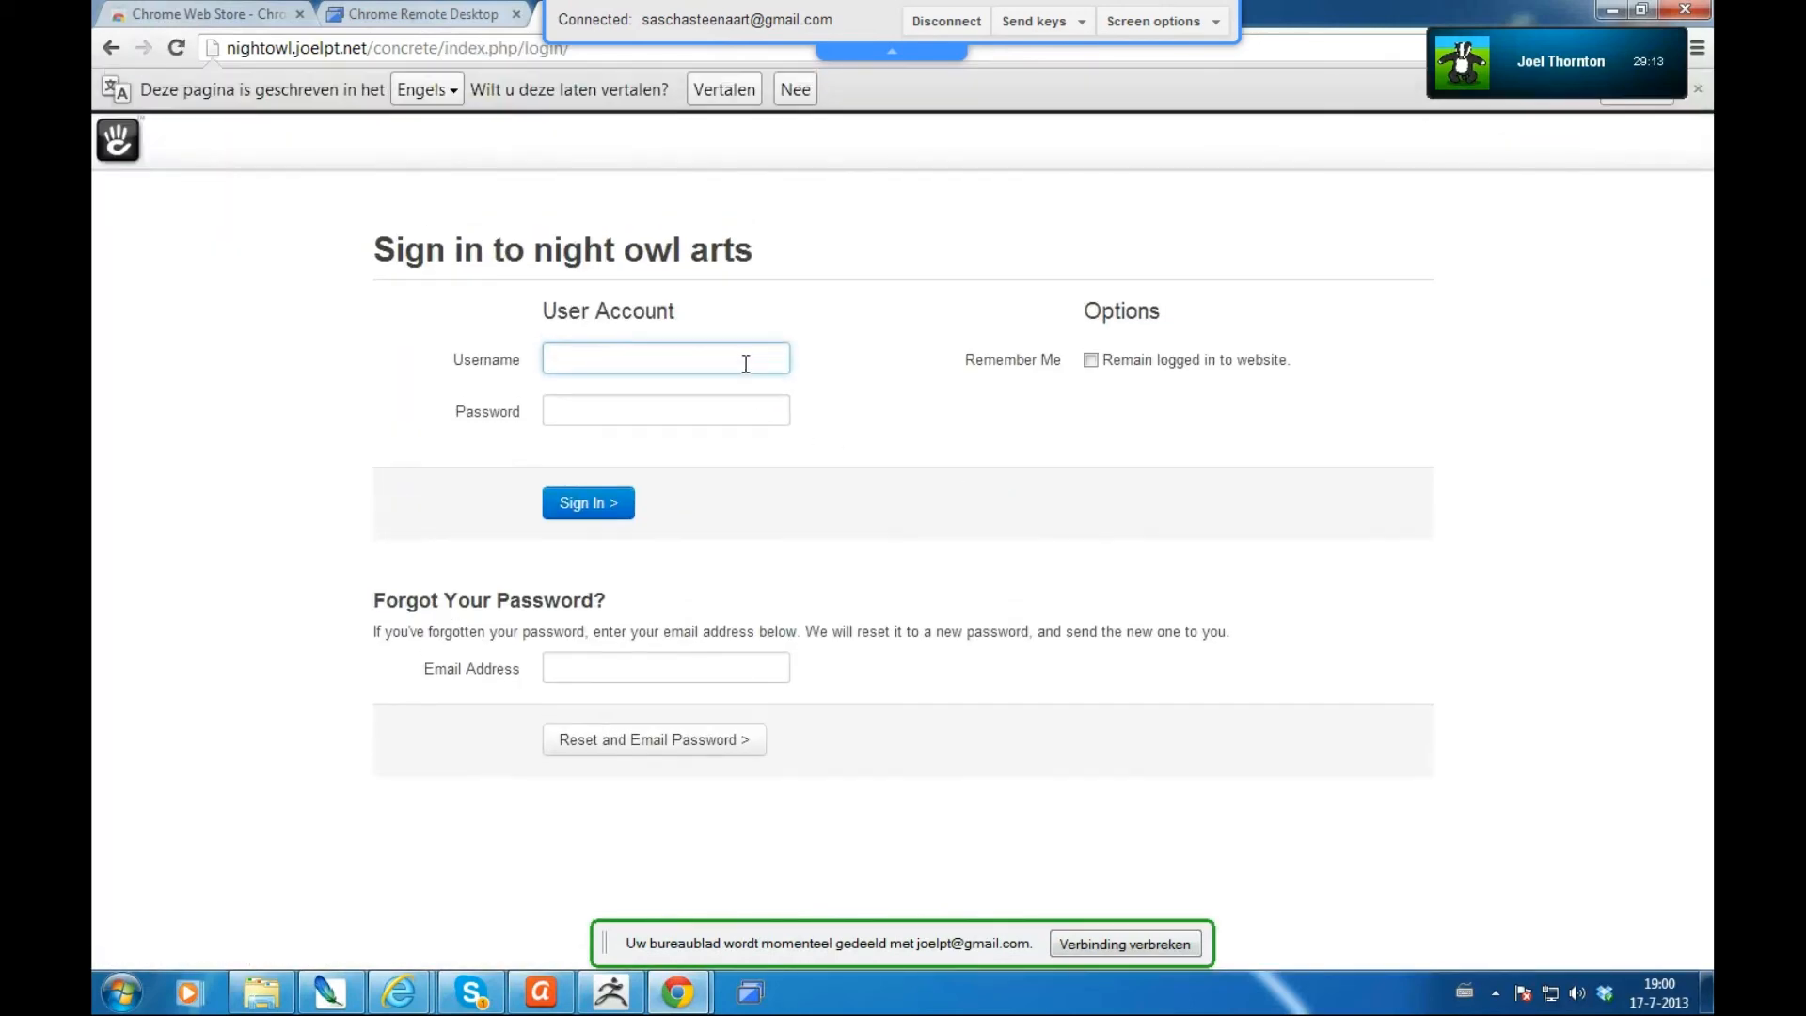
{"action": "type", "text": "admin"}
{"action": "key", "text": "Tab"}
{"action": "key", "text": "ctrl+v"}
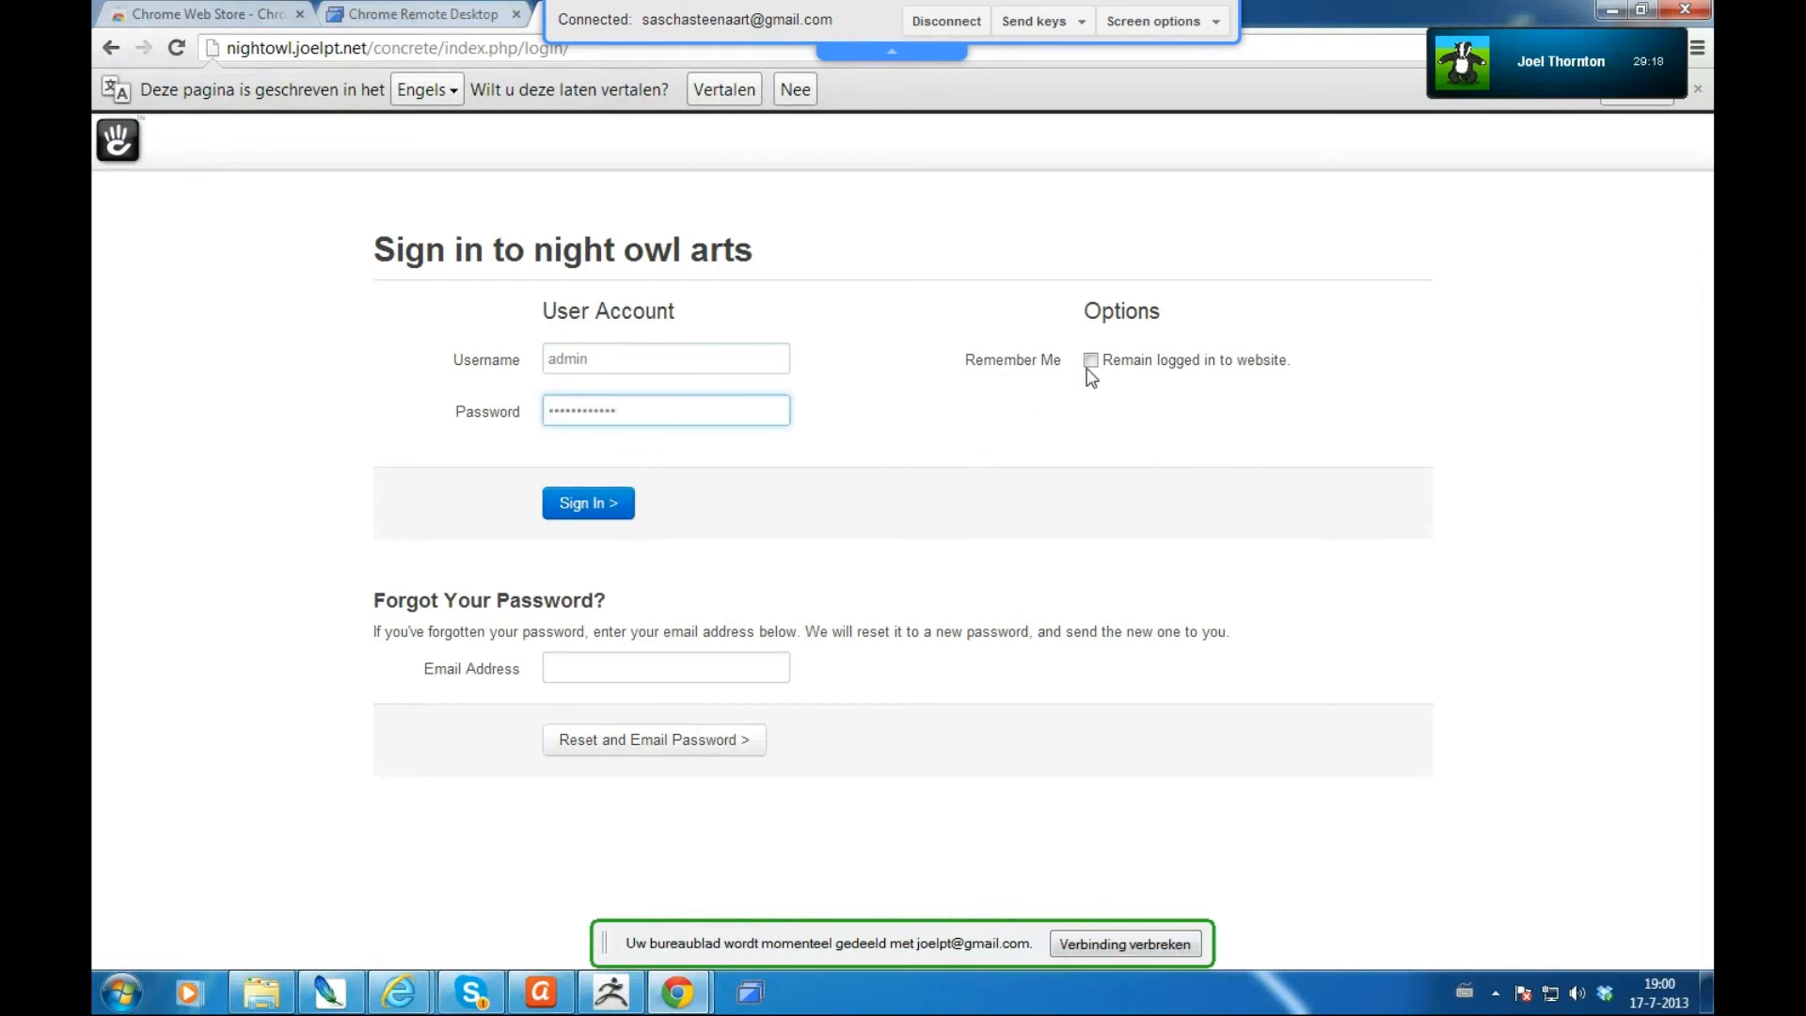
{"action": "left_click", "coordinate": [577, 508]}
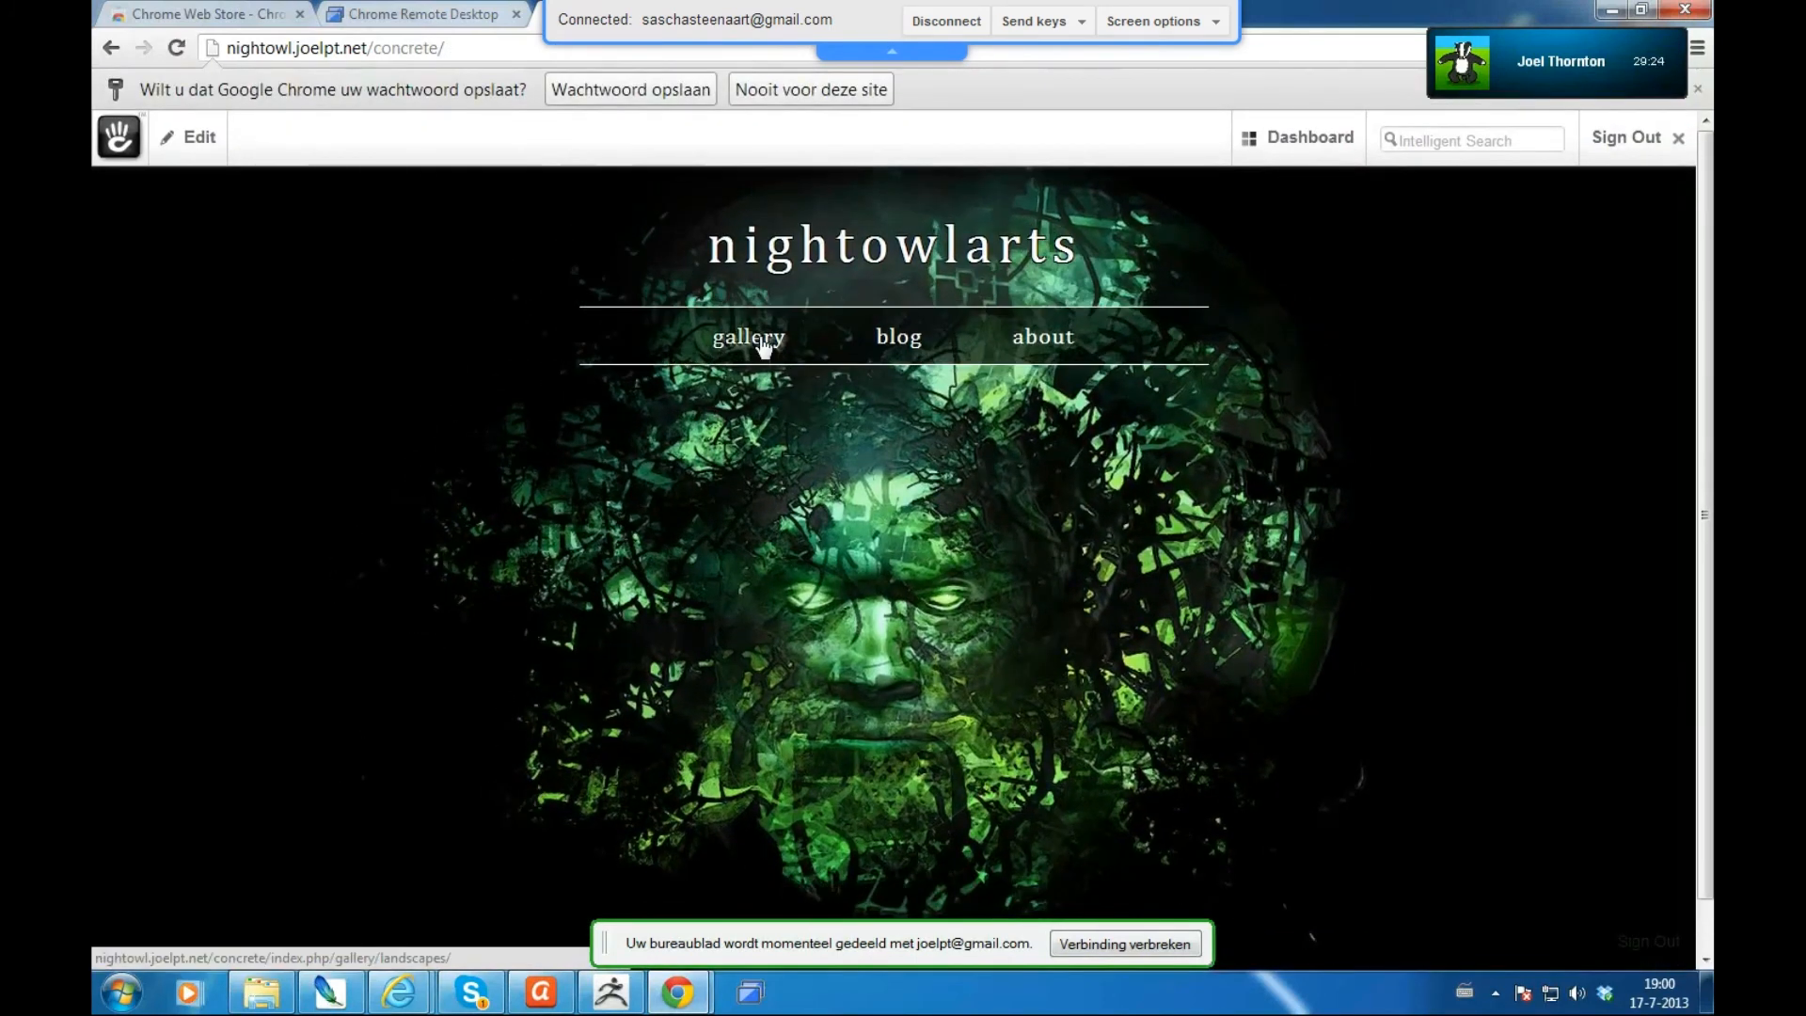
{"action": "left_click", "coordinate": [764, 345]}
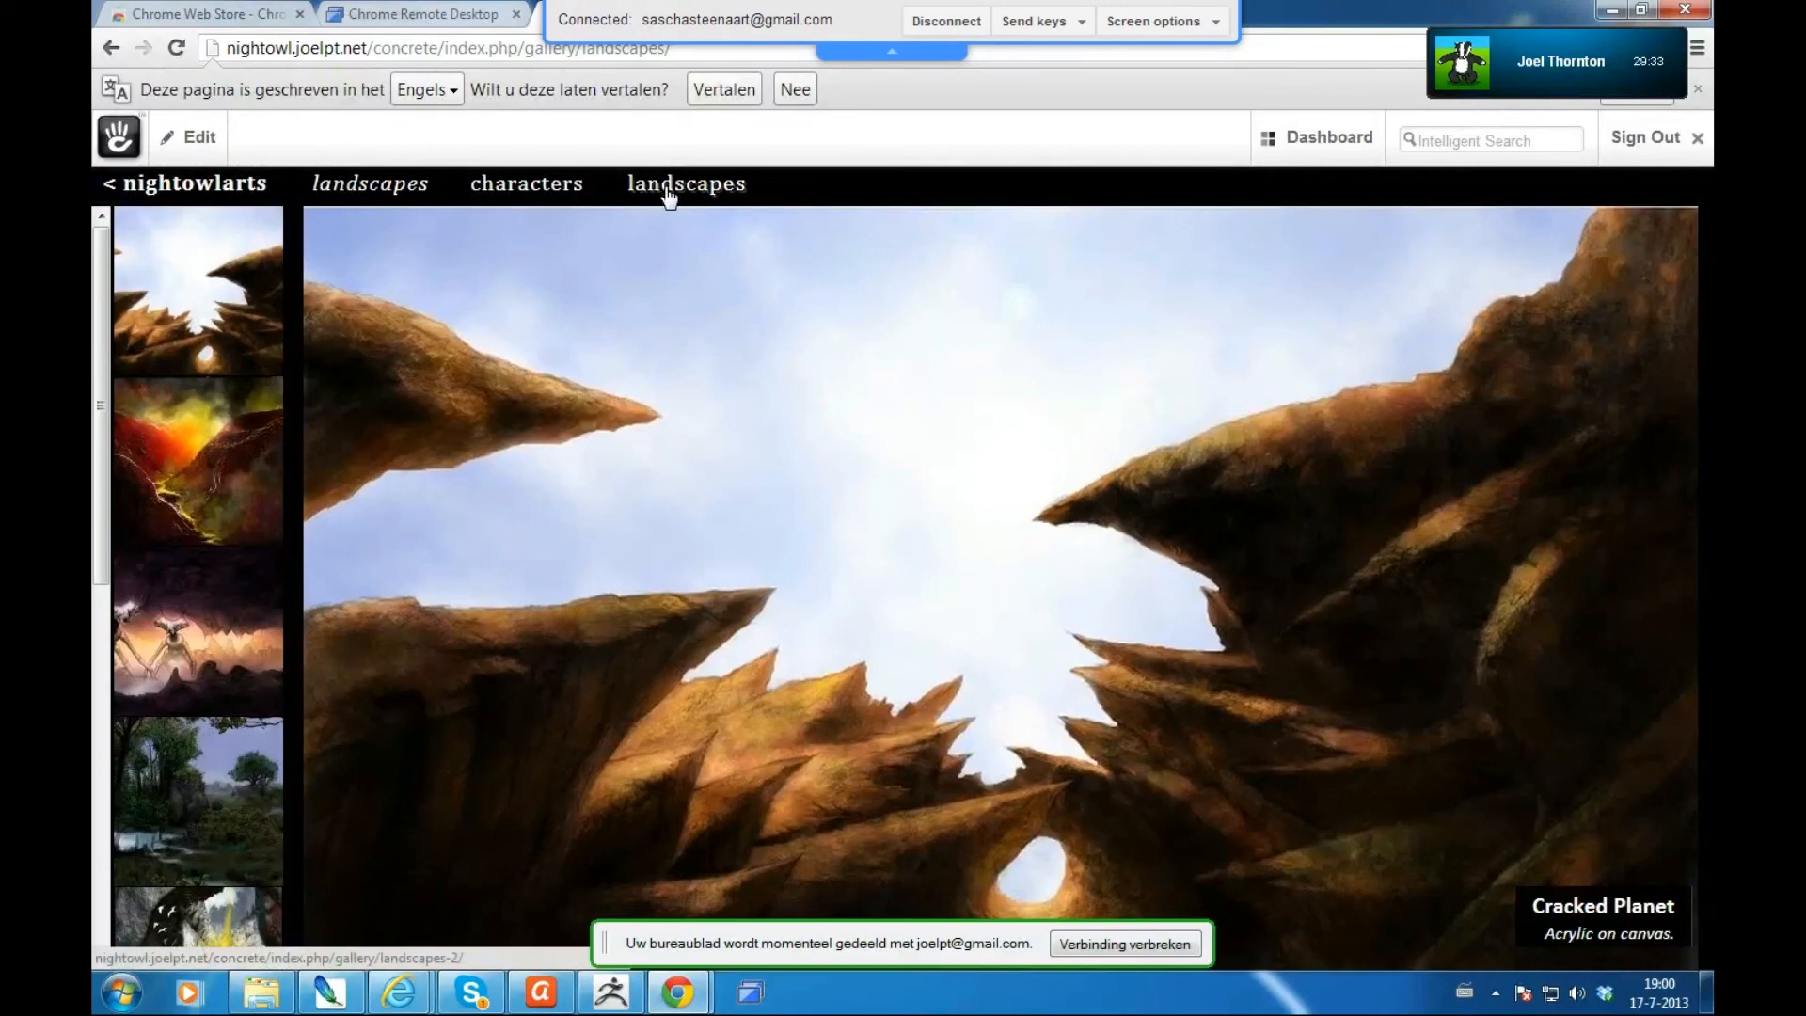
{"action": "mouse_move", "coordinate": [669, 157]}
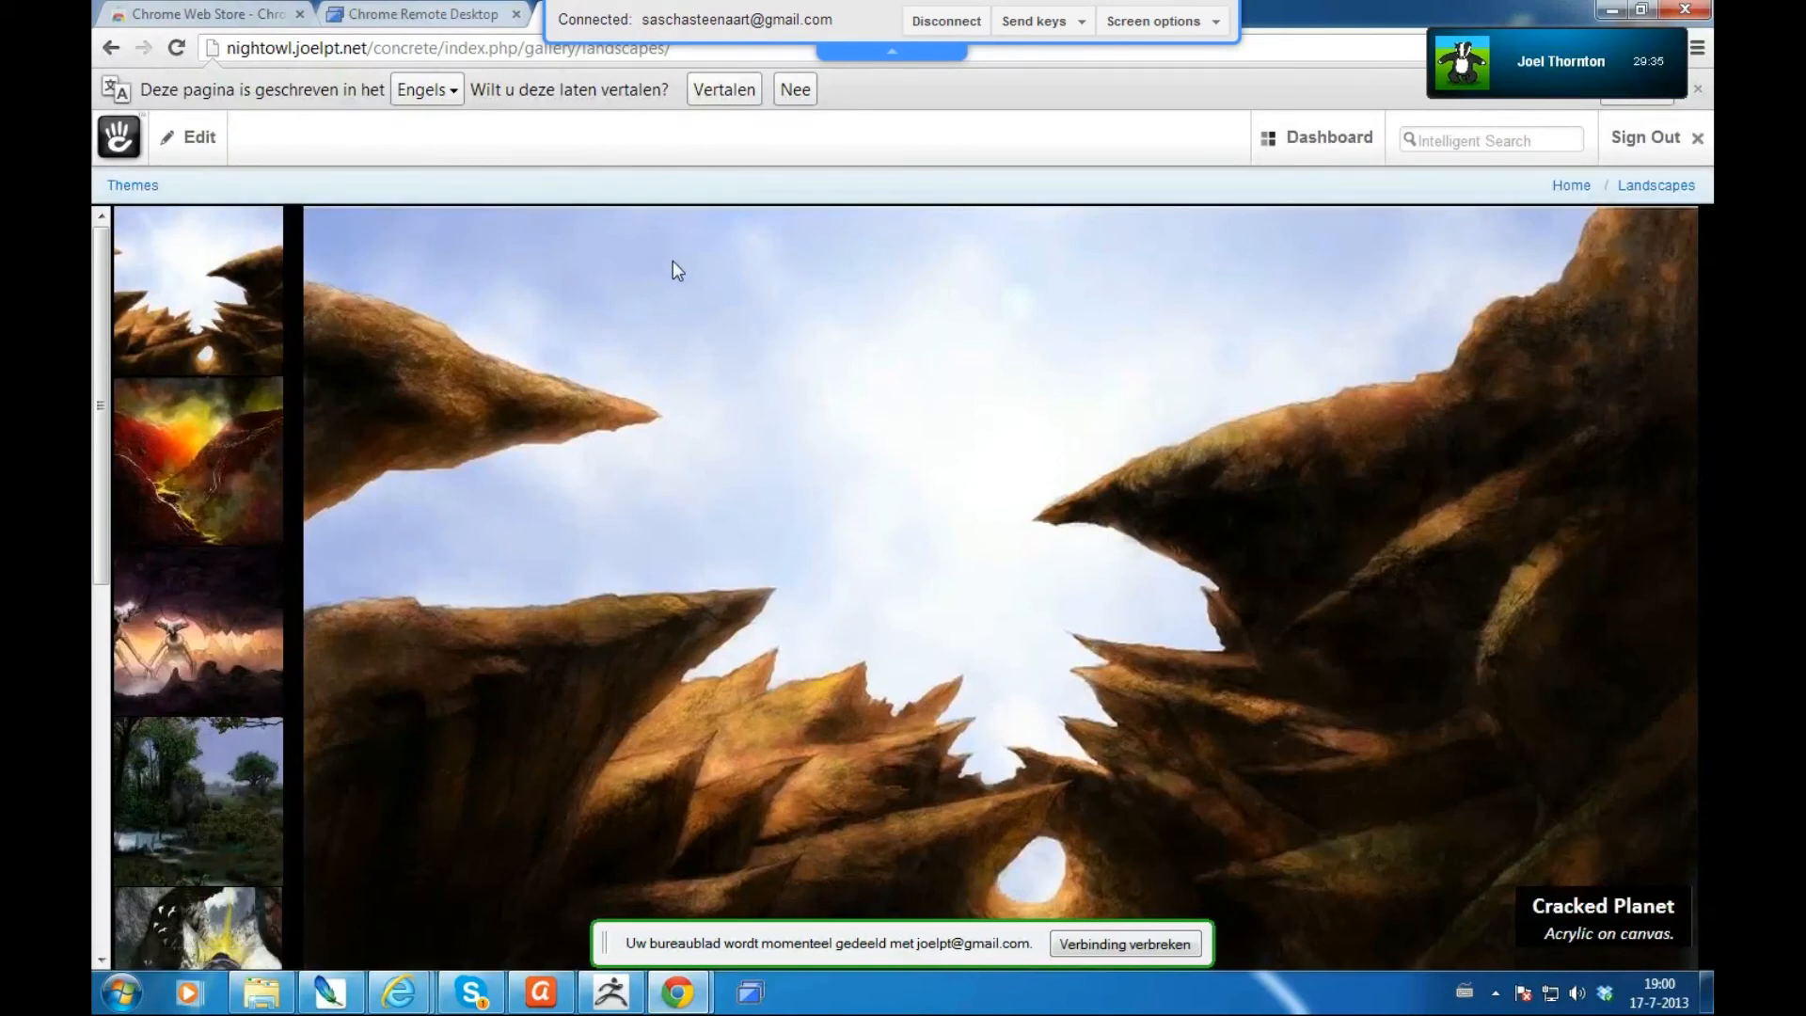
- Rename the Landscapes 2 page to 'Tutorial' in Page Properties and reload to confirm
{"action": "left_click", "coordinate": [694, 193]}
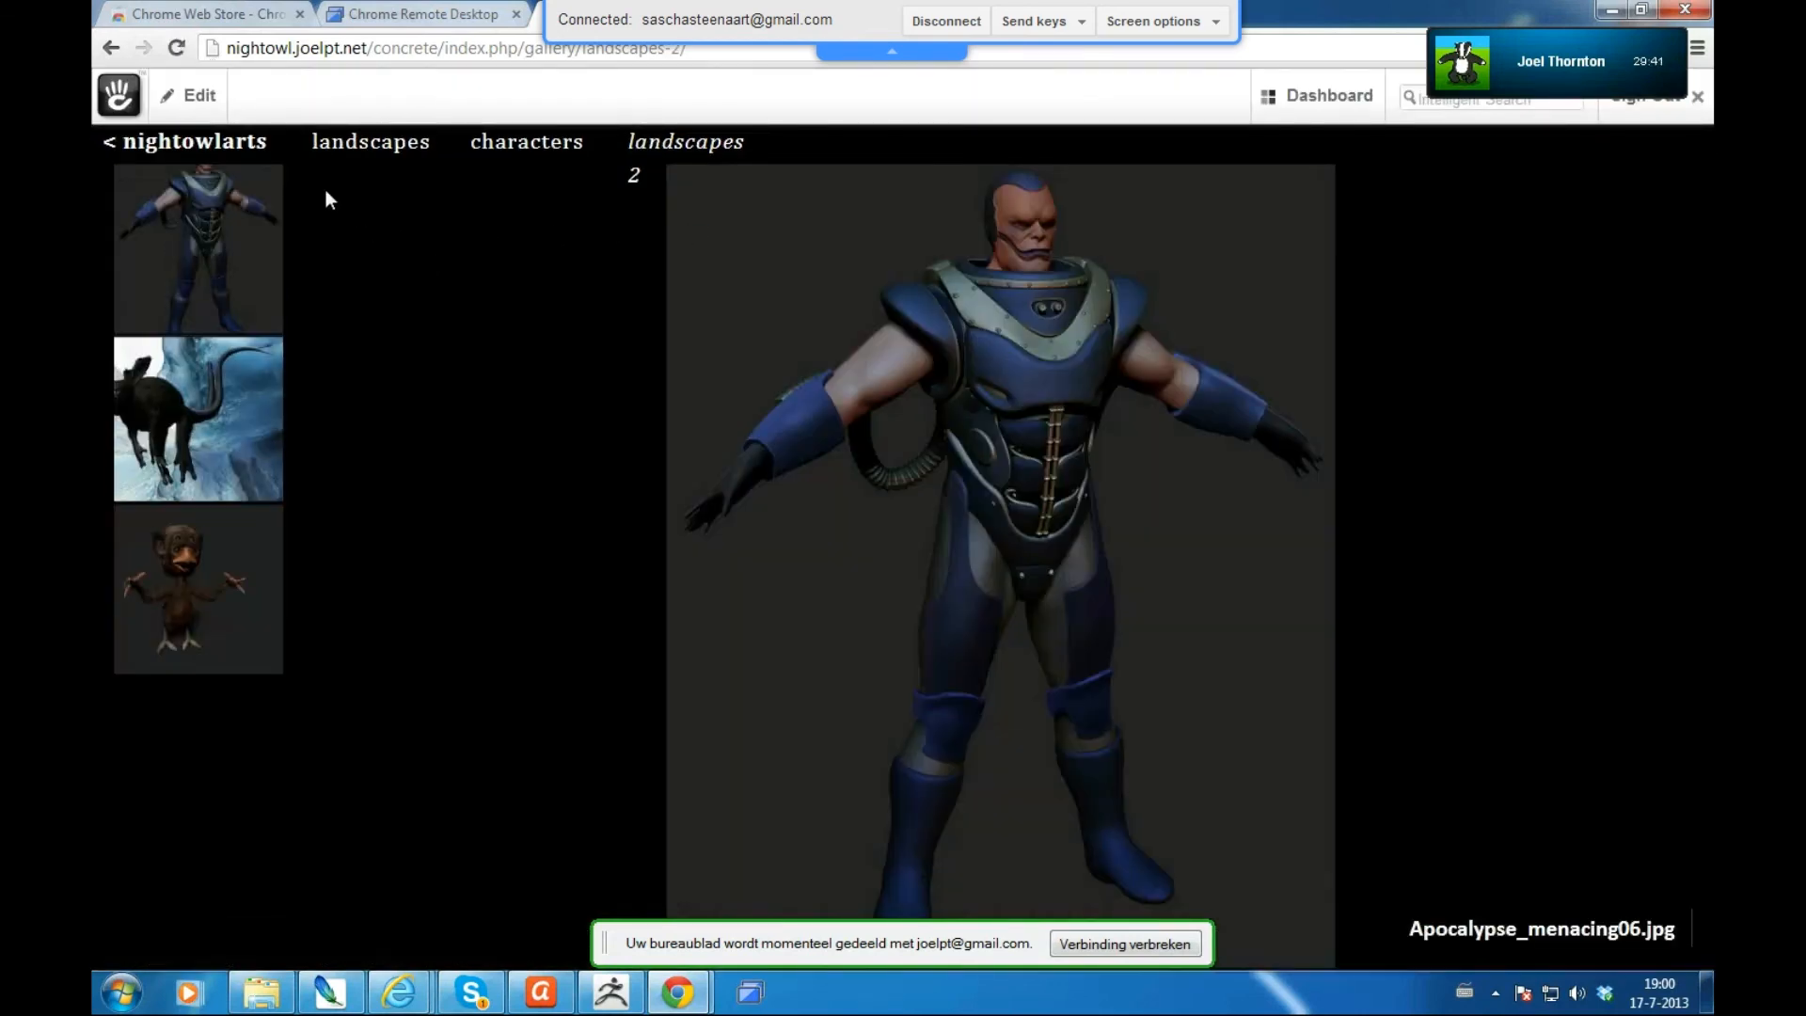
{"action": "left_click", "coordinate": [200, 94]}
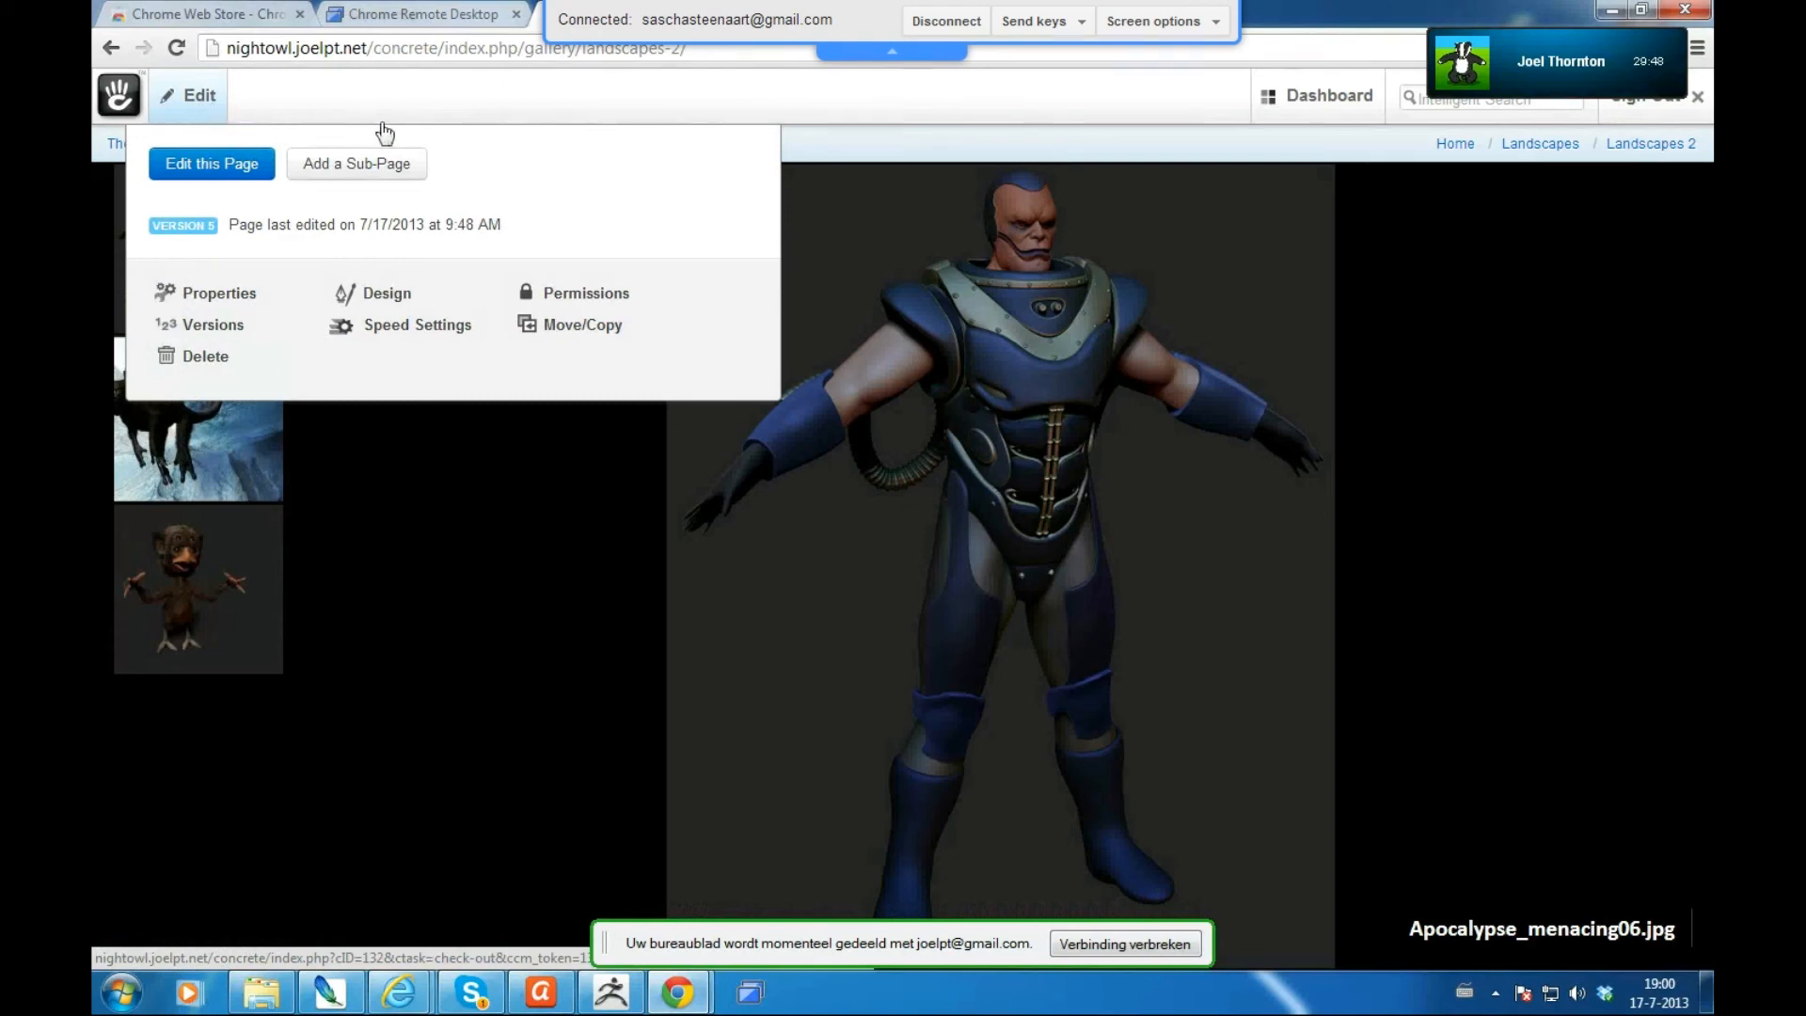
{"action": "left_click", "coordinate": [219, 294]}
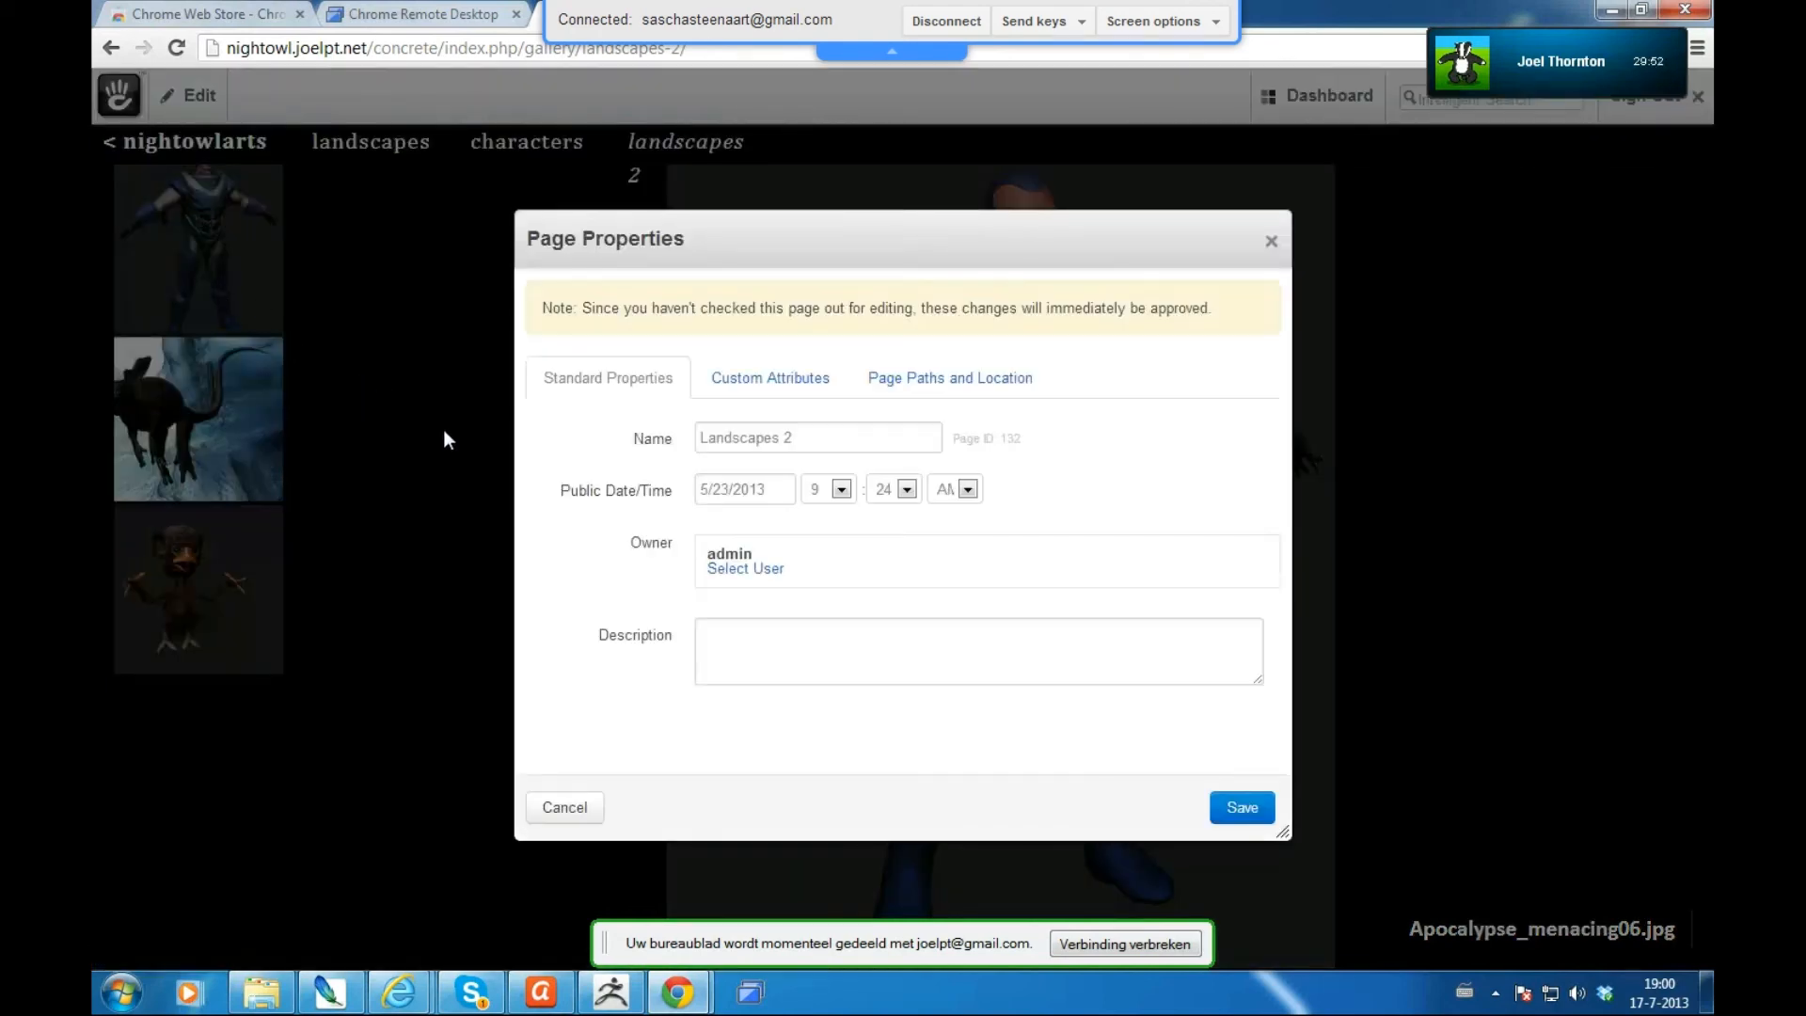
{"action": "left_click_drag", "start_coordinate": [793, 439], "coordinate": [635, 439]}
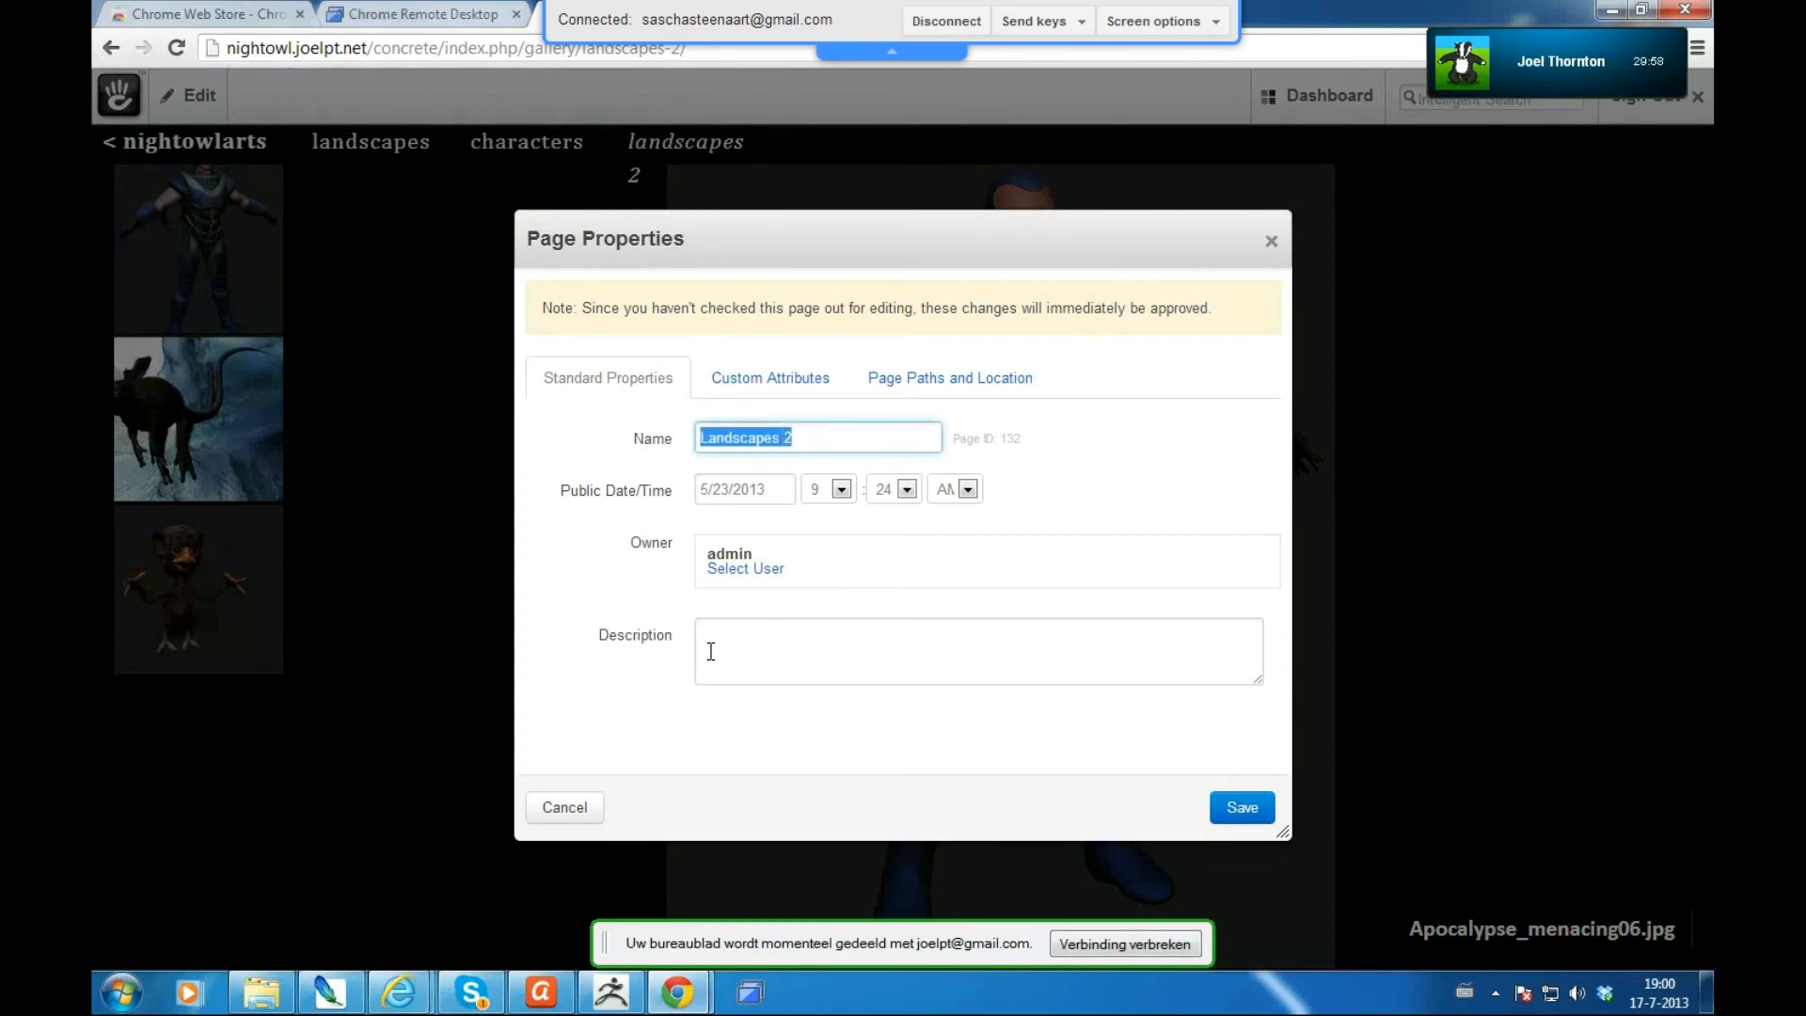
{"action": "type", "text": "Tutorial"}
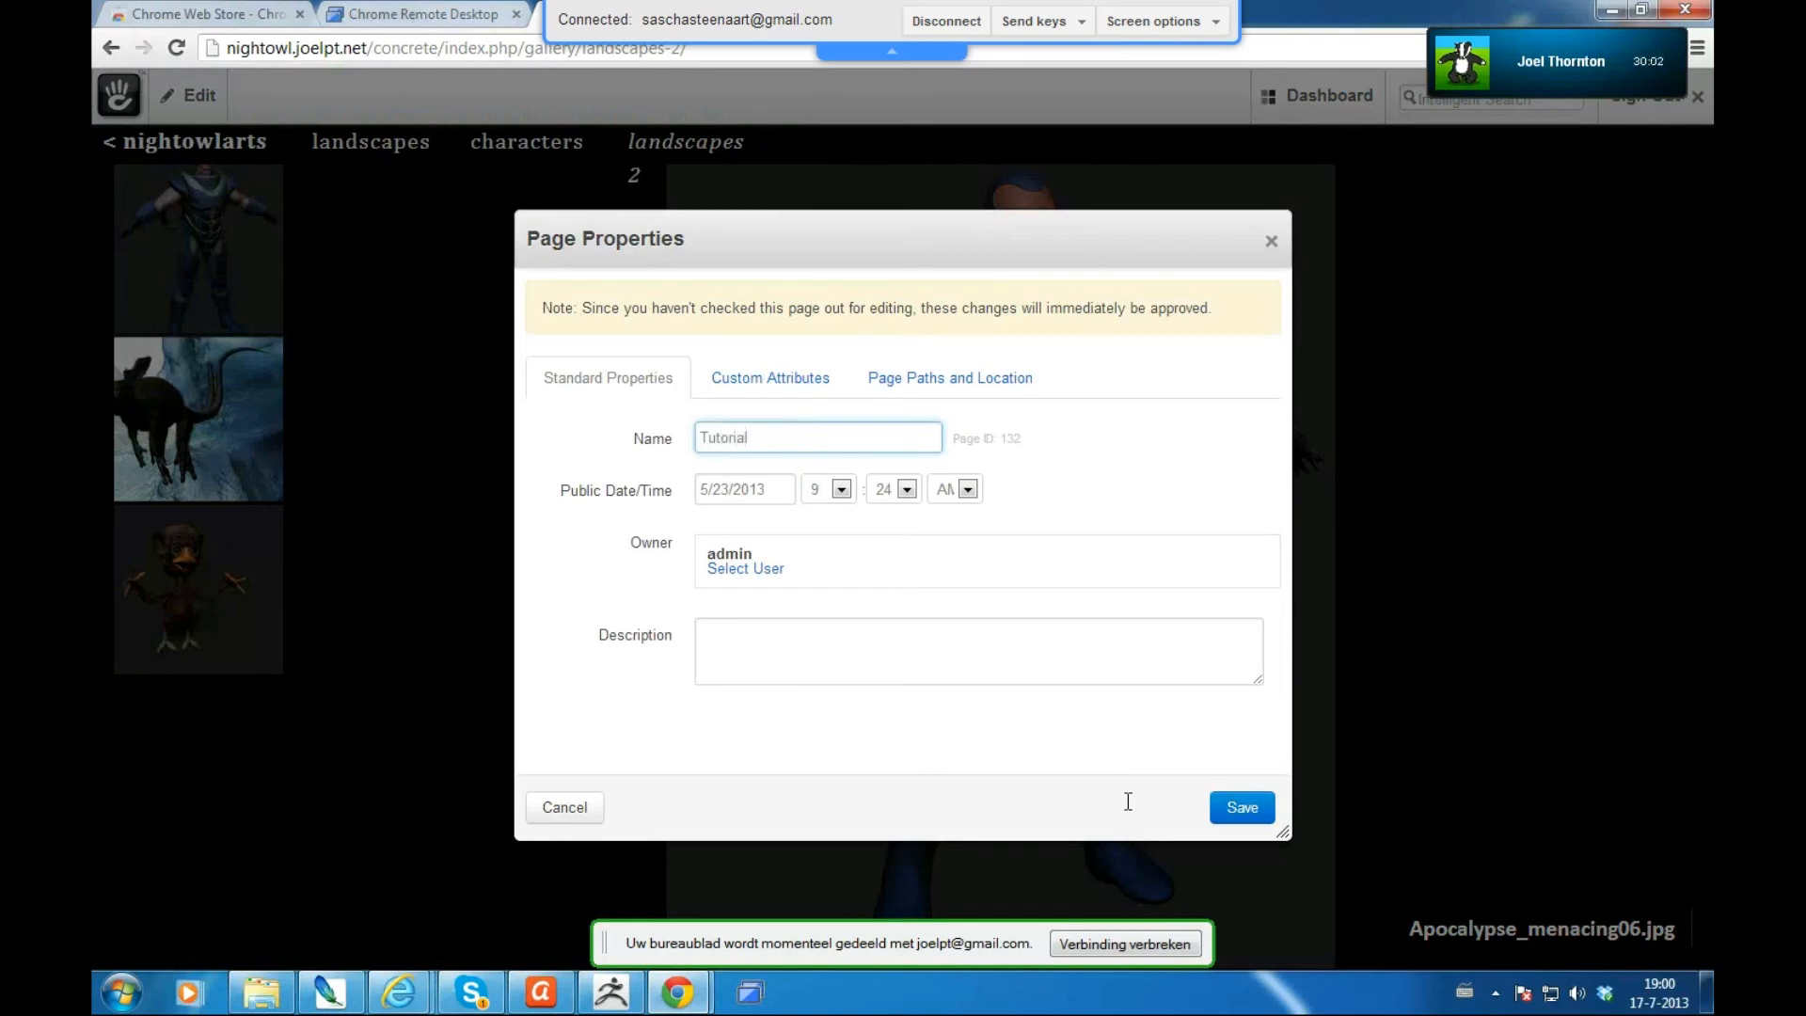
{"action": "left_click", "coordinate": [1244, 811]}
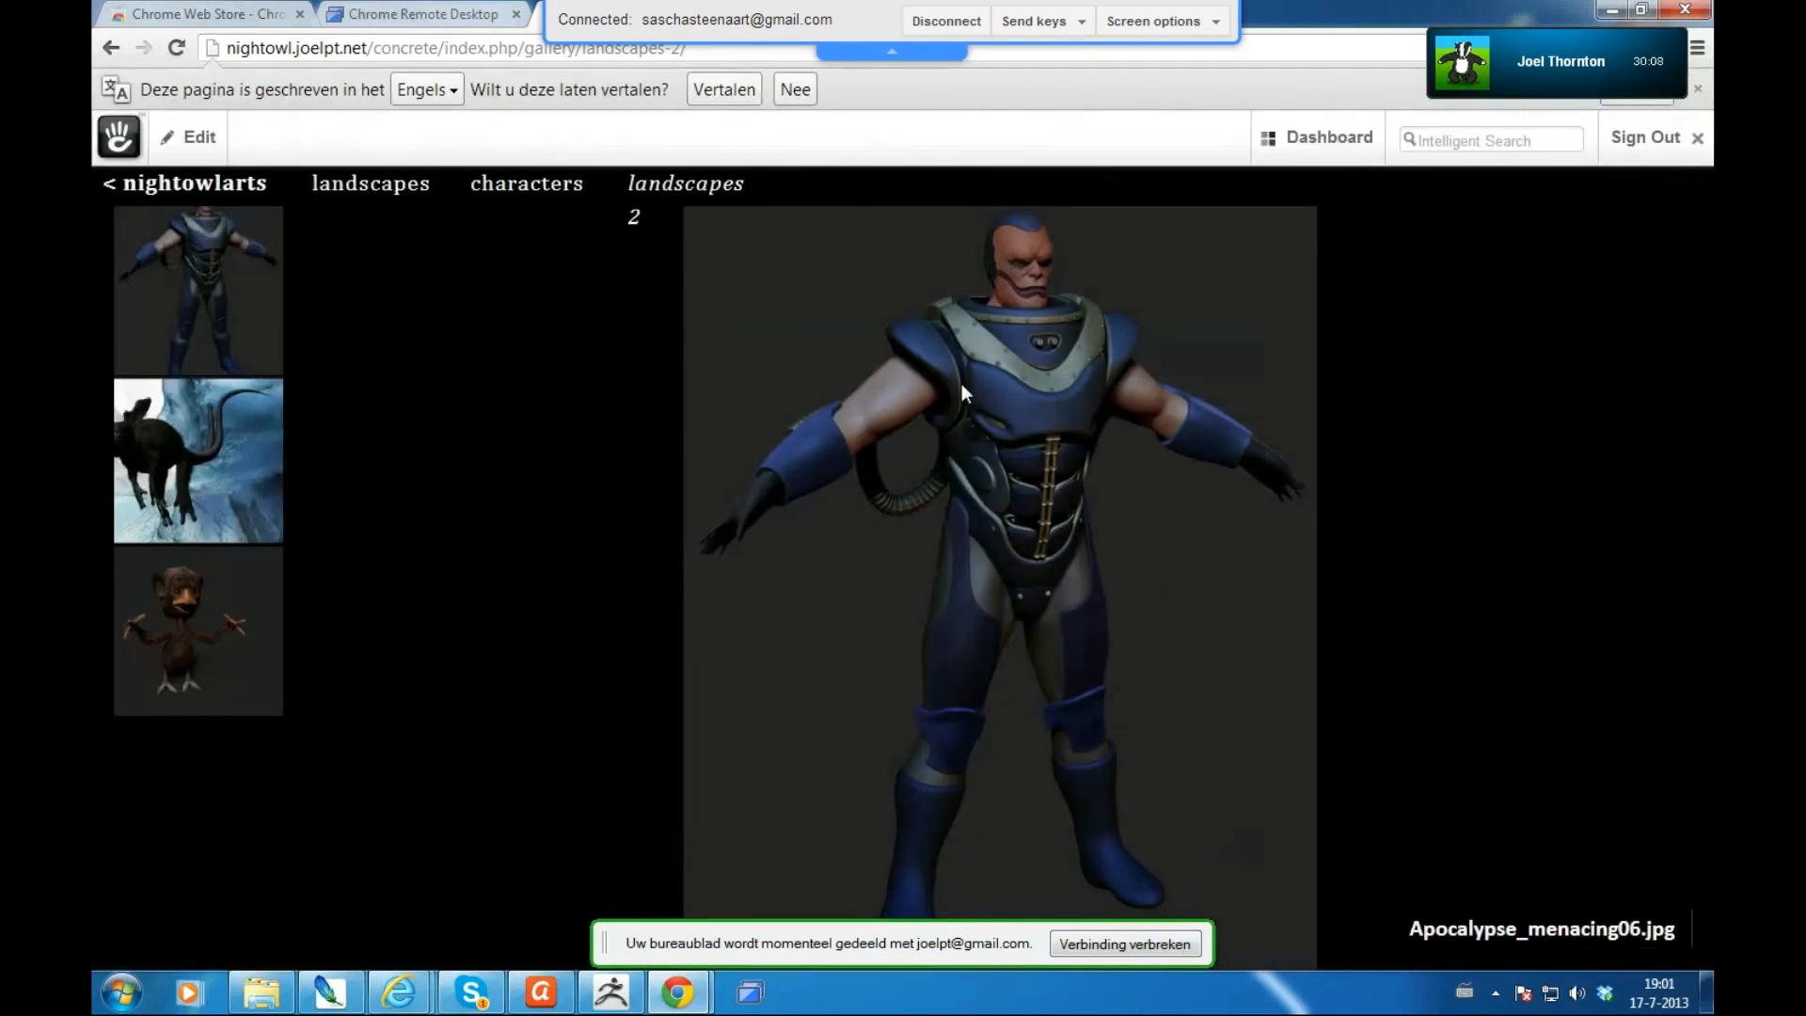
{"action": "mouse_move", "coordinate": [693, 189]}
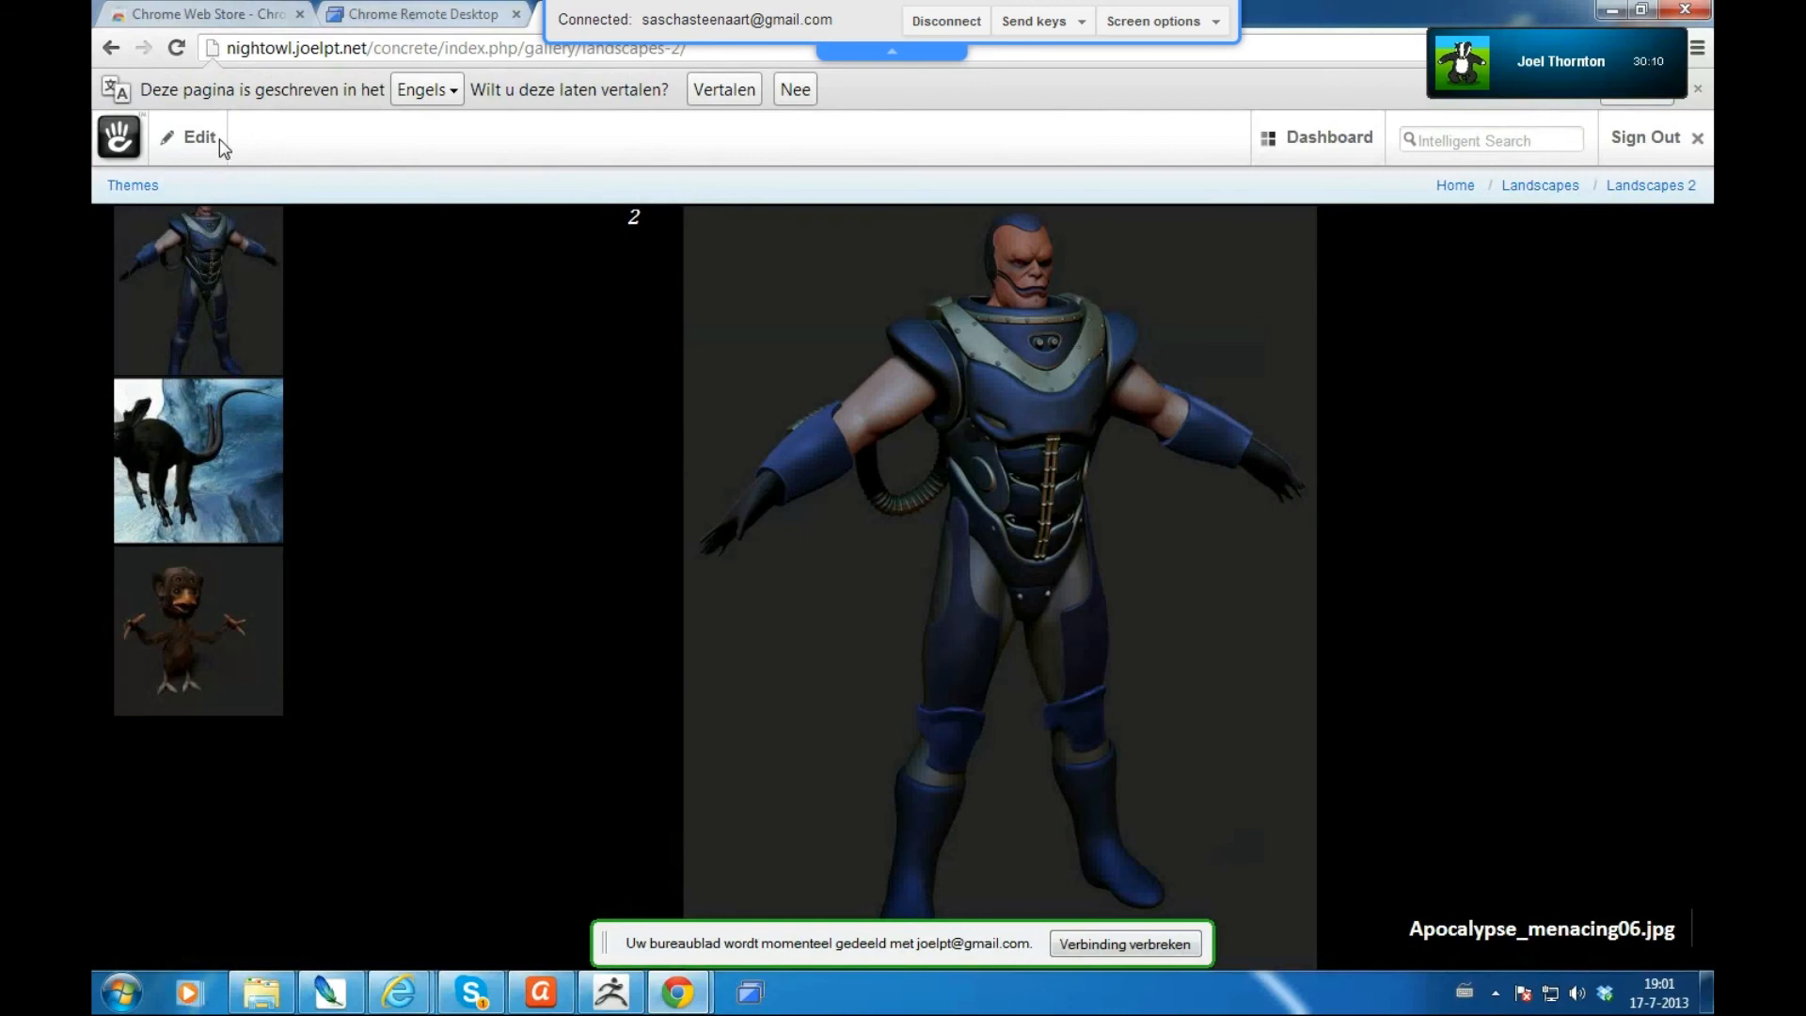
{"action": "mouse_move", "coordinate": [208, 139]}
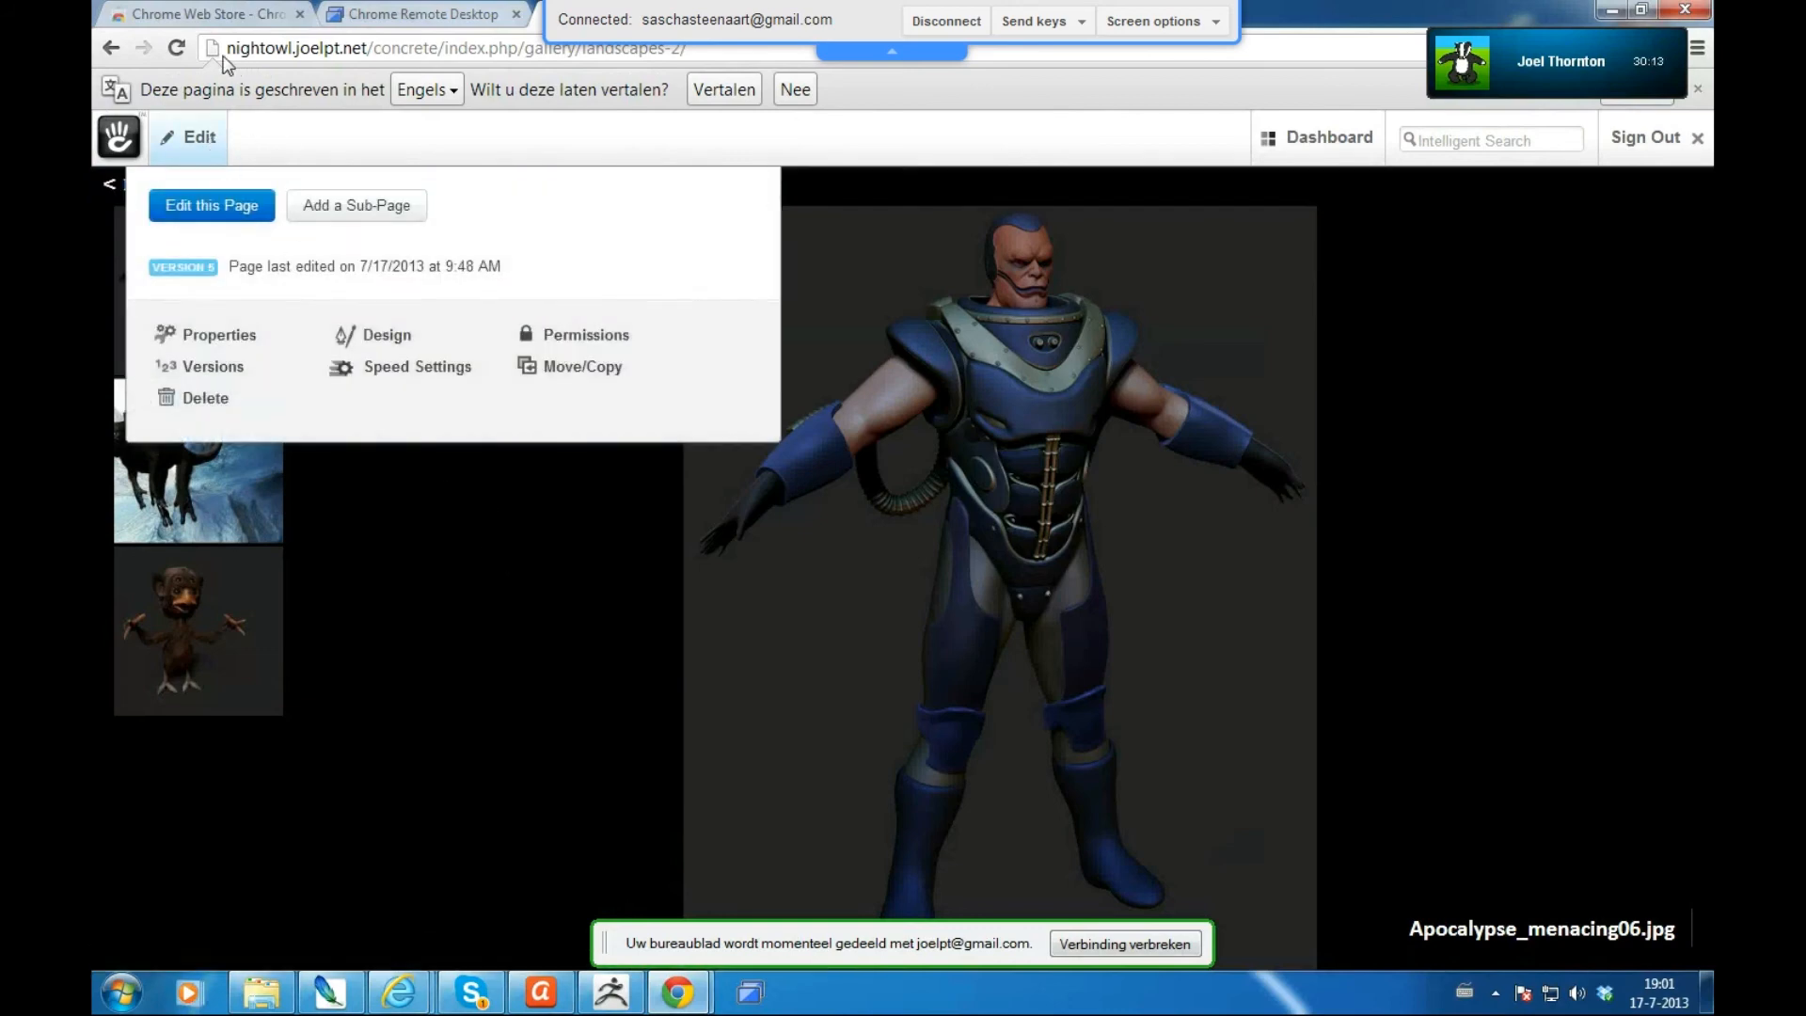
{"action": "left_click", "coordinate": [176, 47]}
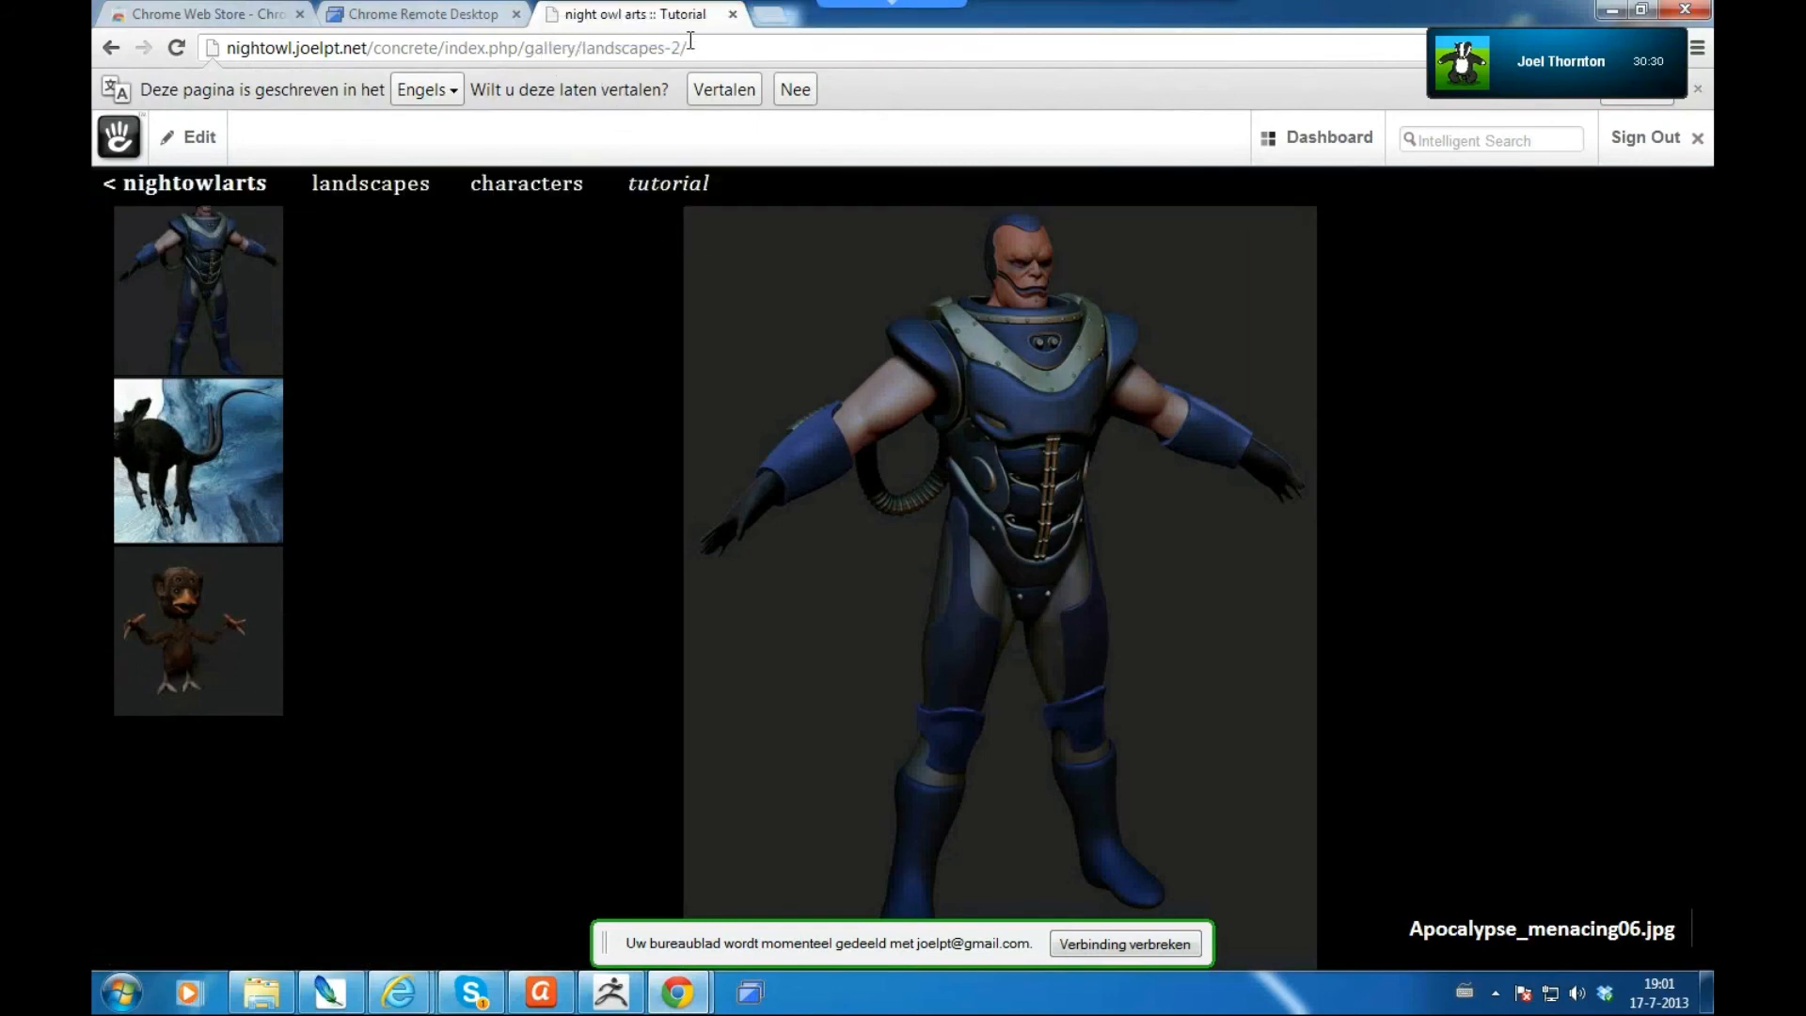
- Change the Tutorial page's URL slug from landscapes-2 to tutorial and save
{"action": "left_click", "coordinate": [198, 141]}
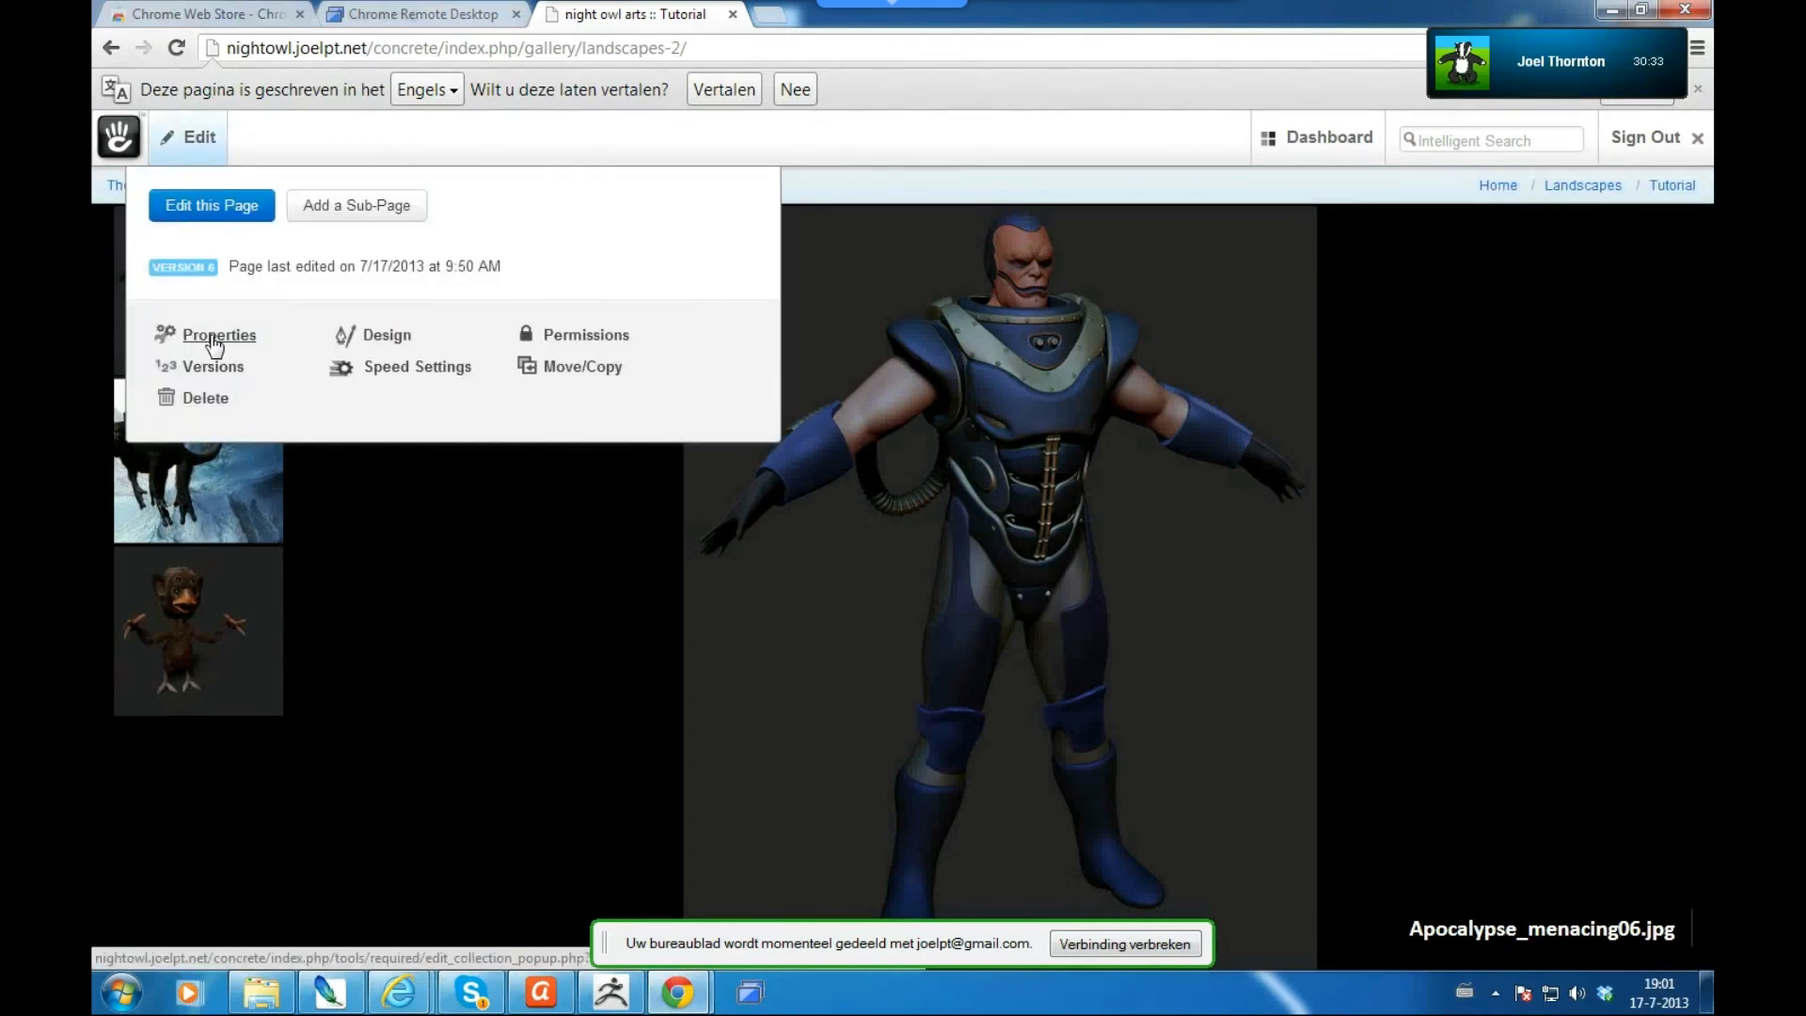
{"action": "left_click", "coordinate": [214, 340]}
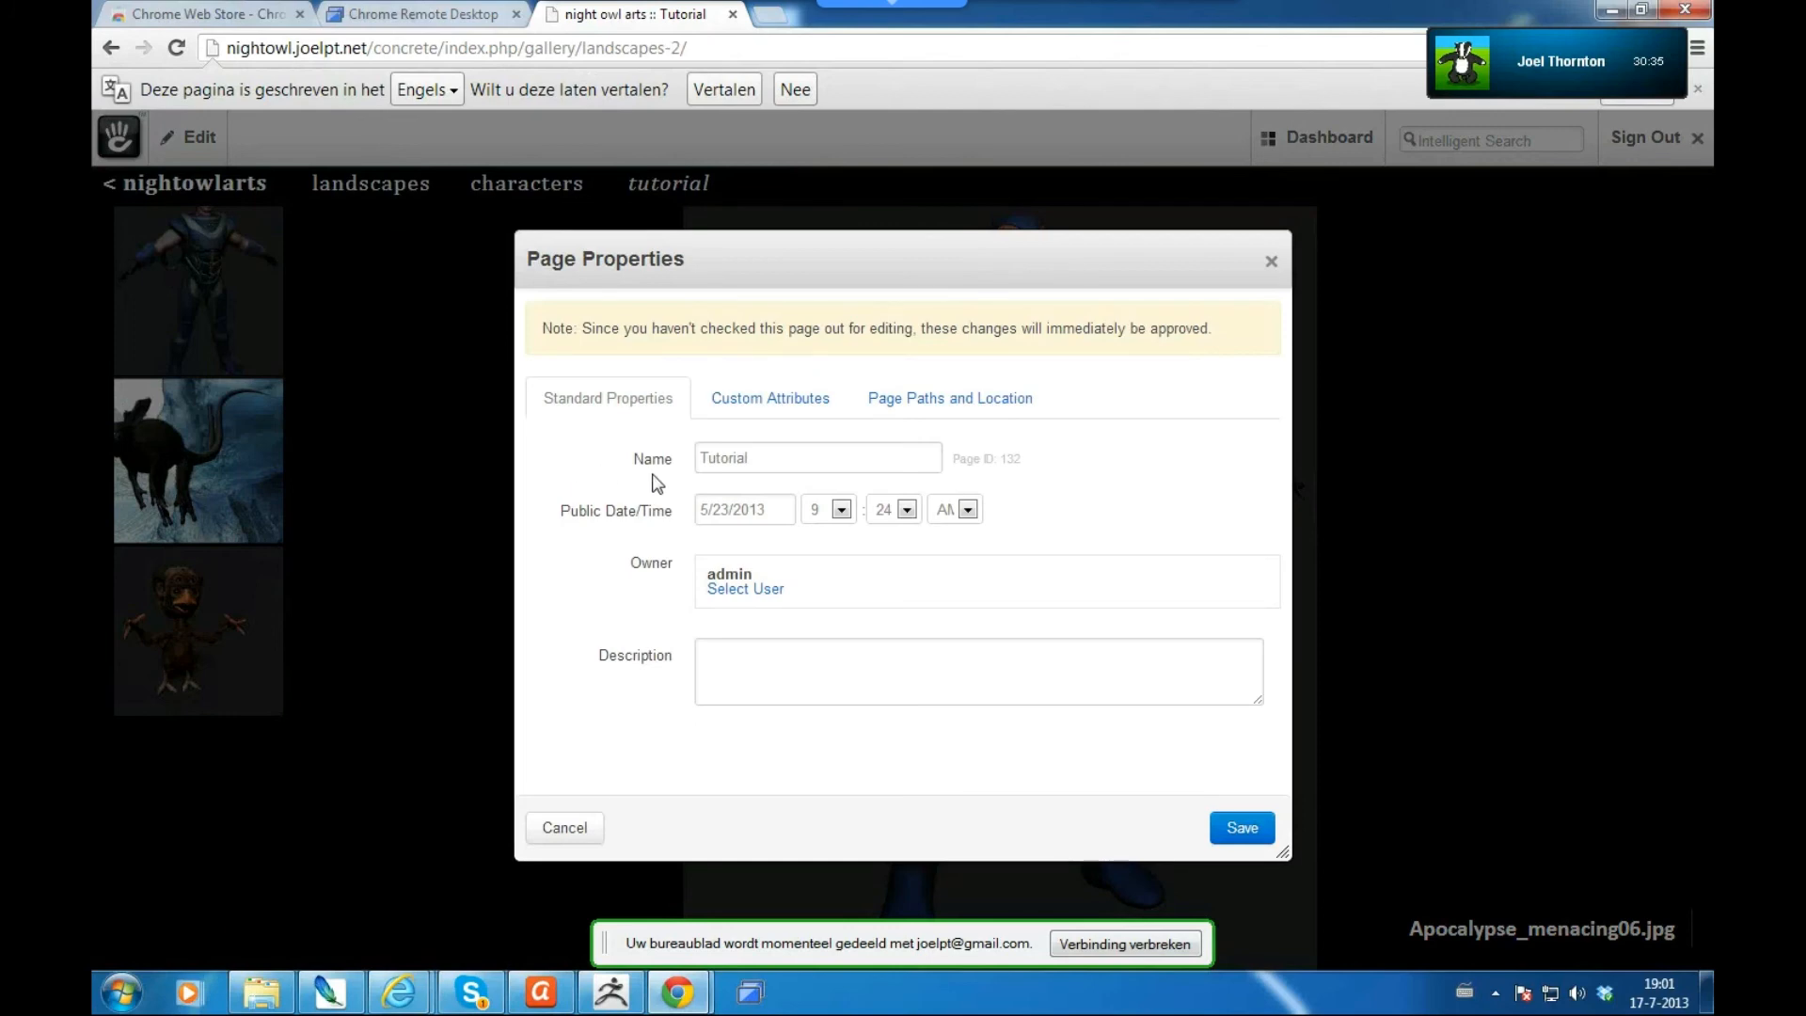
{"action": "left_click", "coordinate": [764, 458]}
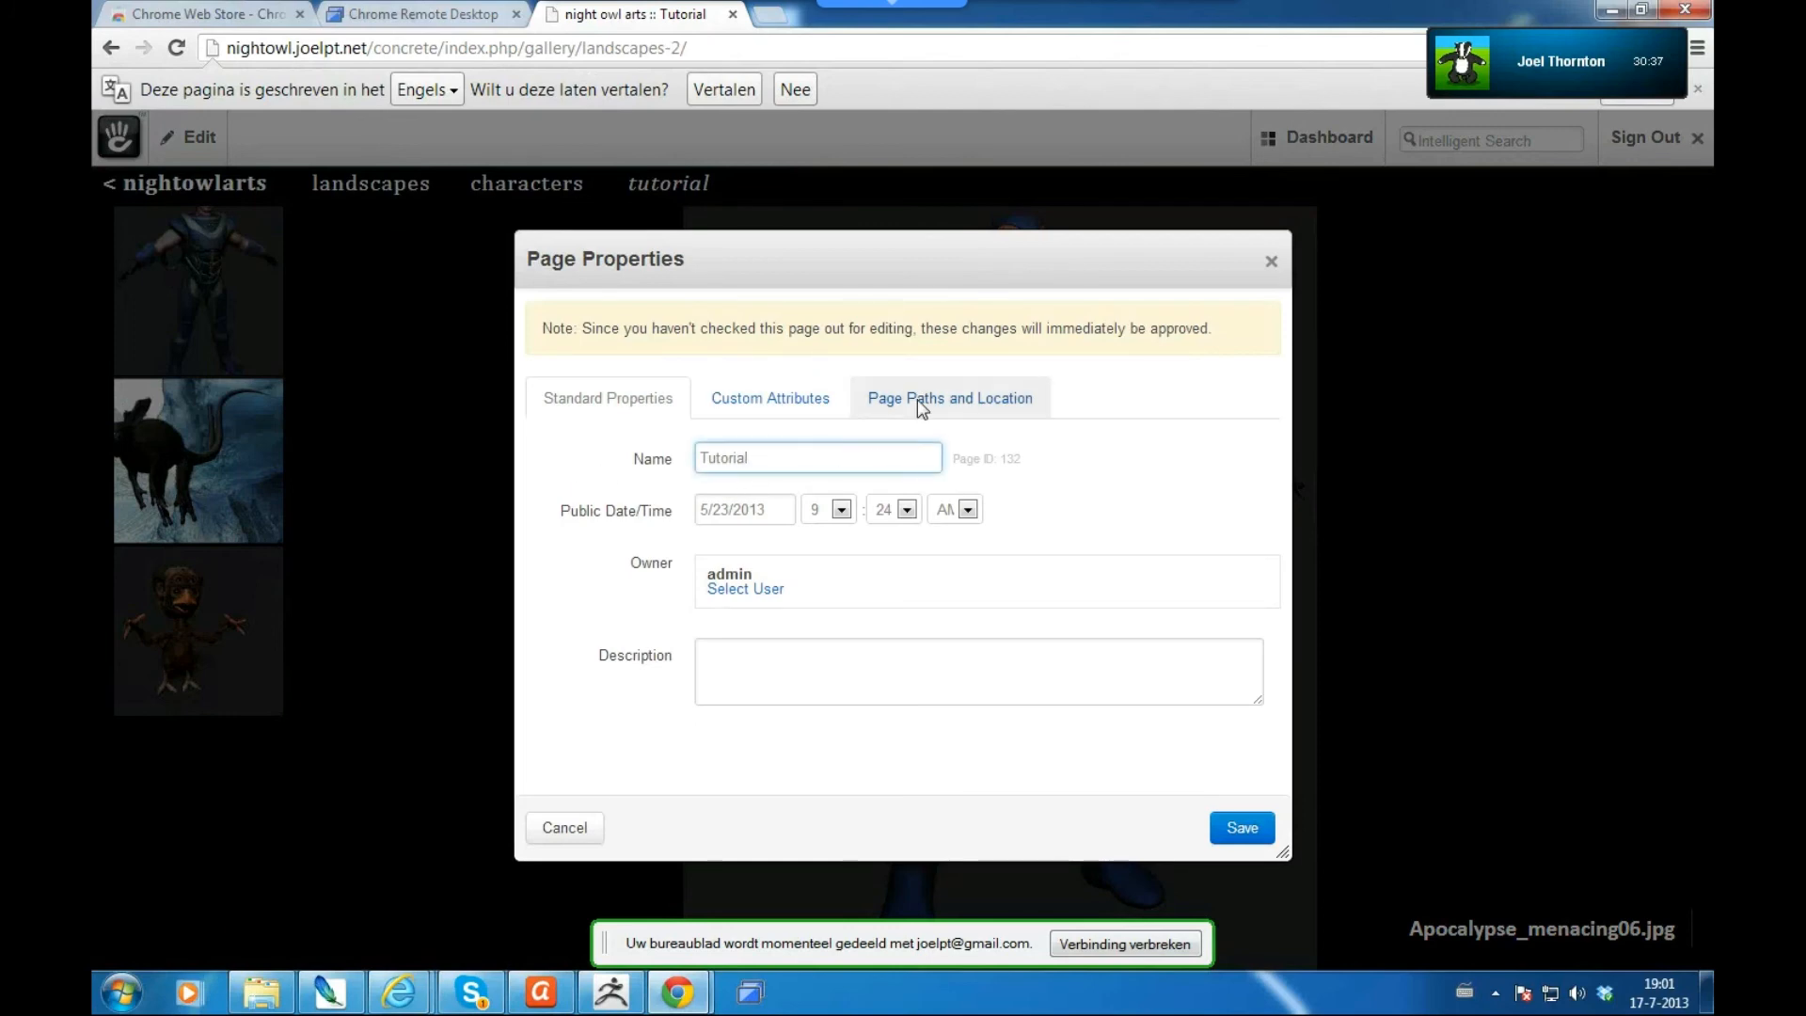
{"action": "left_click", "coordinate": [921, 411]}
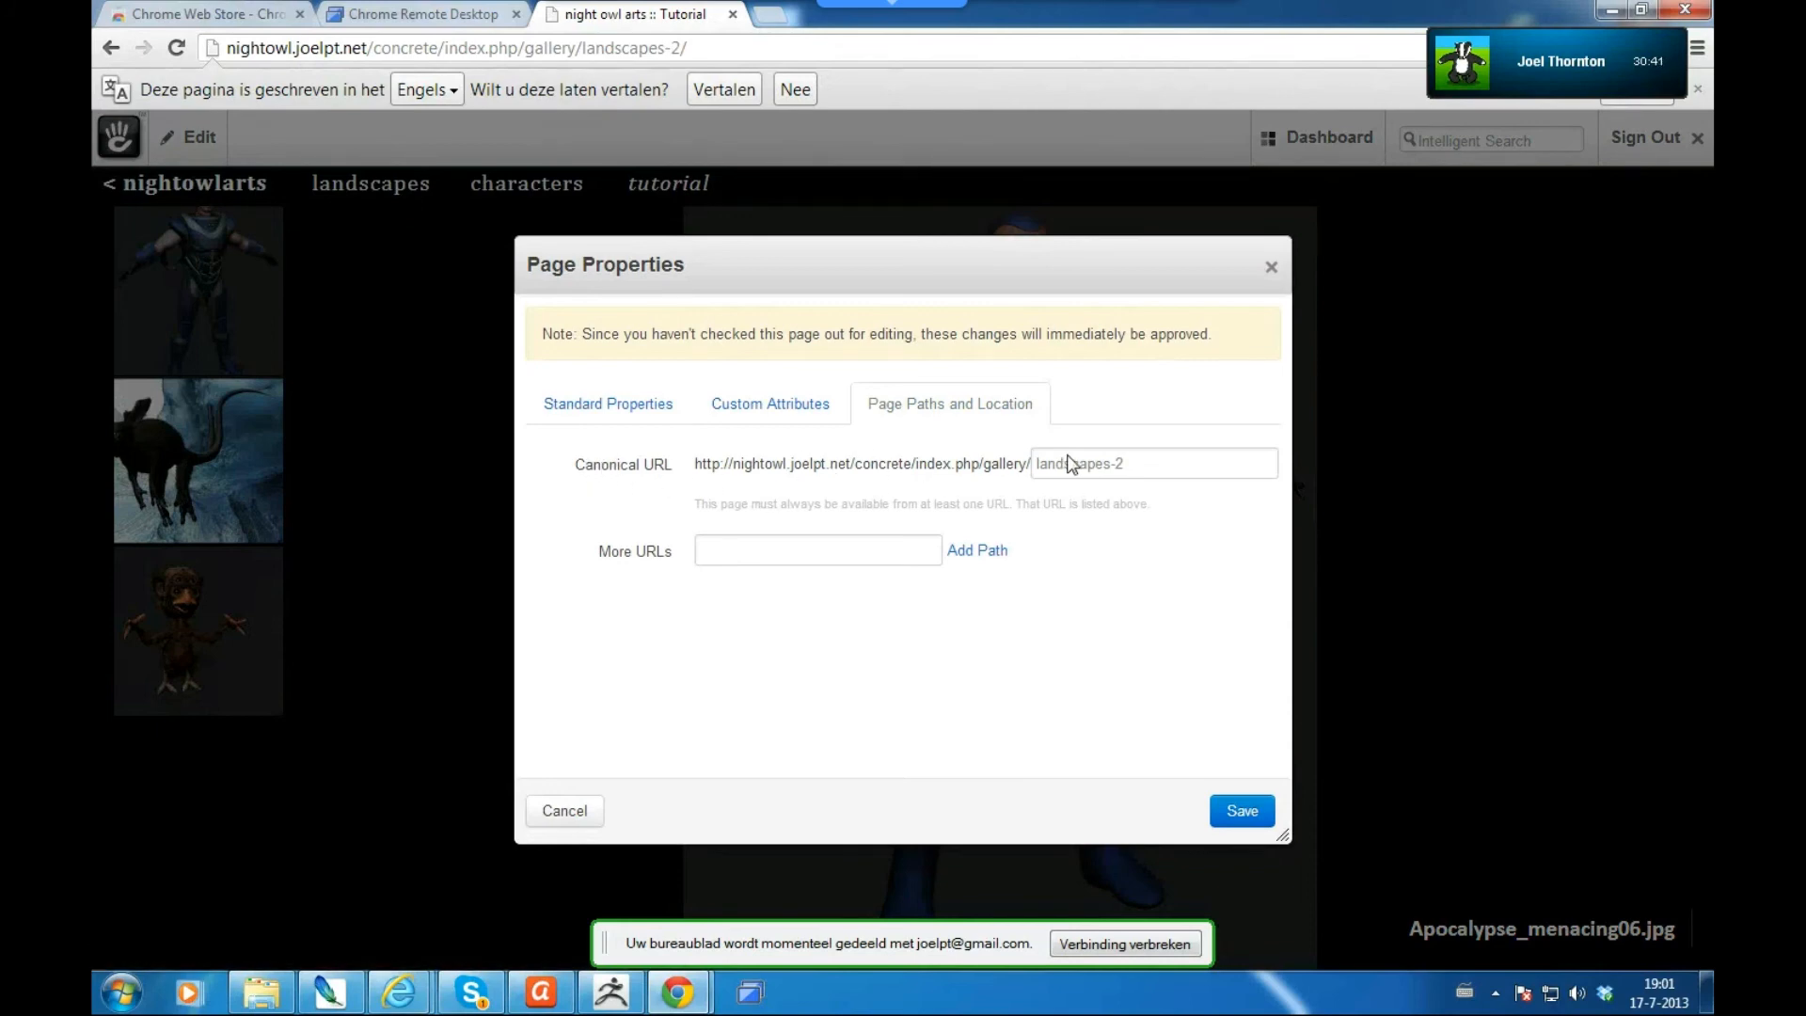
{"action": "left_click_drag", "start_coordinate": [1160, 469], "coordinate": [790, 458]}
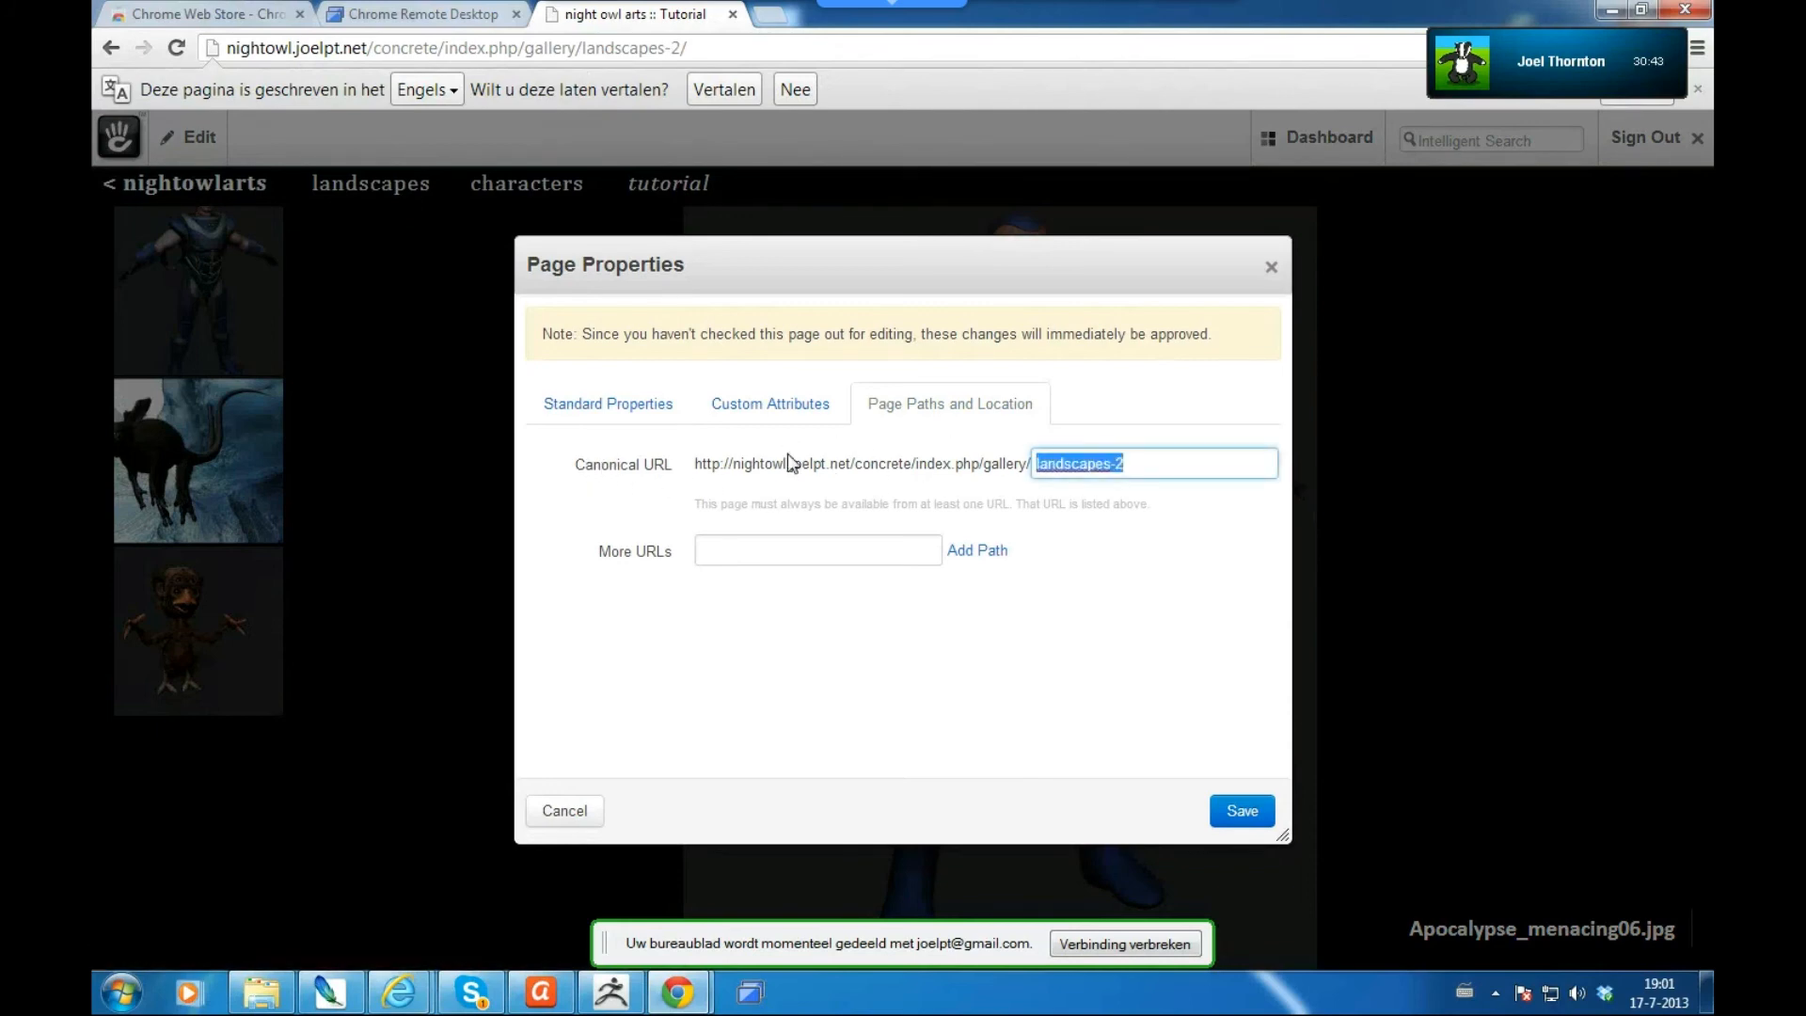
{"action": "type", "text": "tutorial"}
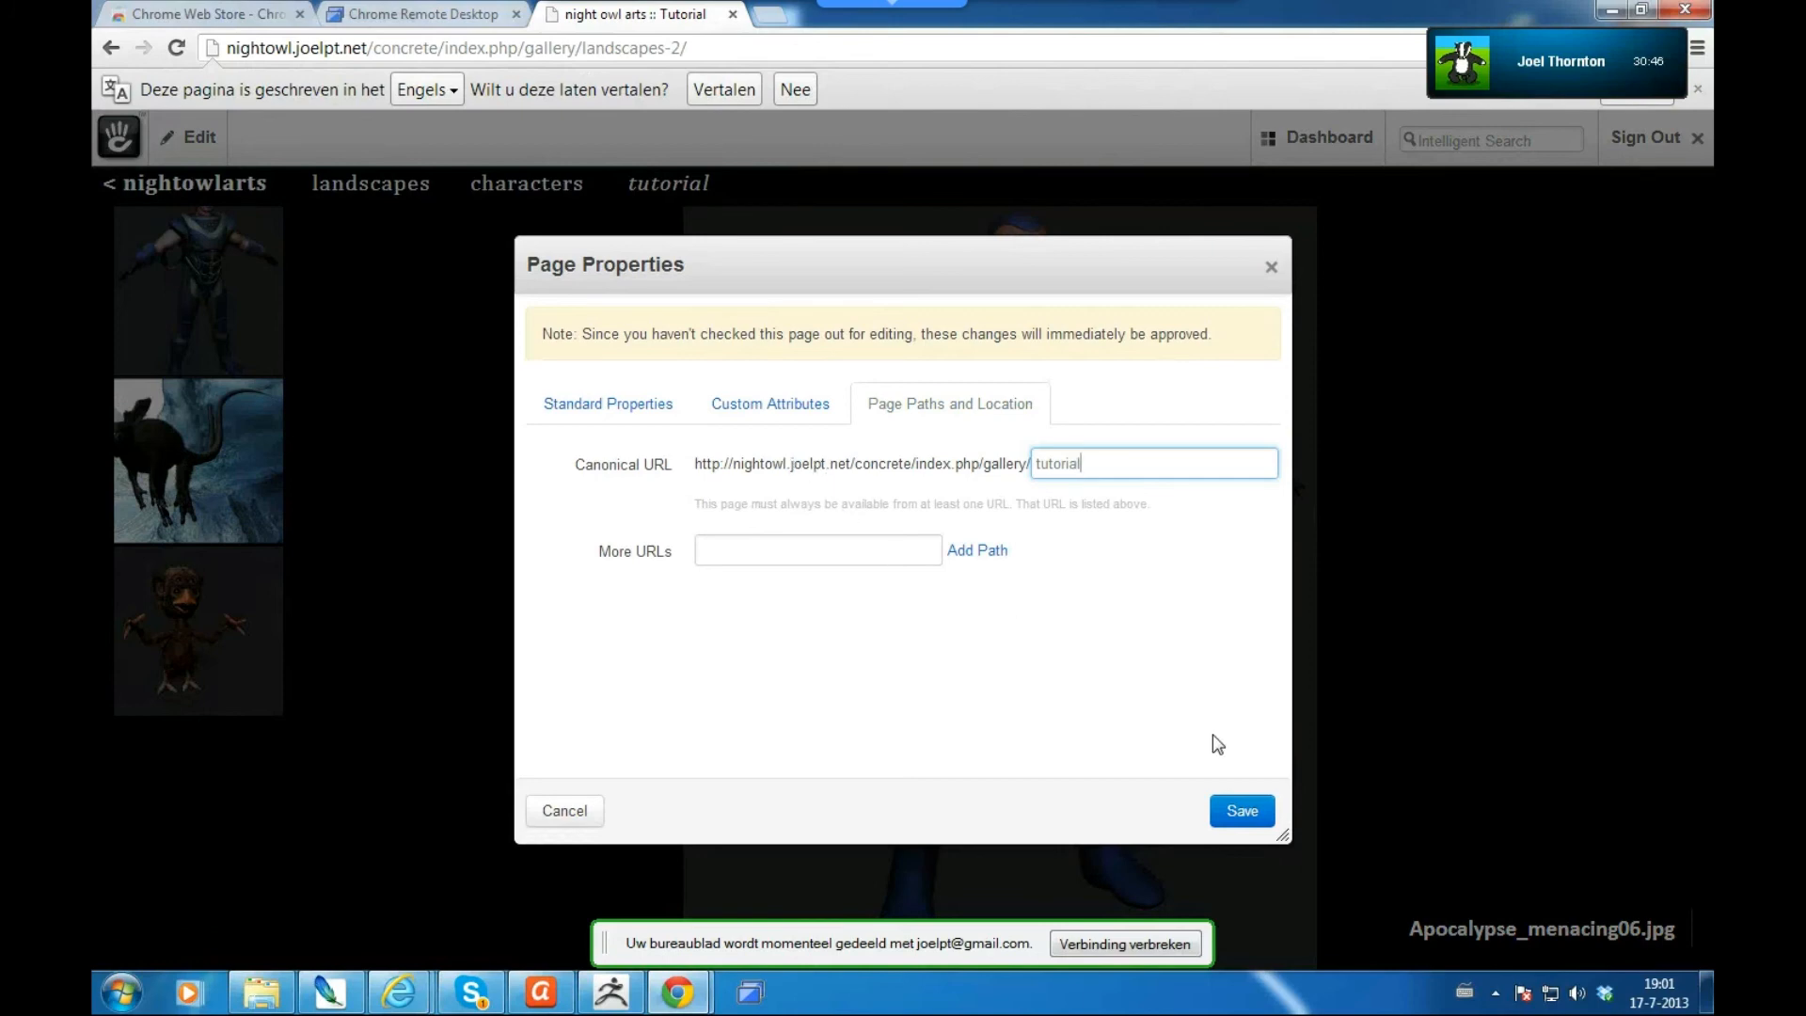
{"action": "left_click", "coordinate": [1241, 813]}
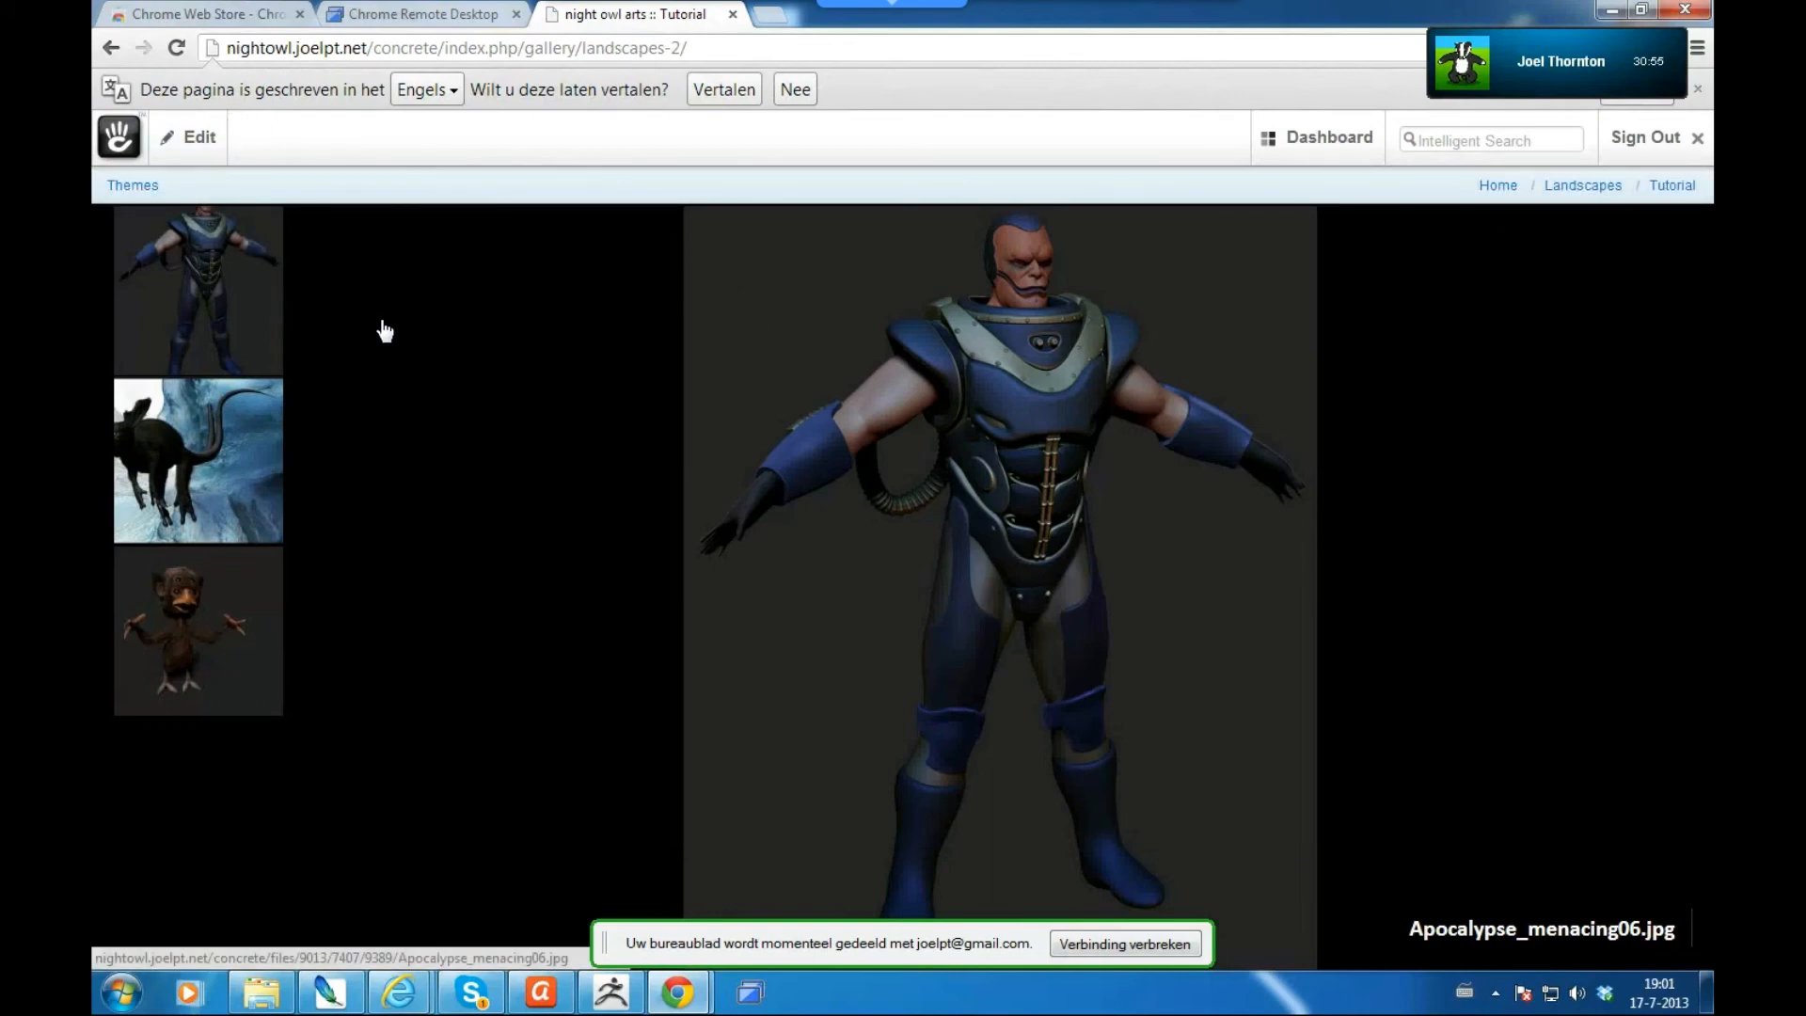
- Navigate from the nightowlarts home through gallery to the tutorial page
{"action": "left_click", "coordinate": [214, 189]}
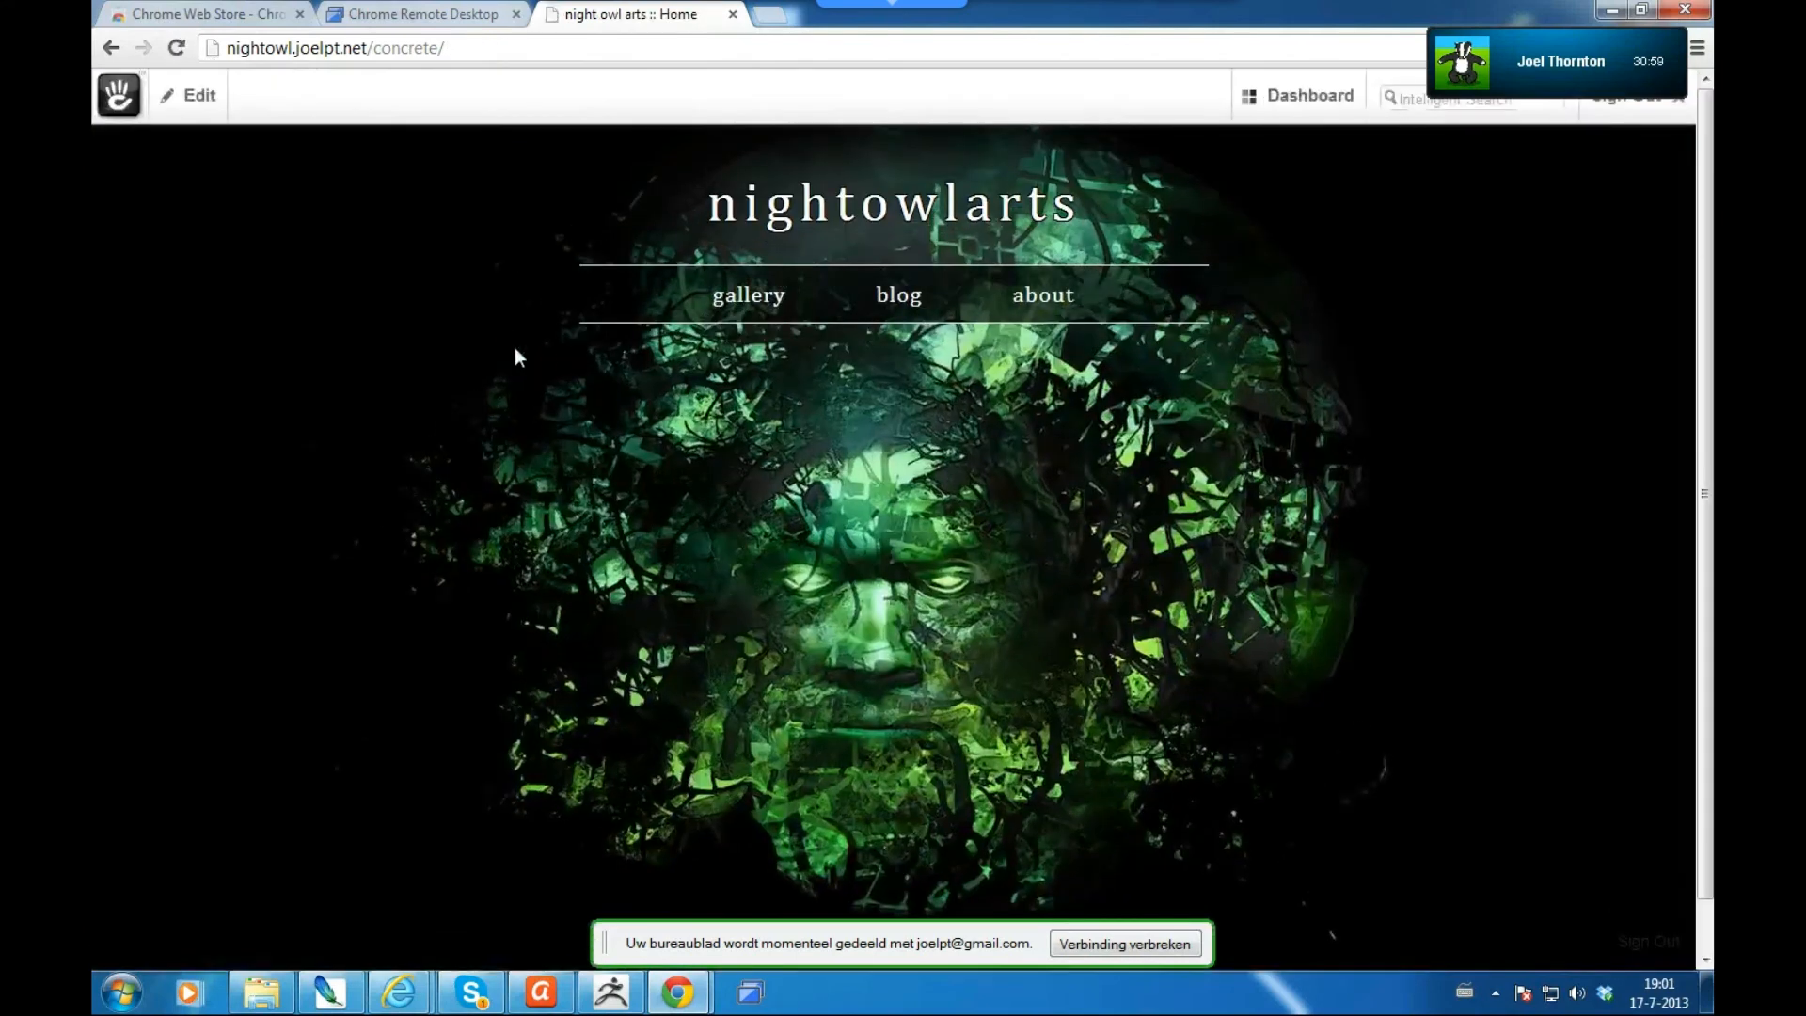
{"action": "left_click", "coordinate": [743, 298]}
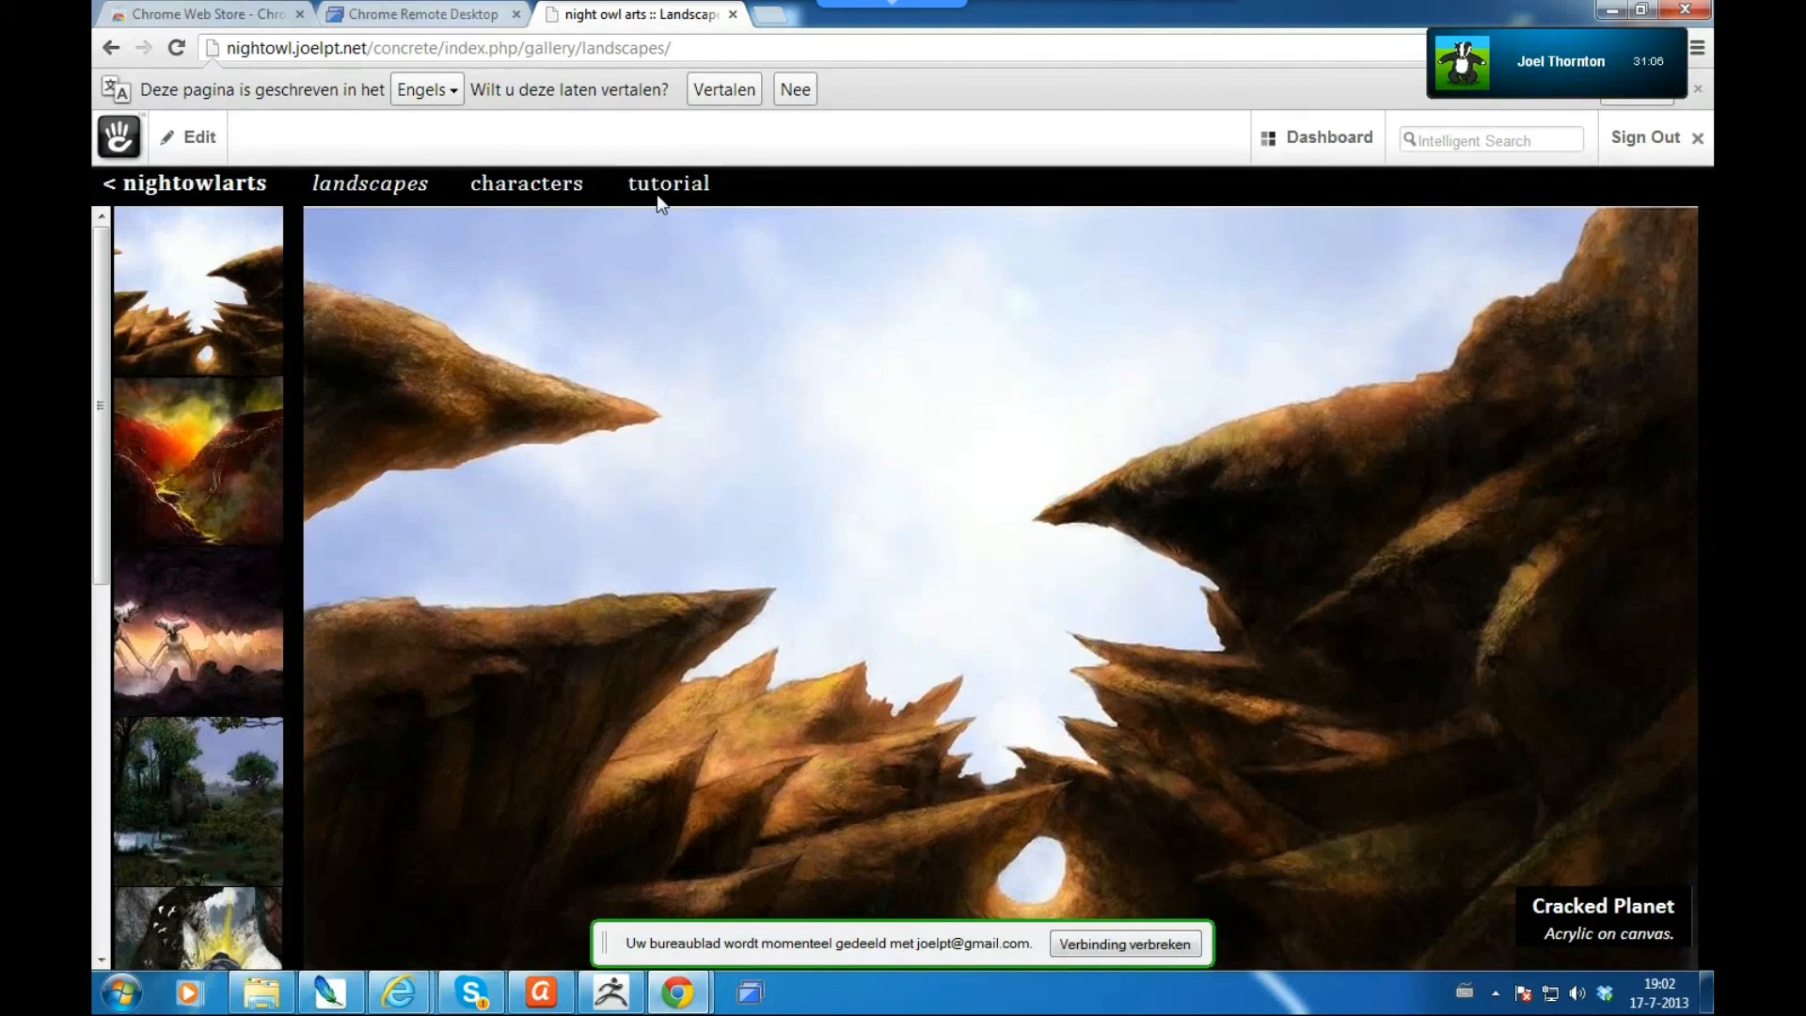
{"action": "left_click", "coordinate": [657, 194]}
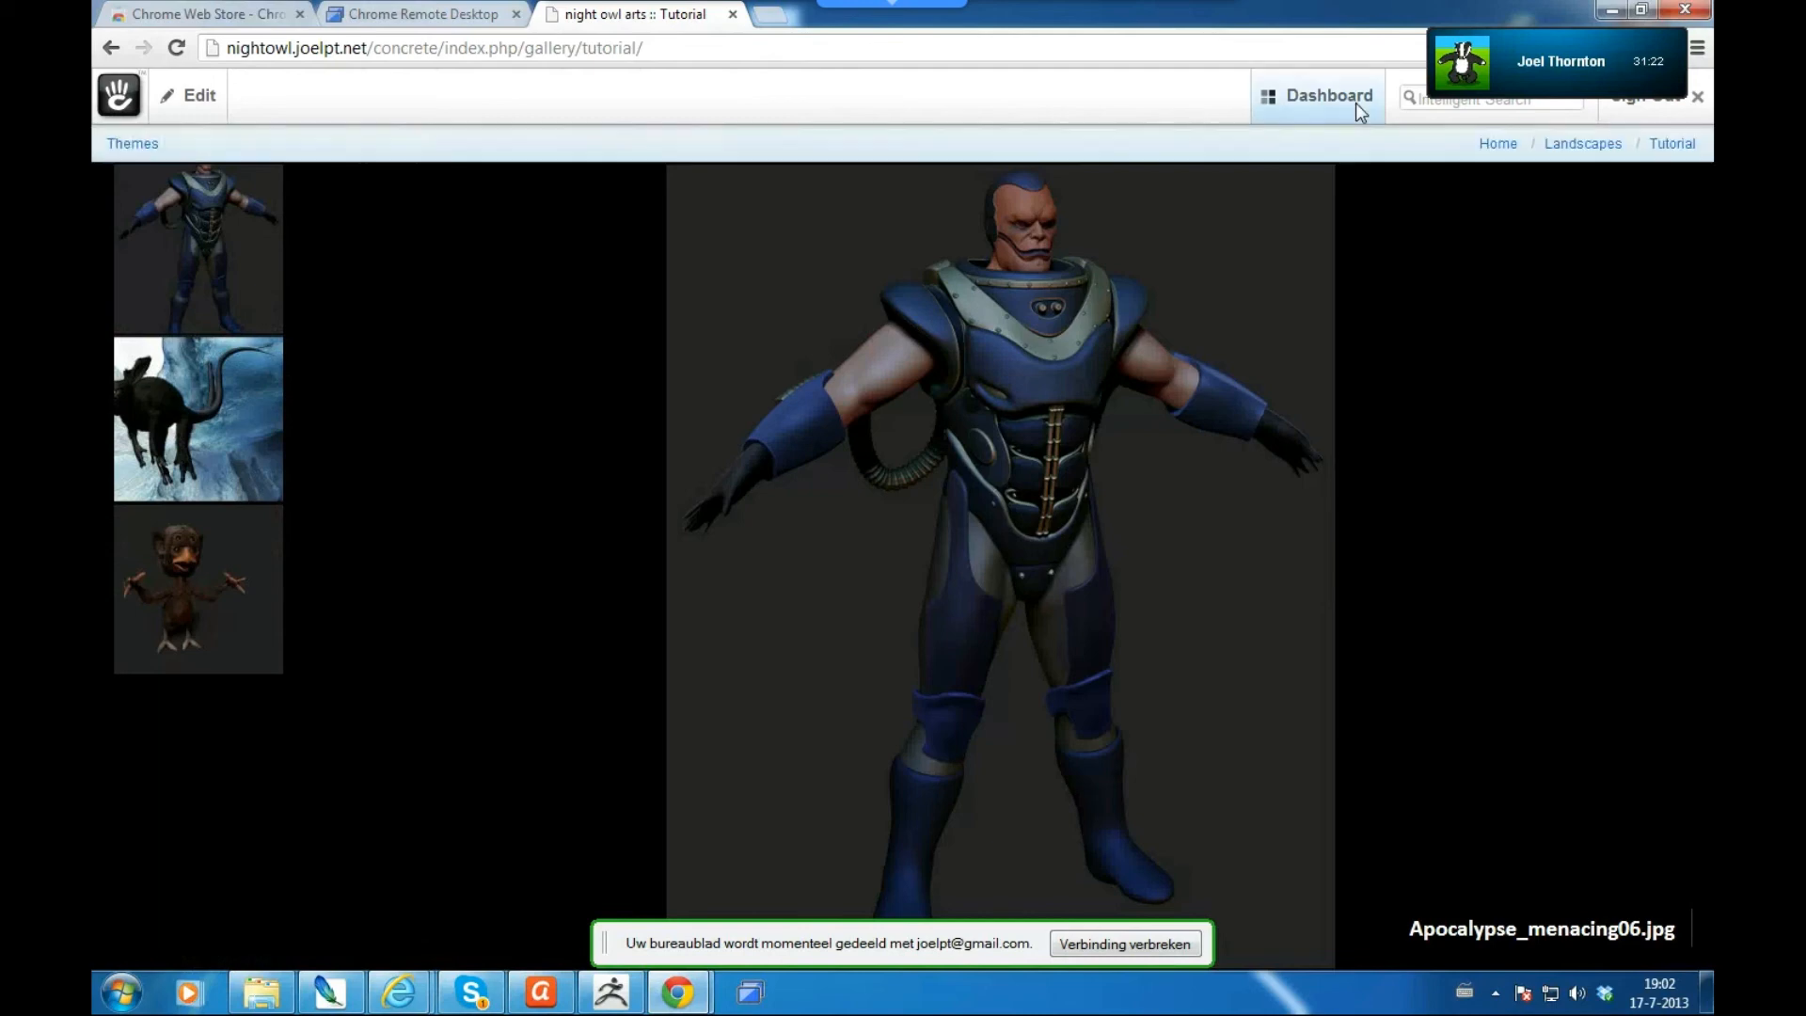
- Open the Dashboard File Manager listing tsjip.jpg, Calypee03.jpg and Apocalypse_menacing06.jpg
{"action": "mouse_move", "coordinate": [1356, 103]}
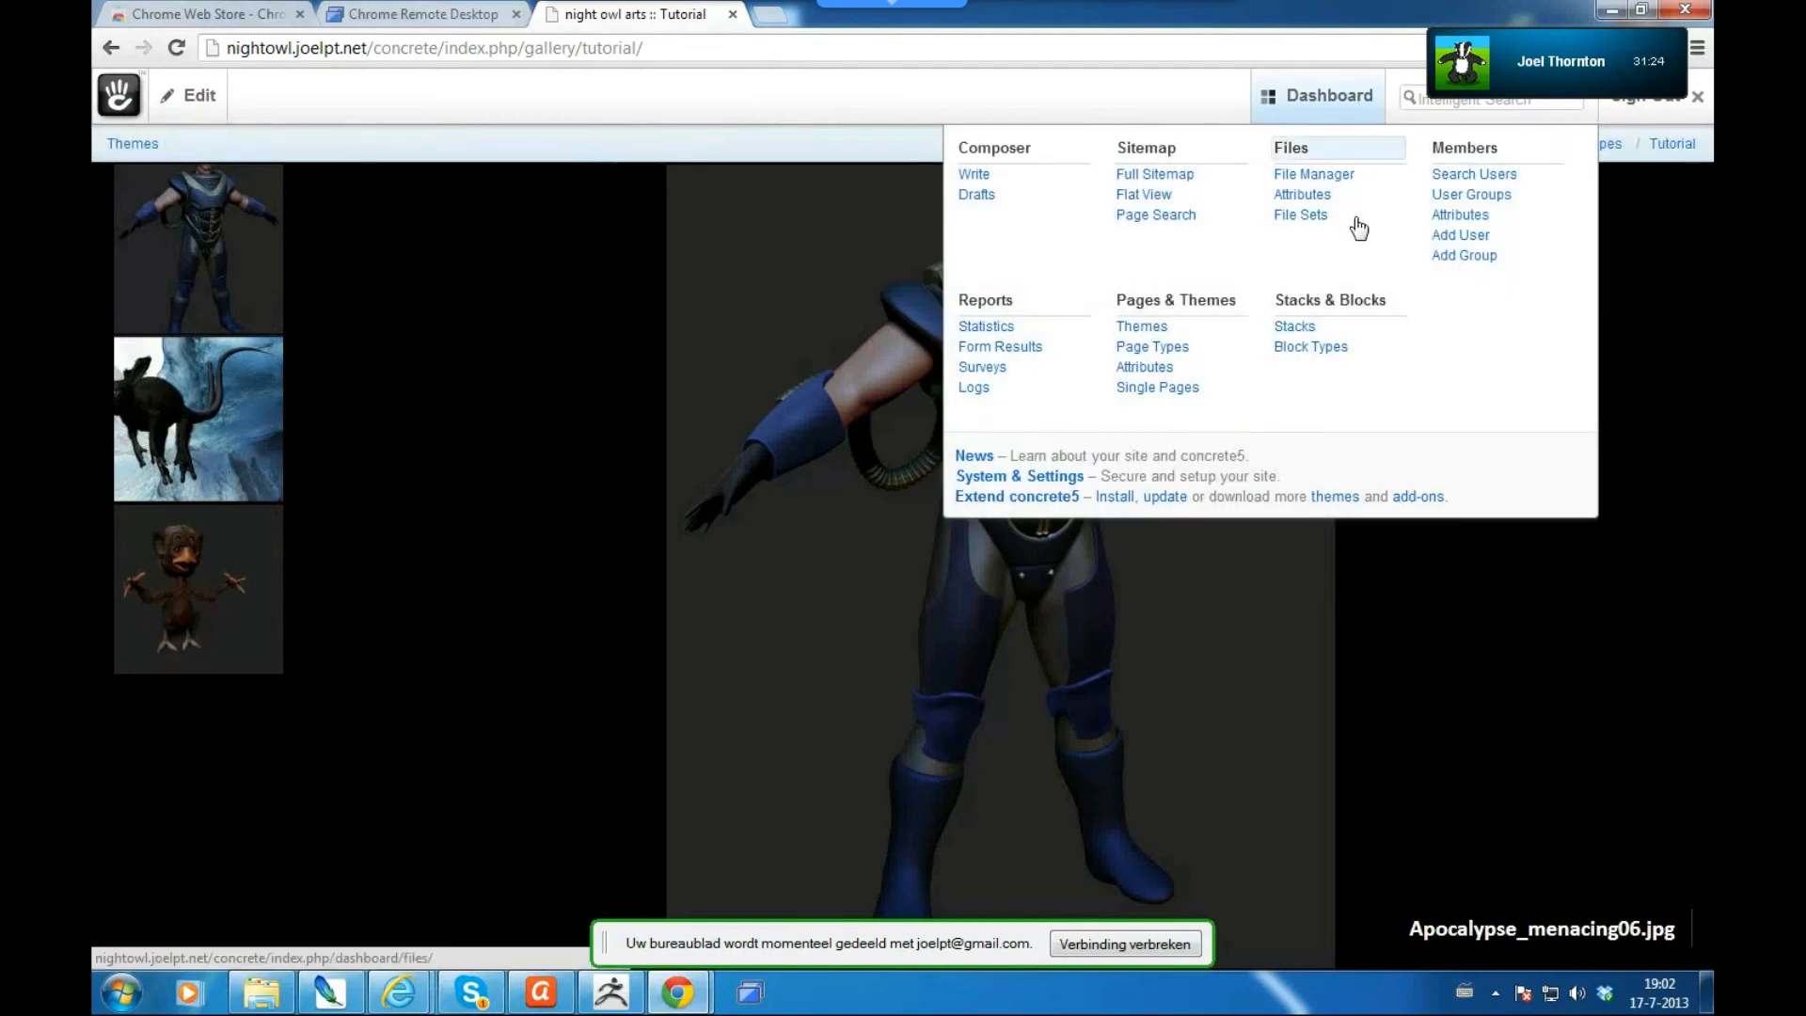
{"action": "left_click", "coordinate": [1328, 177]}
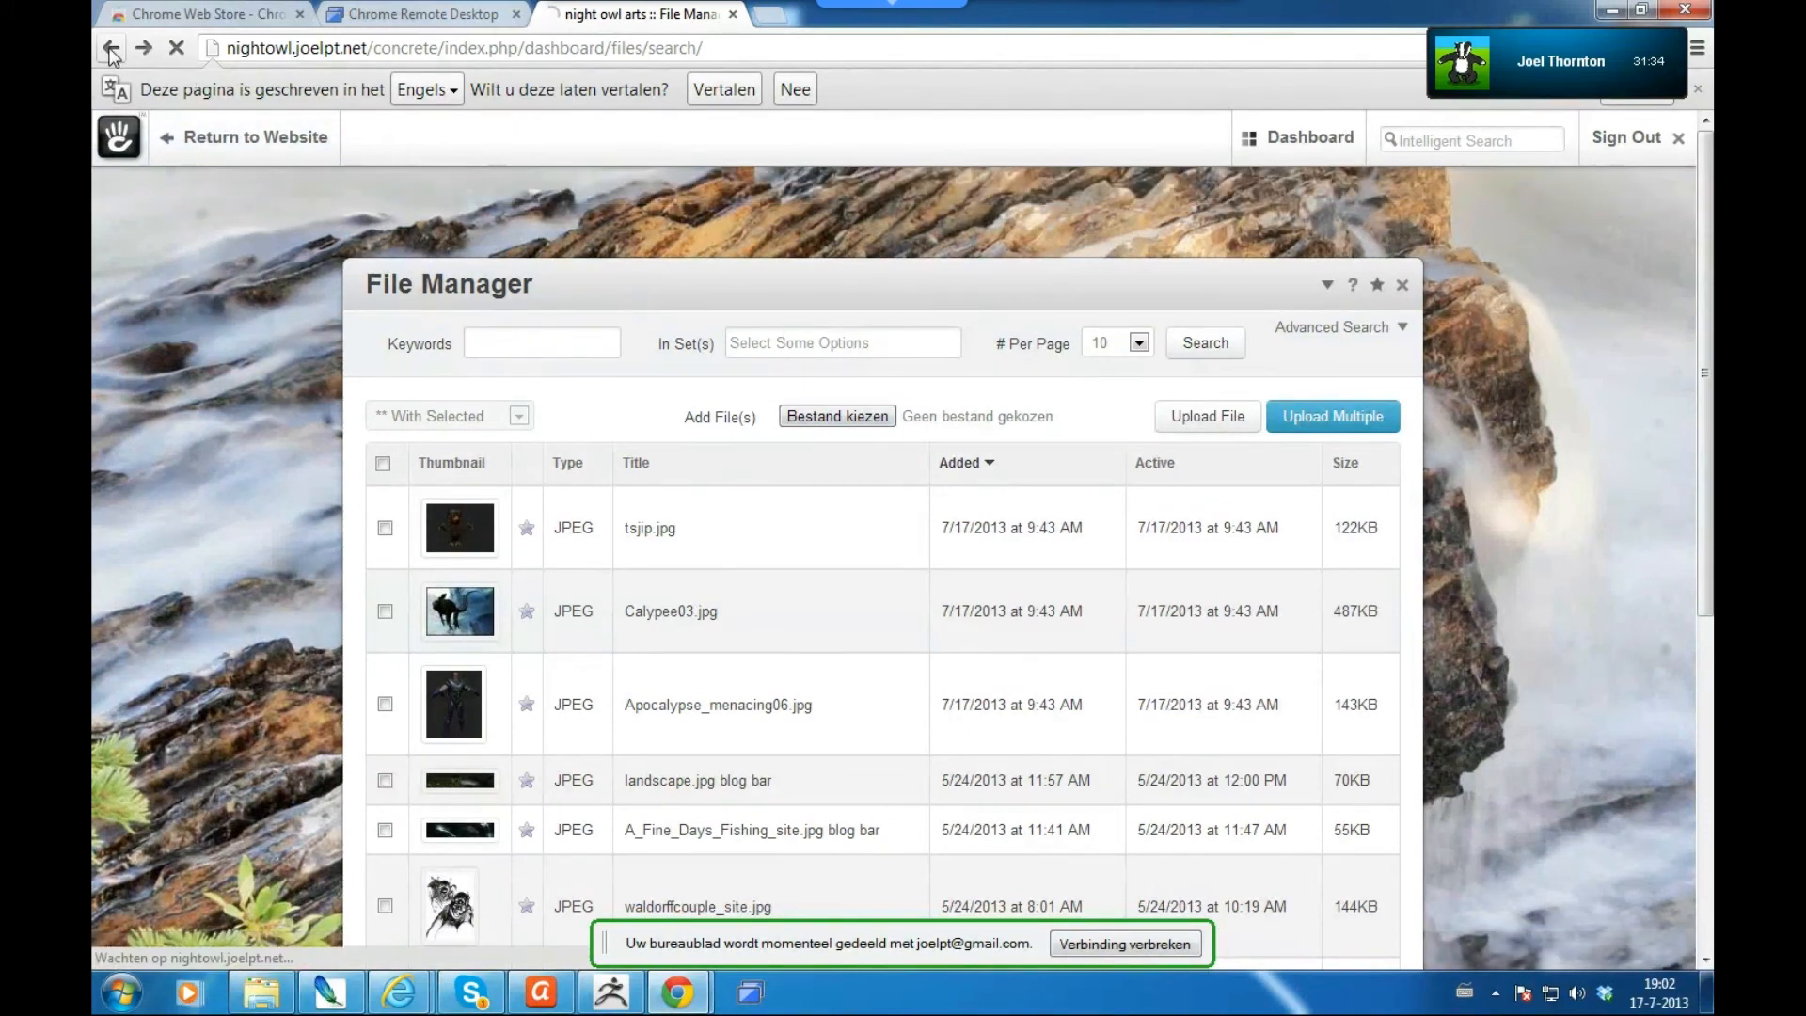
{"action": "left_click", "coordinate": [142, 49]}
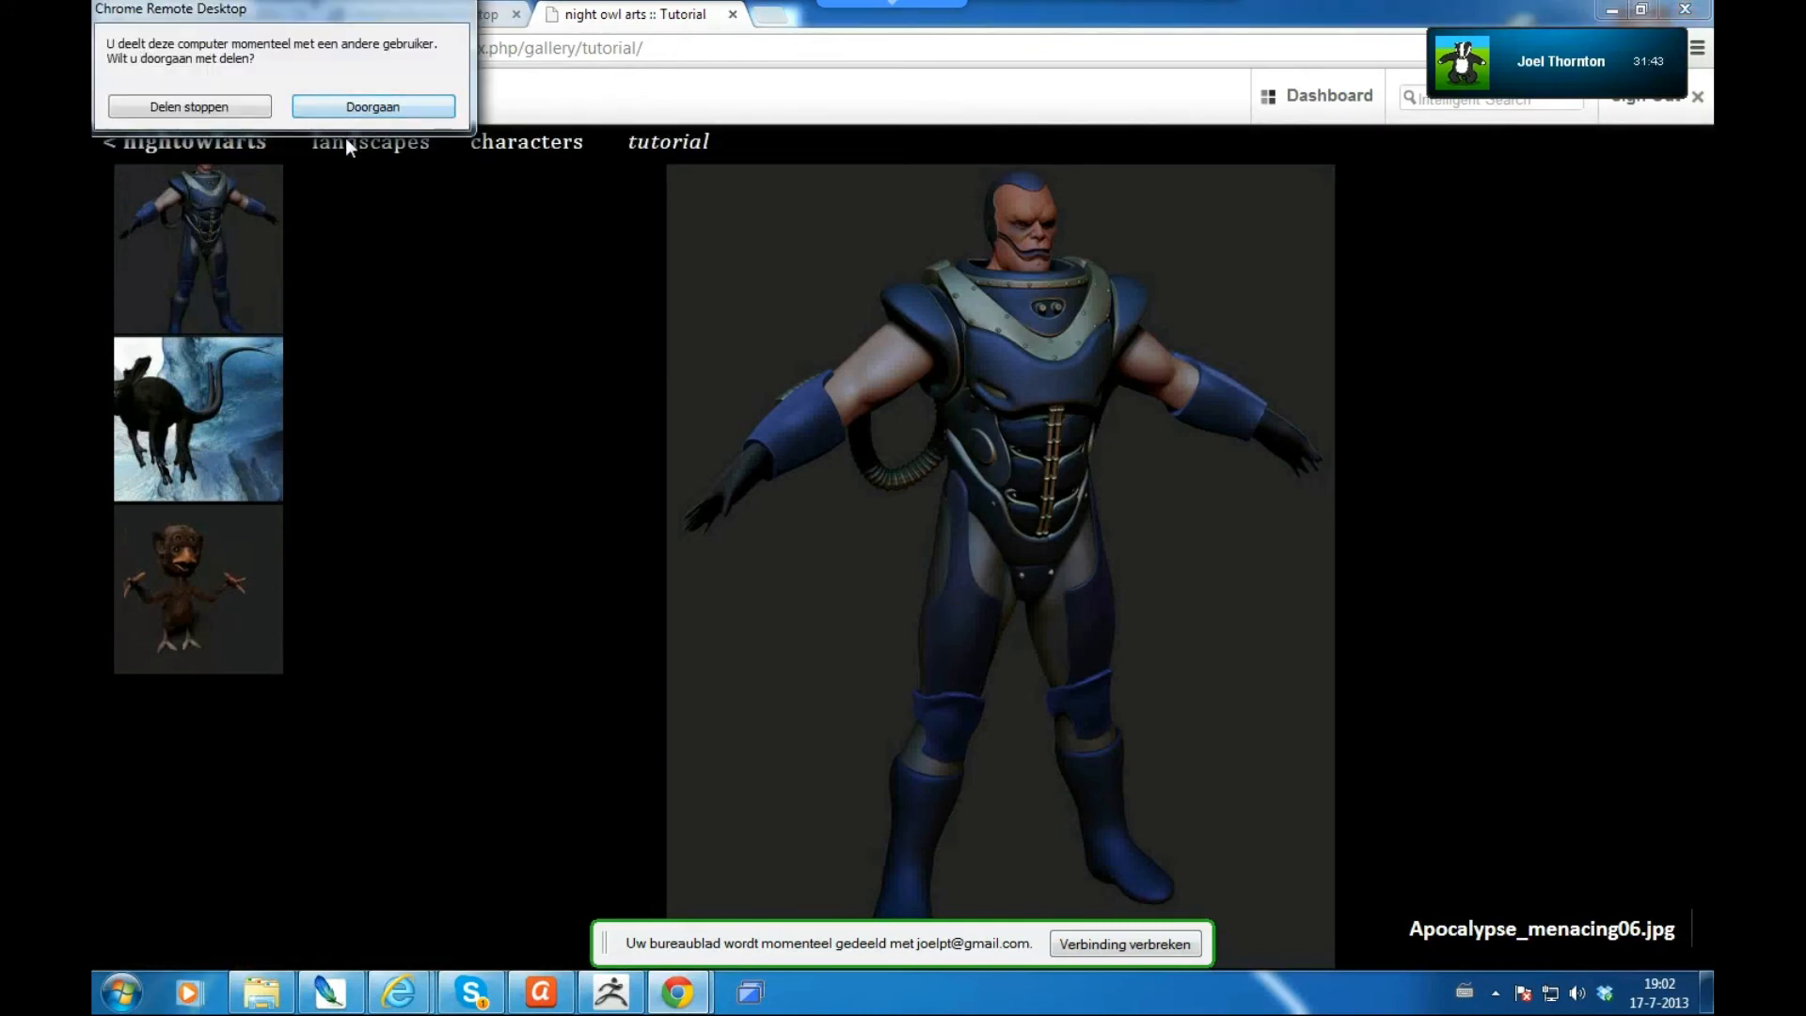
{"action": "key", "text": "Return"}
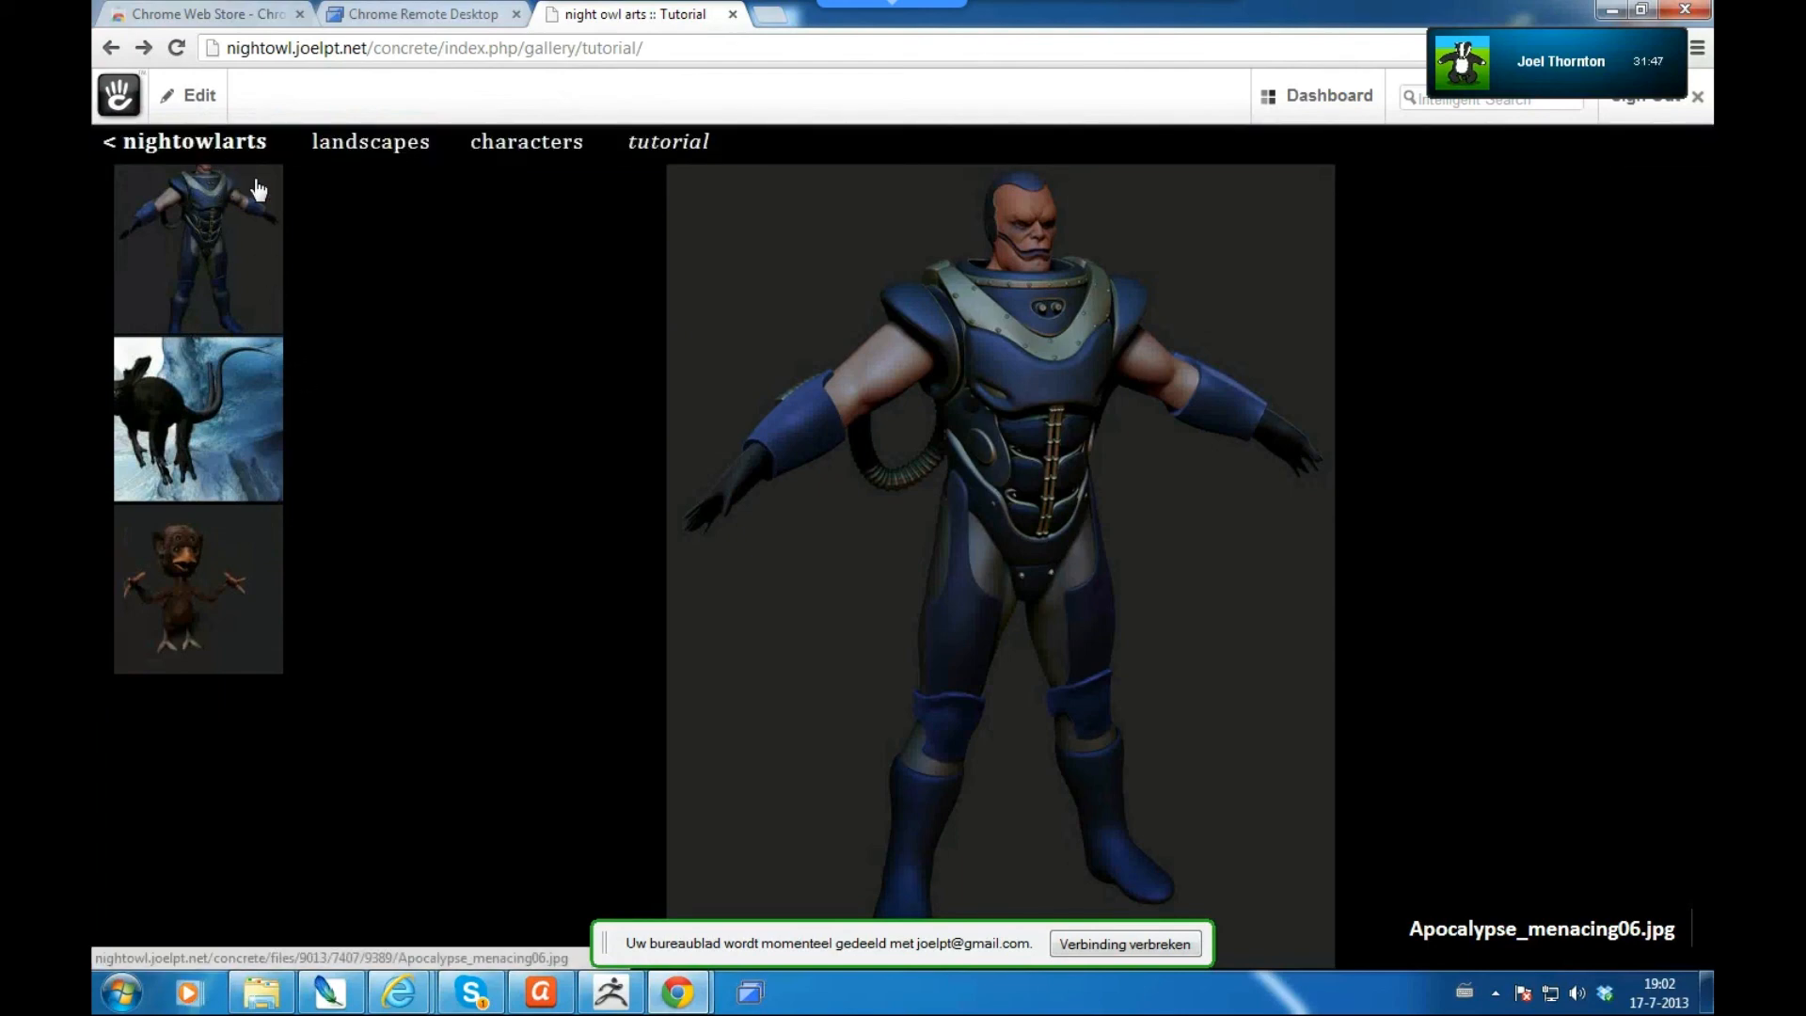
{"action": "mouse_move", "coordinate": [1303, 108]}
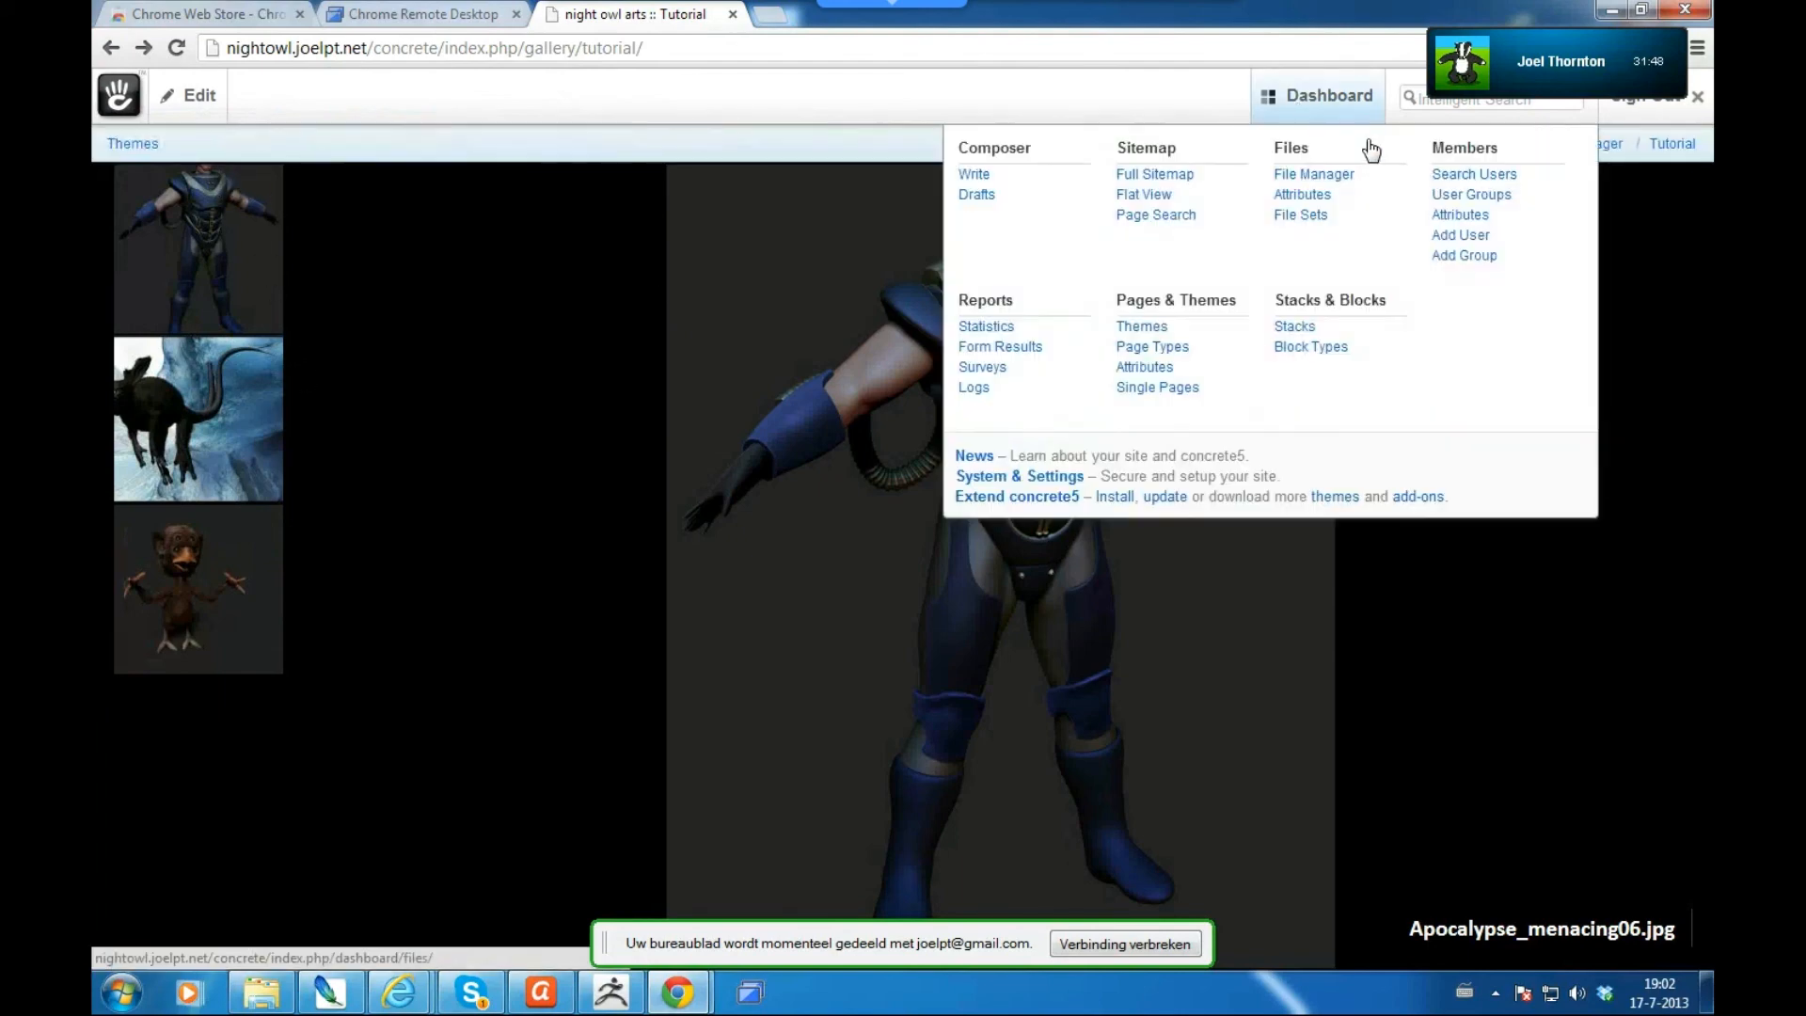
{"action": "left_click", "coordinate": [1317, 177]}
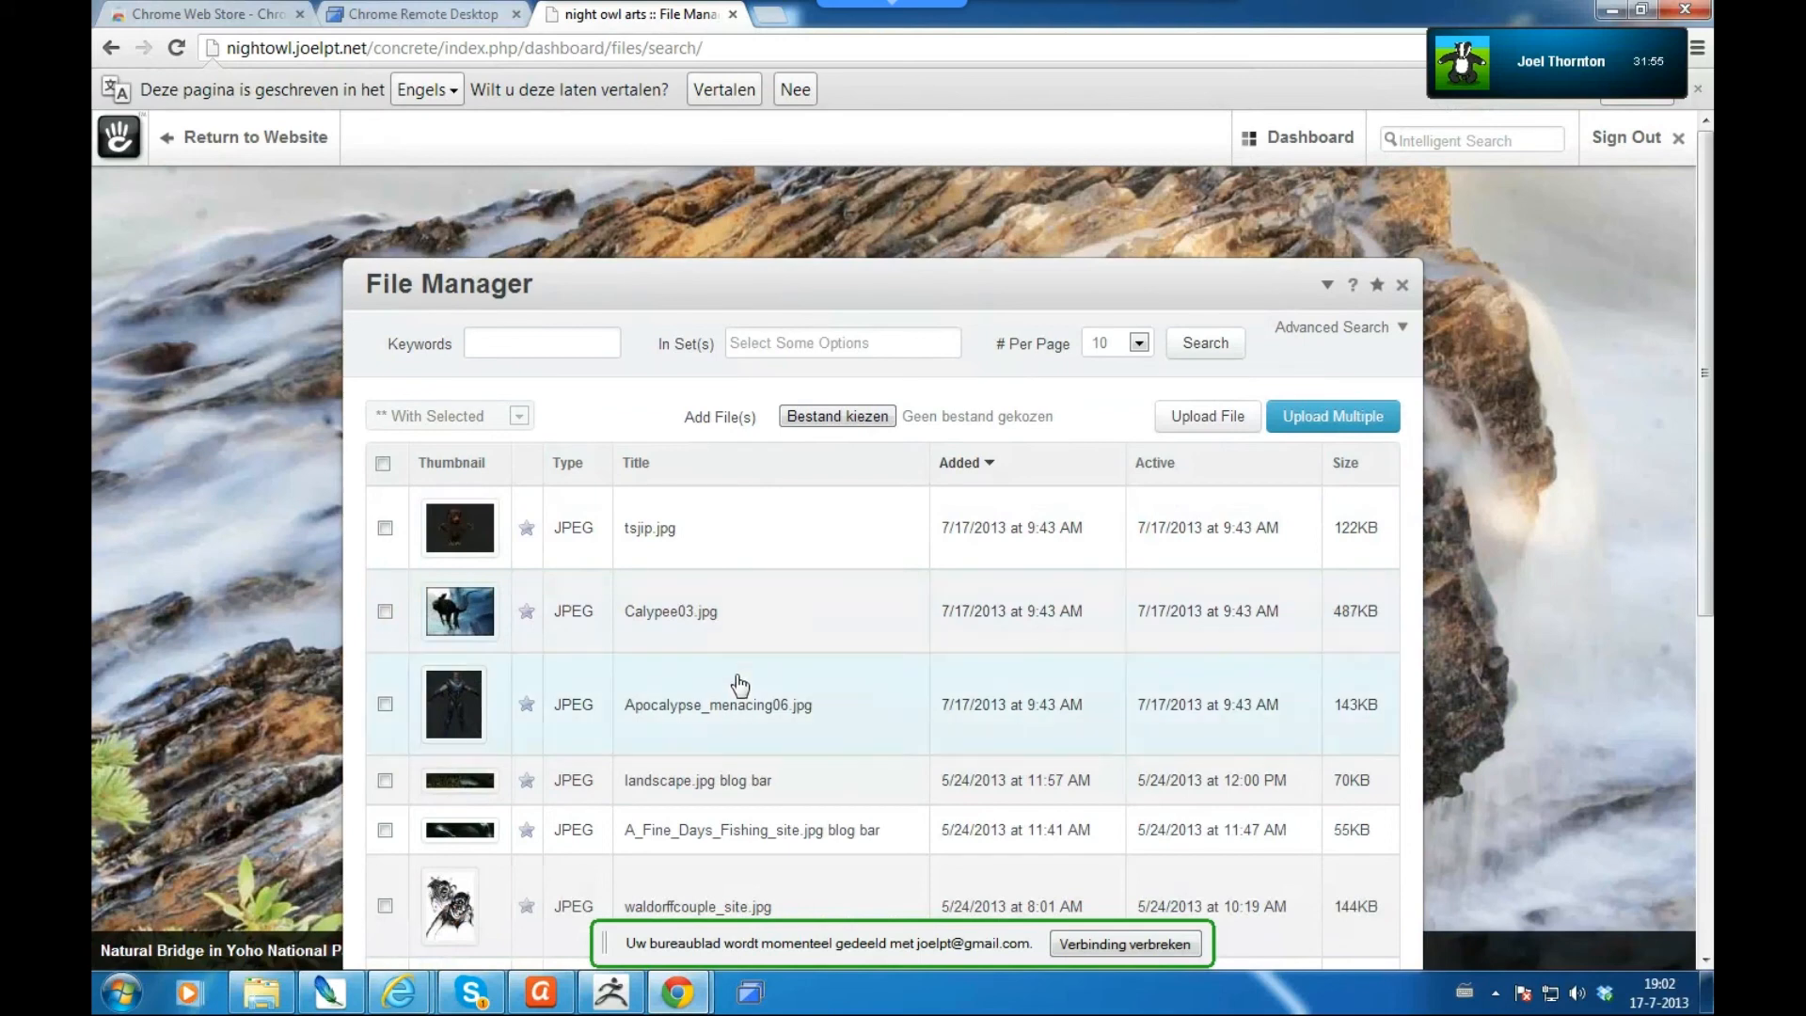
{"action": "left_click", "coordinate": [789, 692]}
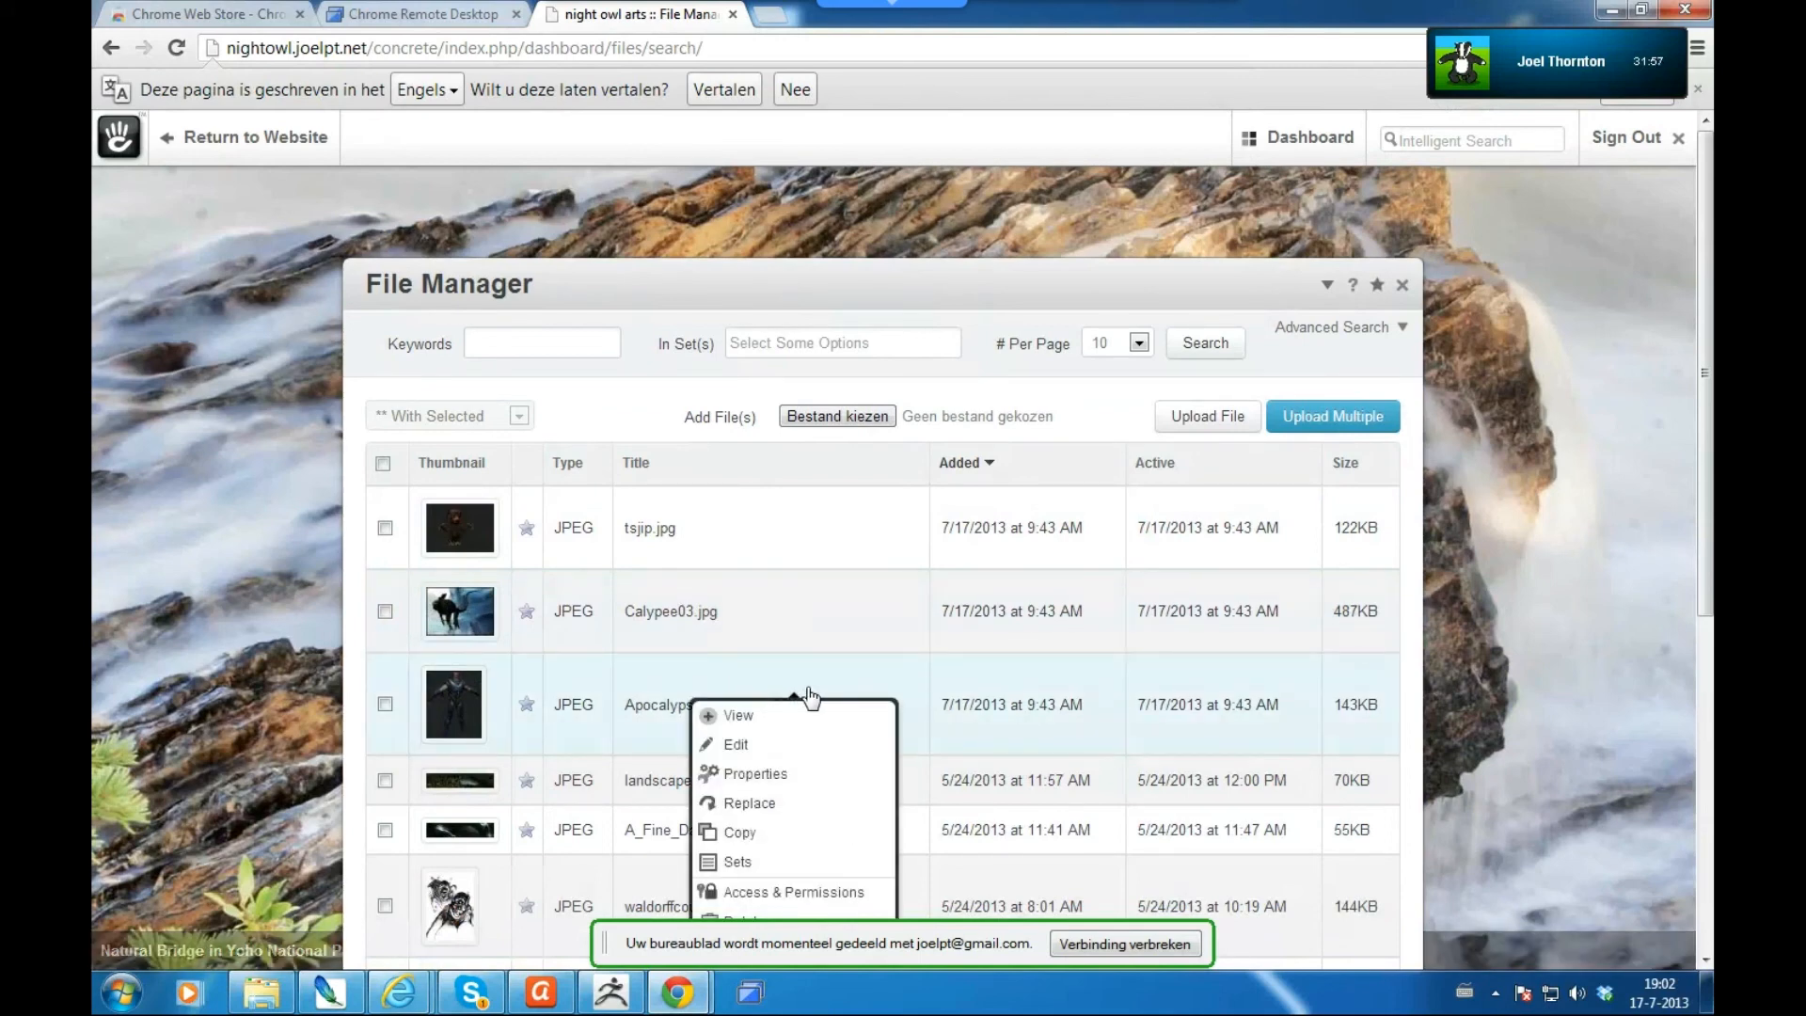
{"action": "left_click", "coordinate": [738, 745]}
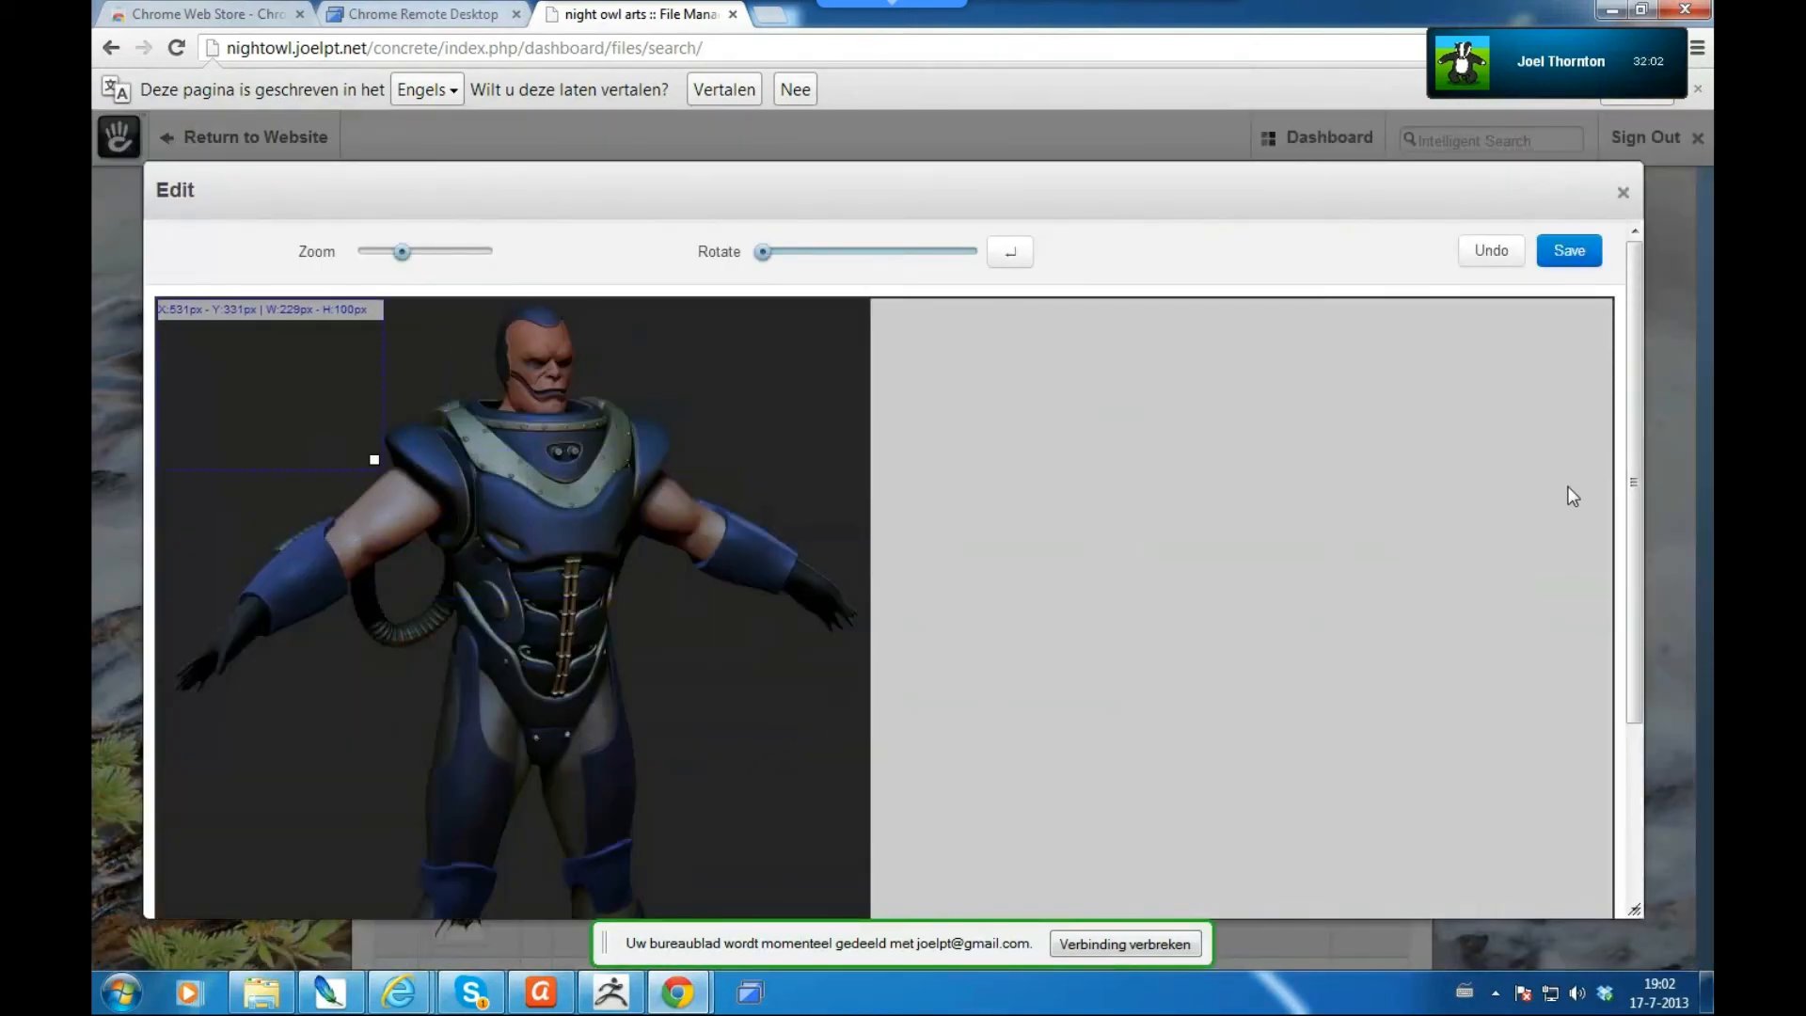
{"action": "left_click_drag", "start_coordinate": [1638, 541], "coordinate": [1605, 805]}
{"action": "left_click_drag", "start_coordinate": [1609, 654], "coordinate": [1655, 237]}
{"action": "left_click_drag", "start_coordinate": [302, 395], "coordinate": [215, 324]}
{"action": "left_click_drag", "start_coordinate": [529, 670], "coordinate": [802, 911]}
{"action": "left_click_drag", "start_coordinate": [805, 913], "coordinate": [835, 887]}
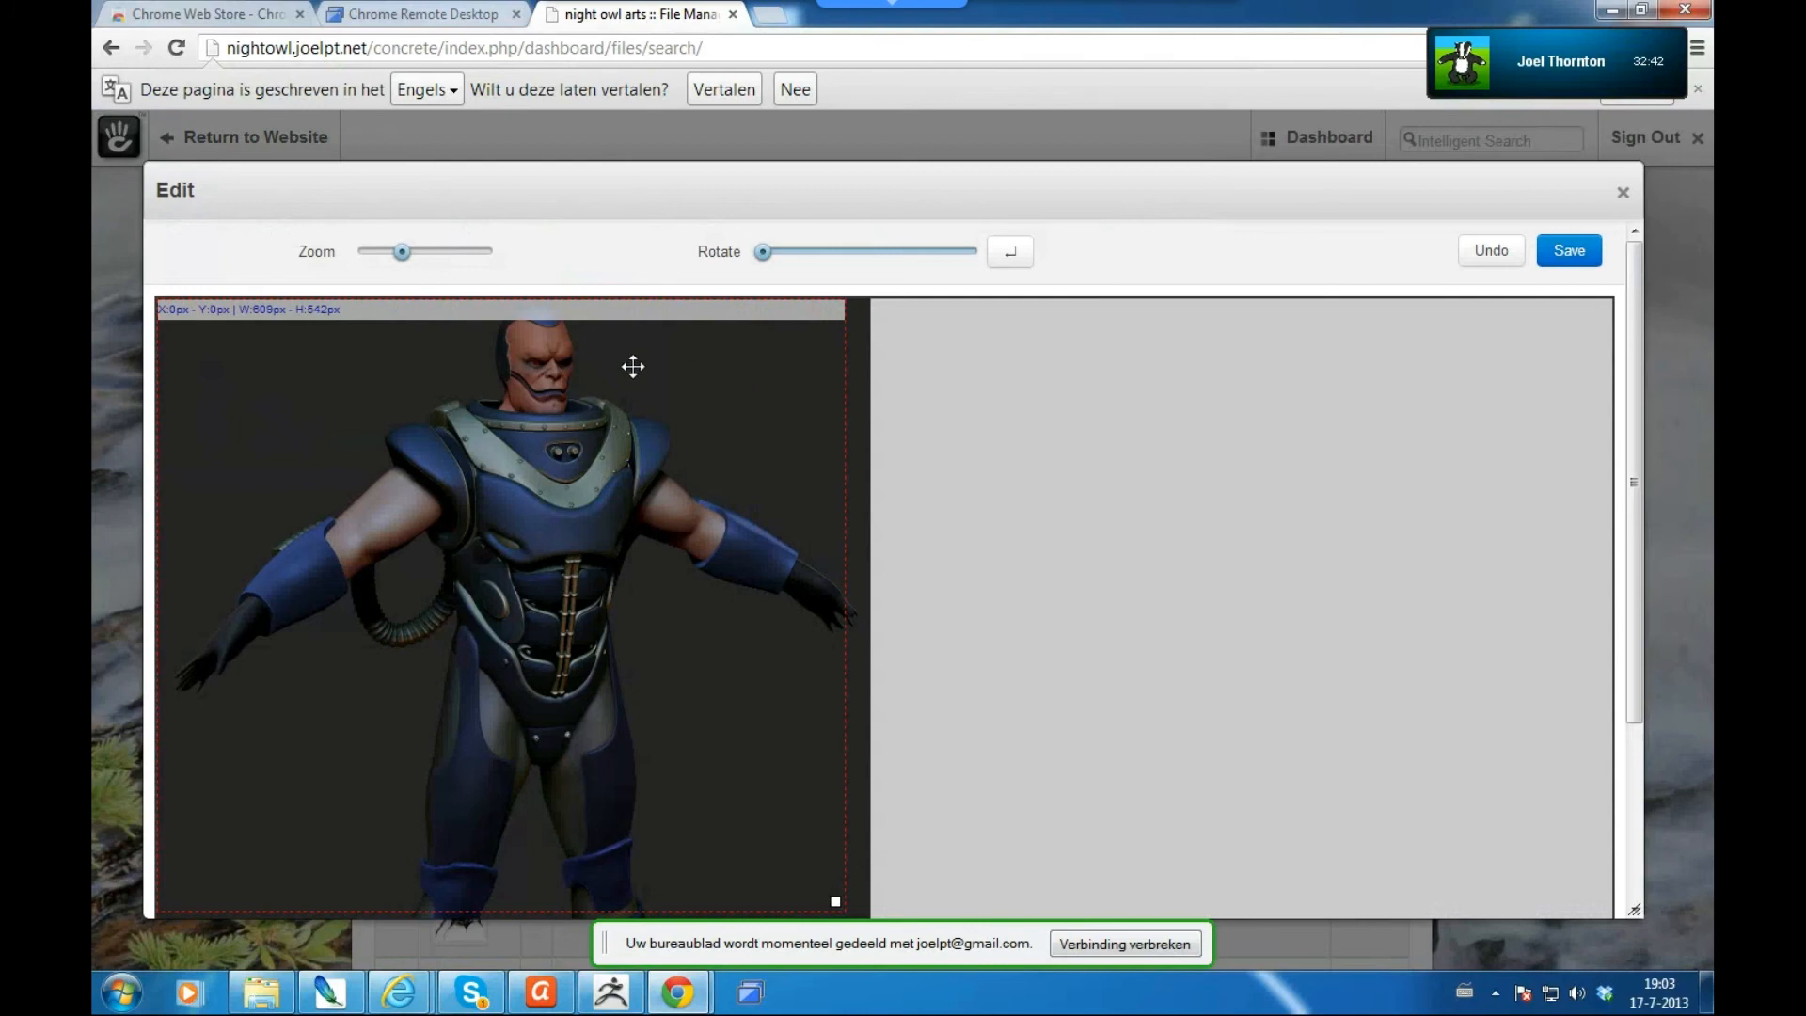
{"action": "left_click_drag", "start_coordinate": [249, 406], "coordinate": [227, 382]}
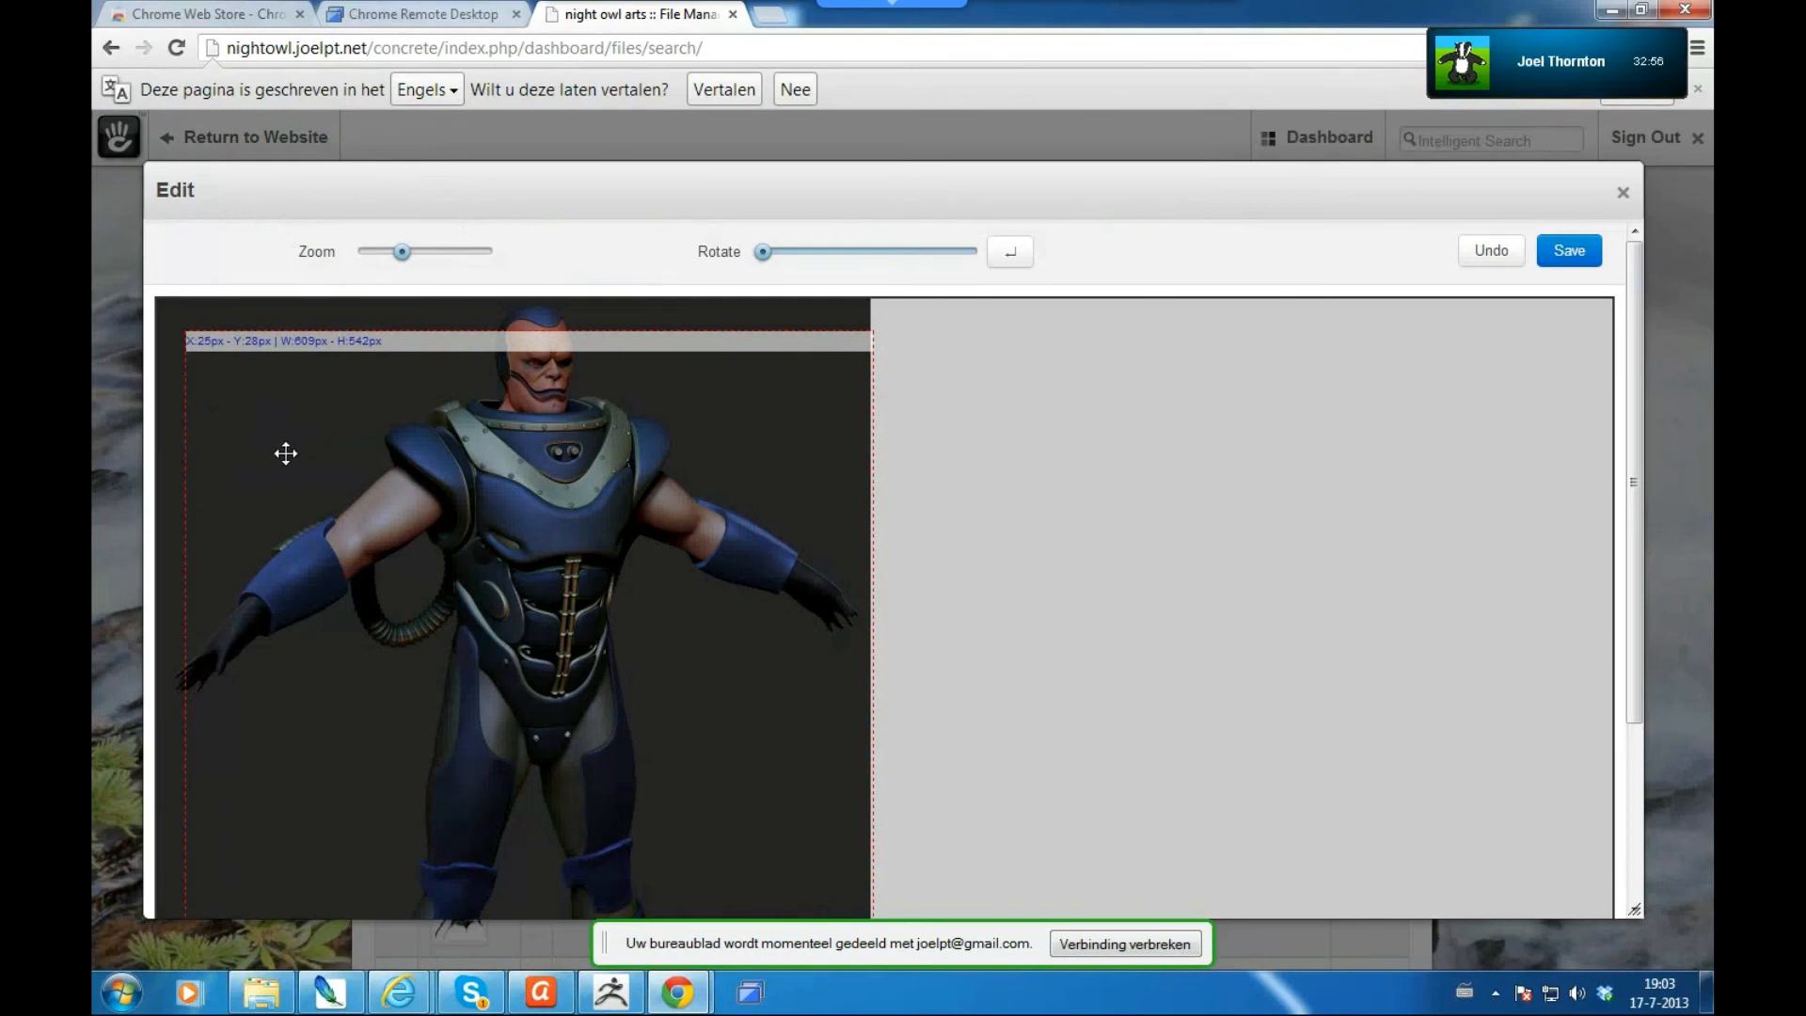
{"action": "left_click_drag", "start_coordinate": [1639, 444], "coordinate": [1645, 817]}
{"action": "left_click_drag", "start_coordinate": [1640, 499], "coordinate": [1628, 301]}
{"action": "left_click", "coordinate": [1624, 195]}
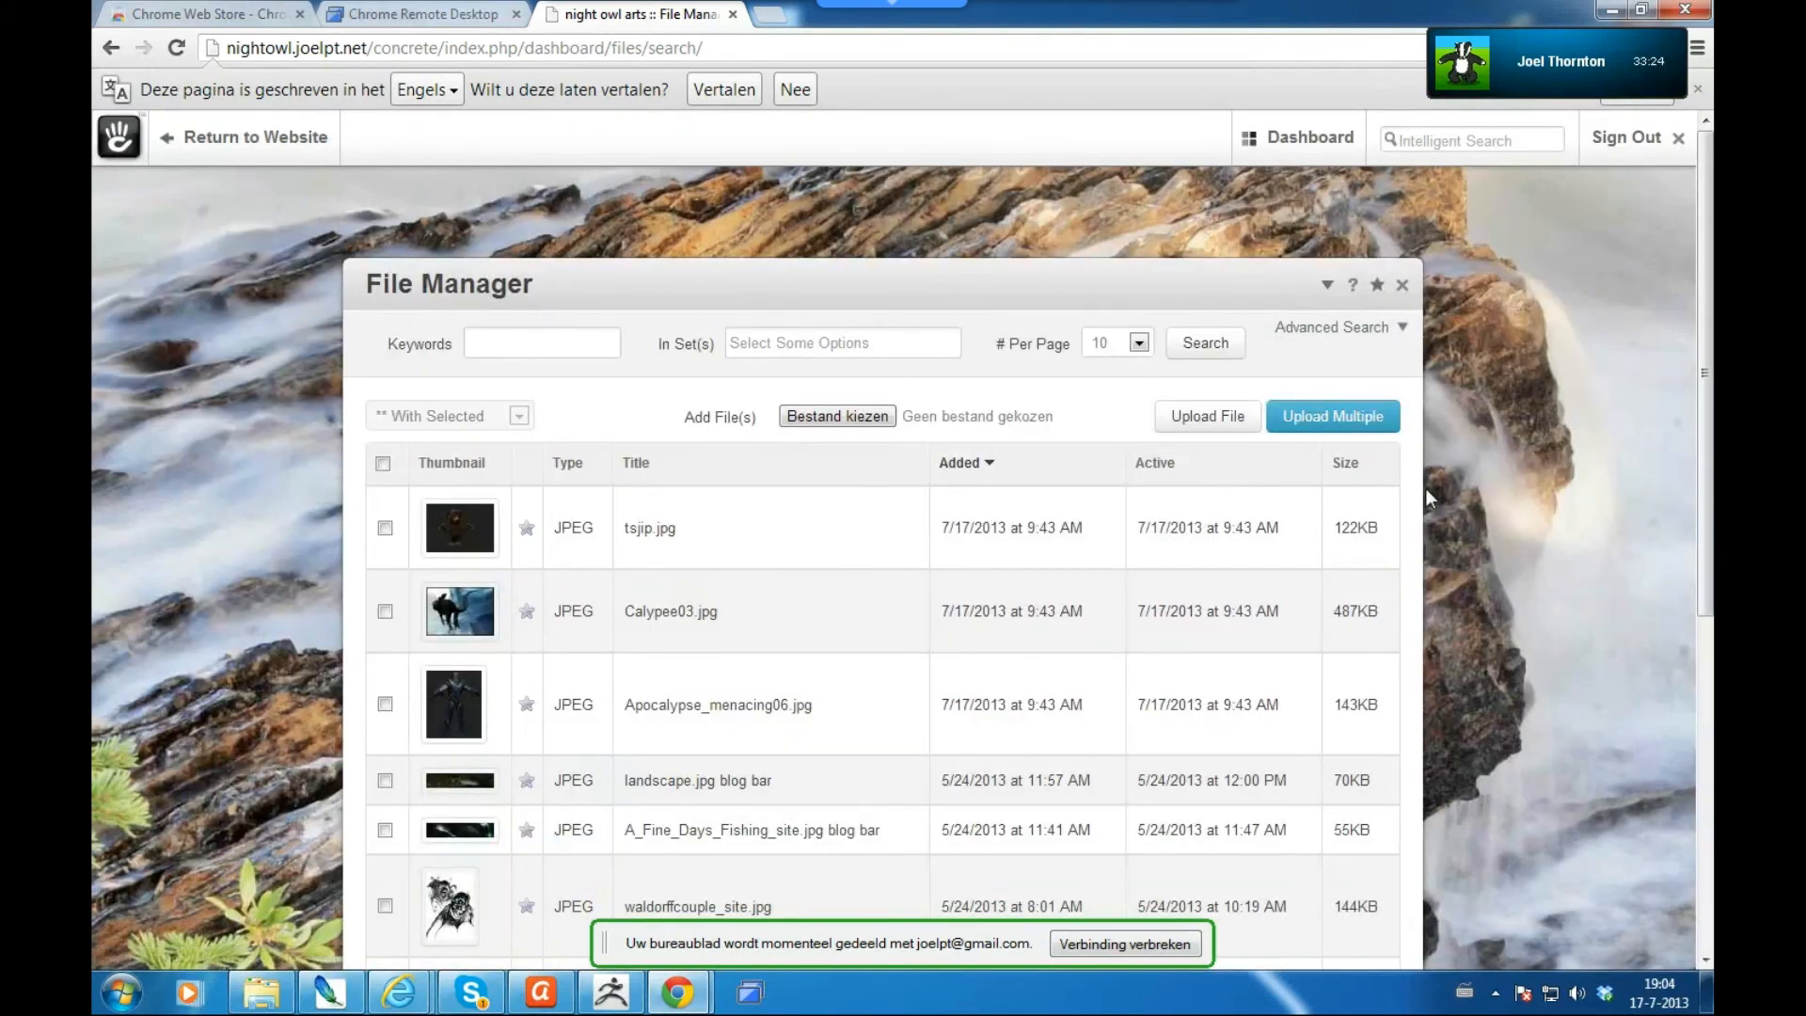
- Retitle the Apocalypse_menacing06.jpg image to 'Apocalypse WIP' in its Properties
{"action": "left_click", "coordinate": [837, 721]}
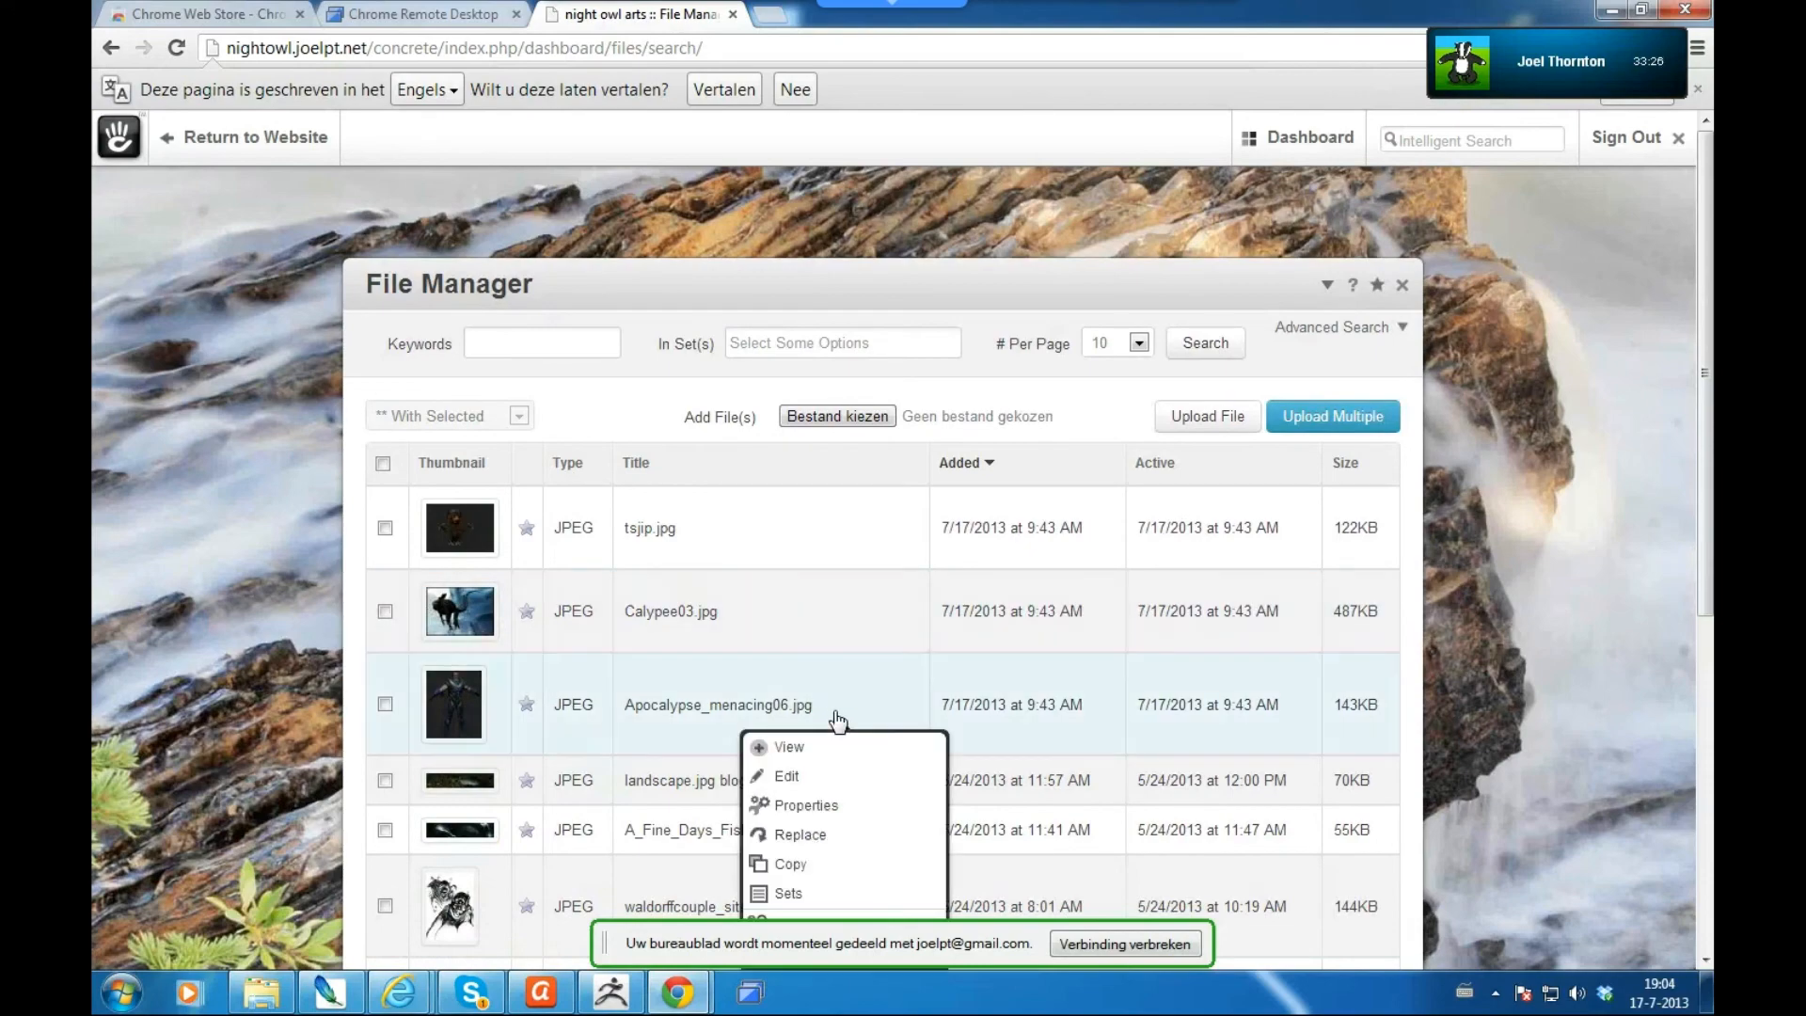
{"action": "left_click", "coordinate": [815, 808]}
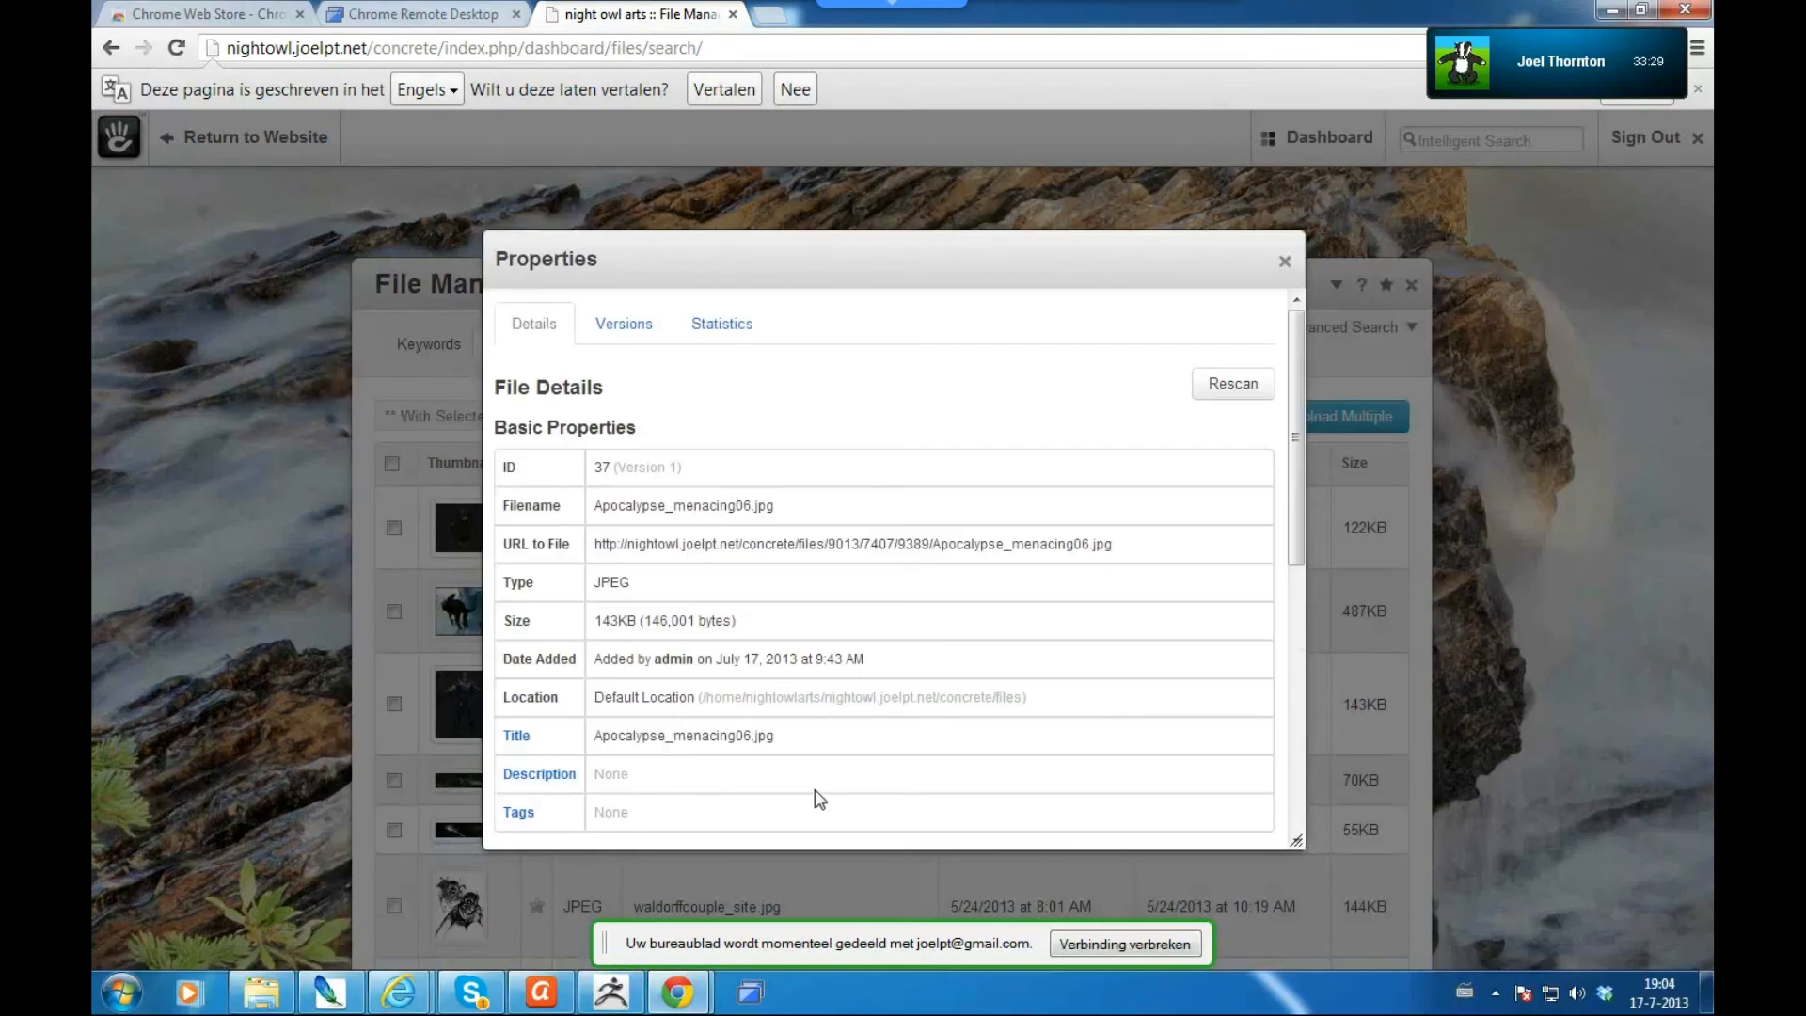
{"action": "left_click_drag", "start_coordinate": [1300, 500], "coordinate": [1289, 552]}
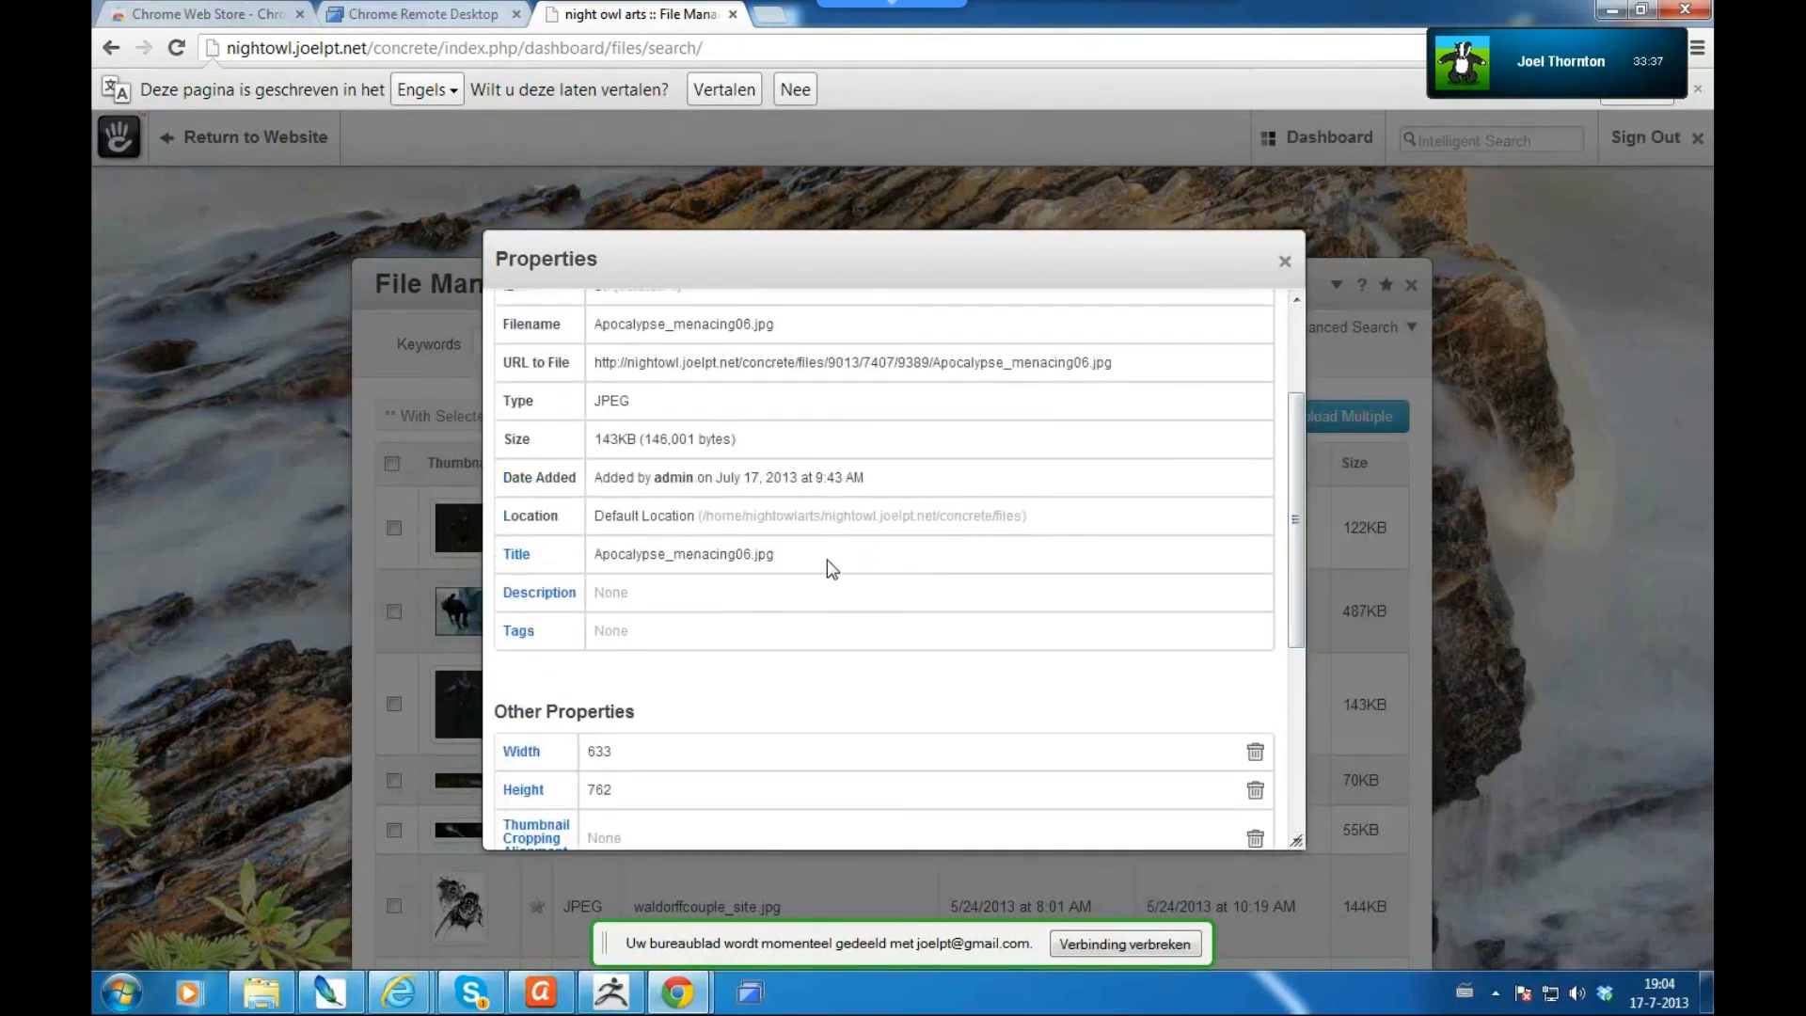
{"action": "left_click", "coordinate": [518, 562]}
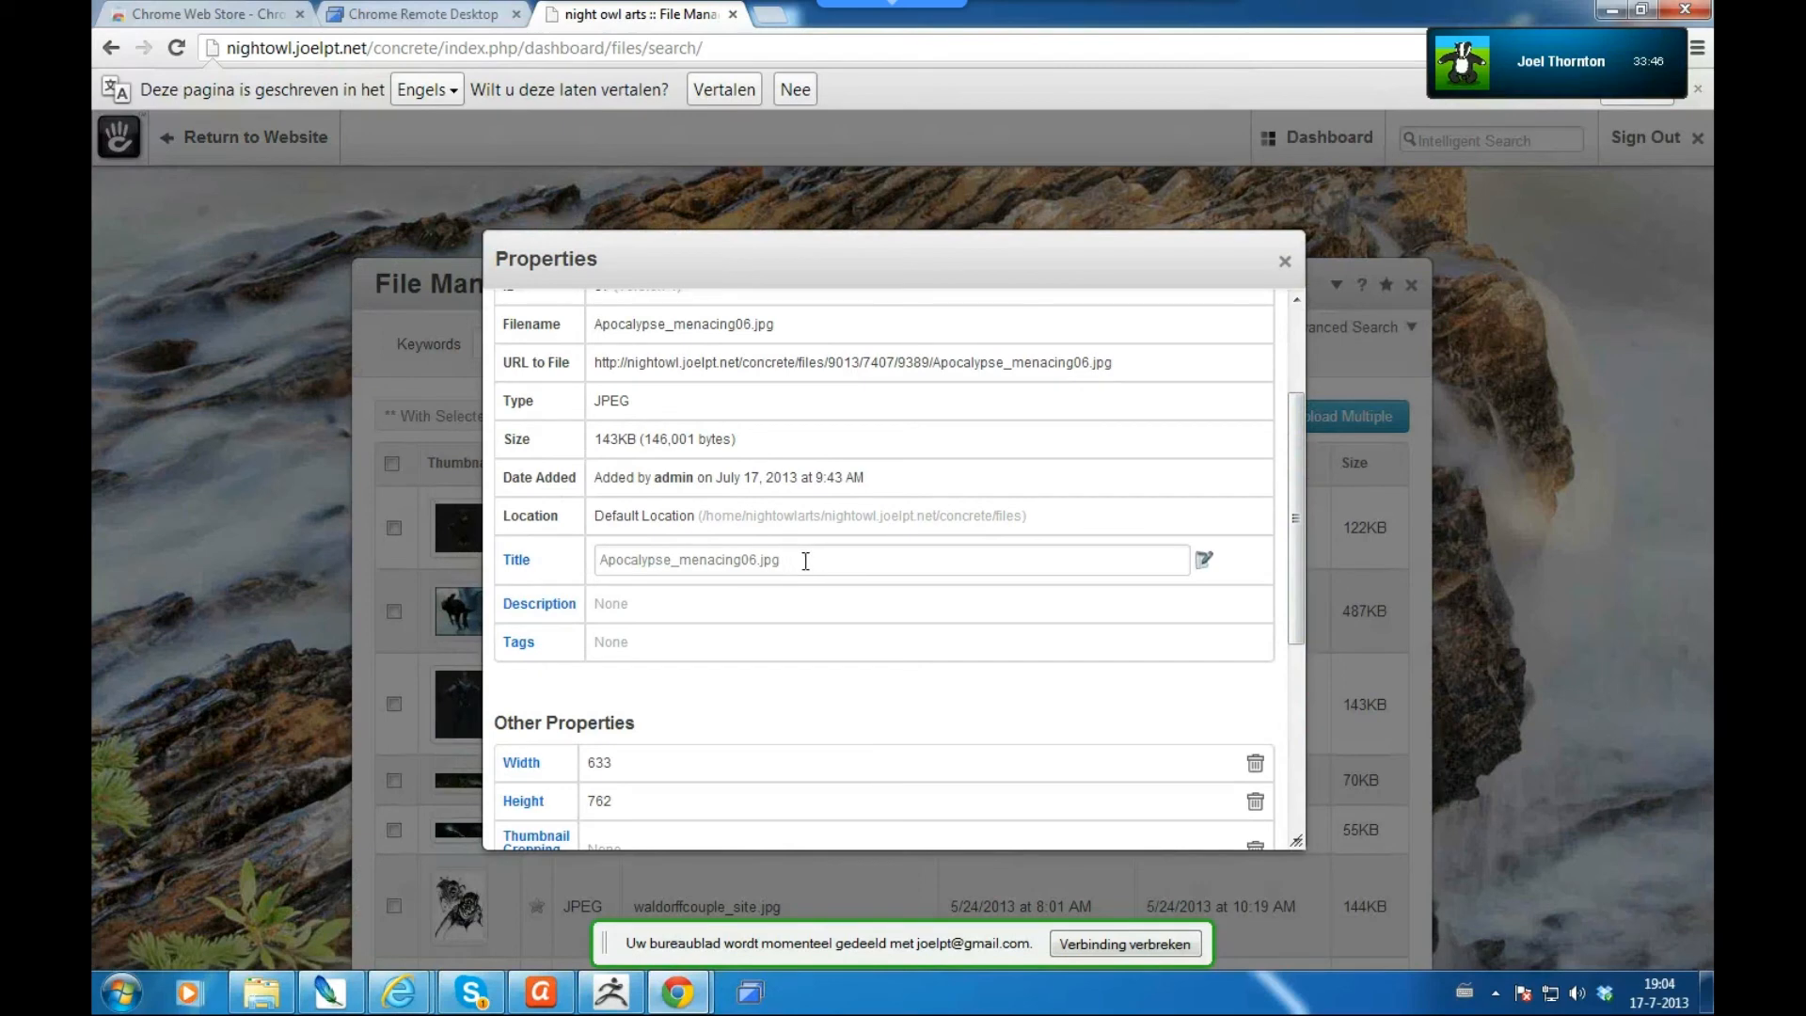
{"action": "left_click_drag", "start_coordinate": [798, 561], "coordinate": [599, 567]}
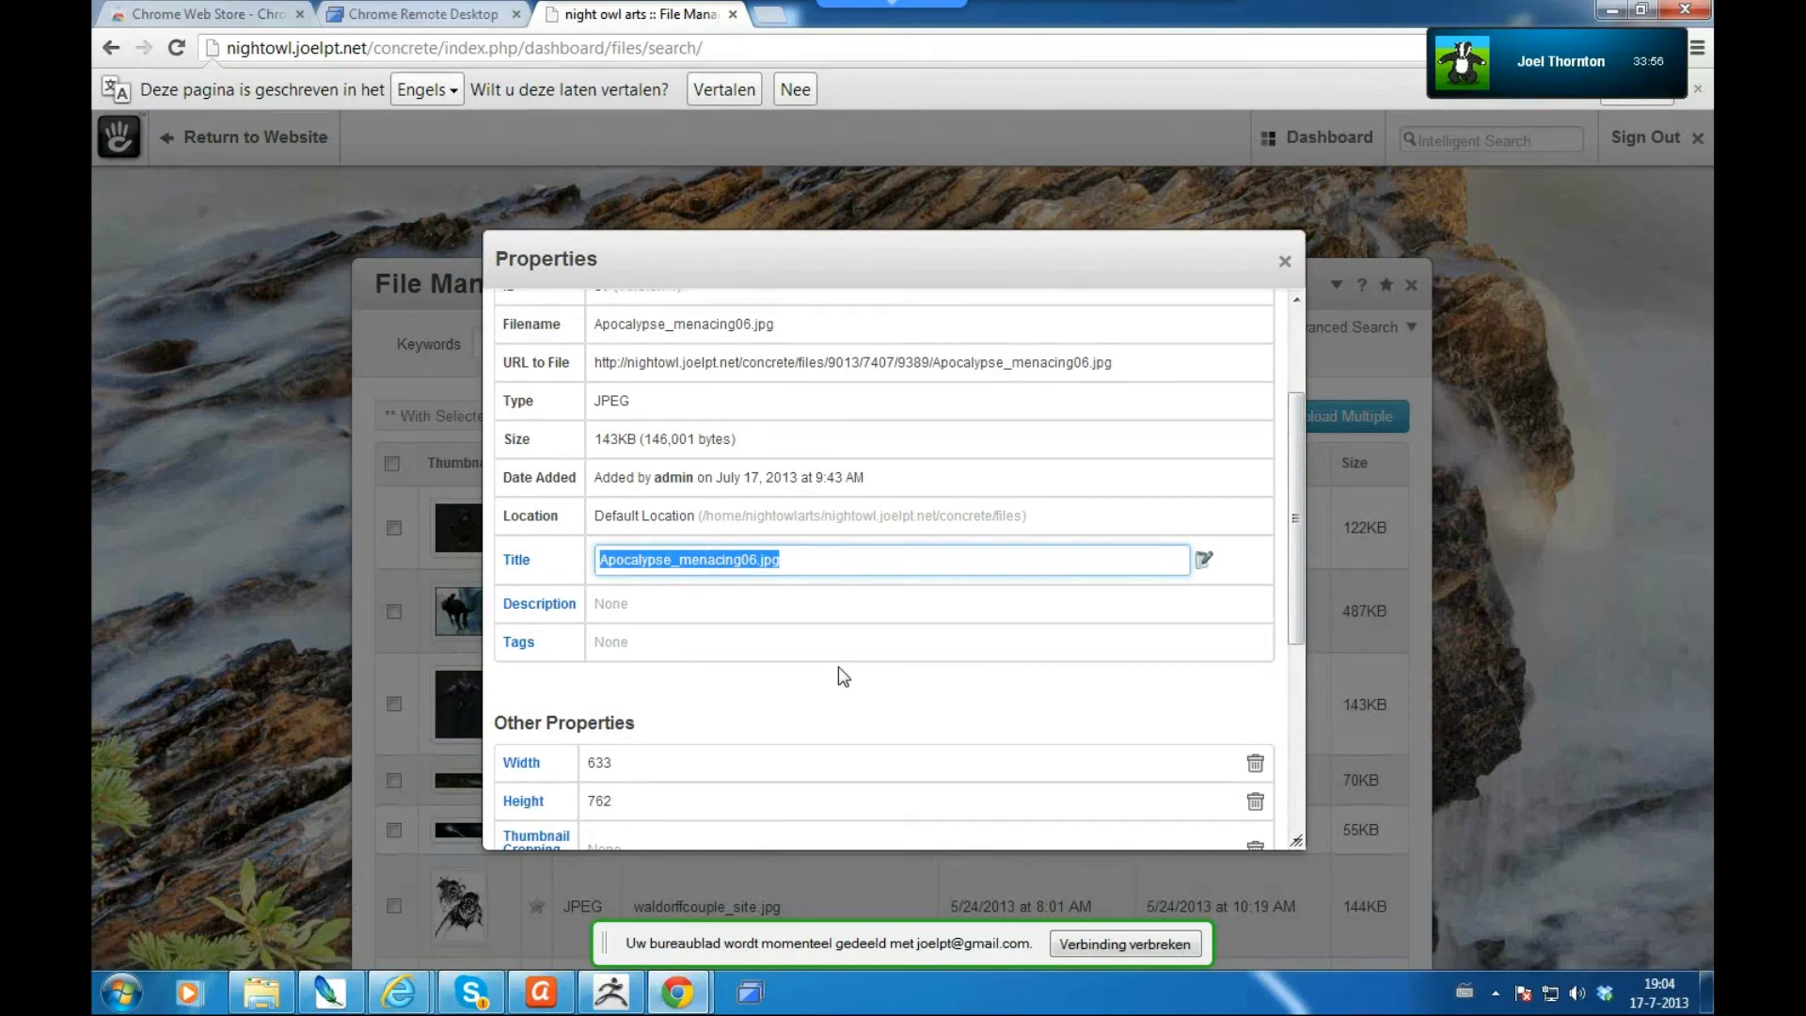
{"action": "type", "text": "Ap"}
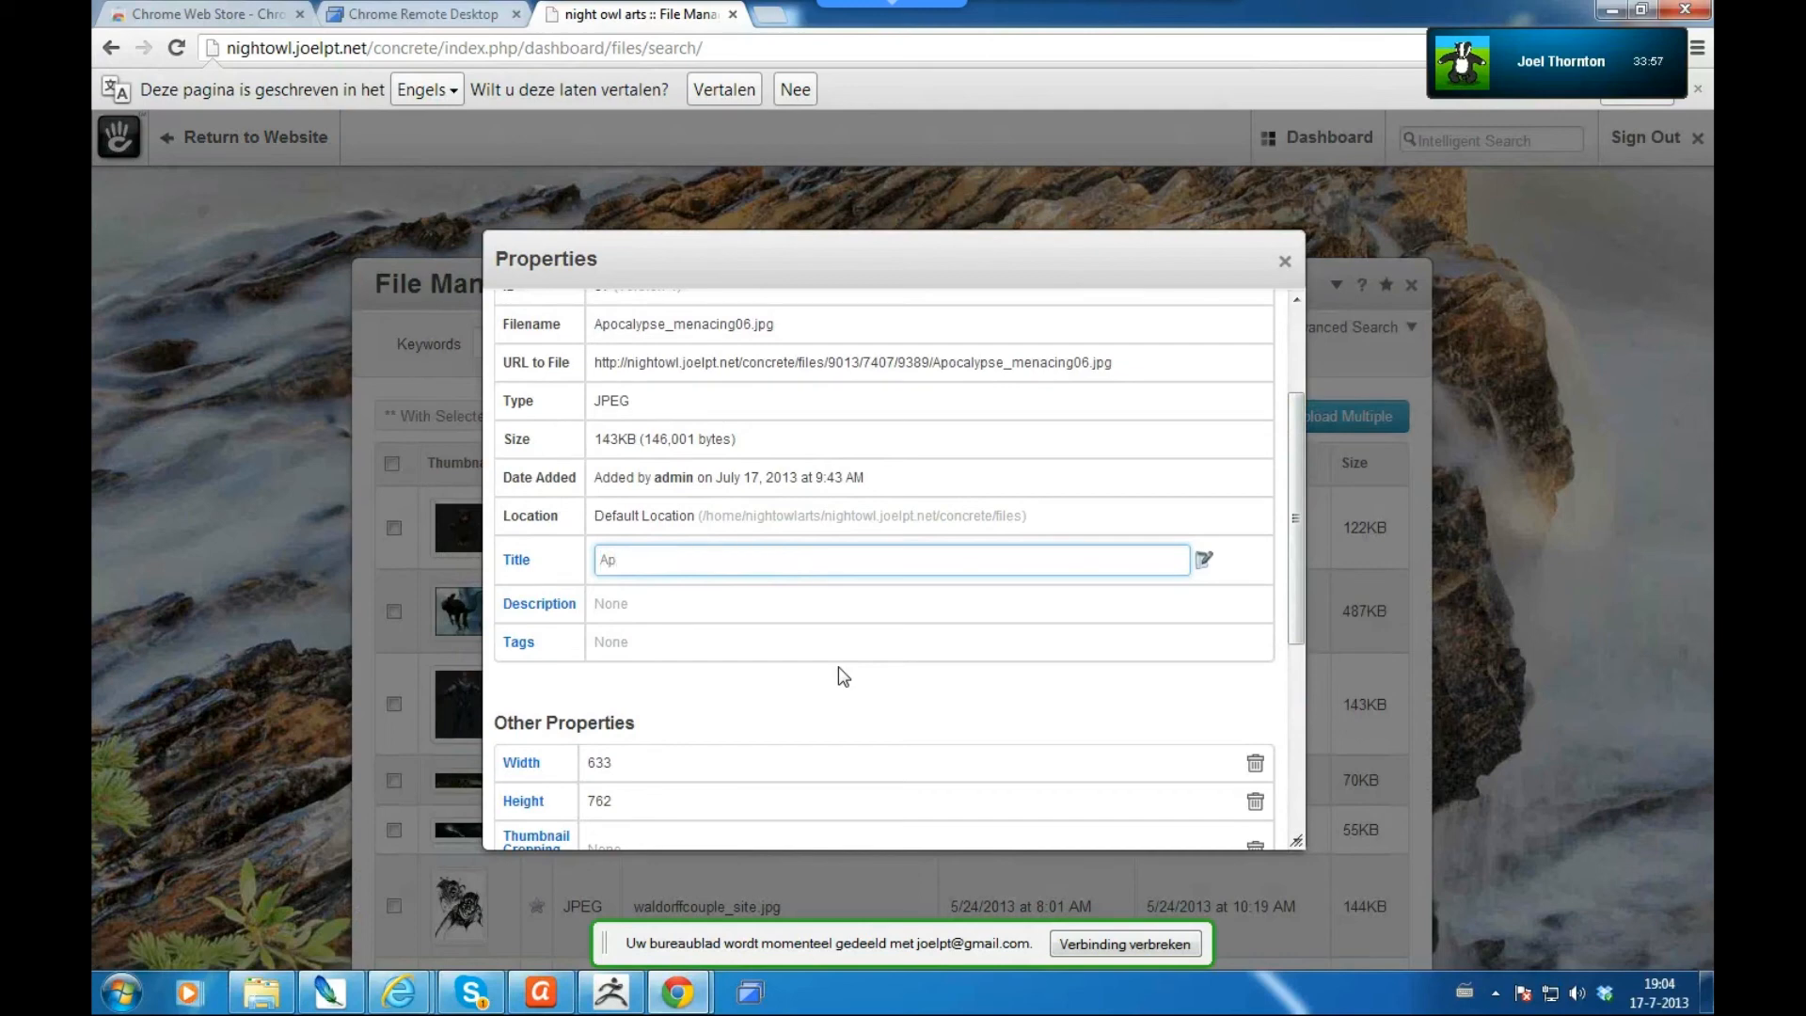
{"action": "type", "text": "ocalypse WIP"}
{"action": "left_click", "coordinate": [1205, 561]}
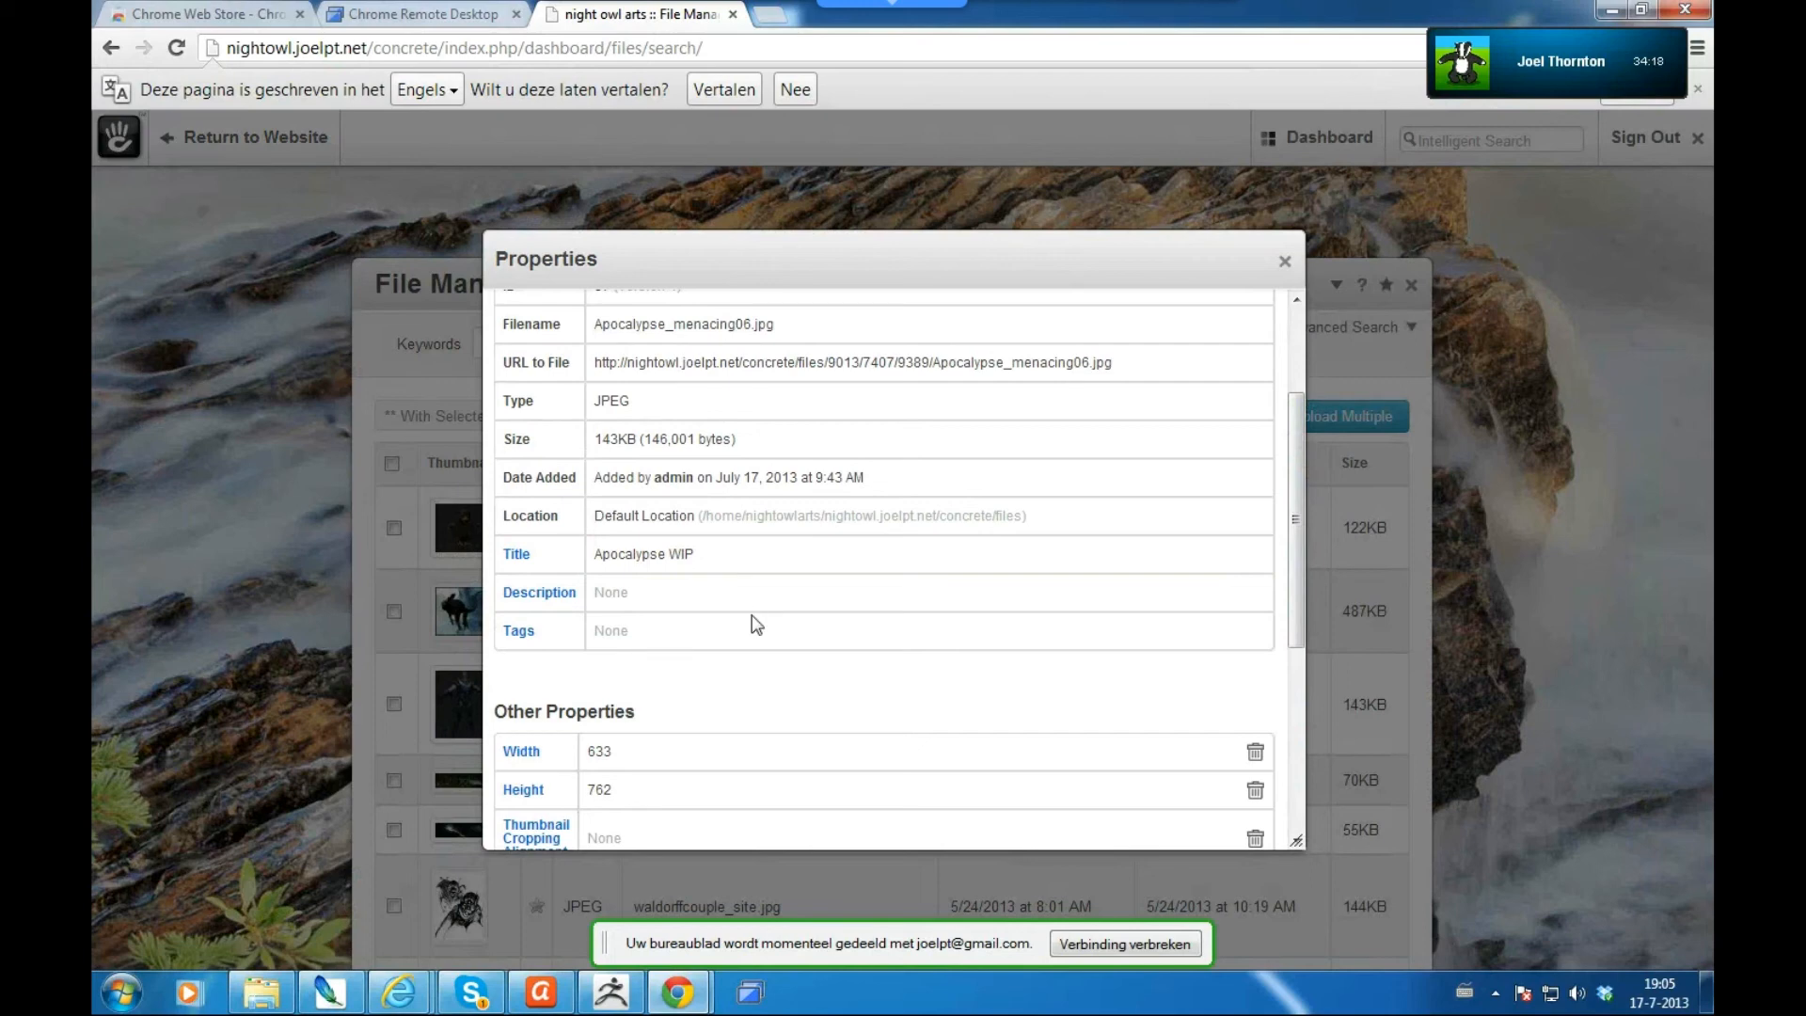
- Enter 'Zbrush Model (2010)' as the image description, removing the extra sentence
{"action": "left_click", "coordinate": [559, 595]}
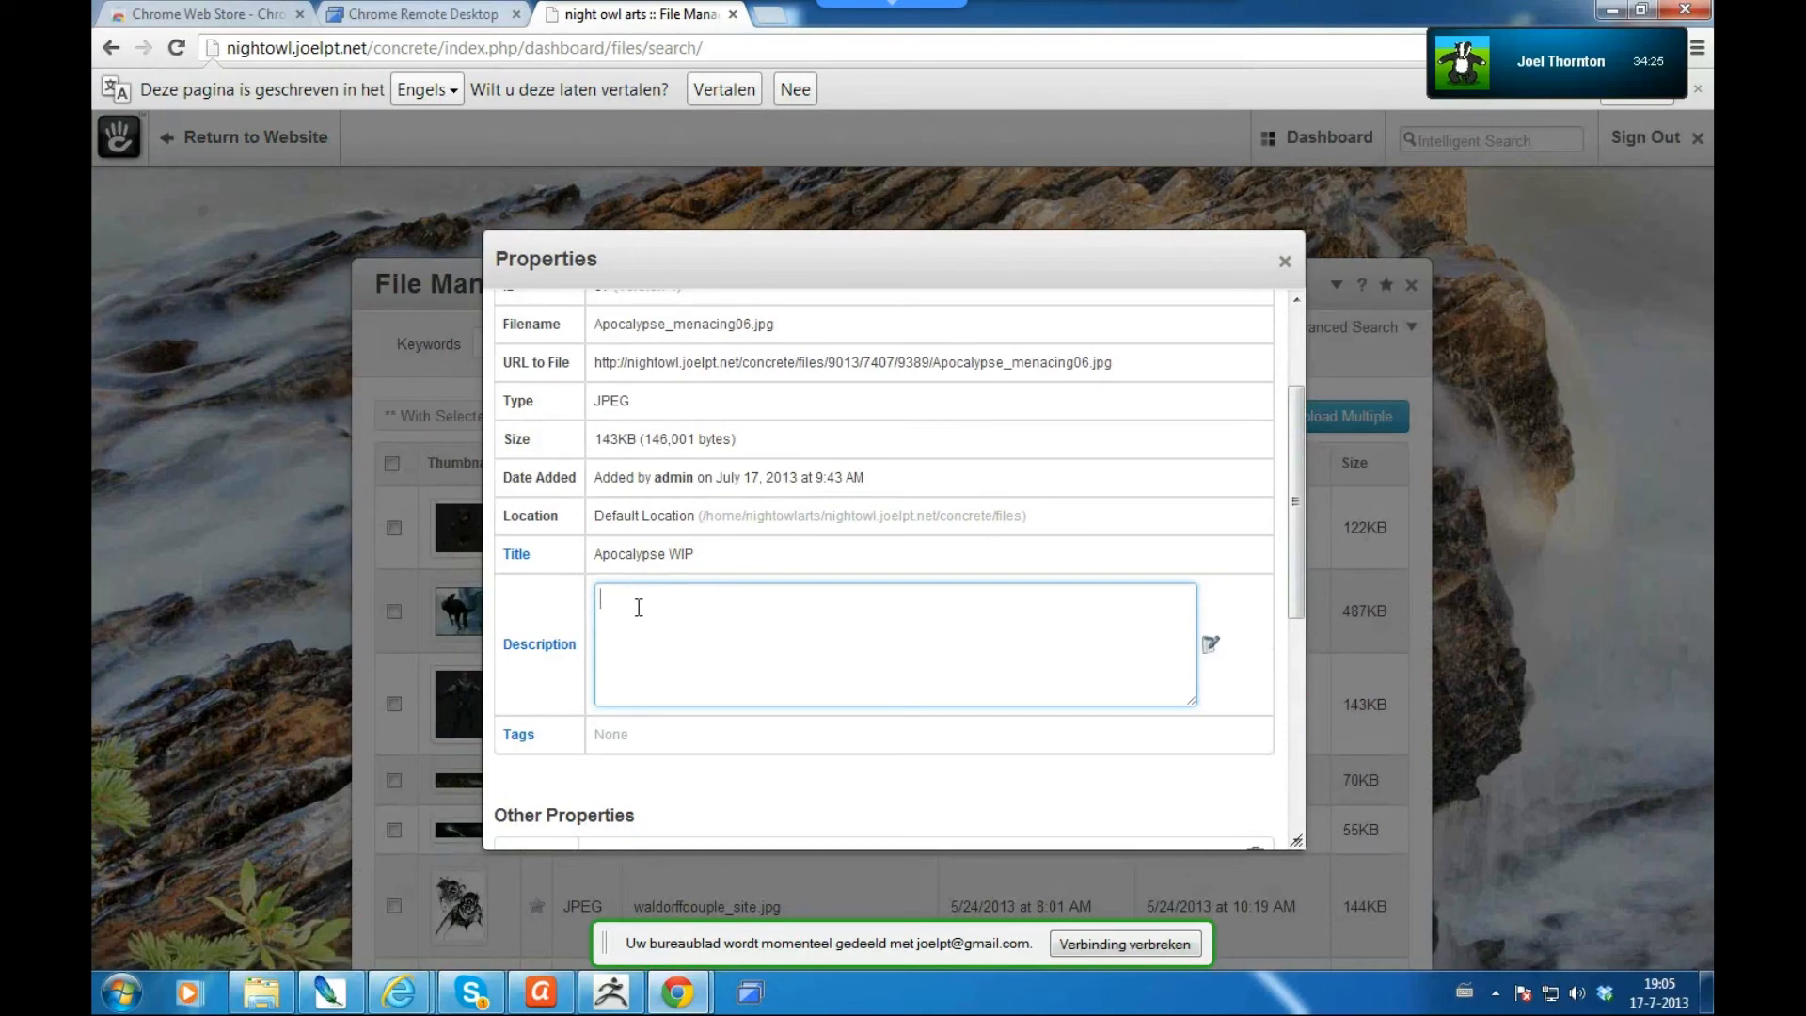
{"action": "type", "text": "Zbrush Model"}
{"action": "type", "text": "(2010)"}
{"action": "type", "text": "there was a a"}
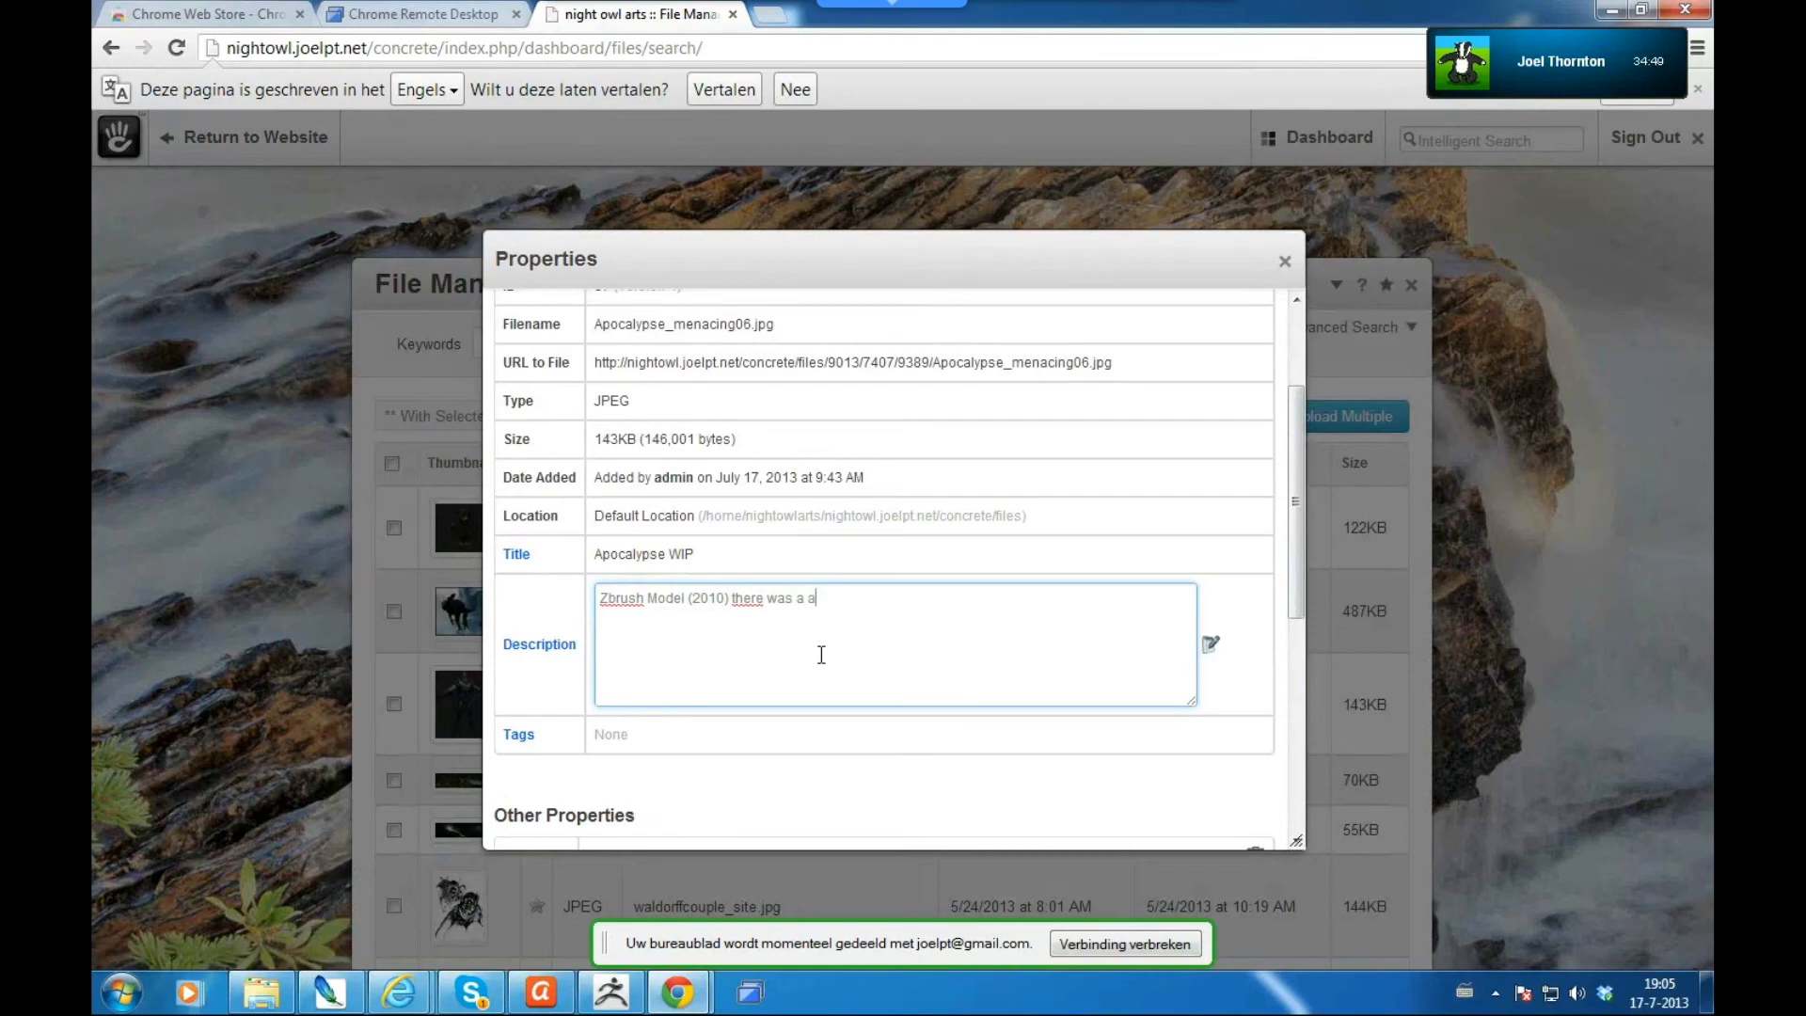
{"action": "type", "text": "utodating function some"}
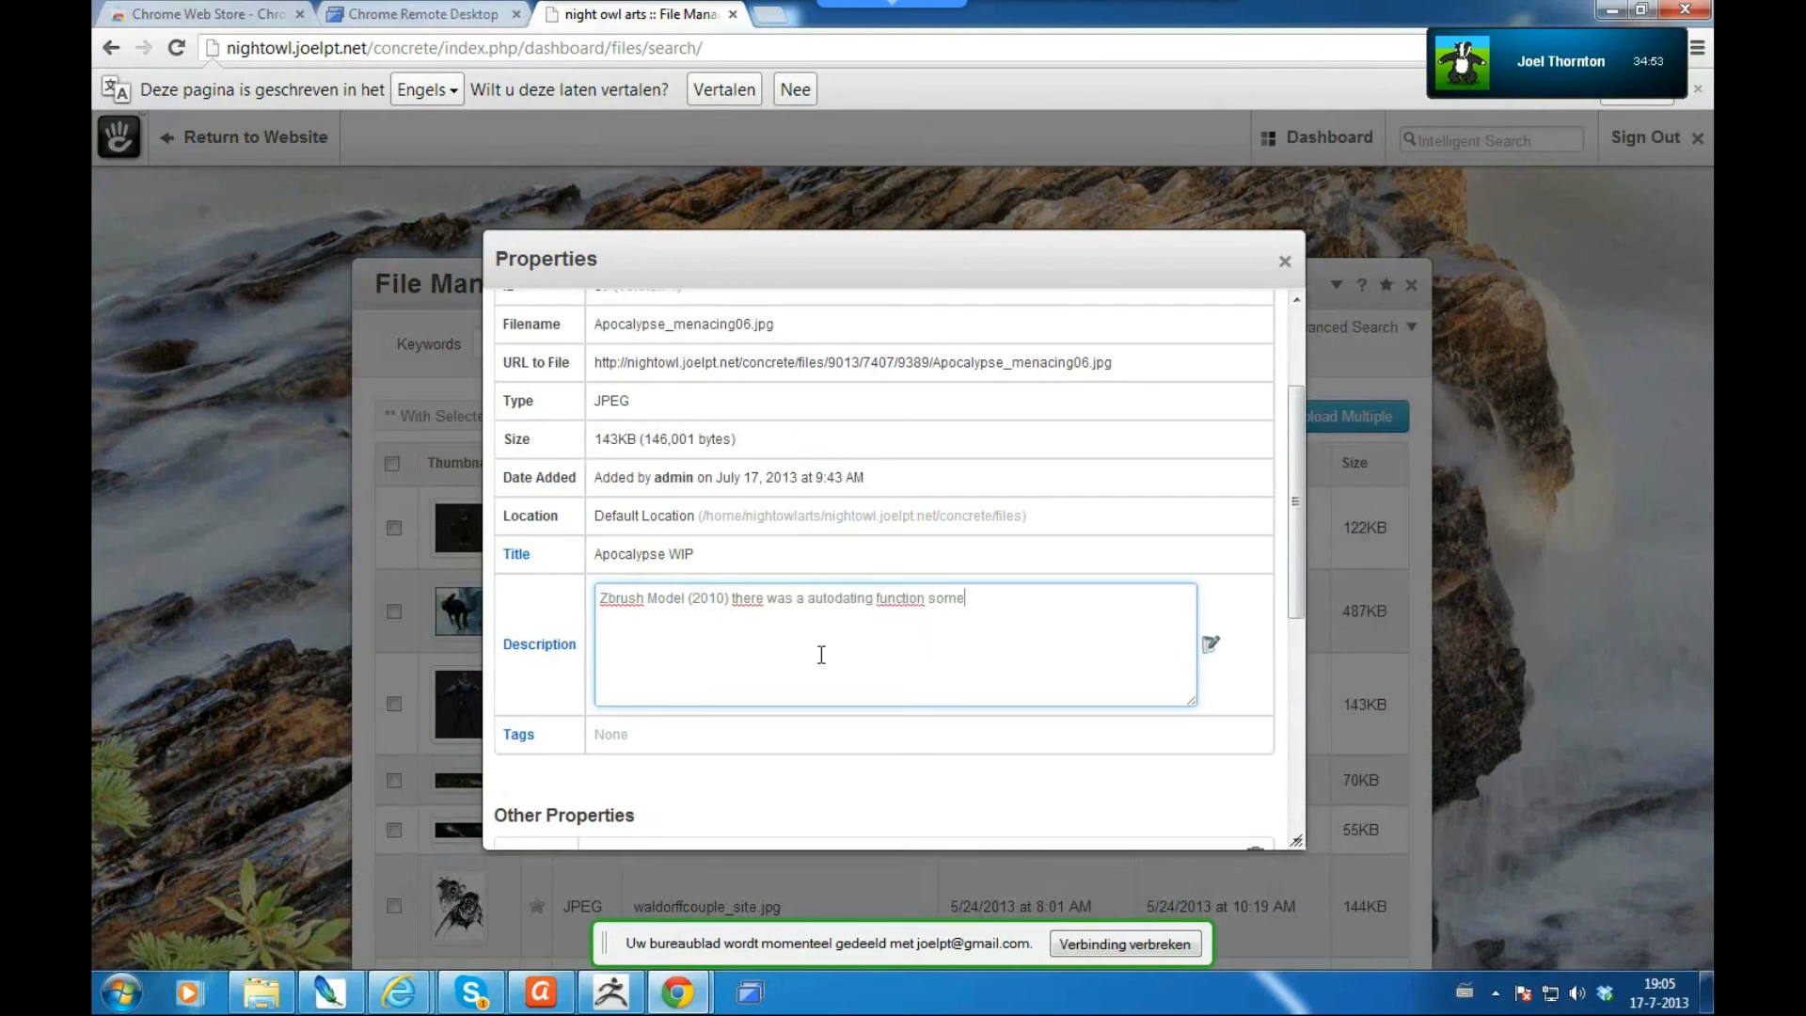
{"action": "type", "text": "where i think"}
{"action": "key", "text": "Return"}
{"action": "key", "text": "ctrl+shift+Left"}
{"action": "key", "text": "ctrl+shift+Left"}
{"action": "key", "text": "ctrl+shift+Left"}
{"action": "key", "text": "ctrl+shift+Left"}
{"action": "key", "text": "ctrl+shift+Left"}
{"action": "key", "text": "ctrl+shift+Left"}
{"action": "key", "text": "ctrl+shift+Left"}
{"action": "key", "text": "ctrl+shift+Left"}
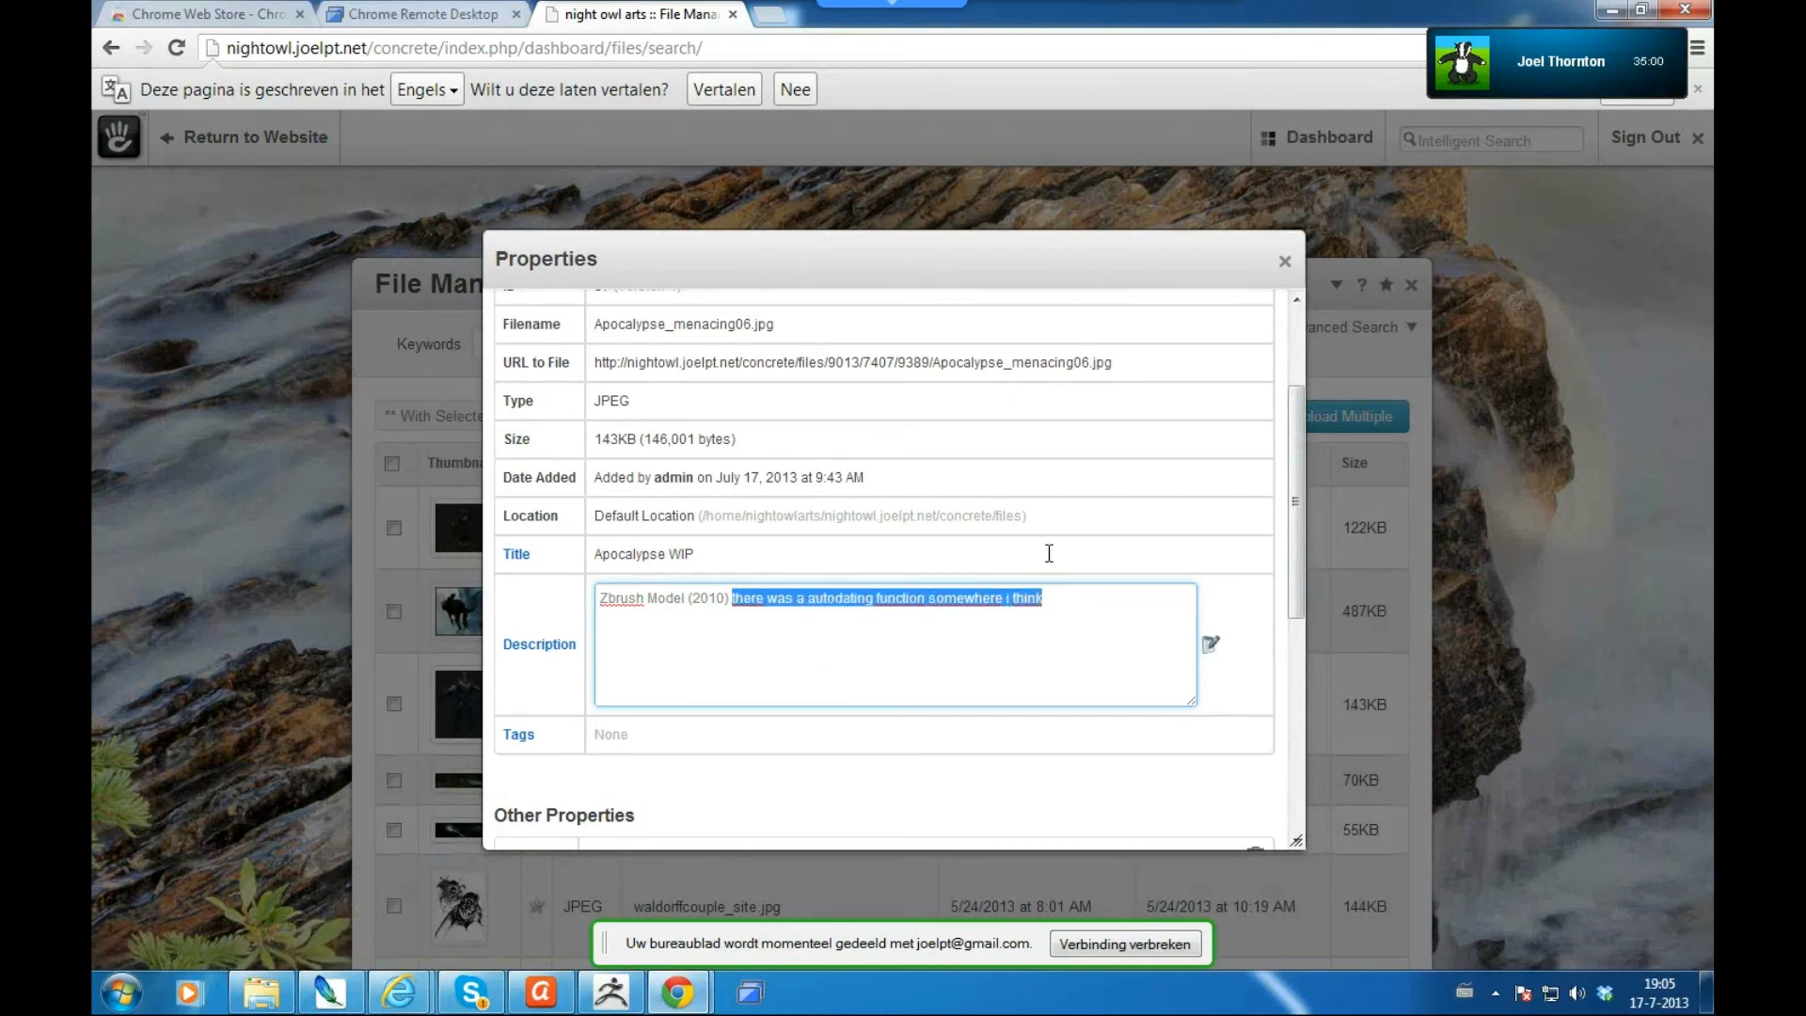
{"action": "key", "text": "BackSpace"}
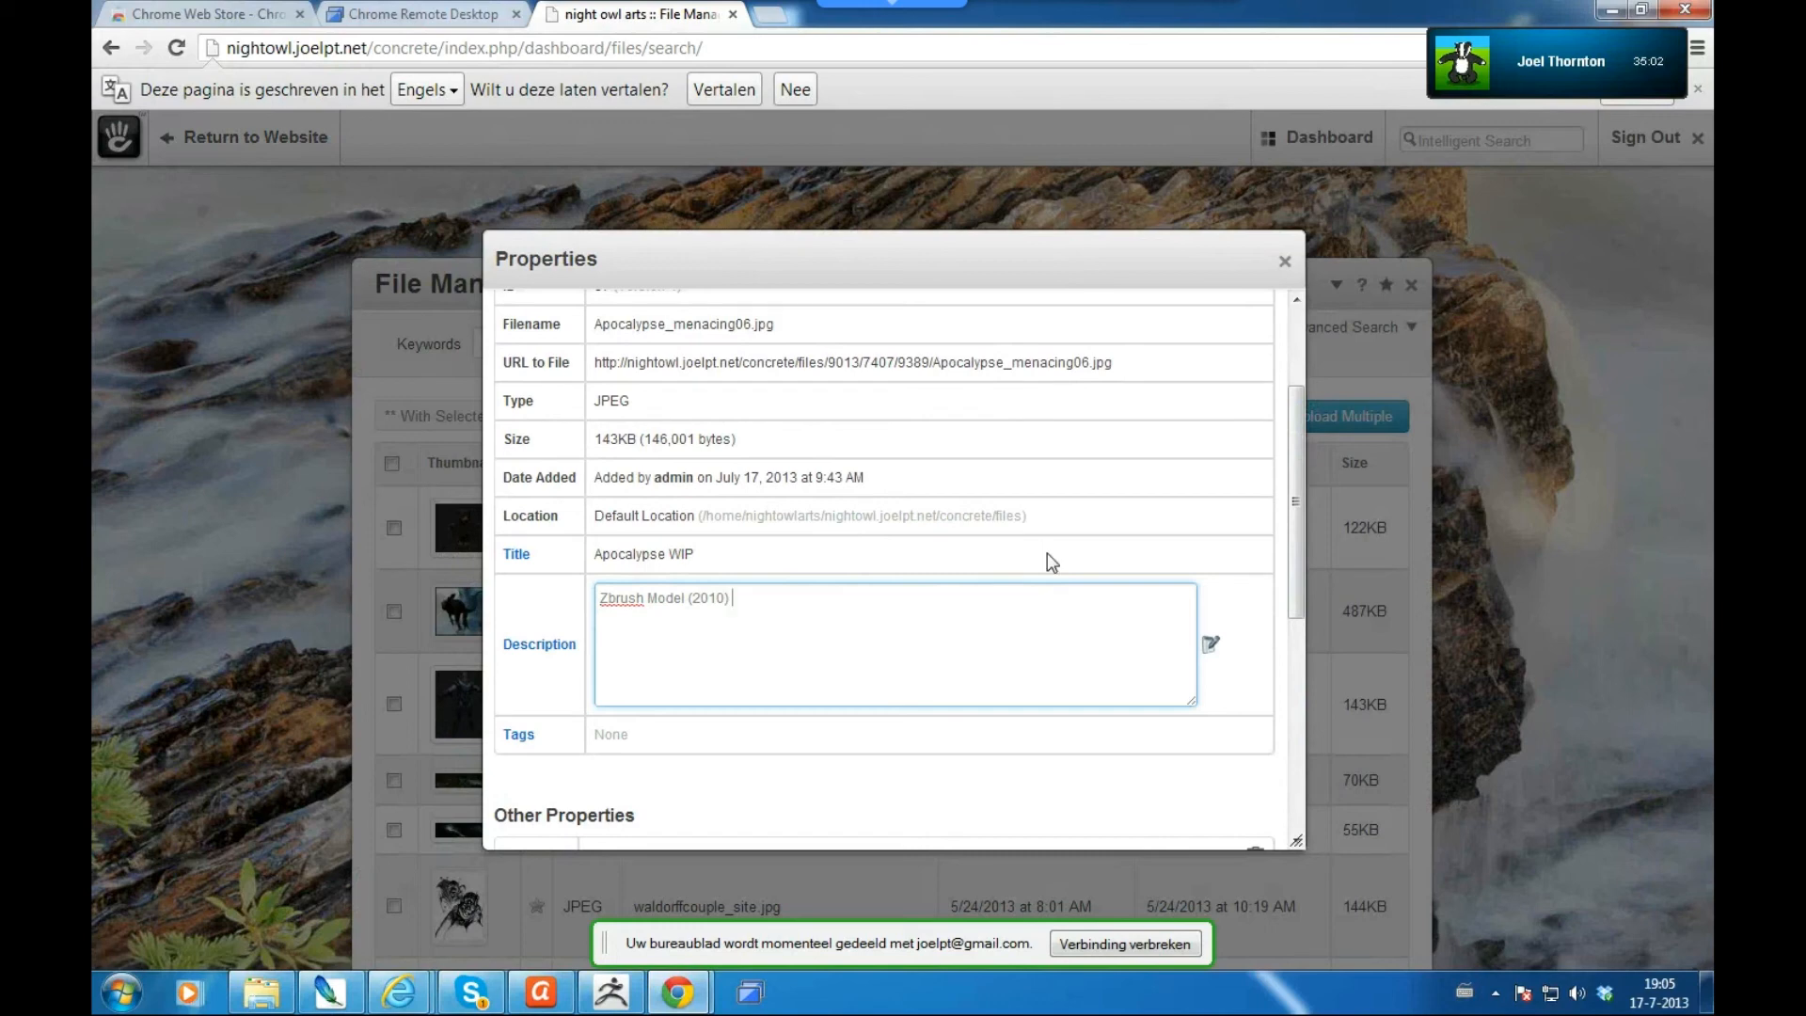
- Hide the popped-up game window and add a second description line, 'Two lines'
{"action": "scroll", "coordinate": [1296, 513], "scroll_direction": "up", "scroll_amount": 3}
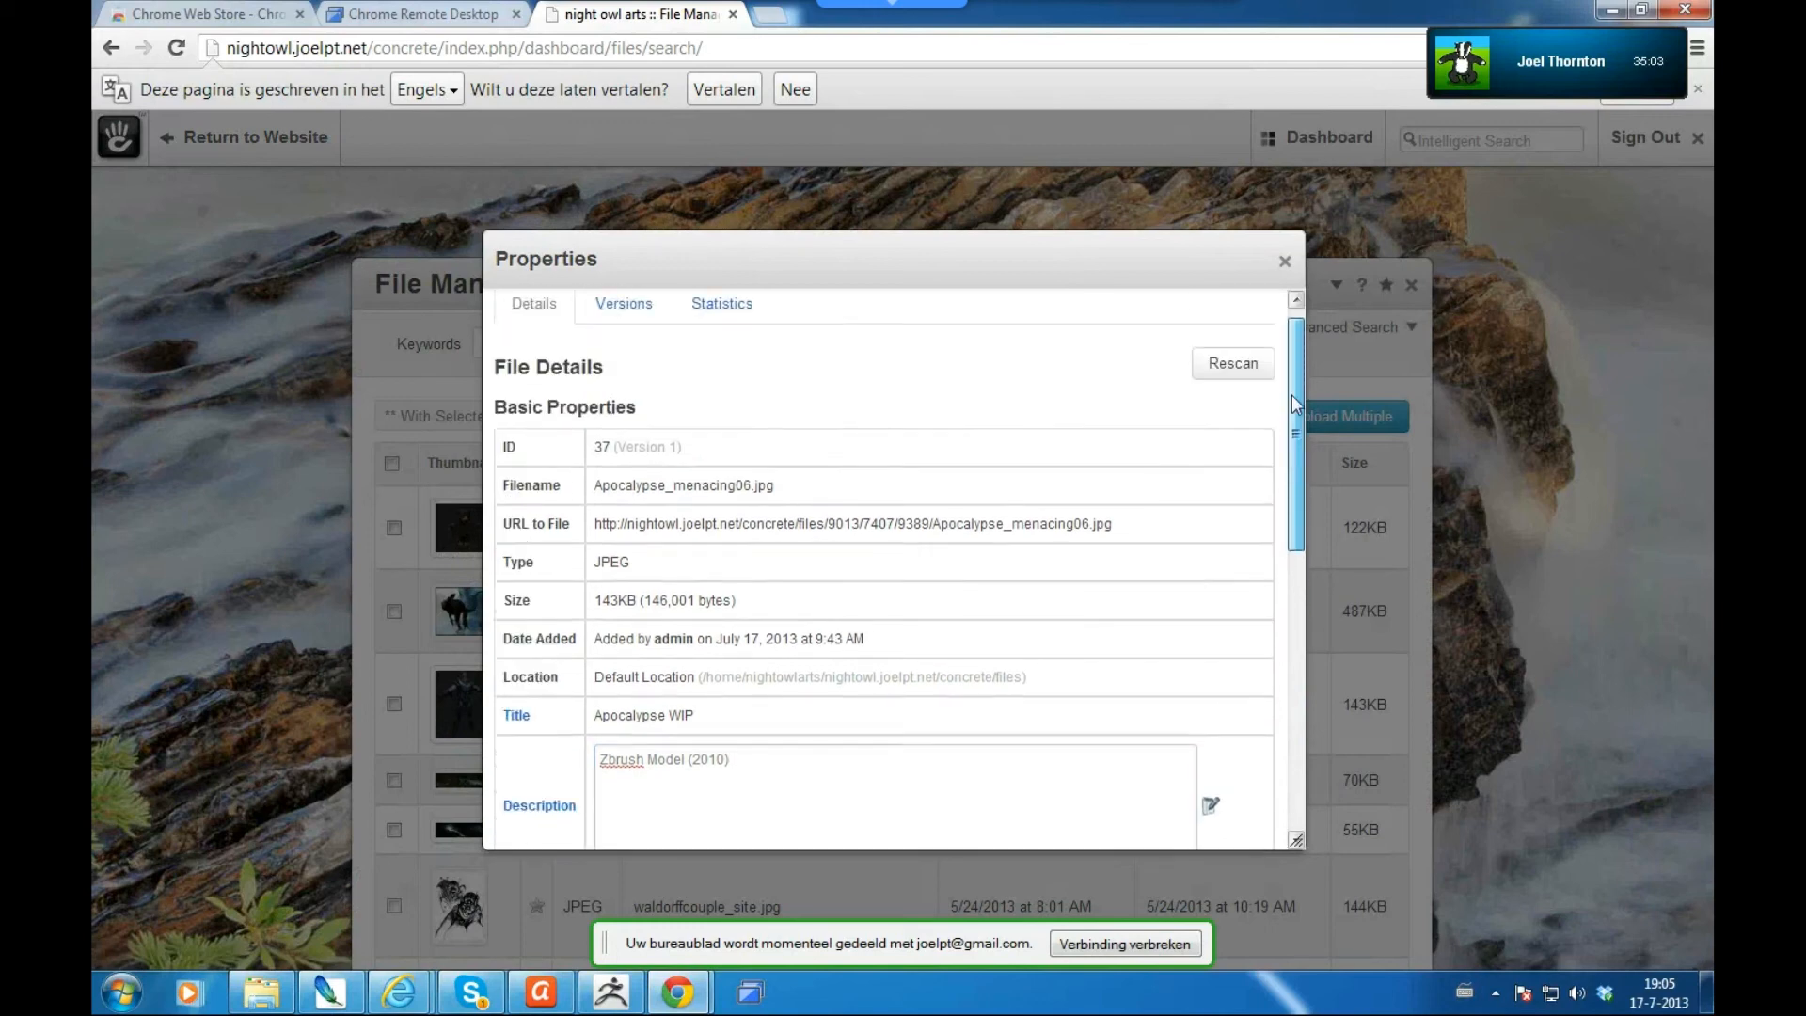
{"action": "scroll", "coordinate": [1291, 556], "scroll_direction": "down", "scroll_amount": 3}
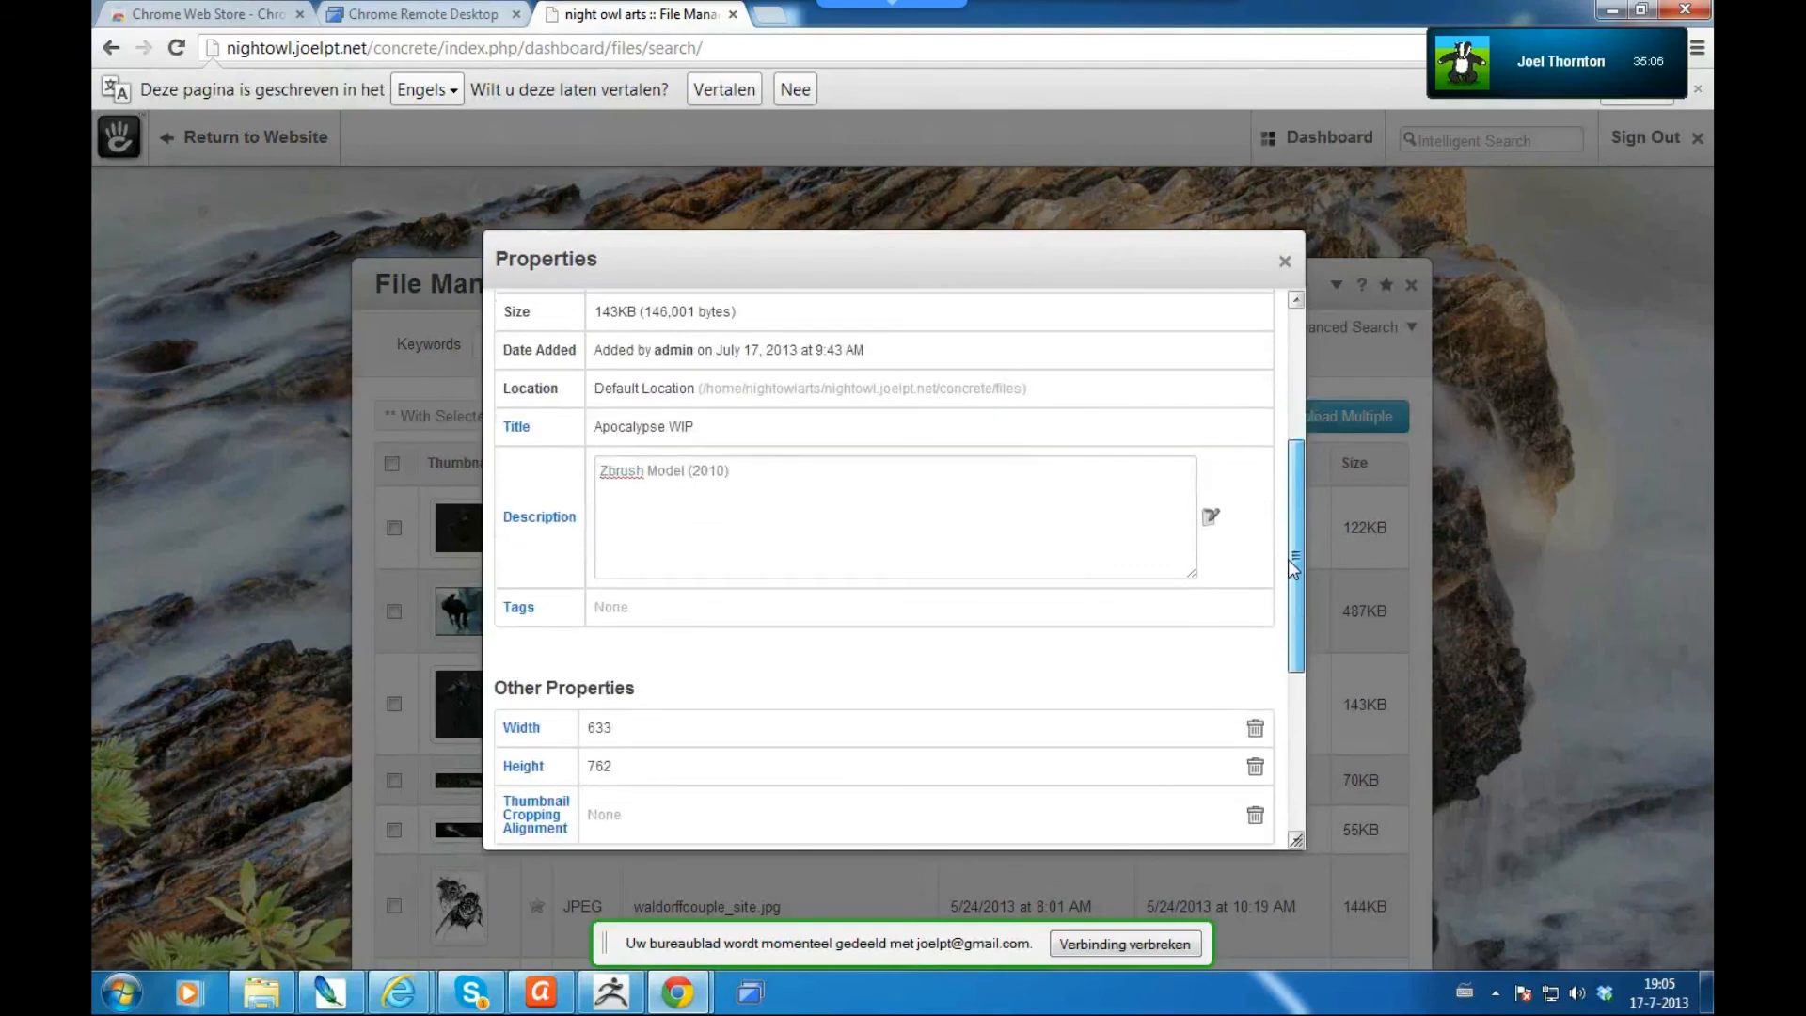
{"action": "left_click_drag", "start_coordinate": [595, 350], "coordinate": [818, 362]}
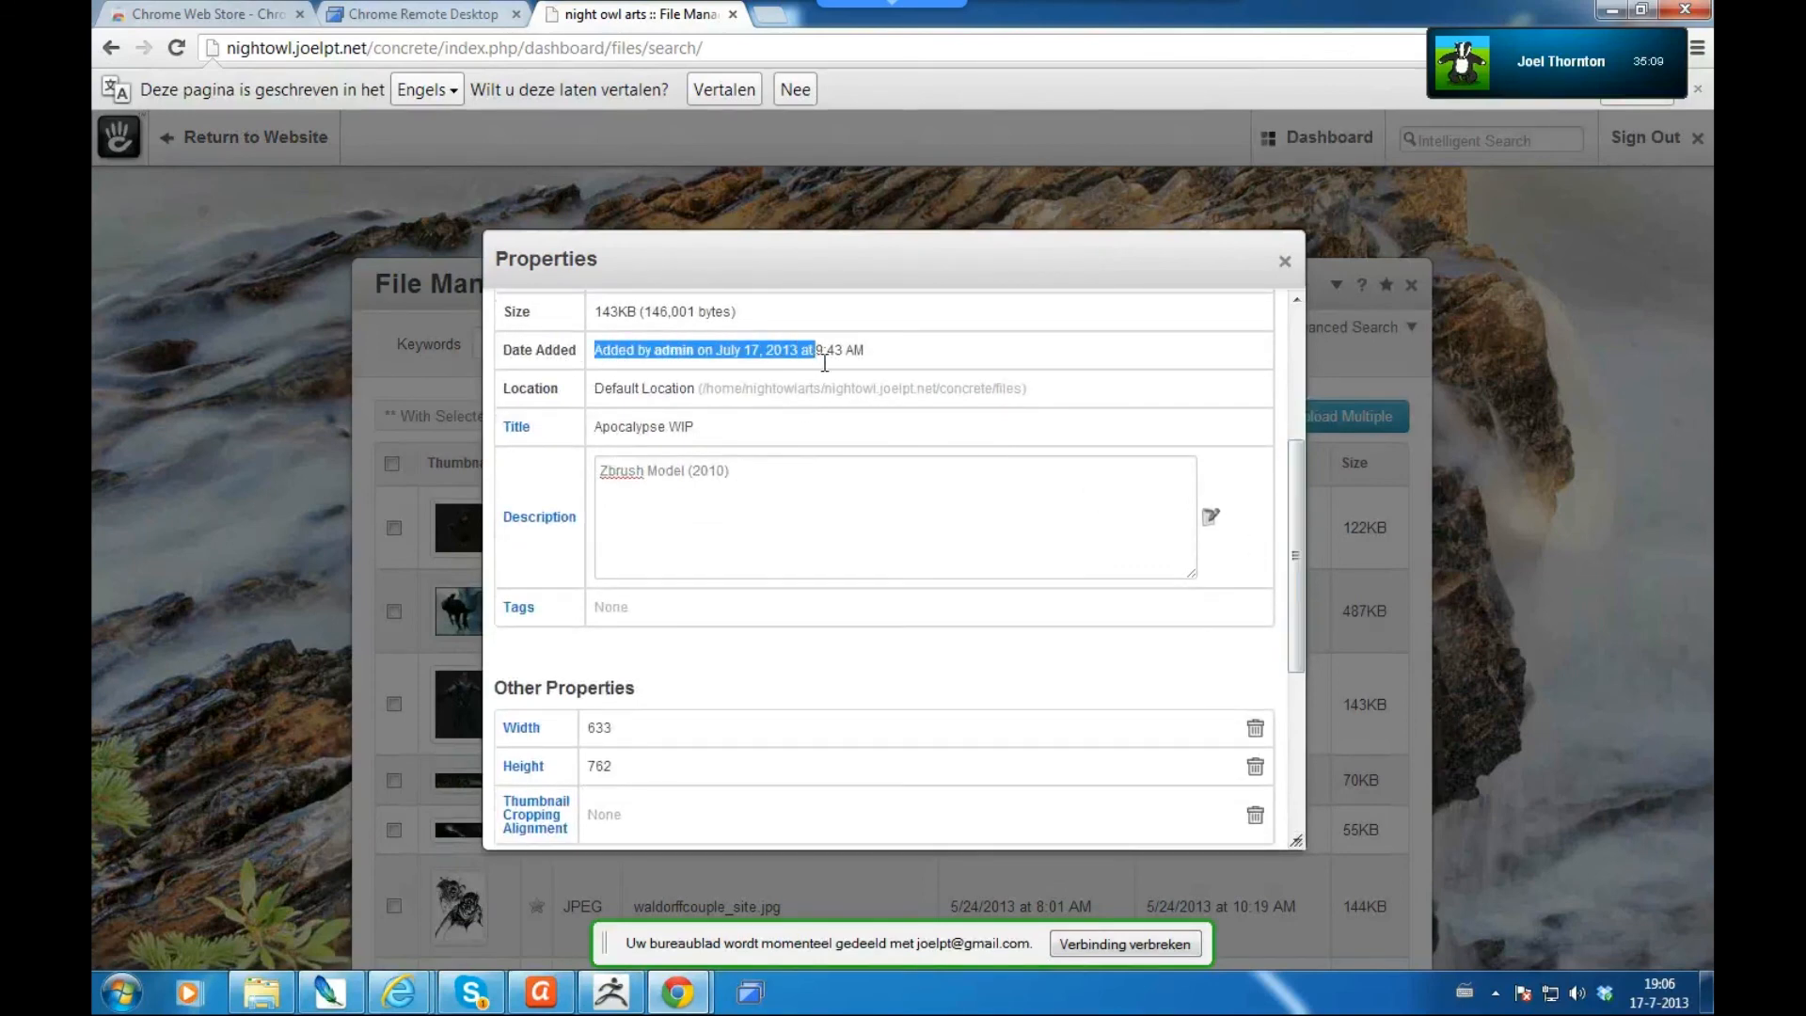
{"action": "left_click", "coordinate": [897, 349]}
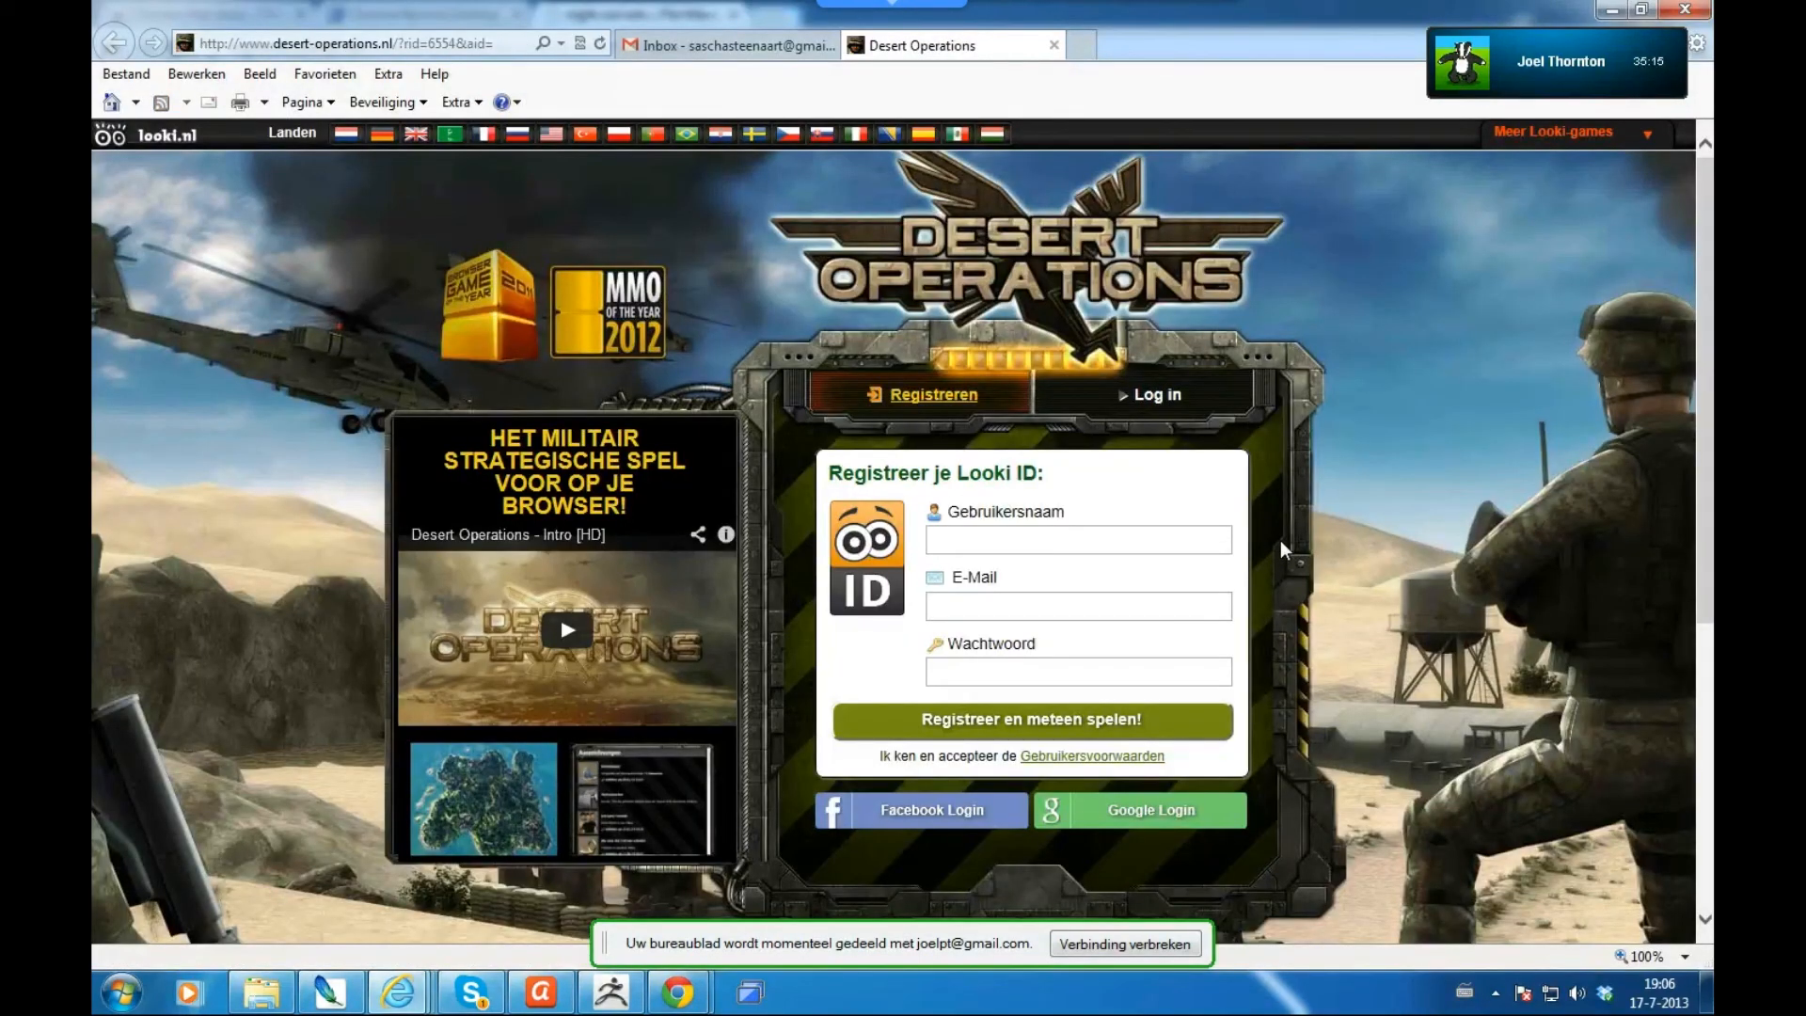
{"action": "left_click", "coordinate": [1612, 11]}
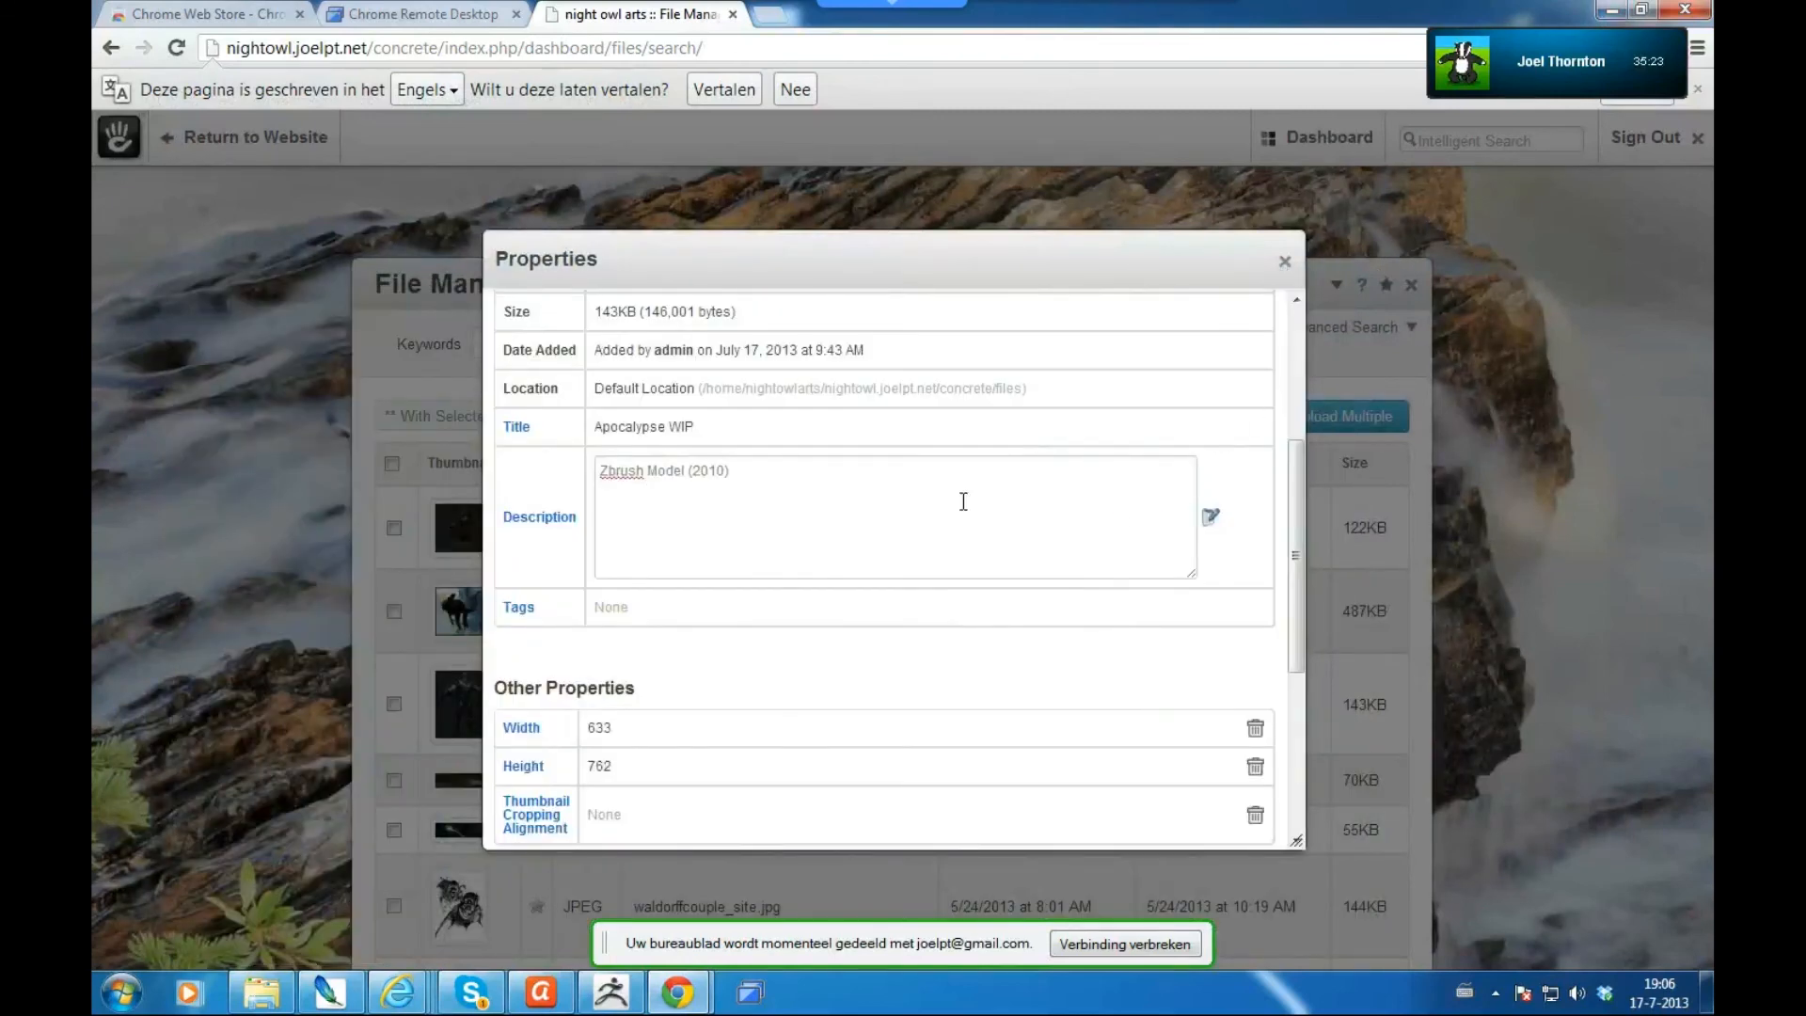
{"action": "left_click", "coordinate": [674, 476]}
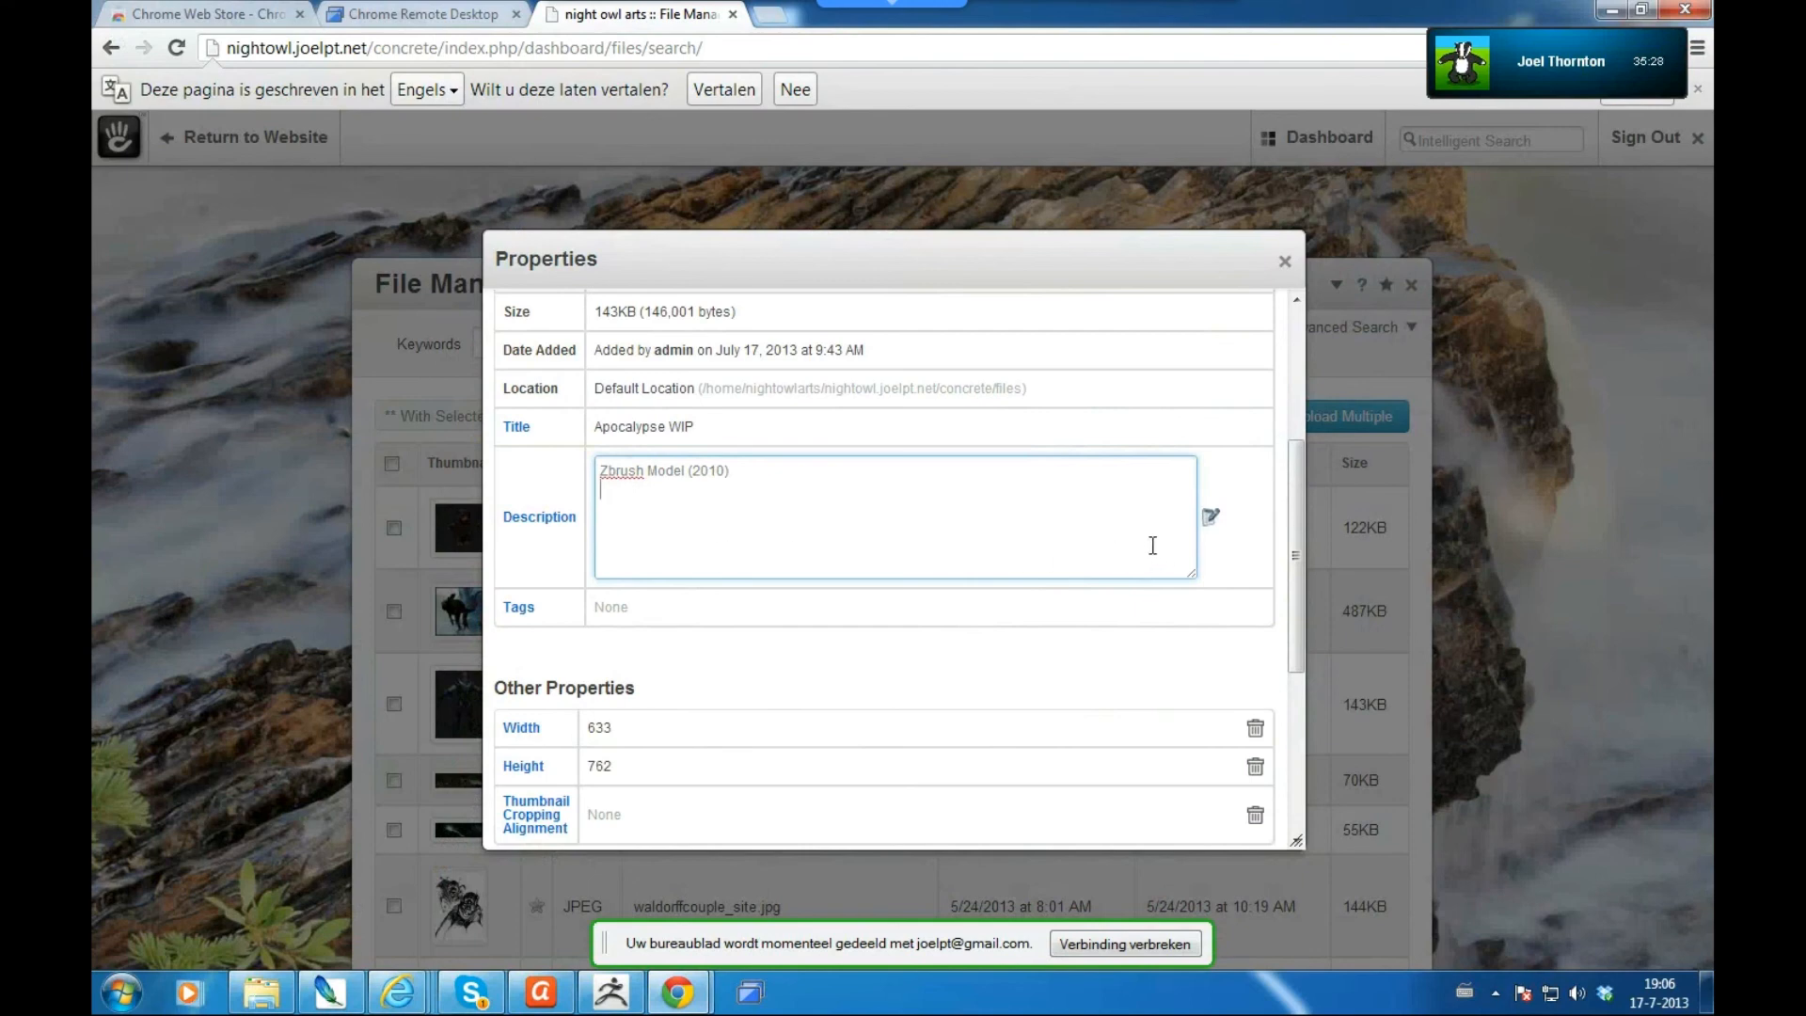
{"action": "type", "text": "Two lines"}
- Save the Apocalypse WIP description 'Zbrush Model (2010) Two lines'
{"action": "left_click", "coordinate": [1212, 521]}
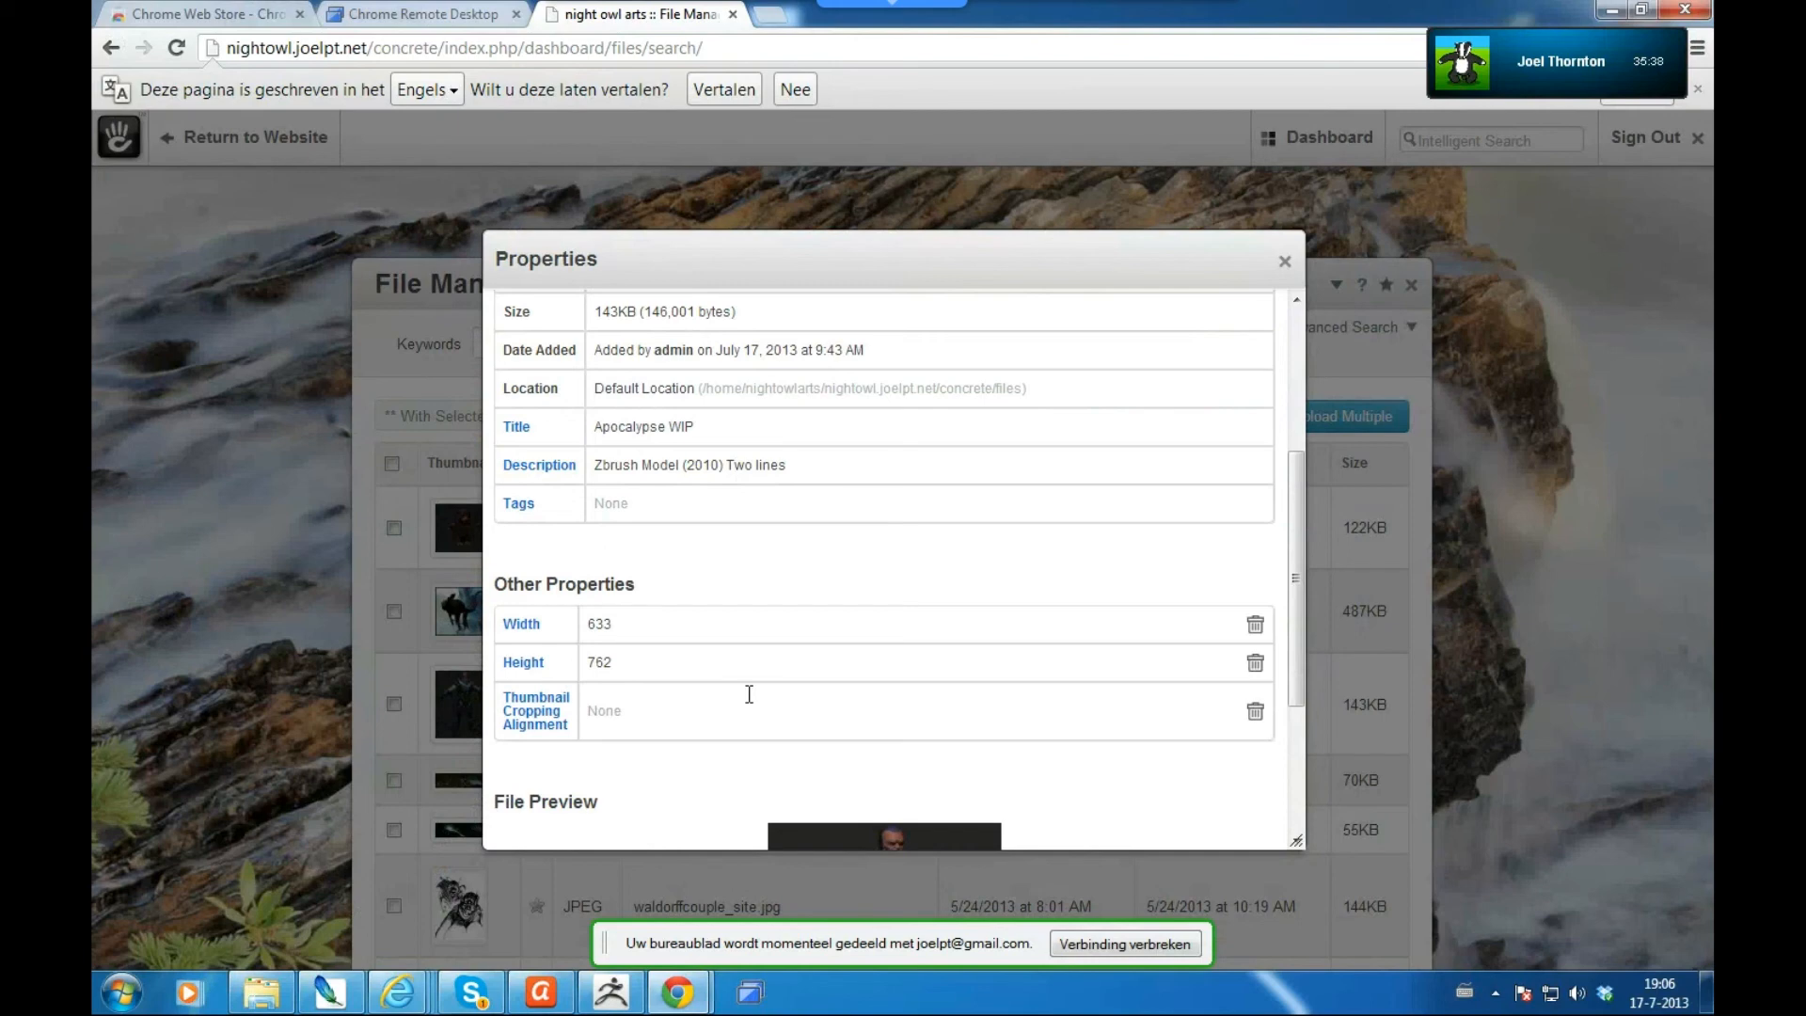
{"action": "left_click_drag", "start_coordinate": [1300, 693], "coordinate": [1289, 840]}
{"action": "left_click_drag", "start_coordinate": [1285, 766], "coordinate": [1194, 621]}
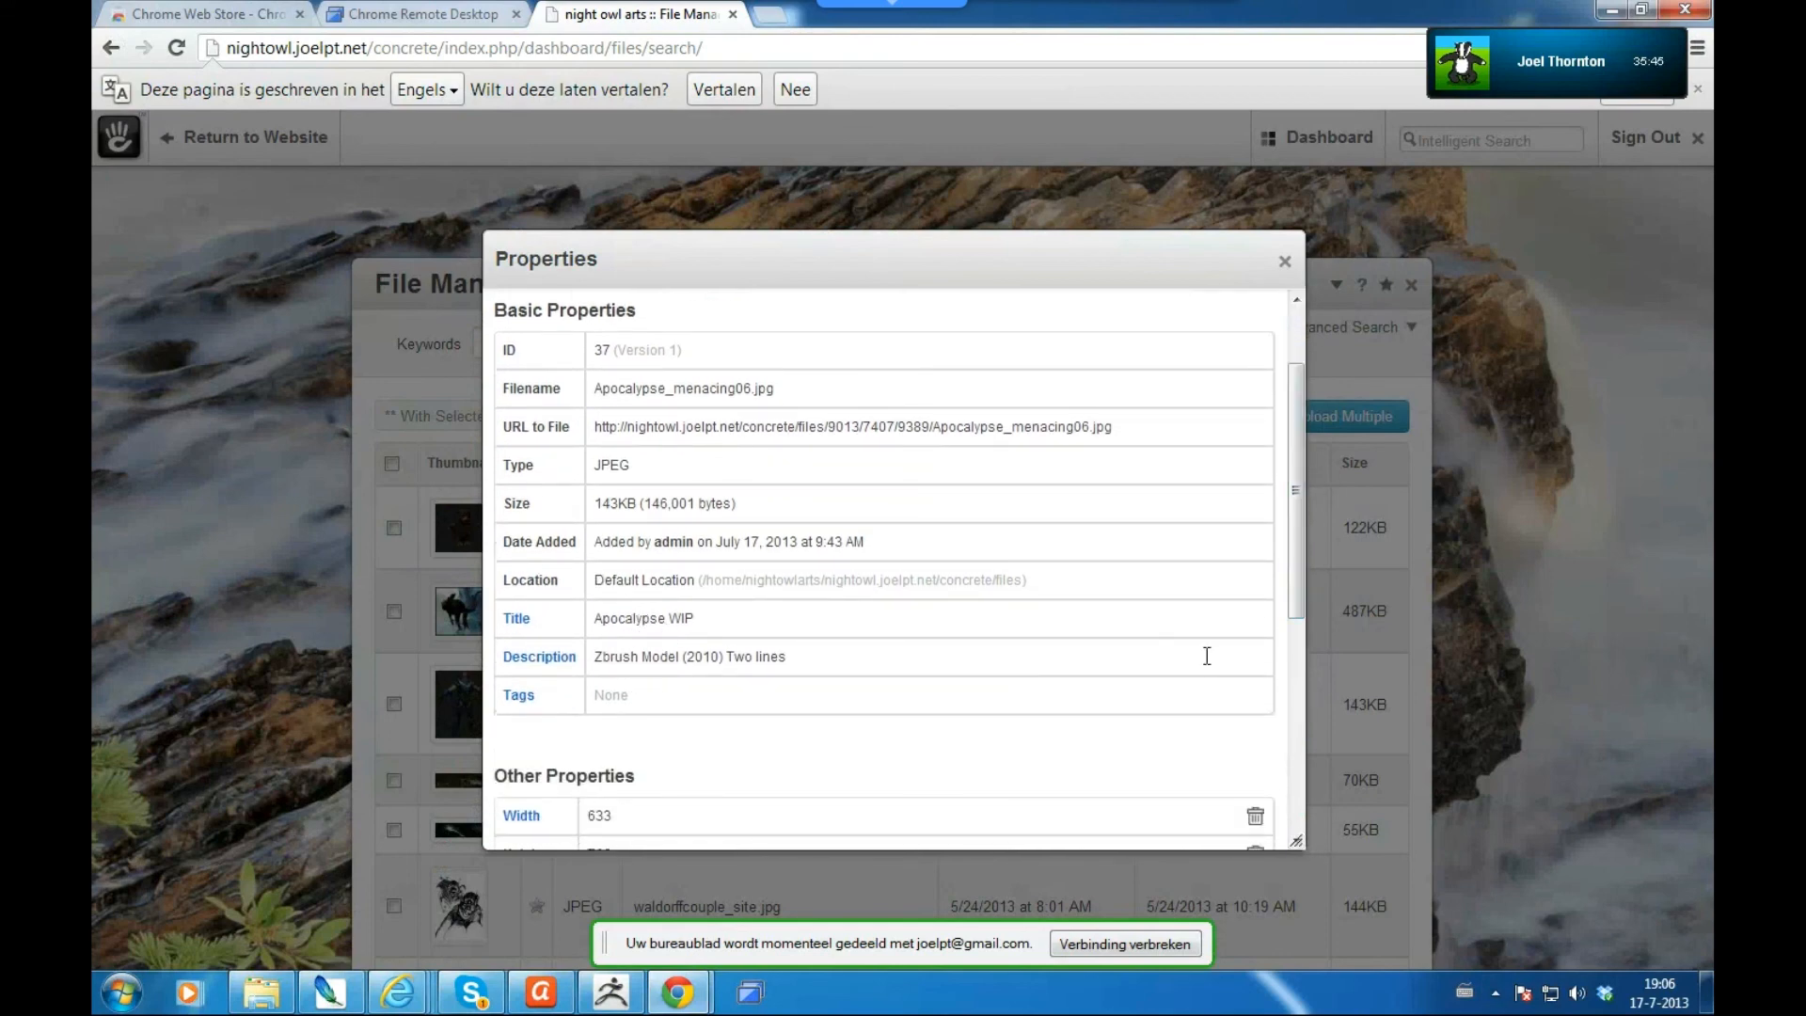
{"action": "left_click_drag", "start_coordinate": [1297, 607], "coordinate": [1300, 850]}
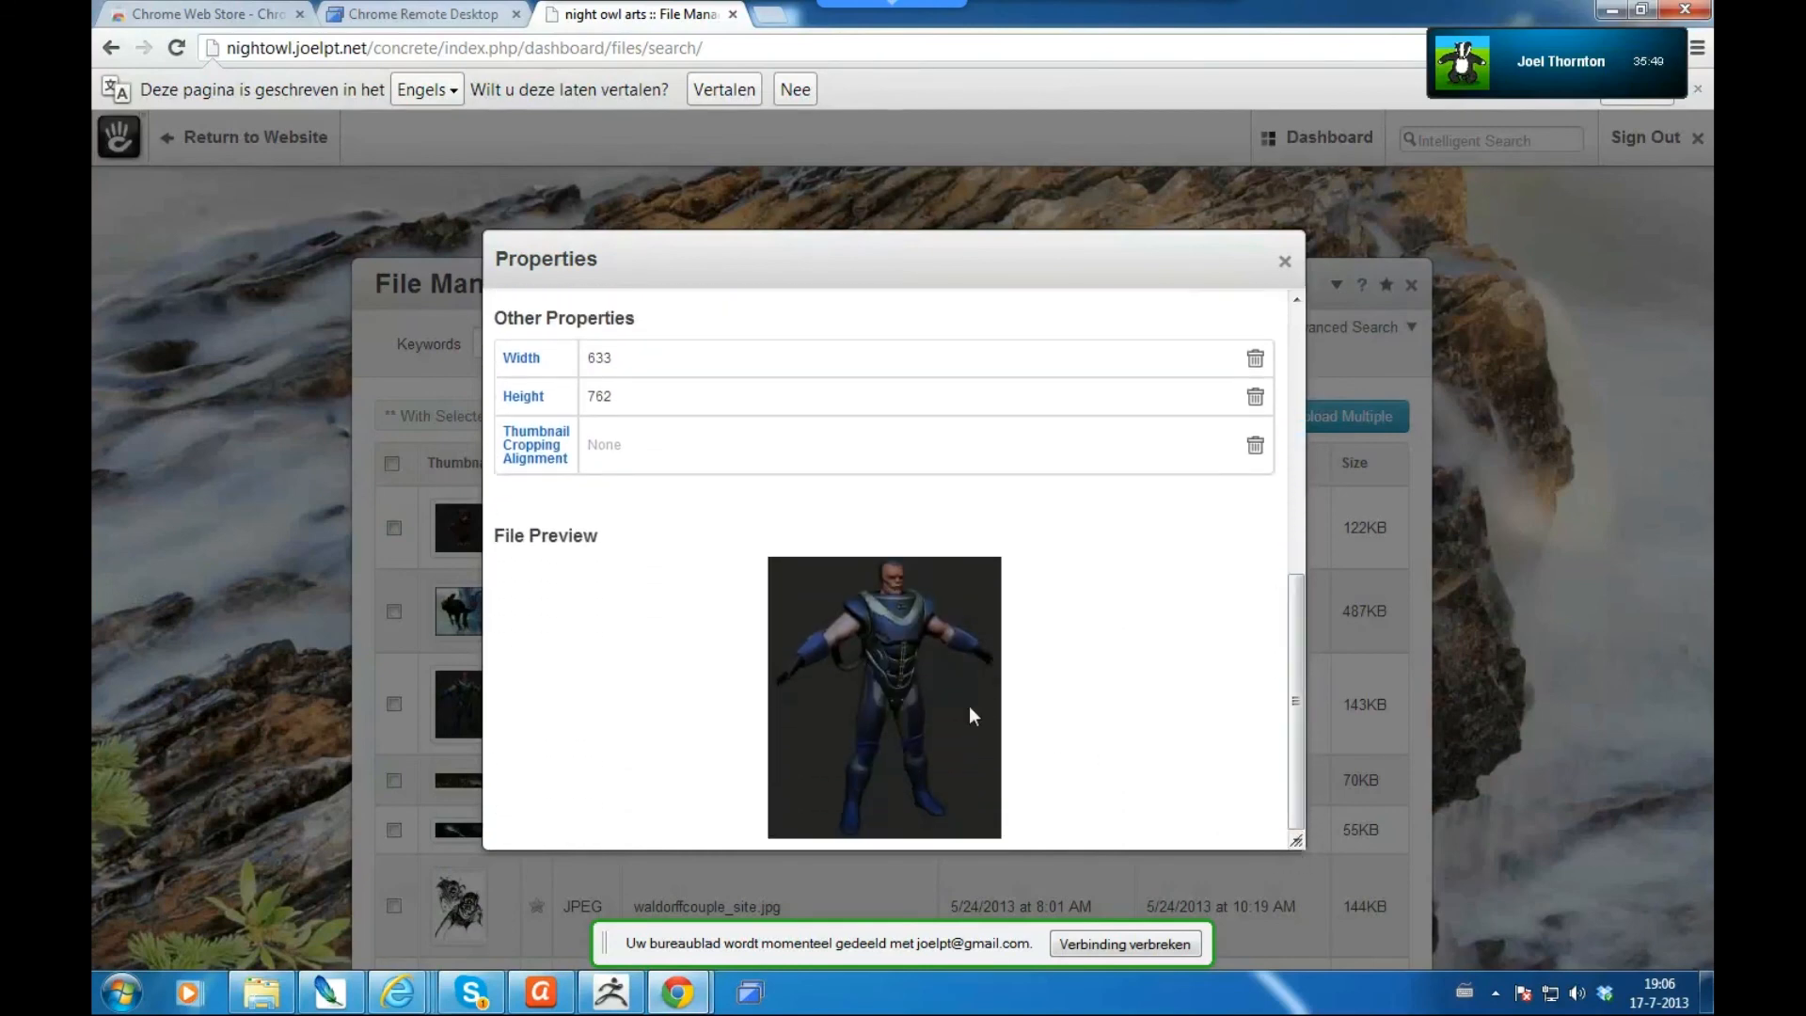
- Set the image's Thumbnail Cropping Alignment to top and save it
{"action": "left_click", "coordinate": [534, 457]}
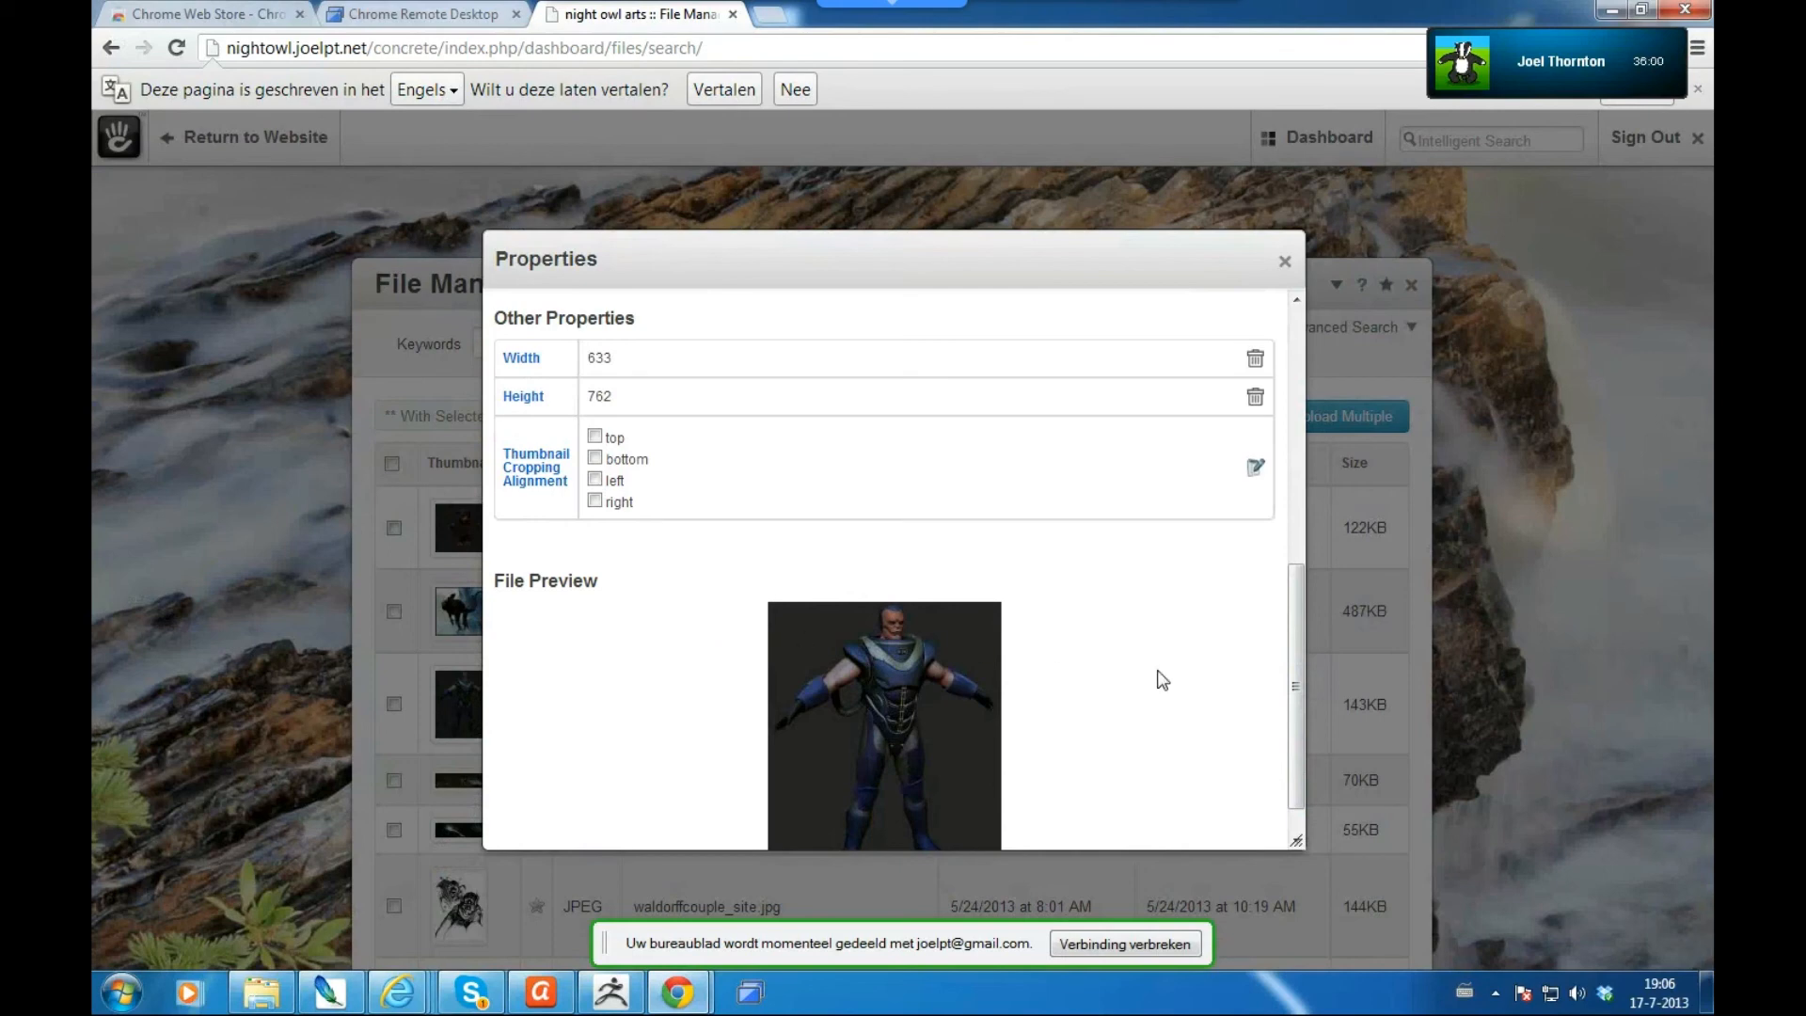
{"action": "scroll", "coordinate": [1301, 711], "scroll_direction": "down", "scroll_amount": 1}
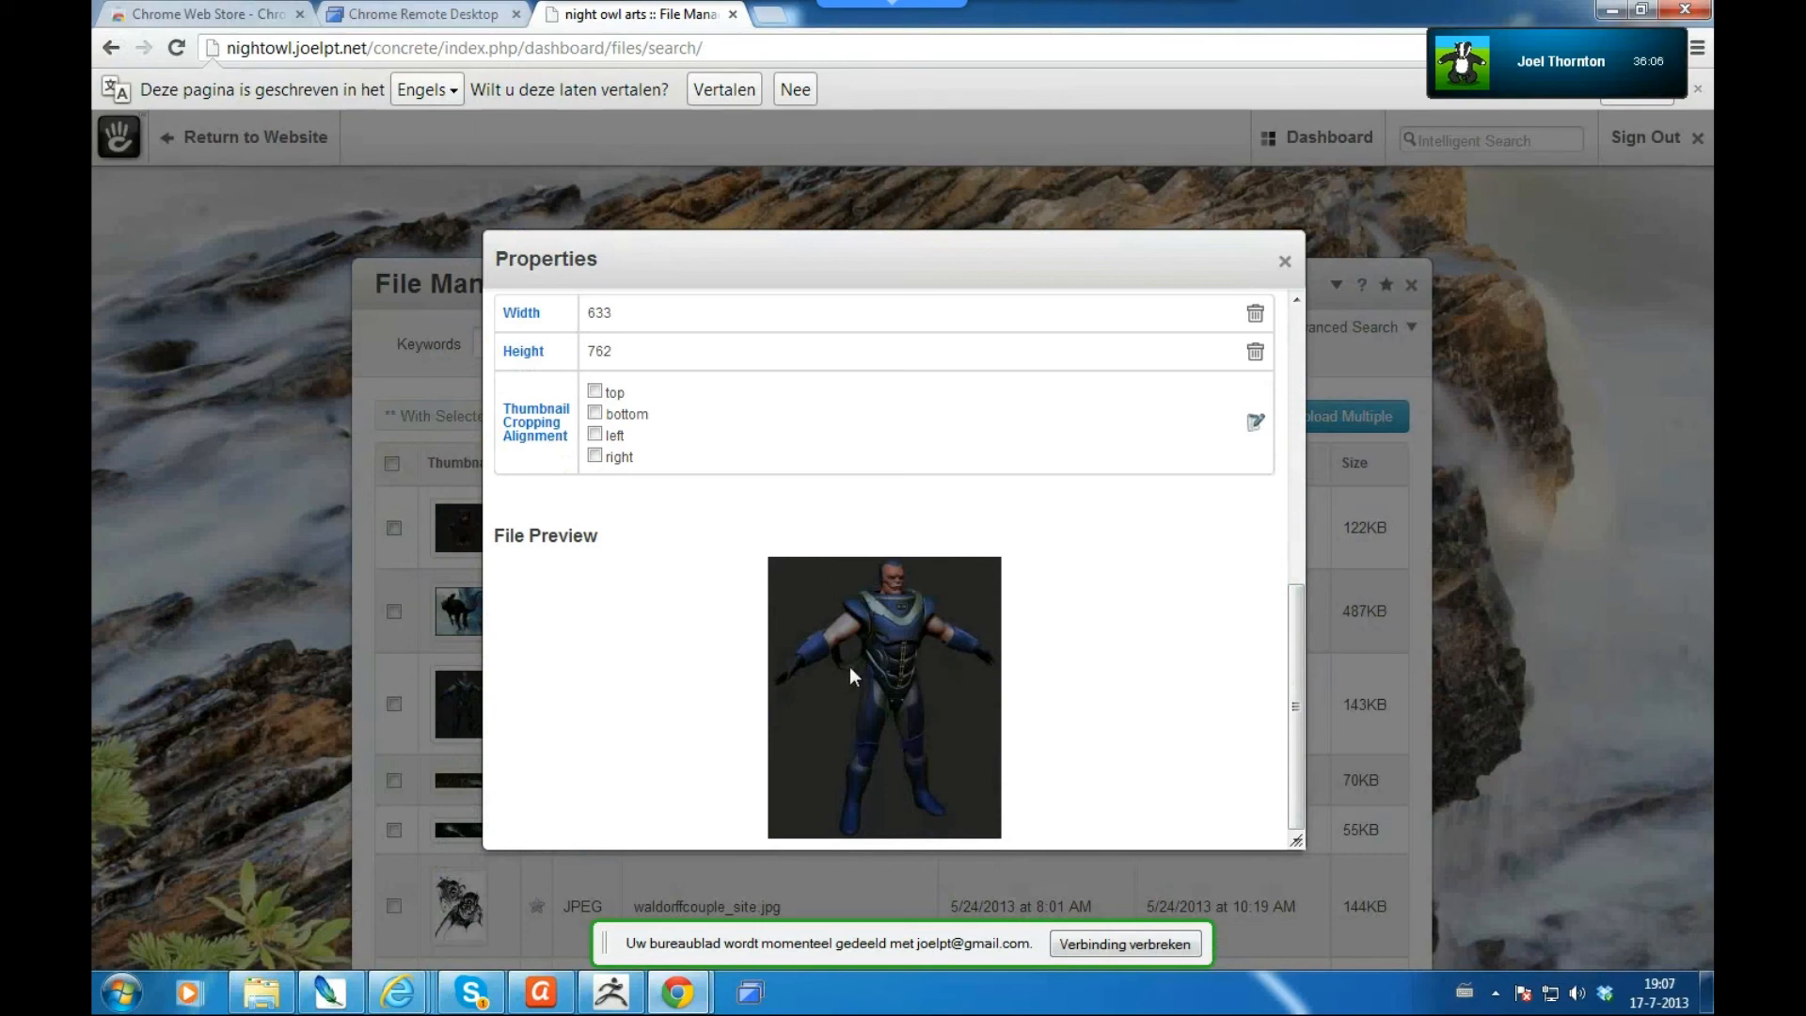
{"action": "left_click", "coordinate": [594, 392]}
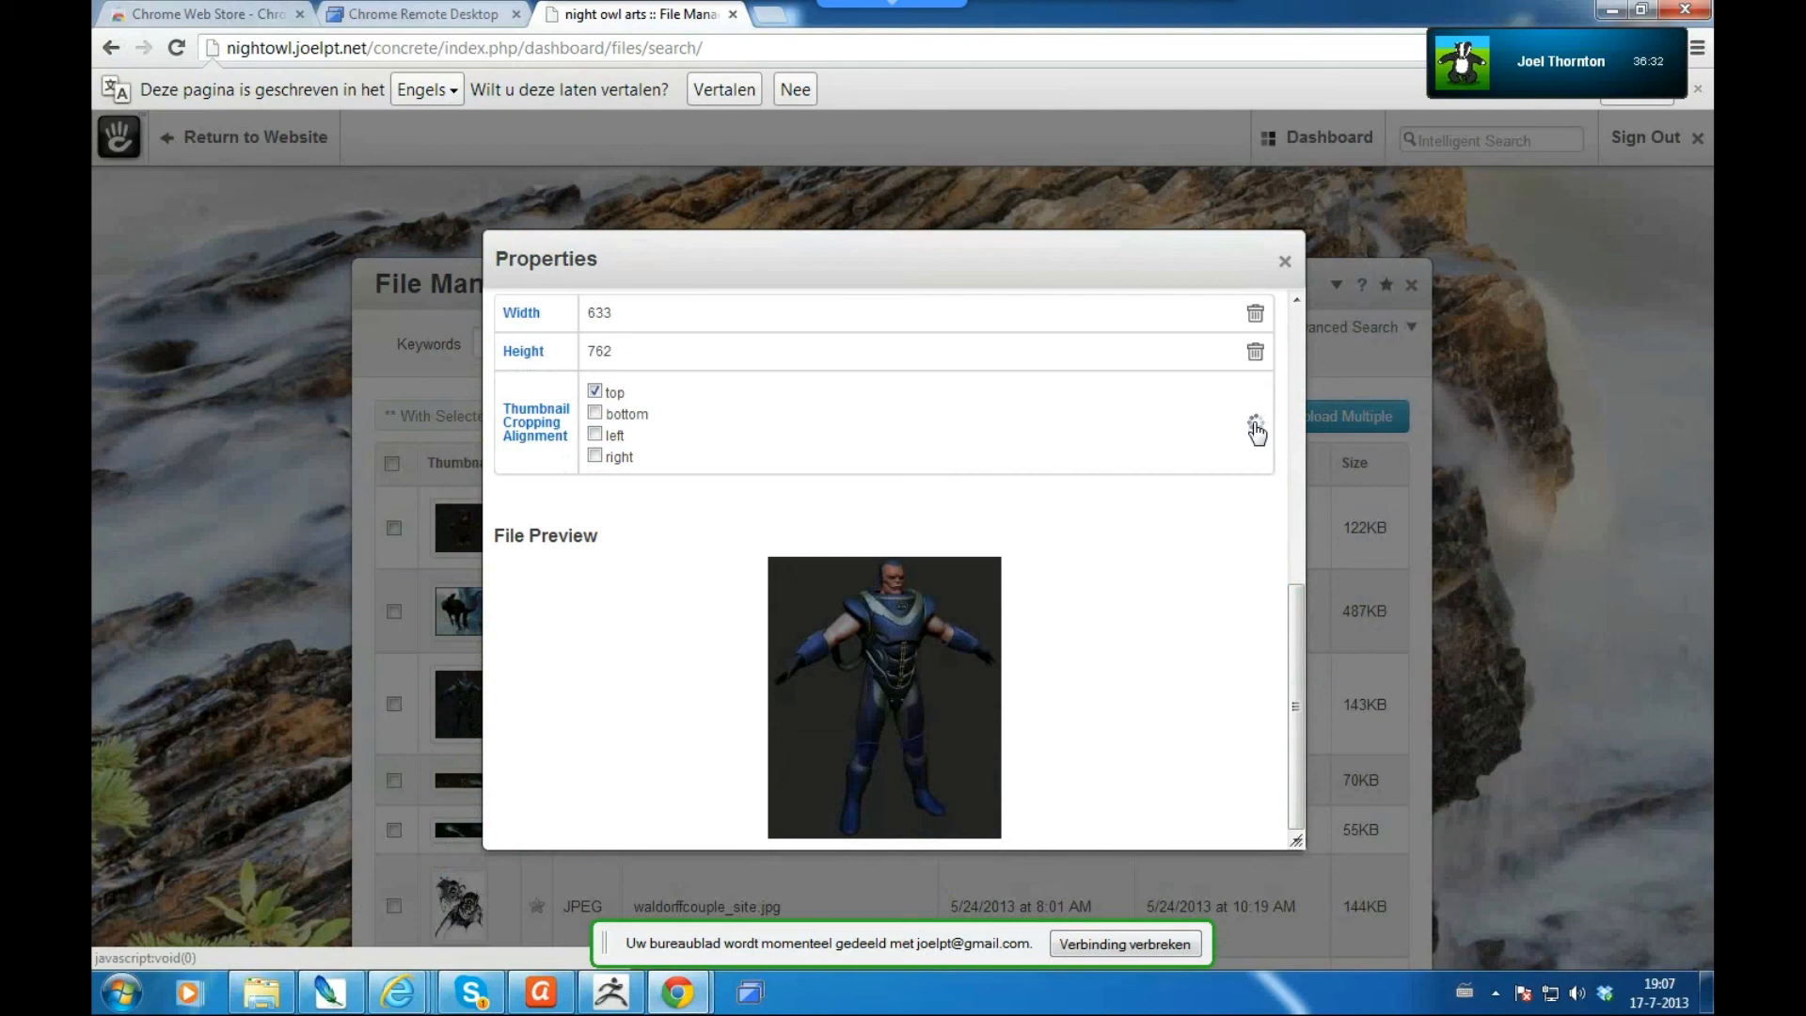
{"action": "left_click", "coordinate": [1257, 426]}
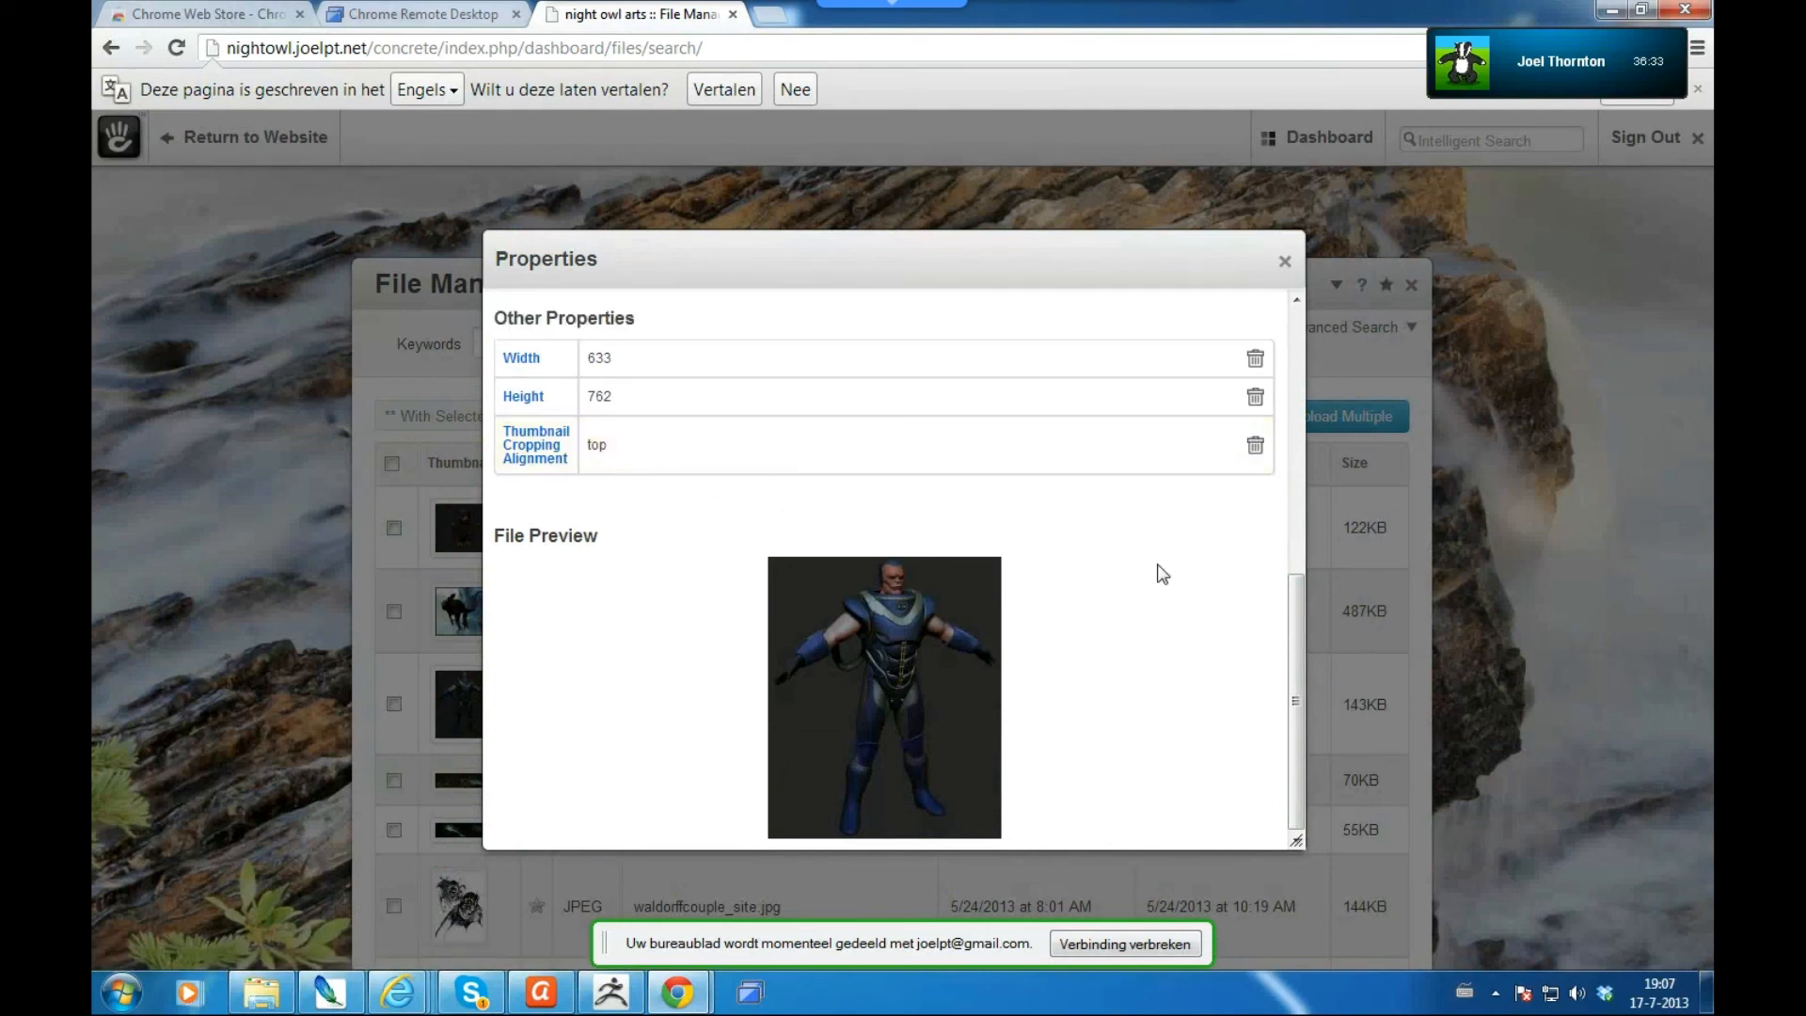
{"action": "scroll", "coordinate": [1296, 680], "scroll_direction": "up", "scroll_amount": 2}
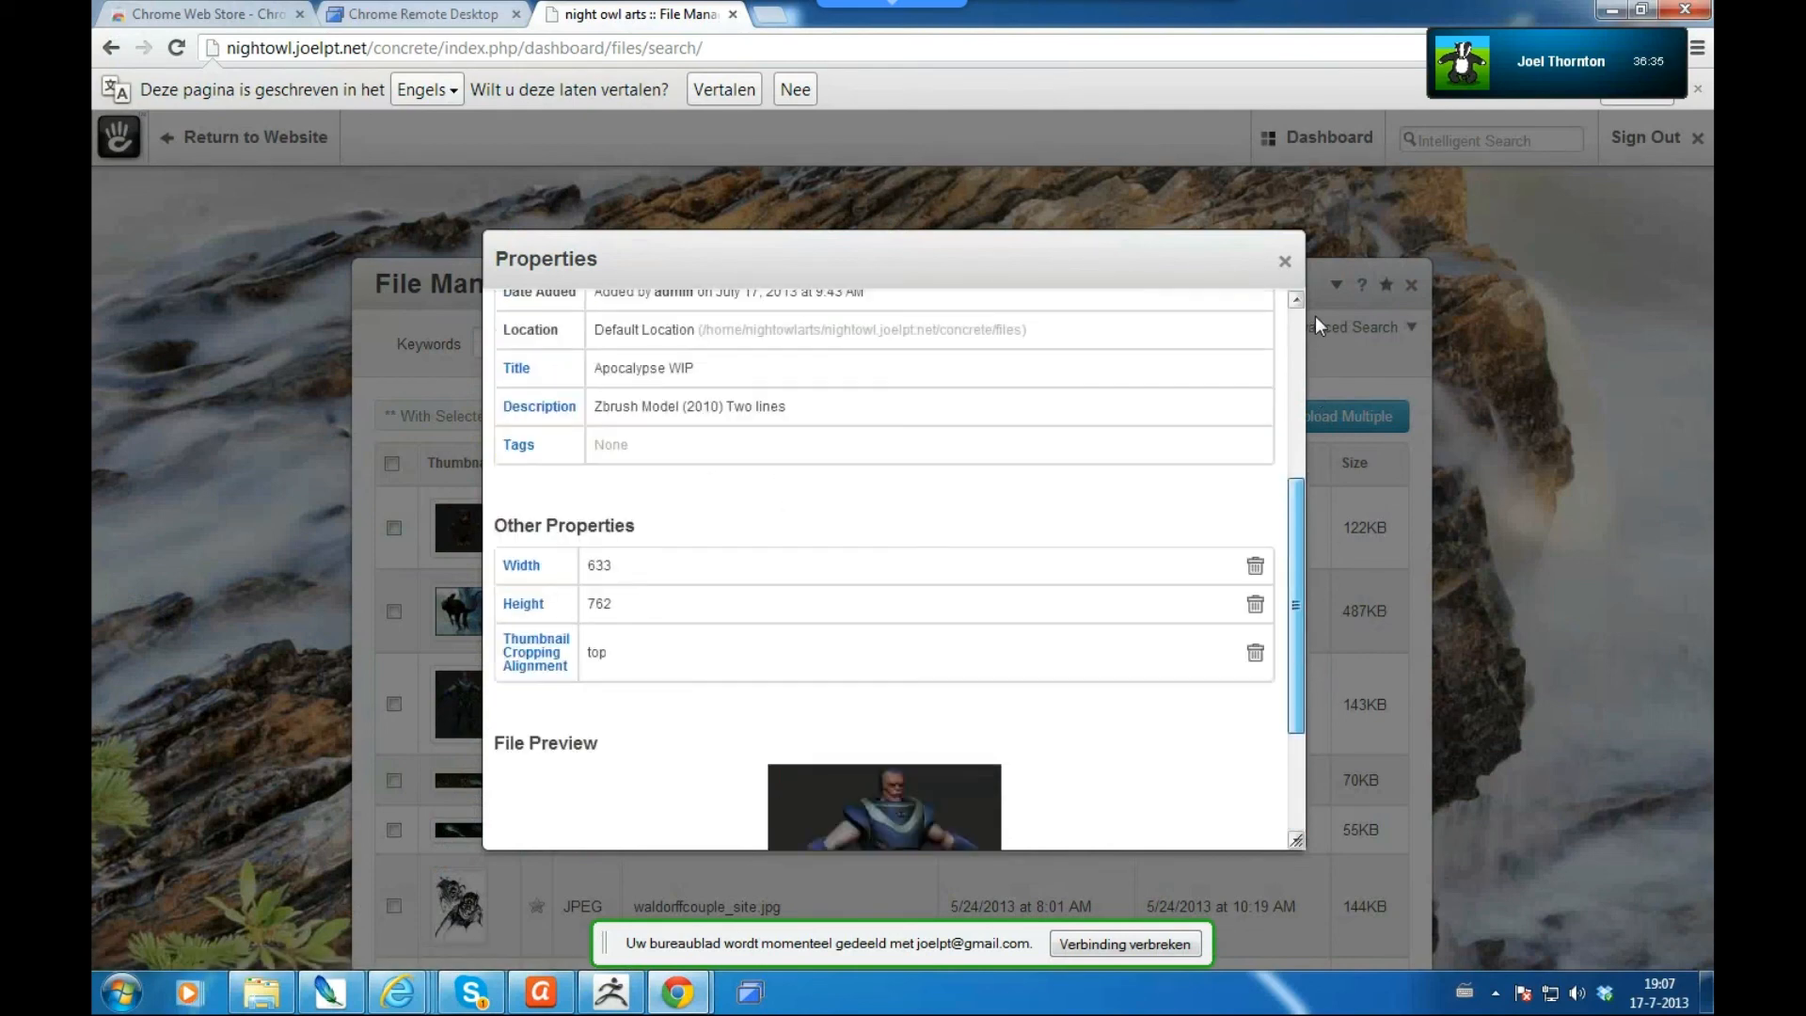
{"action": "scroll", "coordinate": [1317, 328], "scroll_direction": "up", "scroll_amount": 4}
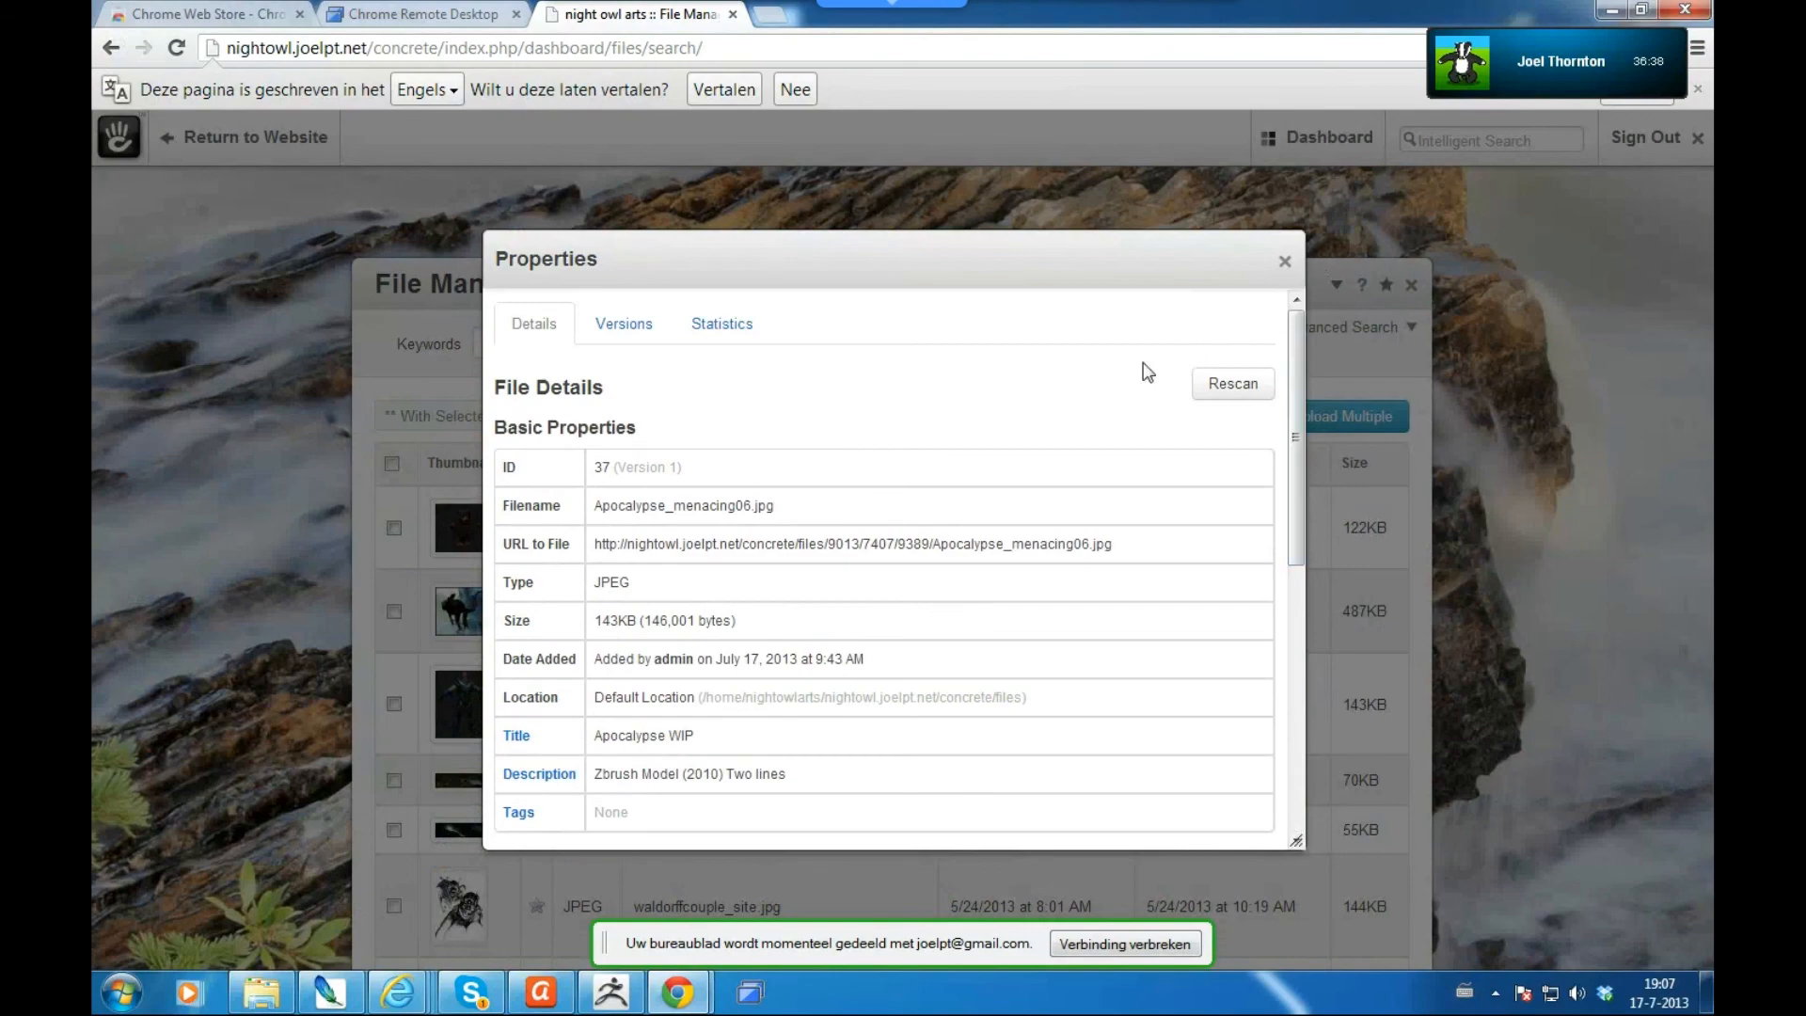
- Close Properties, return to the website and open the gallery's tutorial page
{"action": "left_click", "coordinate": [1285, 263]}
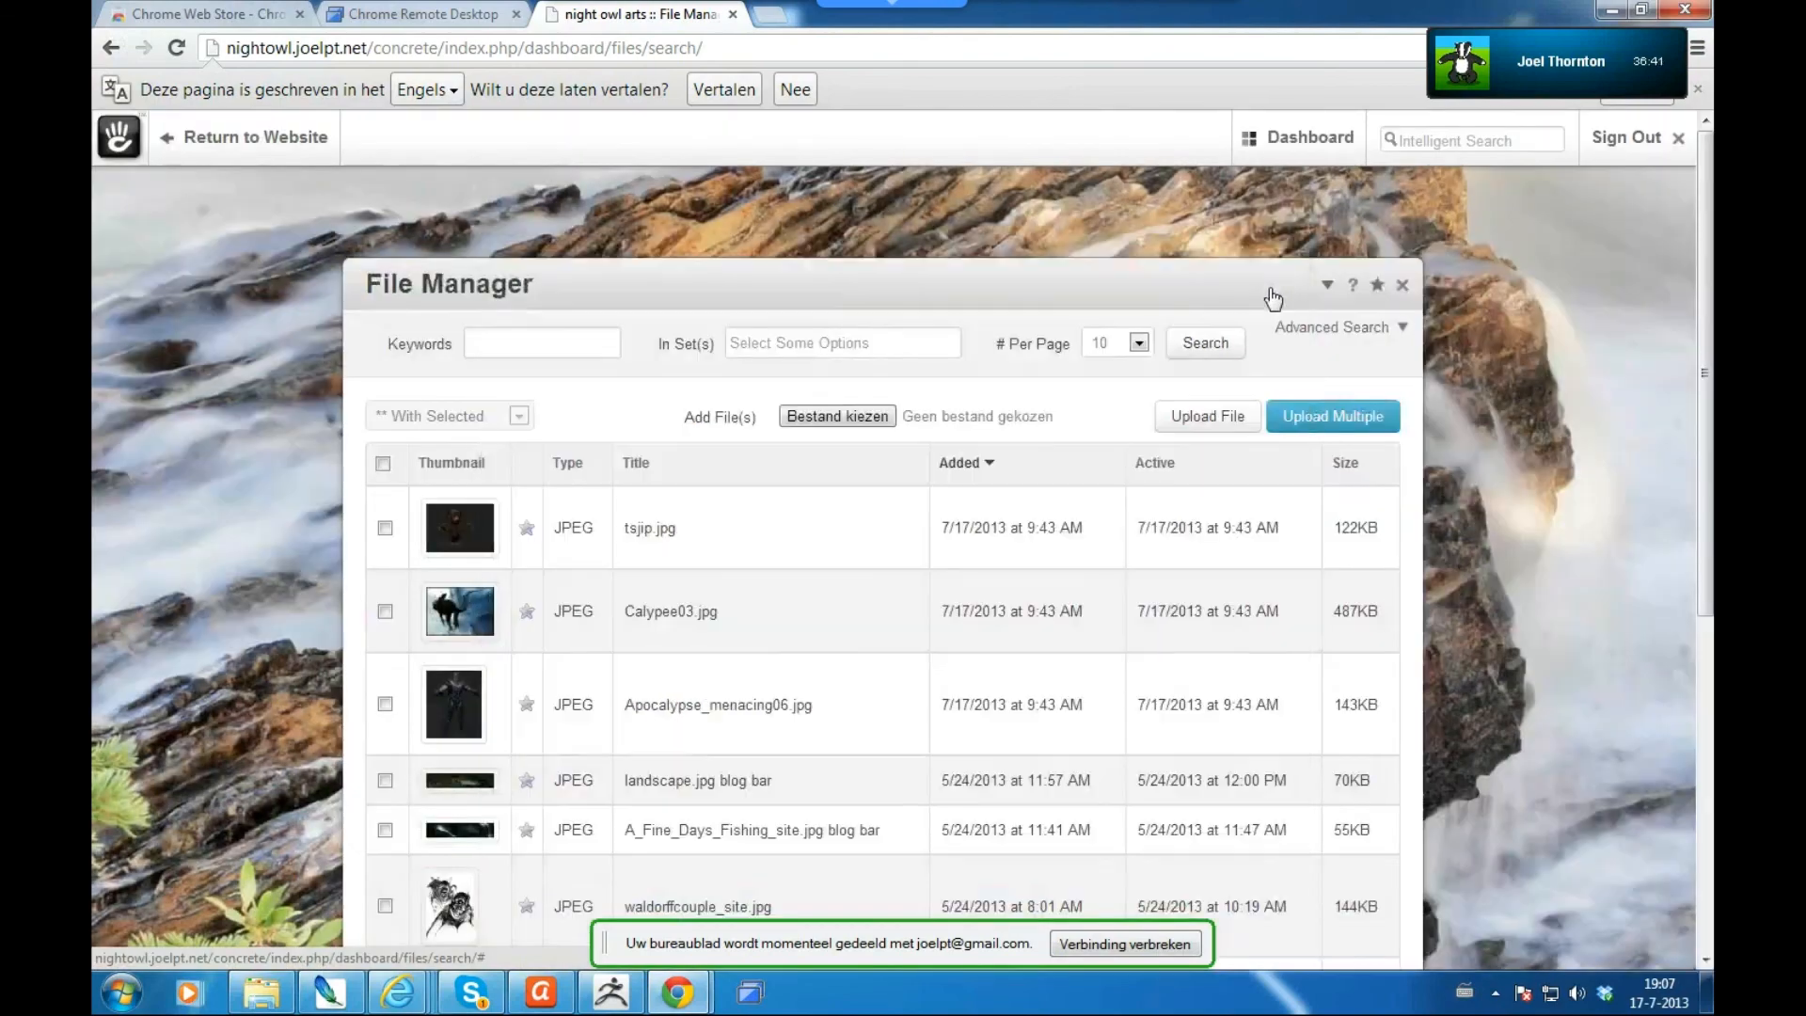
{"action": "left_click", "coordinate": [264, 141]}
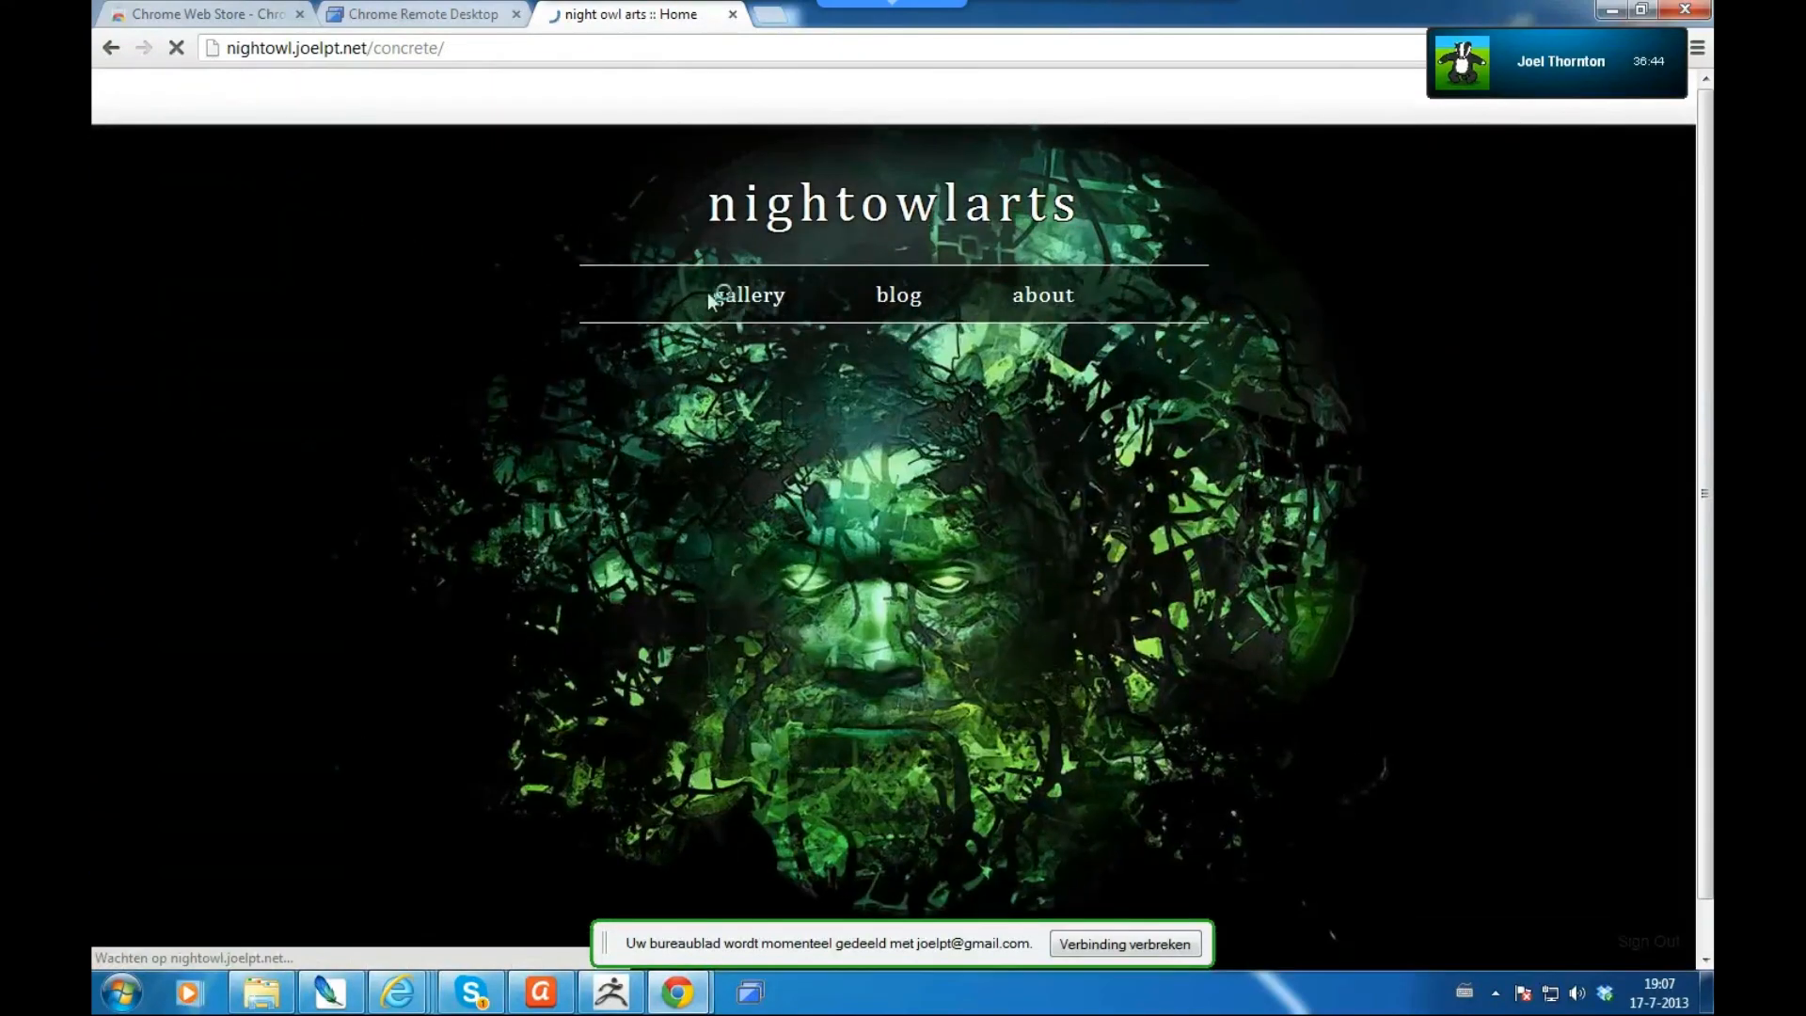
{"action": "left_click", "coordinate": [740, 300]}
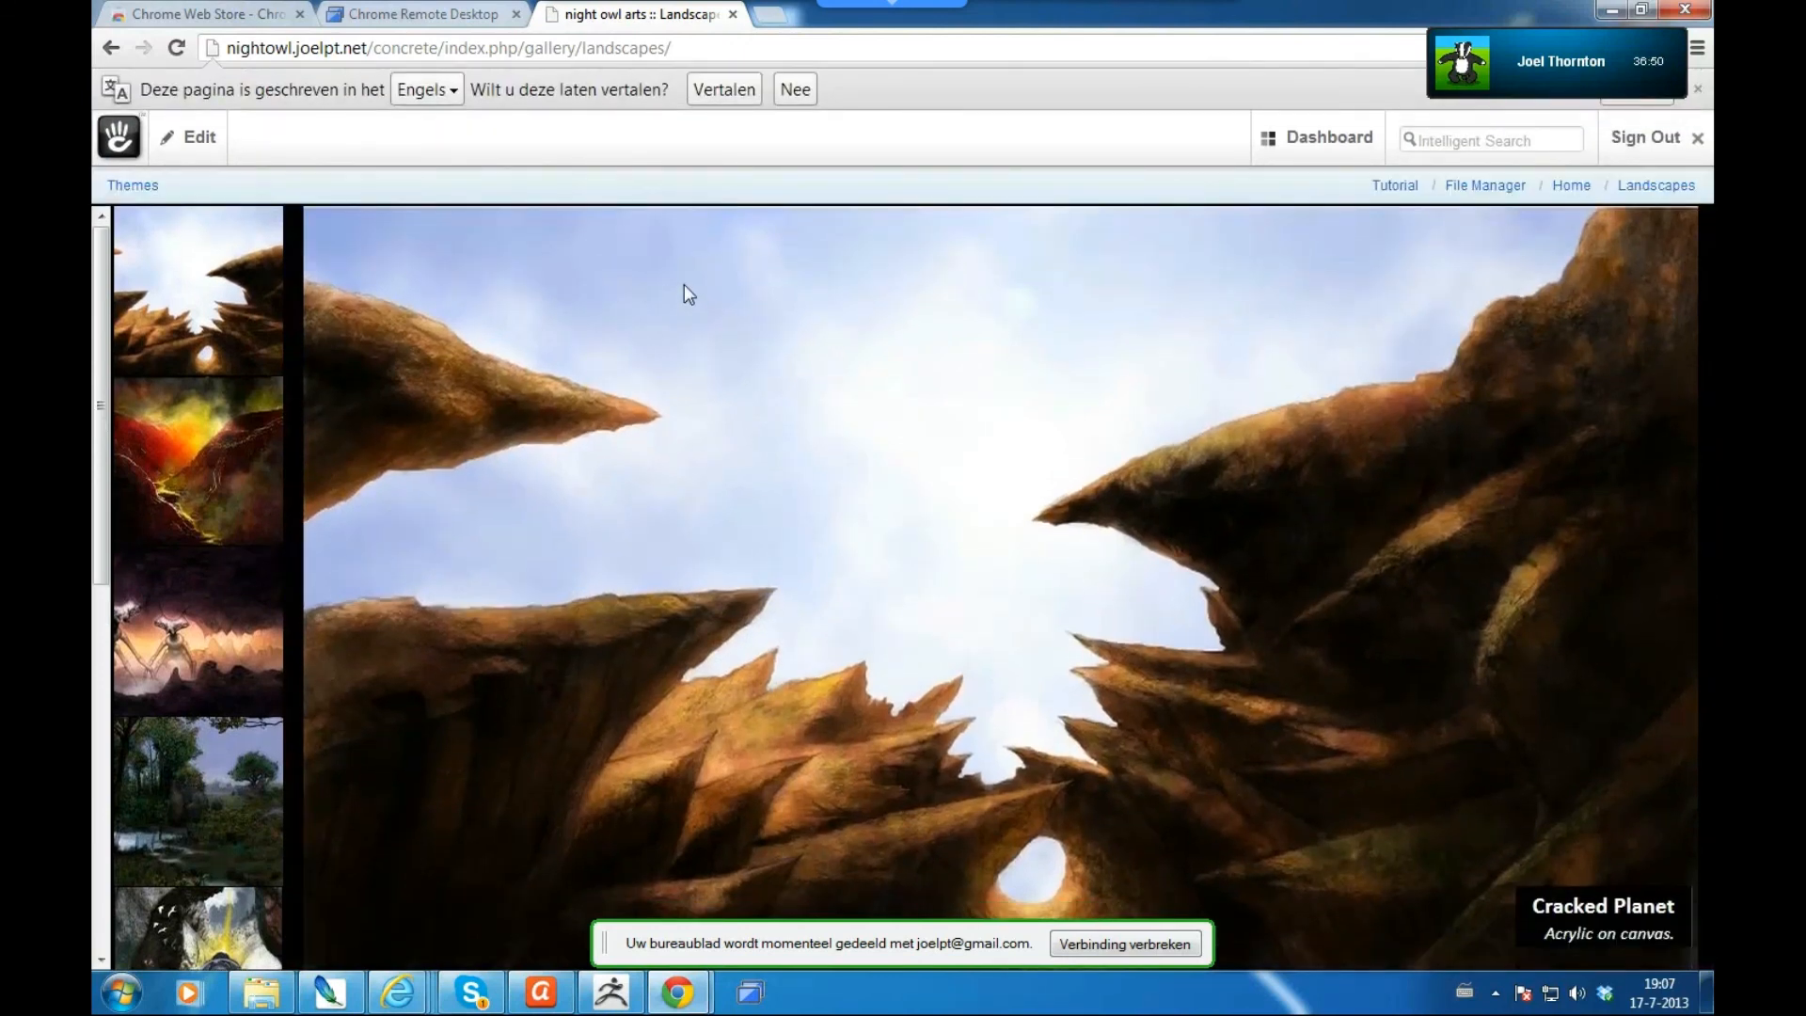
{"action": "left_click", "coordinate": [668, 184]}
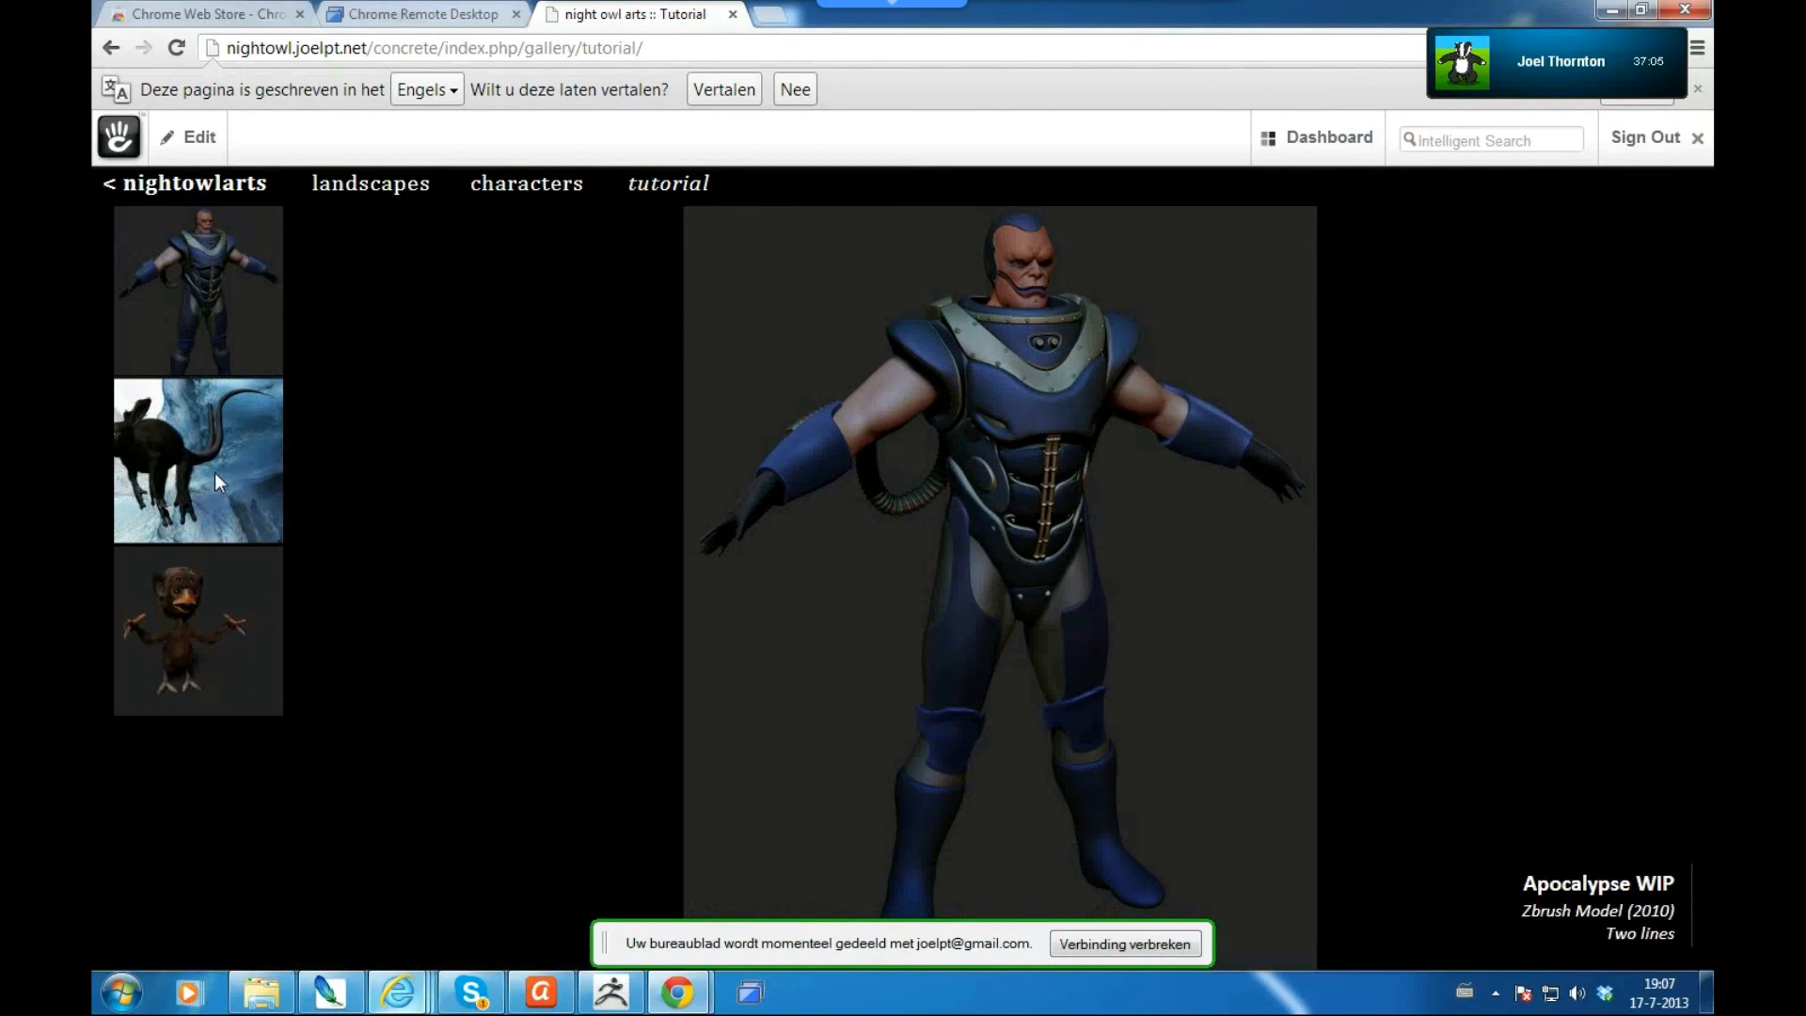
- Reply 'looks better' in the chat conversation
{"action": "left_click", "coordinate": [398, 993]}
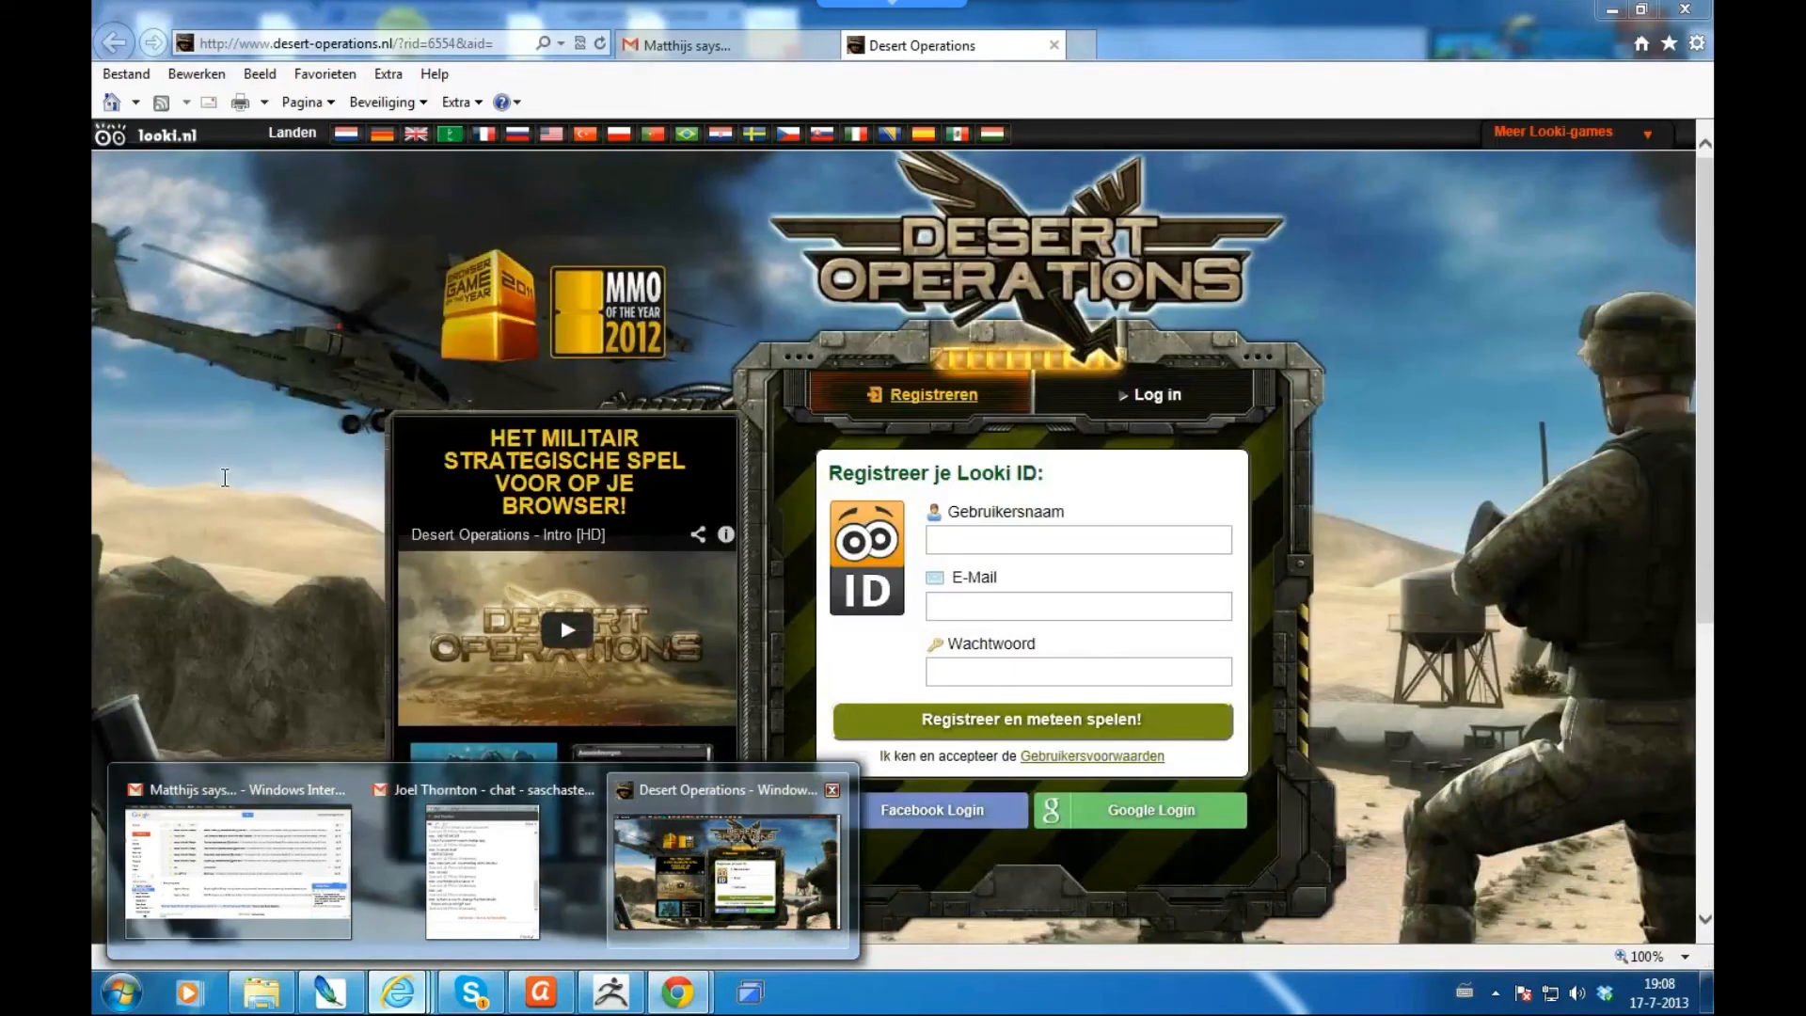
{"action": "left_click", "coordinate": [482, 870]}
{"action": "type", "text": "looks better"}
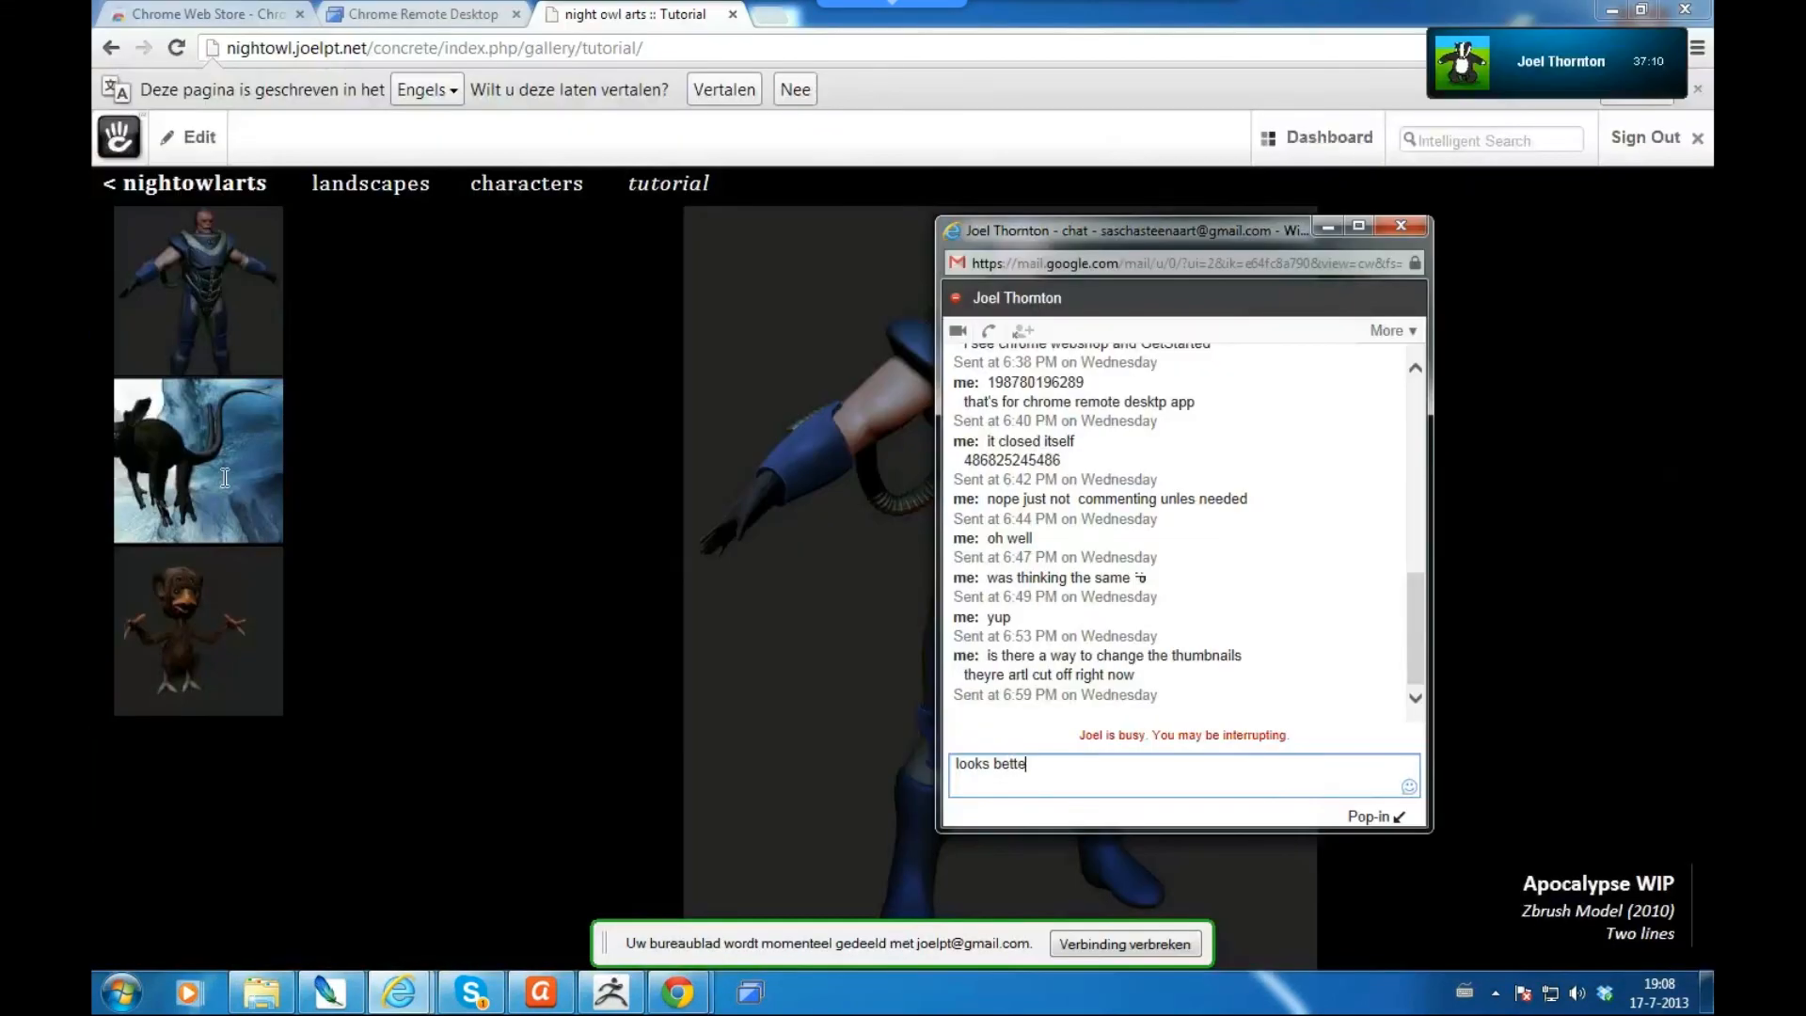
{"action": "key", "text": "Return"}
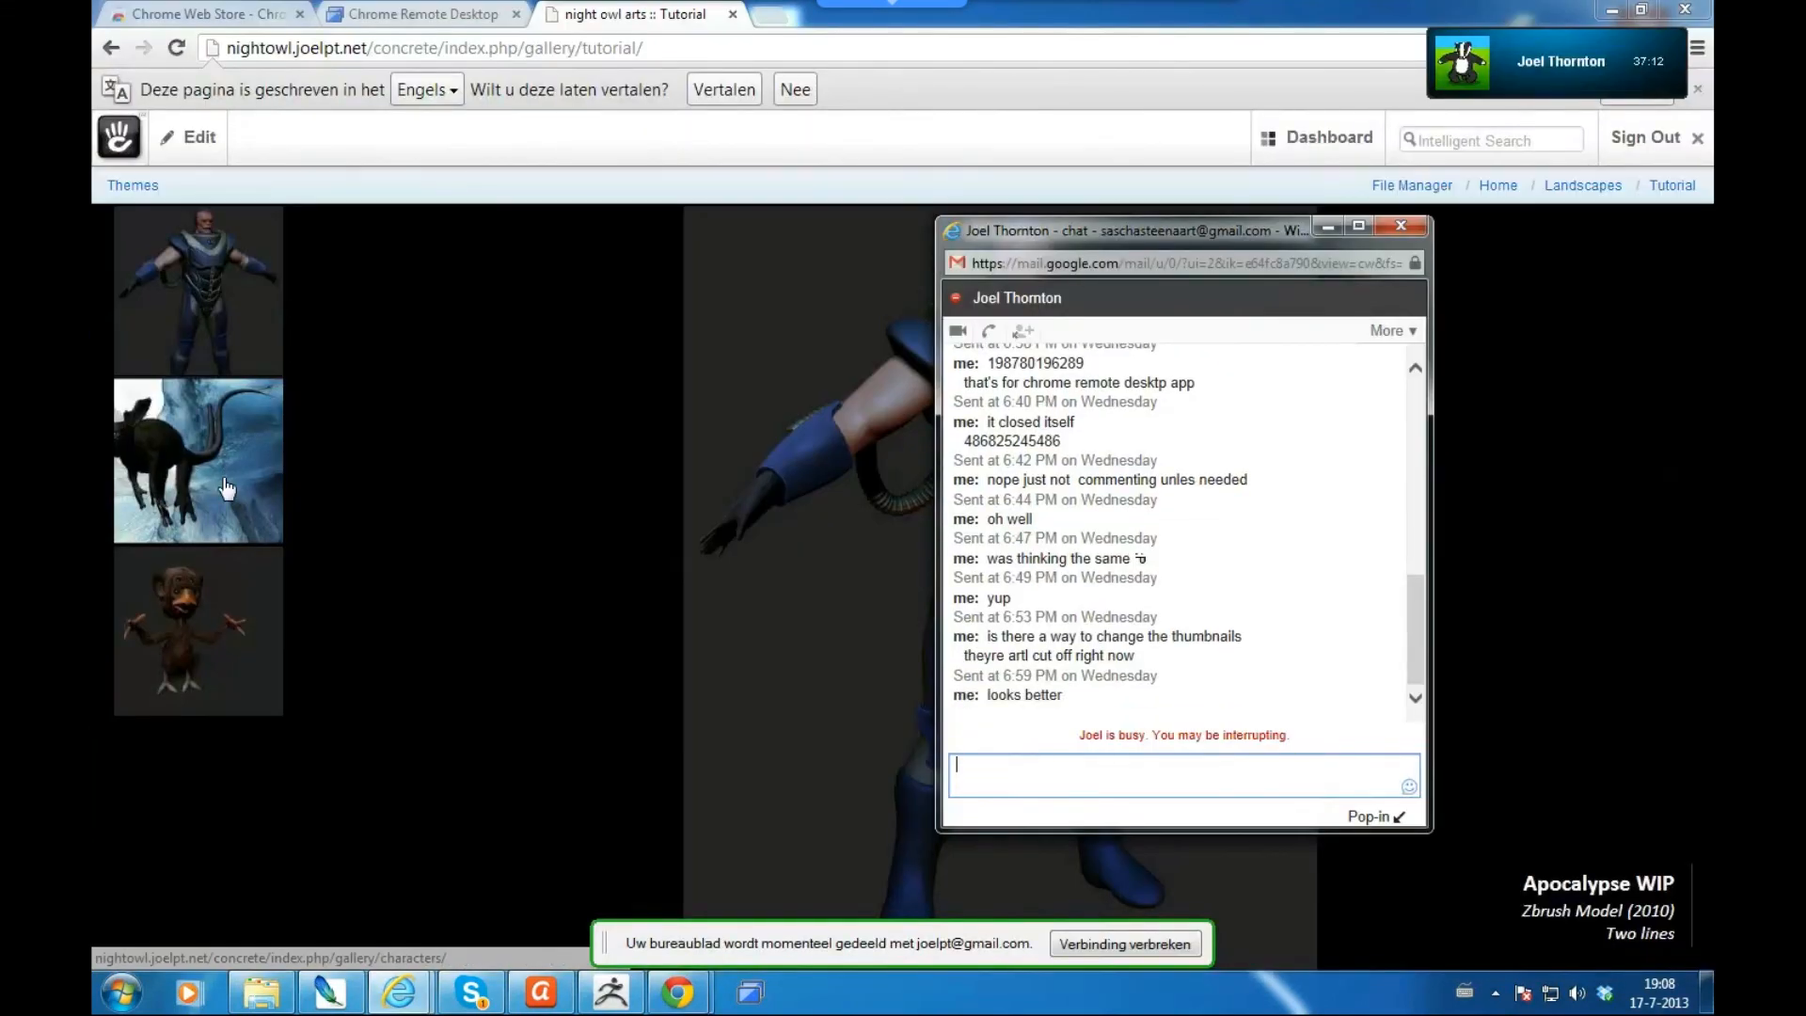
- Back on the tutorial gallery, display the Calypee03.jpg creature image full size
{"action": "left_click", "coordinate": [223, 477]}
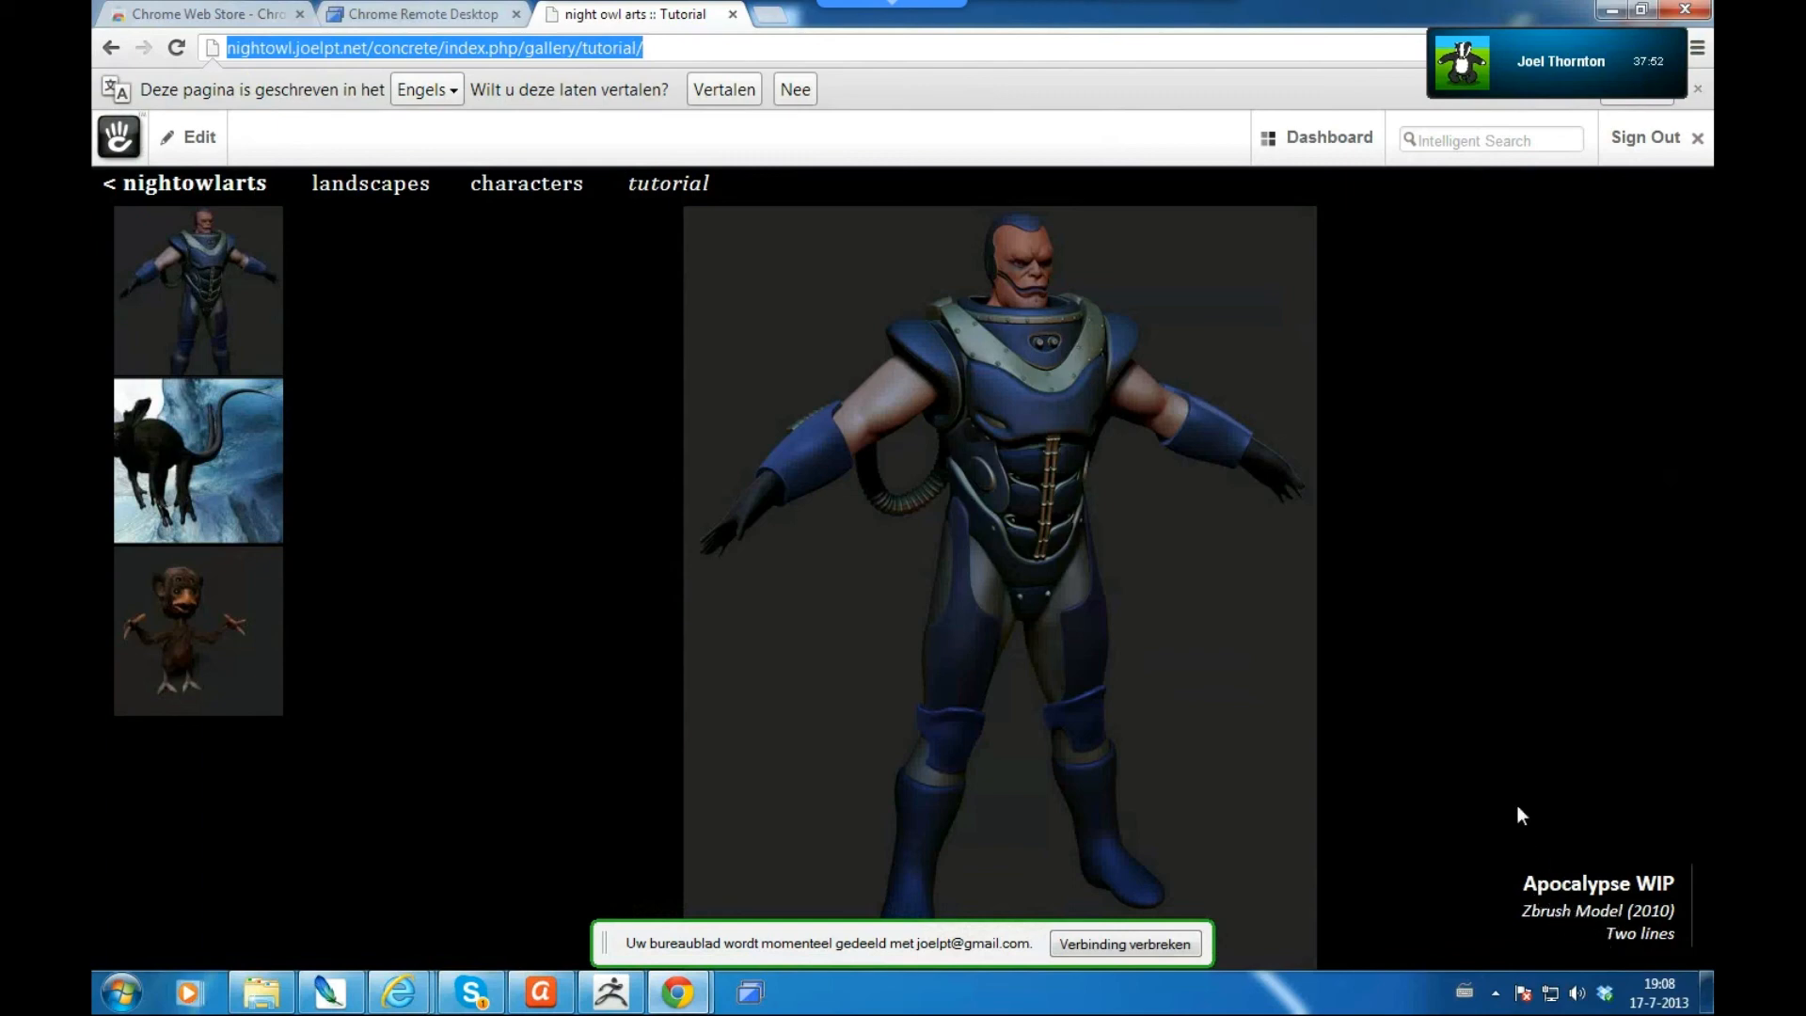
{"action": "left_click", "coordinate": [200, 487]}
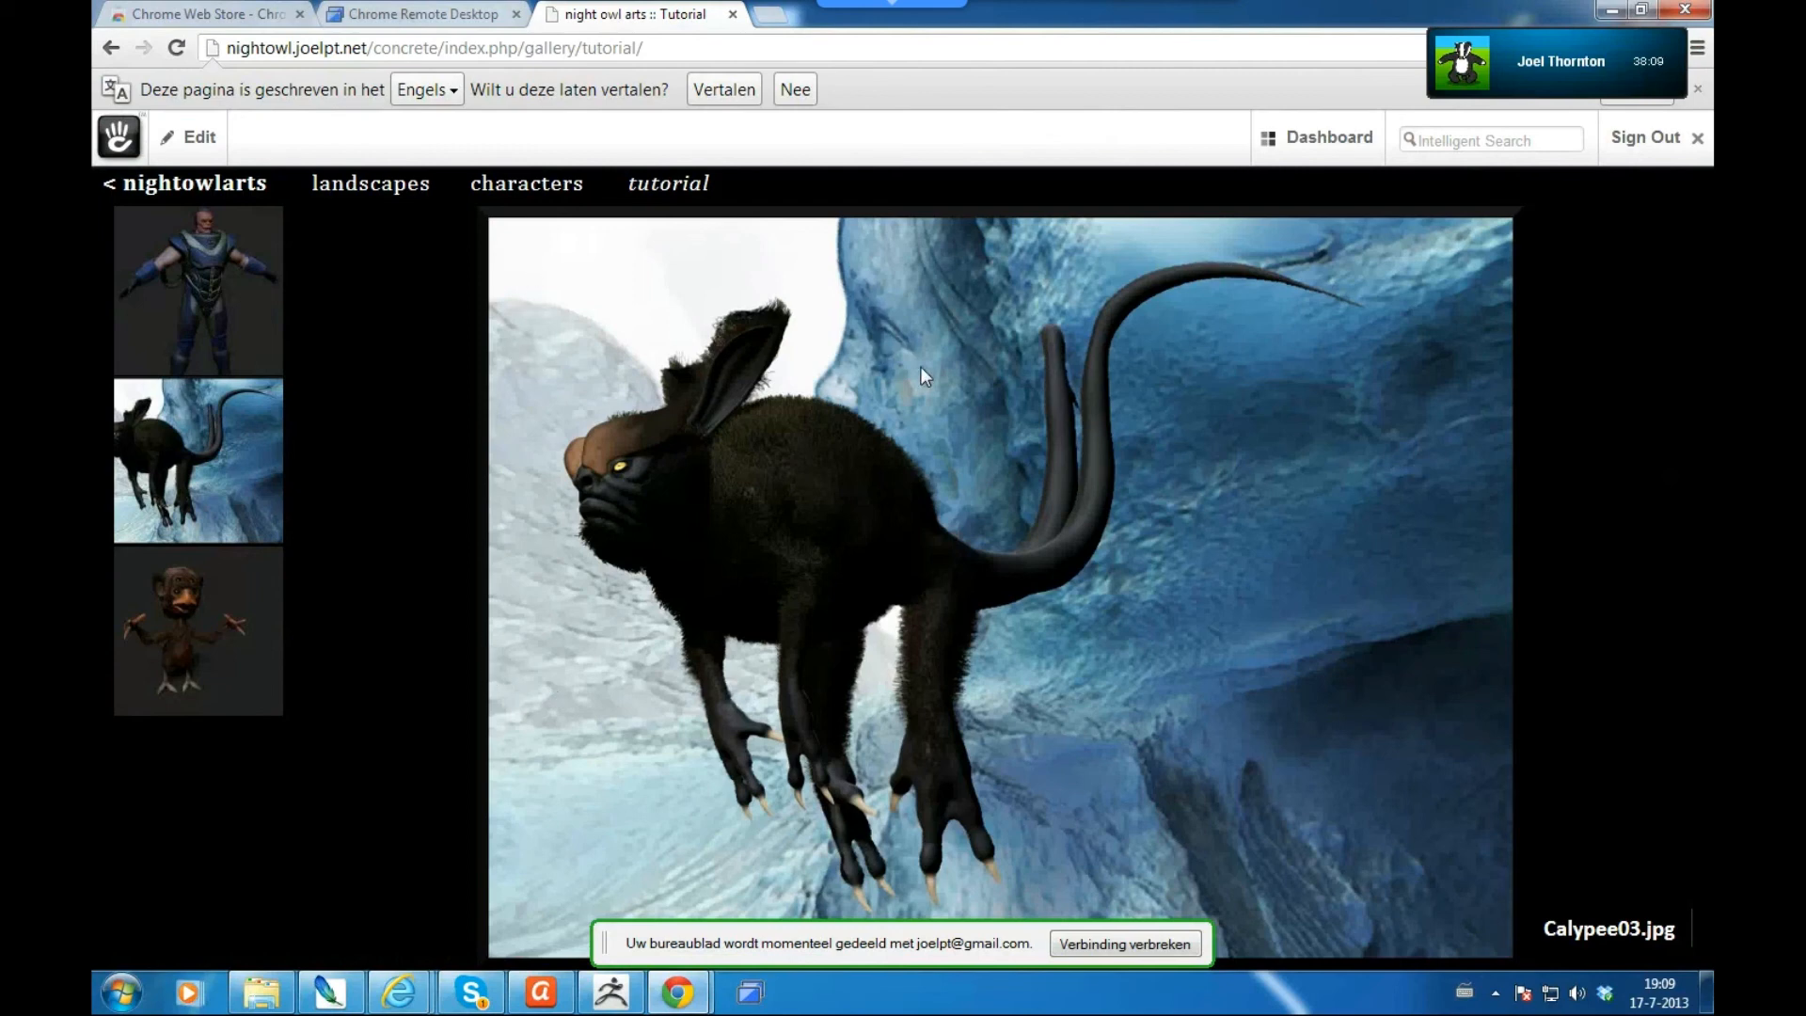
{"action": "mouse_move", "coordinate": [1321, 139]}
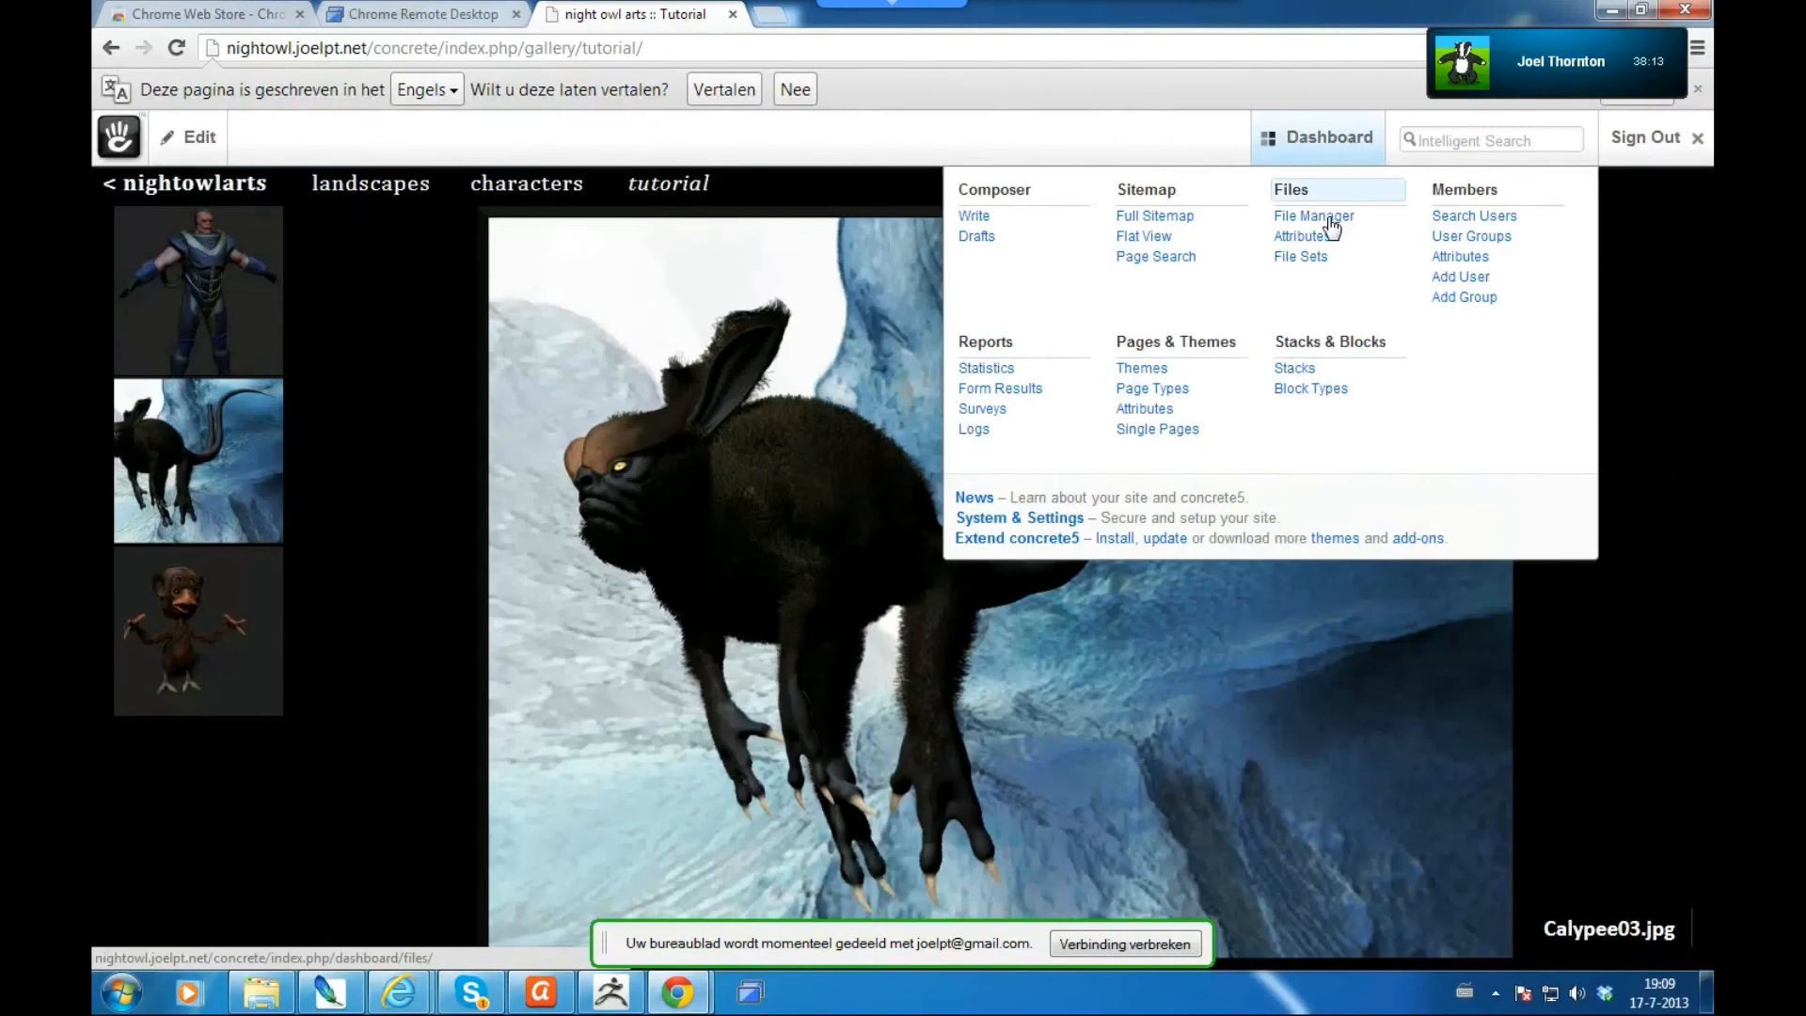
- In the File Manager, view the properties of Calypee03.jpg
{"action": "left_click", "coordinate": [1301, 225]}
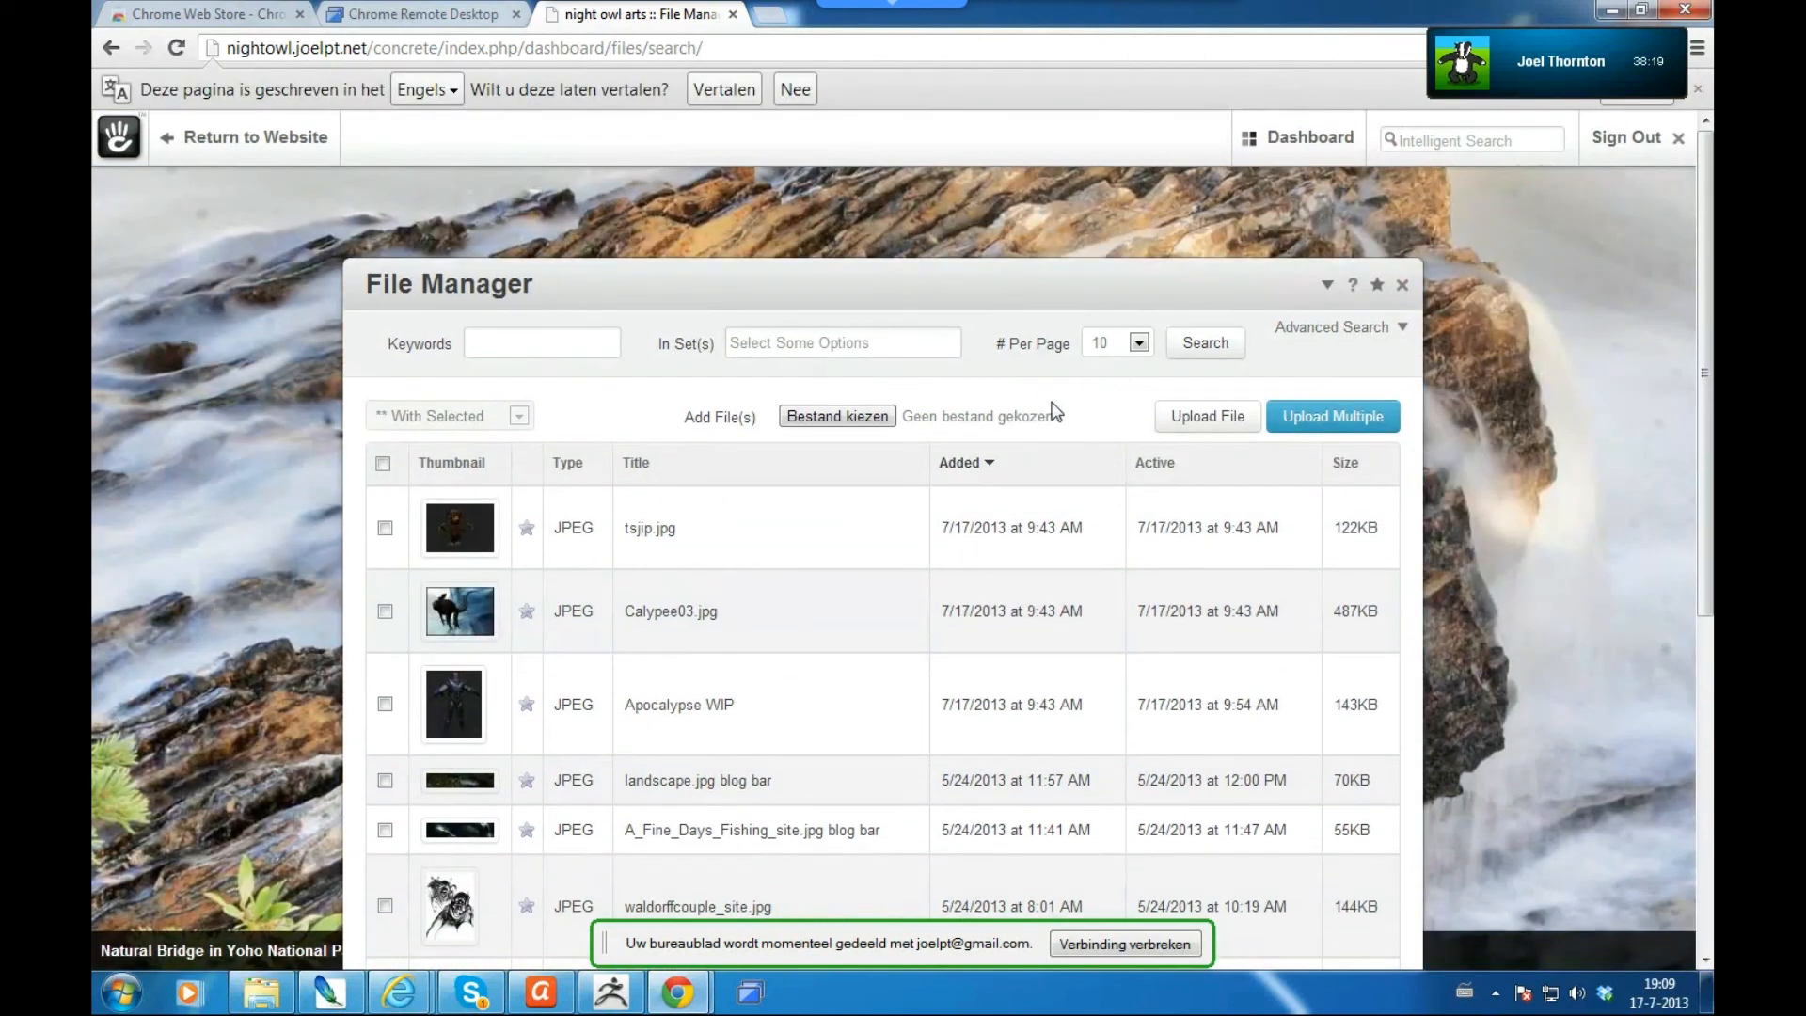
{"action": "left_click", "coordinate": [732, 611]}
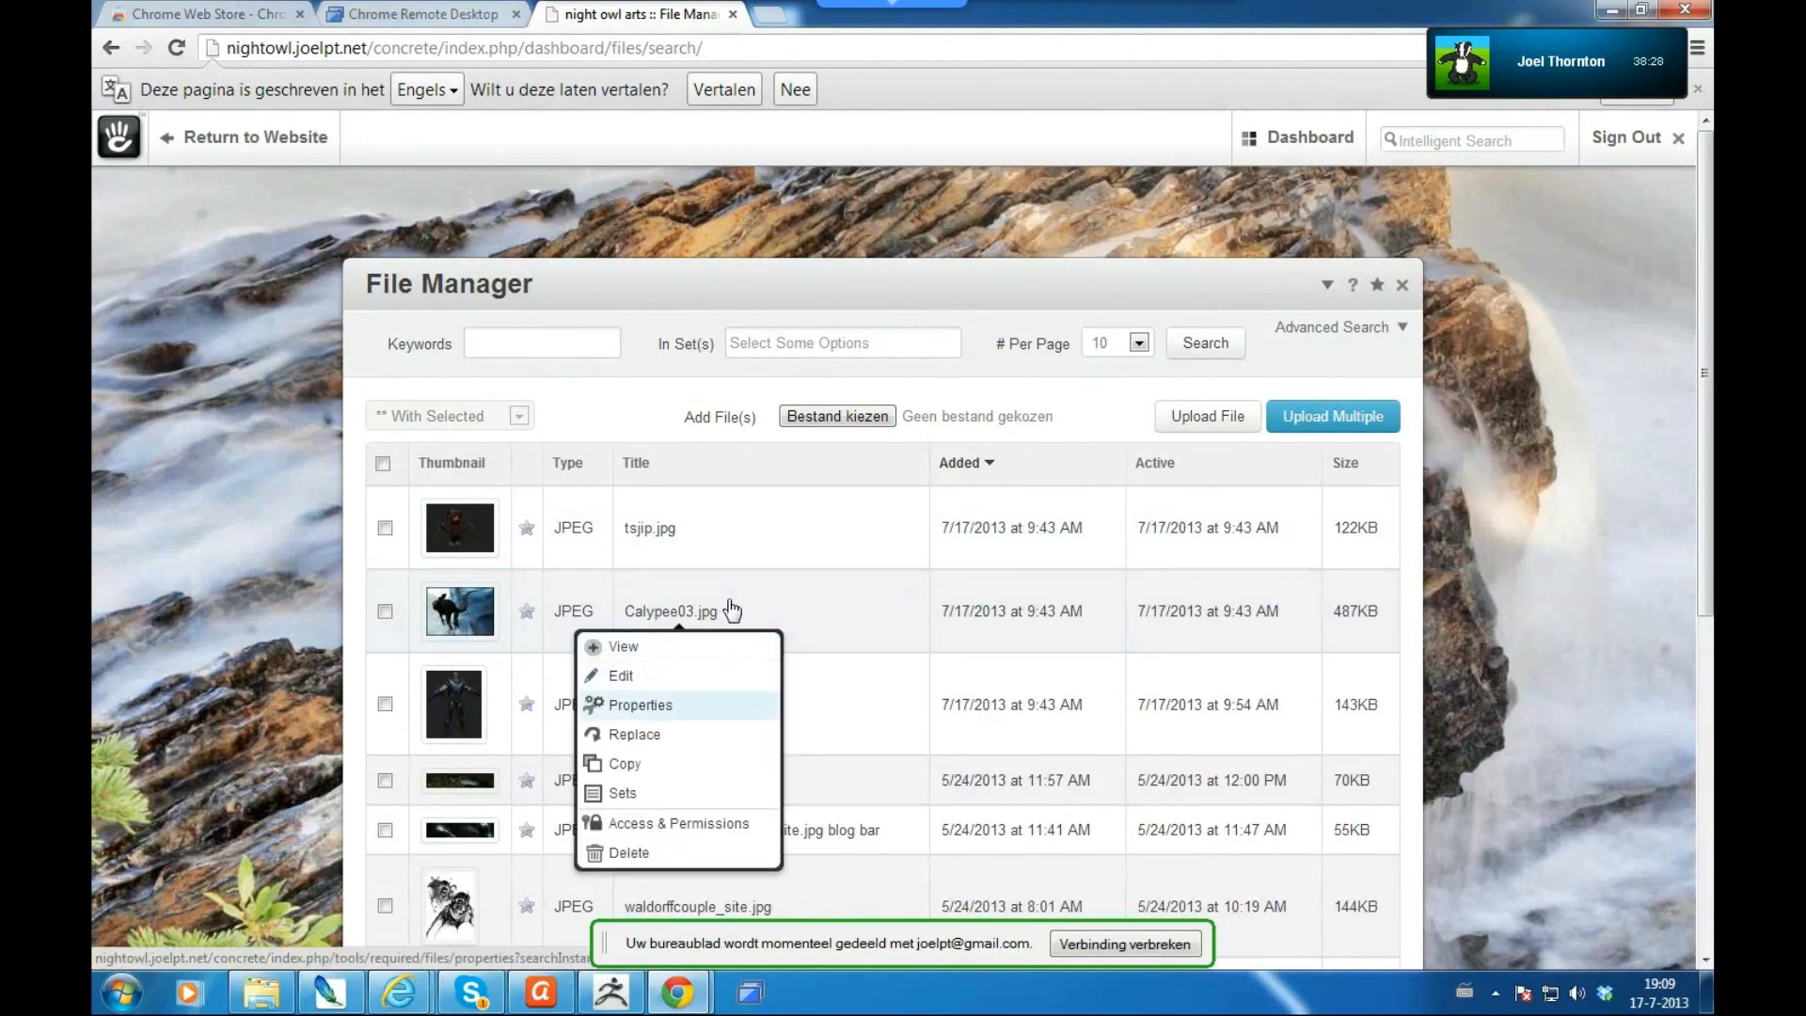
{"action": "left_click", "coordinate": [641, 705]}
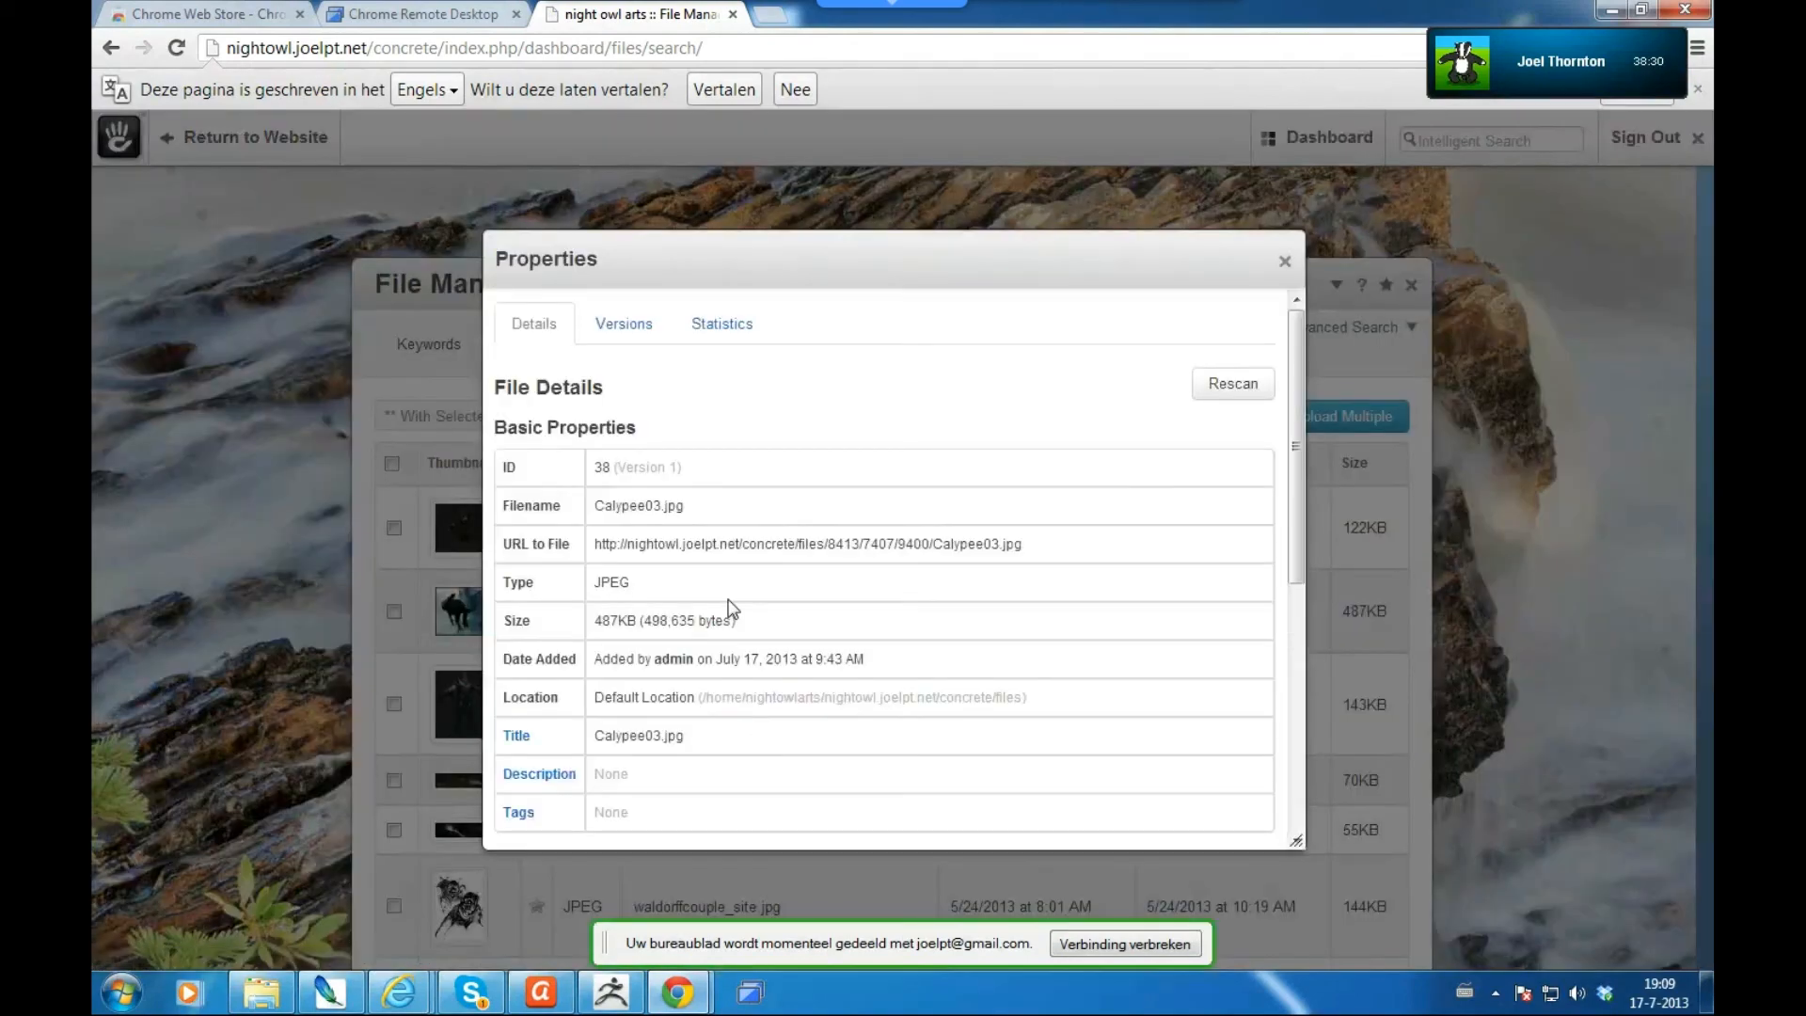
{"action": "scroll", "coordinate": [729, 602], "scroll_direction": "down", "scroll_amount": 5}
{"action": "scroll", "coordinate": [730, 602], "scroll_direction": "up", "scroll_amount": 2}
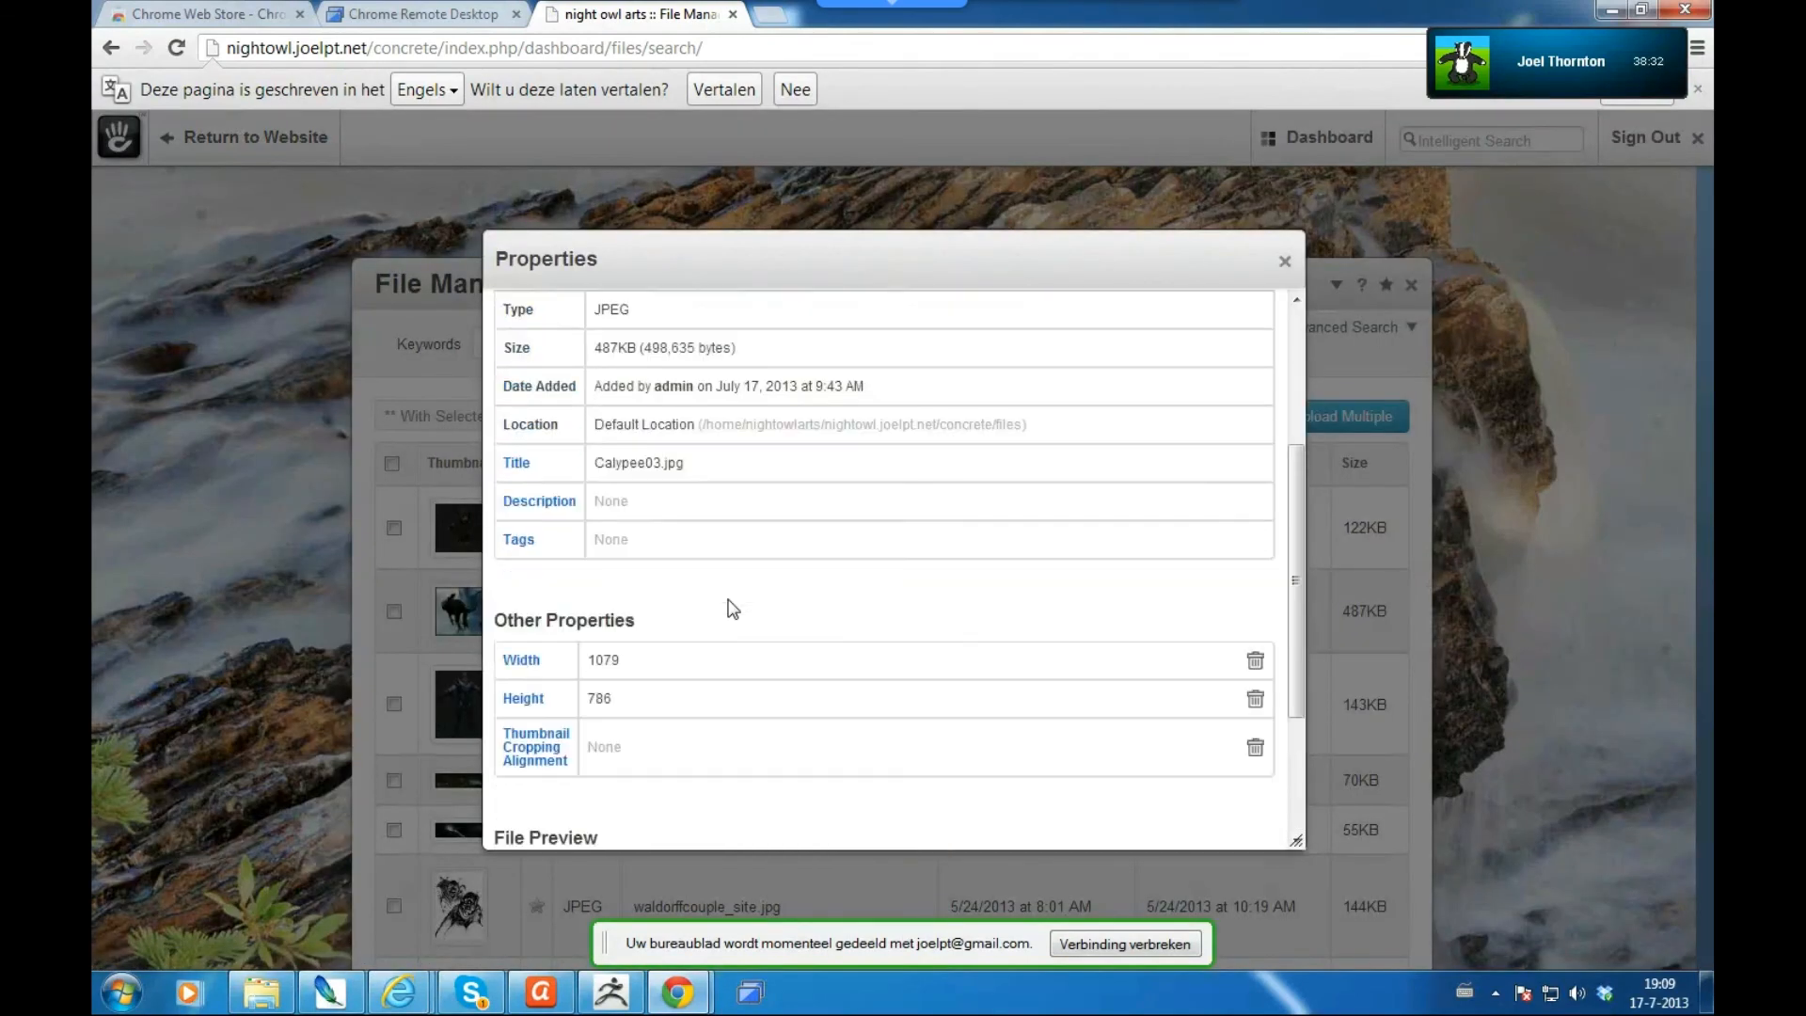
- After accidentally going back while editing the title, send 'clicked return heh' in chat
{"action": "left_click_drag", "start_coordinate": [645, 463], "coordinate": [685, 463]}
{"action": "key", "text": "BackSpace"}
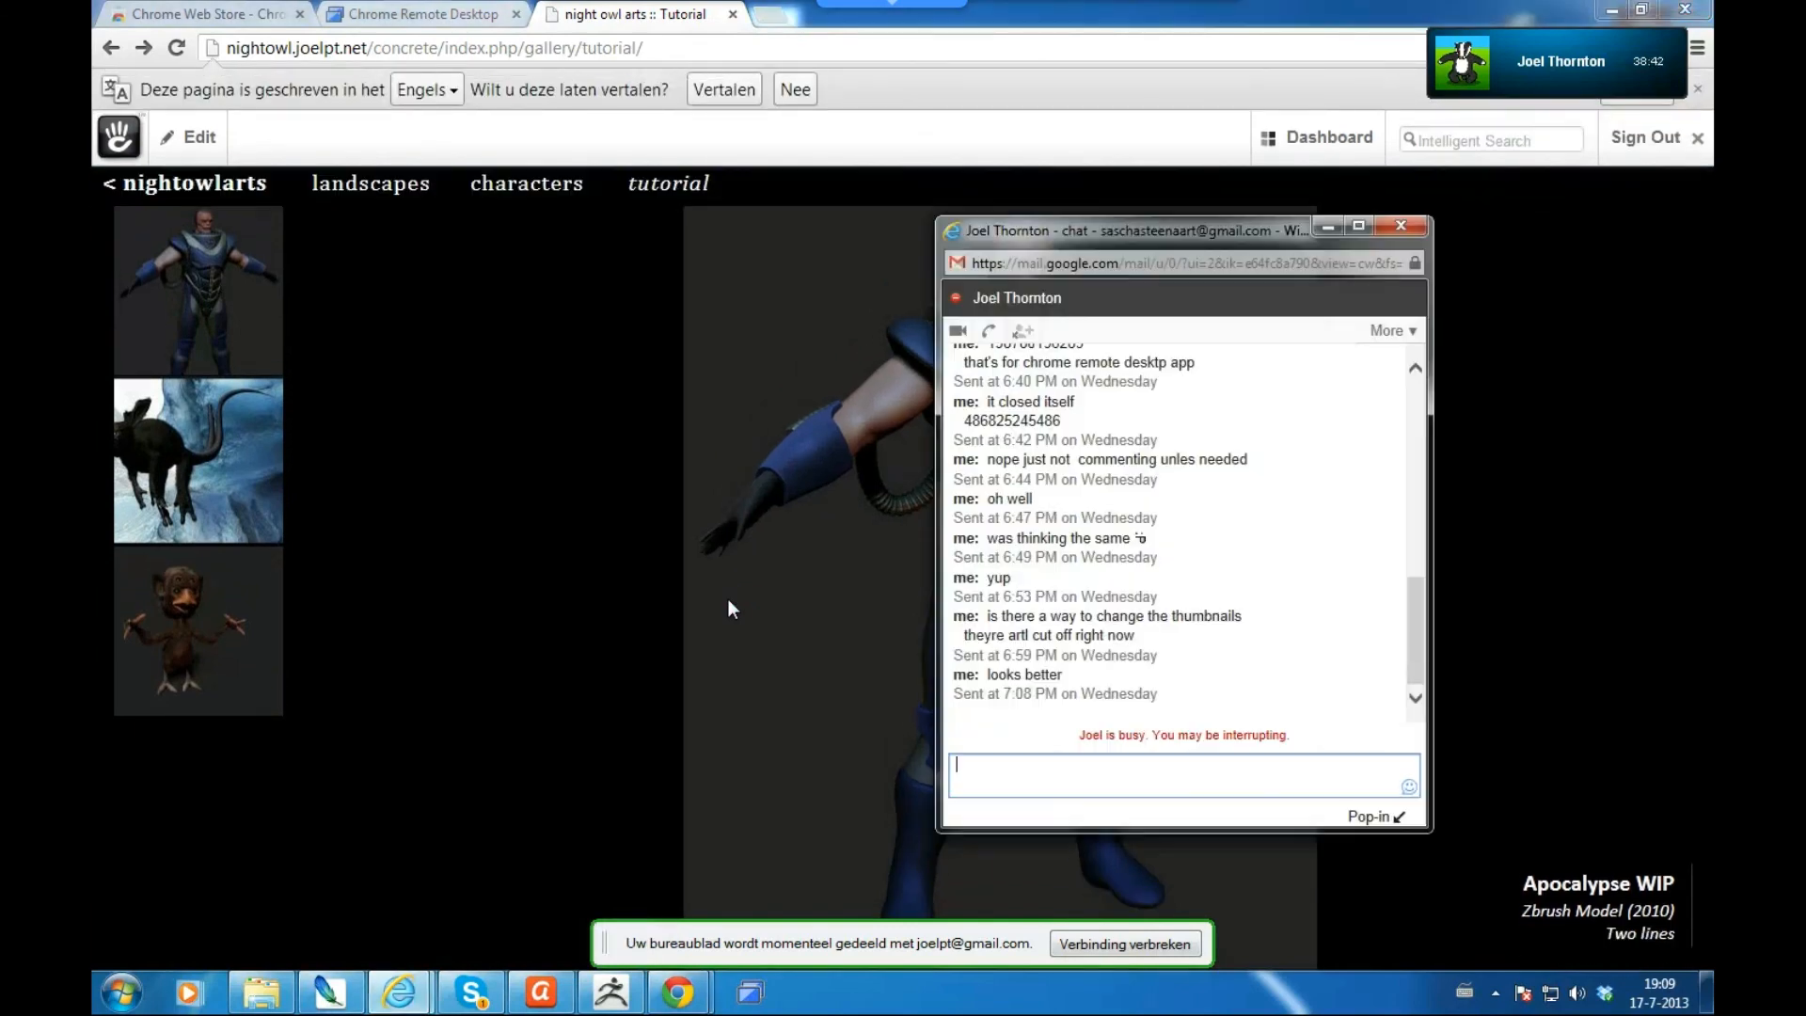
{"action": "type", "text": "clicked return heh"}
{"action": "key", "text": "Return"}
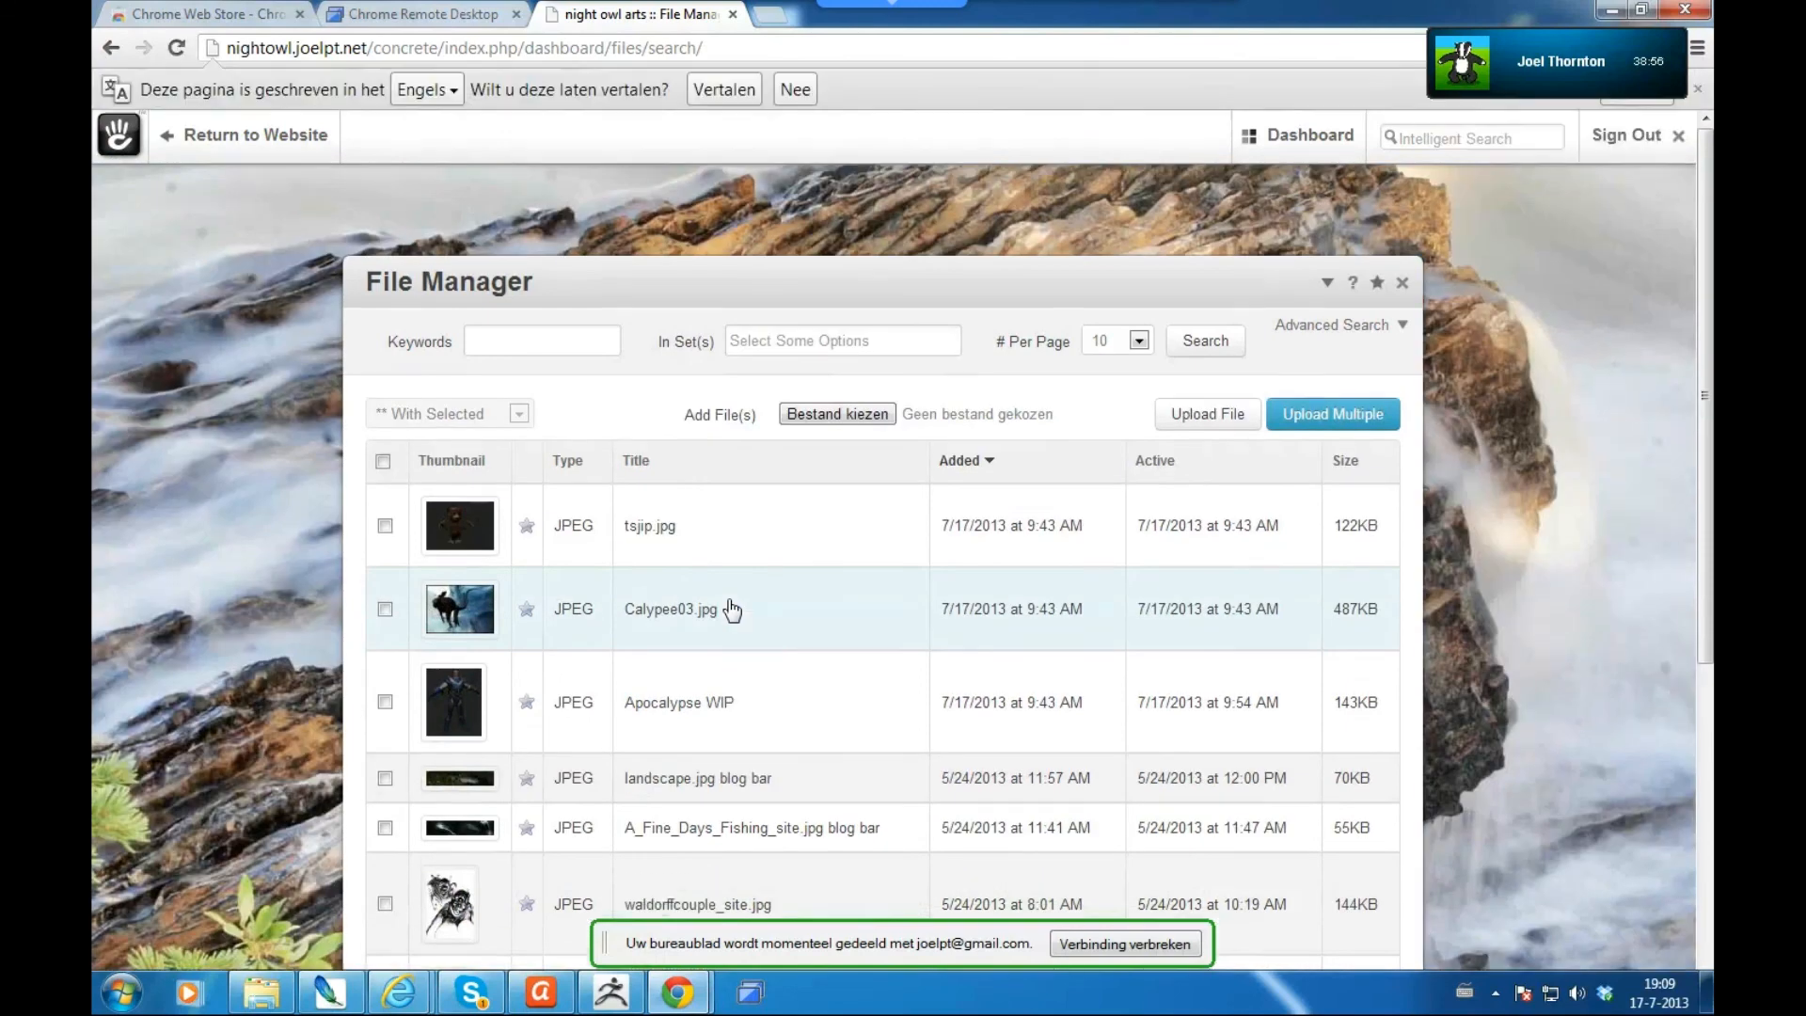
- Reopen Calypee03.jpg's properties and rename its title to Calypee
{"action": "left_click", "coordinate": [732, 611]}
{"action": "left_click", "coordinate": [668, 707]}
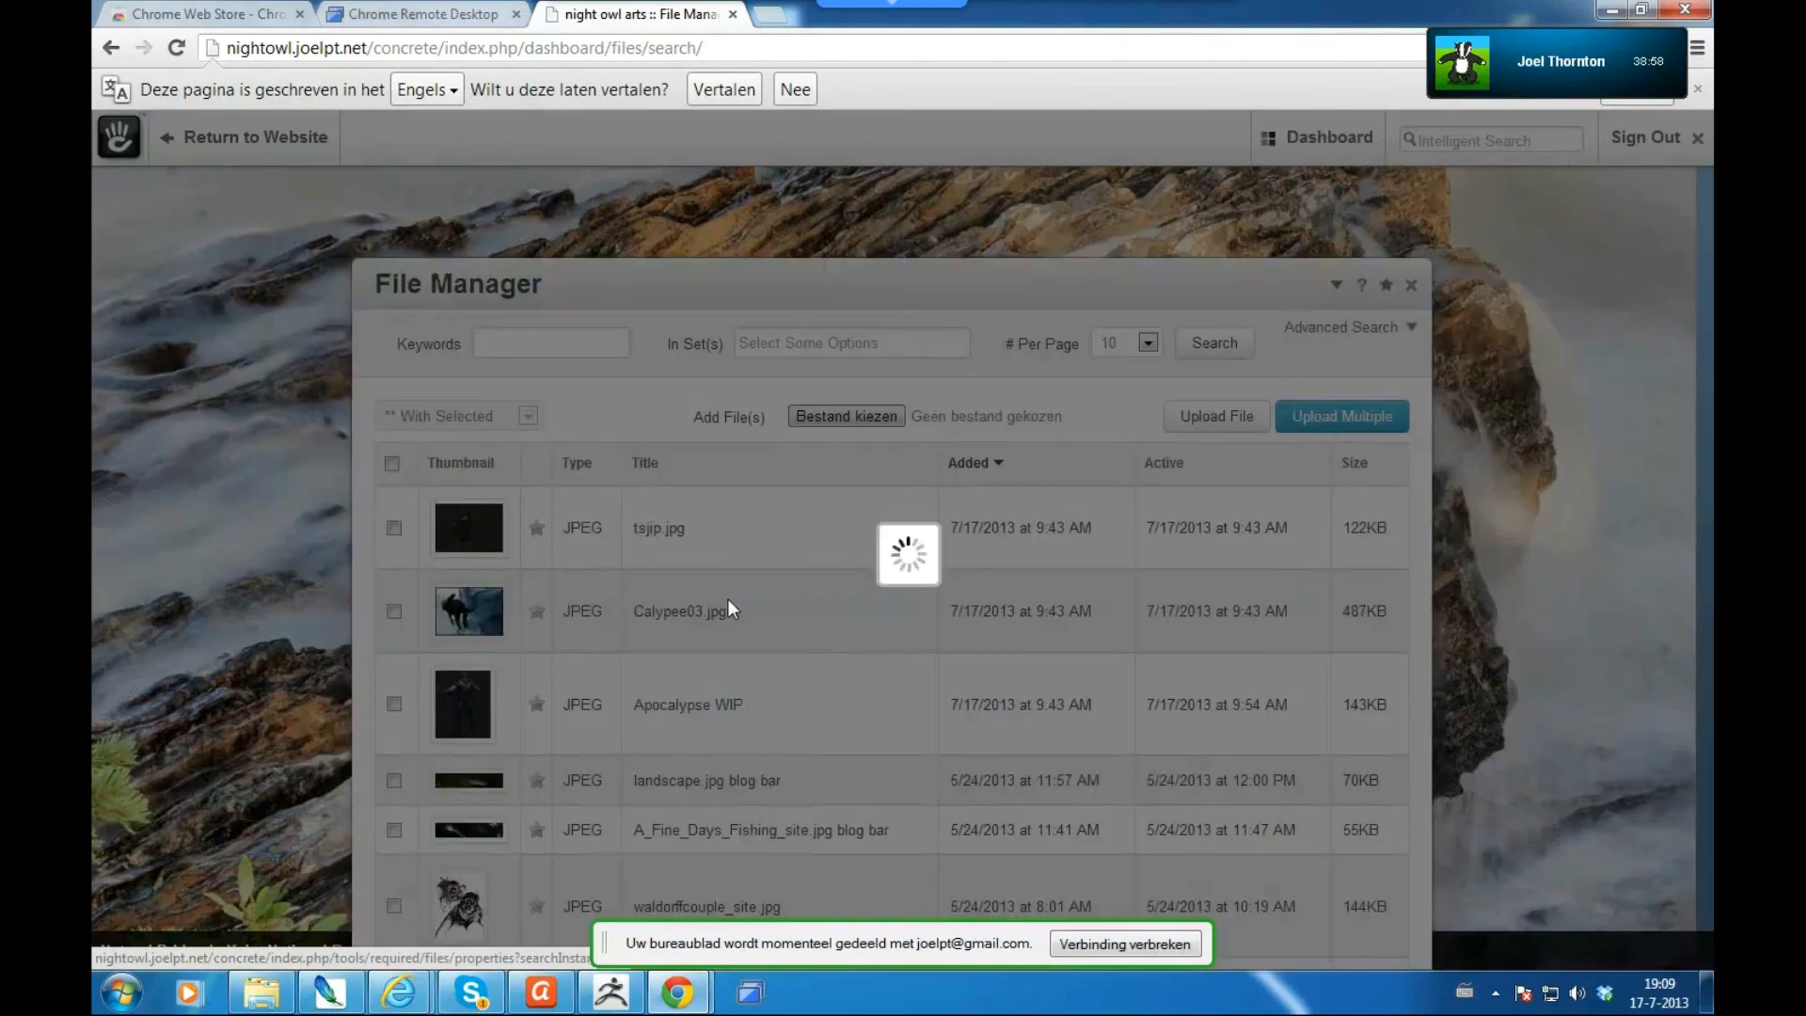
{"action": "scroll", "coordinate": [732, 611], "scroll_direction": "down", "scroll_amount": 1}
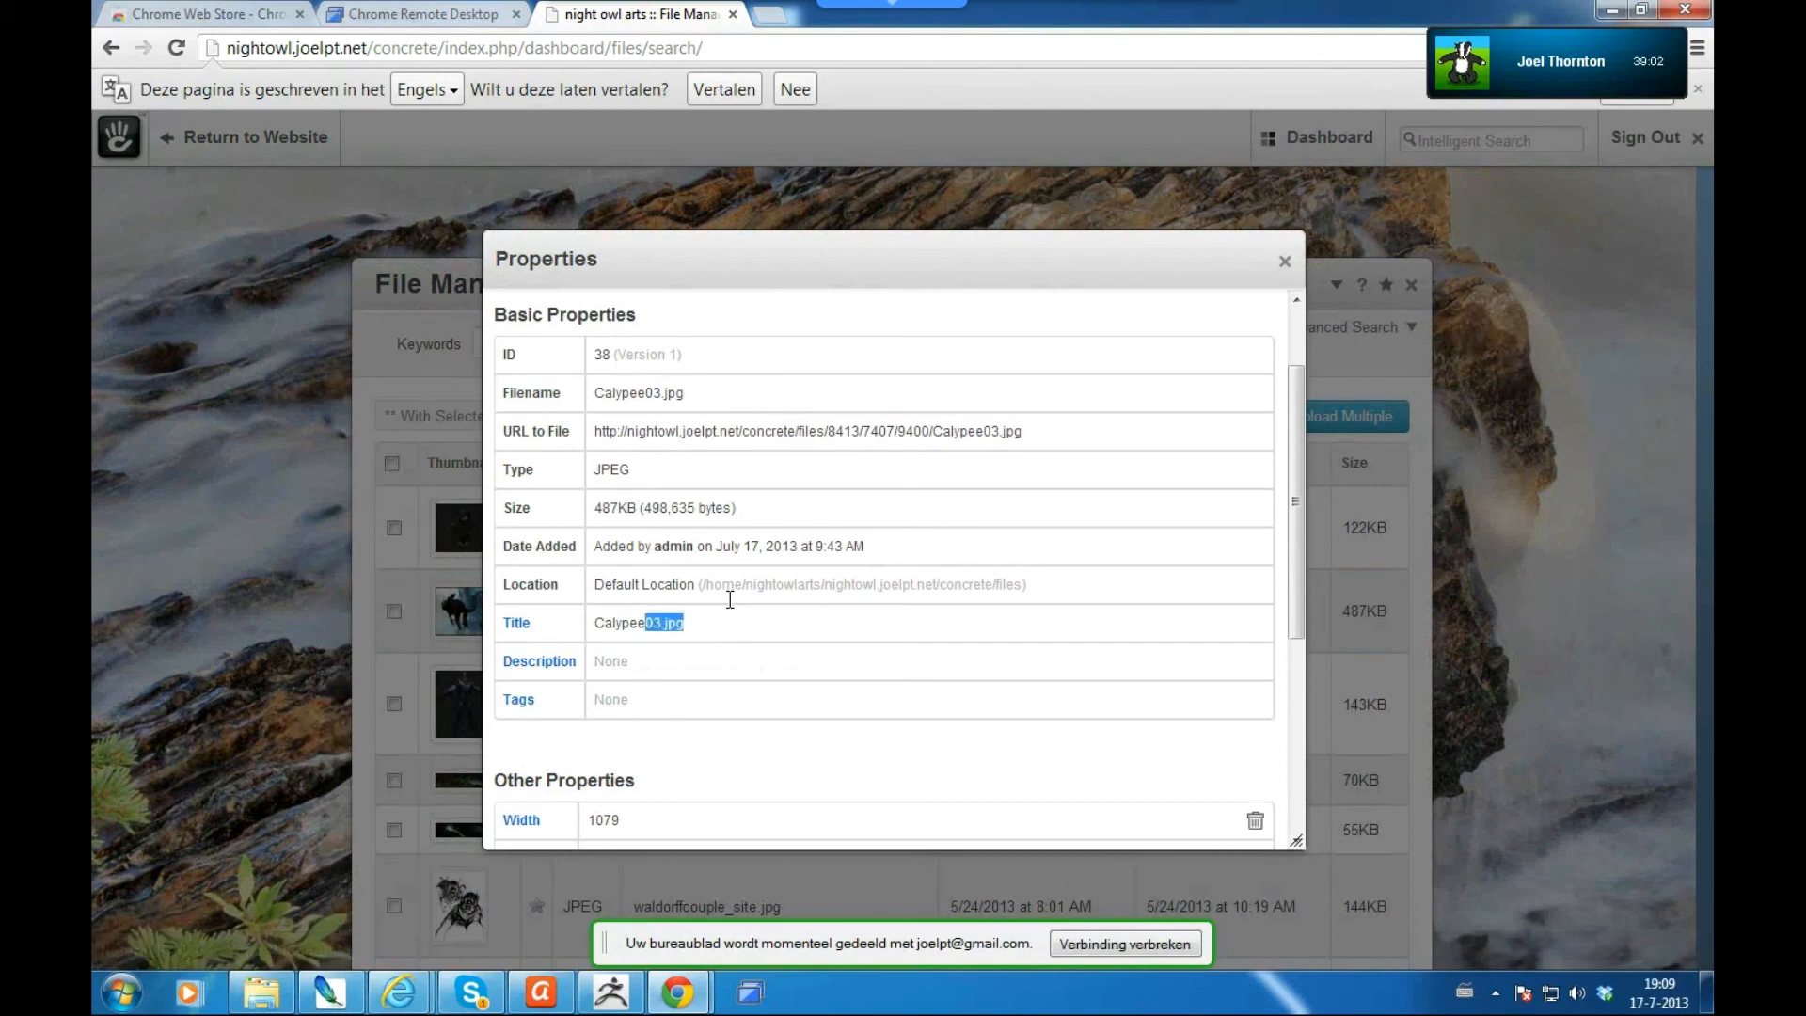
{"action": "left_click", "coordinate": [732, 610]}
{"action": "key", "text": "shift+Left"}
{"action": "key", "text": "shift+Left"}
{"action": "key", "text": "shift+Left"}
{"action": "key", "text": "shift+Left"}
{"action": "key", "text": "shift+Left"}
{"action": "key", "text": "shift+Left"}
{"action": "key", "text": "BackSpace"}
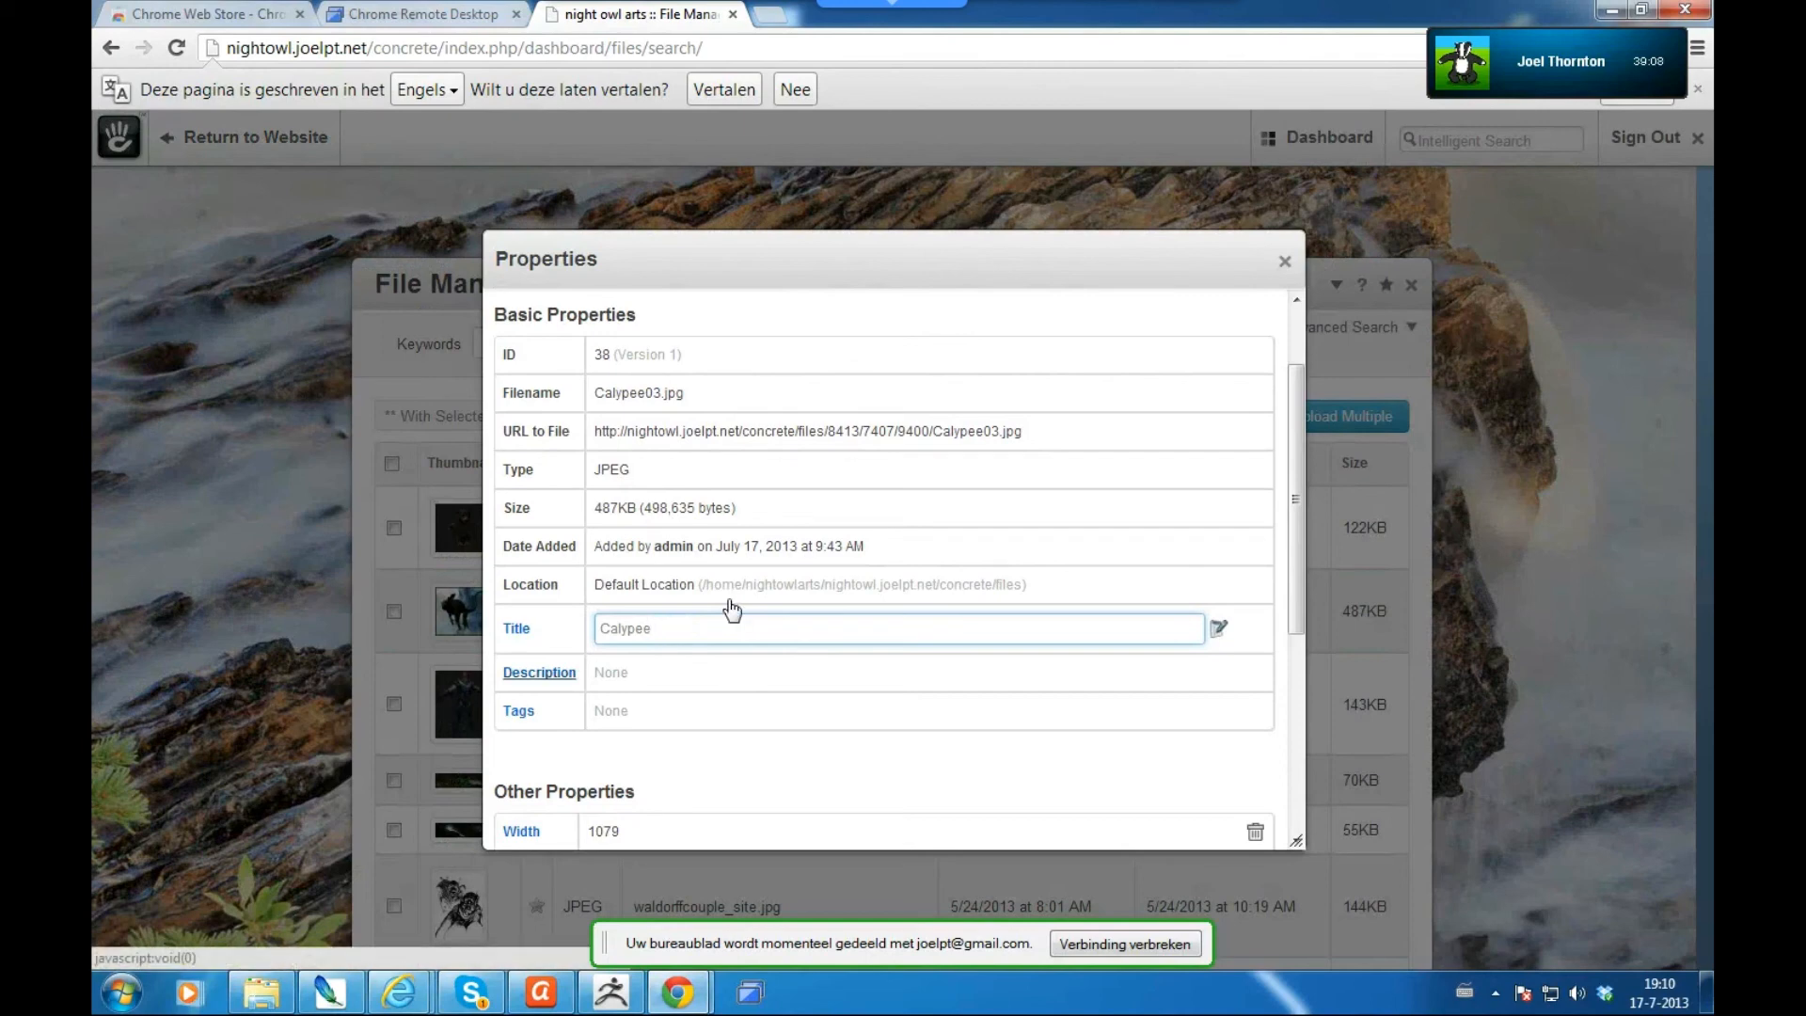
{"action": "key", "text": "Tab"}
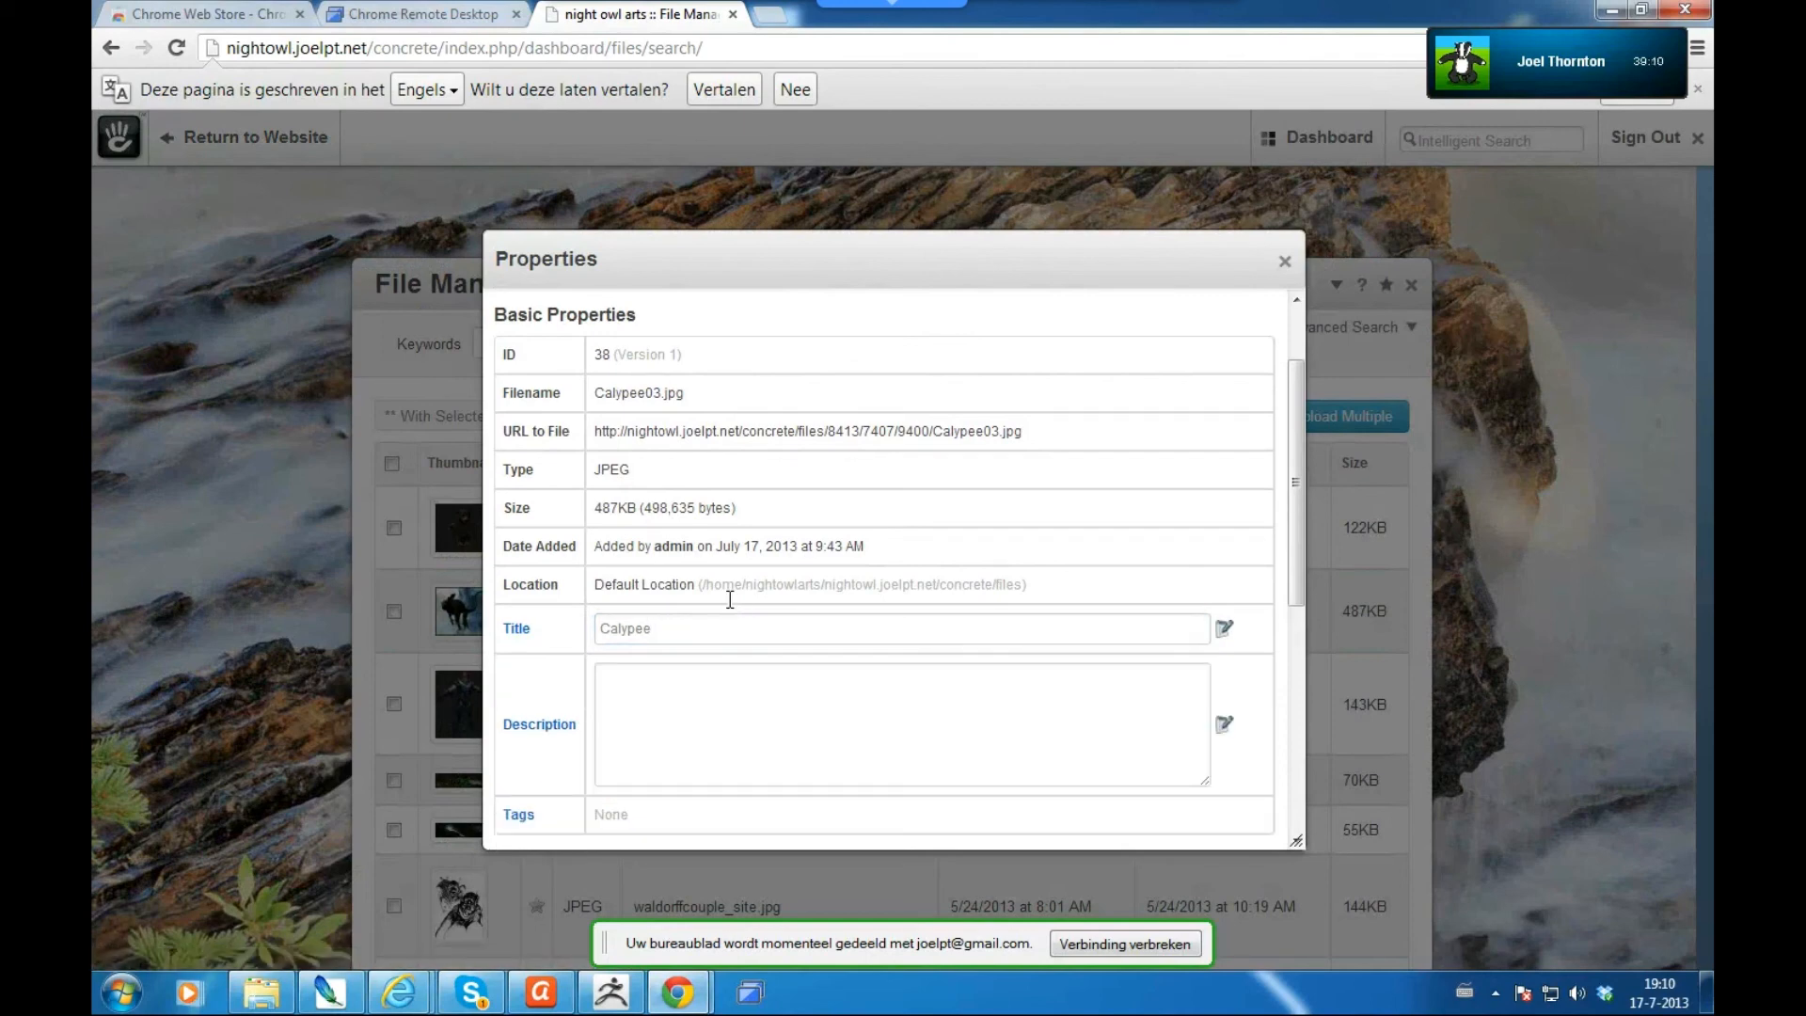
{"action": "key", "text": "Return"}
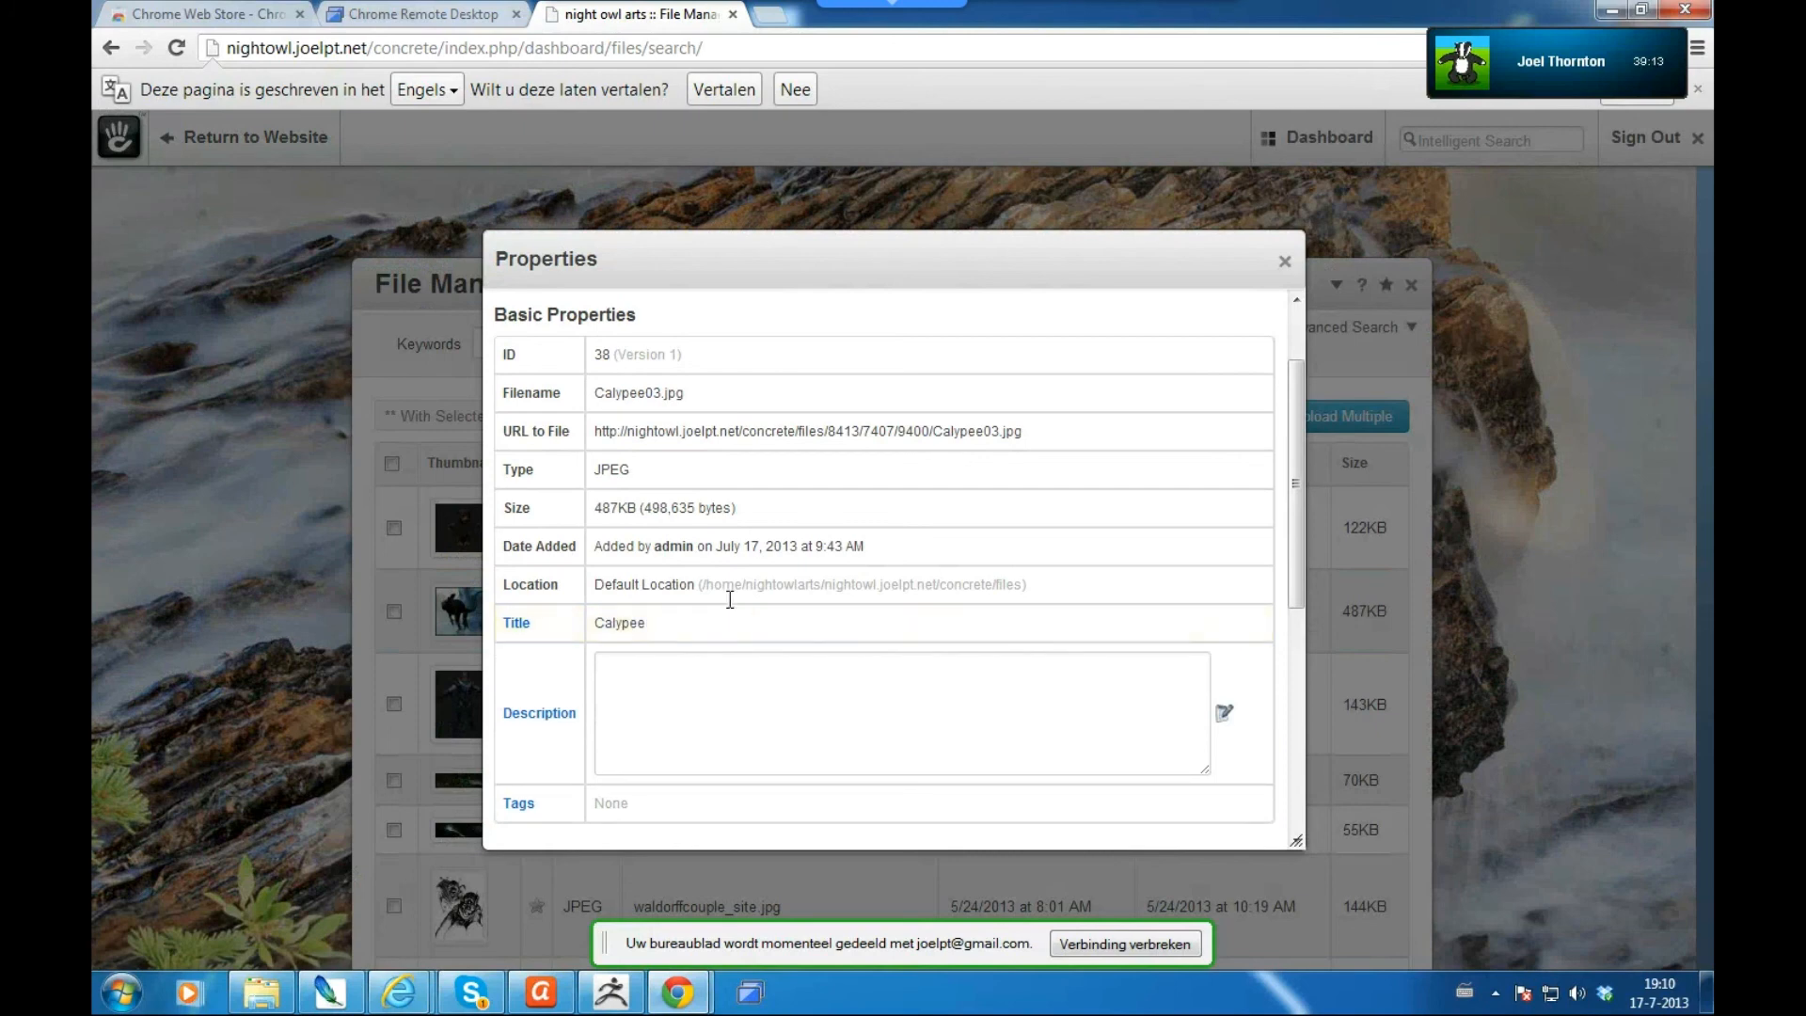
- Enter the description 'Zbrush Model +photoshop' with '2012' on a new line, and save
{"action": "type", "text": "Zbrus"}
{"action": "type", "text": "Model"}
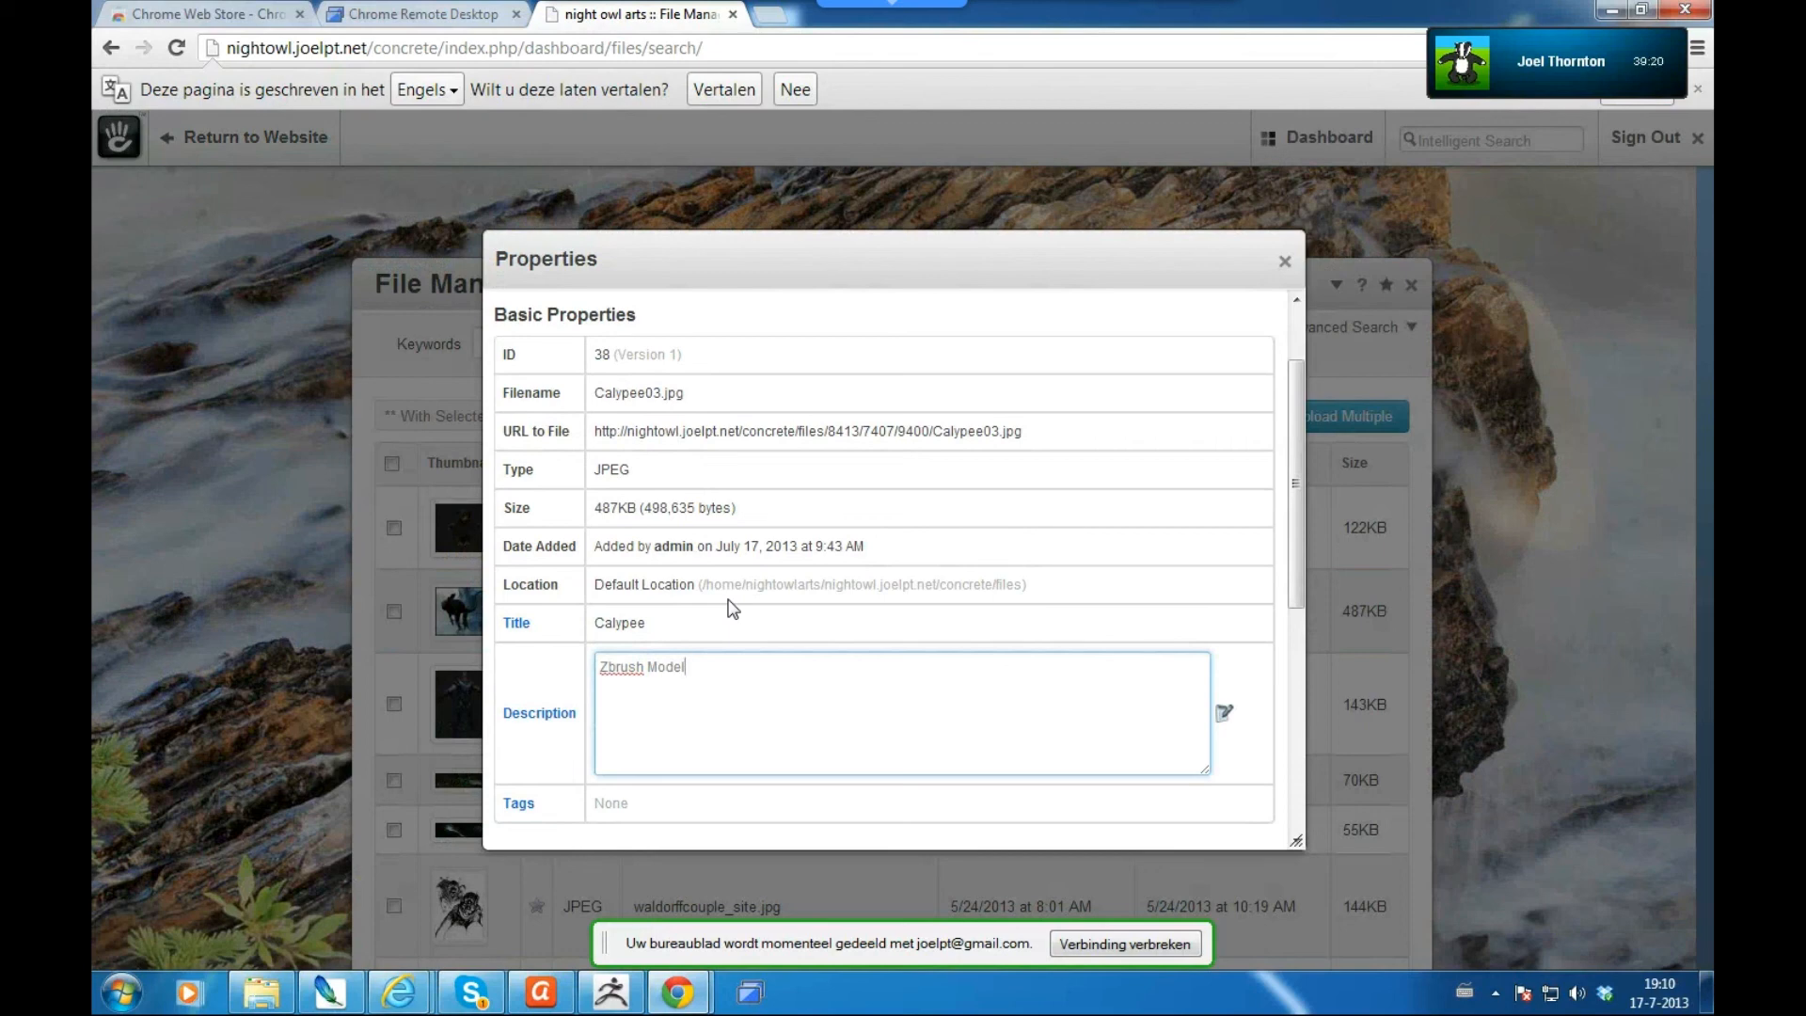
{"action": "type", "text": "+phtot"}
{"action": "key", "text": "BackSpace"}
{"action": "key", "text": "BackSpace"}
{"action": "key", "text": "BackSpace"}
{"action": "type", "text": "otoshop"}
{"action": "key", "text": "Return"}
{"action": "type", "text": "2012"}
{"action": "left_click", "coordinate": [728, 602]}
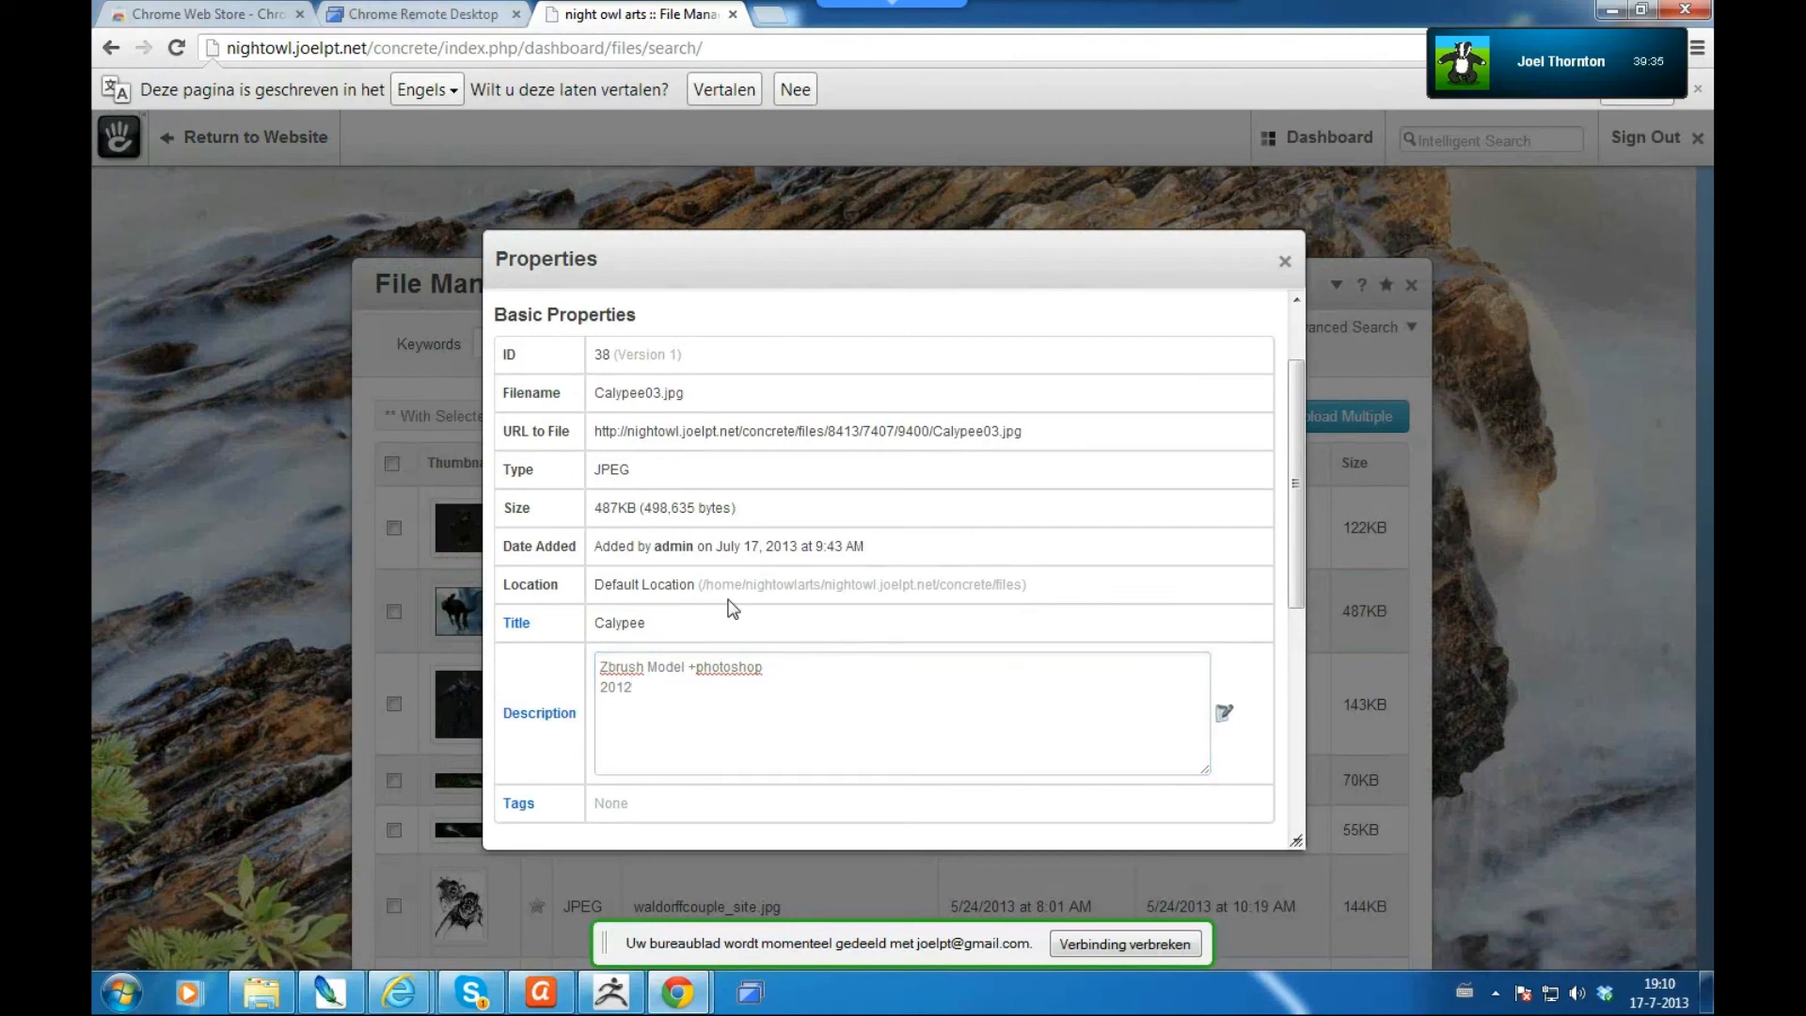
- Set Calypee's thumbnail cropping alignment to top and left, save, and close Properties
{"action": "scroll", "coordinate": [733, 610], "scroll_direction": "down", "scroll_amount": 3}
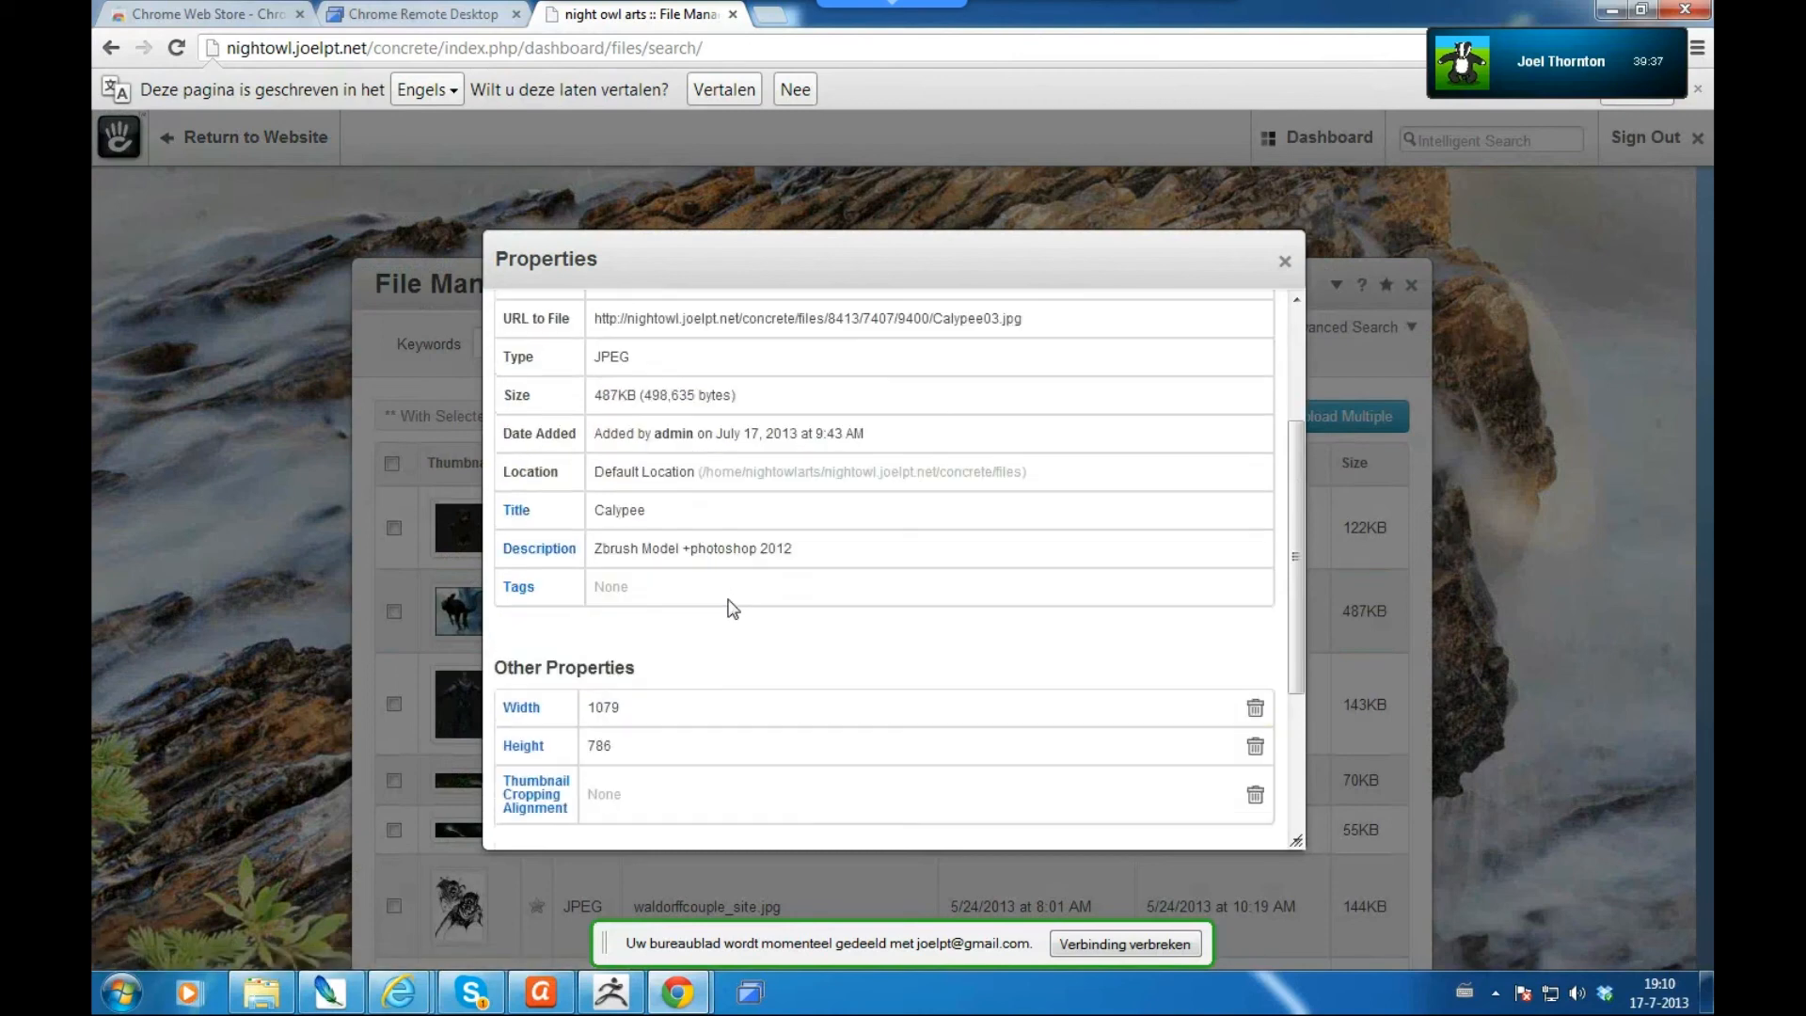
{"action": "scroll", "coordinate": [733, 610], "scroll_direction": "down", "scroll_amount": 1}
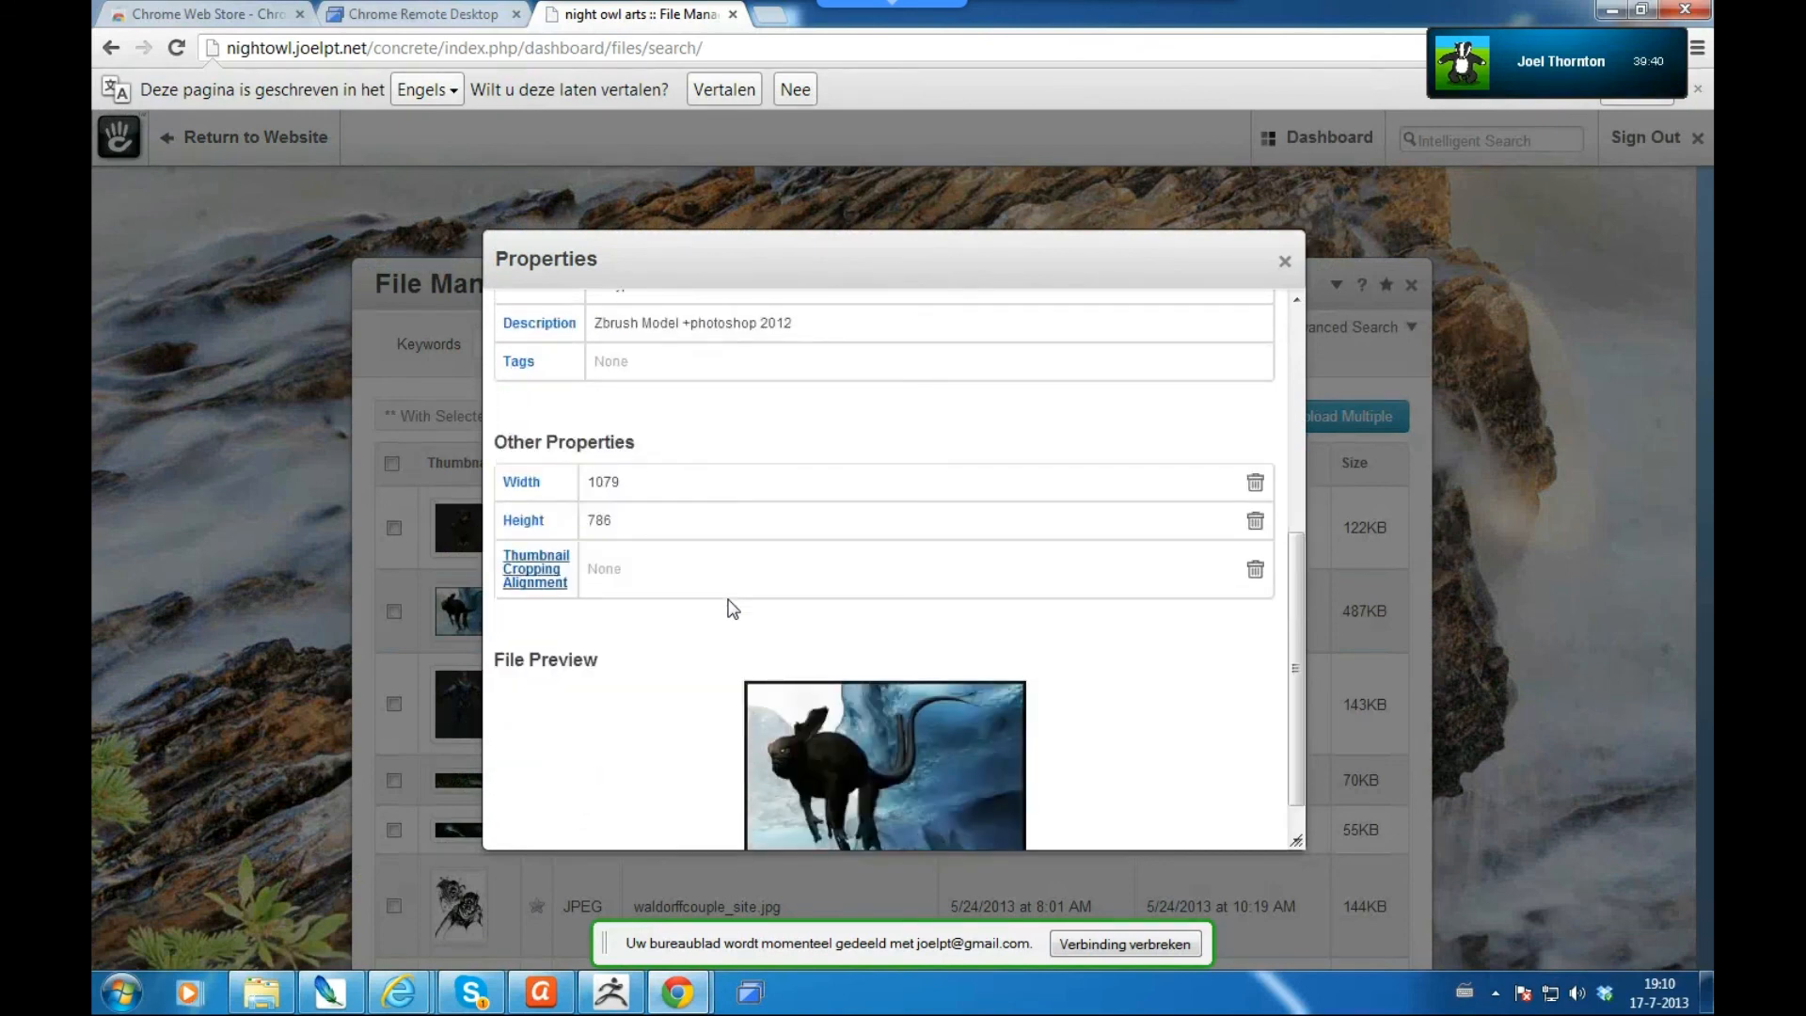
{"action": "left_click", "coordinate": [733, 609]}
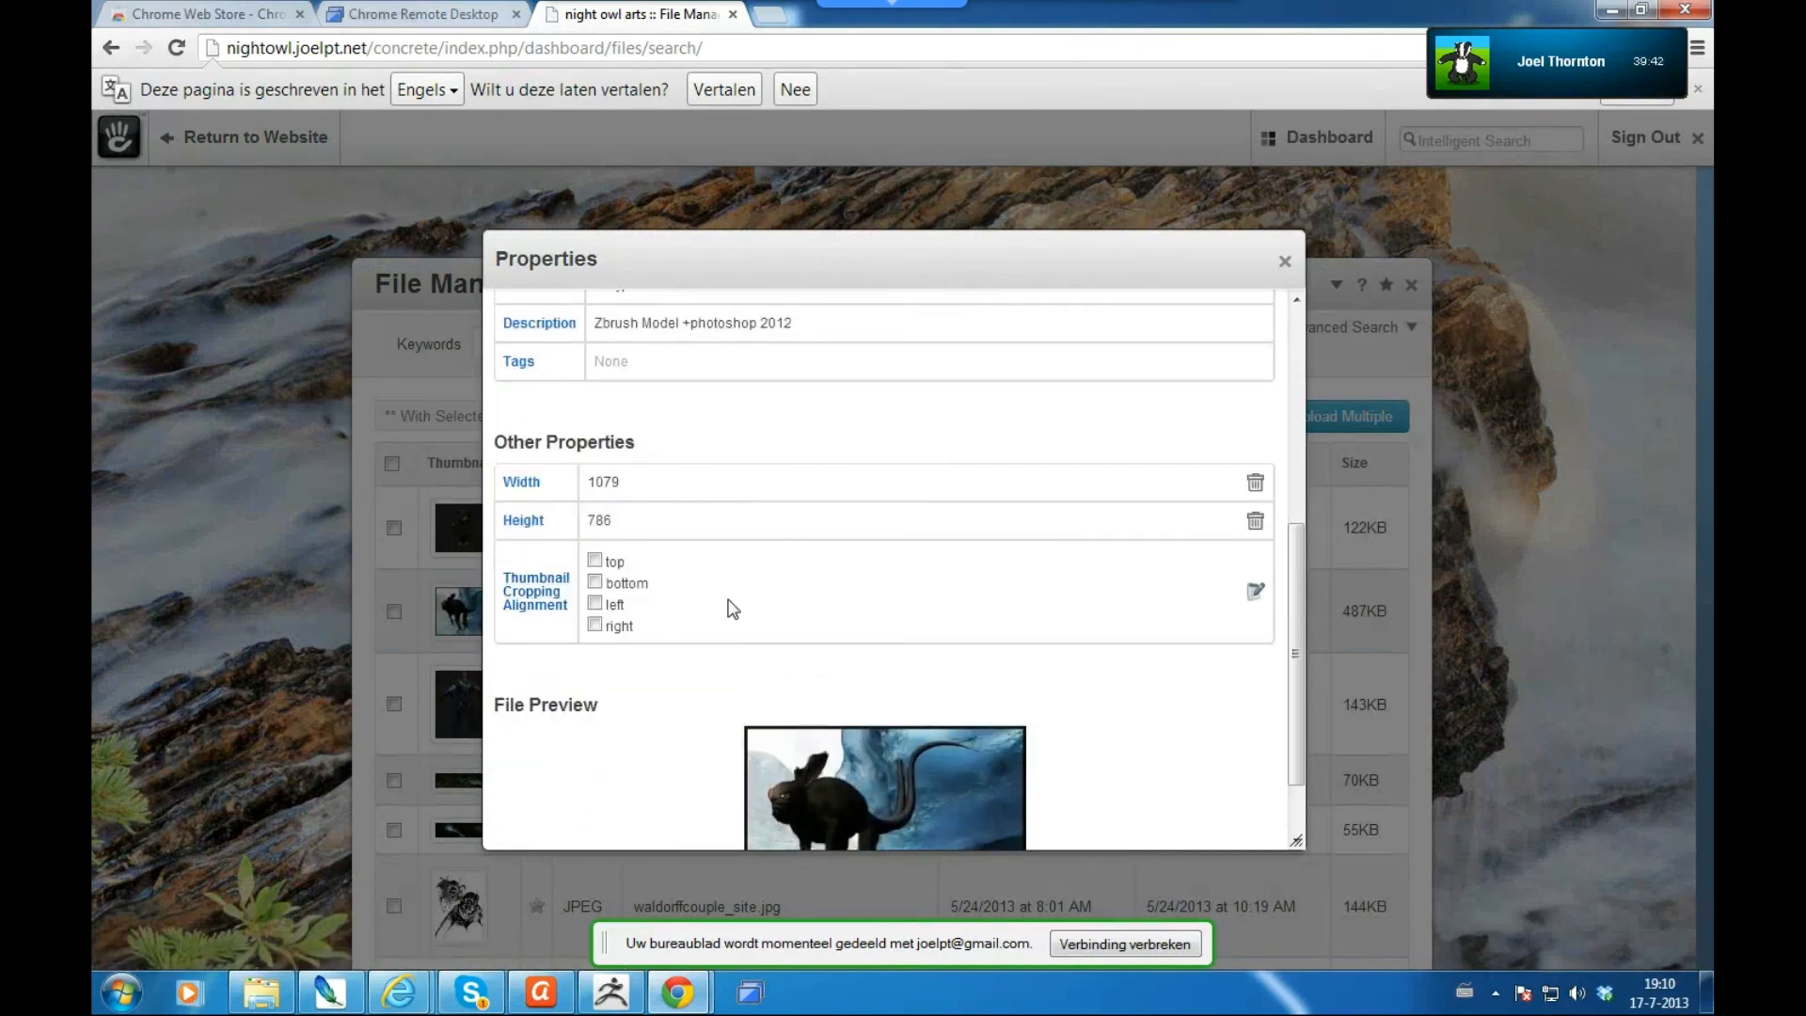
{"action": "key", "text": "space"}
{"action": "key", "text": "Tab"}
{"action": "key", "text": "Tab"}
{"action": "key", "text": "space"}
{"action": "scroll", "coordinate": [732, 610], "scroll_direction": "down", "scroll_amount": 1}
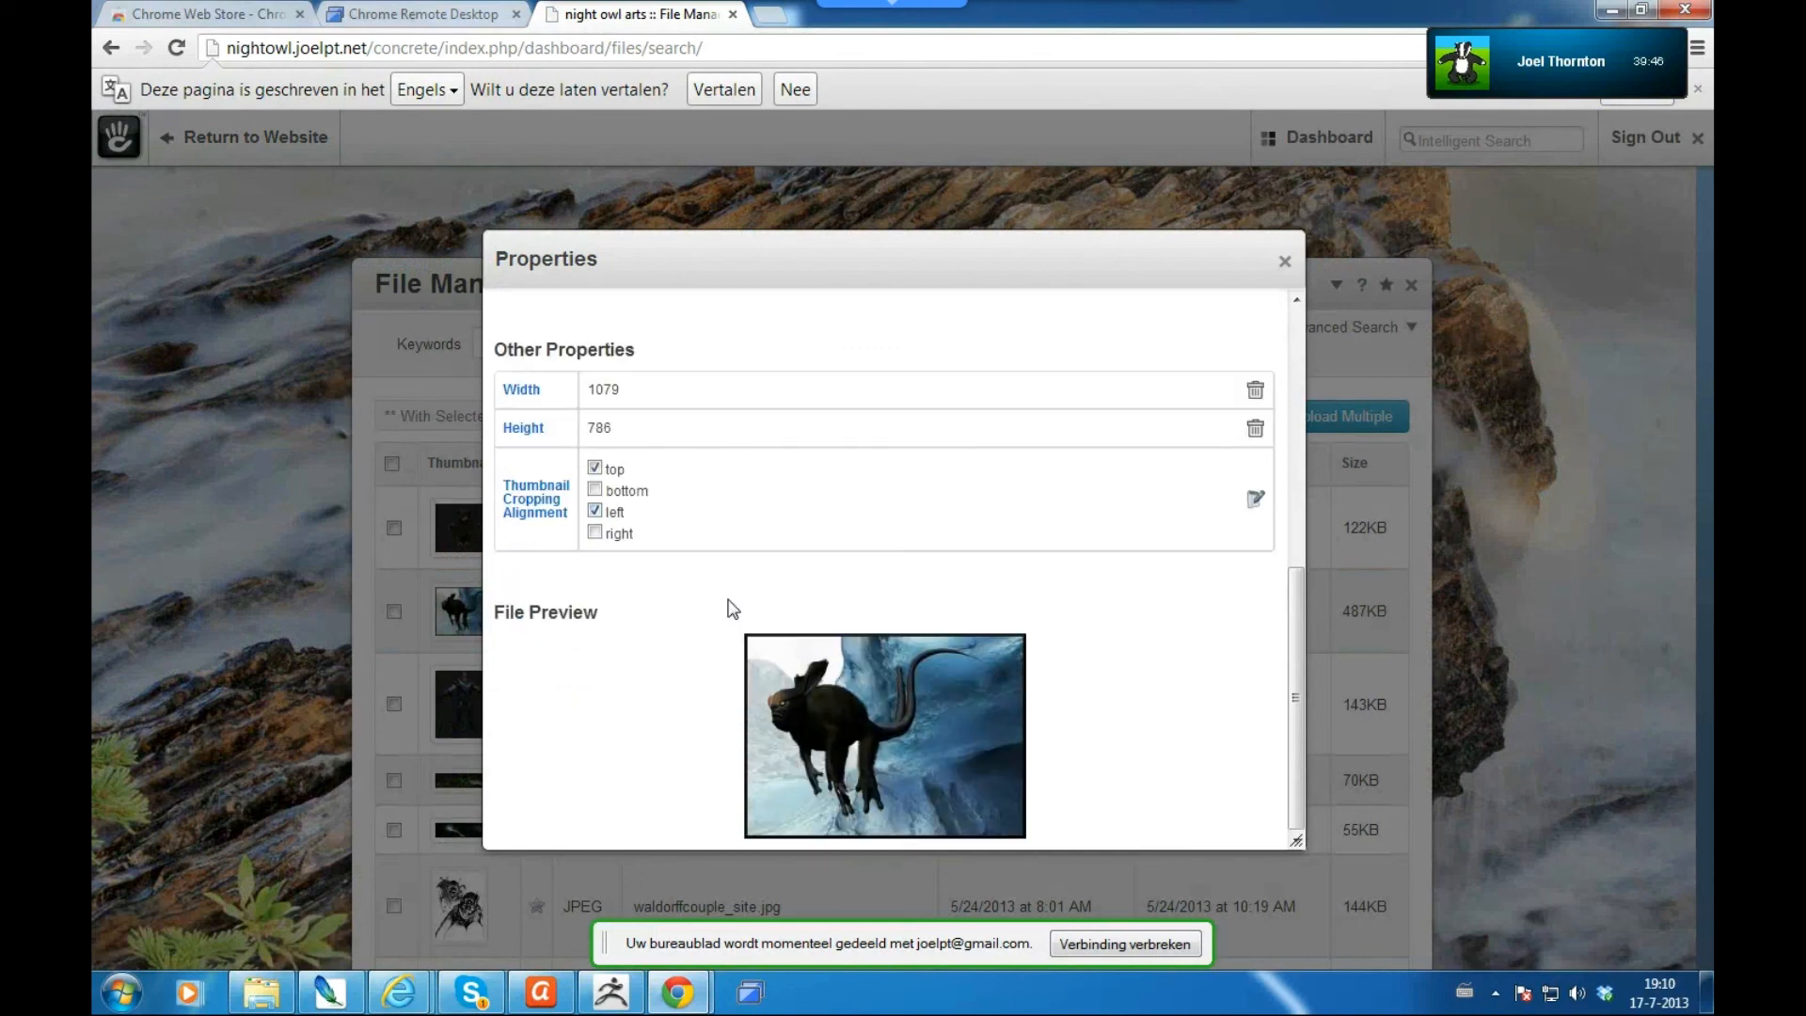
{"action": "key", "text": "Return"}
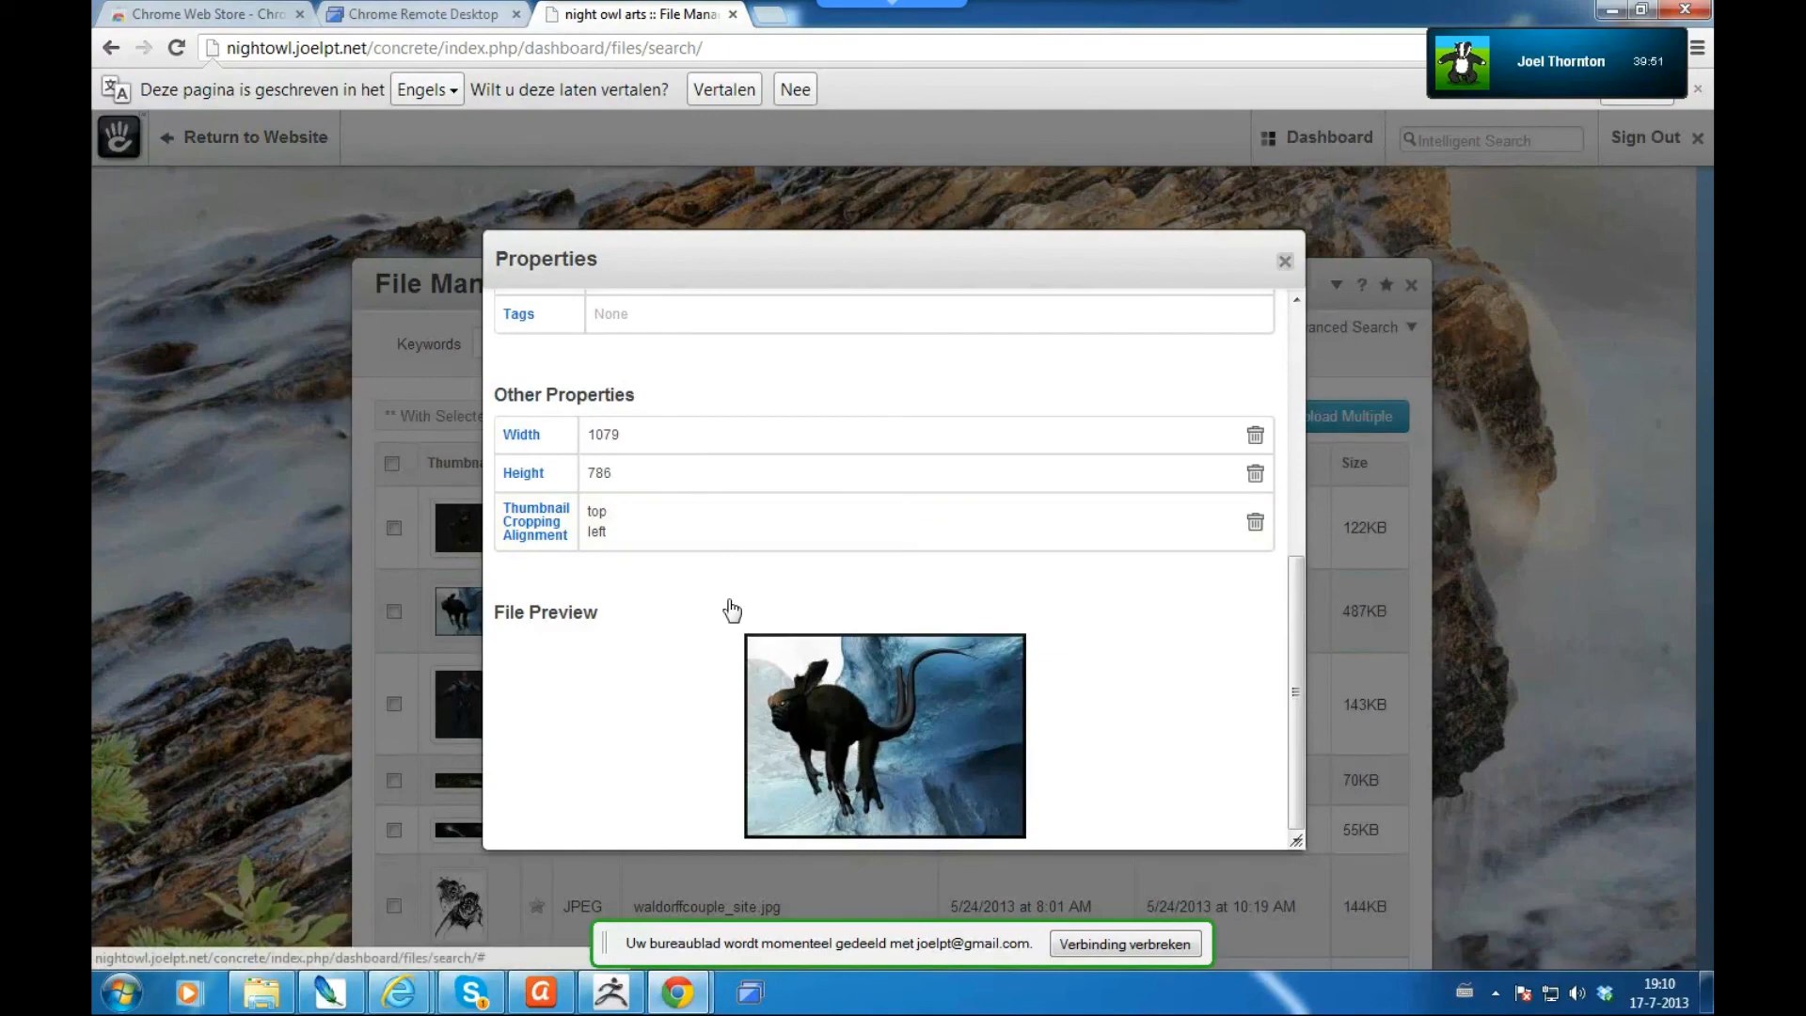
{"action": "key", "text": "Escape"}
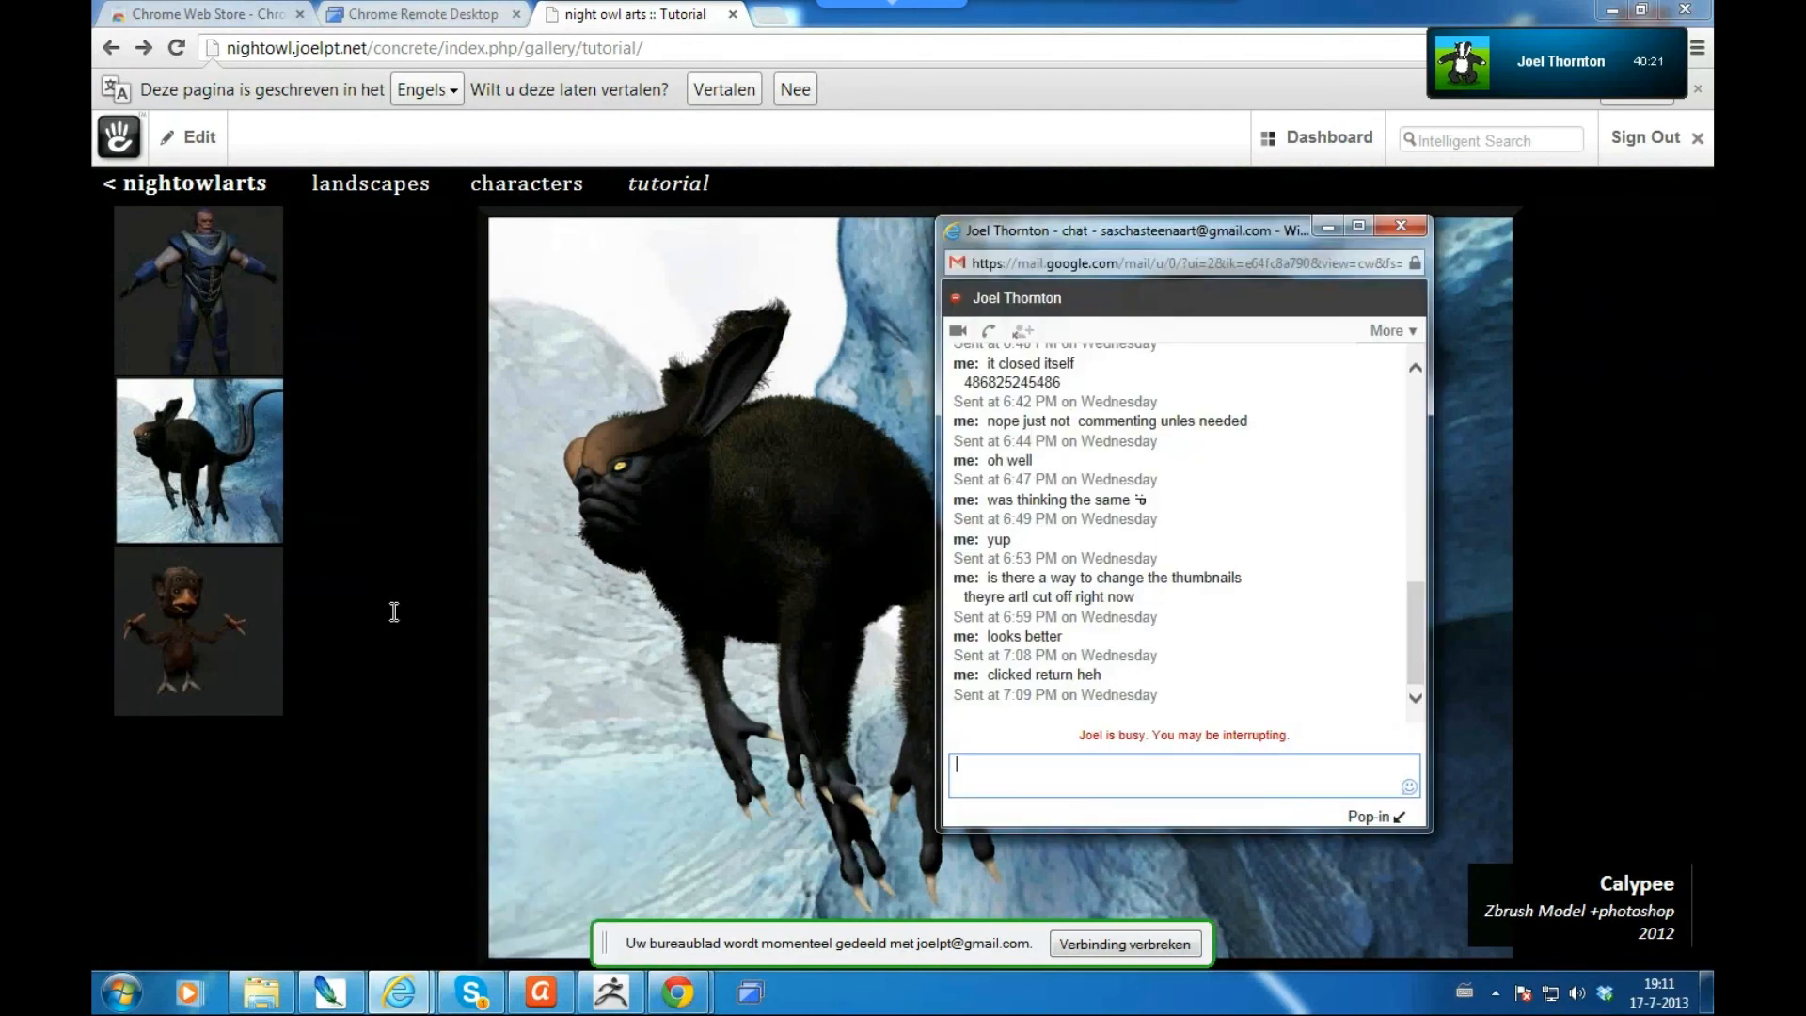
- Send a 'y' chat reply, close the chat, and return to the site's home page
{"action": "type", "text": "y"}
{"action": "key", "text": "Return"}
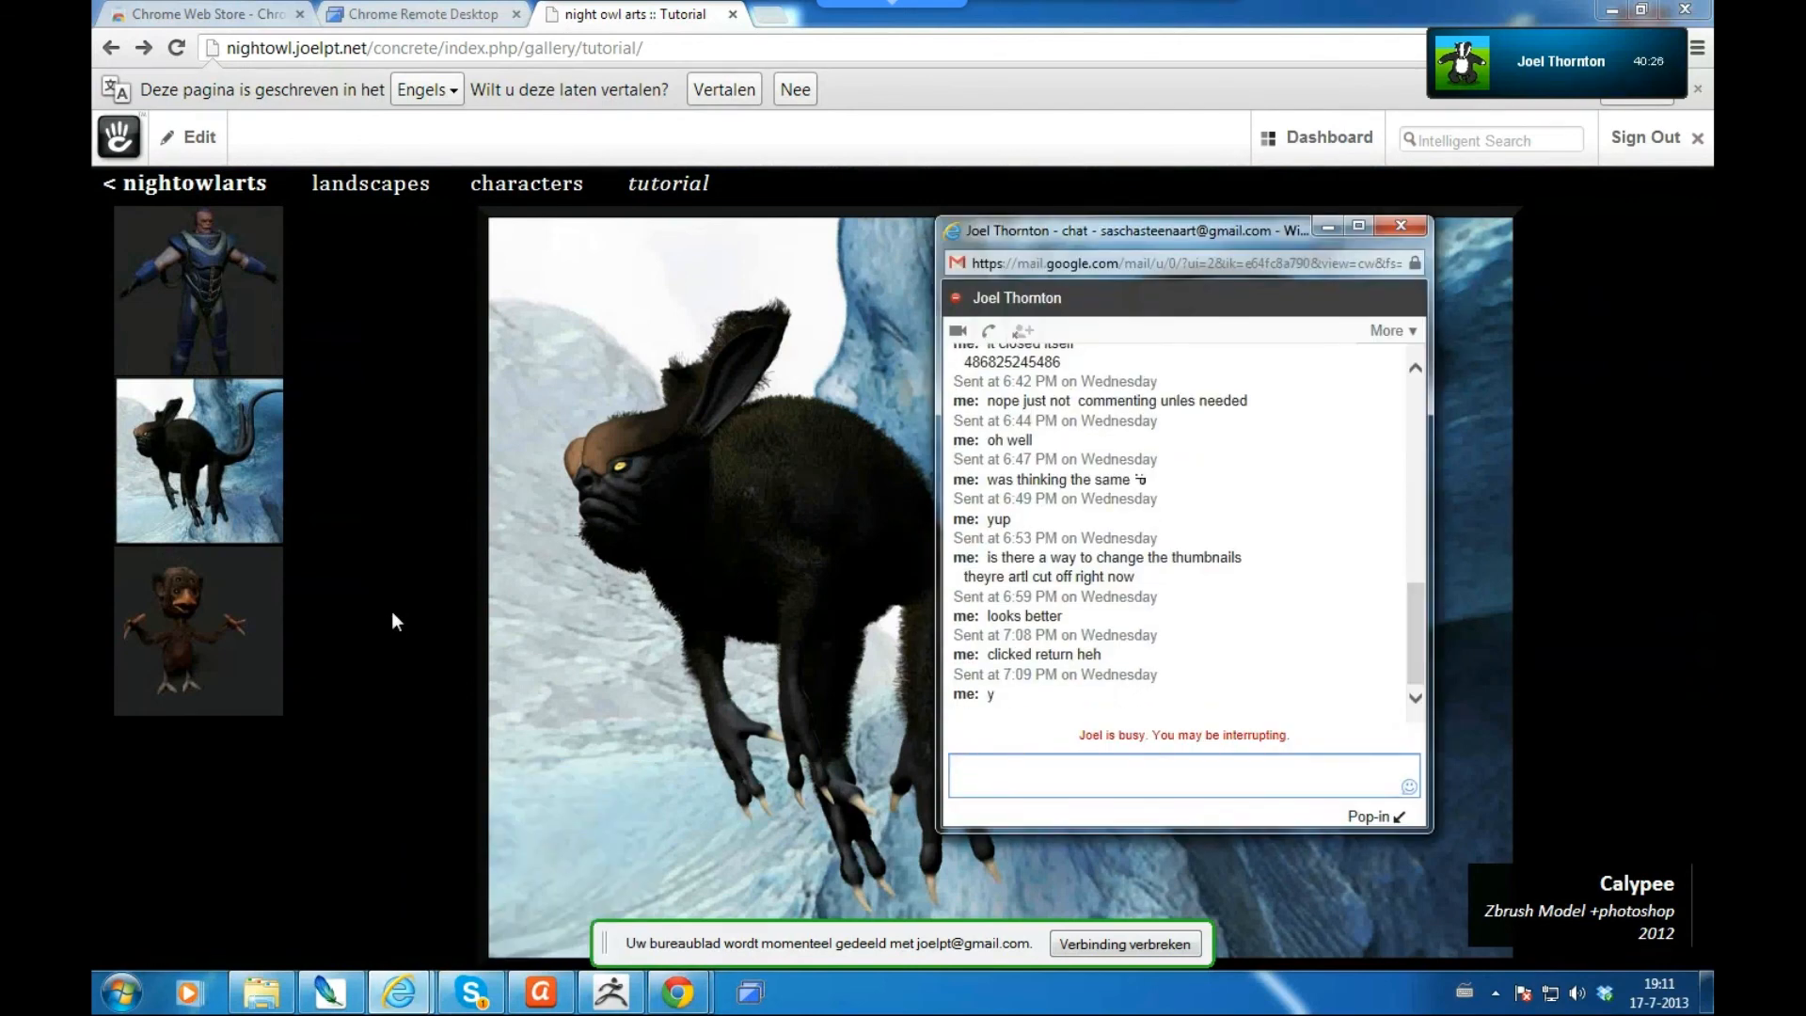
{"action": "key", "text": "alt+Tab"}
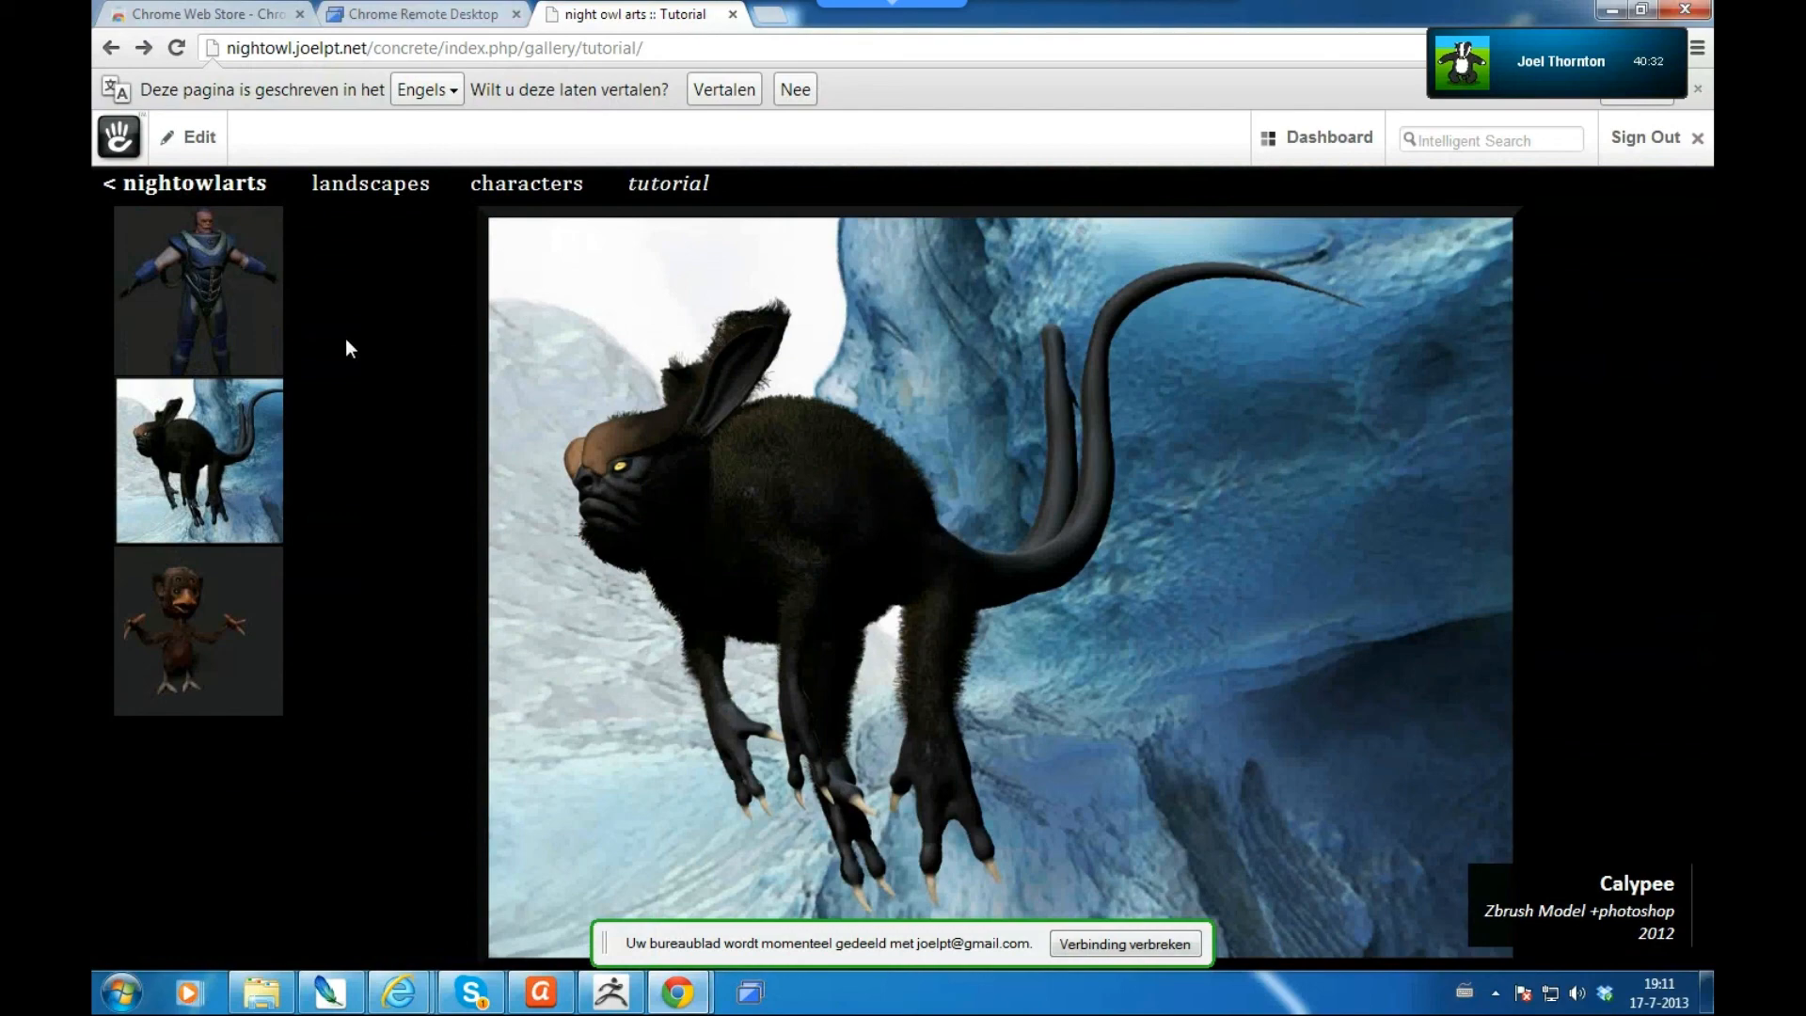
{"action": "left_click", "coordinate": [231, 193]}
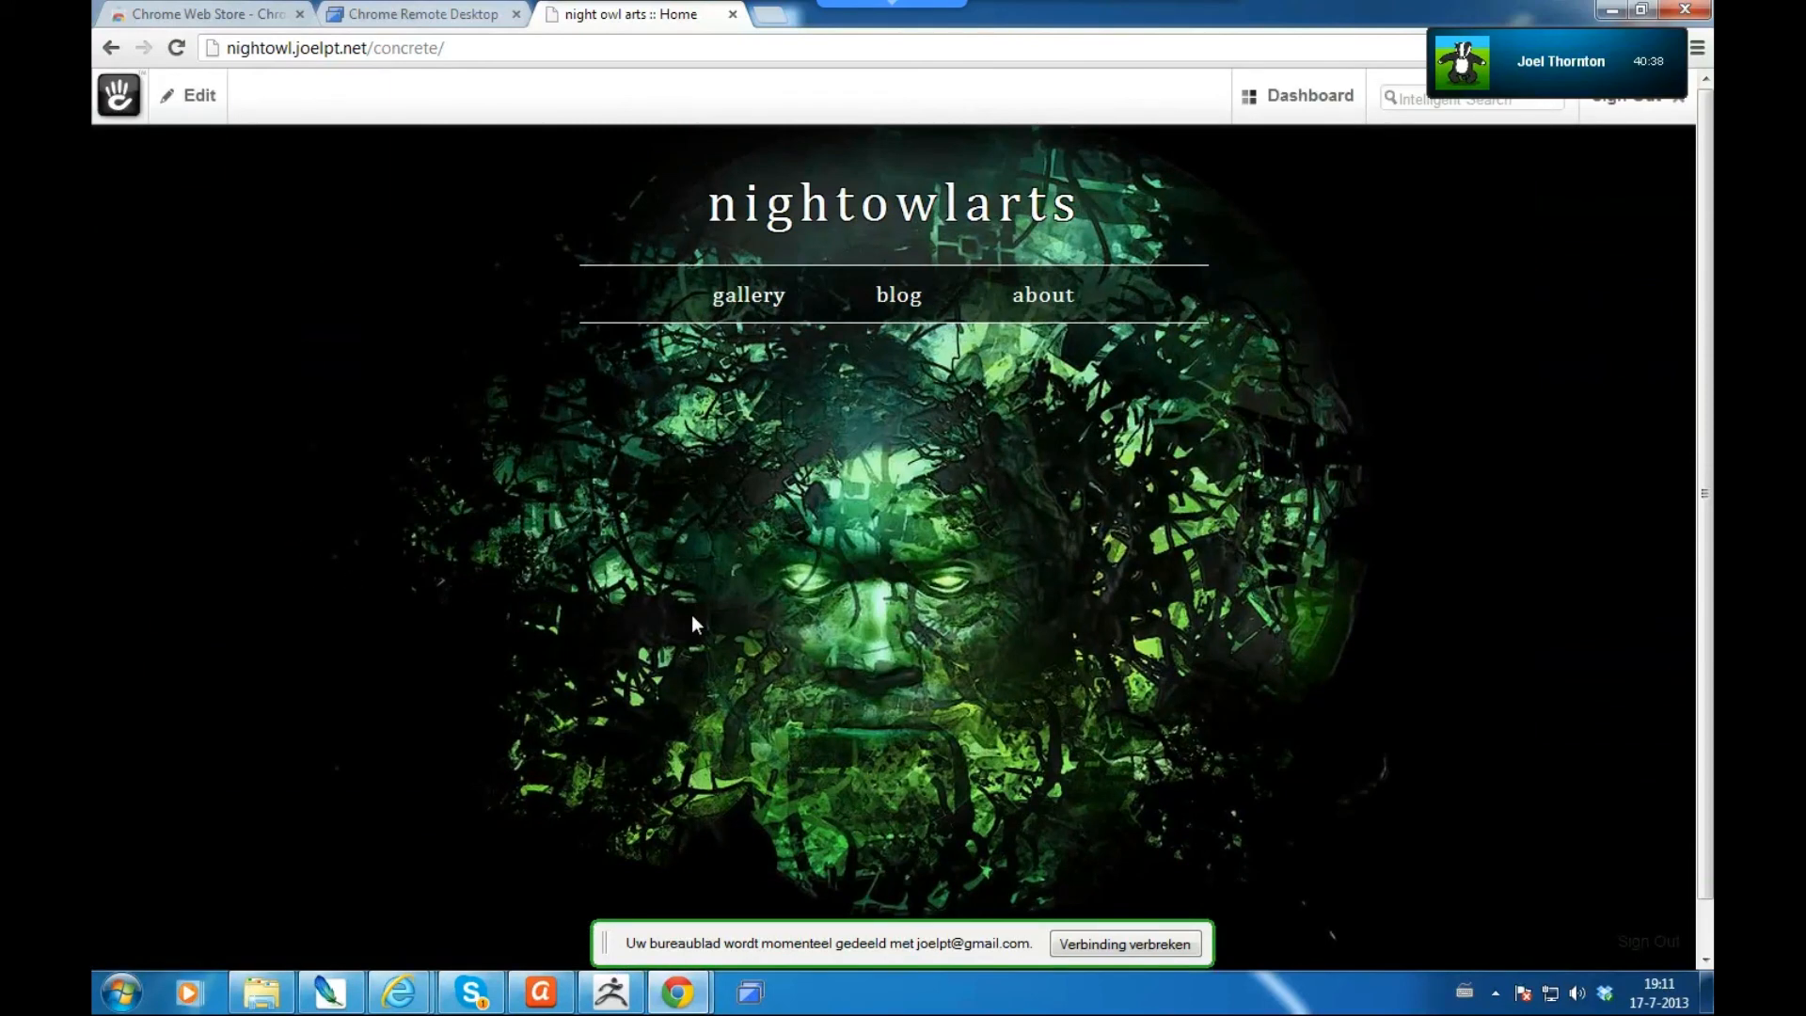
- Go to the site's About page and bring up its Edit options in the toolbar
{"action": "left_click", "coordinate": [1058, 303]}
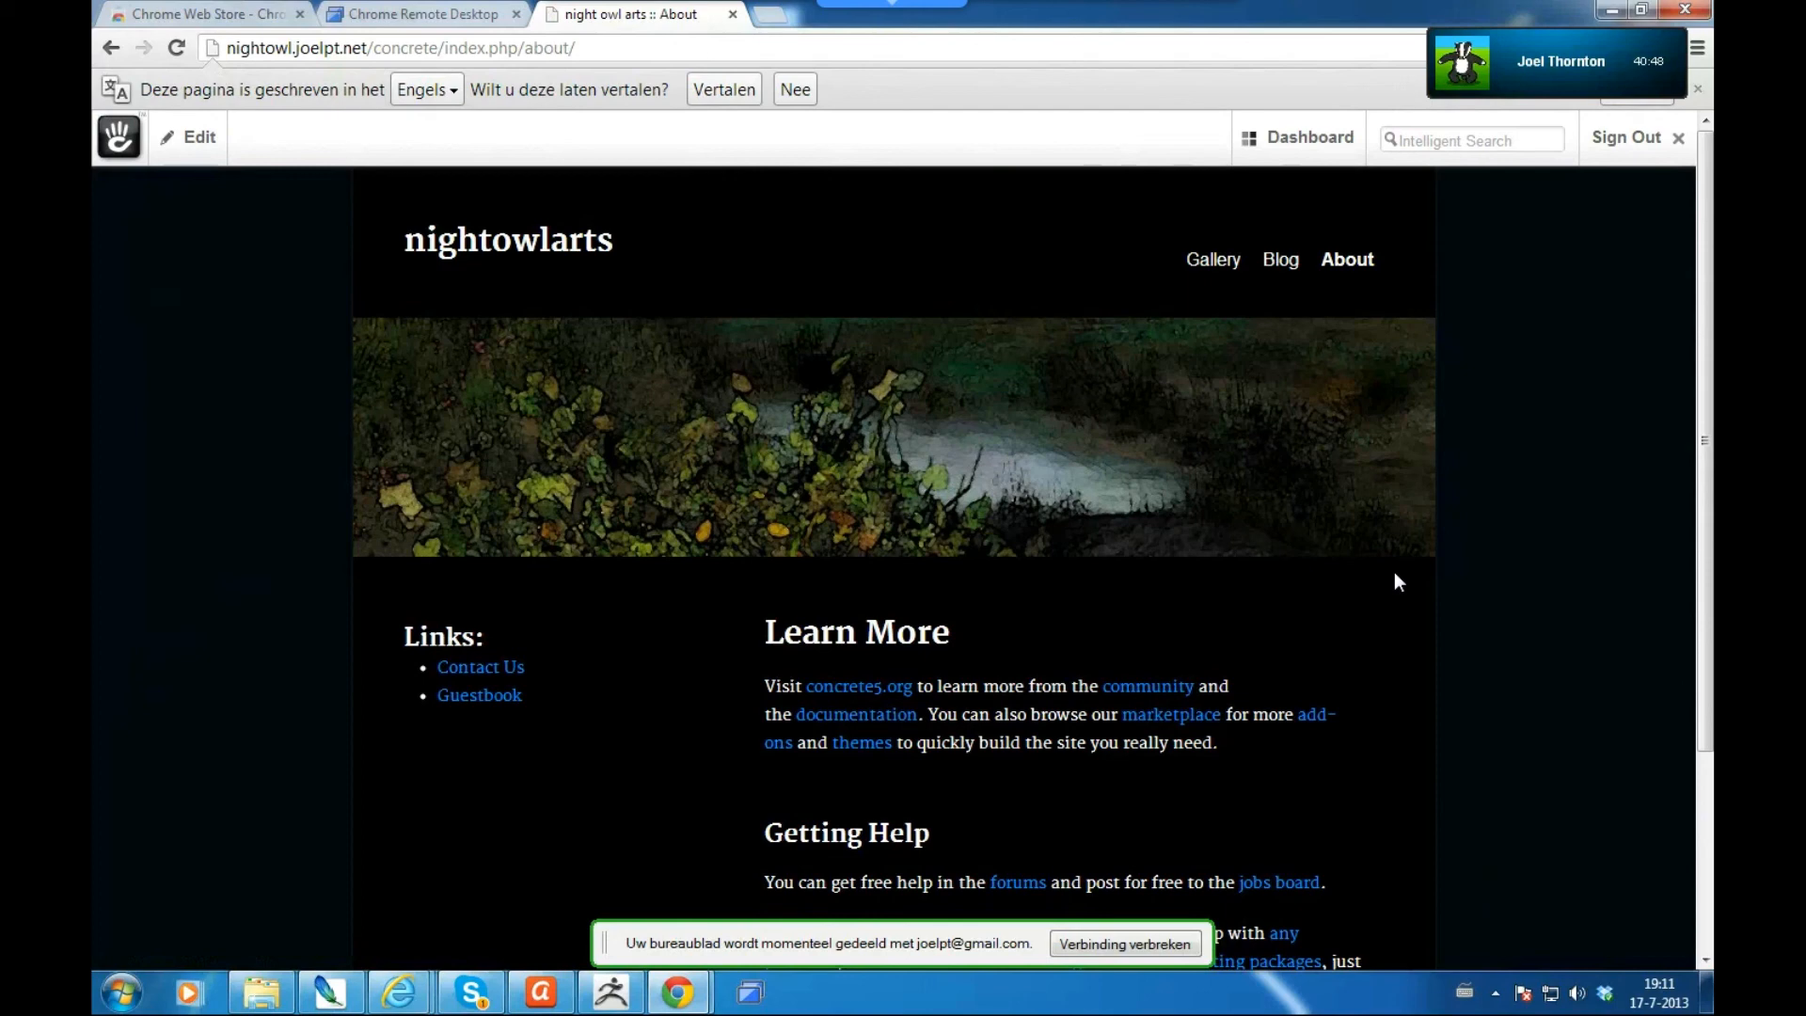
{"action": "scroll", "coordinate": [1526, 580], "scroll_direction": "down", "scroll_amount": 1}
{"action": "scroll", "coordinate": [1526, 580], "scroll_direction": "down", "scroll_amount": 2}
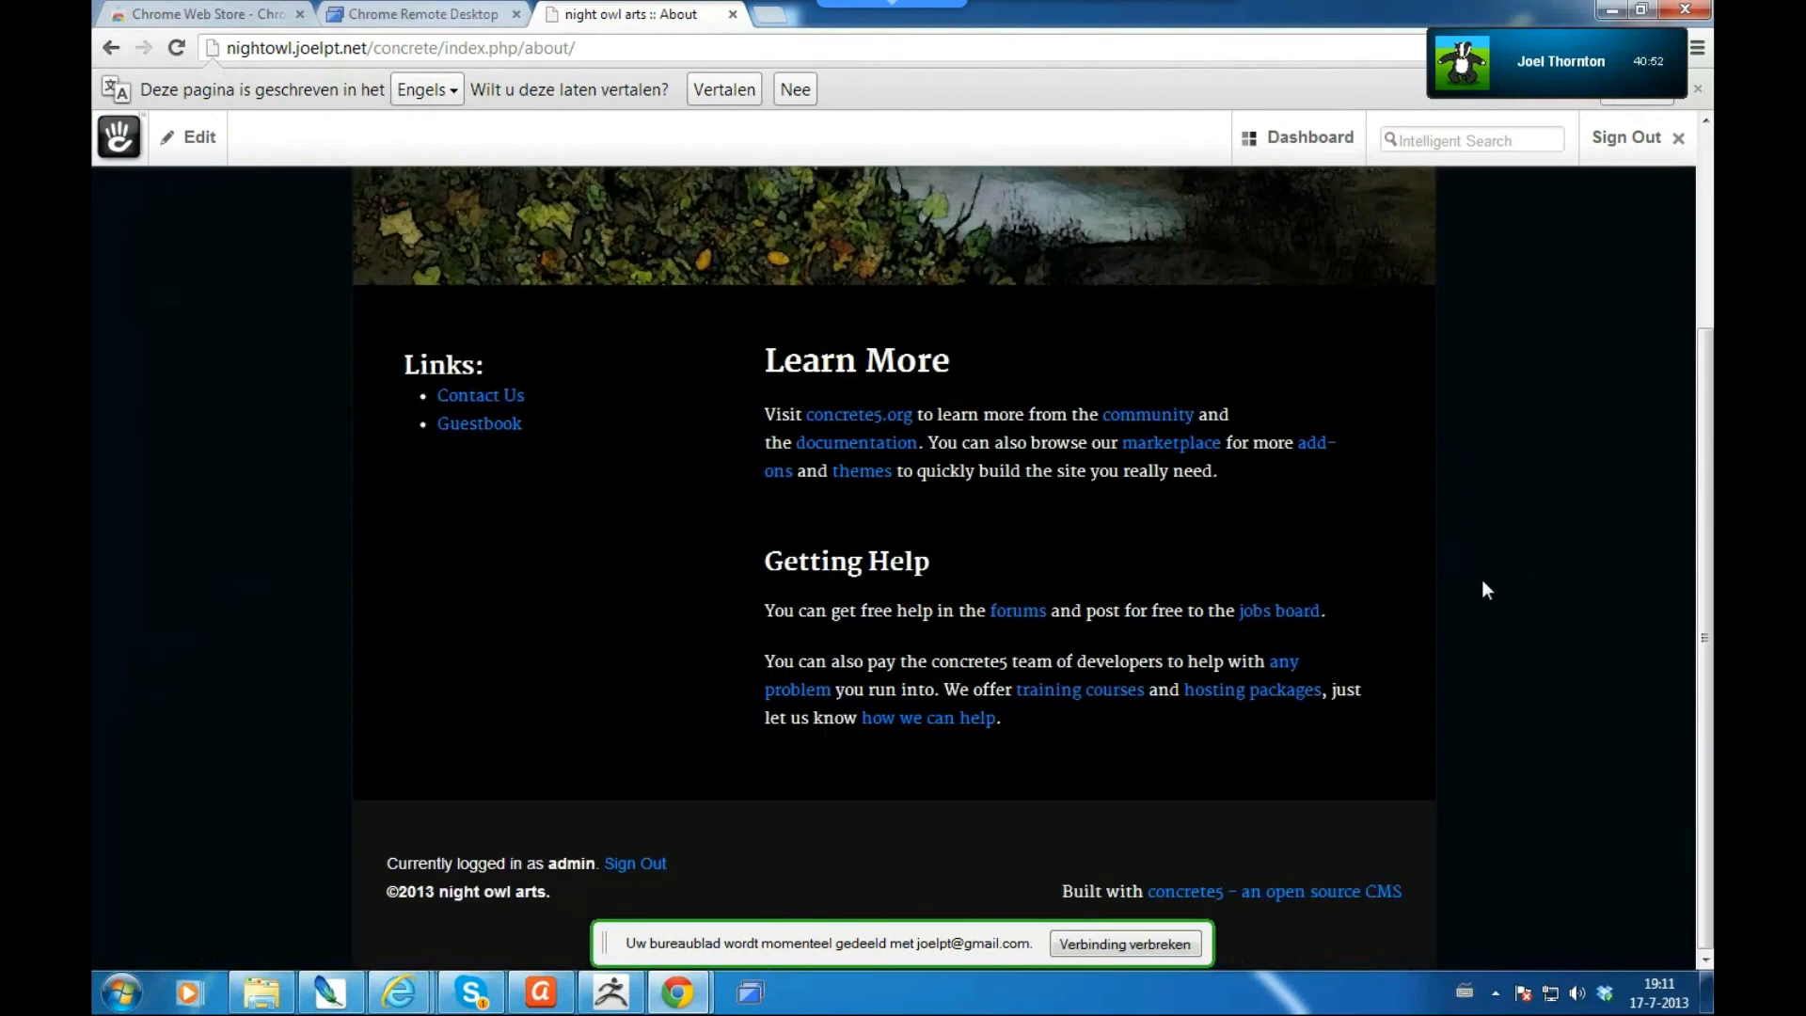
{"action": "scroll", "coordinate": [1481, 590], "scroll_direction": "up", "scroll_amount": 3}
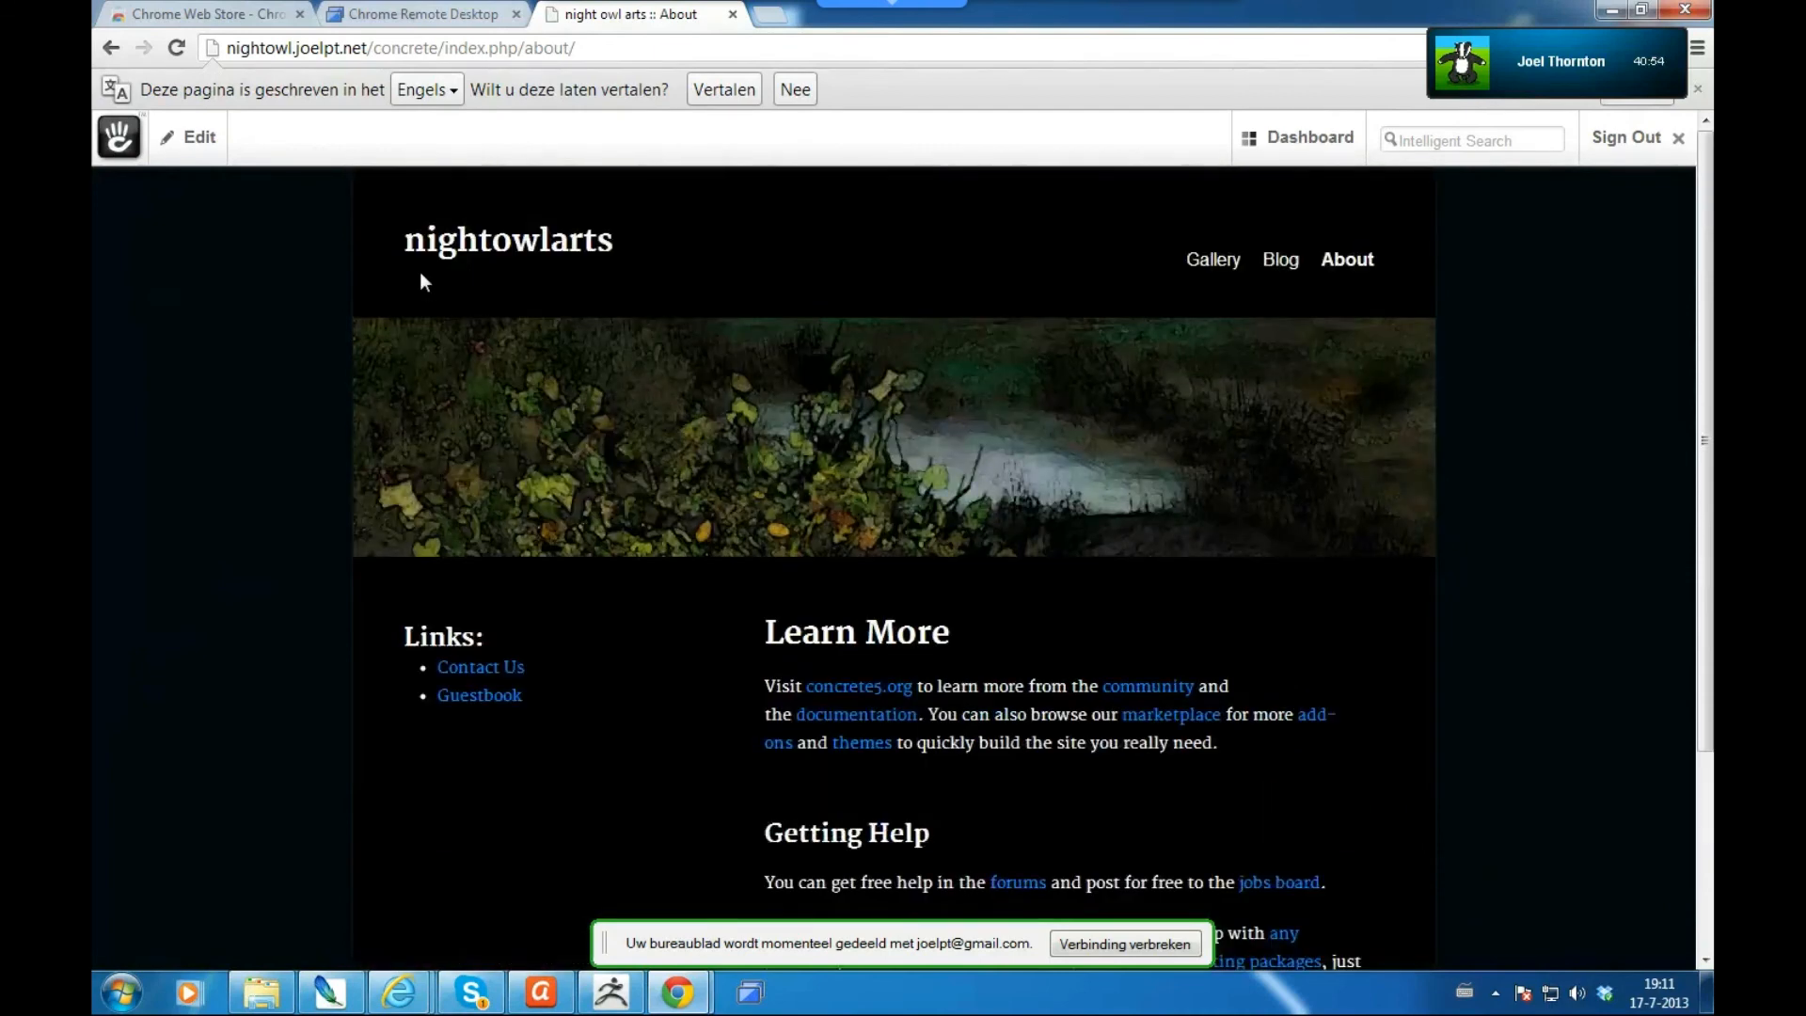
{"action": "left_click", "coordinate": [197, 142]}
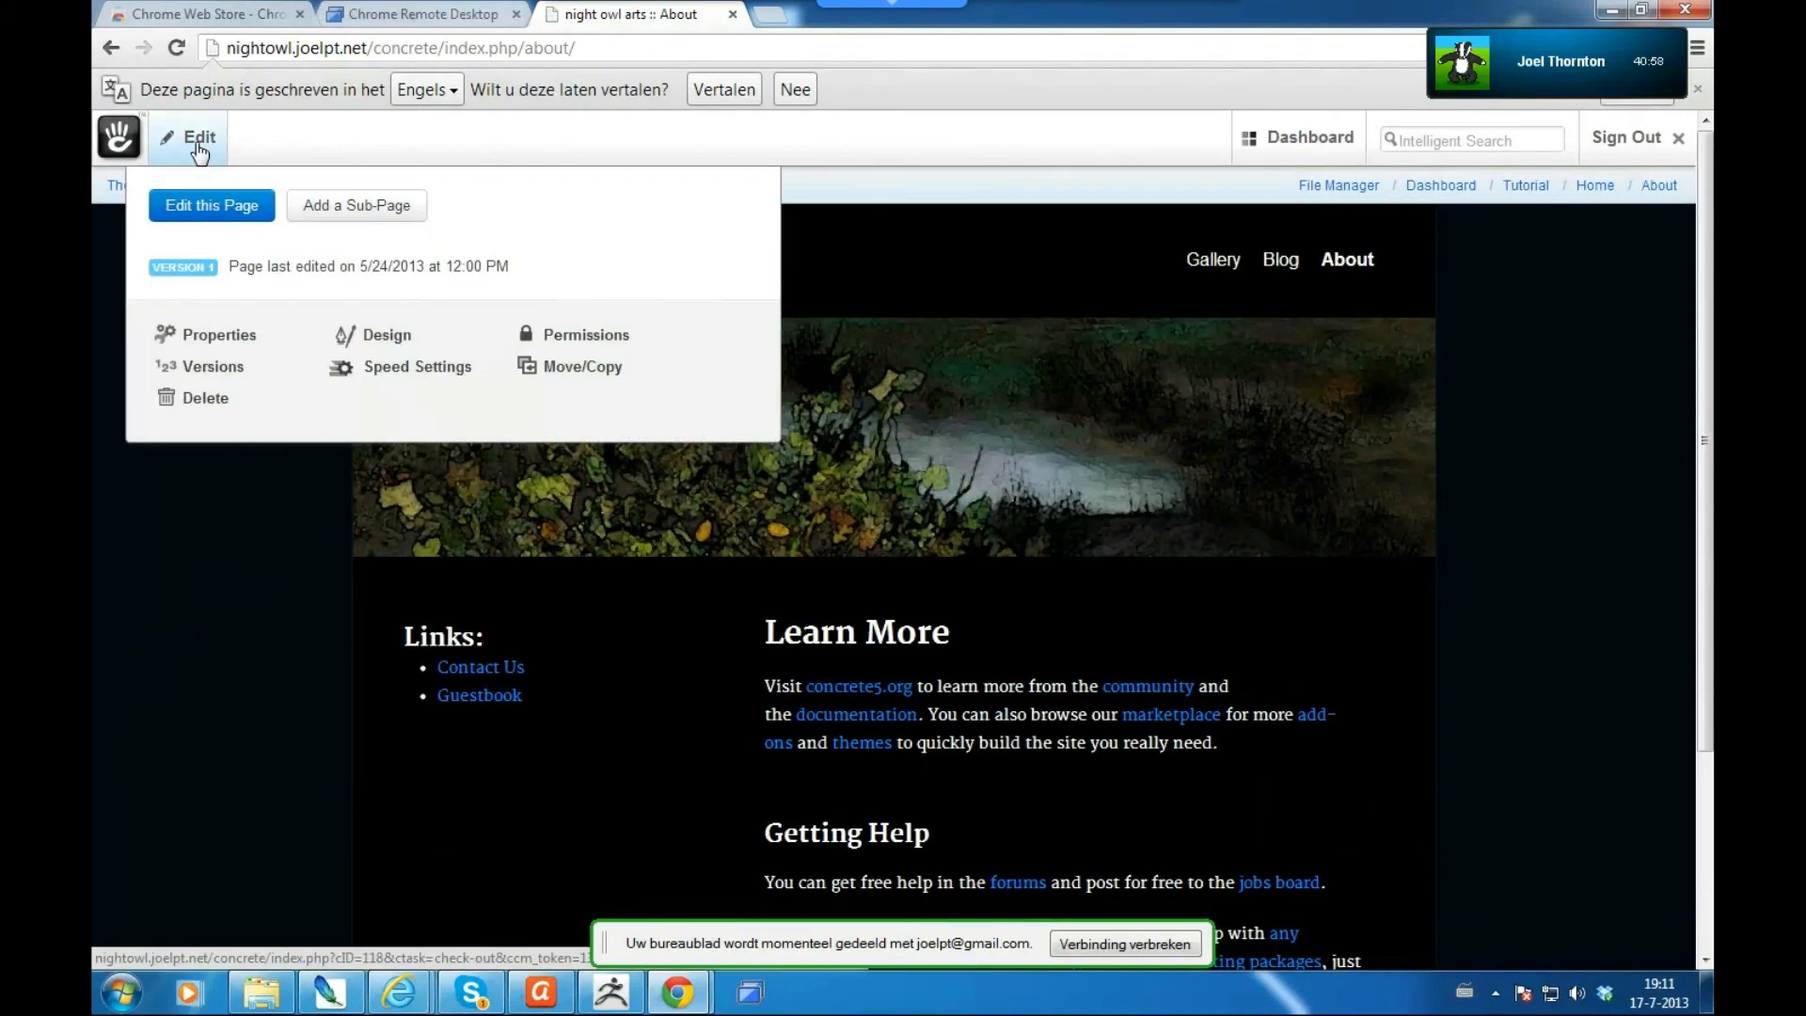
- Put the About page in edit mode and open the Learn More text block for editing
{"action": "left_click", "coordinate": [211, 209]}
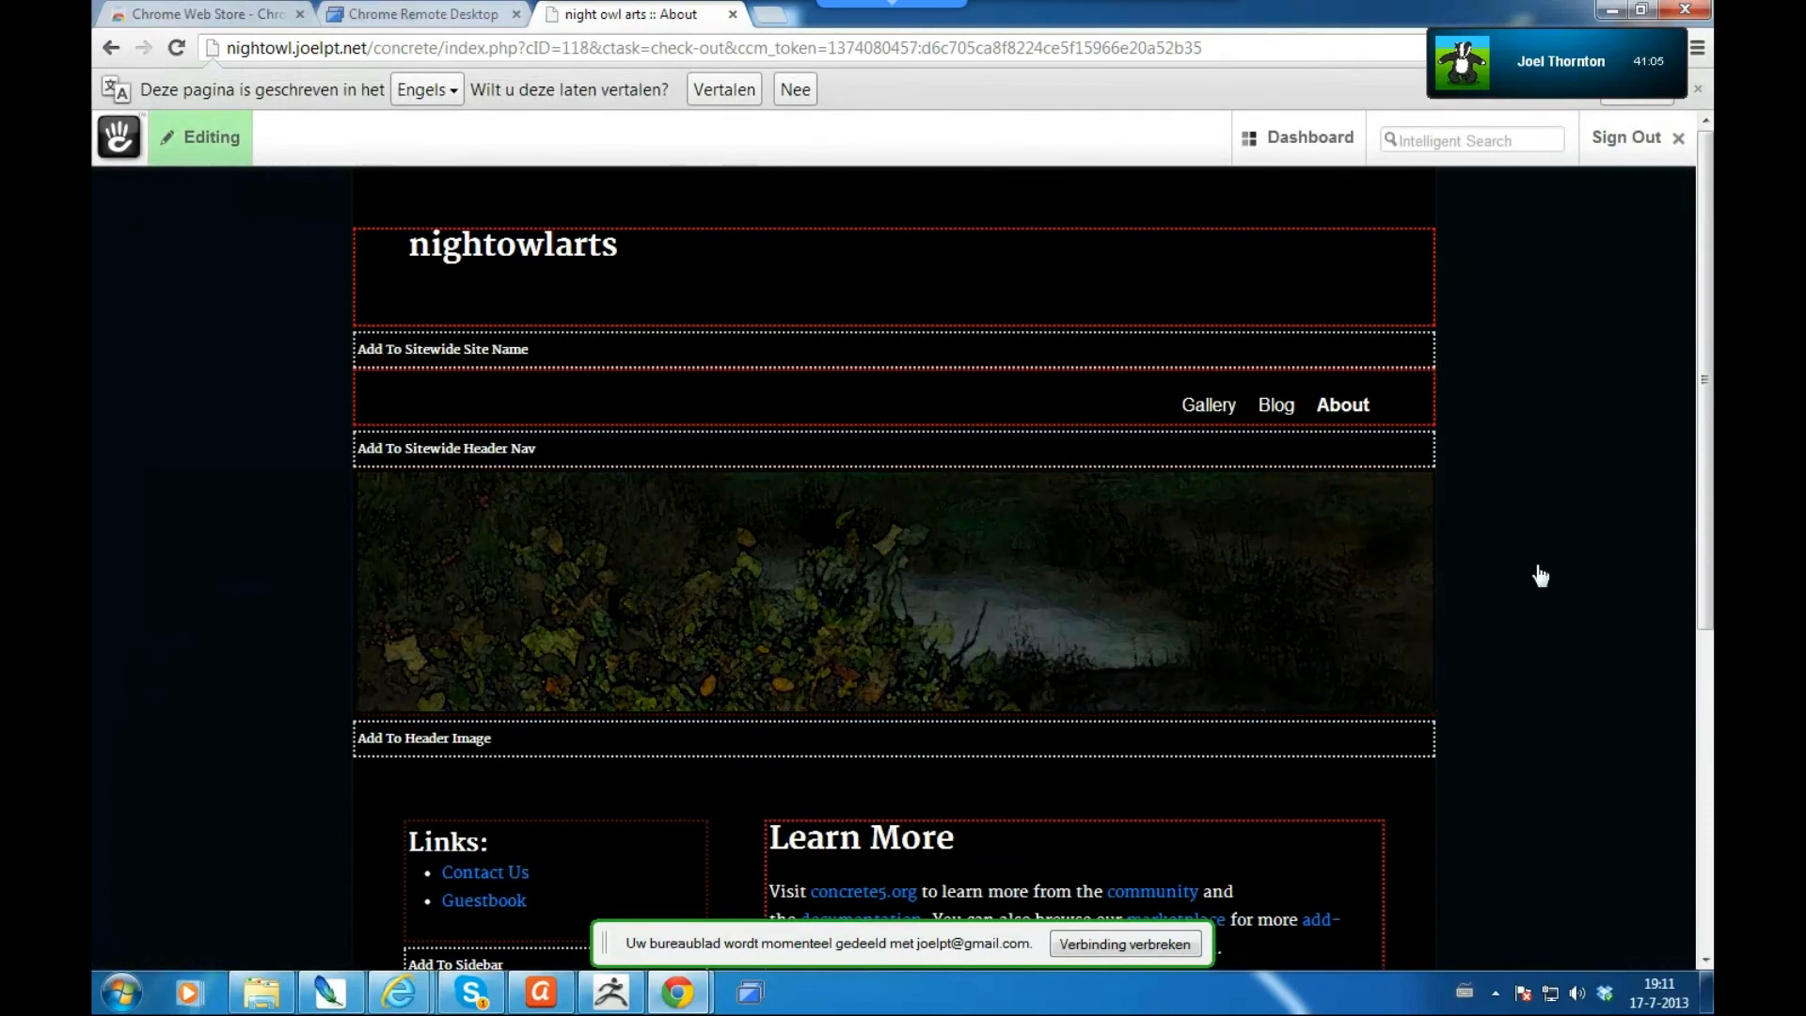
{"action": "scroll", "coordinate": [1539, 570], "scroll_direction": "down", "scroll_amount": 1}
{"action": "scroll", "coordinate": [1541, 565], "scroll_direction": "down", "scroll_amount": 2}
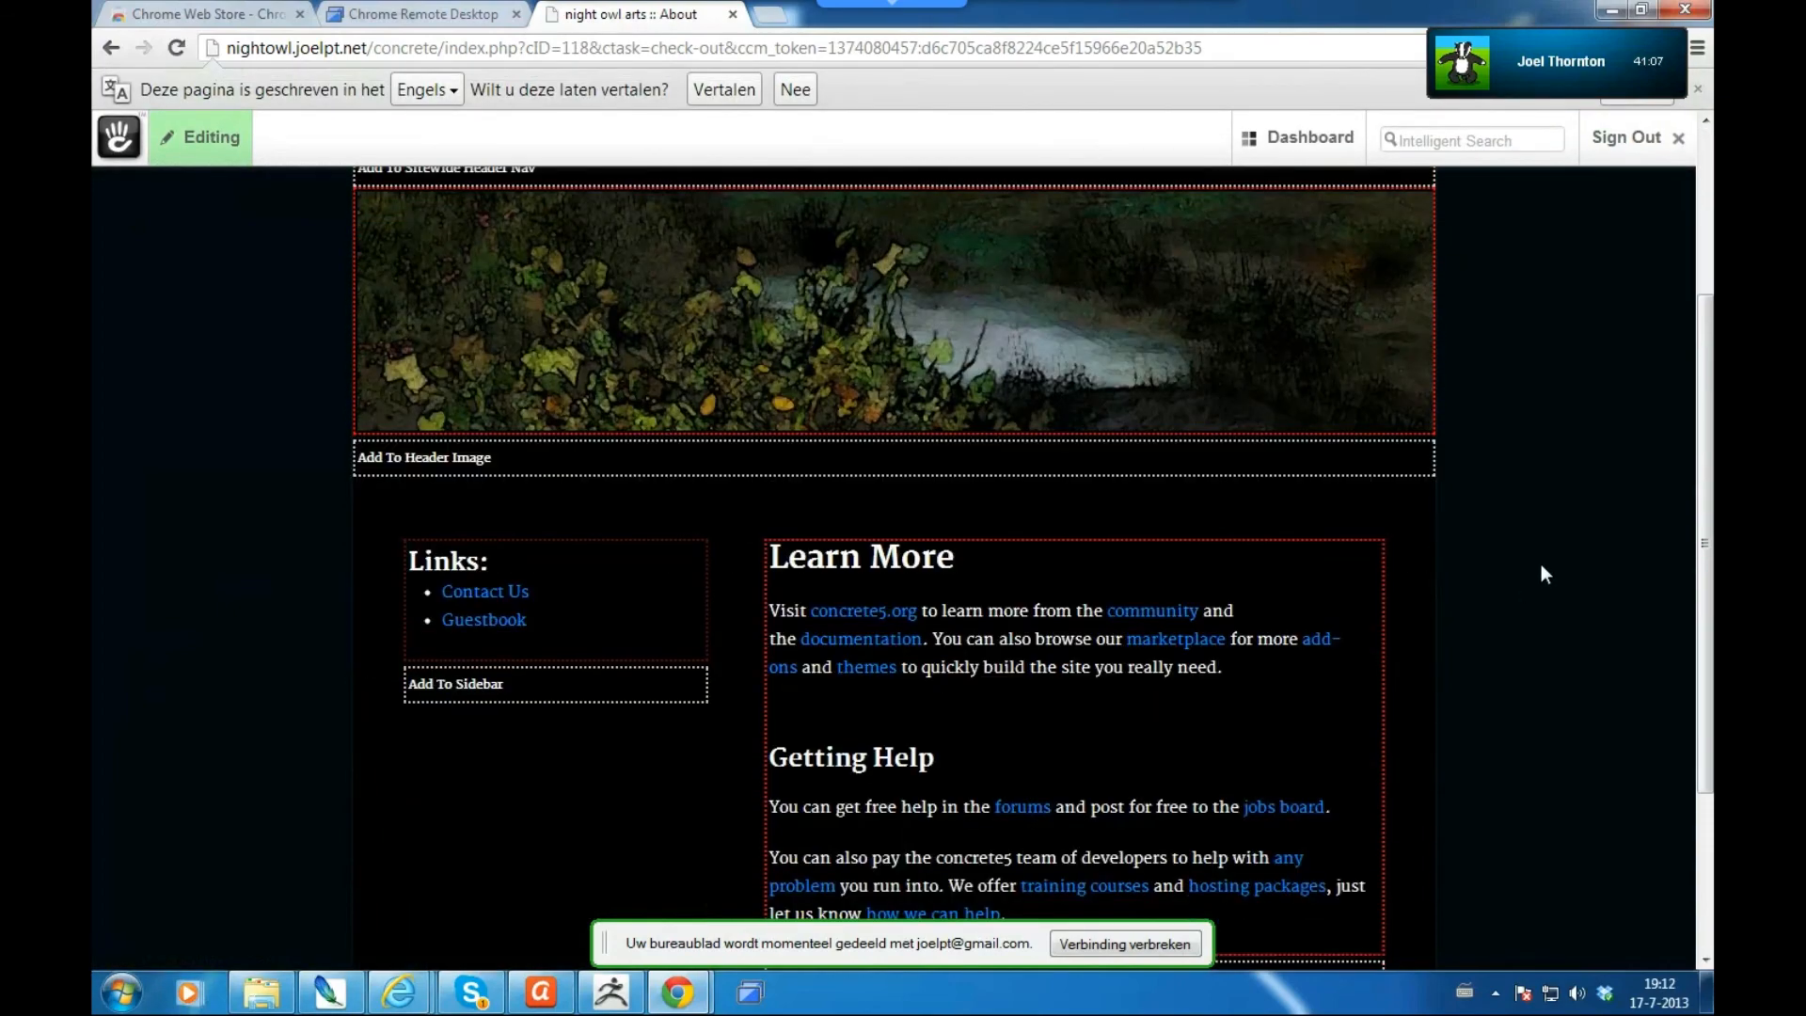
{"action": "scroll", "coordinate": [1529, 569], "scroll_direction": "down", "scroll_amount": 2}
{"action": "left_click", "coordinate": [1231, 520]}
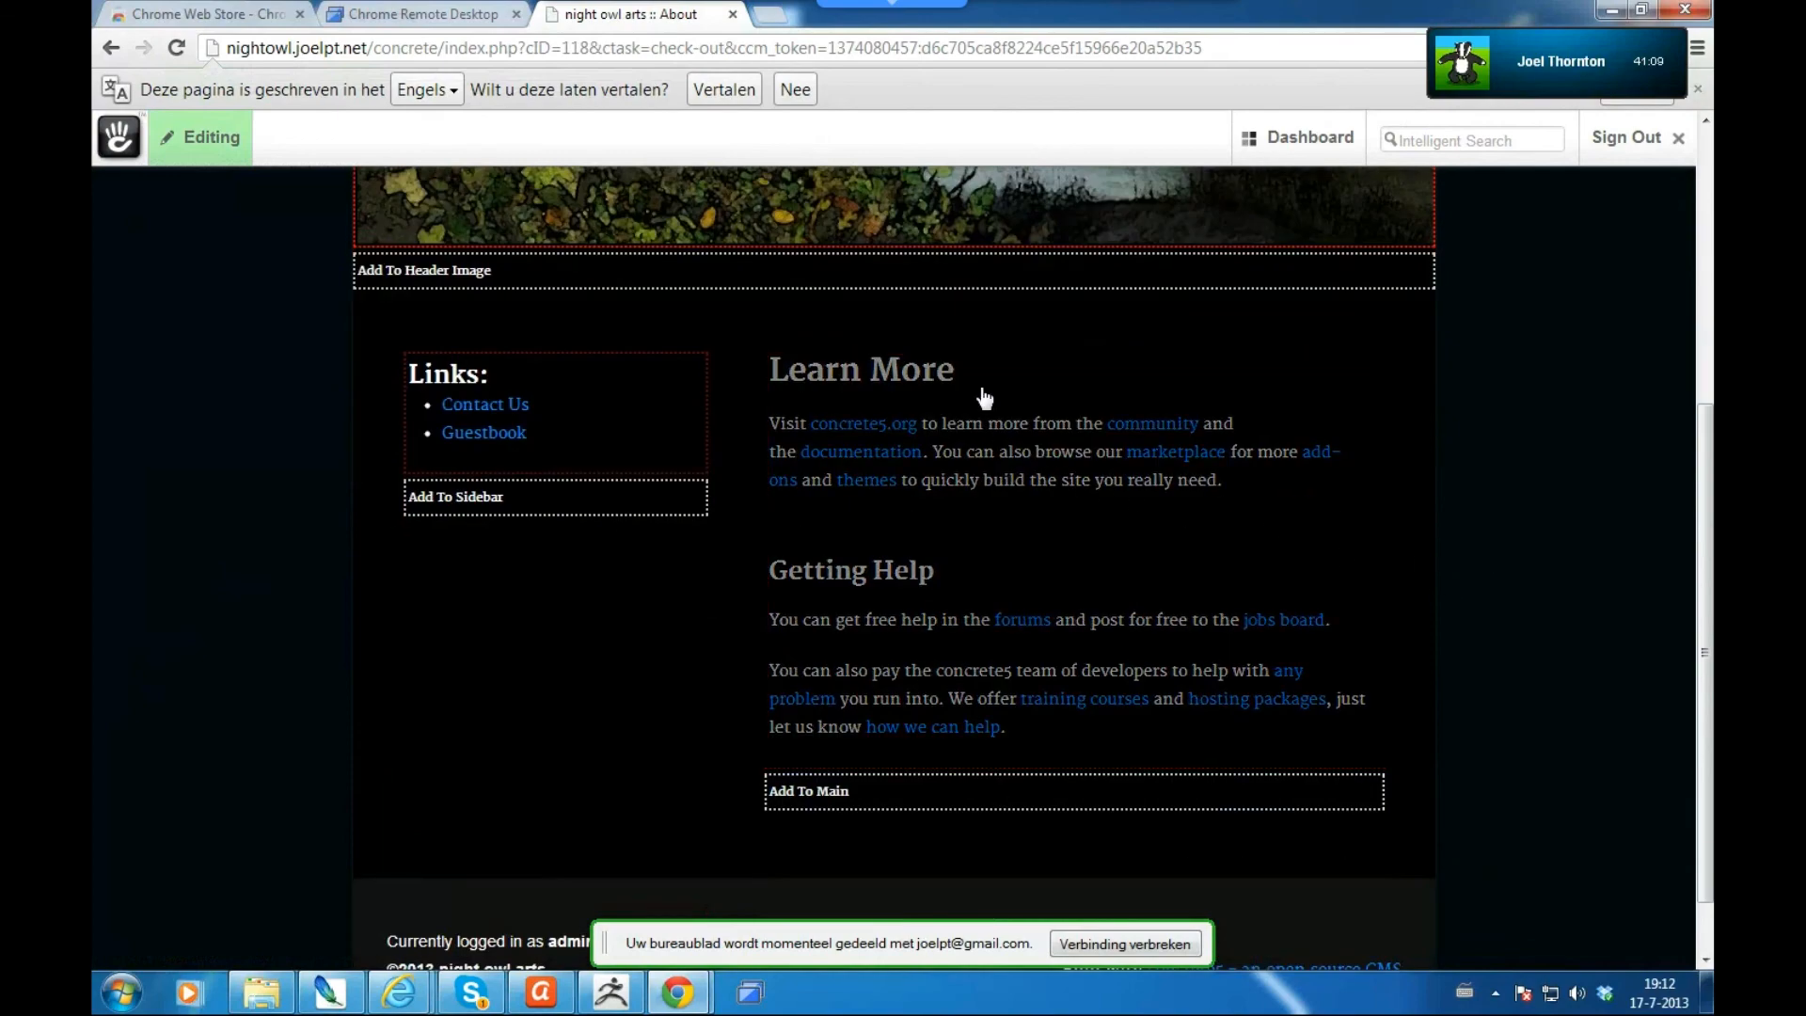
{"action": "left_click", "coordinate": [984, 397]}
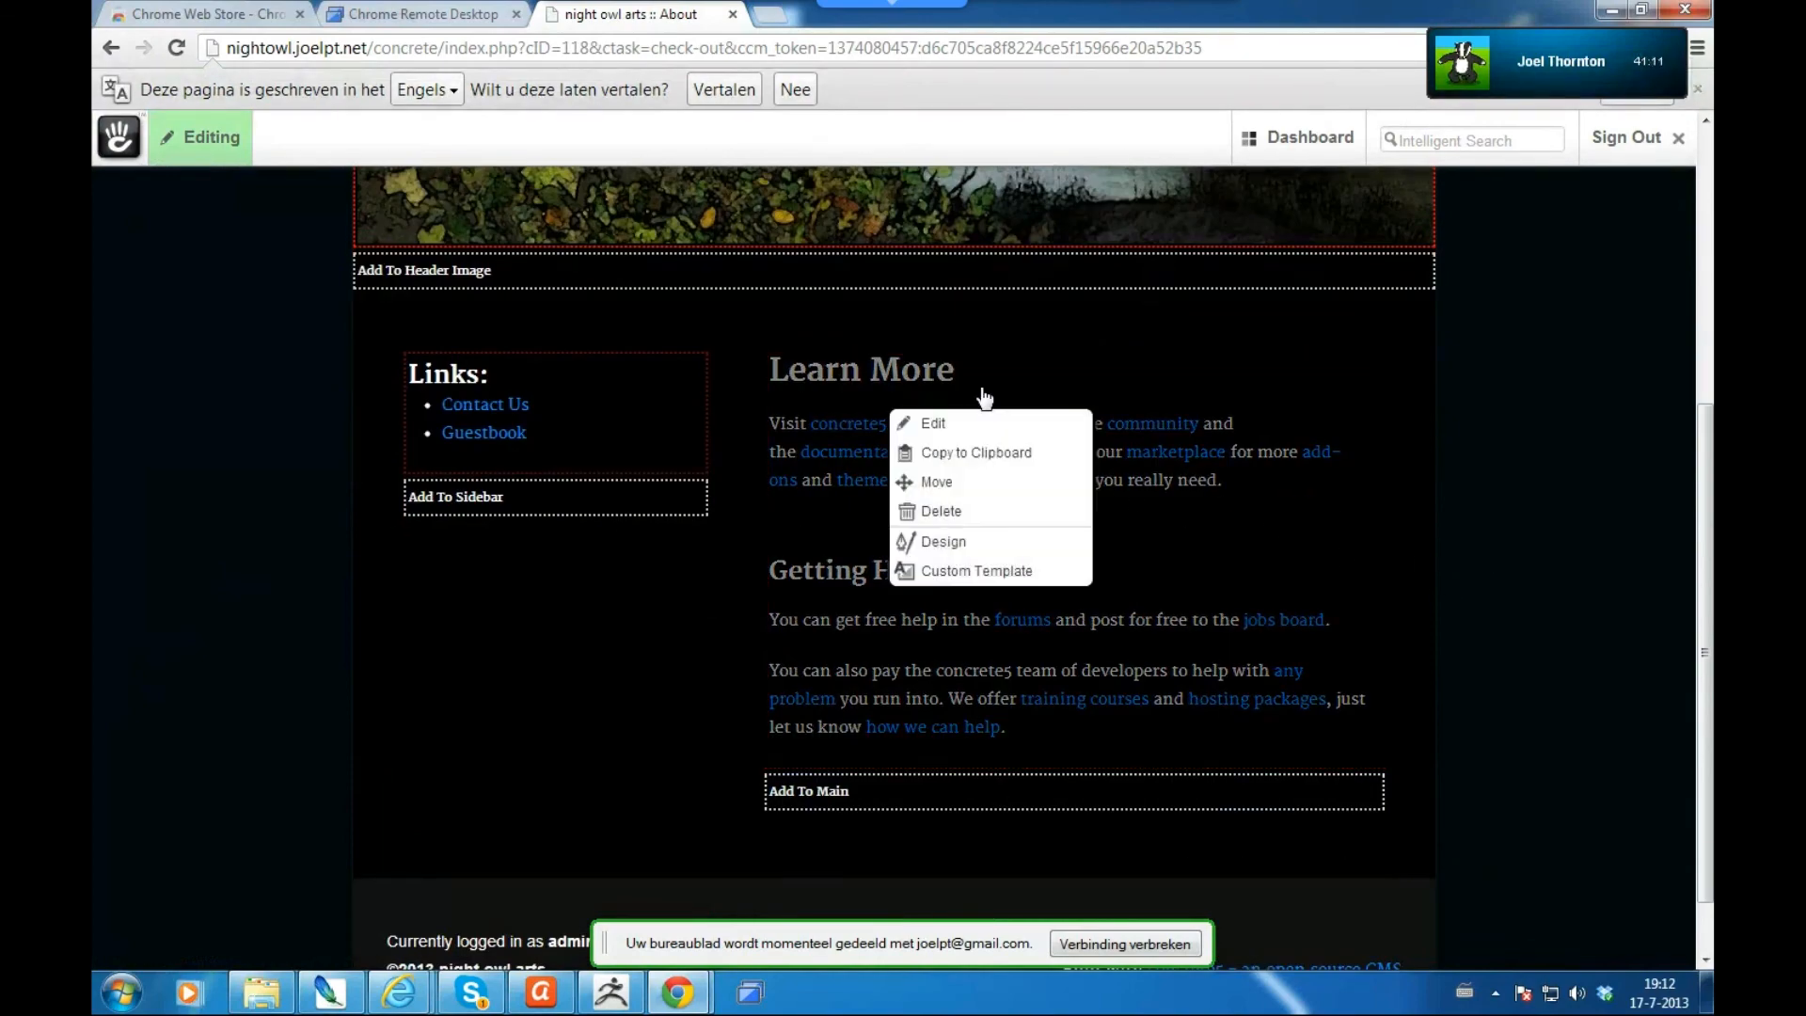
{"action": "left_click", "coordinate": [935, 425]}
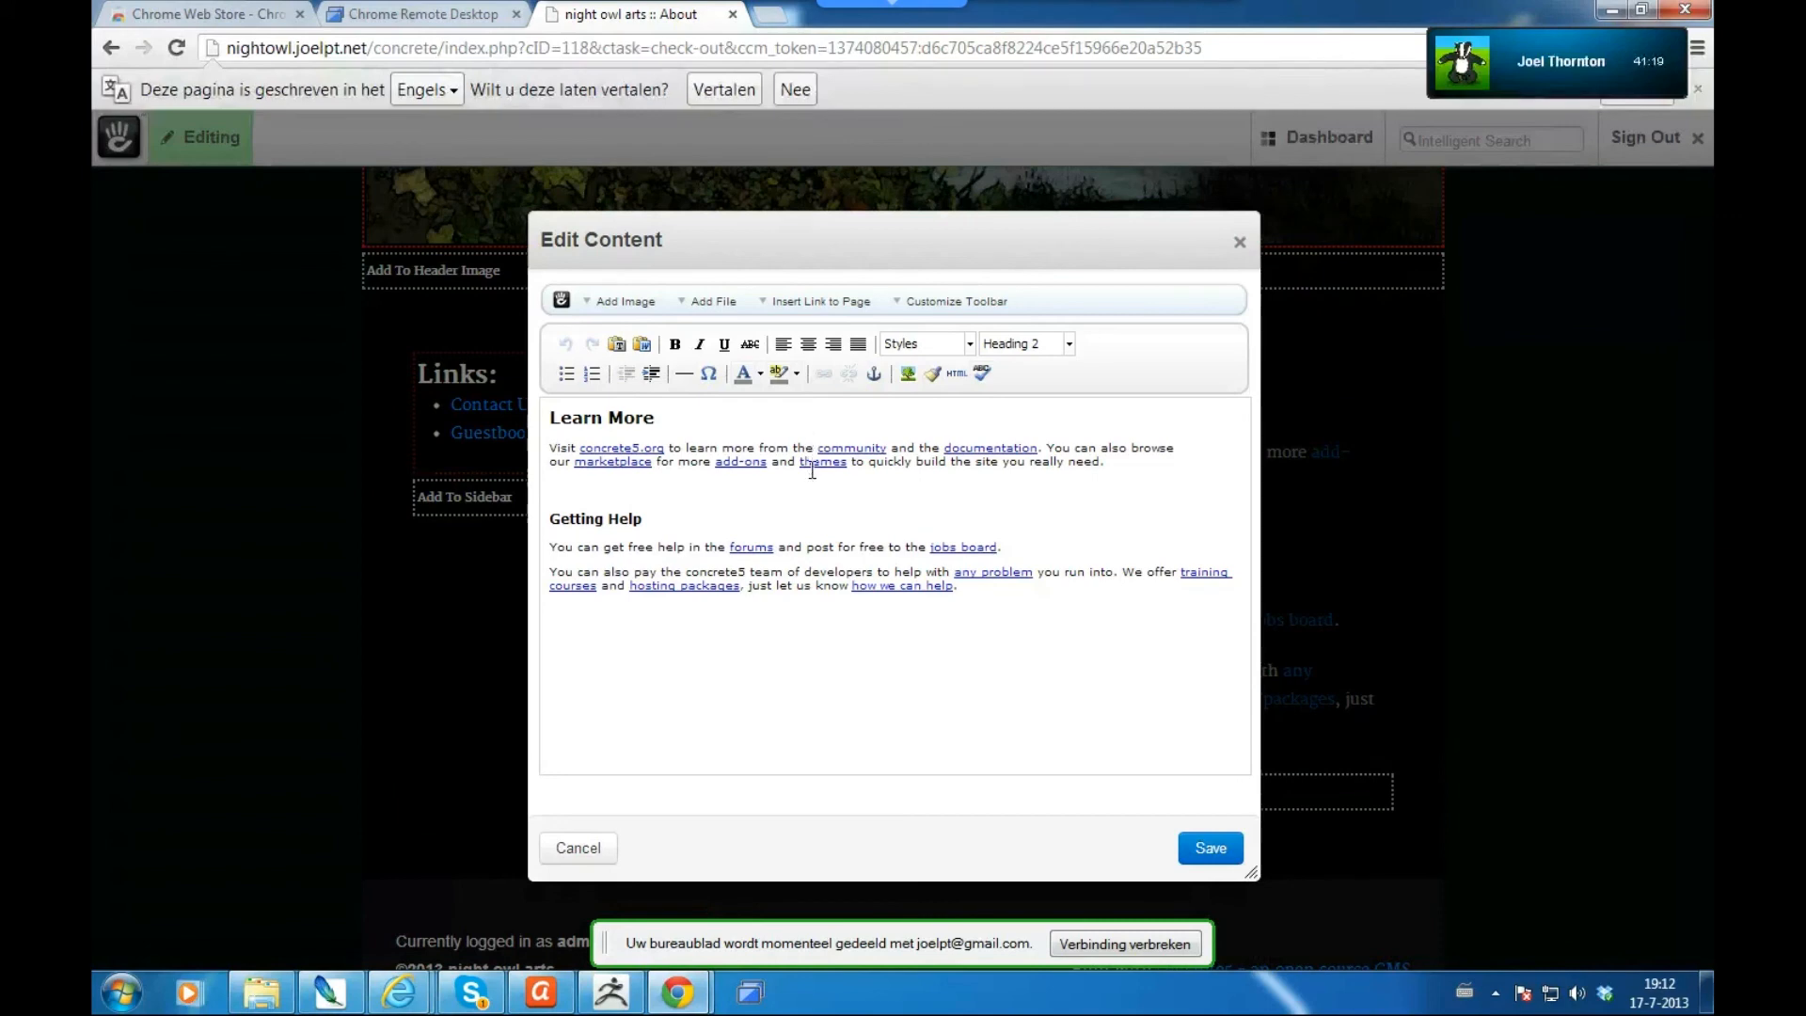
- Replace the heading with 'Welcome', add 'Night Owl Arts is the most awesome design company ever. EVER.', and save
{"action": "left_click_drag", "start_coordinate": [662, 417], "coordinate": [502, 418]}
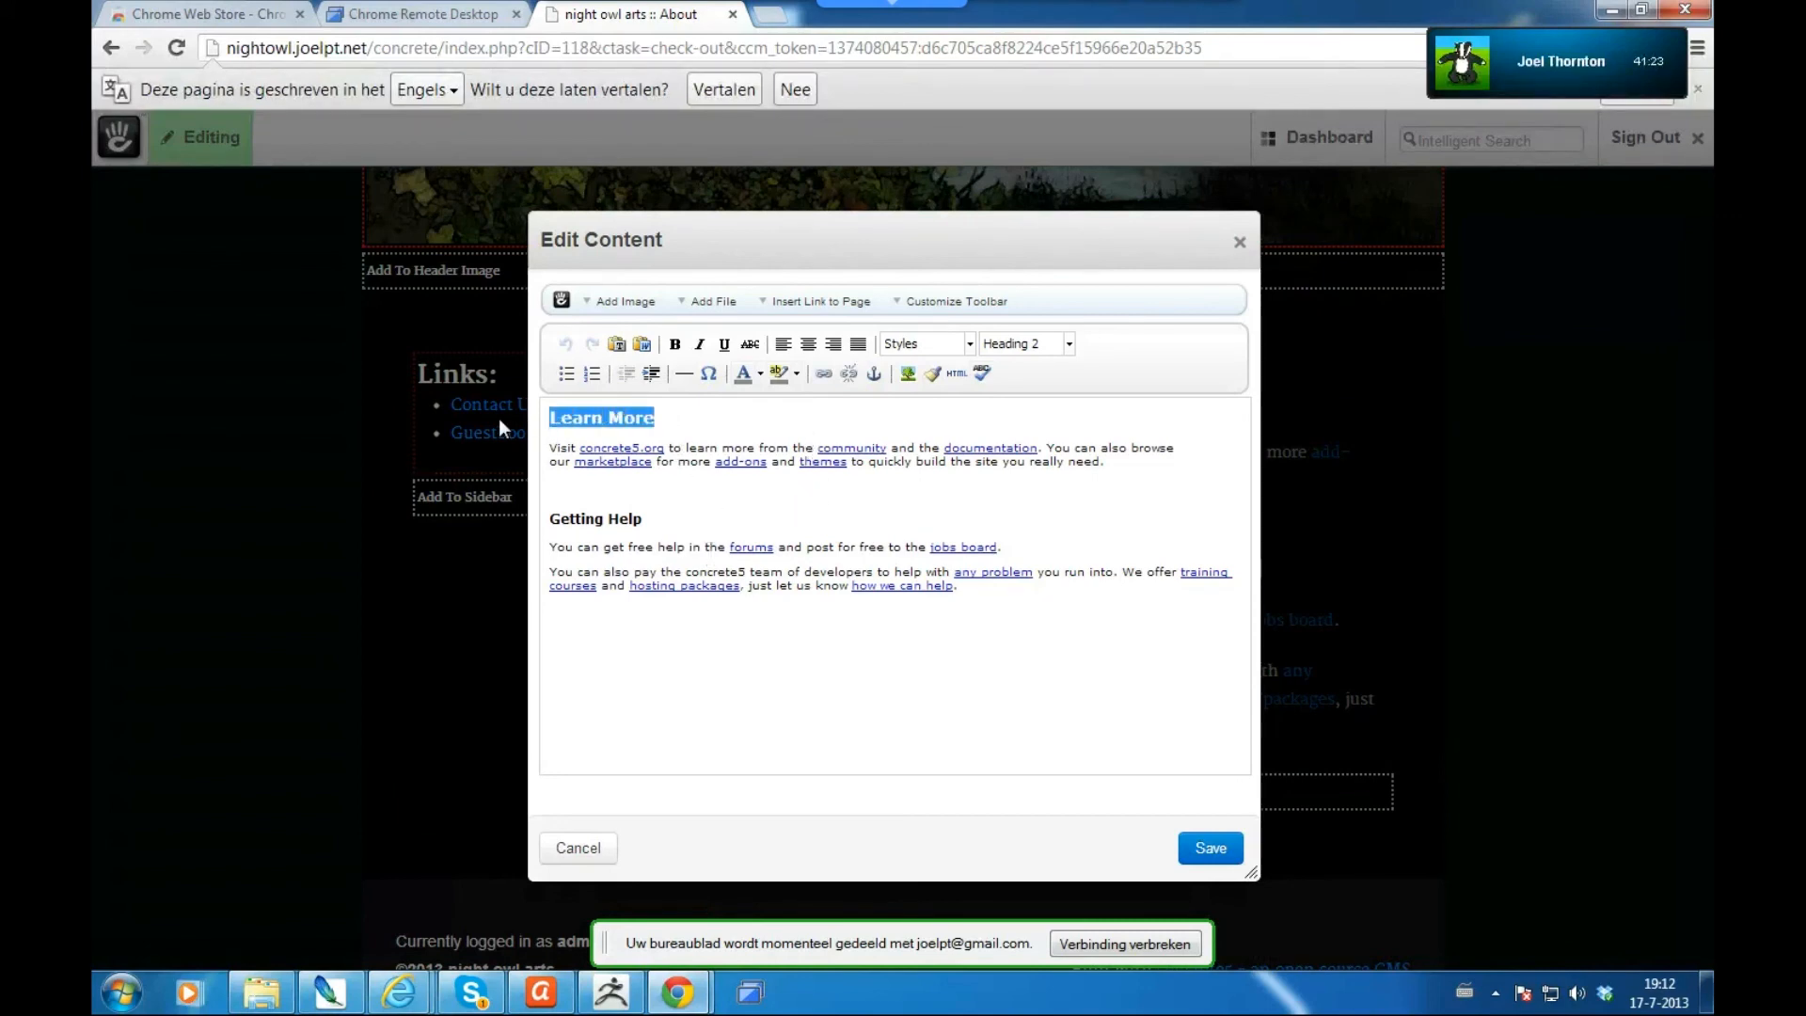
{"action": "type", "text": "Welcome"}
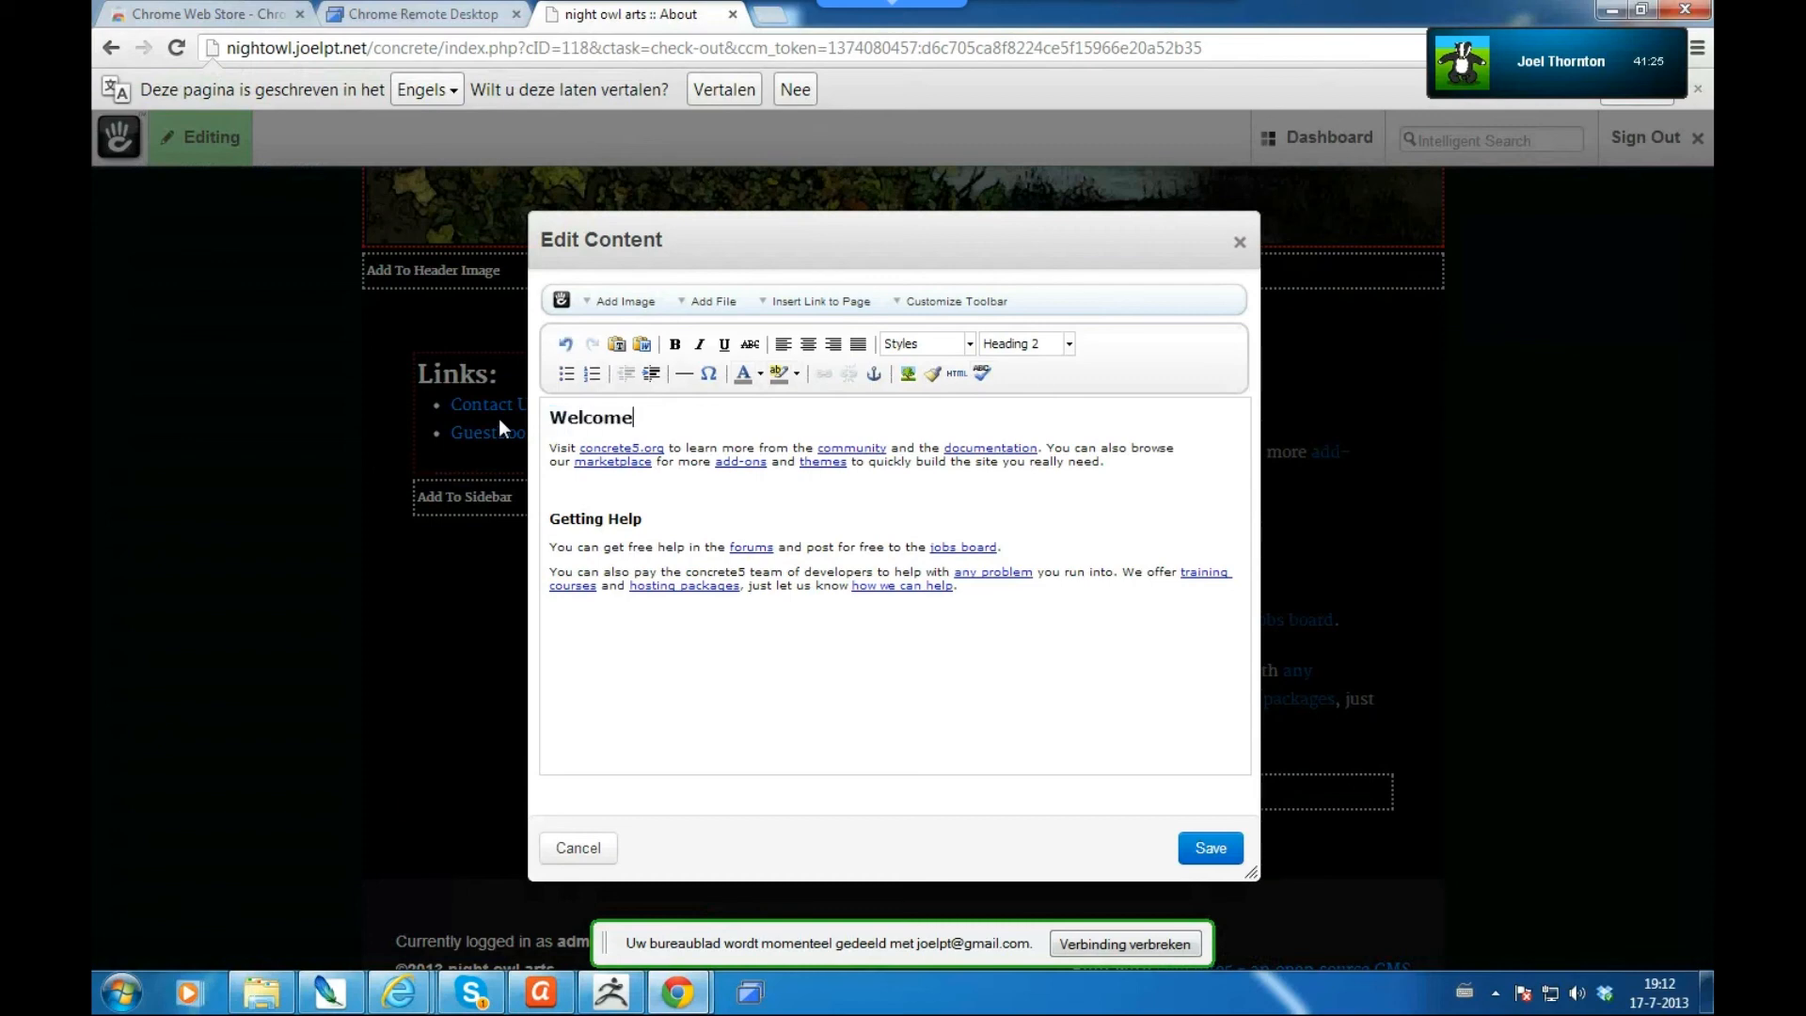
{"action": "key", "text": "Return"}
{"action": "type", "text": "Night"}
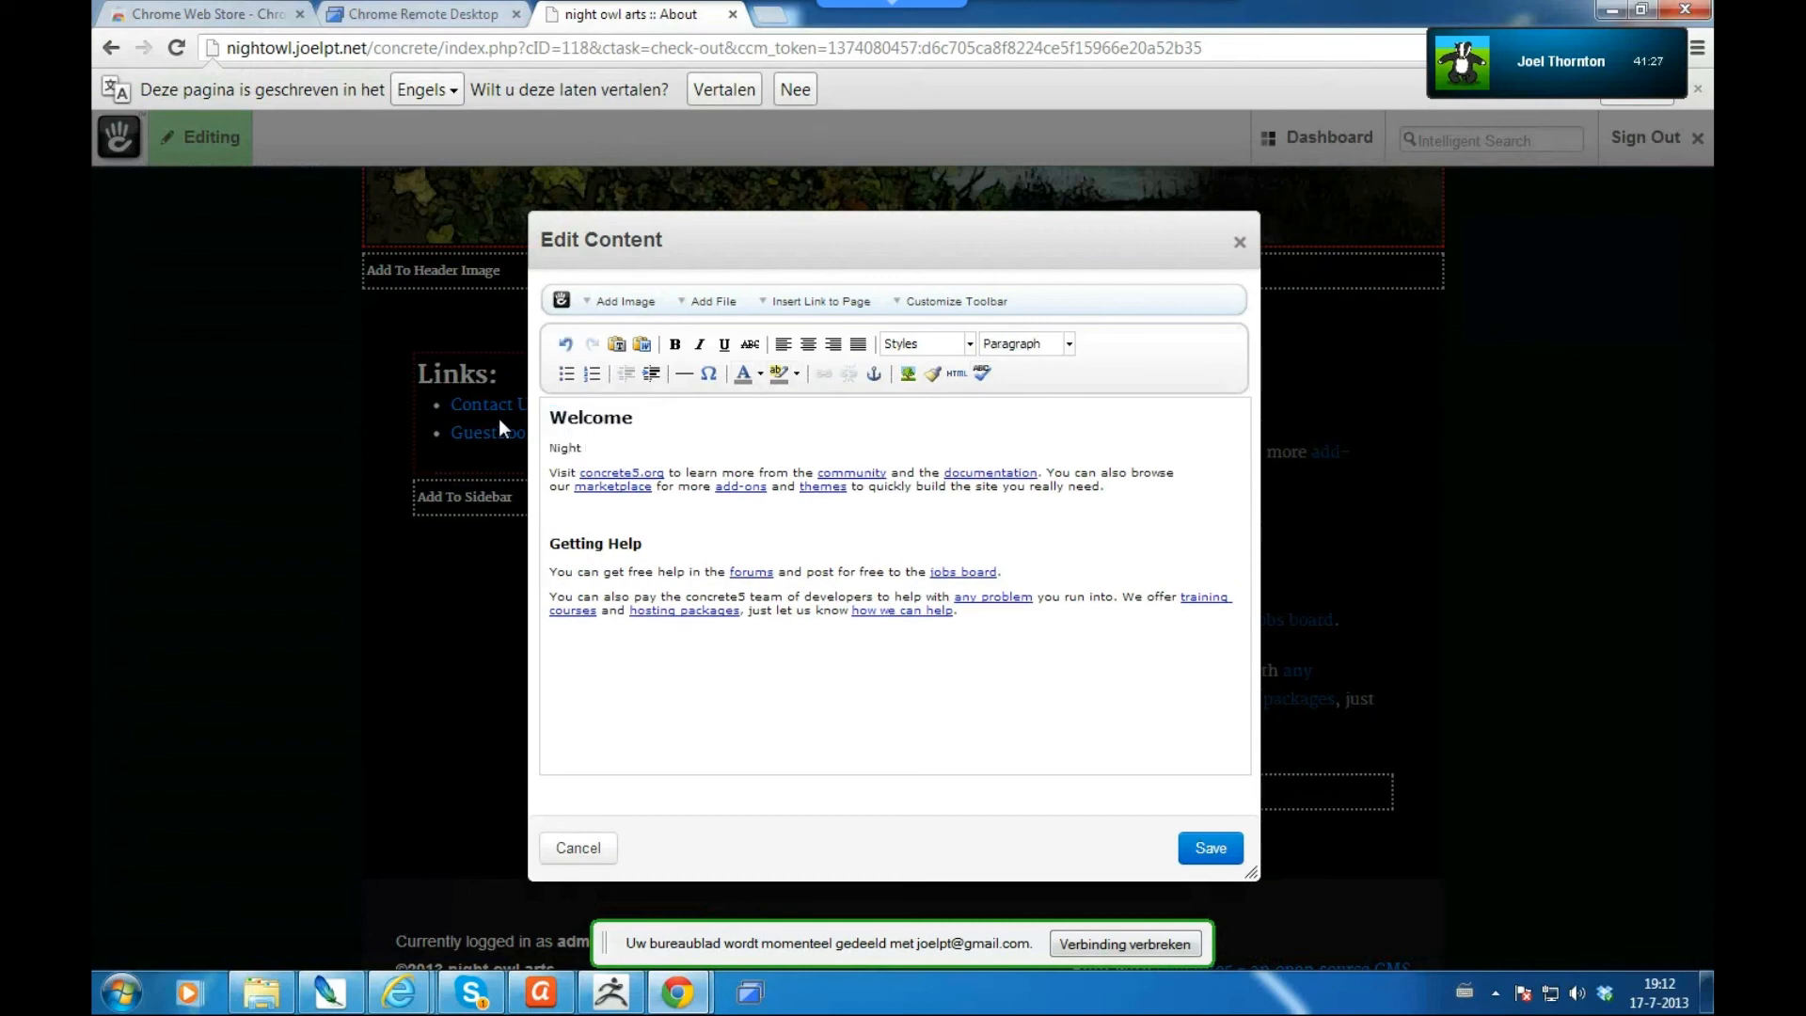
{"action": "type", "text": " Owl Arts is the most aw"}
{"action": "type", "text": "esome design compan"}
{"action": "type", "text": "y ever."}
{"action": "key", "text": "BackSpace"}
{"action": "key", "text": "BackSpace"}
{"action": "key", "text": "BackSpace"}
{"action": "key", "text": "BackSpace"}
{"action": "key", "text": "BackSpace"}
{"action": "key", "text": "BackSpace"}
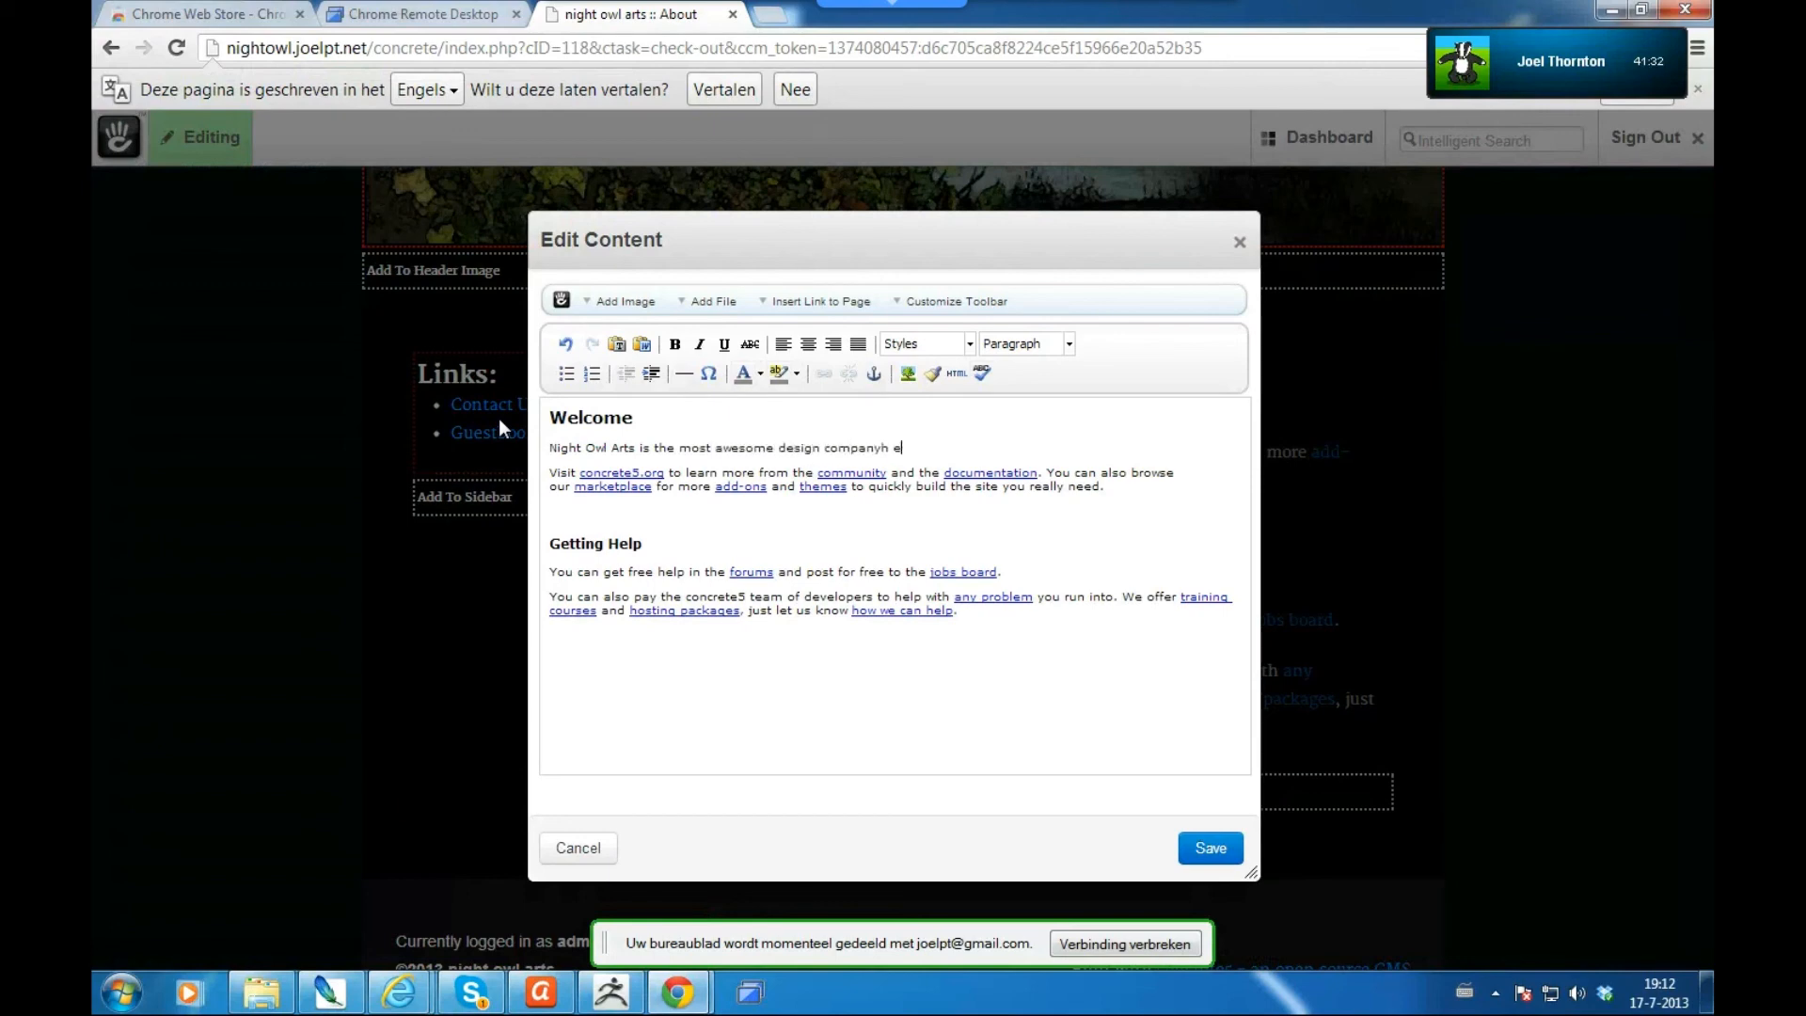
{"action": "type", "text": "ever. EVER."}
{"action": "left_click", "coordinate": [1215, 850]}
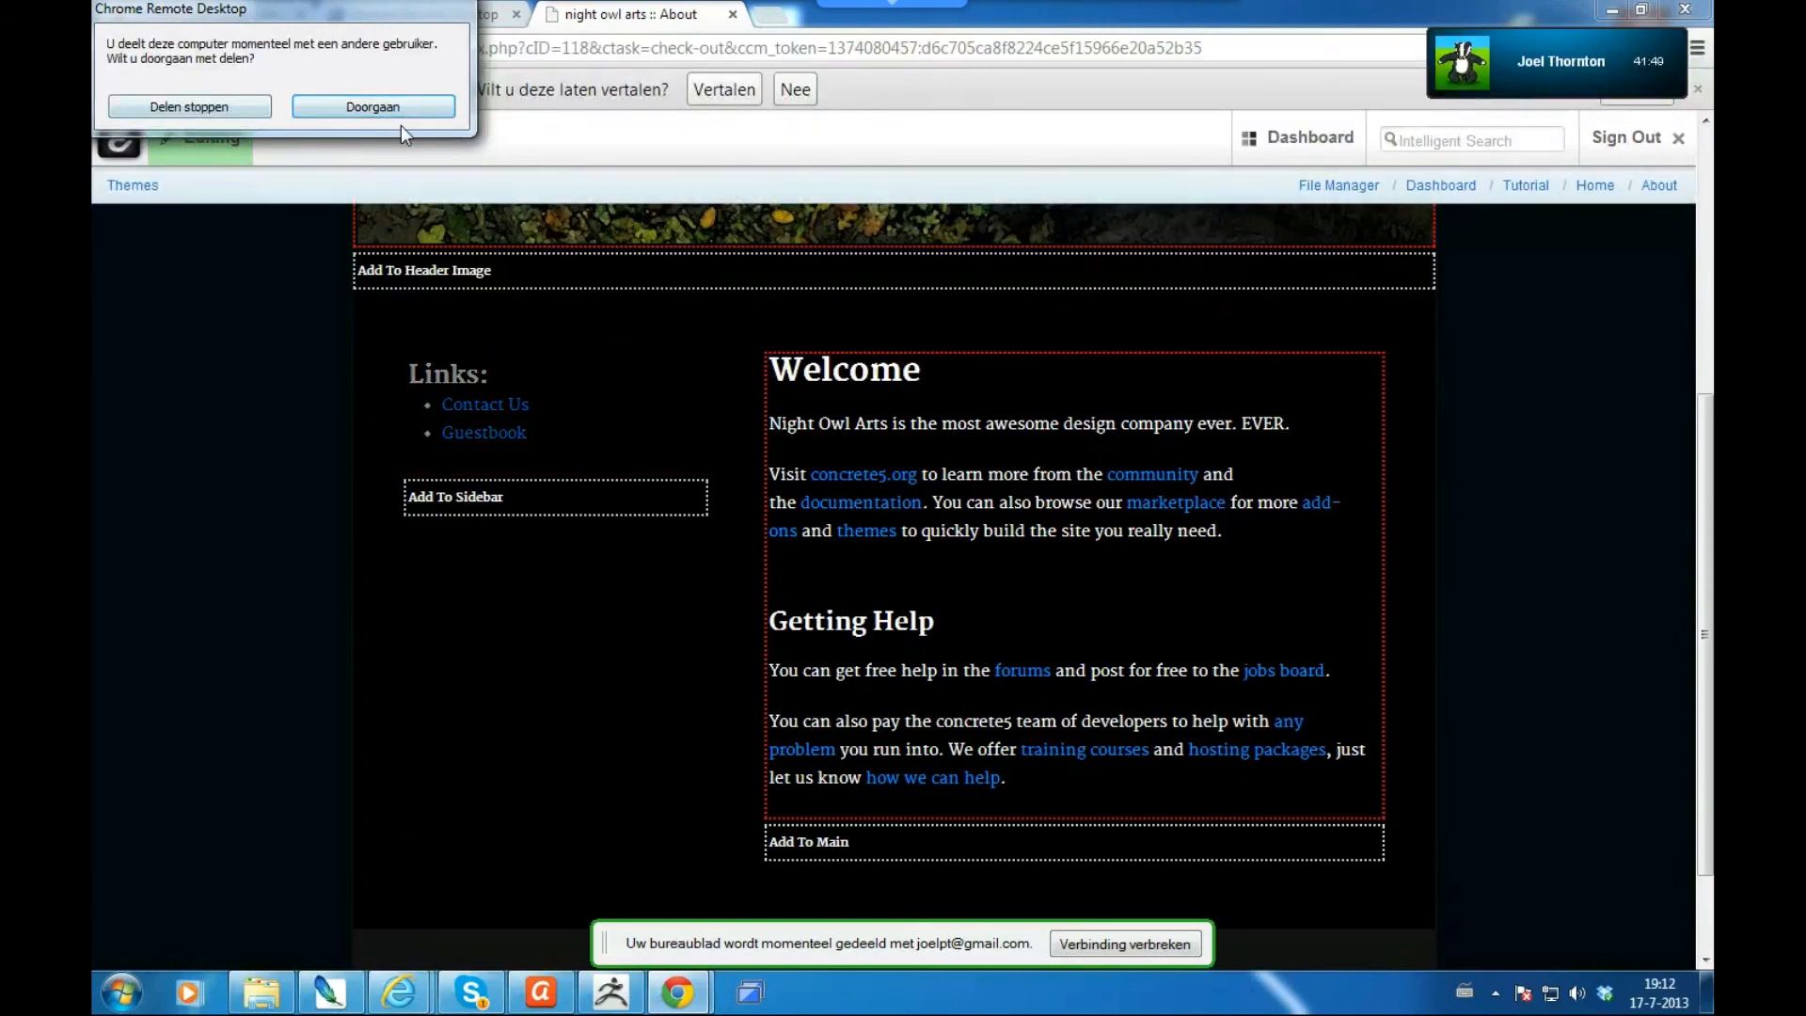
{"action": "left_click", "coordinate": [401, 125]}
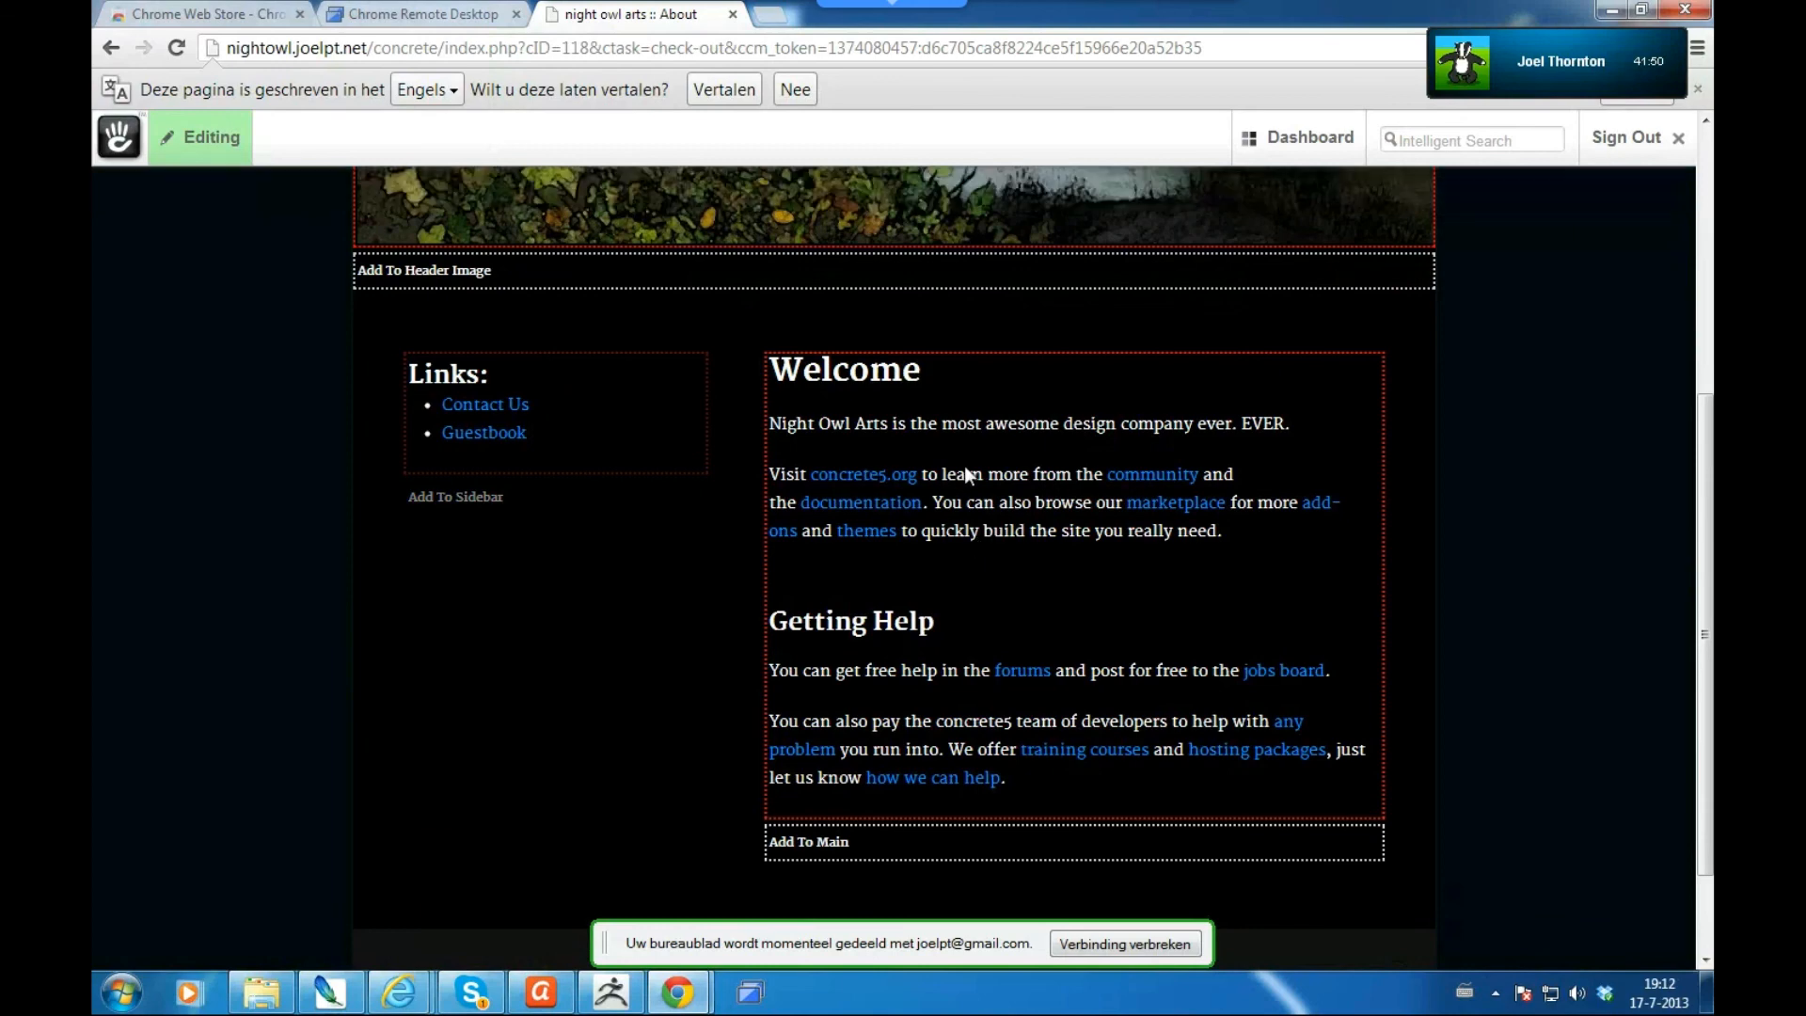
- Publish the About page edits
{"action": "left_click", "coordinate": [205, 140]}
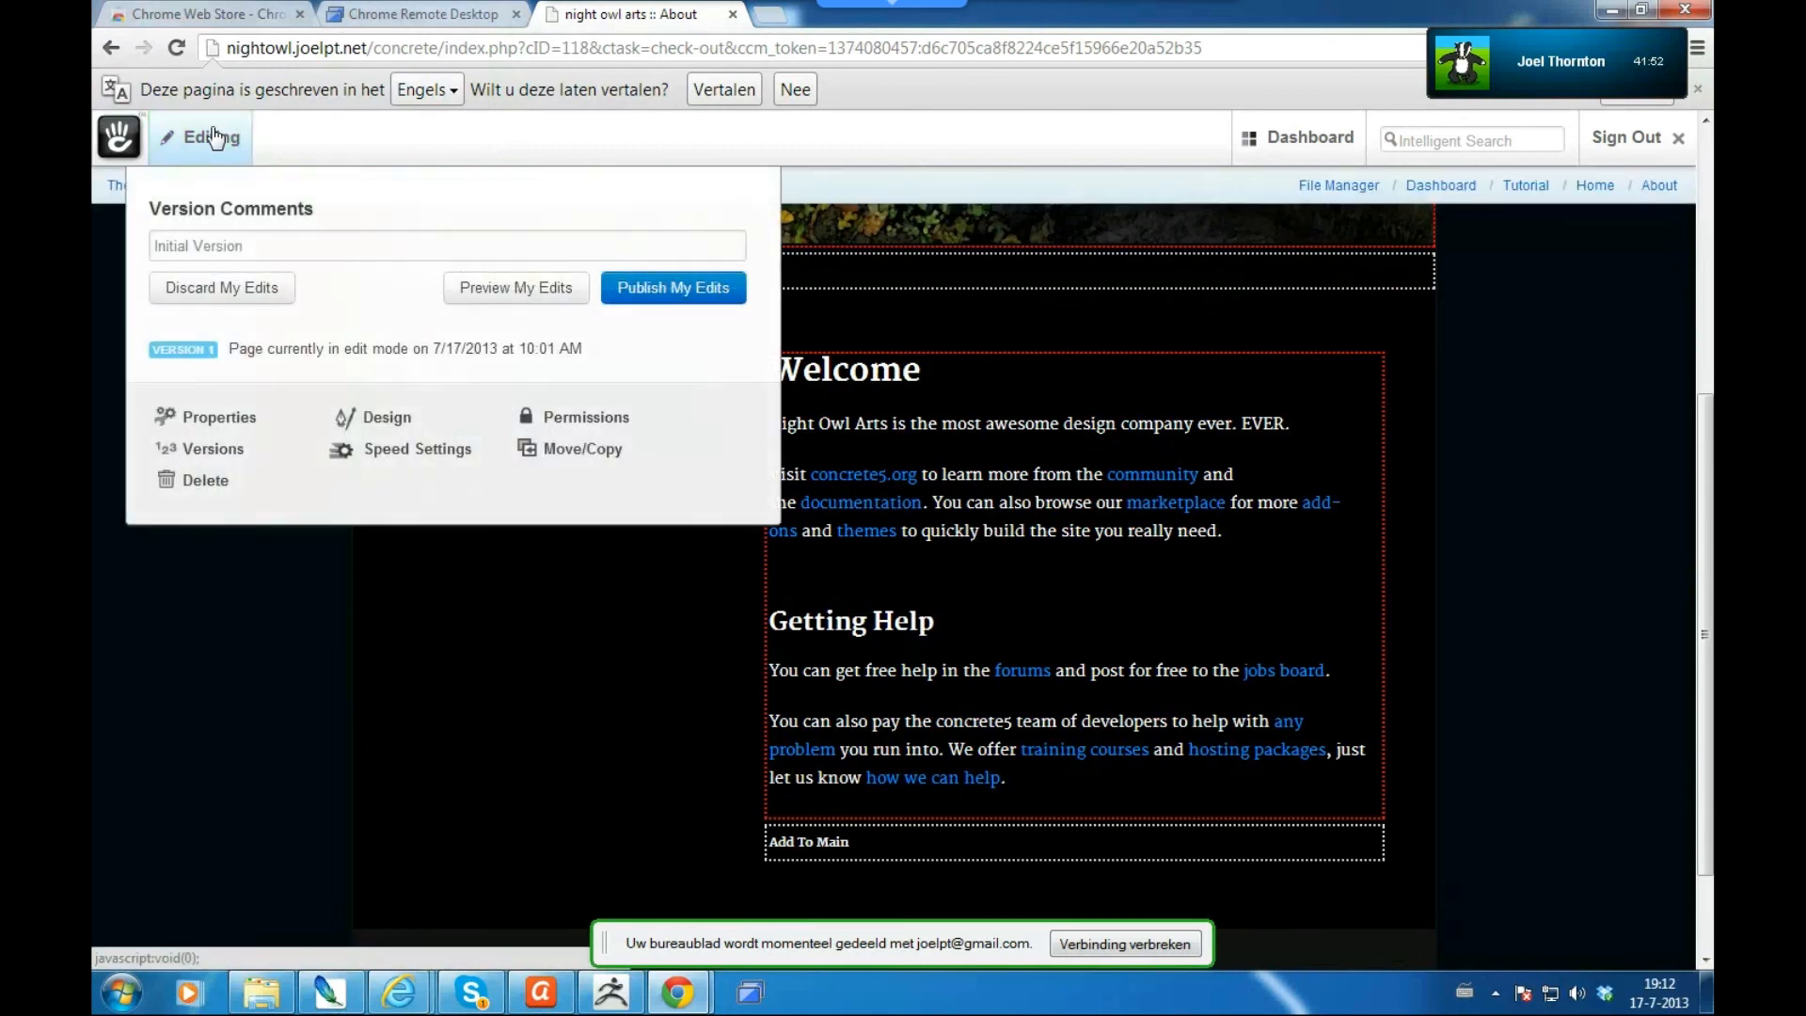
{"action": "left_click", "coordinate": [656, 303]}
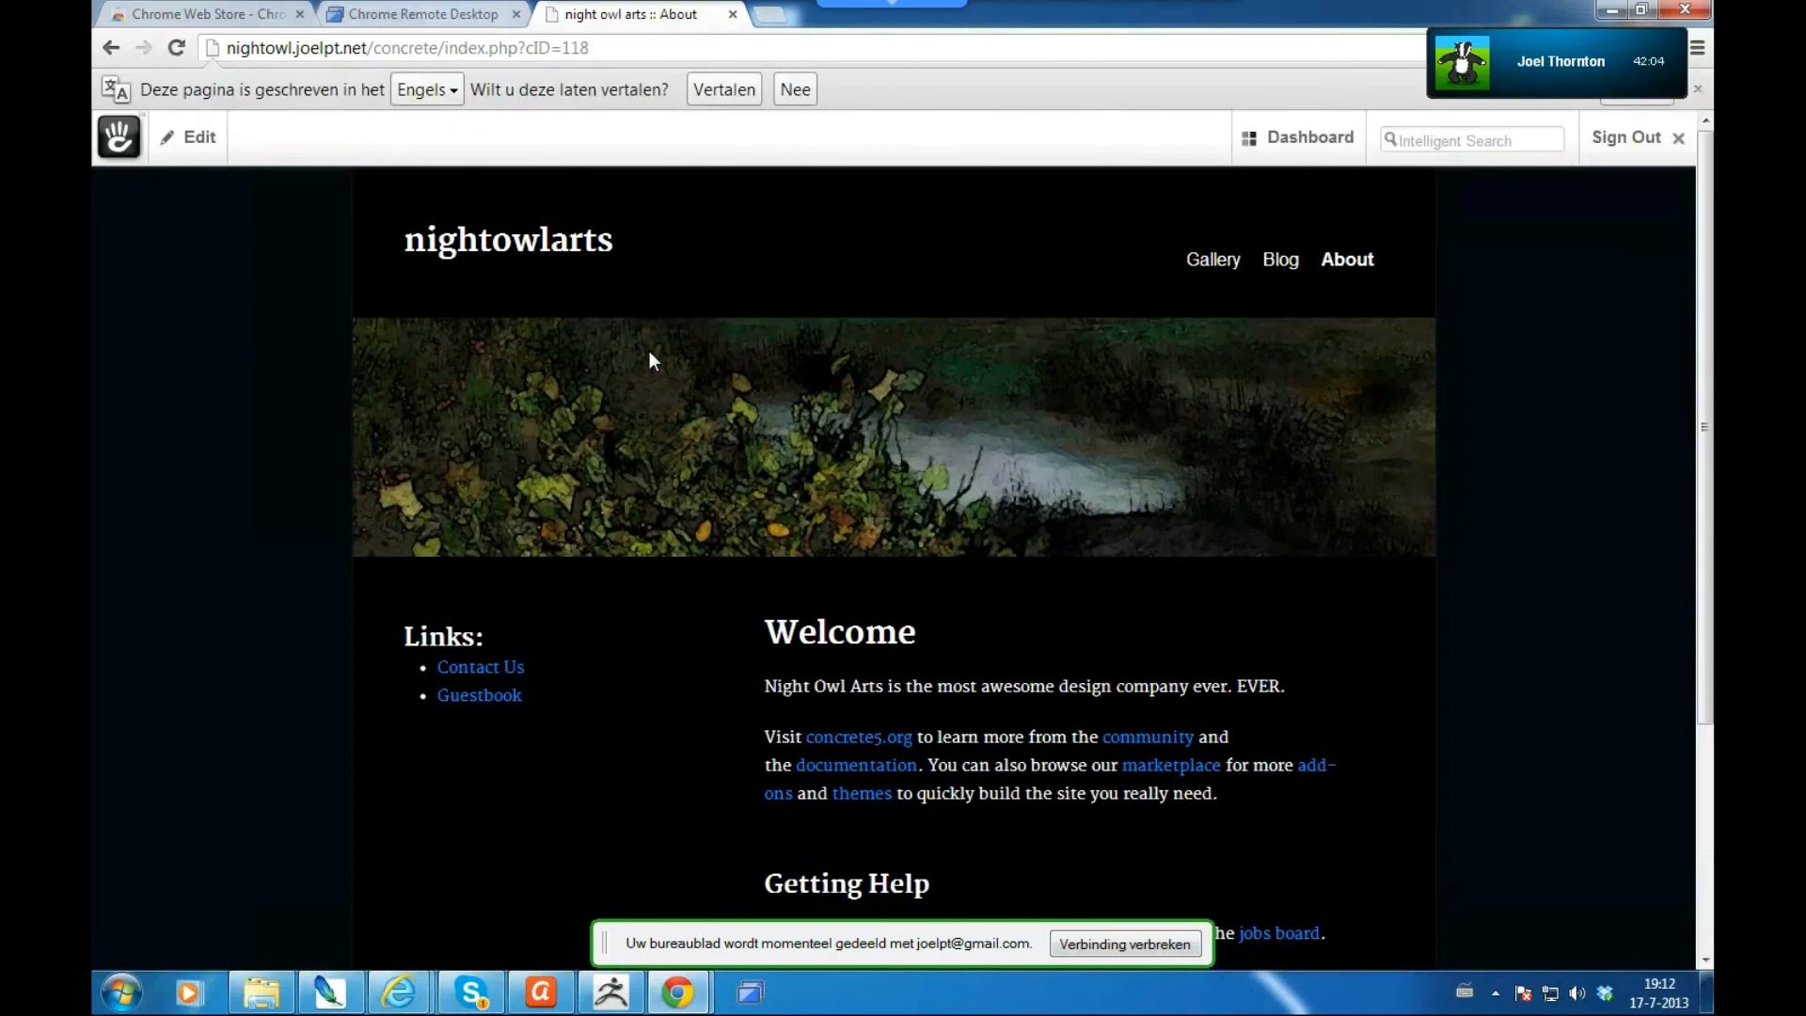
{"action": "left_click", "coordinate": [202, 147]}
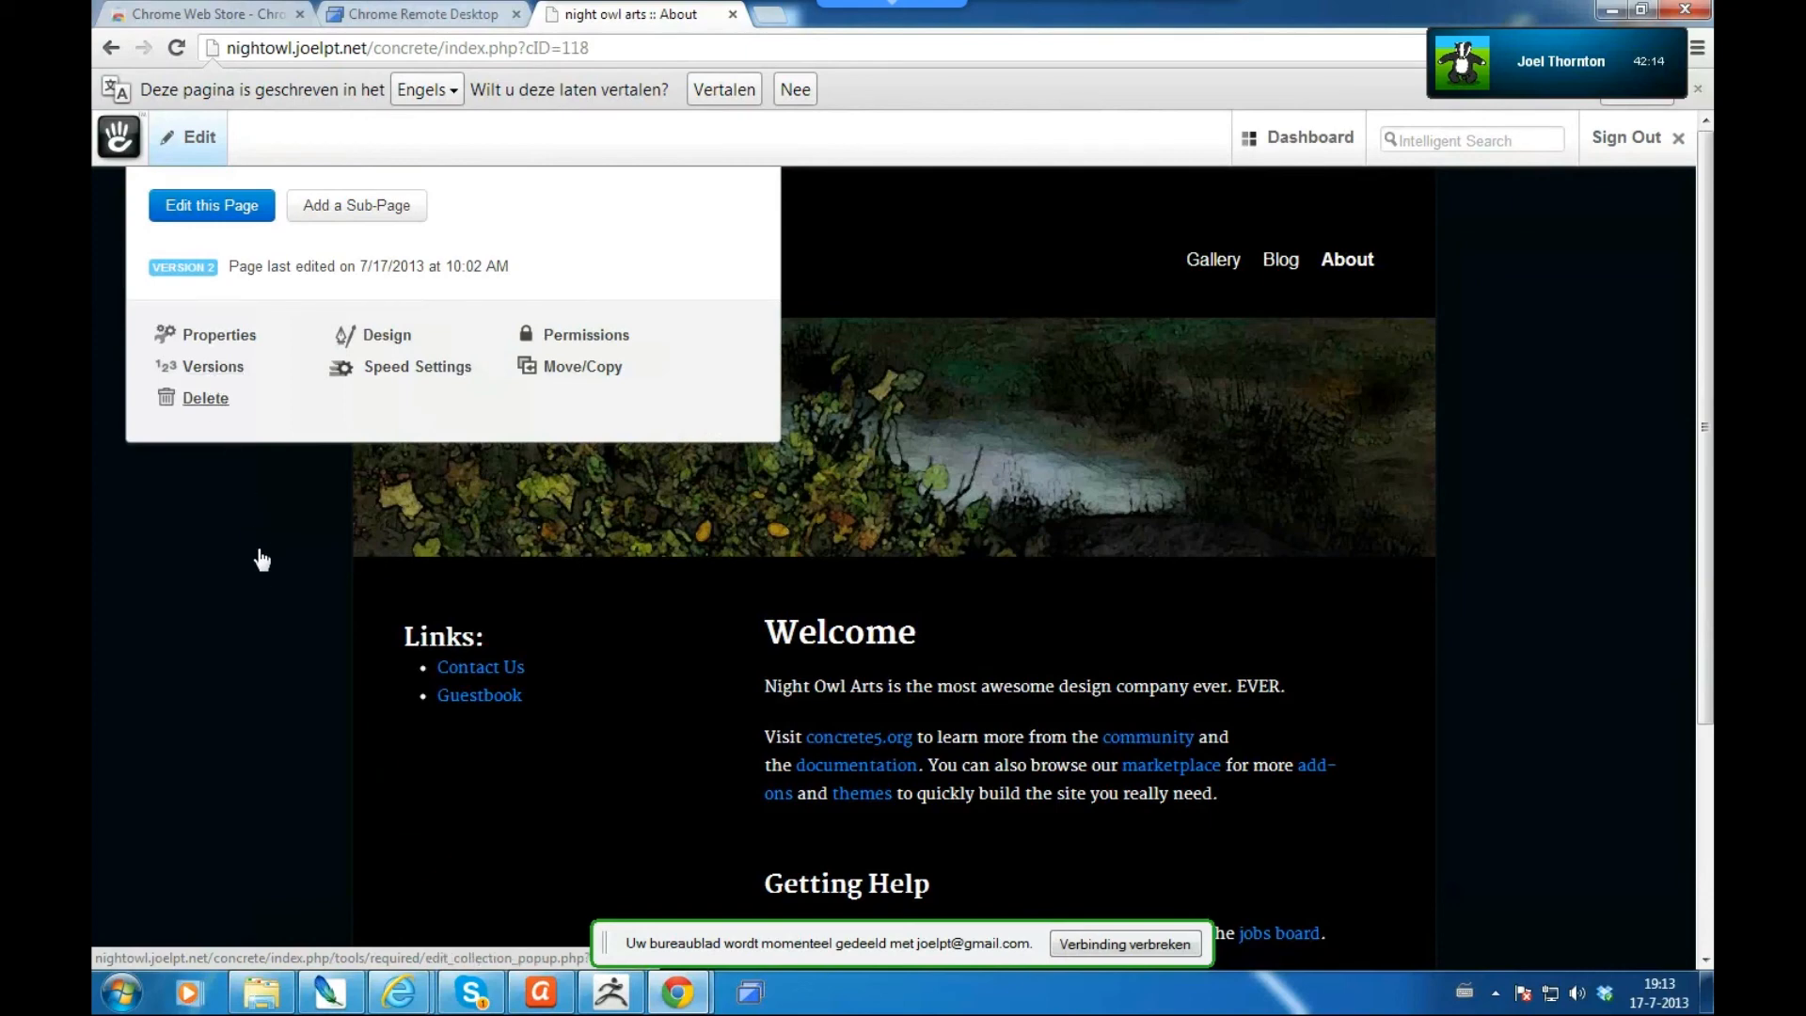
{"action": "left_click", "coordinate": [262, 619]}
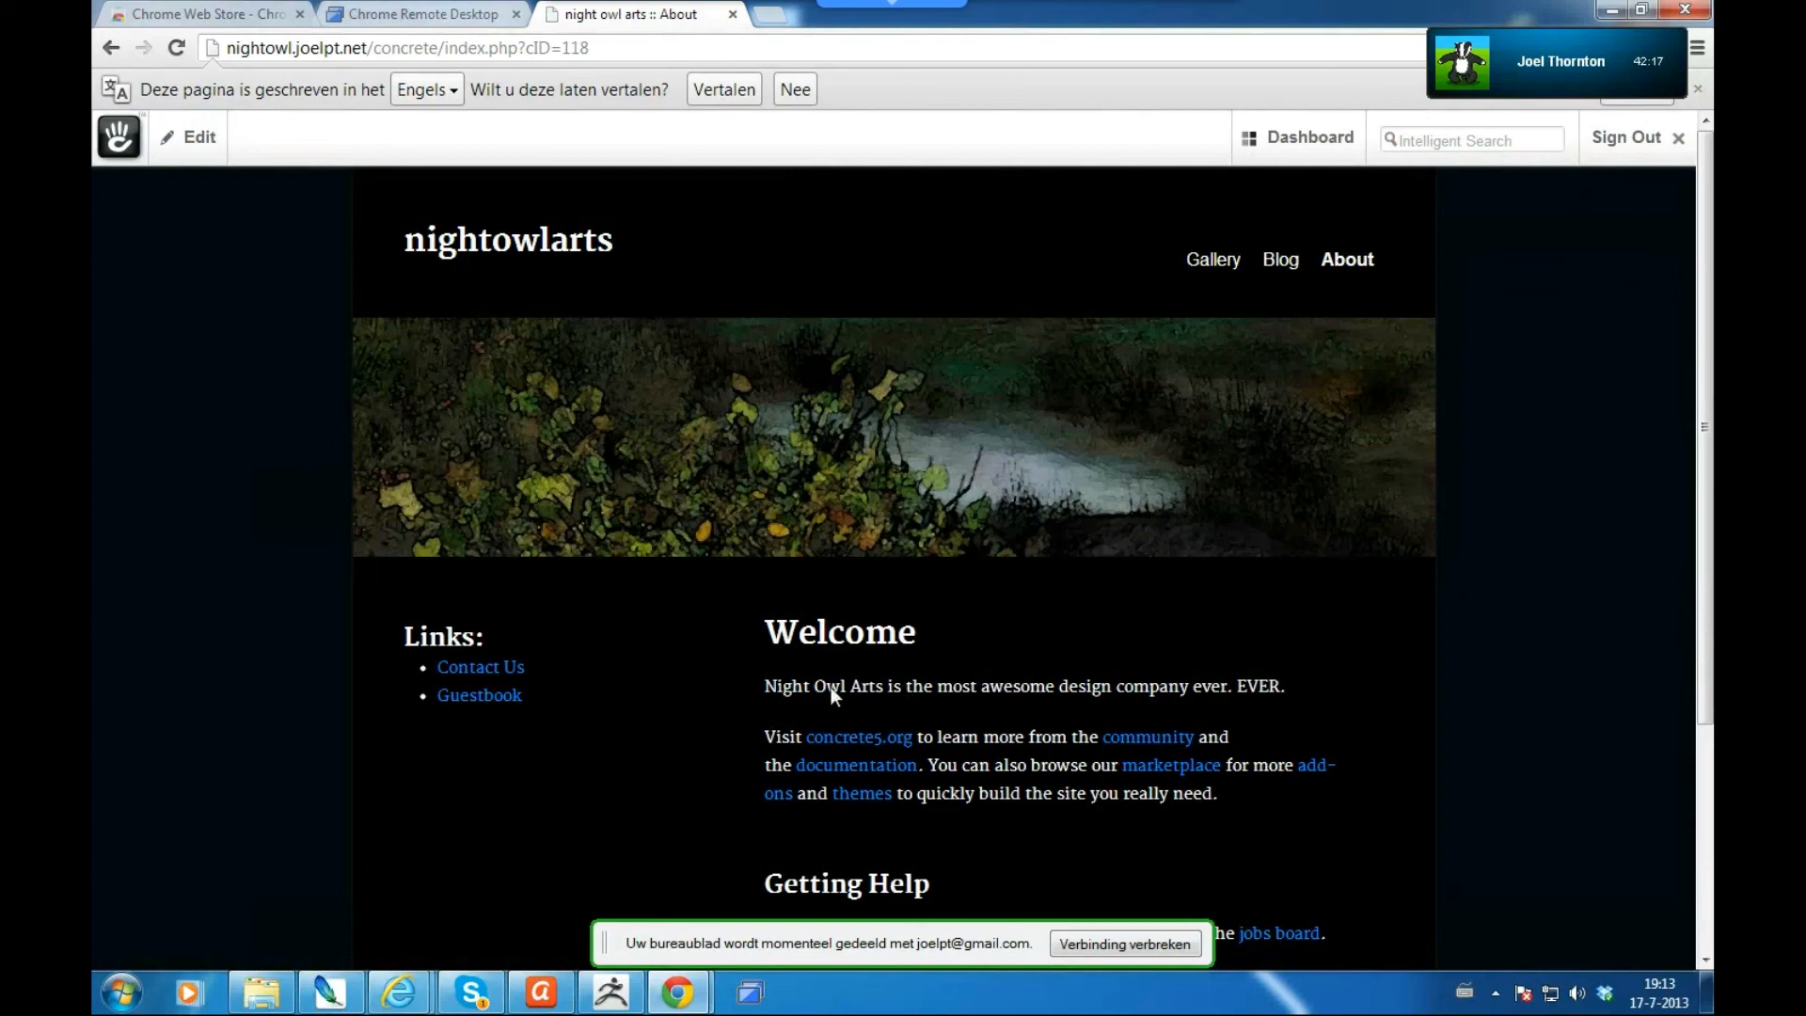
- Put the About page back into edit mode and bring up the header image block's options
{"action": "scroll", "coordinate": [832, 686], "scroll_direction": "down", "scroll_amount": 2}
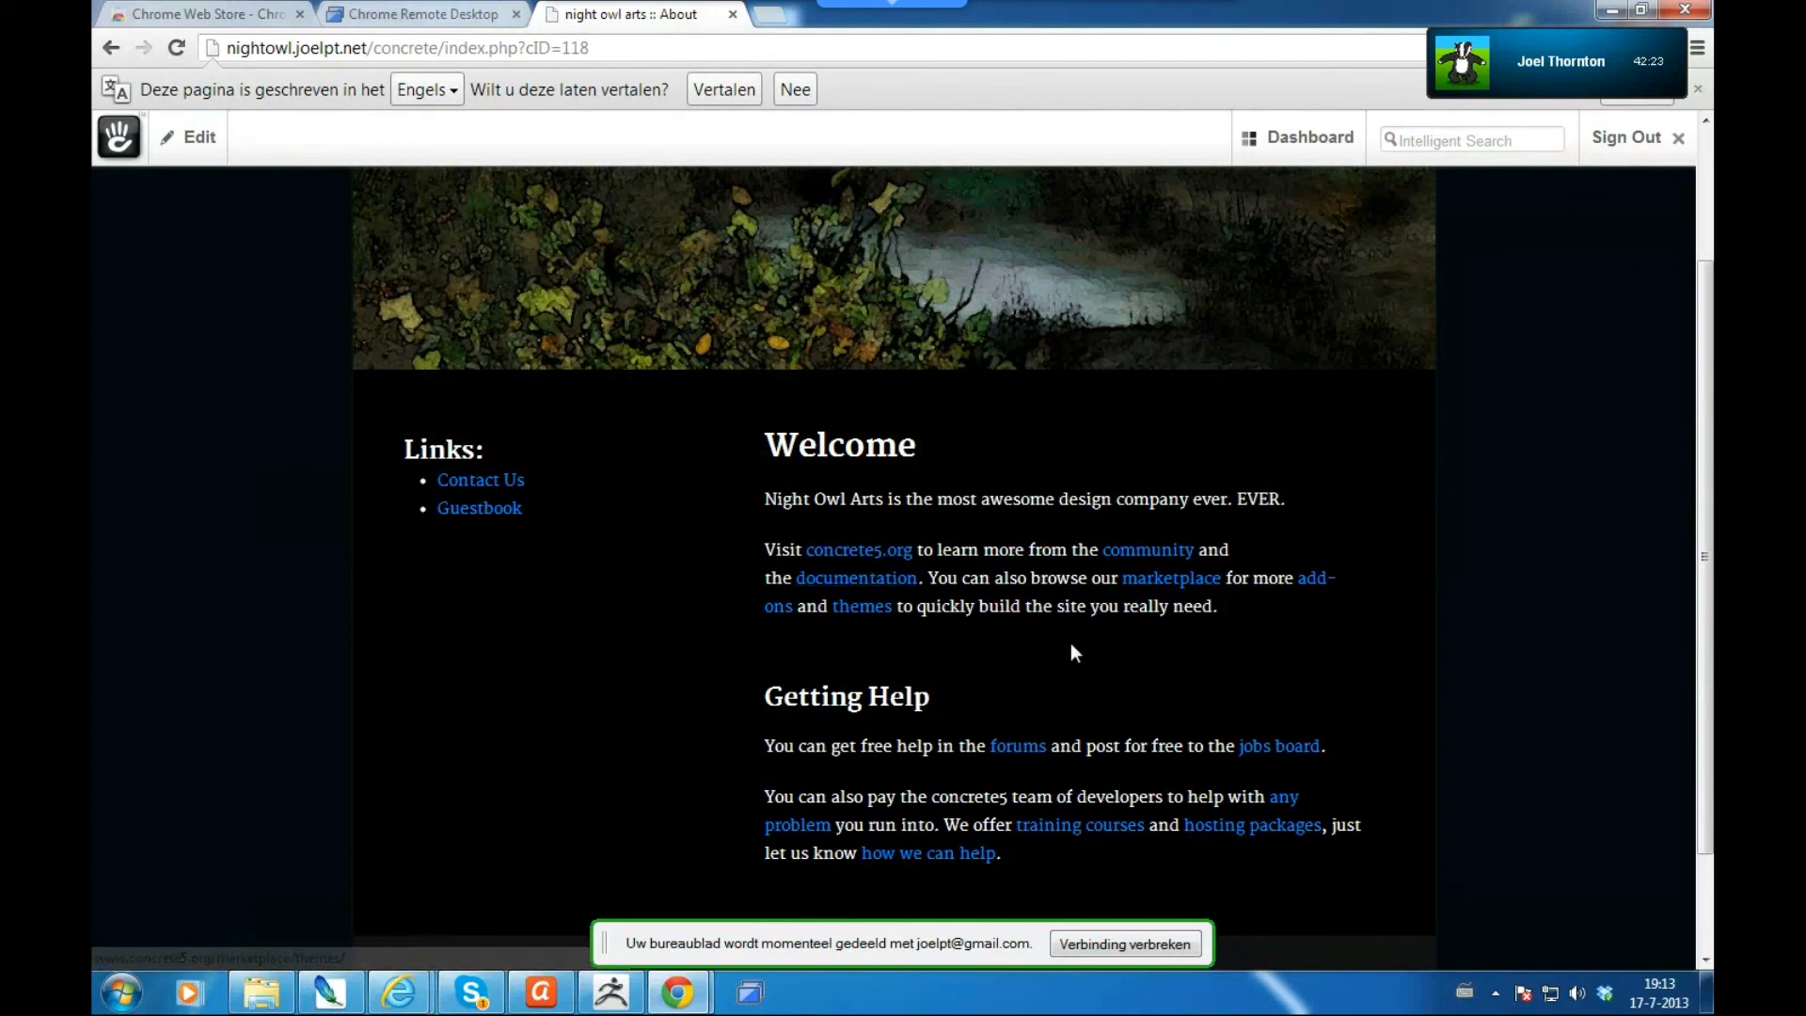
{"action": "scroll", "coordinate": [996, 670], "scroll_direction": "up", "scroll_amount": 2}
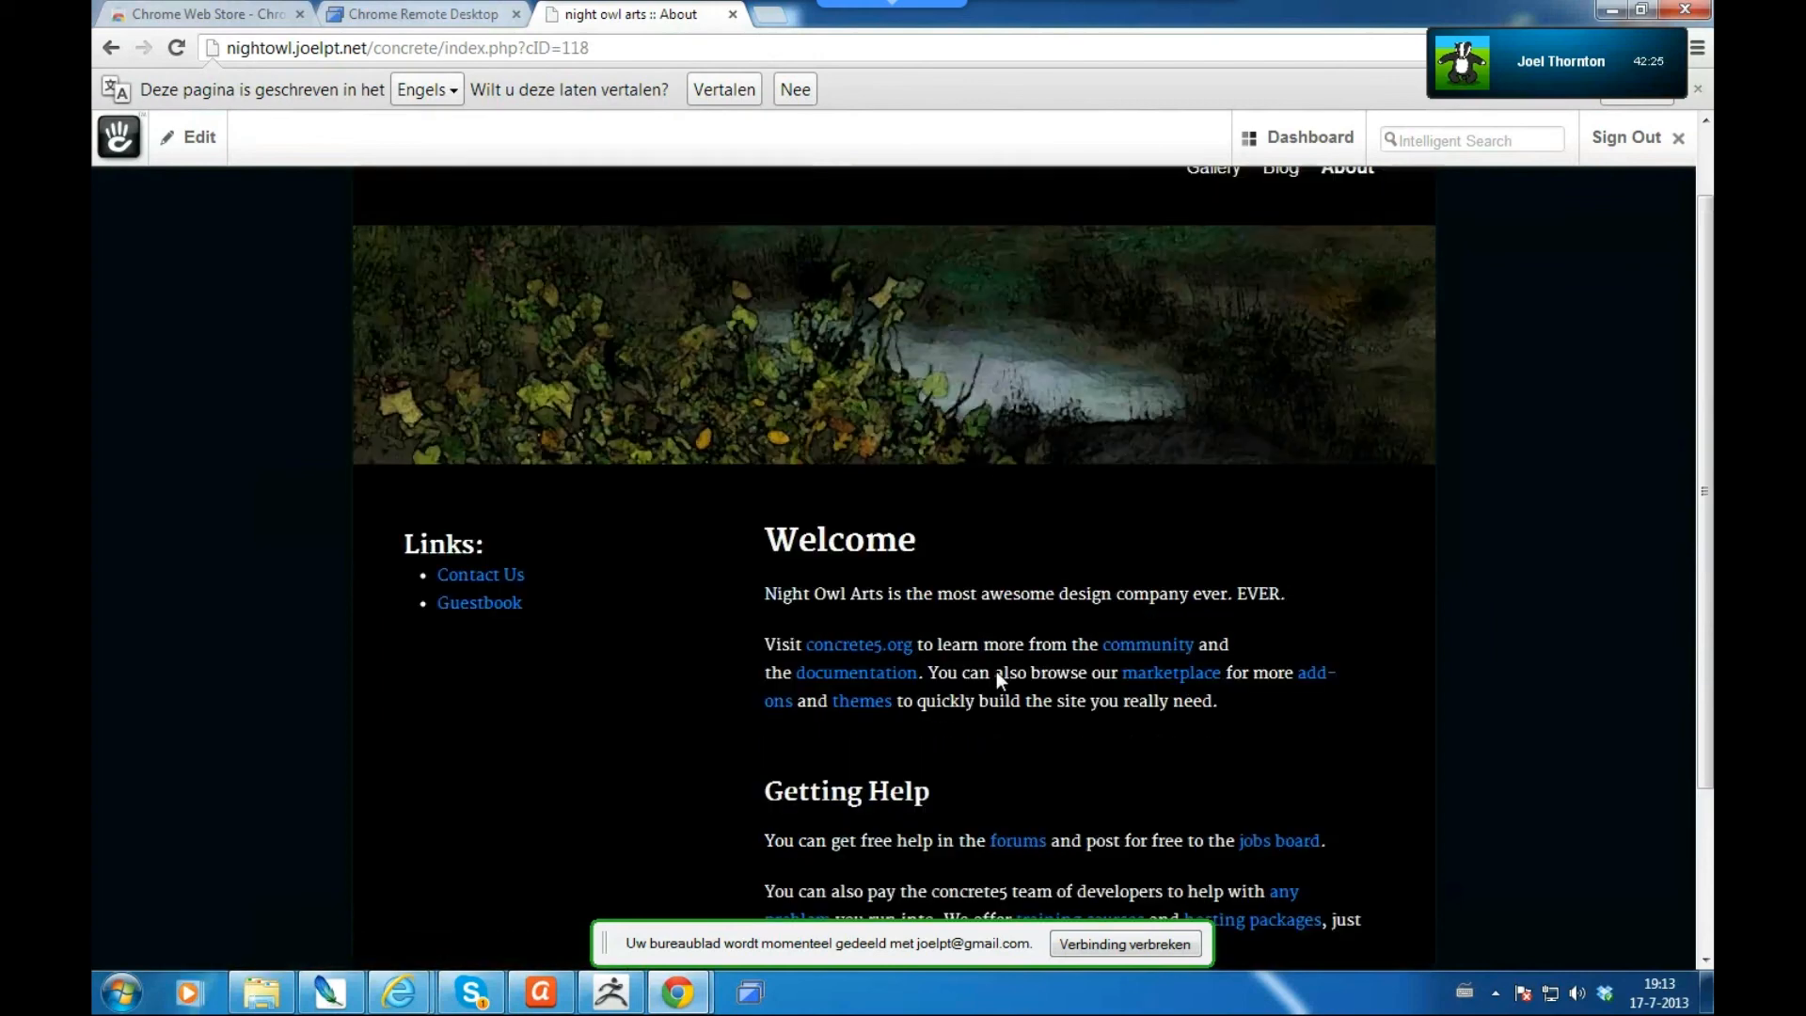
{"action": "left_click", "coordinate": [200, 151]}
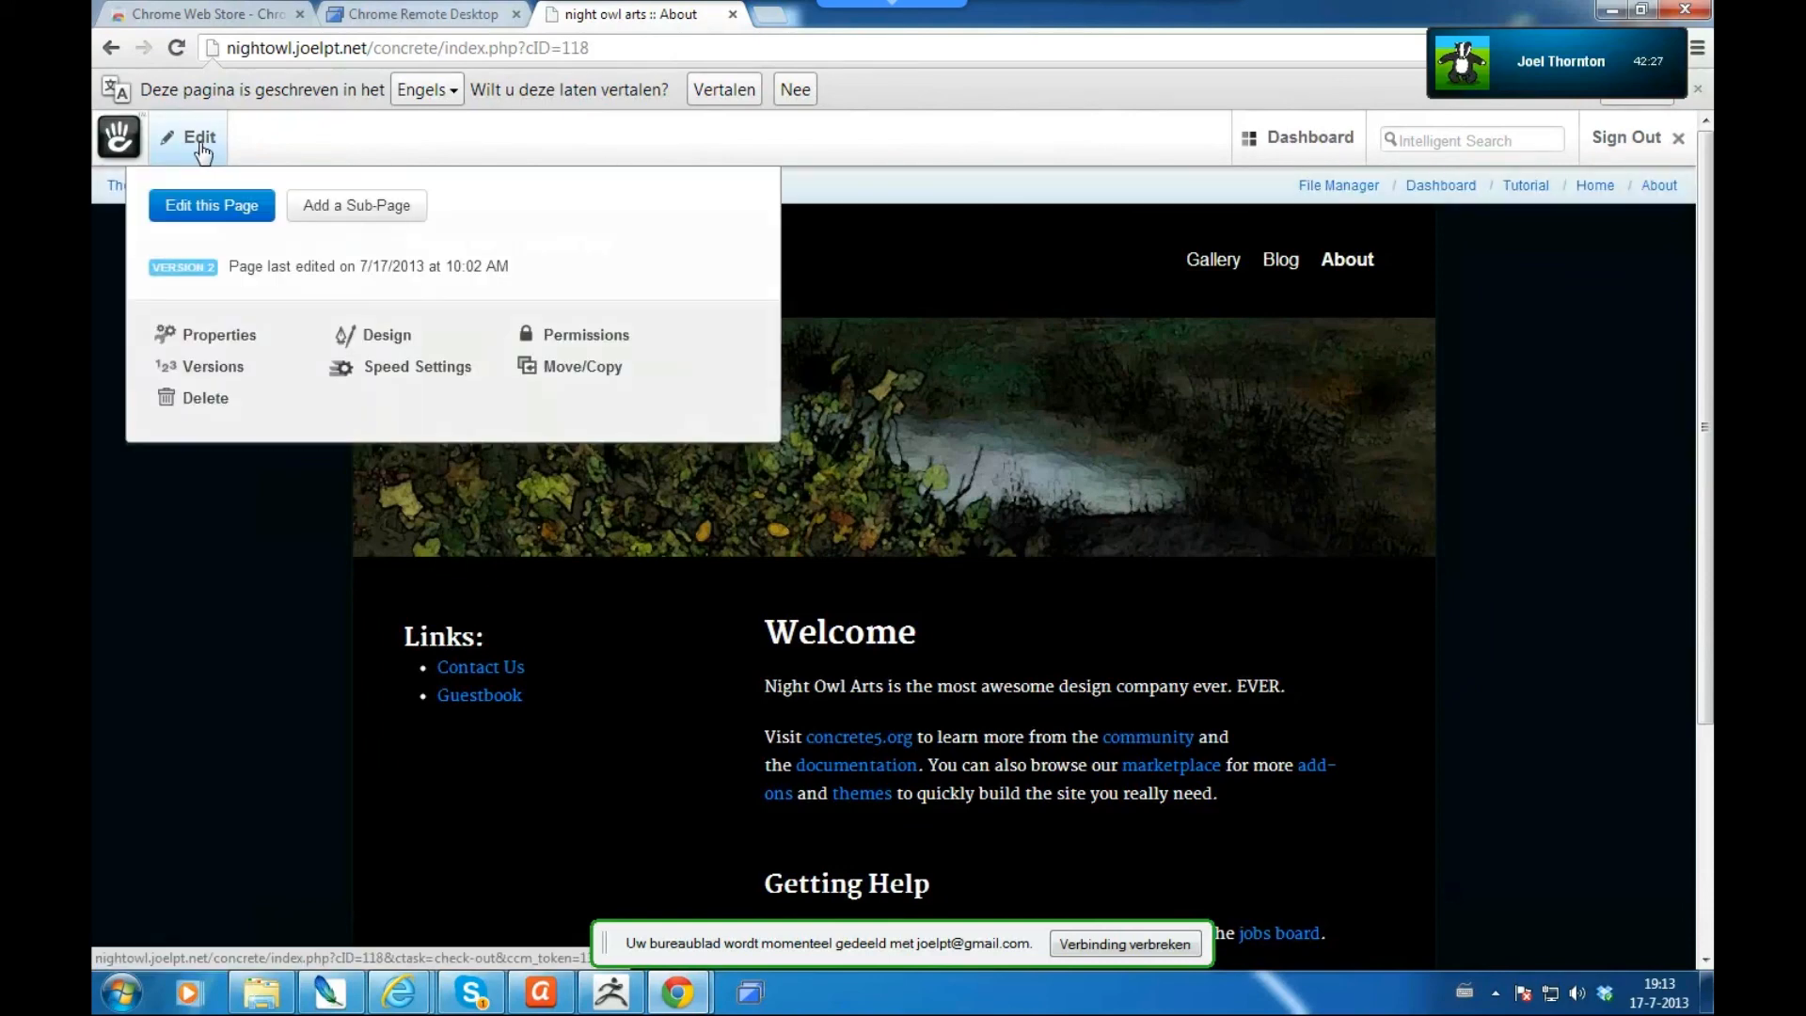
{"action": "left_click", "coordinate": [199, 195]}
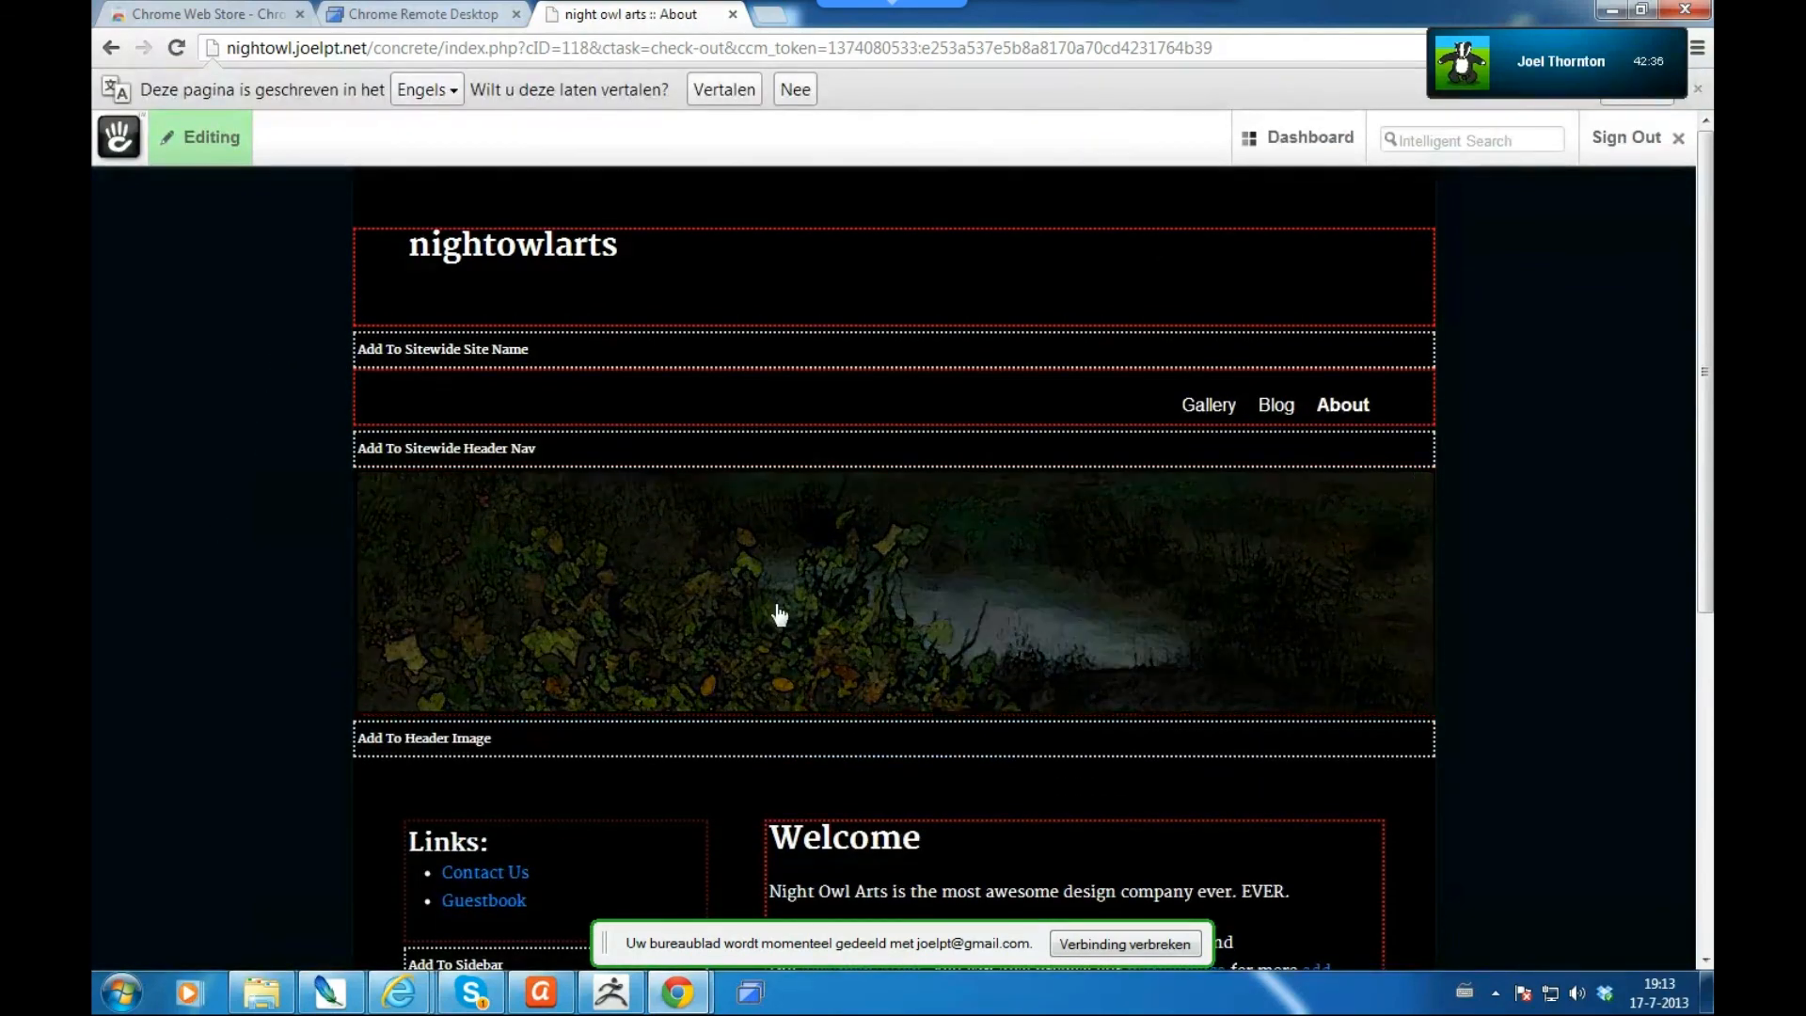
{"action": "left_click", "coordinate": [780, 615]}
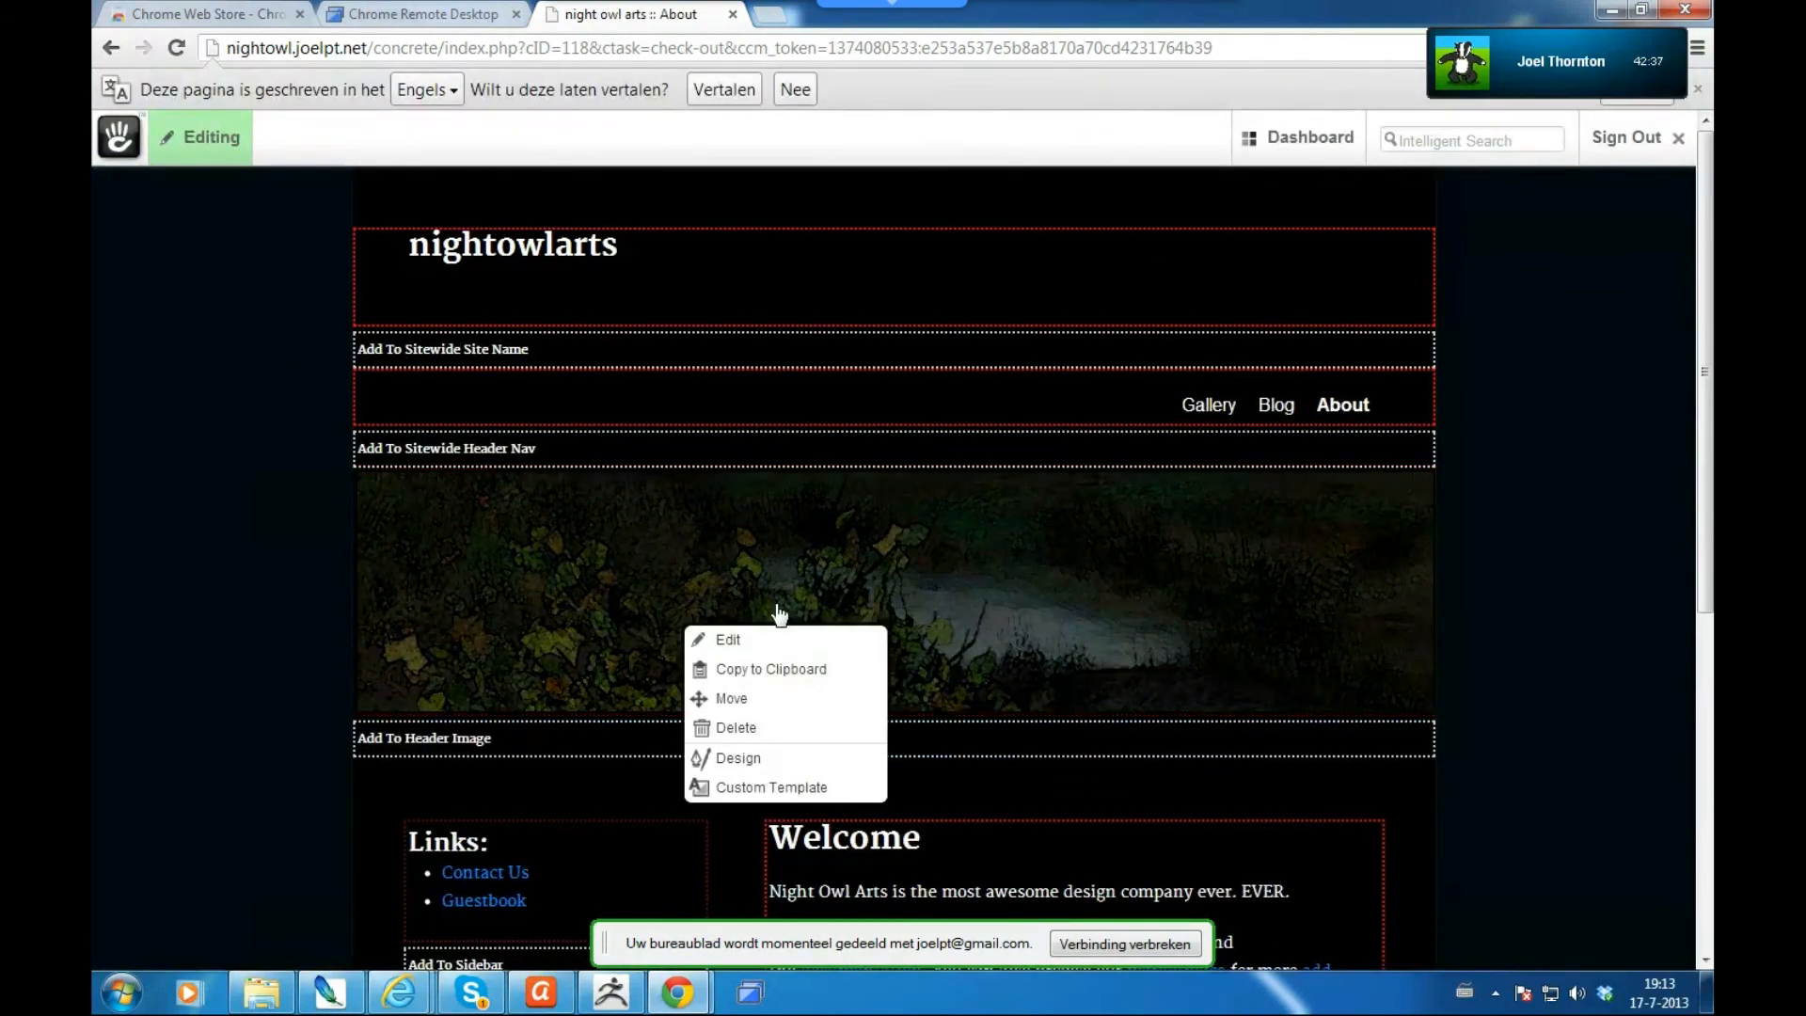
{"action": "left_click", "coordinate": [743, 647]}
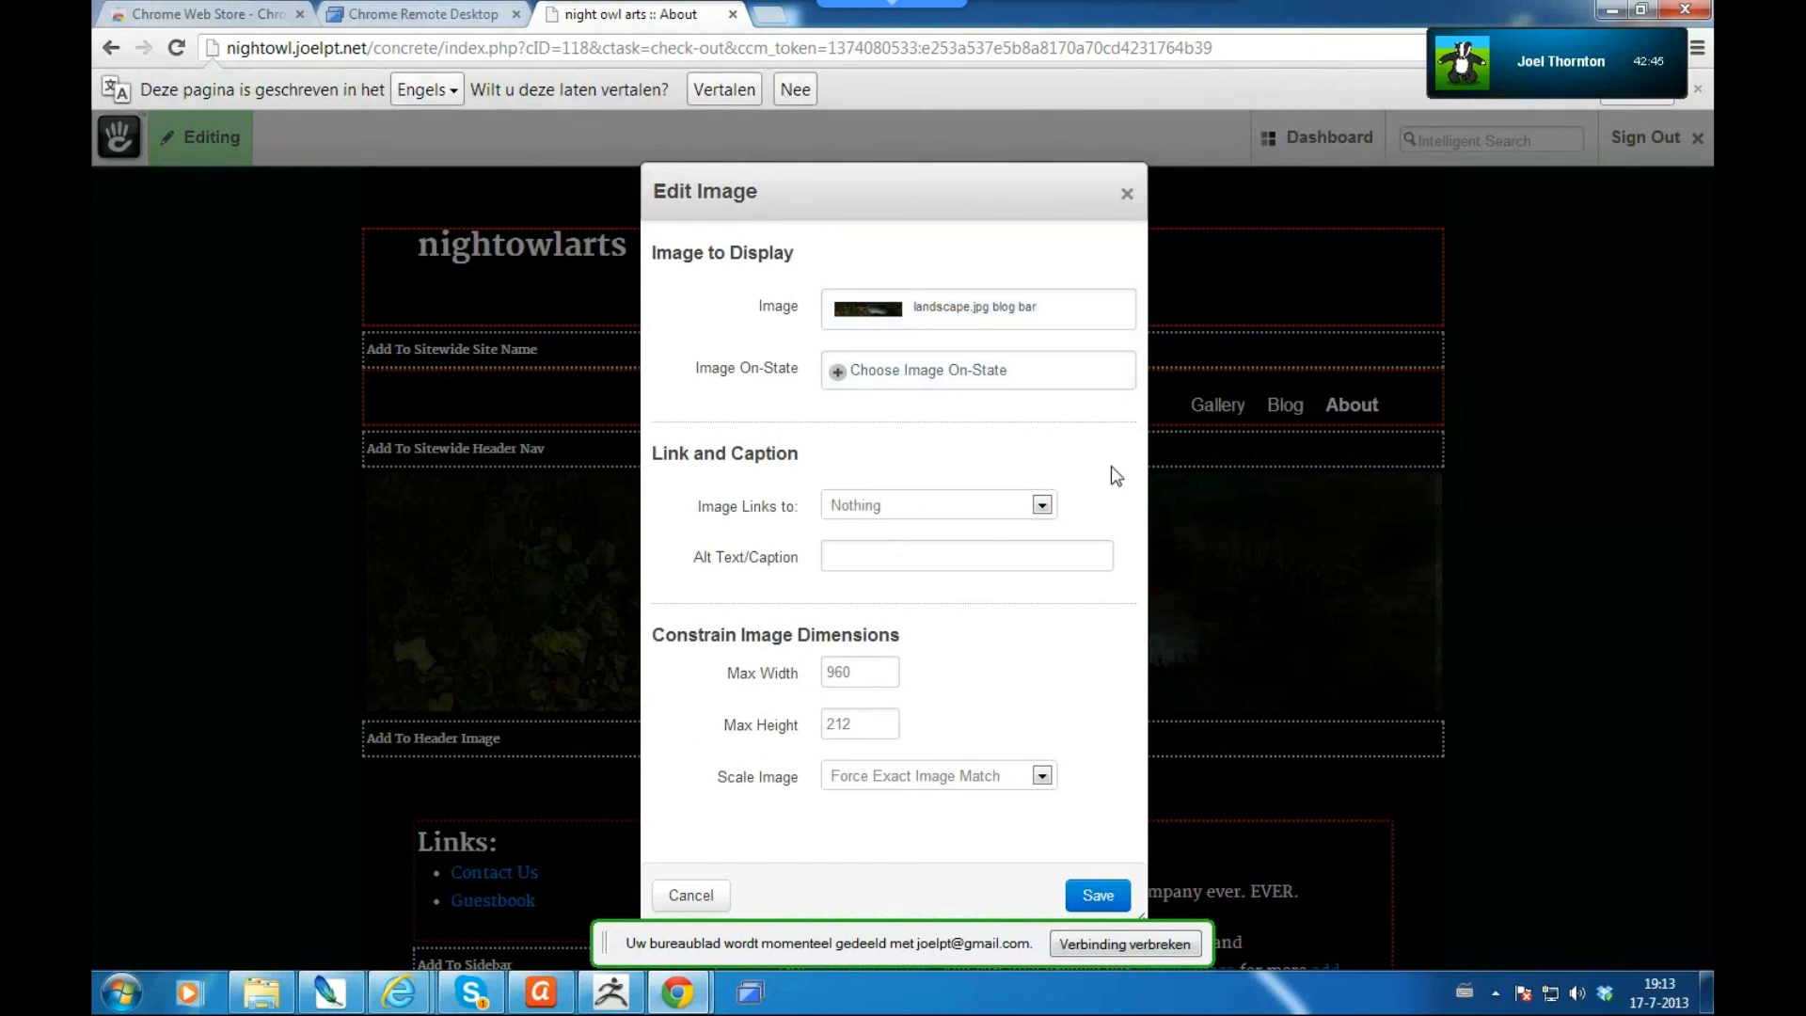
{"action": "left_click", "coordinate": [946, 318]}
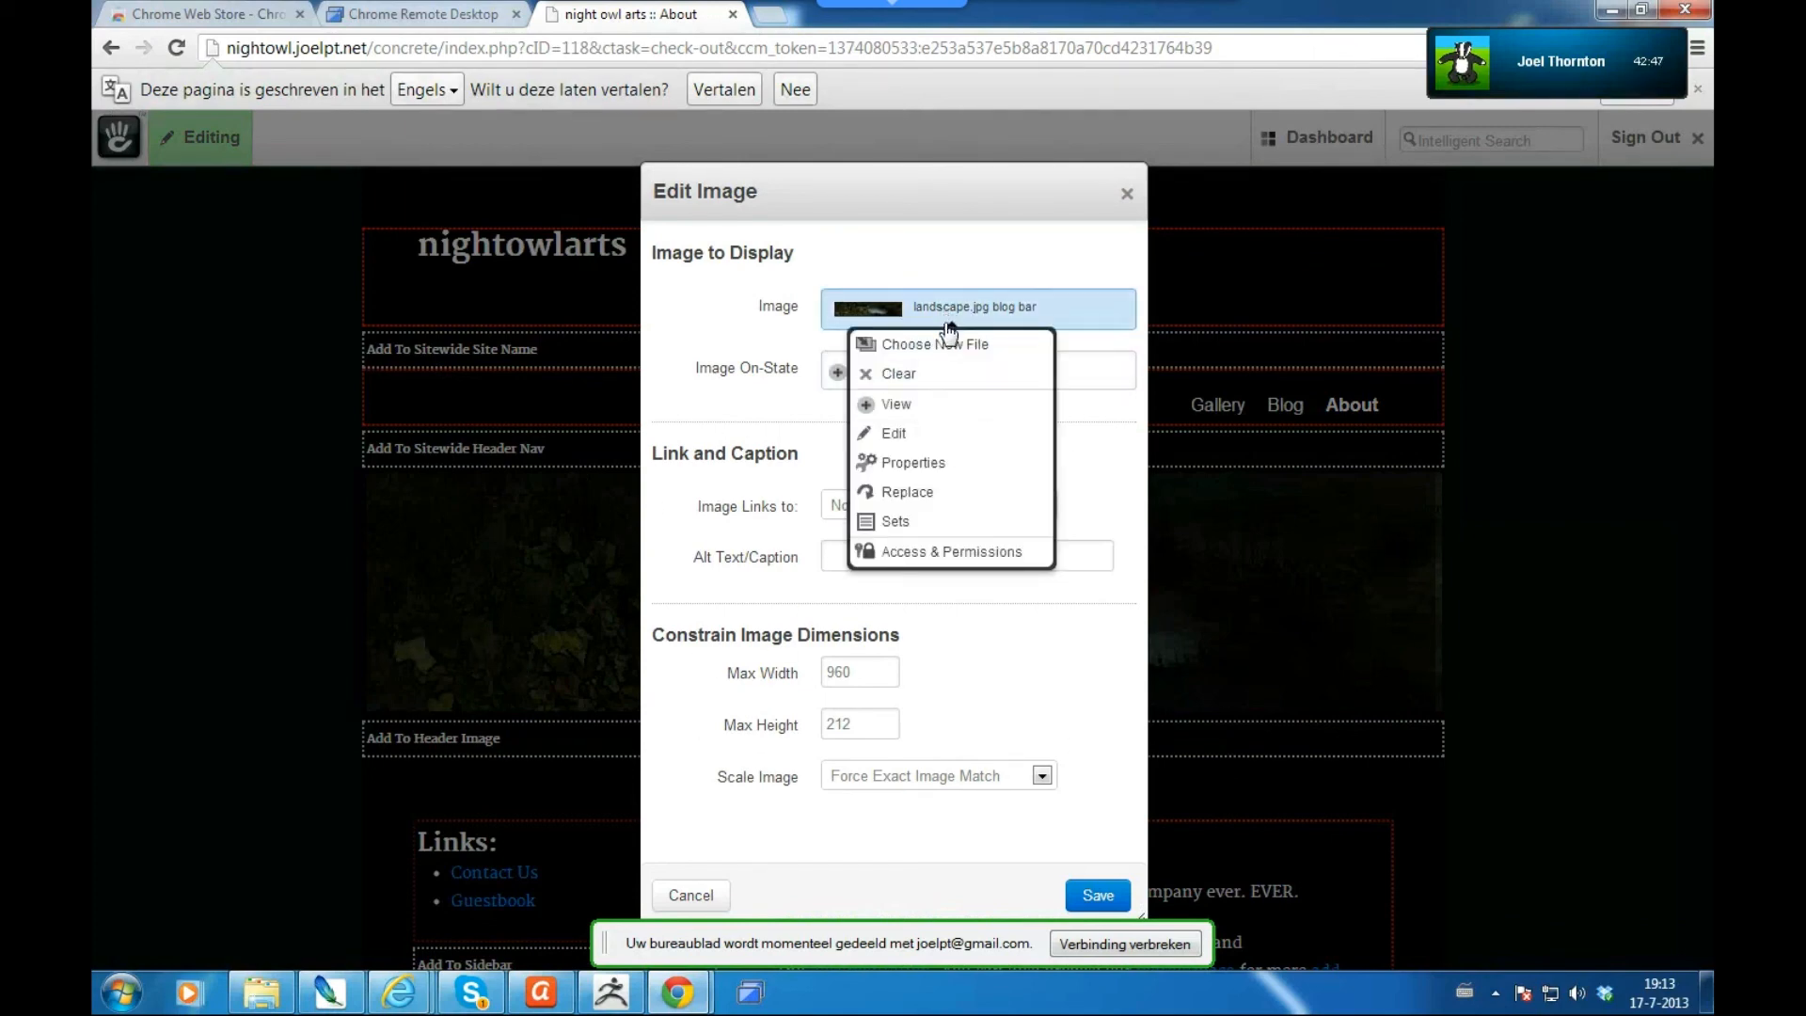
{"action": "left_click", "coordinate": [951, 346]}
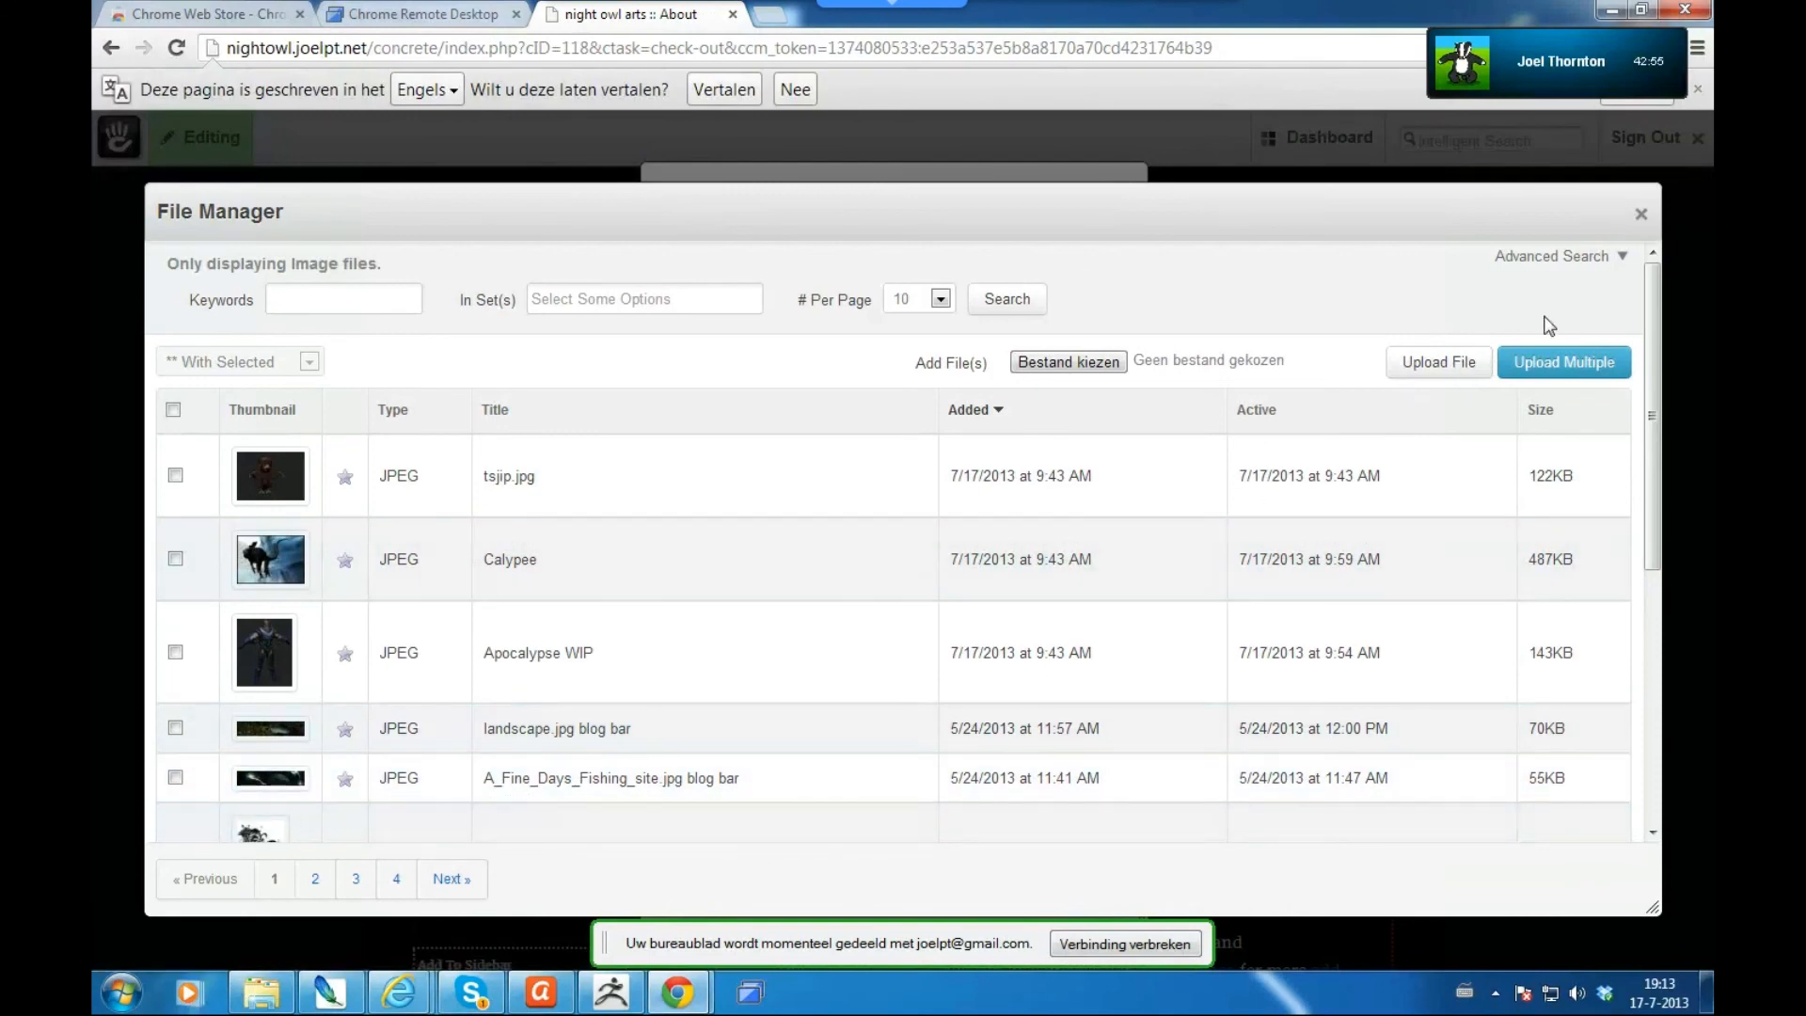
{"action": "left_click", "coordinate": [1642, 218]}
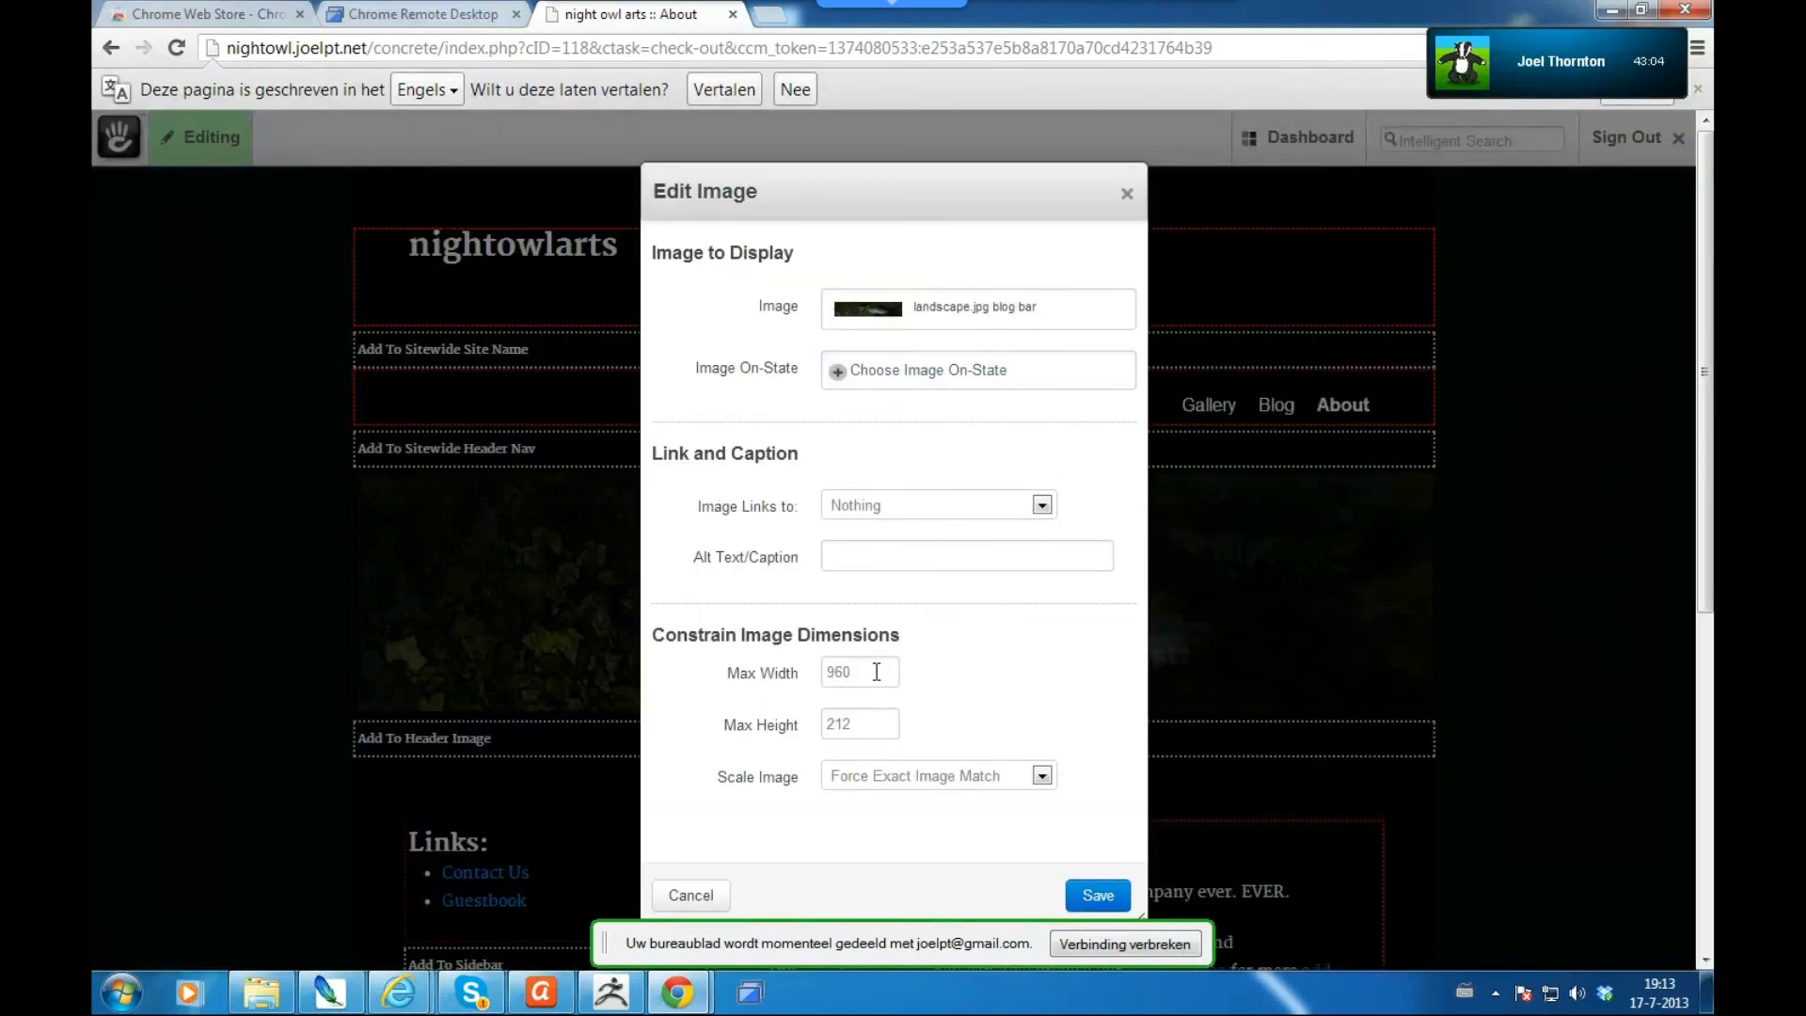
{"action": "key", "text": "ctrl+a"}
{"action": "left_click", "coordinate": [863, 727]}
{"action": "left_click", "coordinate": [844, 668]}
{"action": "left_click", "coordinate": [859, 728]}
{"action": "left_click", "coordinate": [853, 671]}
{"action": "left_click", "coordinate": [854, 721]}
{"action": "left_click", "coordinate": [693, 895]}
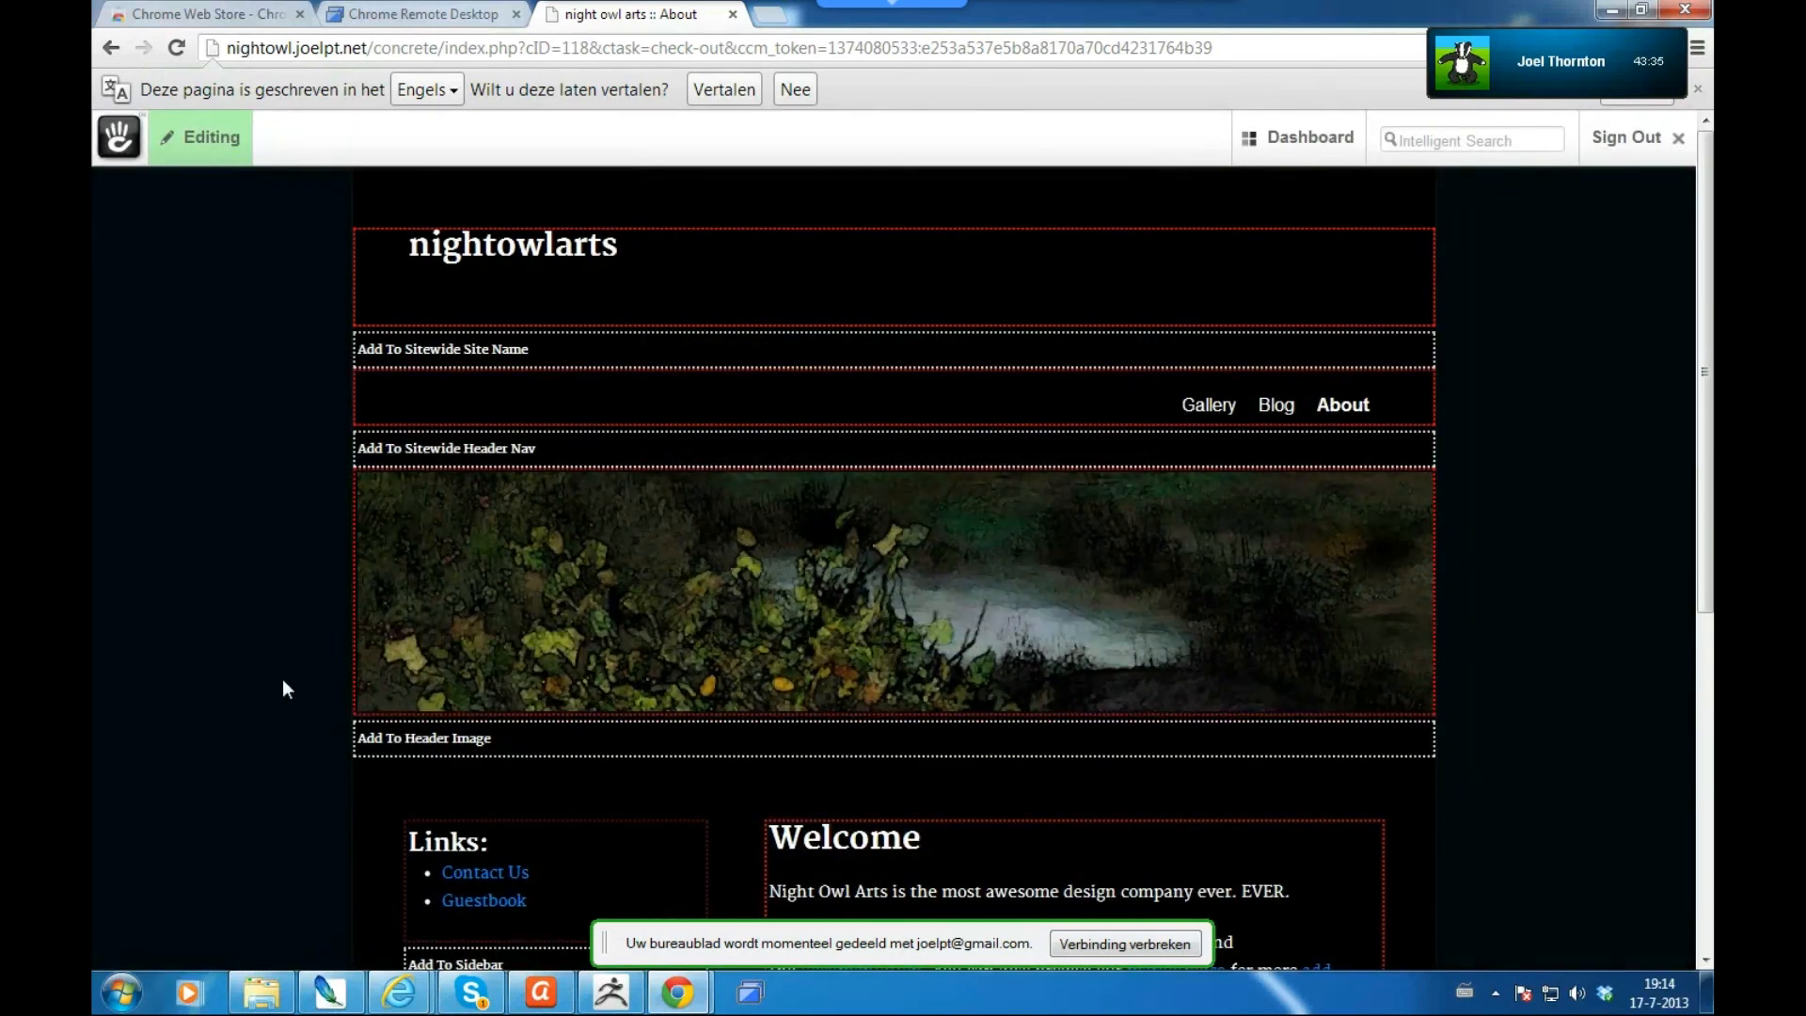
- Exit edit mode on the About page to show its live view
{"action": "scroll", "coordinate": [282, 679], "scroll_direction": "down", "scroll_amount": 4}
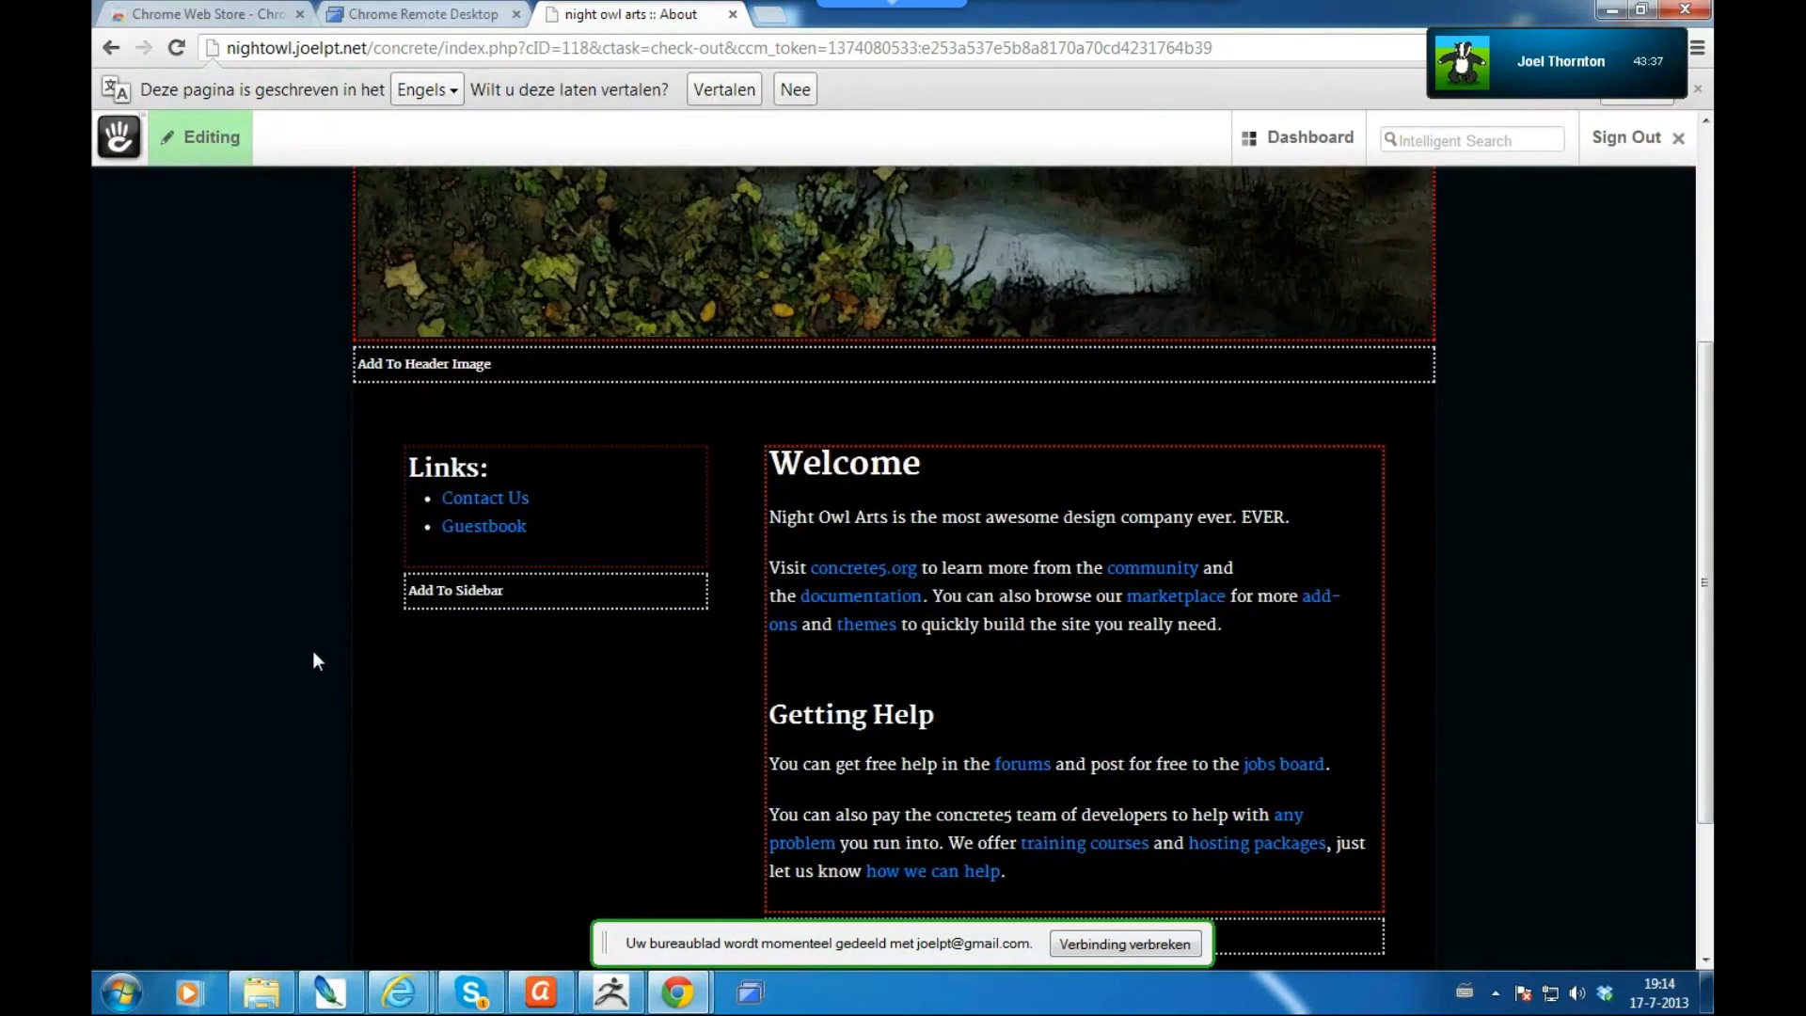
{"action": "scroll", "coordinate": [294, 521], "scroll_direction": "up", "scroll_amount": 4}
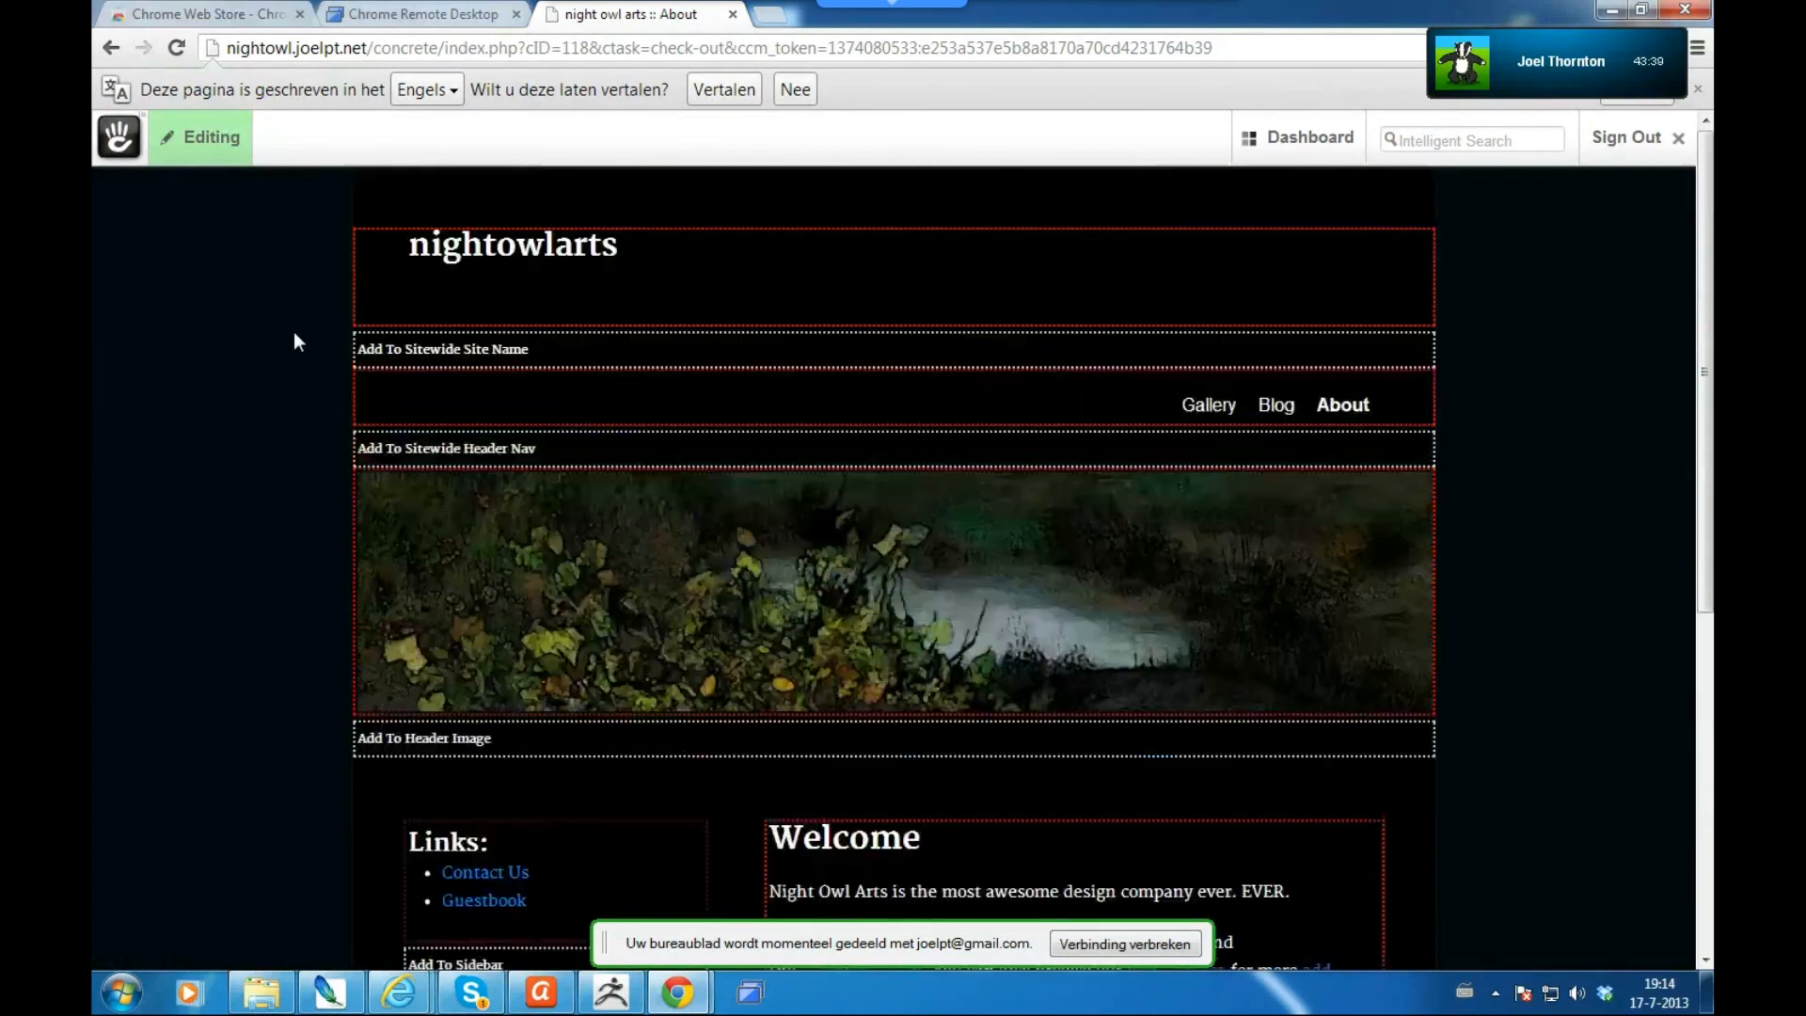
{"action": "left_click", "coordinate": [232, 158]}
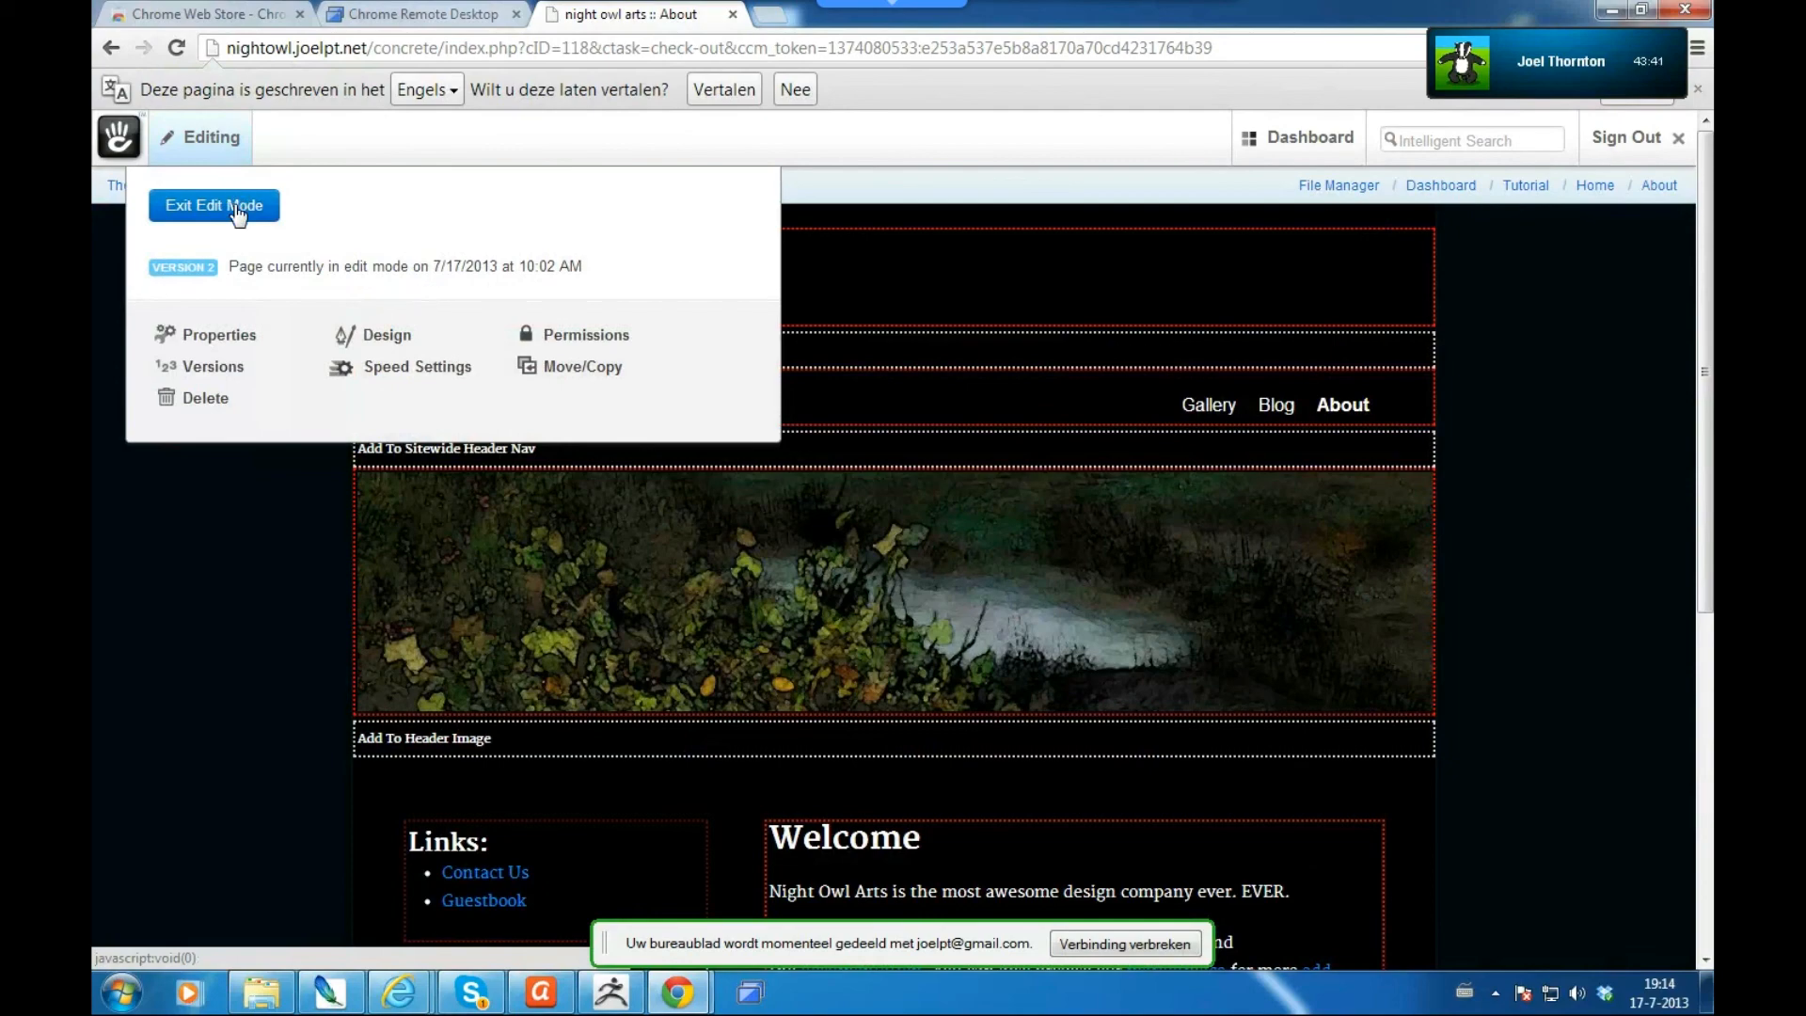
{"action": "left_click", "coordinate": [223, 213]}
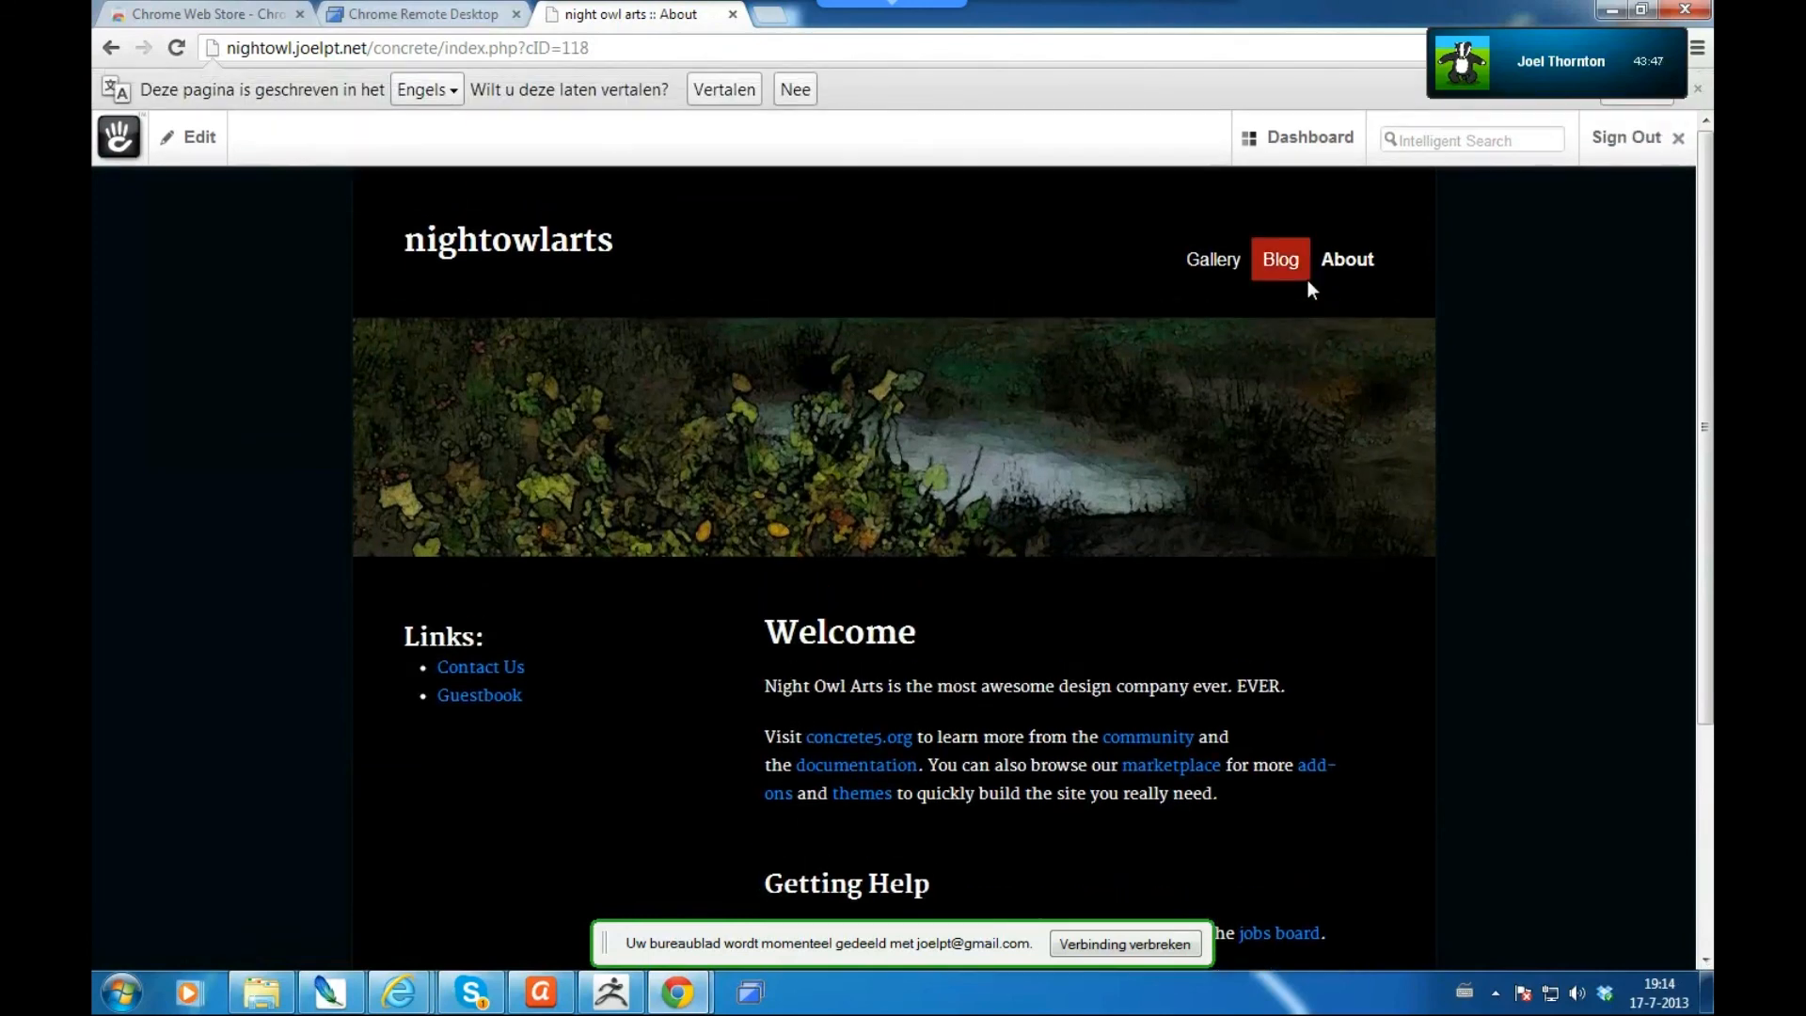
- Open the Blog page showing the Hello World post and bring up its editing options
{"action": "left_click", "coordinate": [1281, 261]}
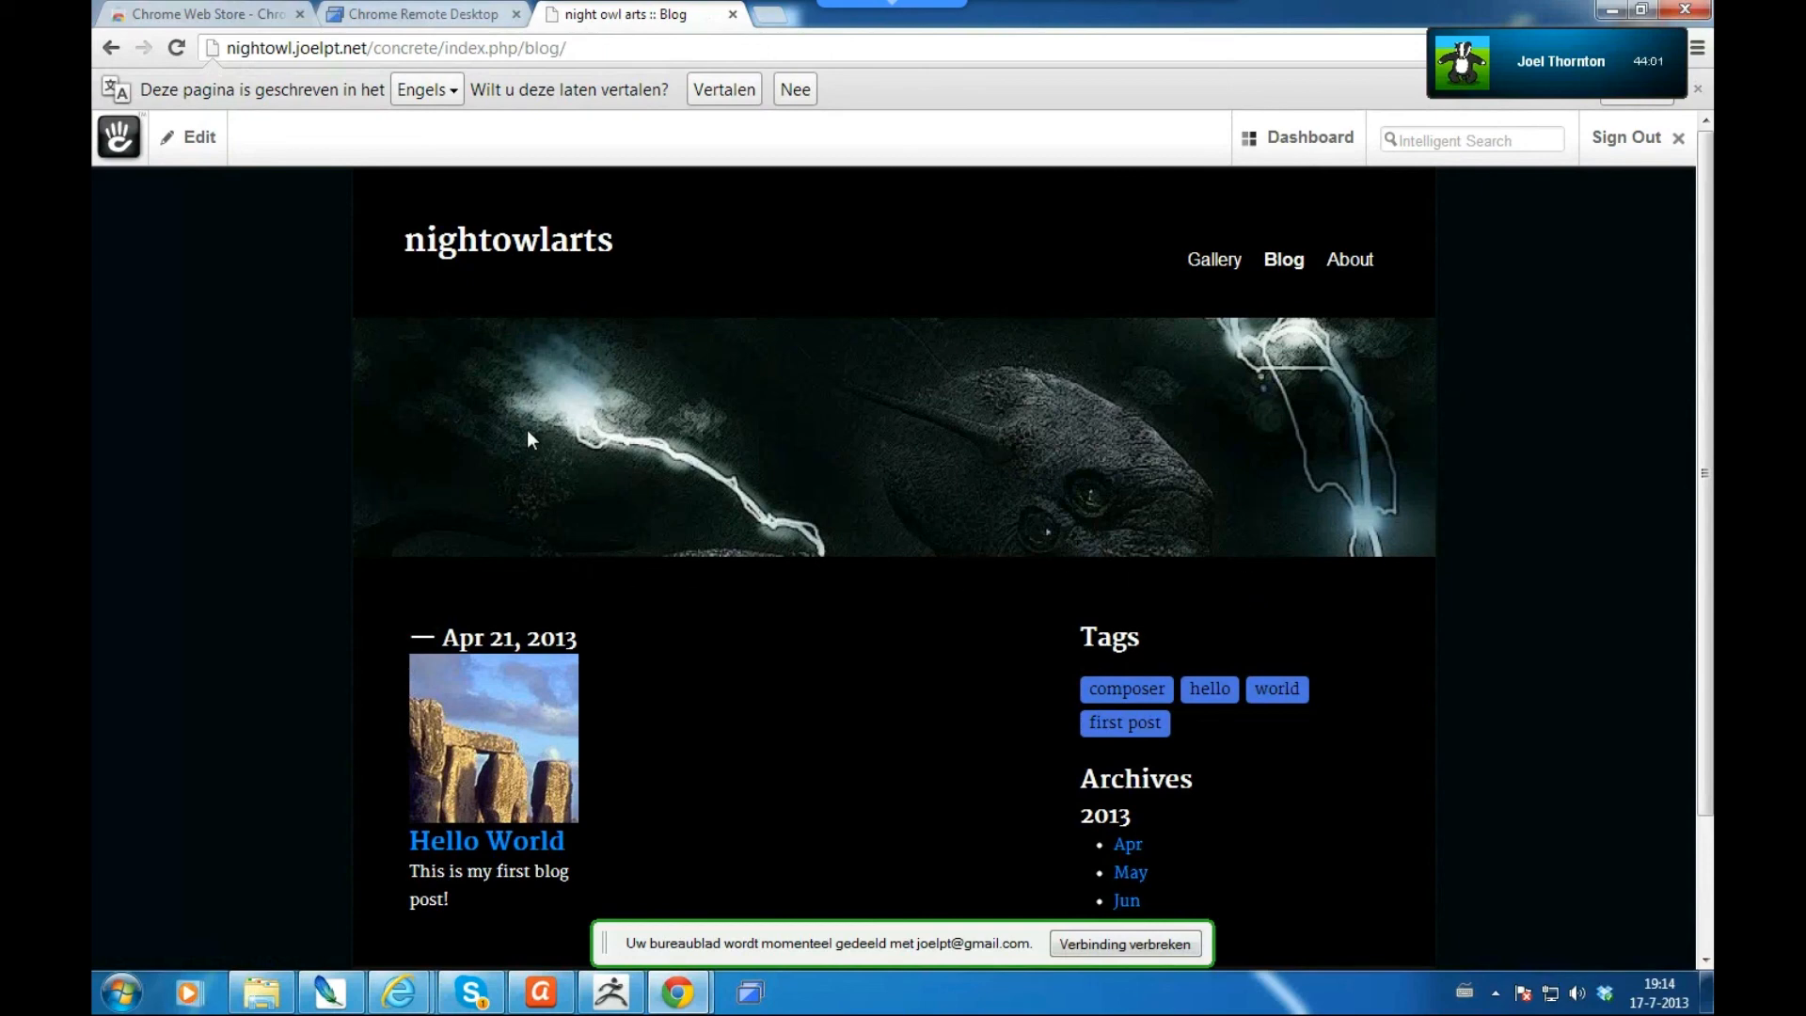
{"action": "scroll", "coordinate": [314, 569], "scroll_direction": "down", "scroll_amount": 2}
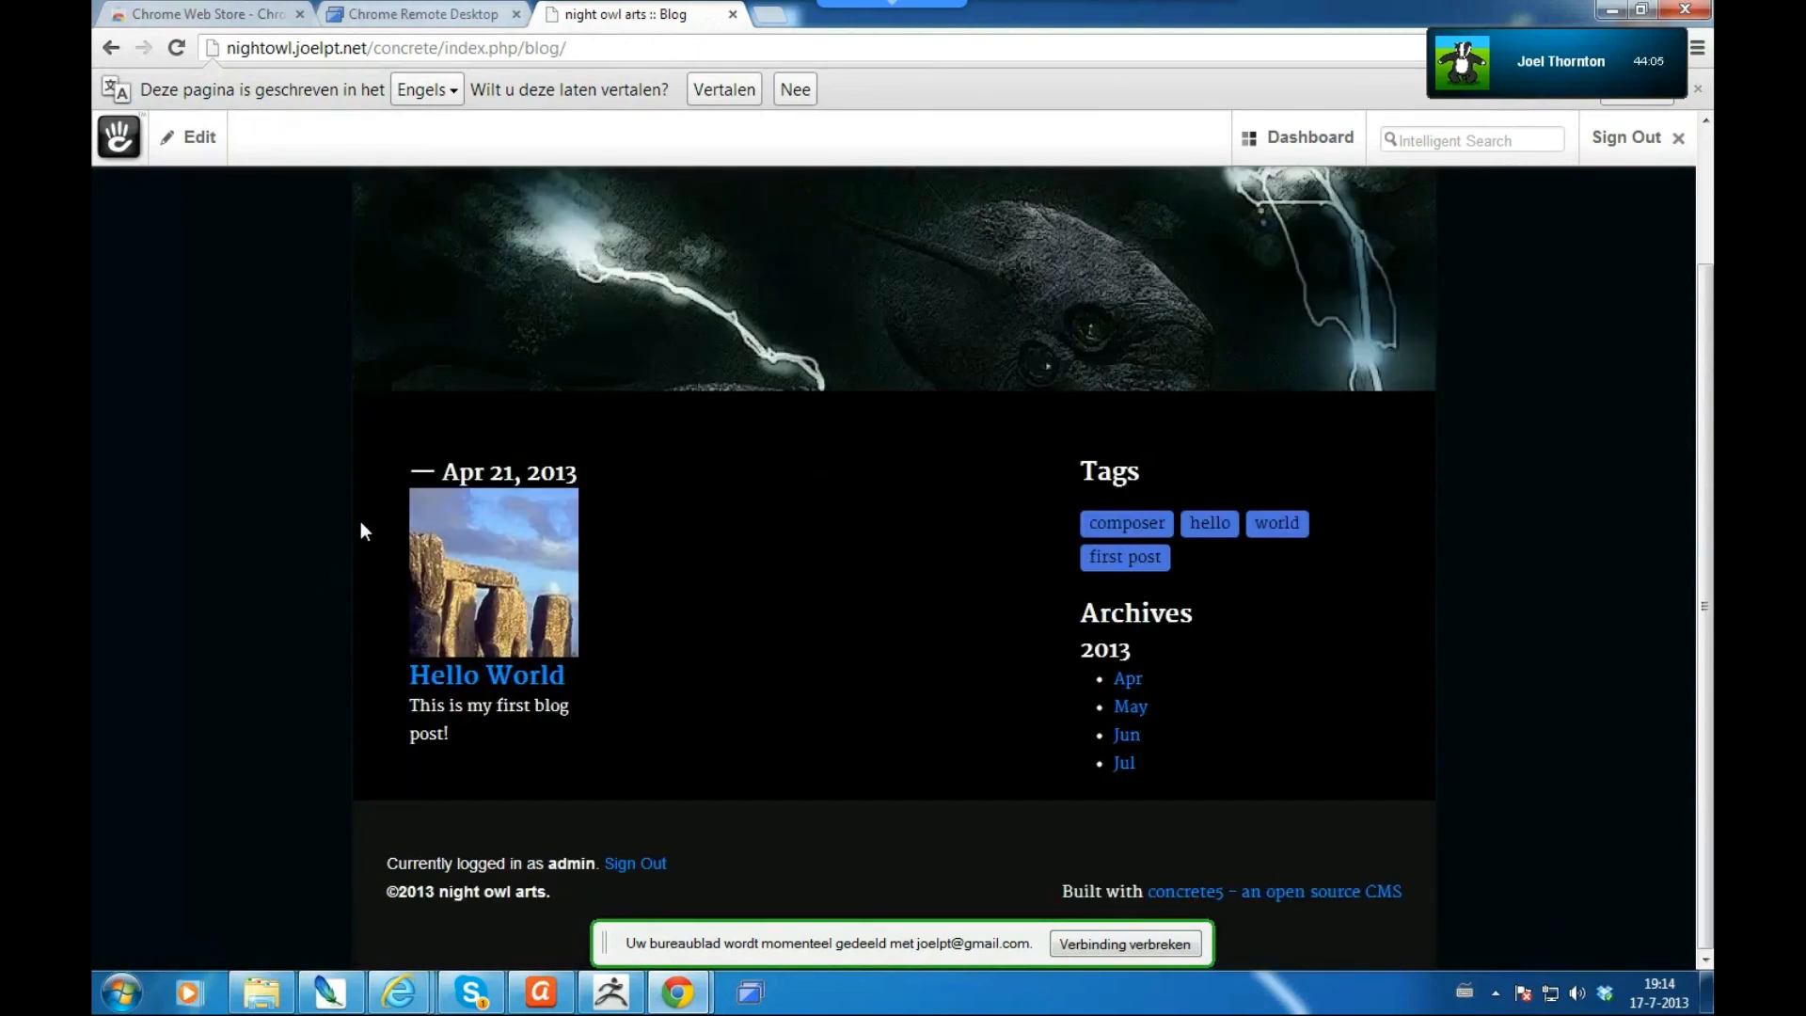
{"action": "scroll", "coordinate": [362, 527], "scroll_direction": "up", "scroll_amount": 2}
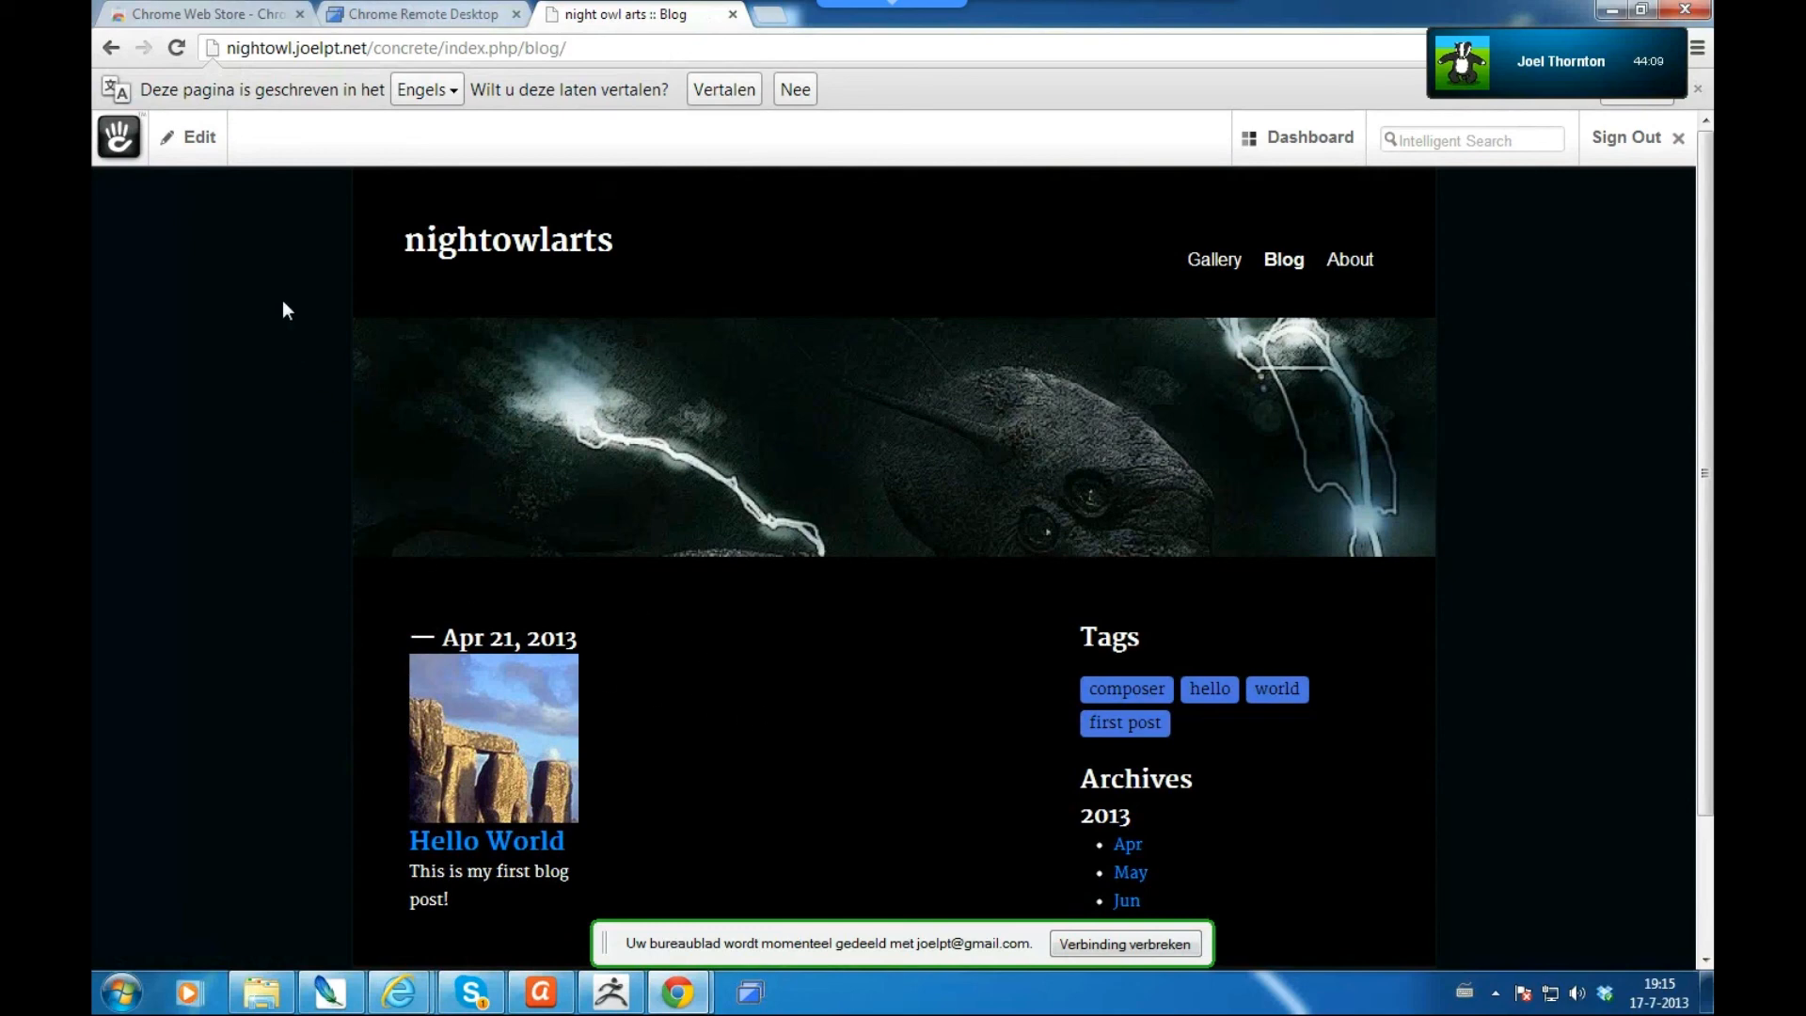
{"action": "left_click", "coordinate": [203, 139]}
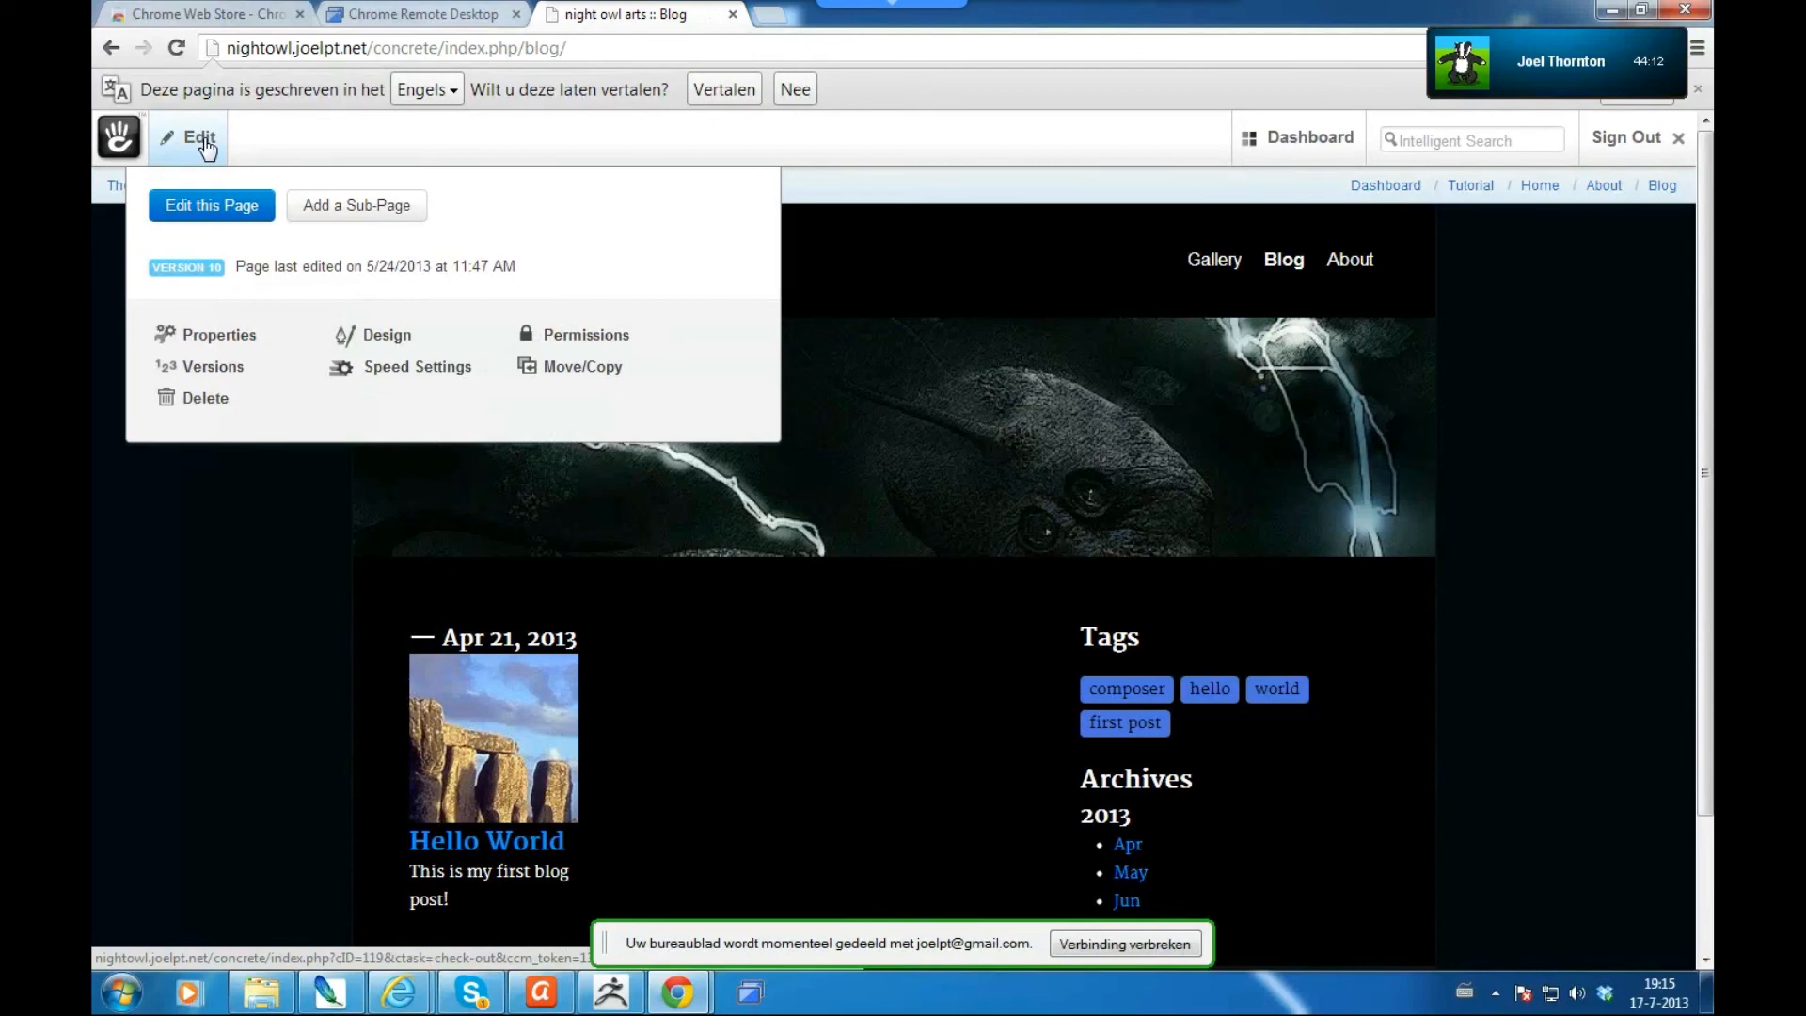
{"action": "mouse_move", "coordinate": [1315, 155]}
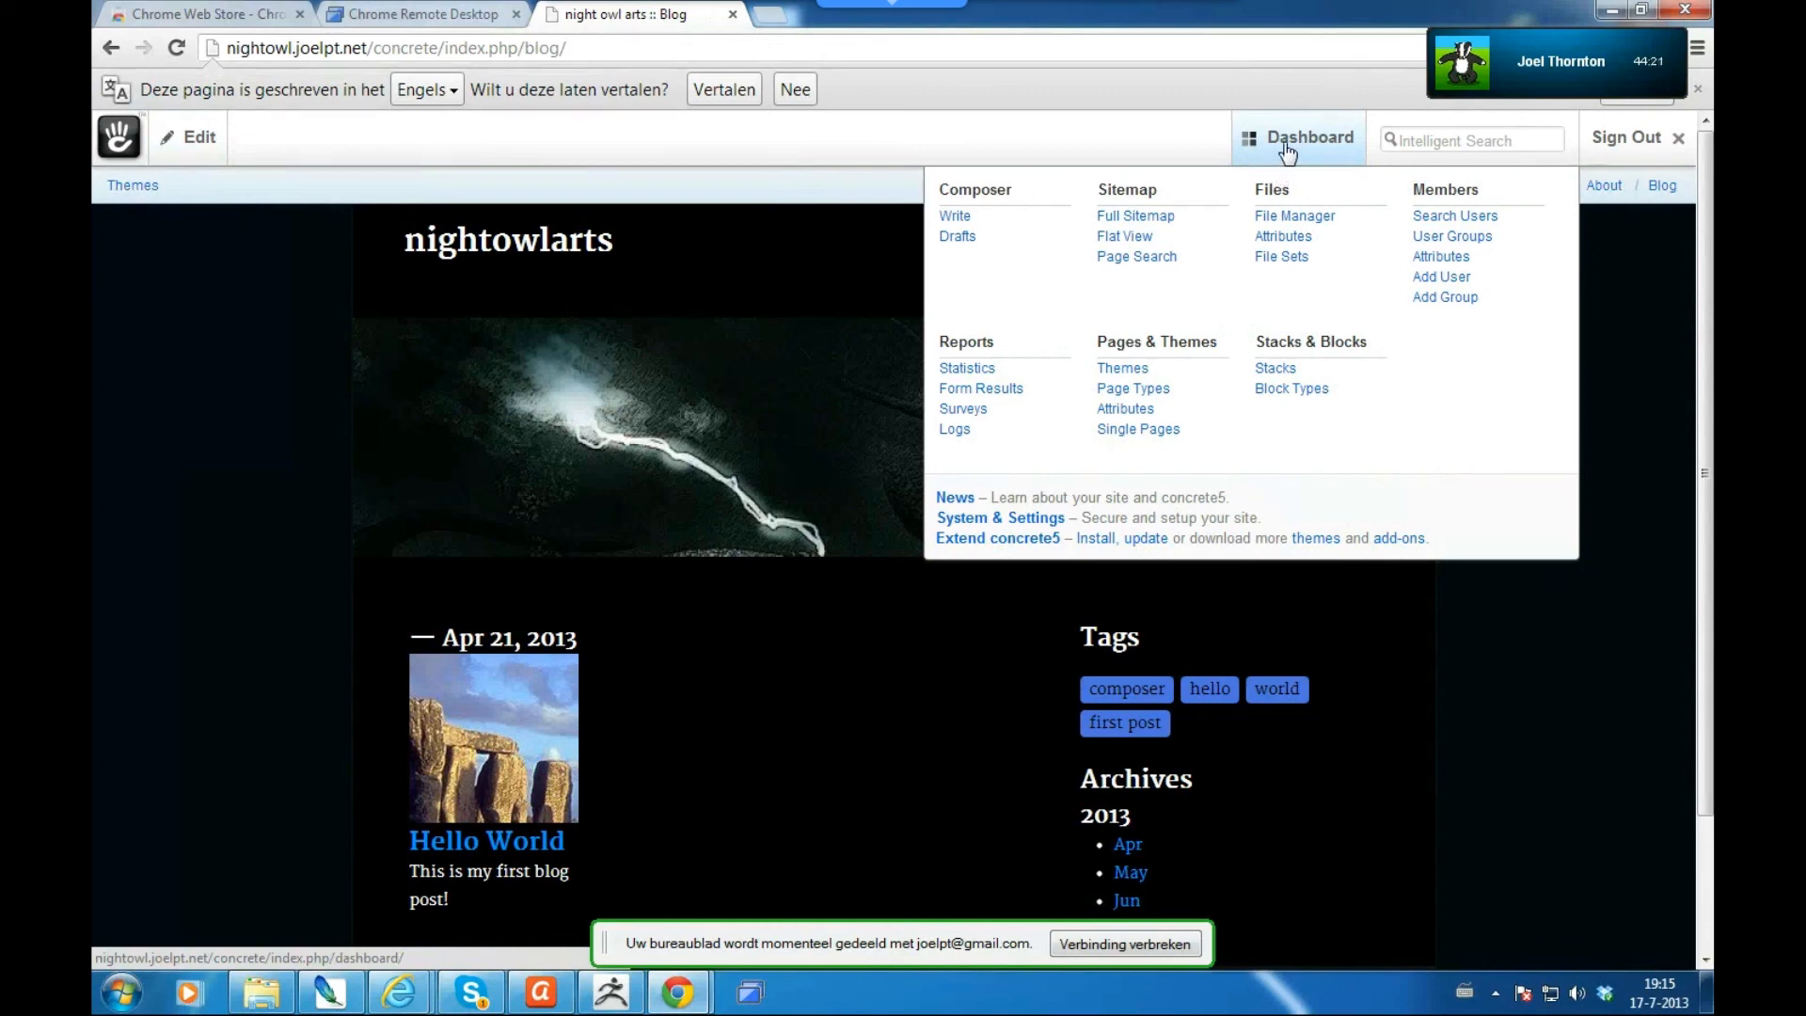
- Start a new blog entry named 'Learning Concrete is really awesome' with description 'This is the short description'
{"action": "left_click", "coordinate": [960, 222]}
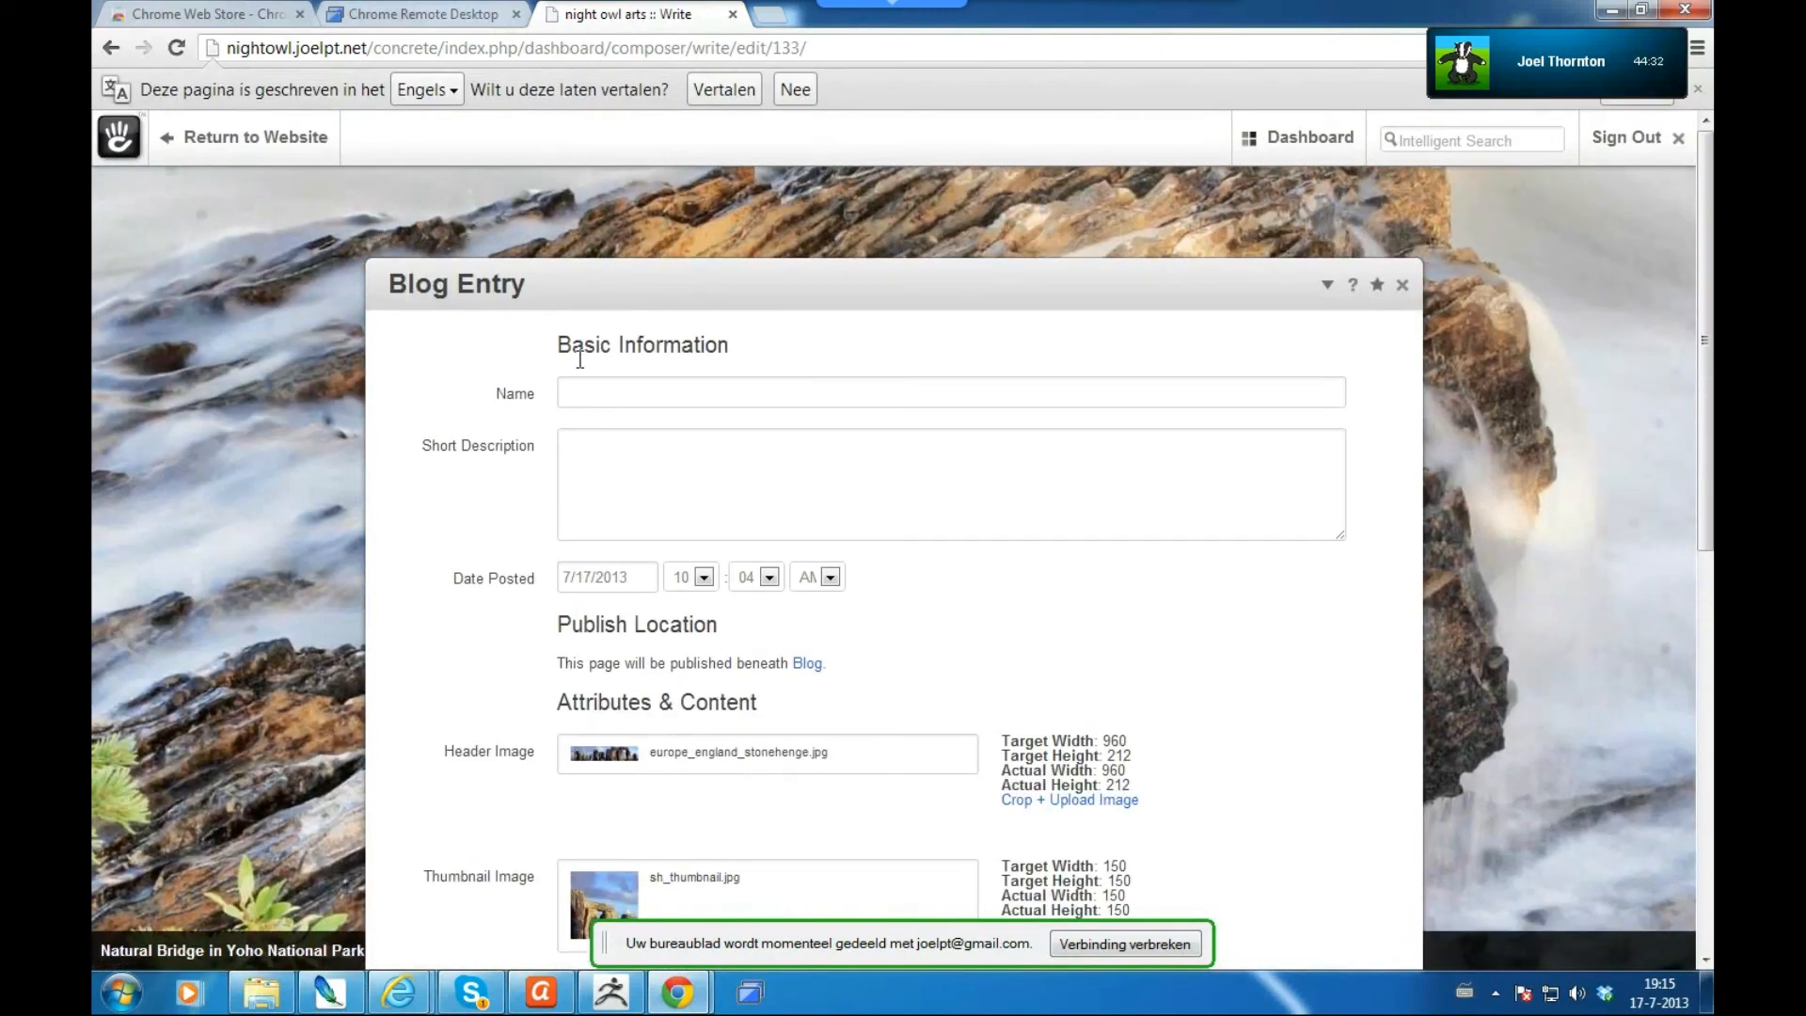
{"action": "left_click", "coordinate": [612, 405]}
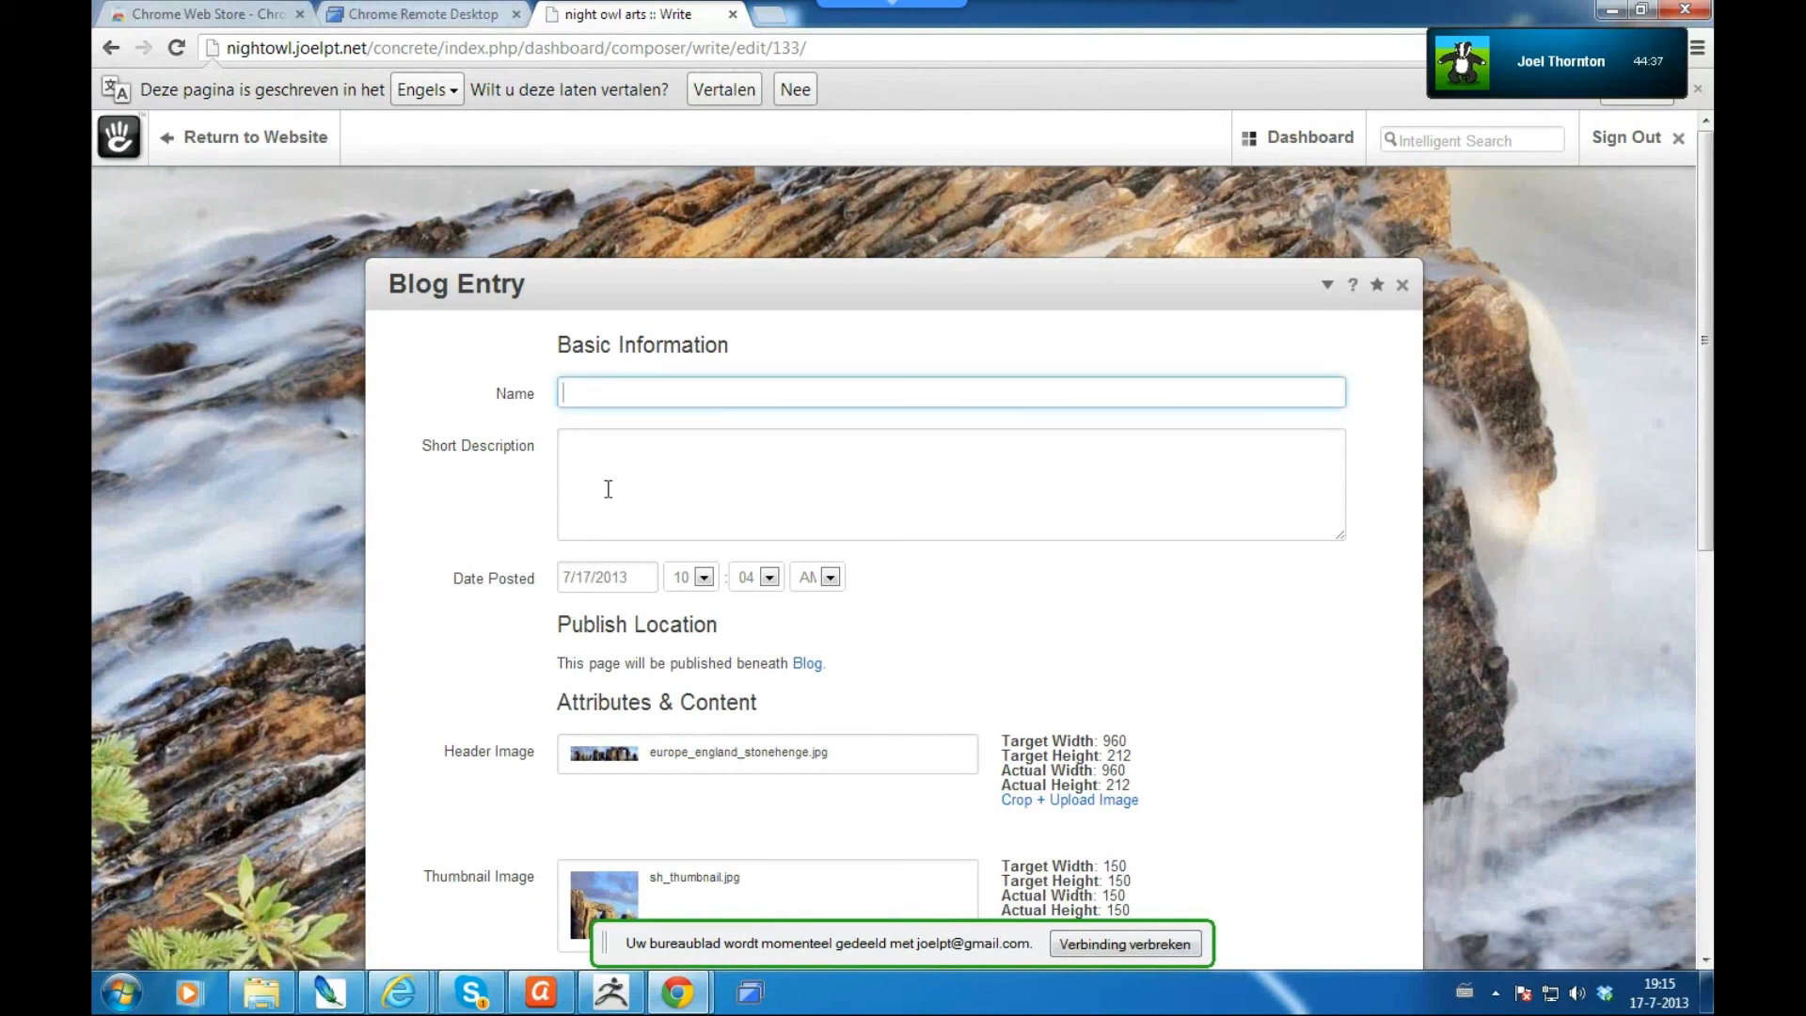
{"action": "type", "text": "Learning "}
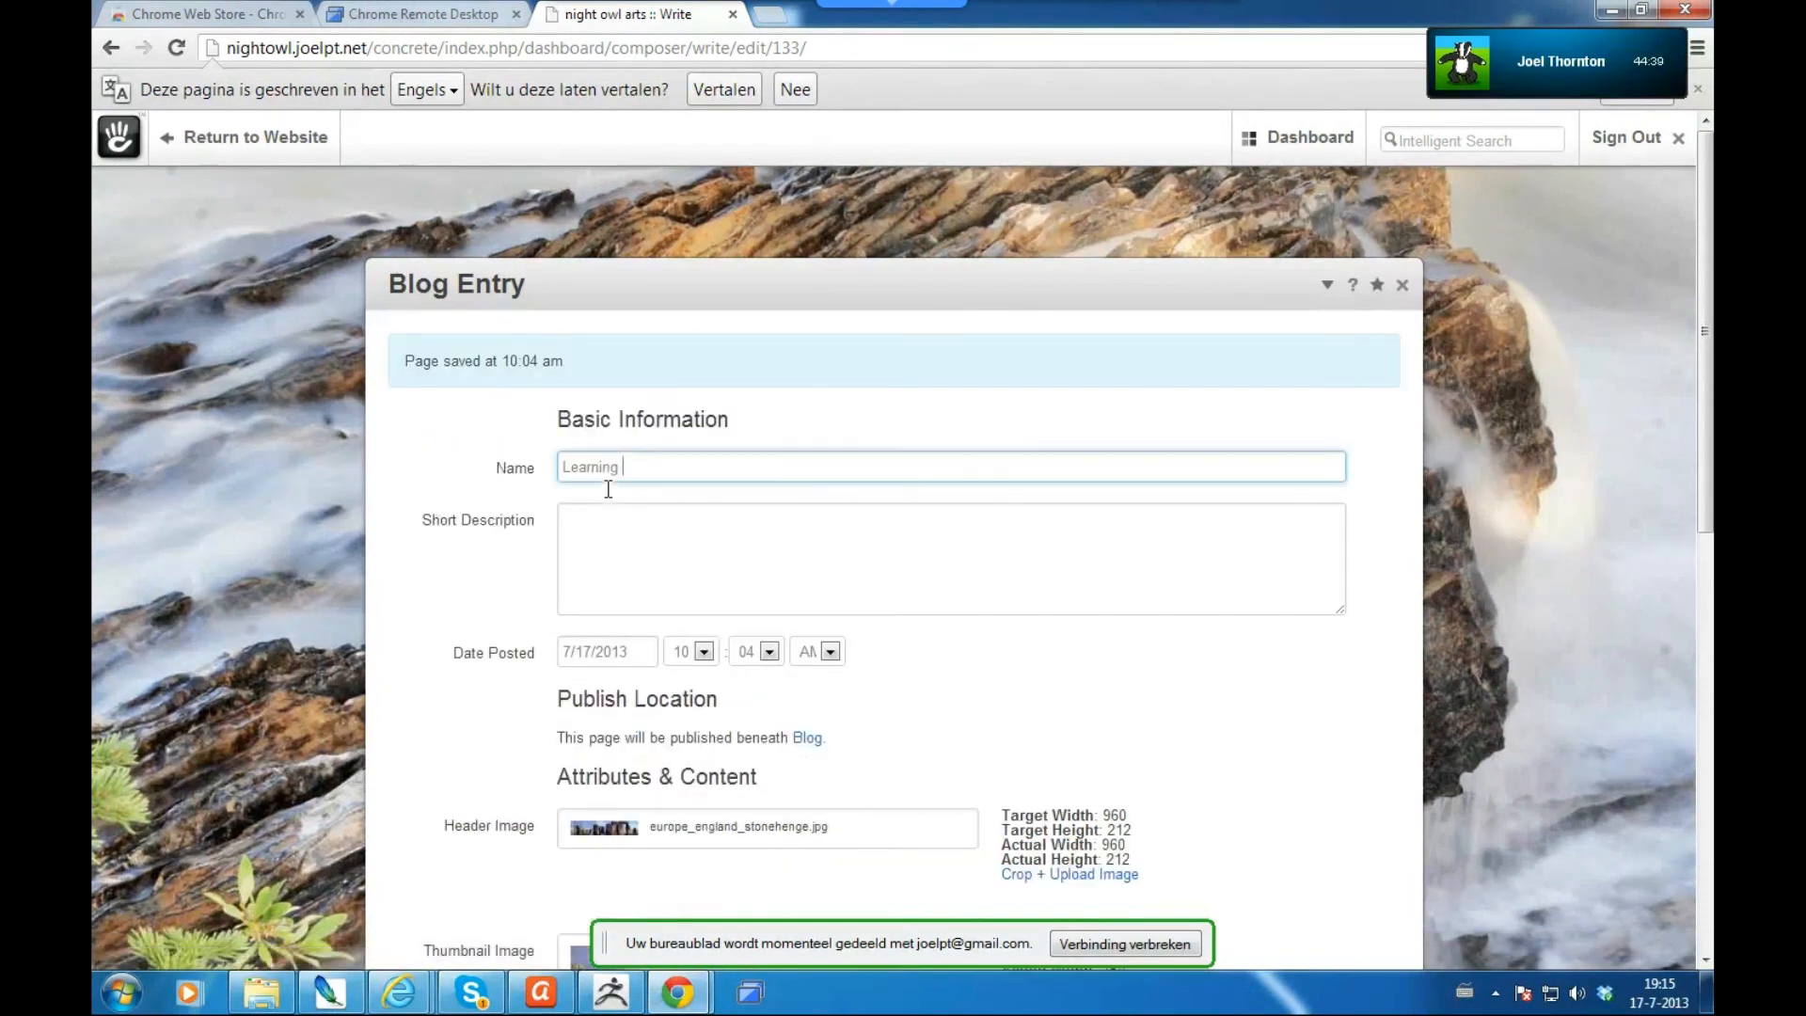
{"action": "type", "text": "Concrete is really awesome"}
{"action": "key", "text": "Tab"}
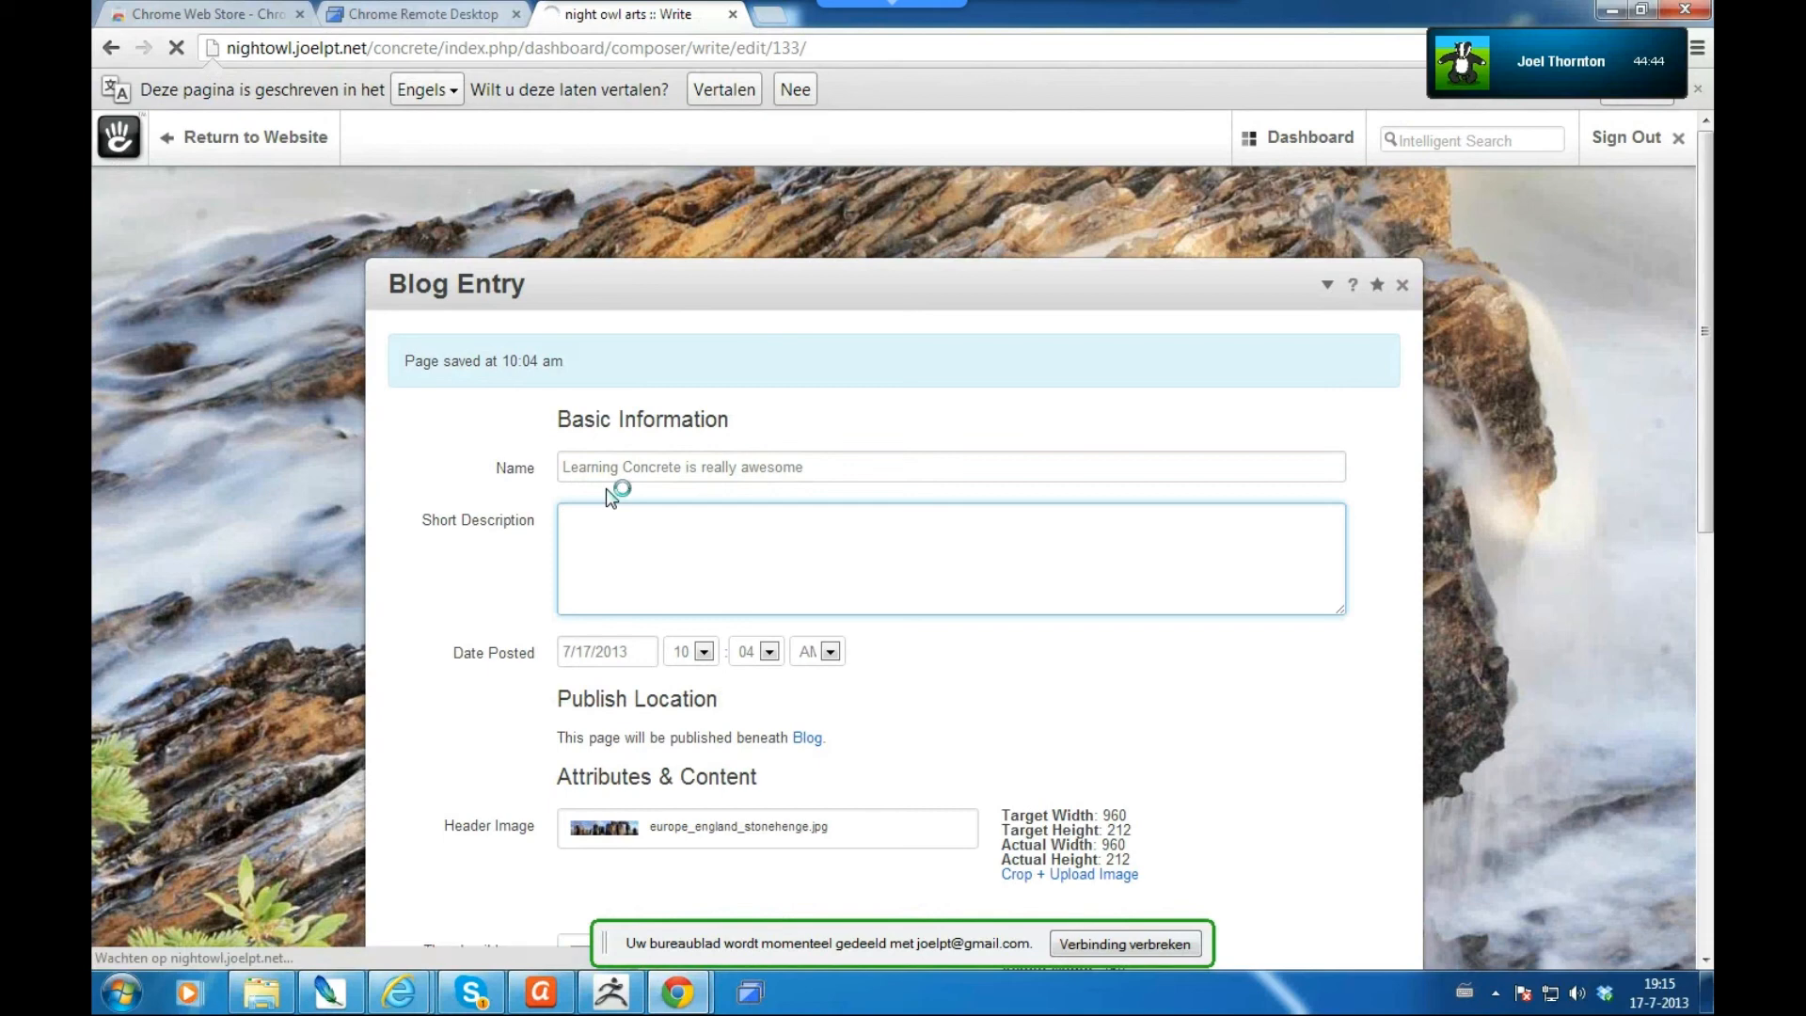
{"action": "type", "text": "This is the short "}
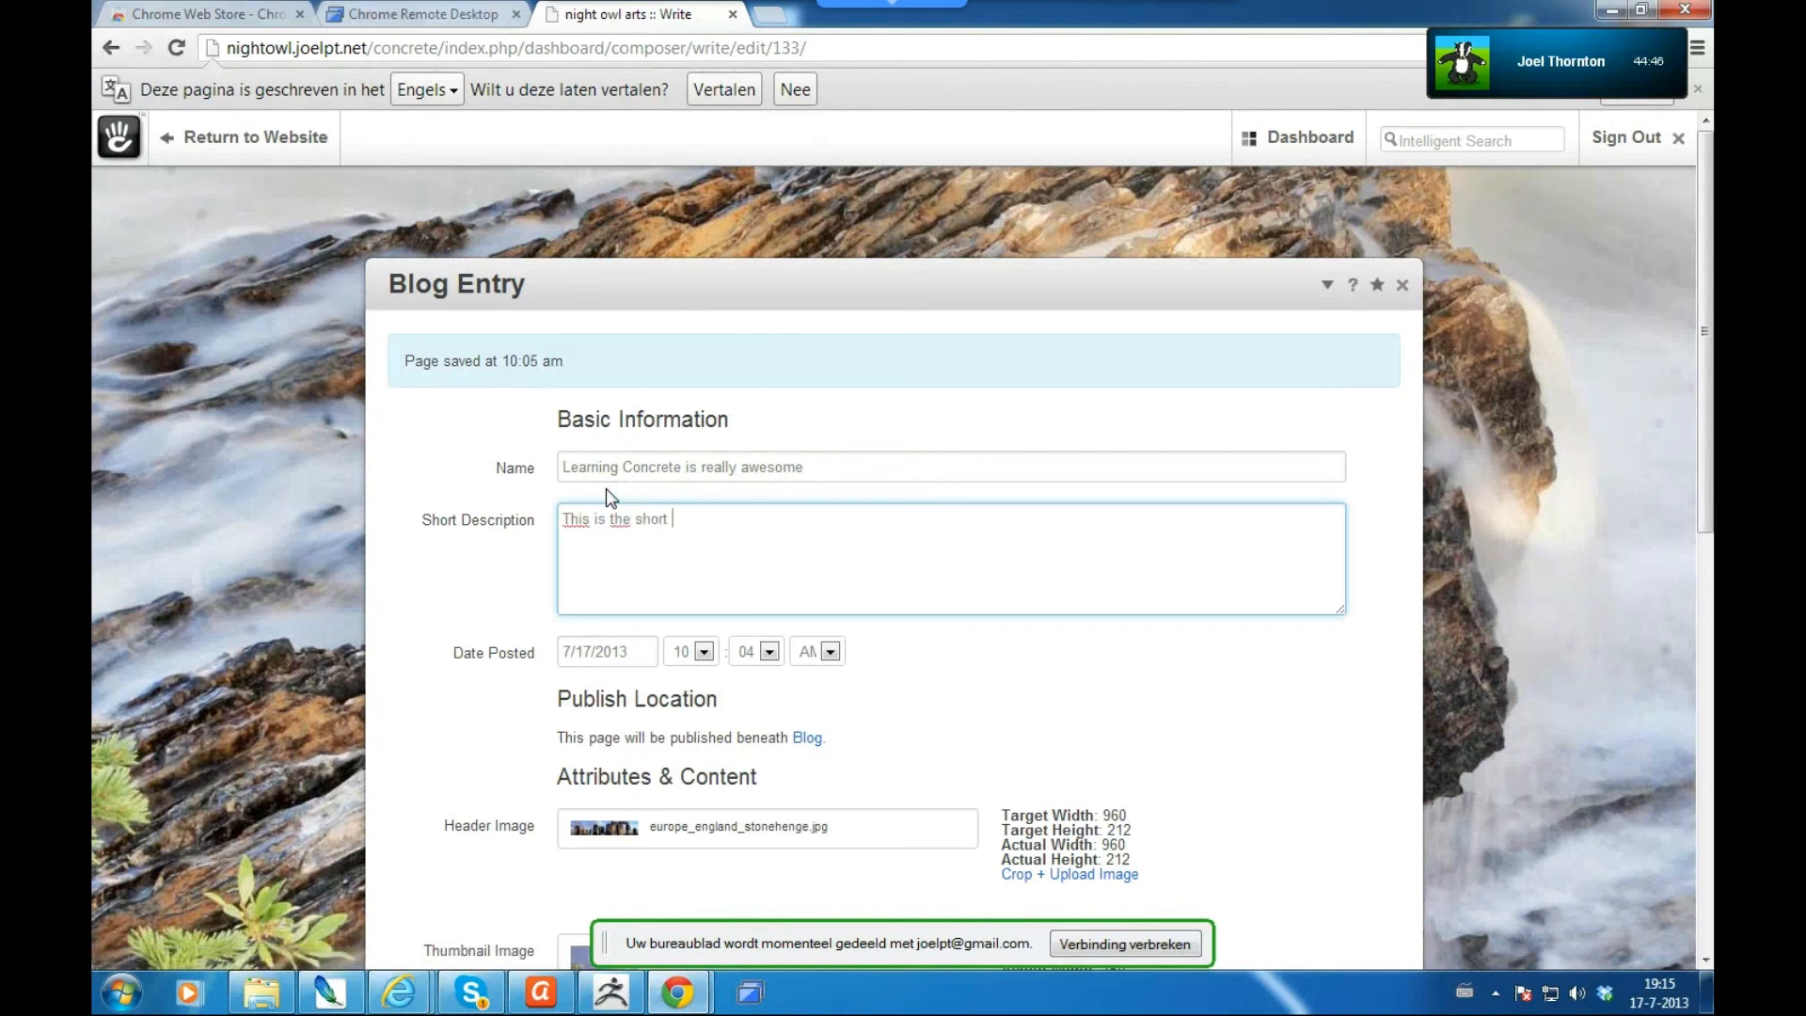
{"action": "type", "text": "description."}
- Complete the content sentence with 'so rad.' and start a new line below it
{"action": "scroll", "coordinate": [1293, 725], "scroll_direction": "down", "scroll_amount": 3}
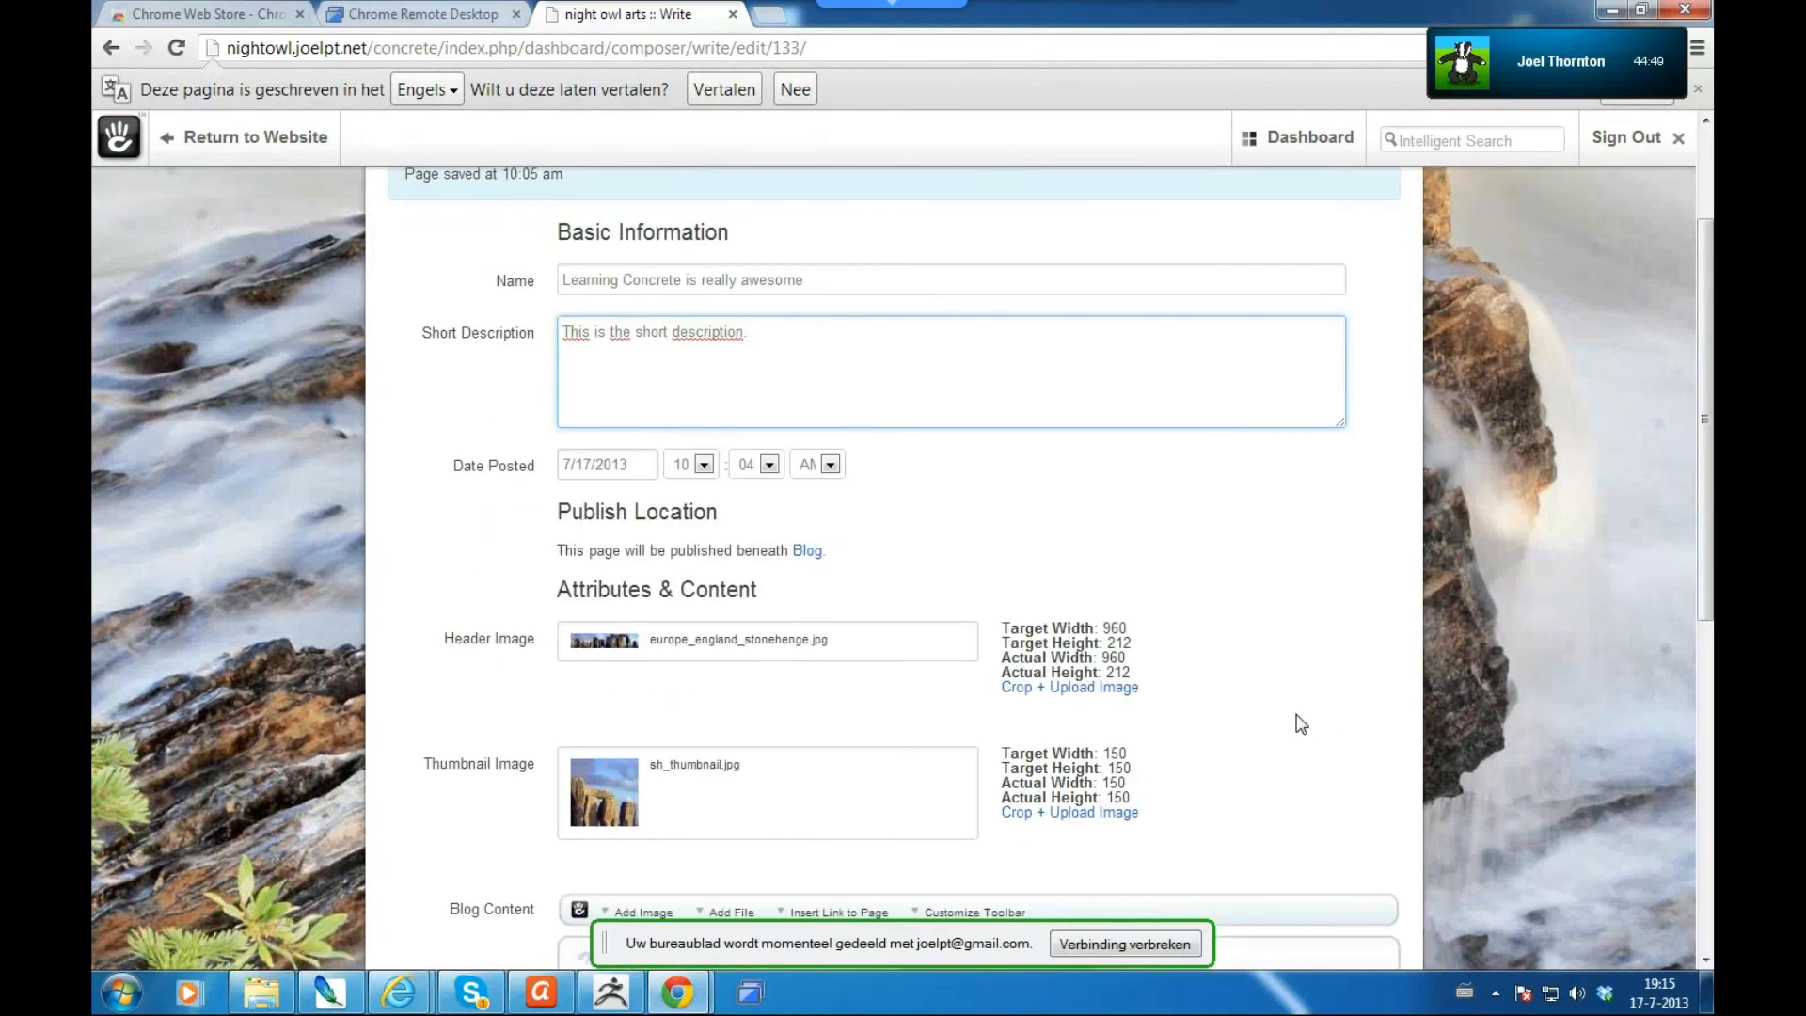
{"action": "scroll", "coordinate": [1262, 645], "scroll_direction": "down", "scroll_amount": 3}
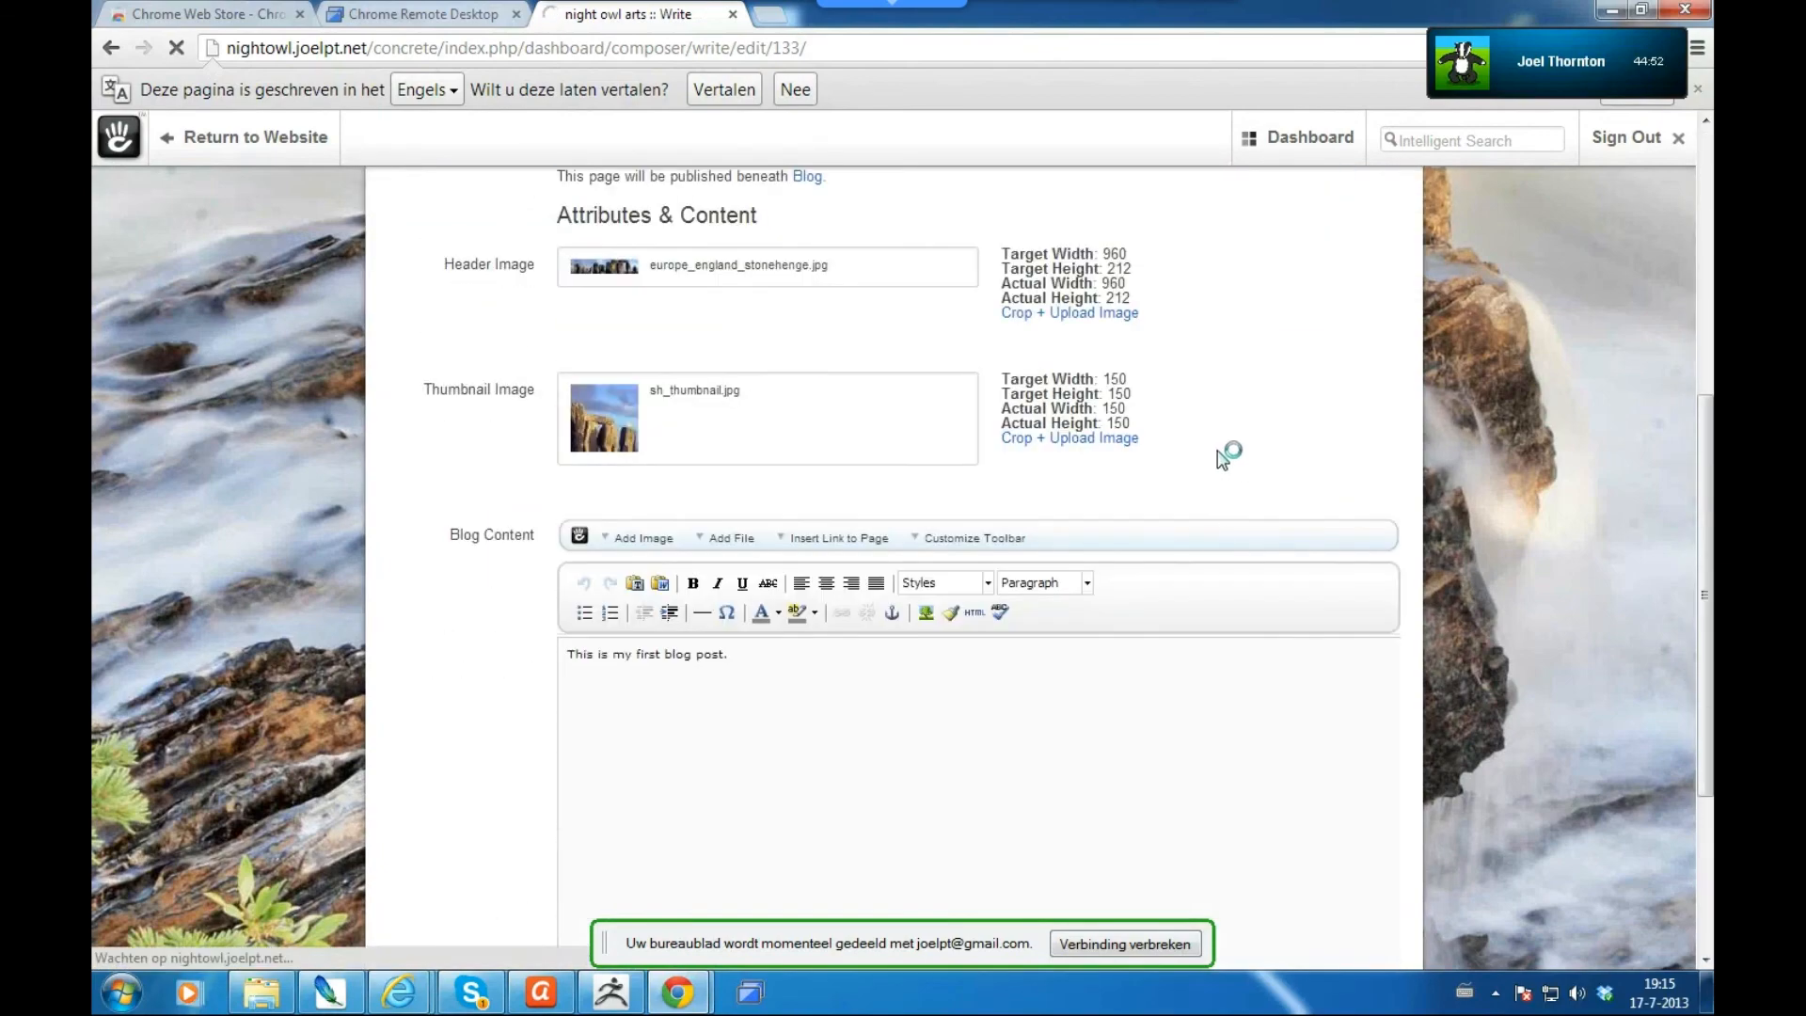
{"action": "scroll", "coordinate": [1200, 380], "scroll_direction": "up", "scroll_amount": 1}
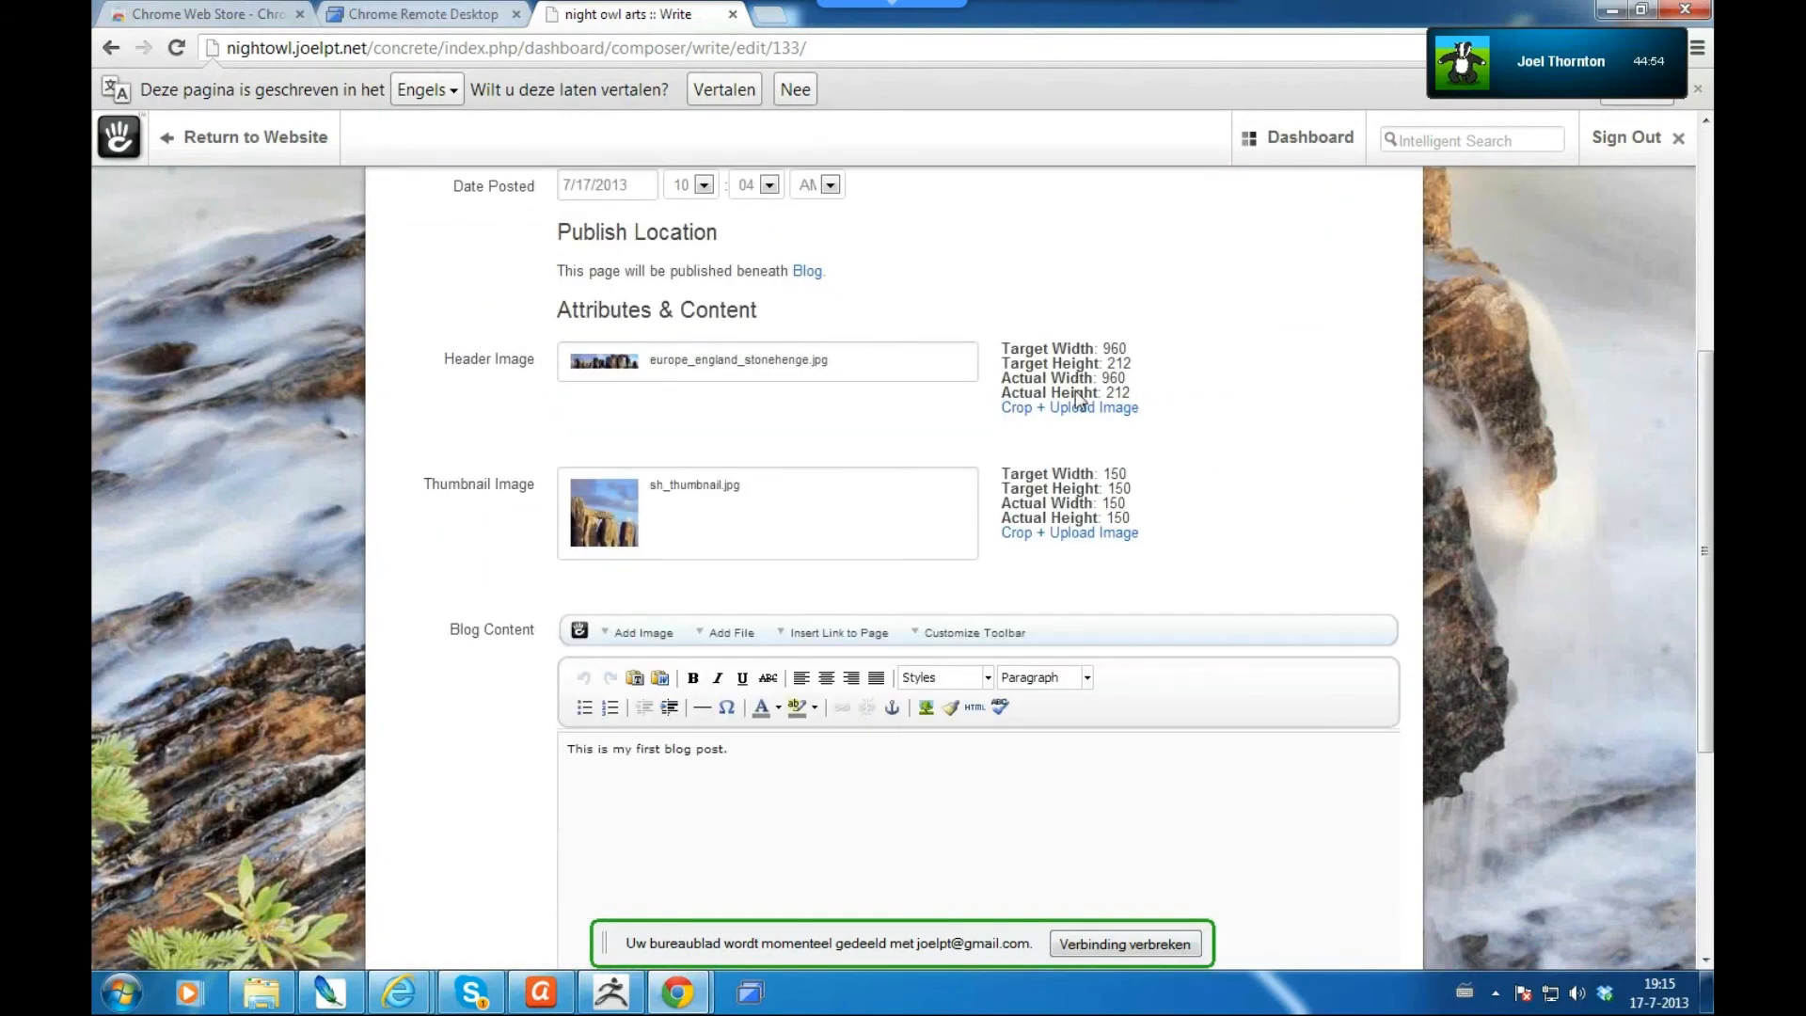
{"action": "left_click", "coordinate": [661, 377]}
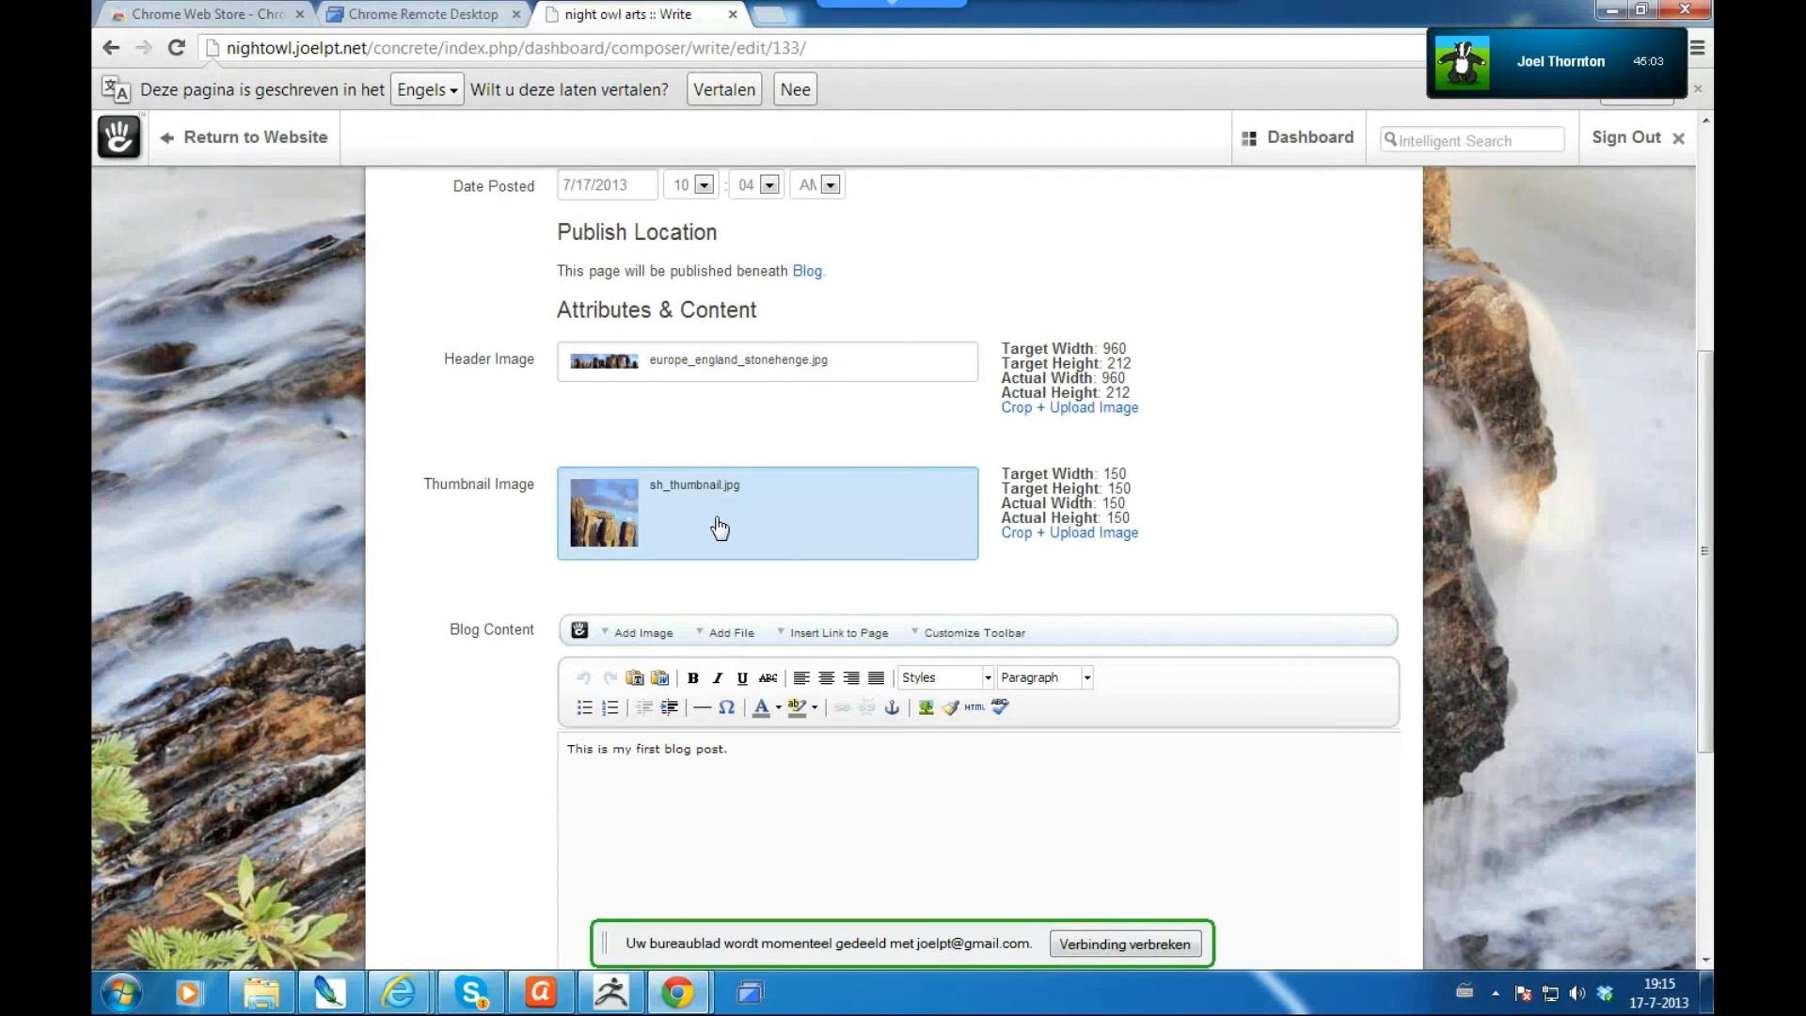
{"action": "left_click", "coordinate": [729, 371]}
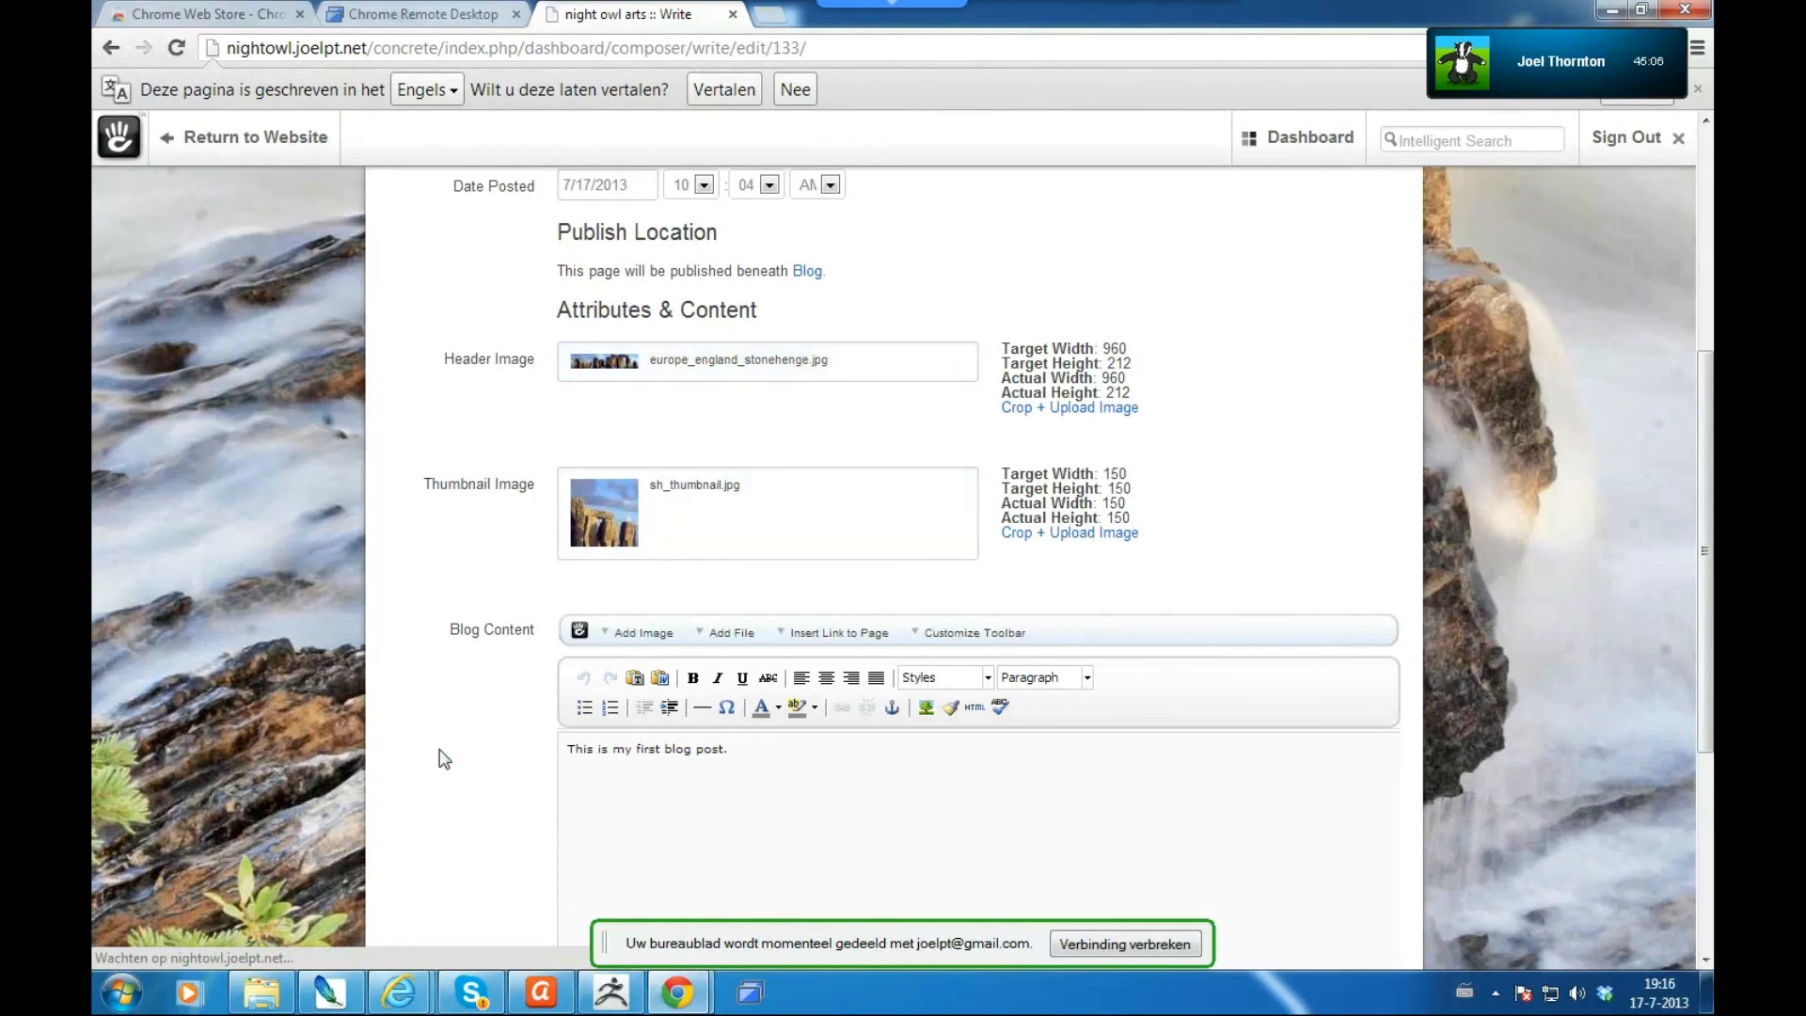
{"action": "scroll", "coordinate": [444, 759], "scroll_direction": "down", "scroll_amount": 3}
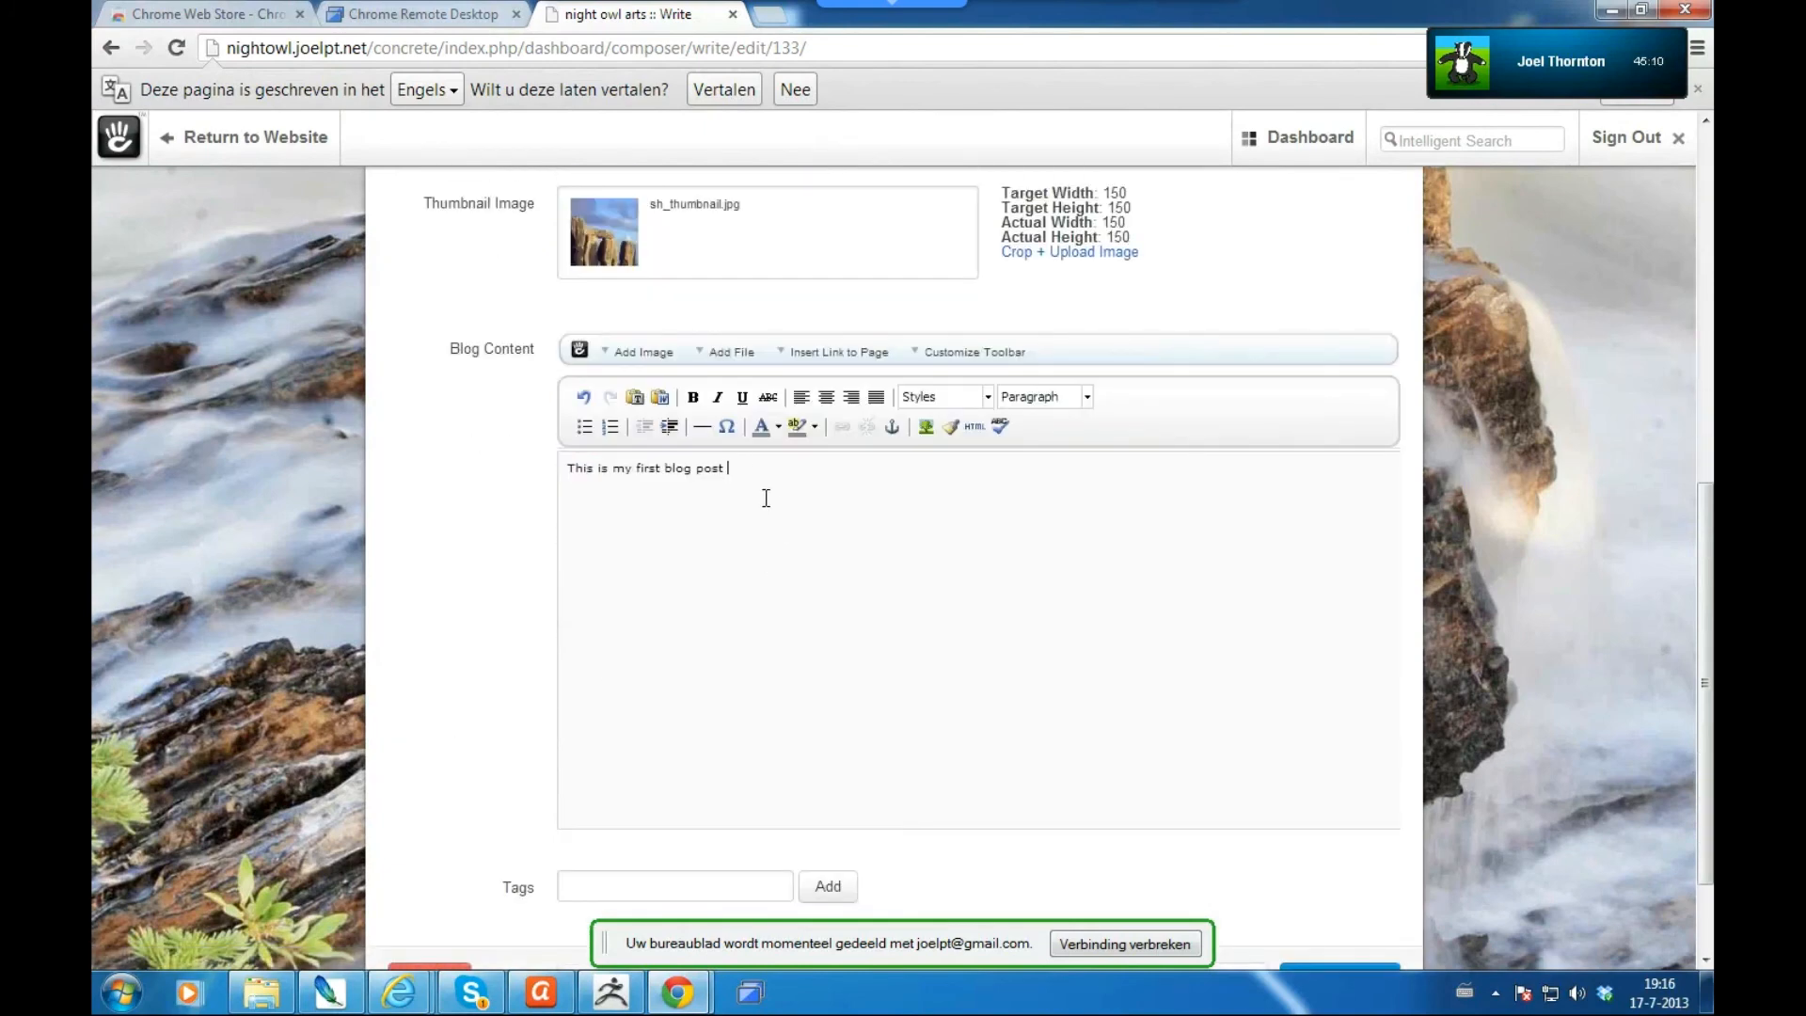
{"action": "type", "text": "so rad."}
{"action": "key", "text": "Return"}
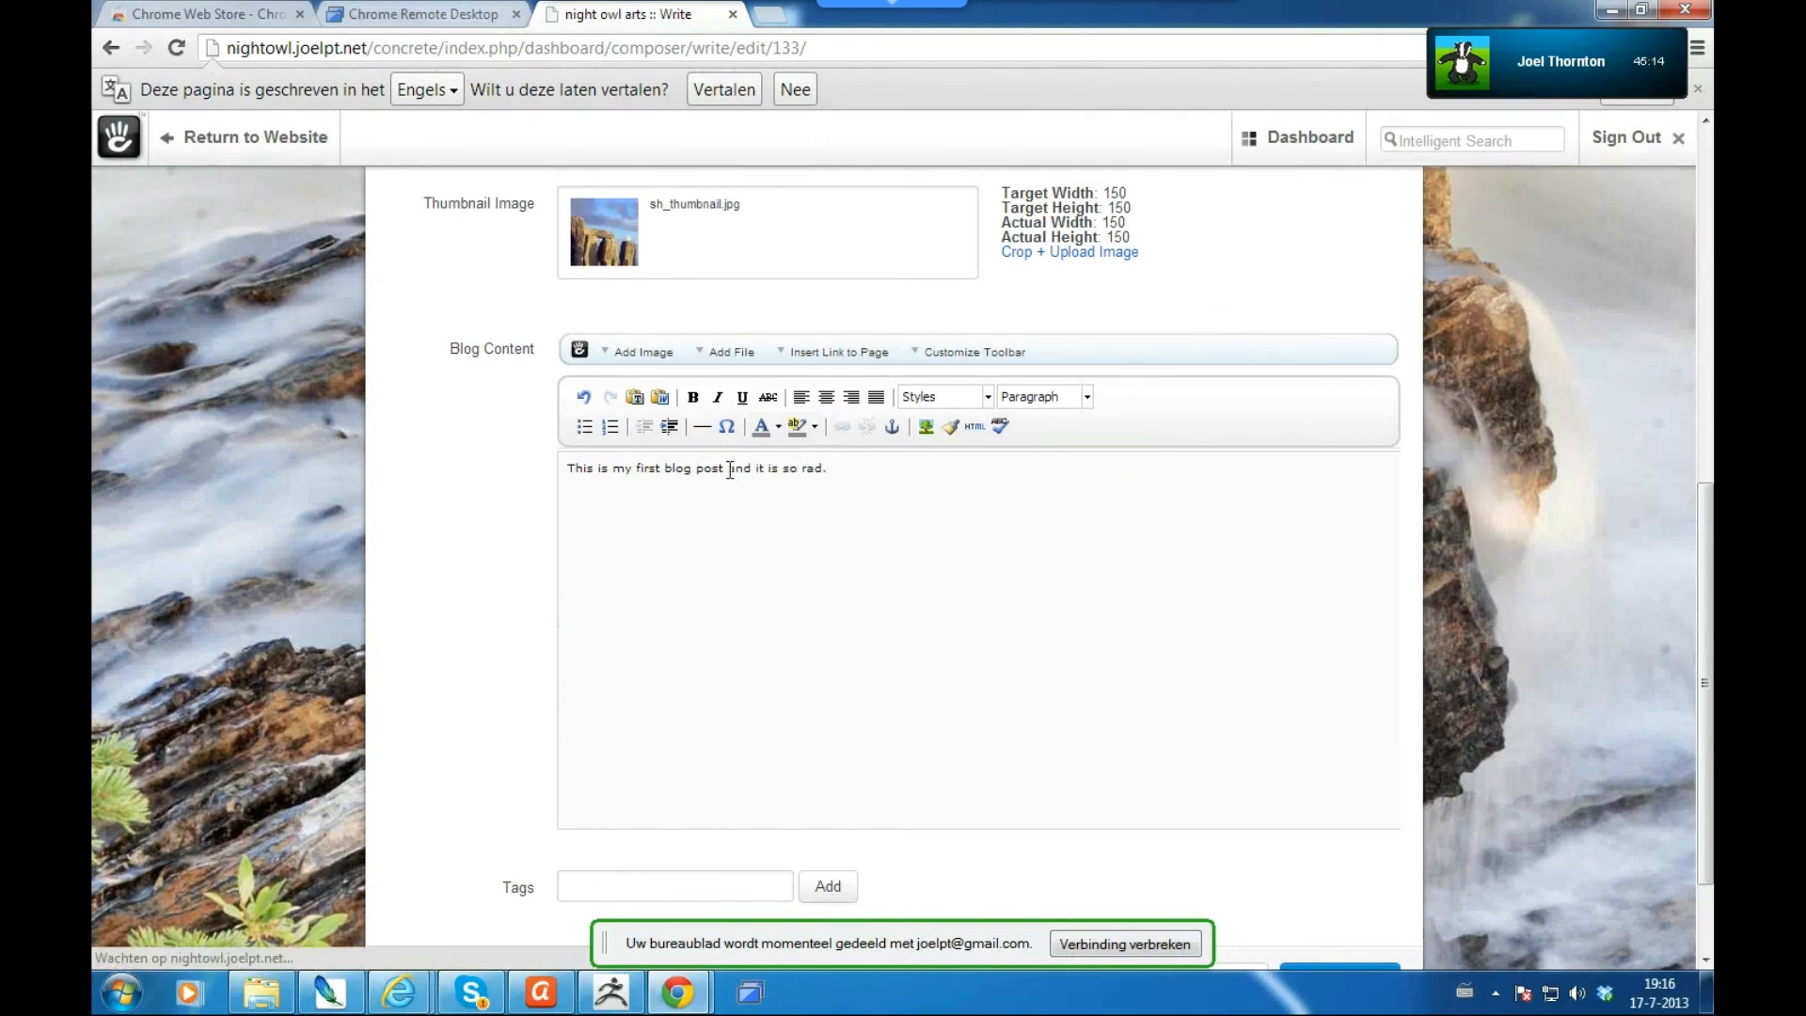
- Insert futuristic_station_site.jpg from page 3 of the File Manager into the blog content
{"action": "left_click", "coordinate": [617, 355]}
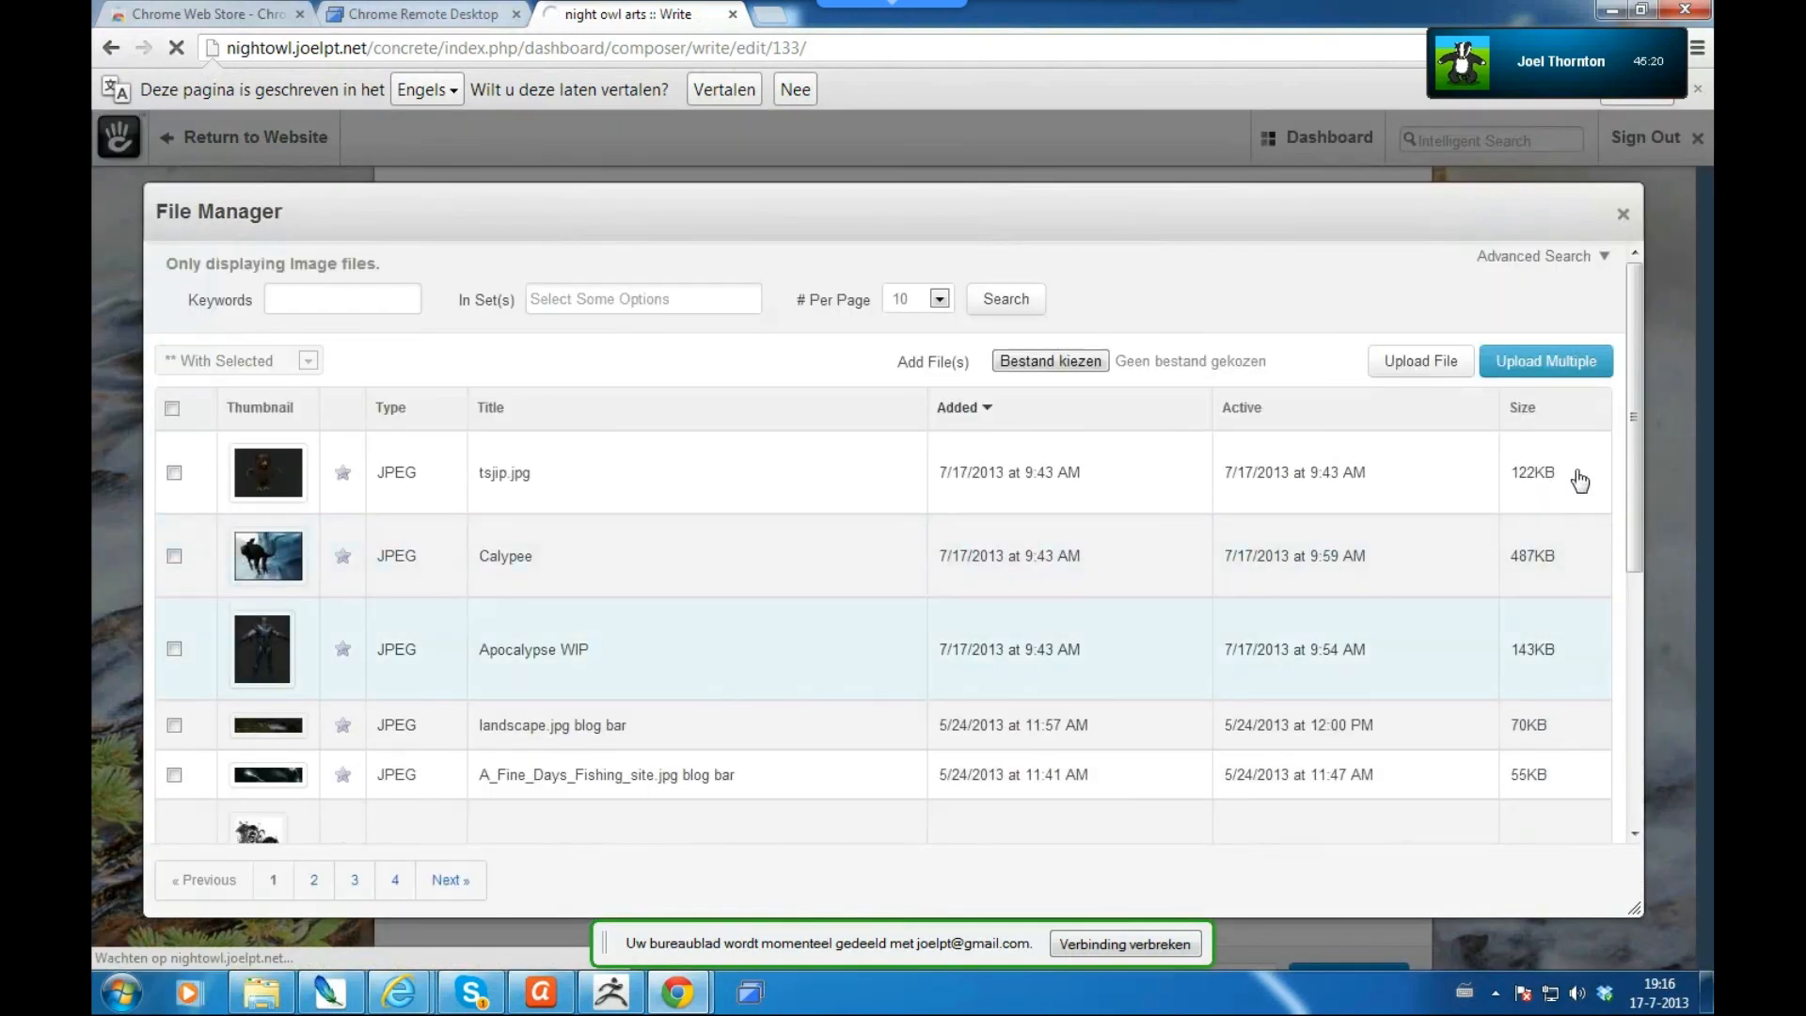
{"action": "left_click", "coordinate": [1632, 835]}
{"action": "scroll", "coordinate": [1632, 844], "scroll_direction": "down", "scroll_amount": 5}
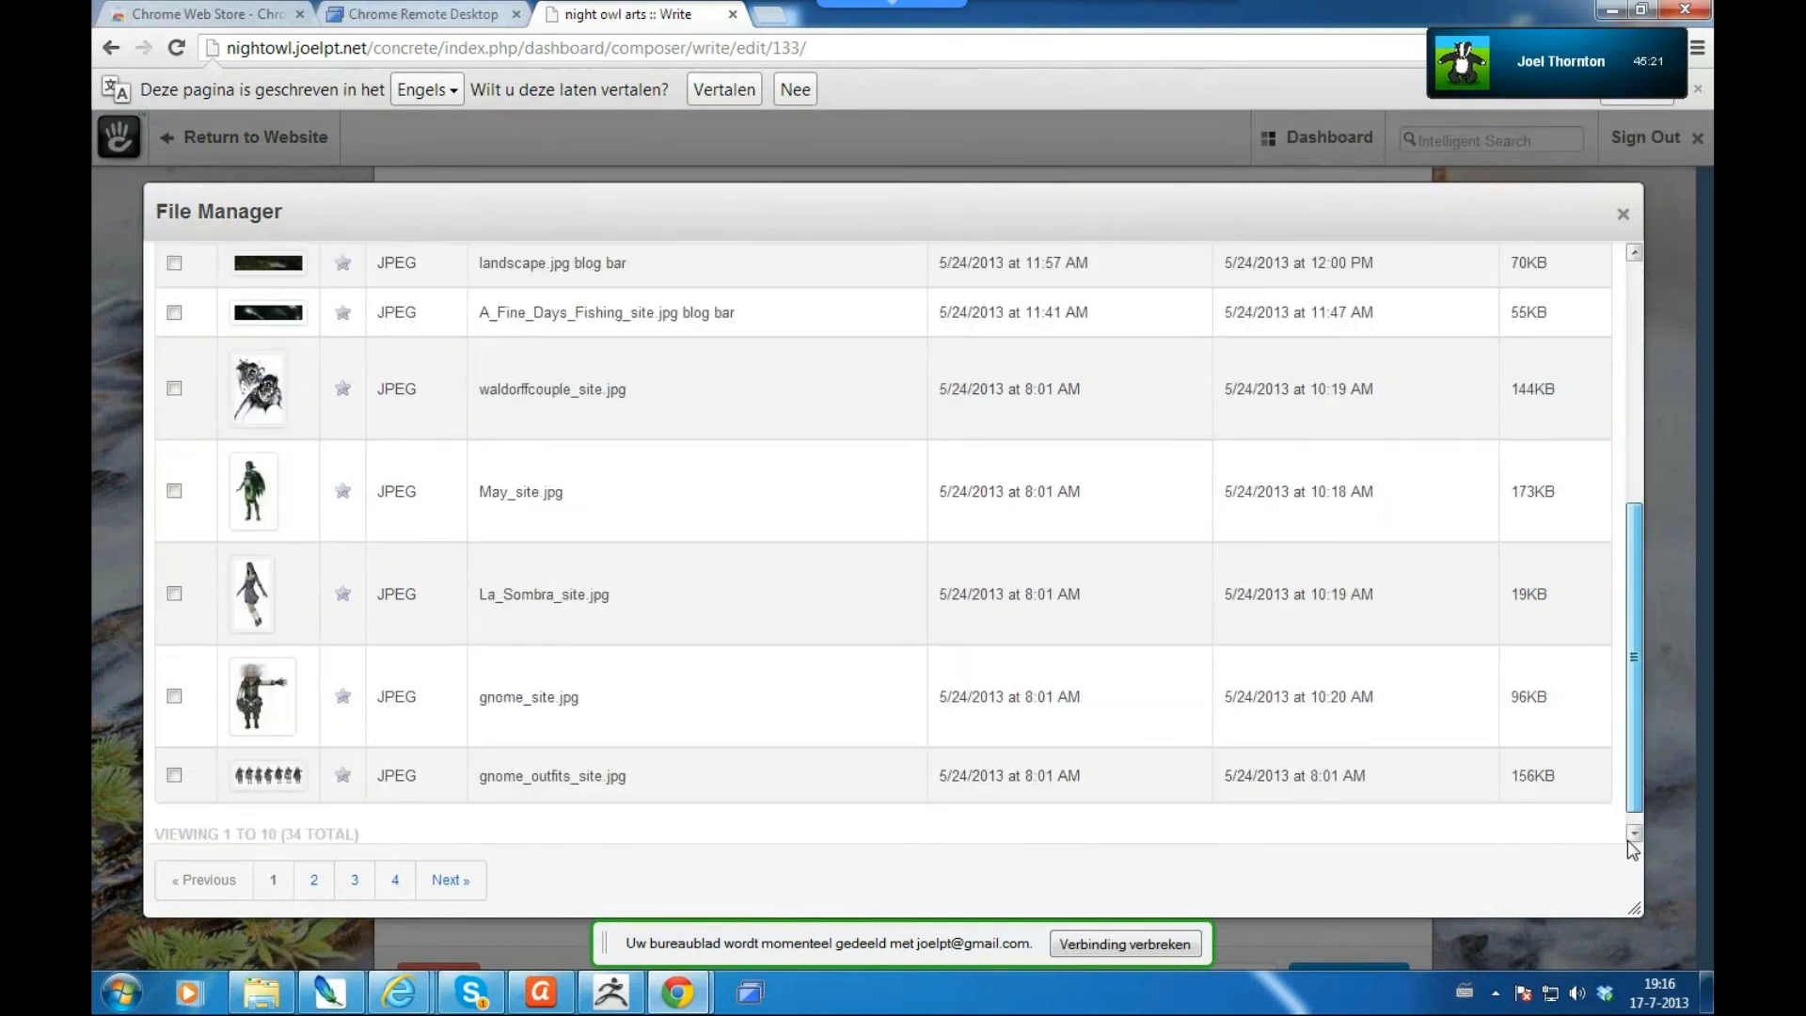
{"action": "left_click", "coordinate": [397, 884]}
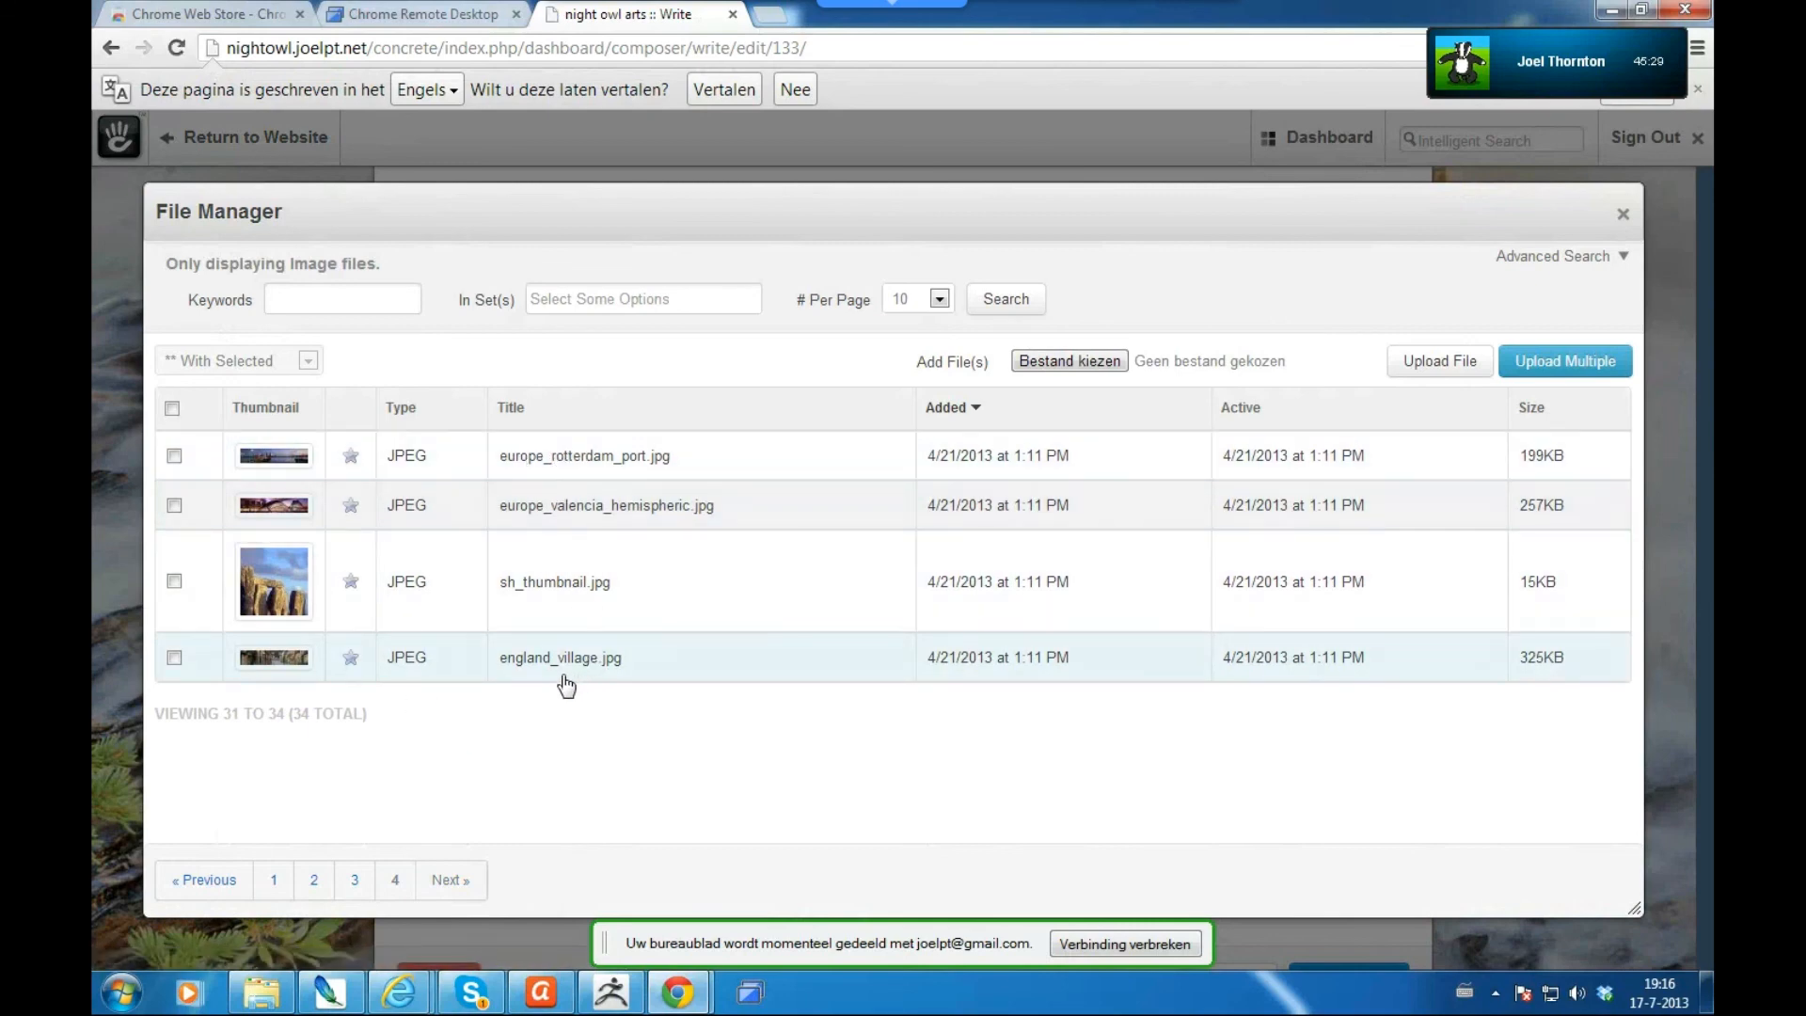
{"action": "left_click", "coordinate": [362, 892]}
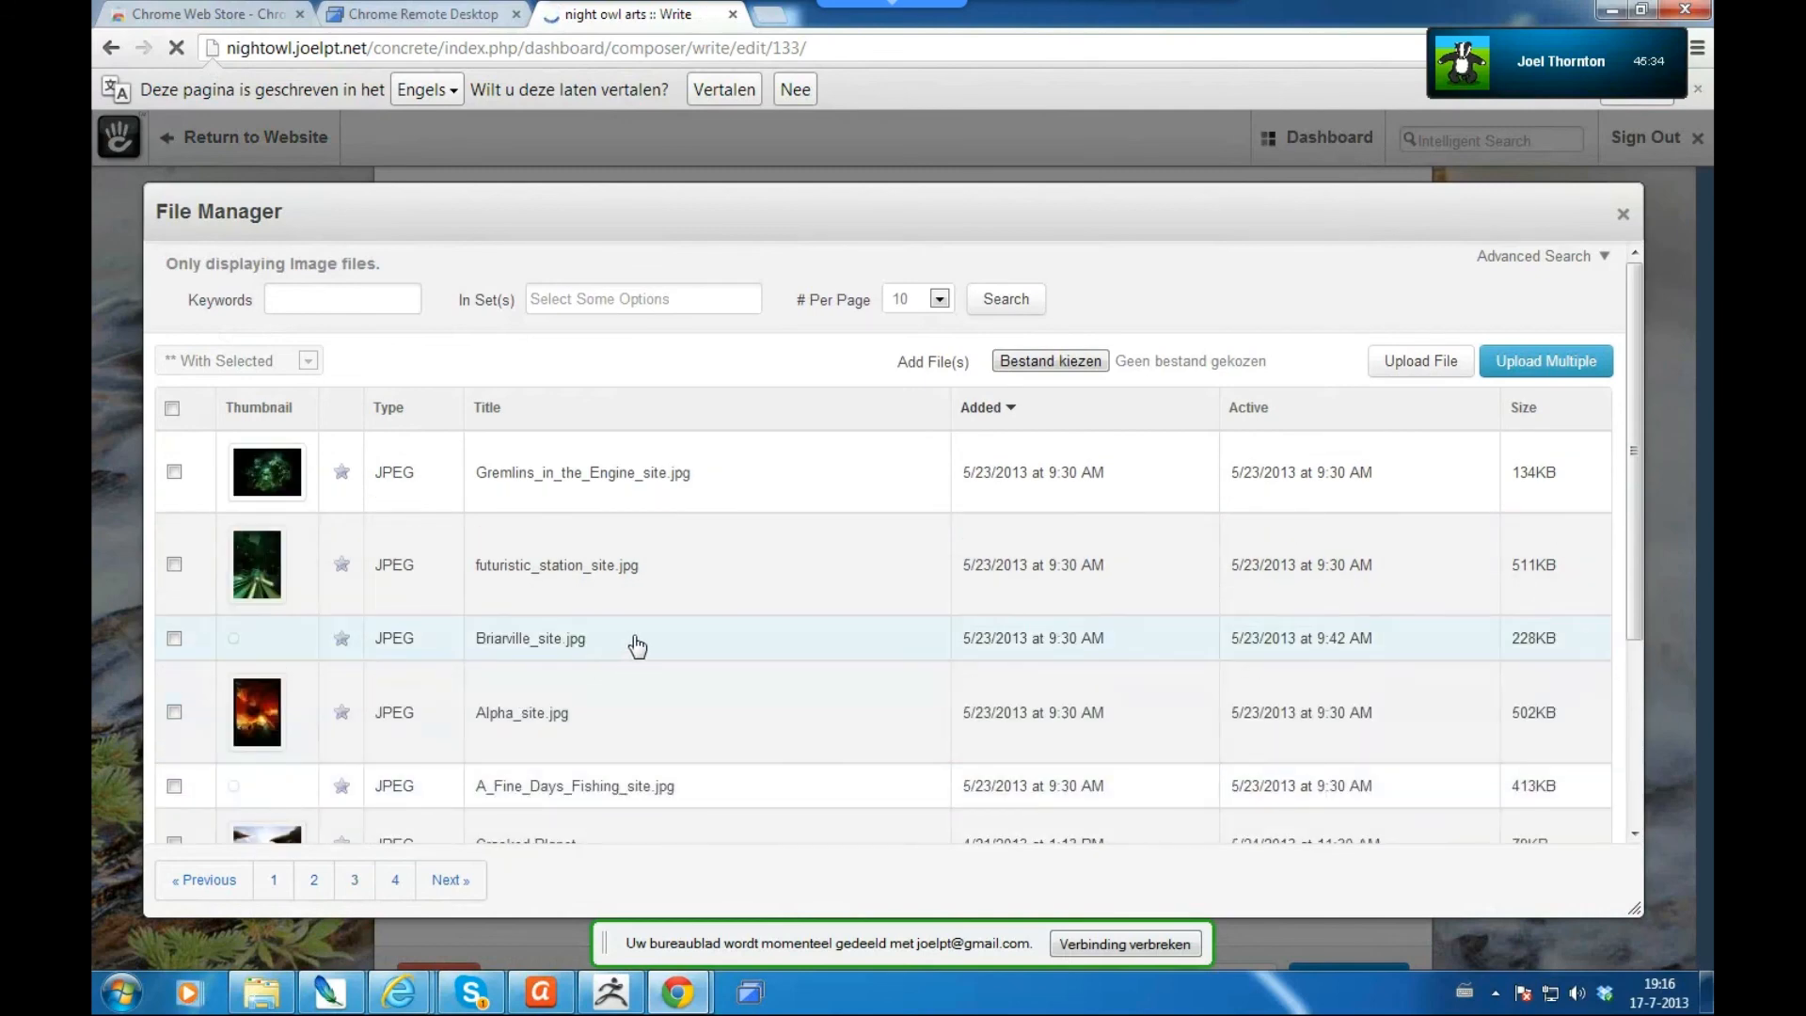
{"action": "left_click", "coordinate": [586, 574]}
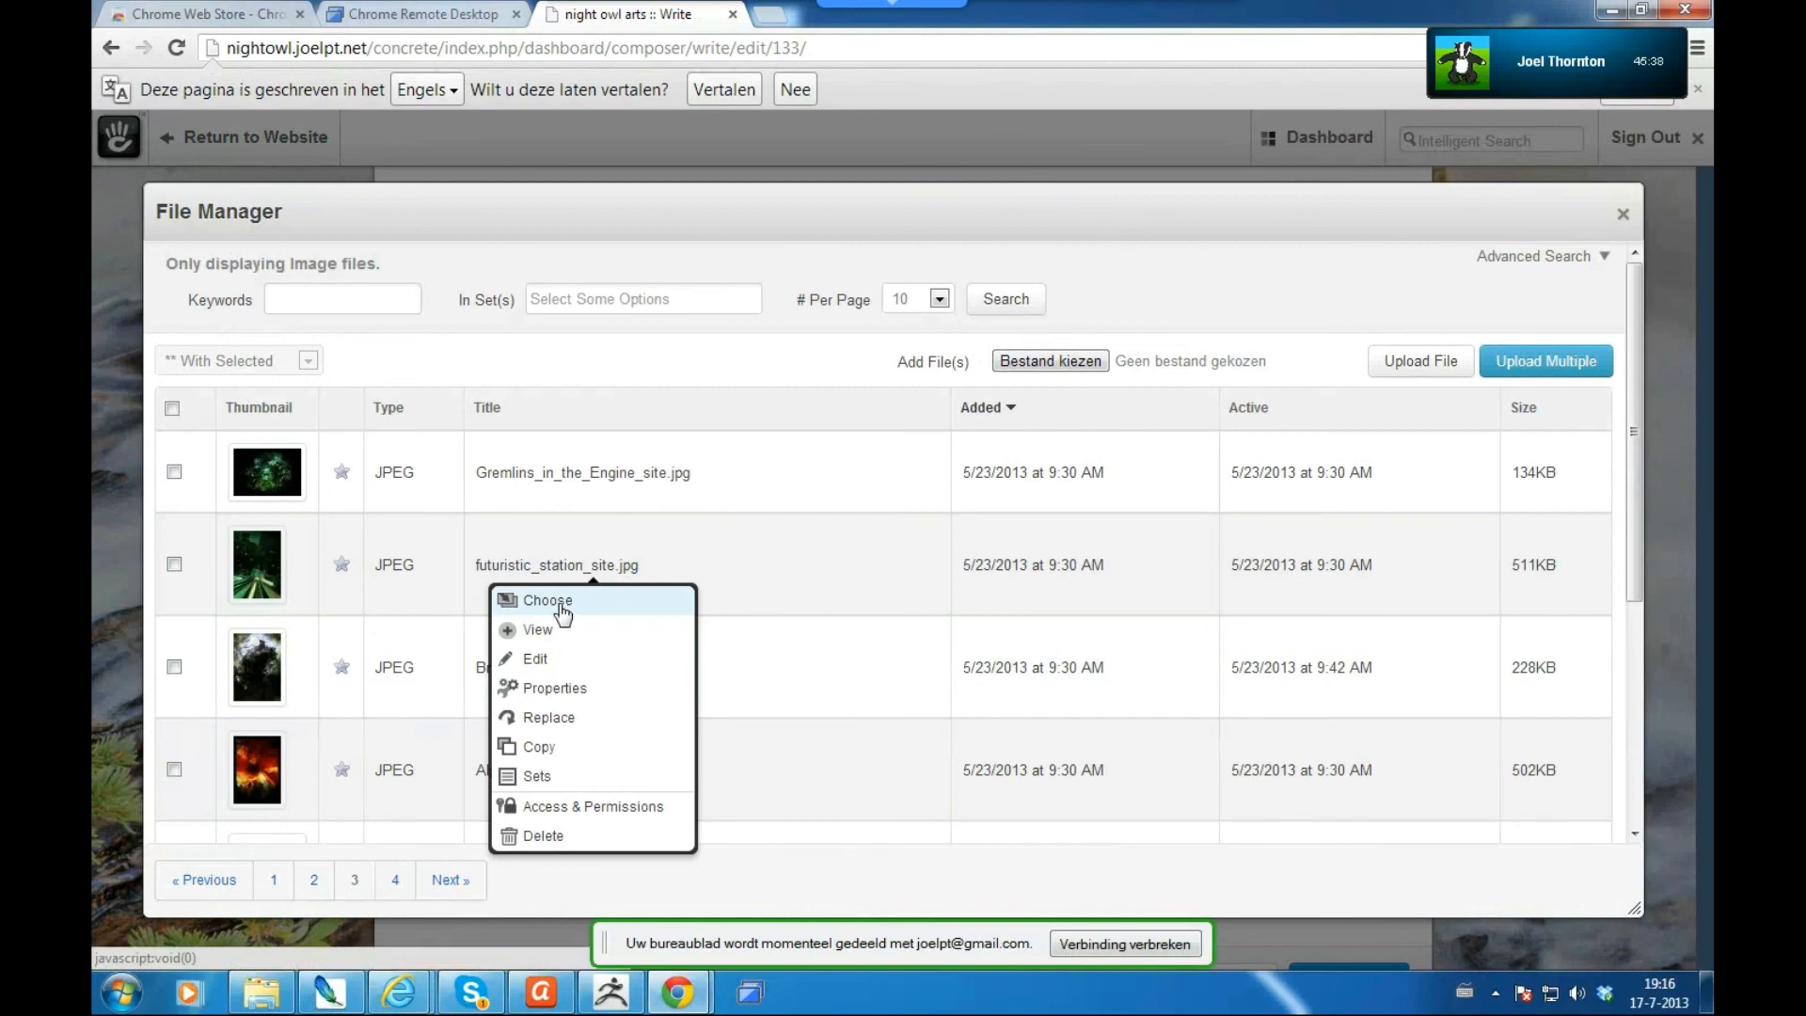
{"action": "left_click", "coordinate": [563, 612]}
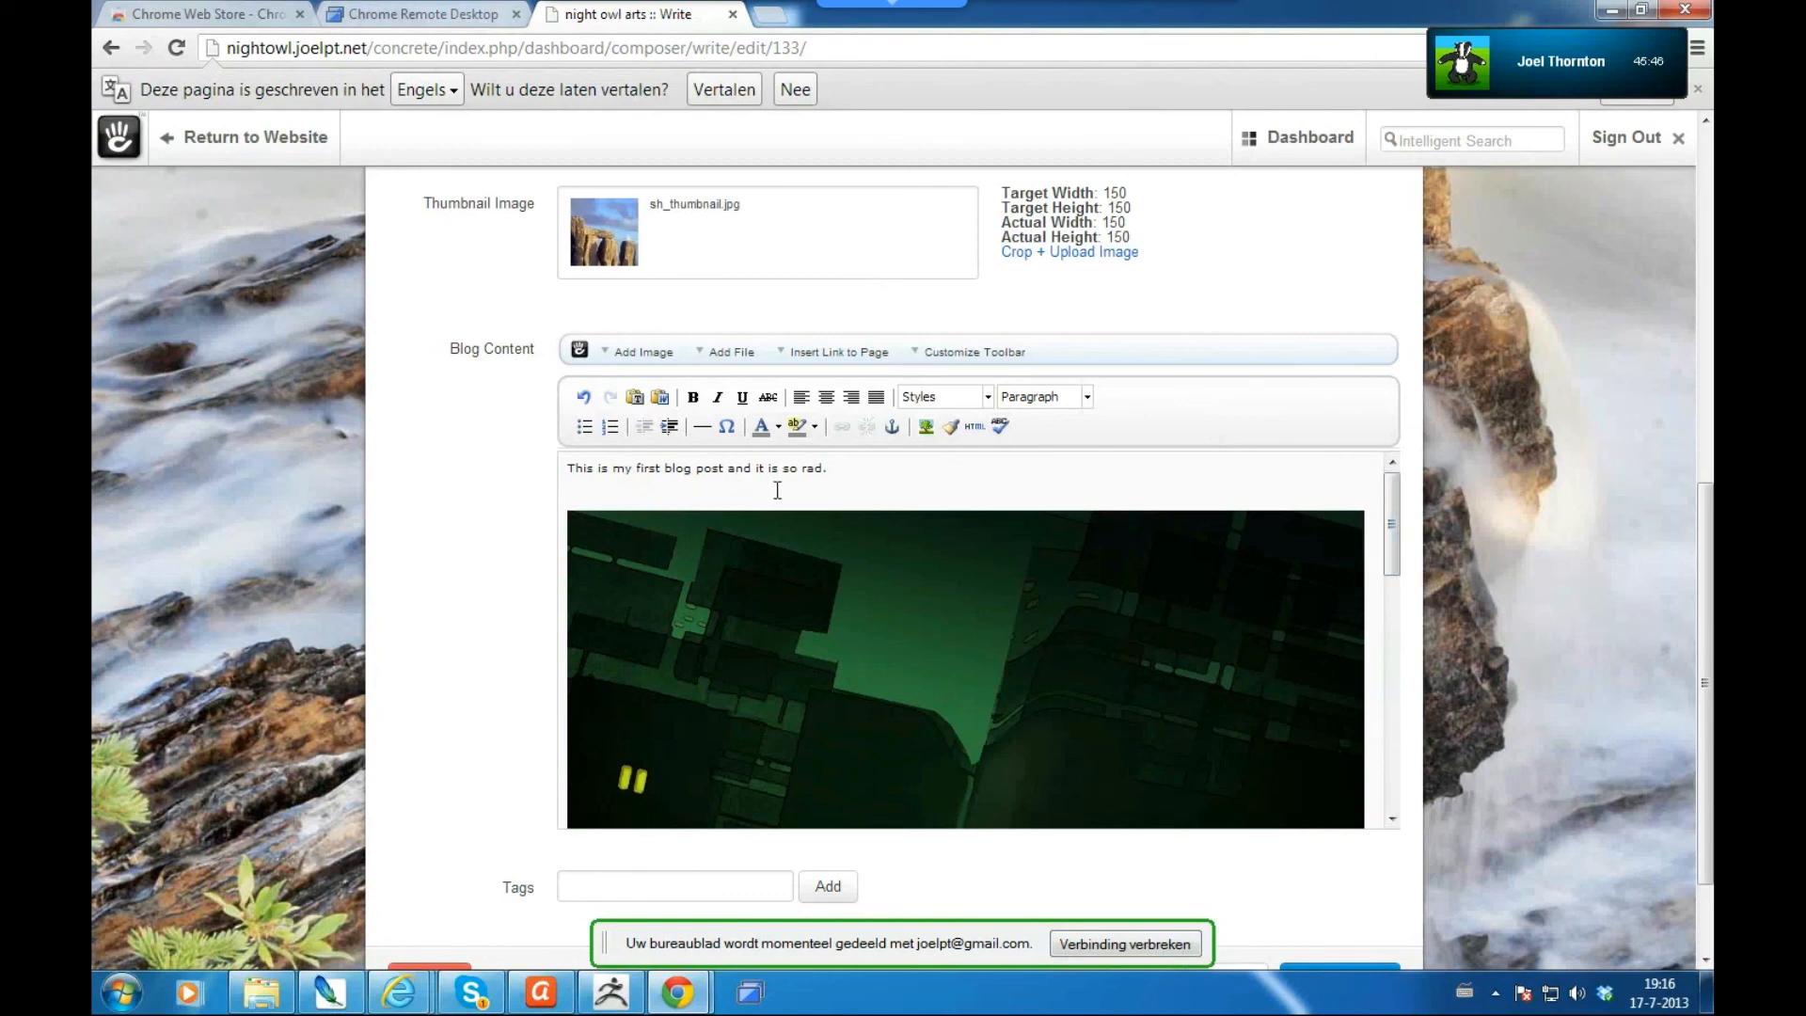
- Save 'Learning Concrete is really awesome' as a draft, then publish it
{"action": "scroll", "coordinate": [1416, 603], "scroll_direction": "down", "scroll_amount": 2}
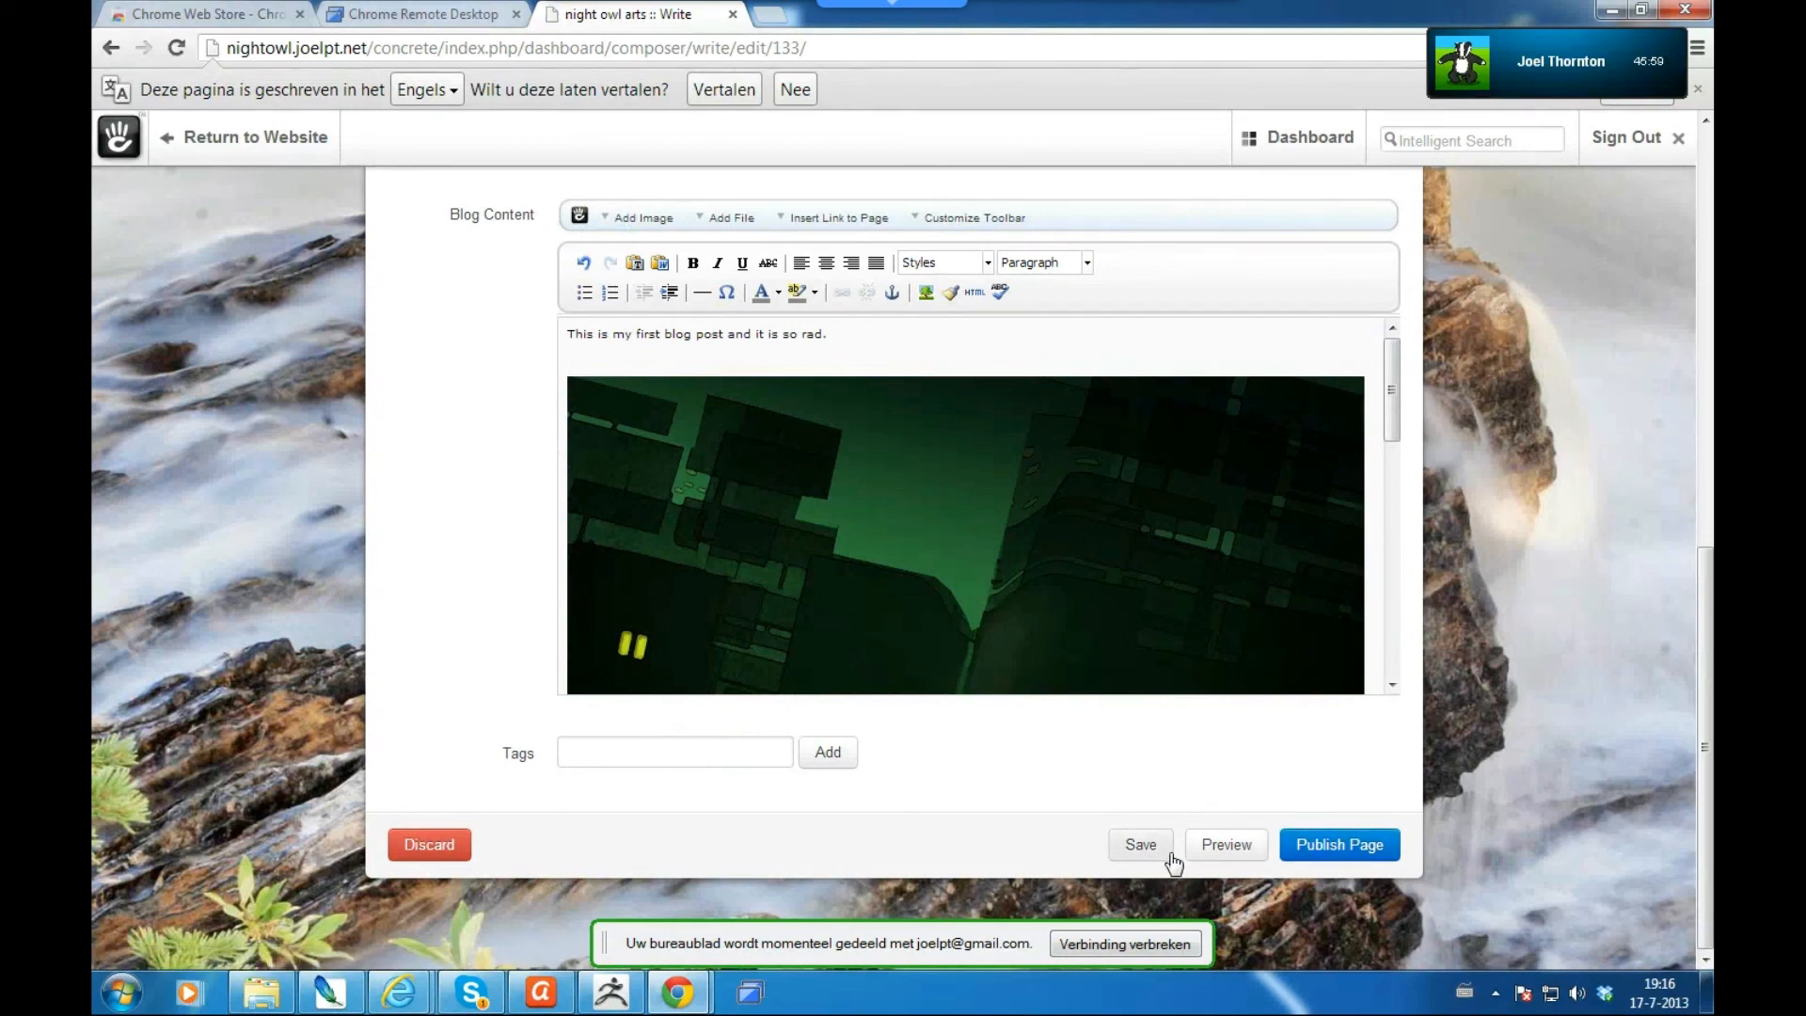
{"action": "left_click", "coordinate": [1336, 838]}
{"action": "mouse_move", "coordinate": [1307, 148]}
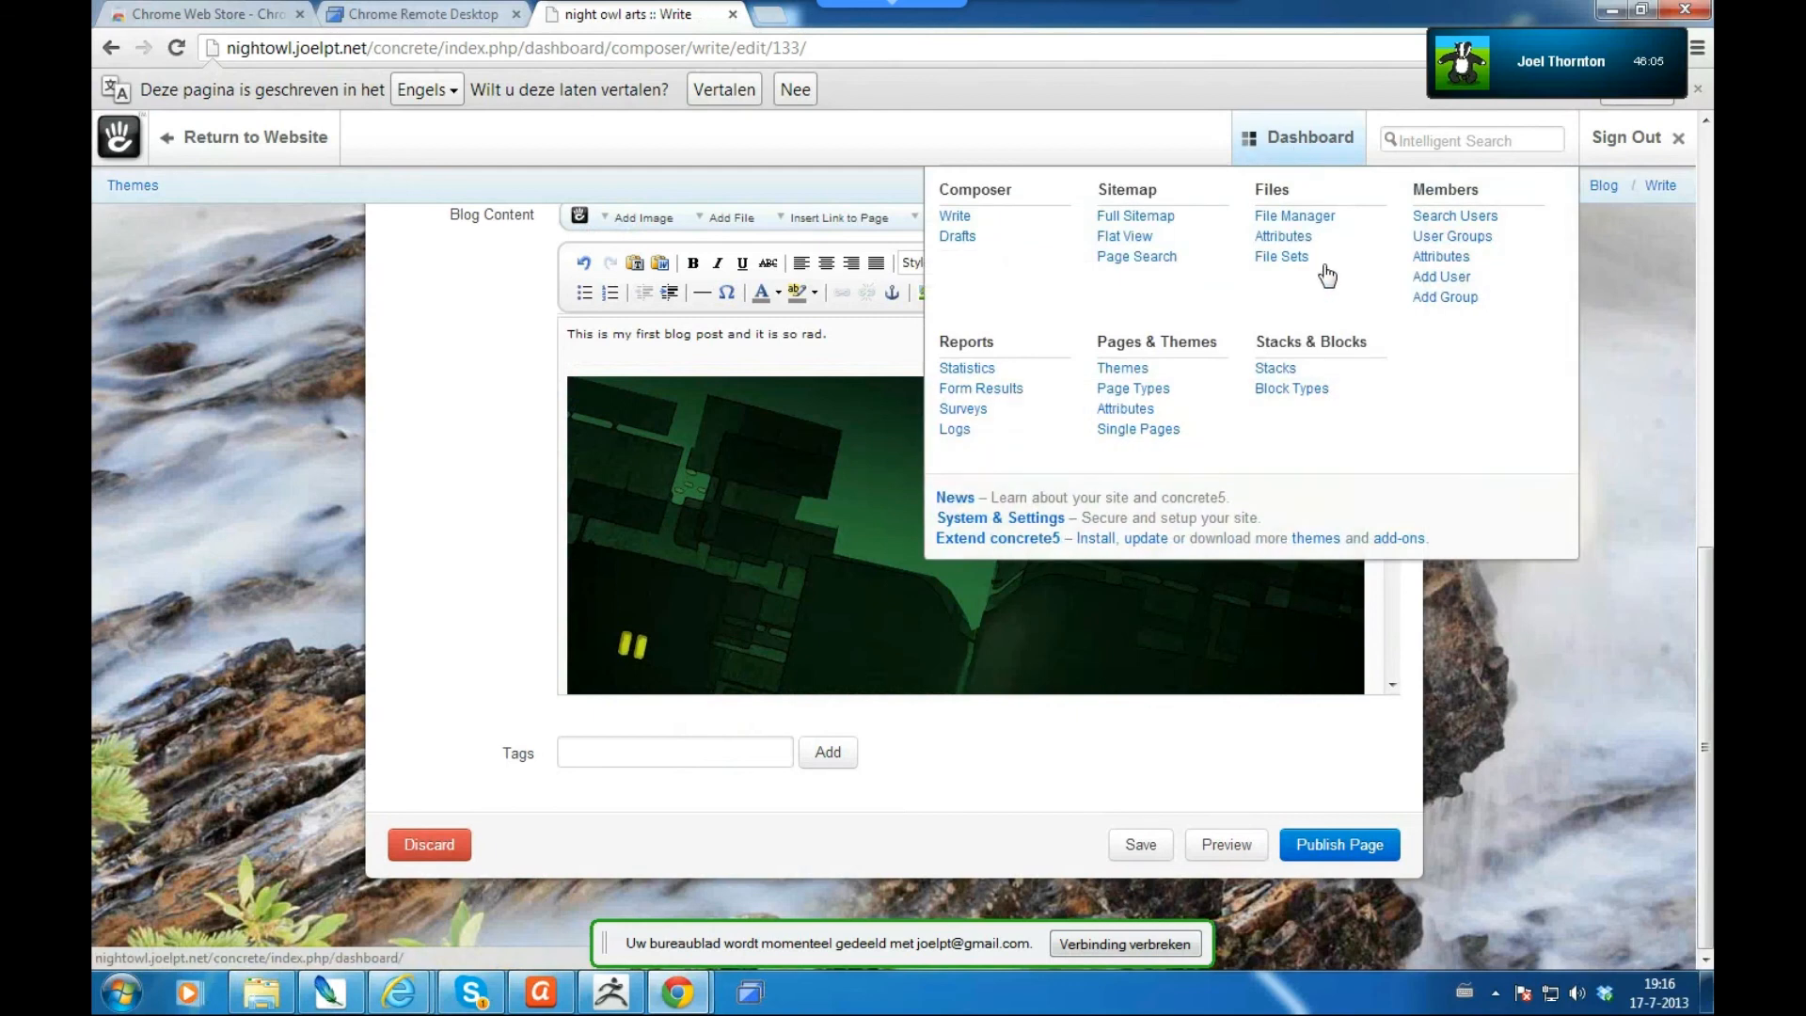
{"action": "left_click", "coordinate": [959, 239]}
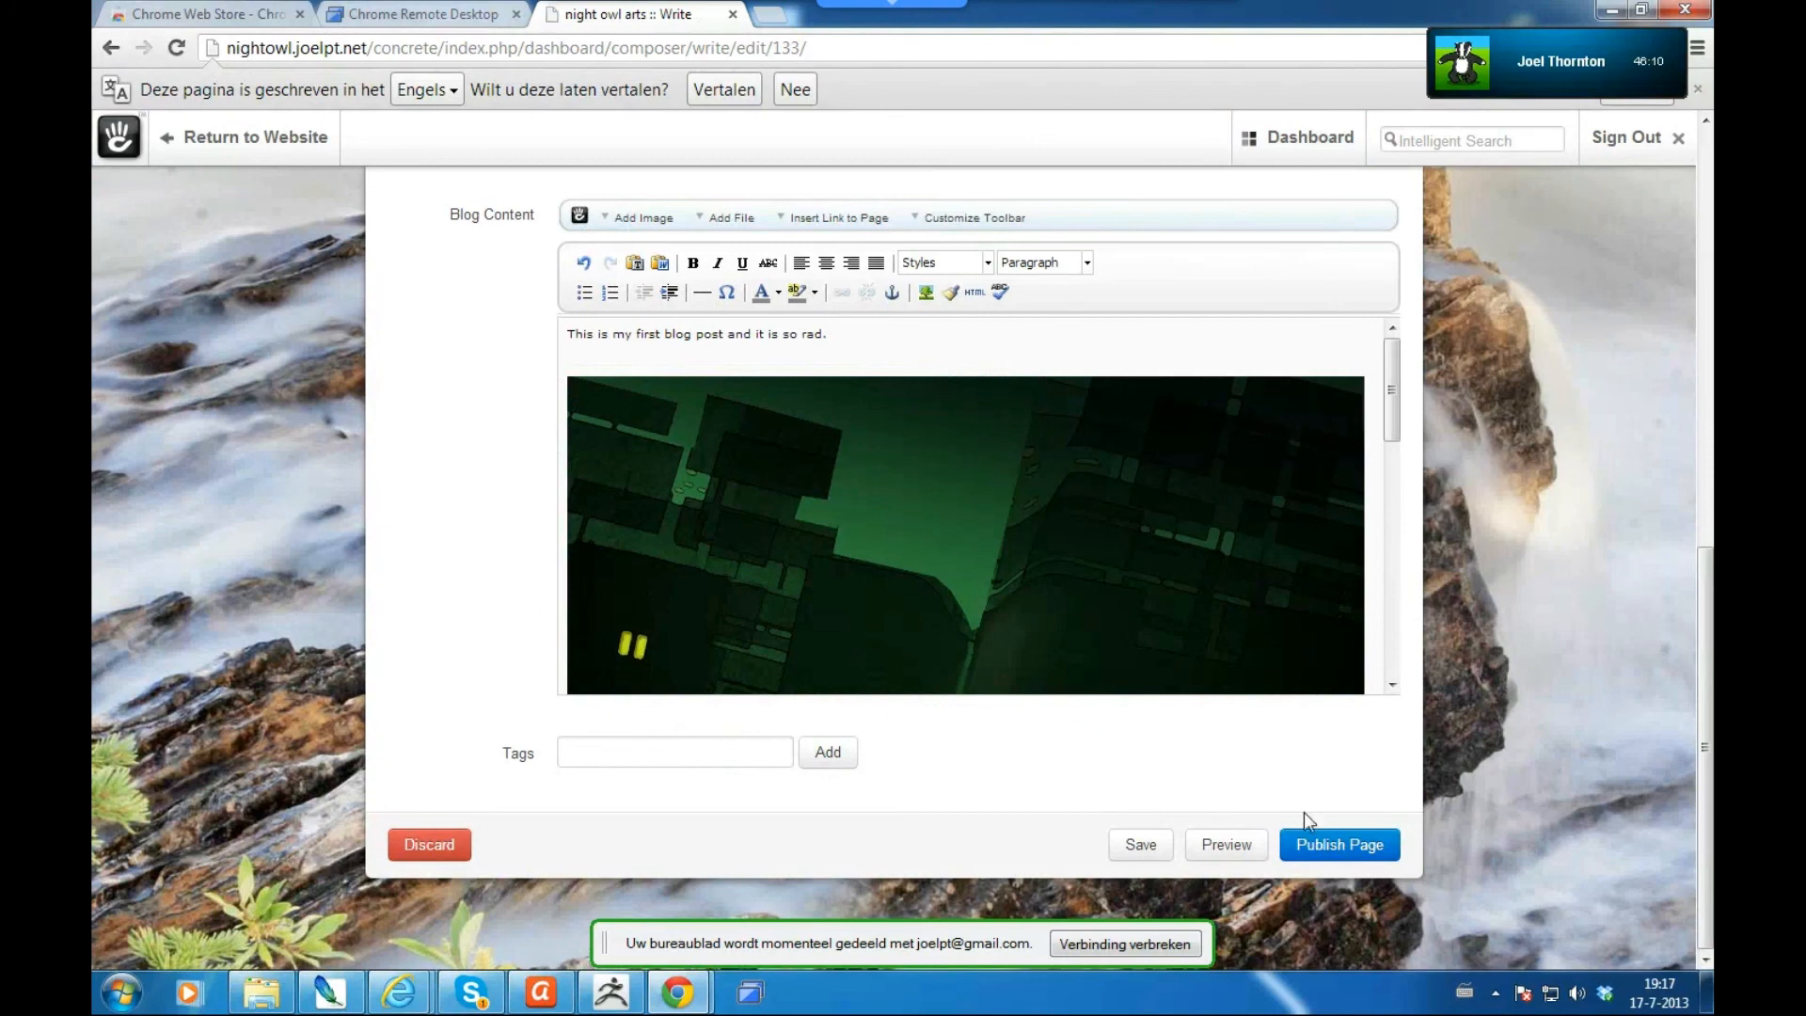
{"action": "left_click", "coordinate": [1337, 846]}
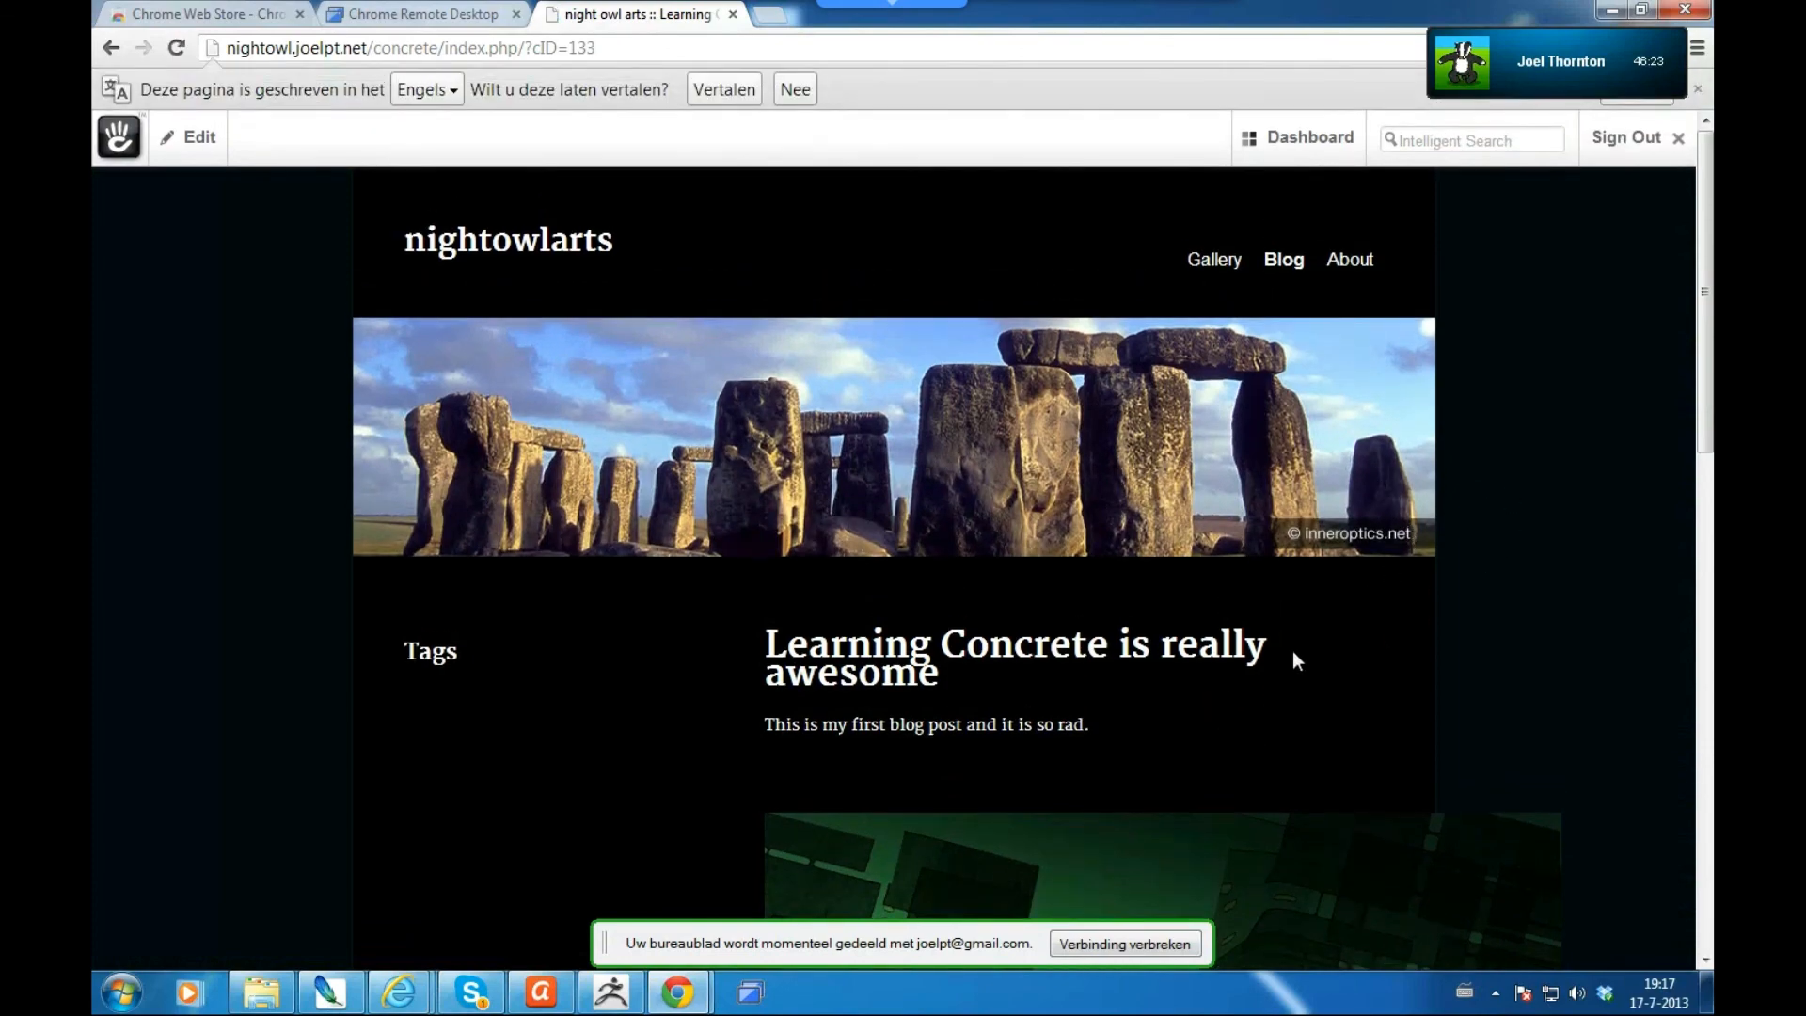
{"action": "scroll", "coordinate": [1294, 654], "scroll_direction": "down", "scroll_amount": 3}
{"action": "scroll", "coordinate": [1293, 651], "scroll_direction": "down", "scroll_amount": 2}
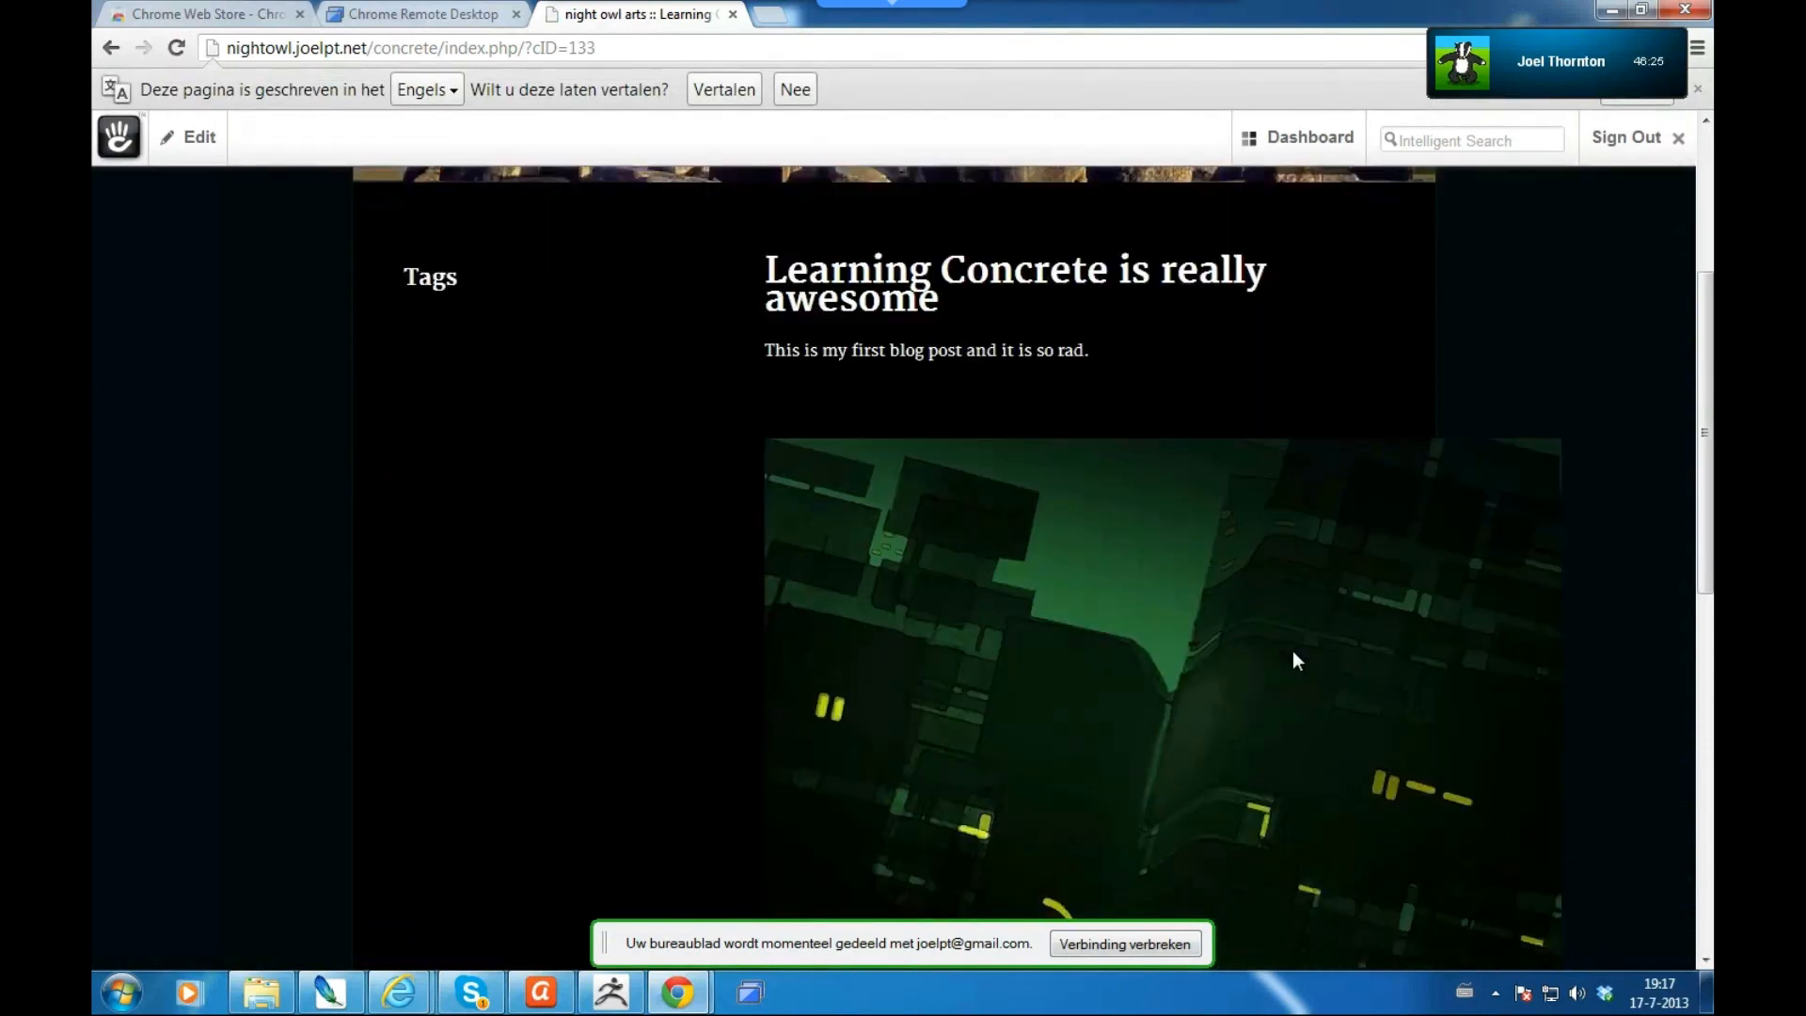
{"action": "scroll", "coordinate": [1036, 520], "scroll_direction": "up", "scroll_amount": 1}
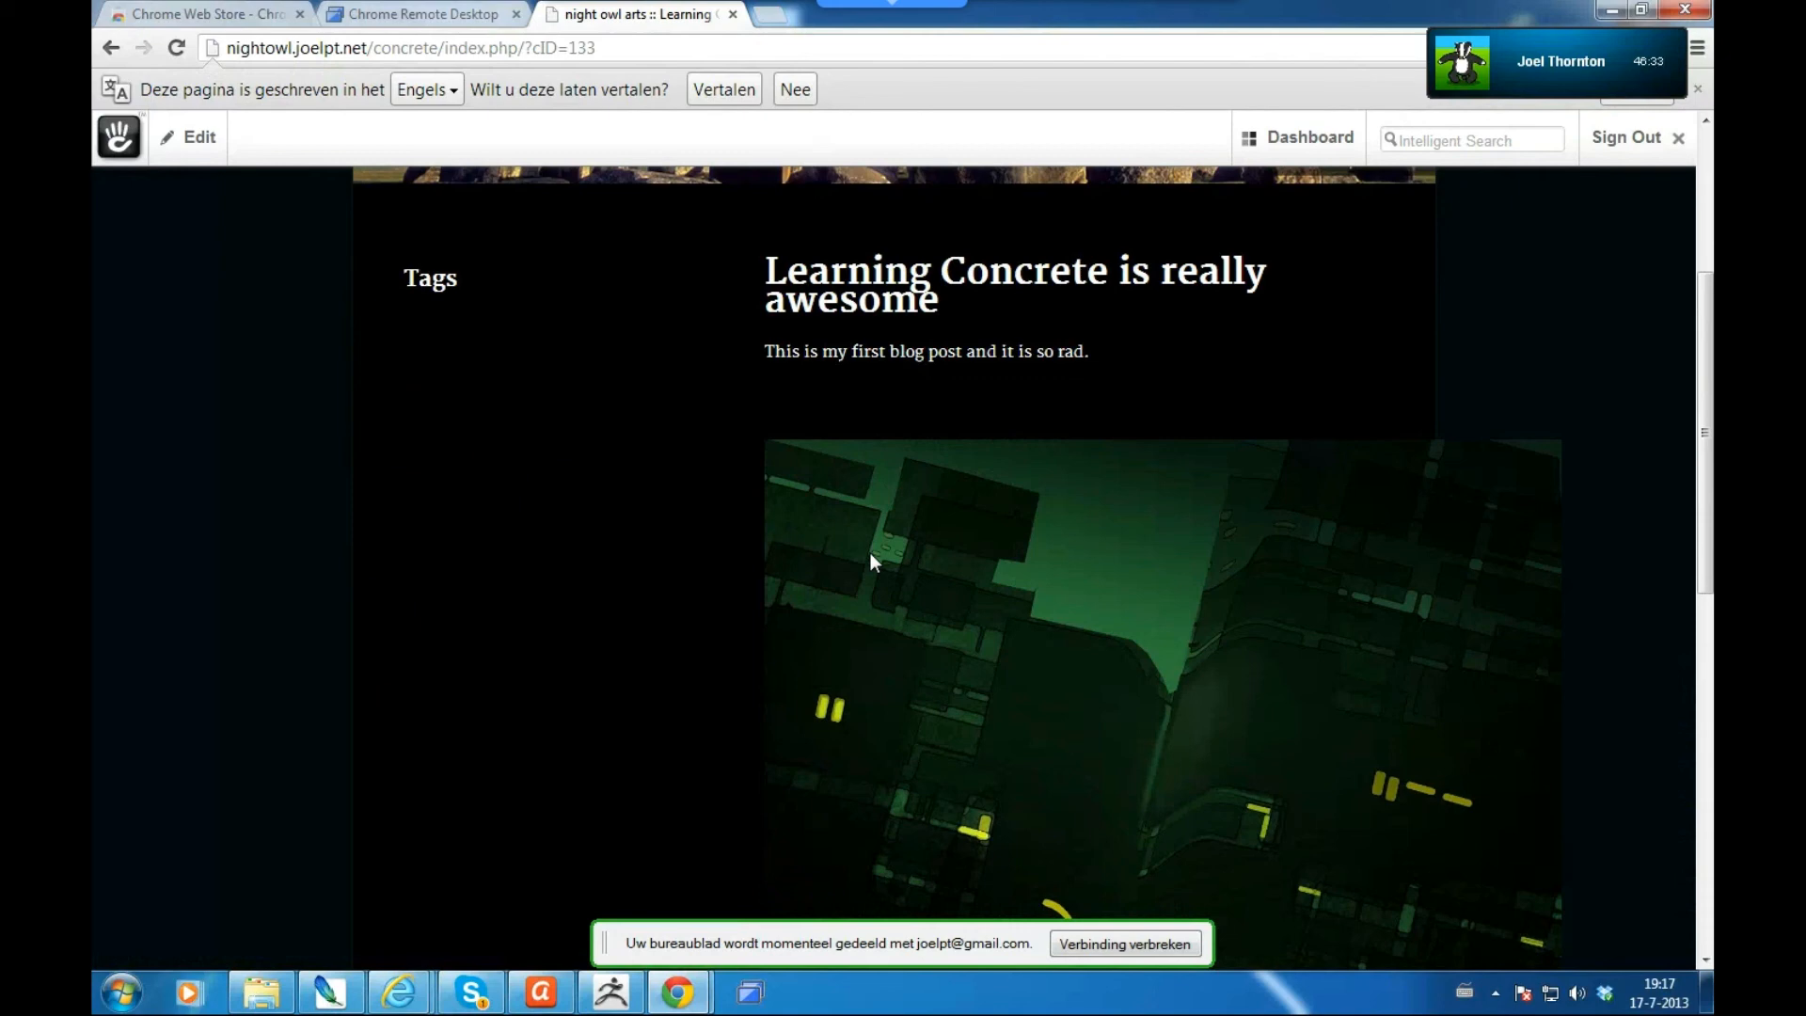
{"action": "scroll", "coordinate": [1637, 530], "scroll_direction": "down", "scroll_amount": 3}
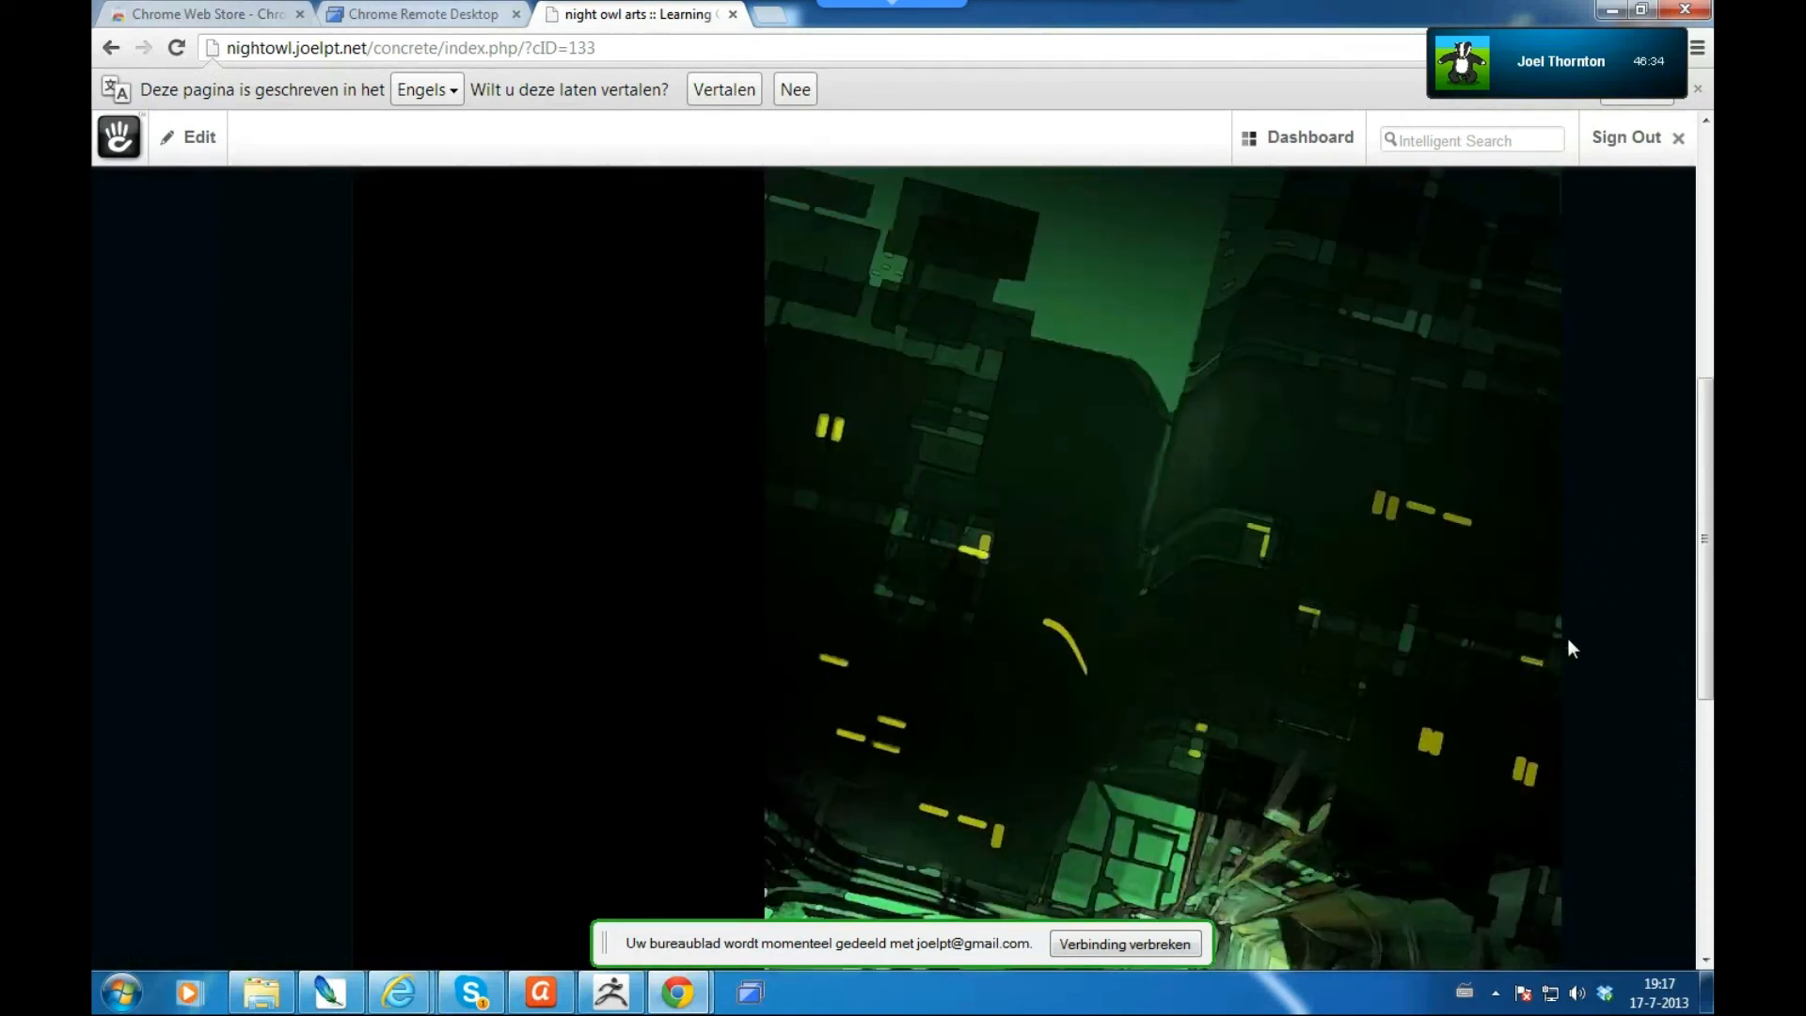
{"action": "scroll", "coordinate": [1568, 639], "scroll_direction": "down", "scroll_amount": 2}
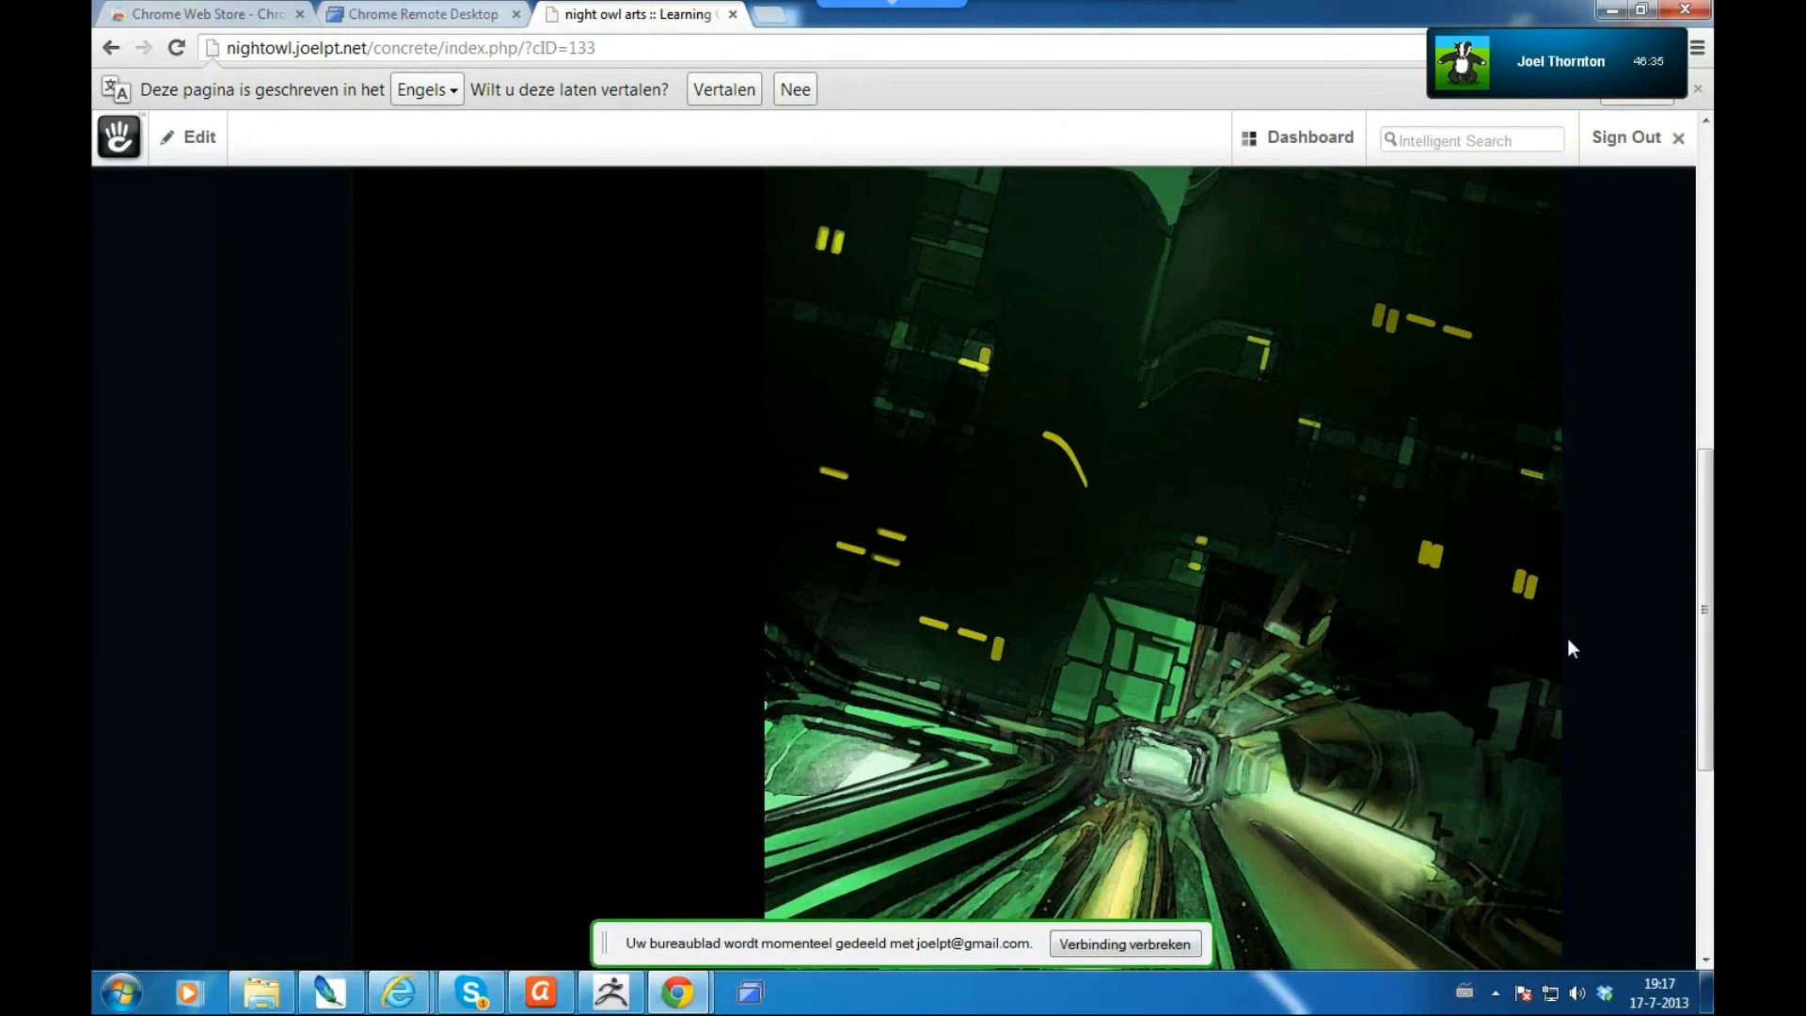
{"action": "scroll", "coordinate": [1568, 640], "scroll_direction": "down", "scroll_amount": 5}
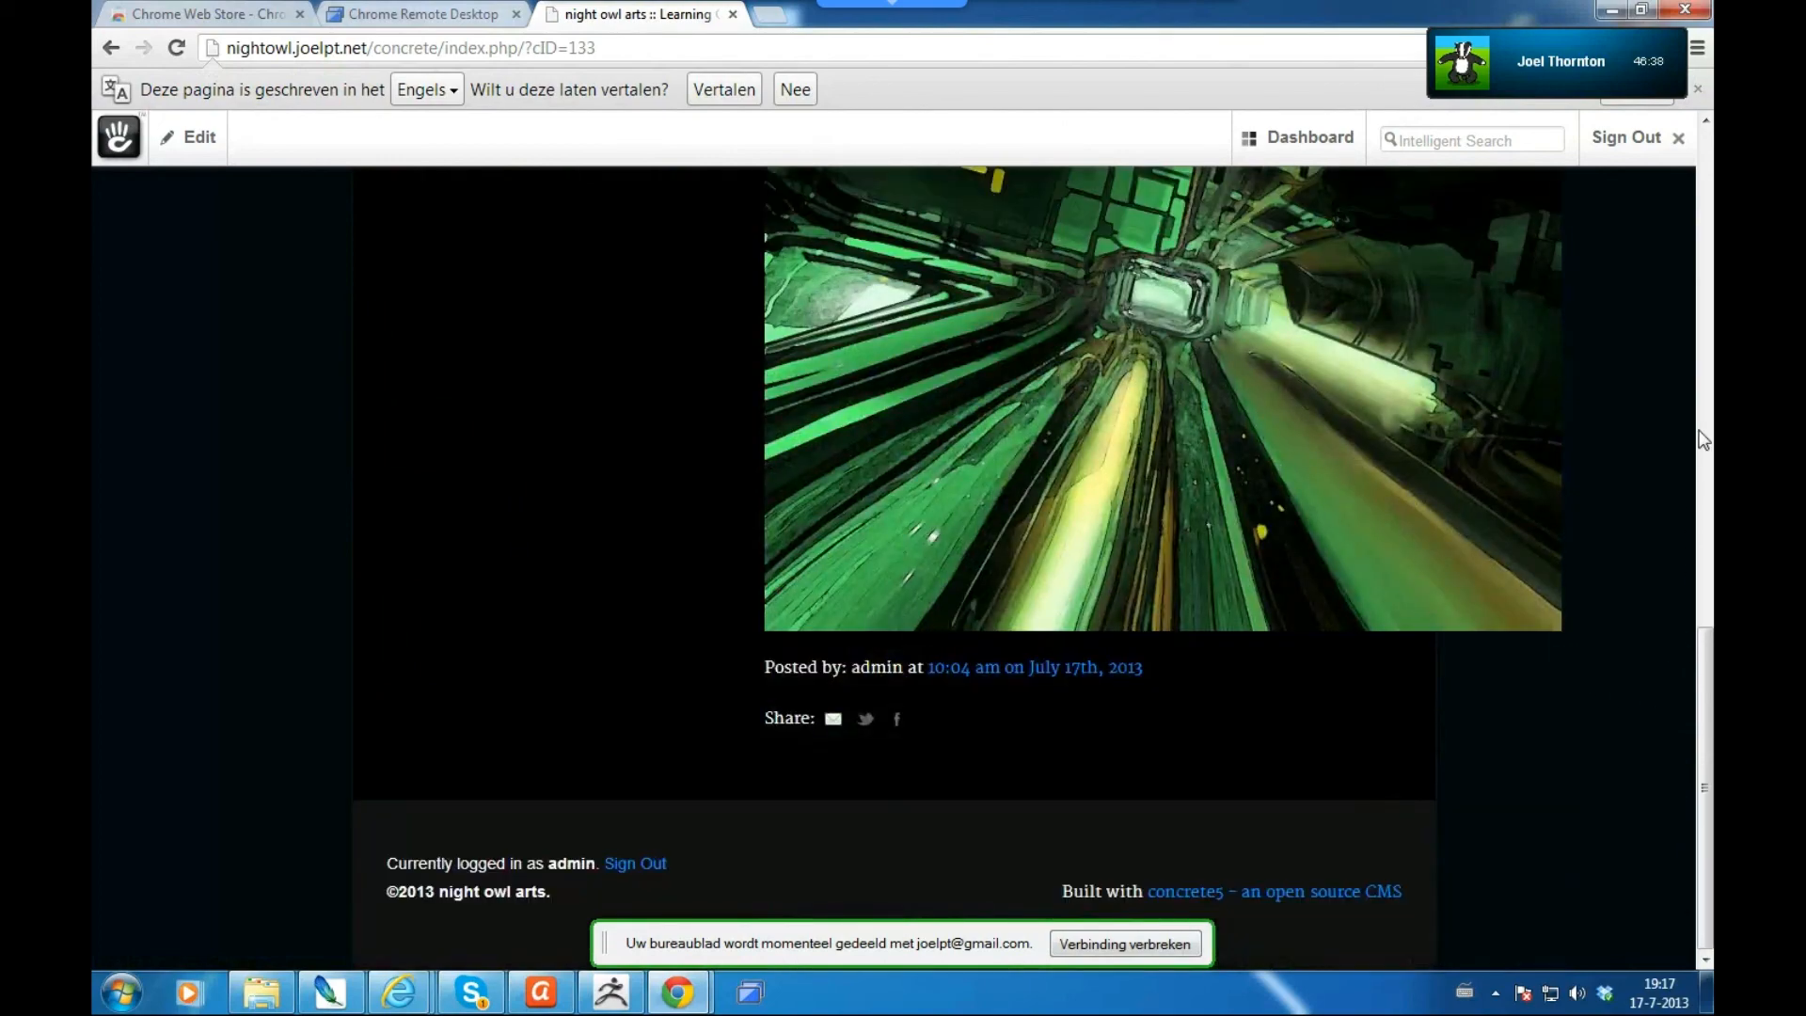
{"action": "mouse_move", "coordinate": [1707, 166]}
{"action": "left_click", "coordinate": [1709, 193]}
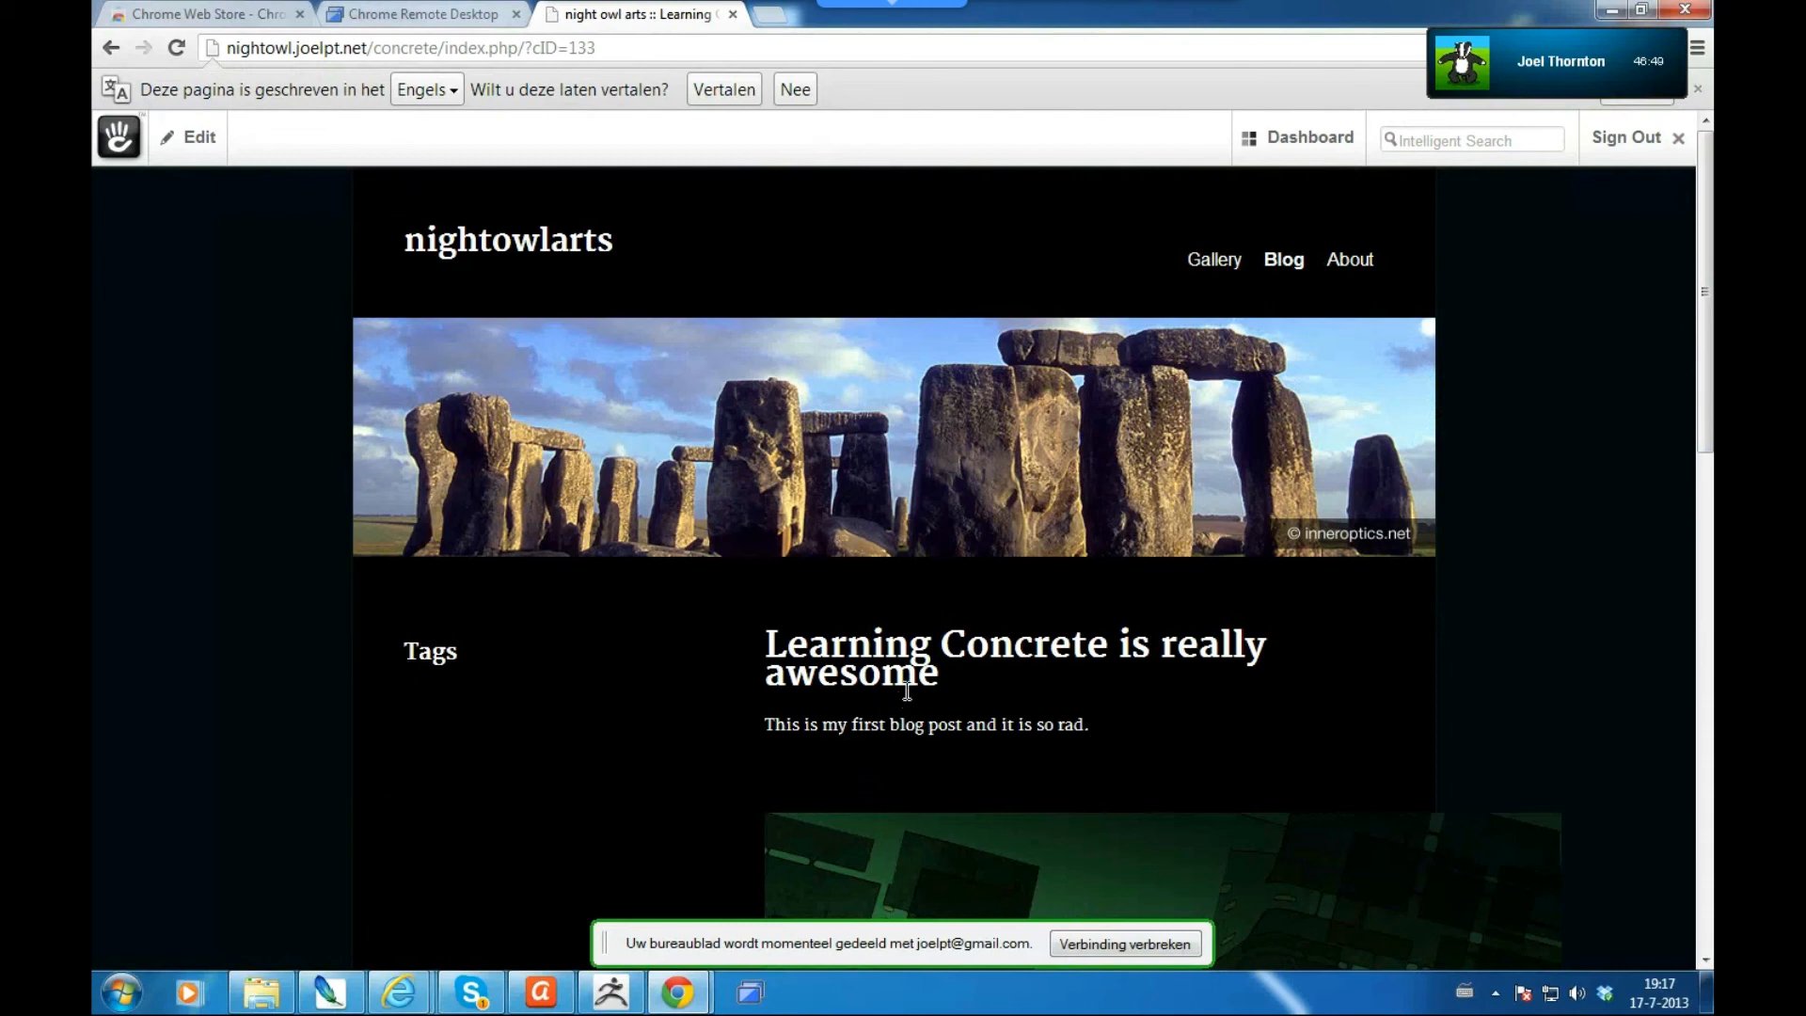
- View the Blog listing showing the new Jul 17, 2013 post beside Hello World
{"action": "left_click", "coordinate": [1285, 264]}
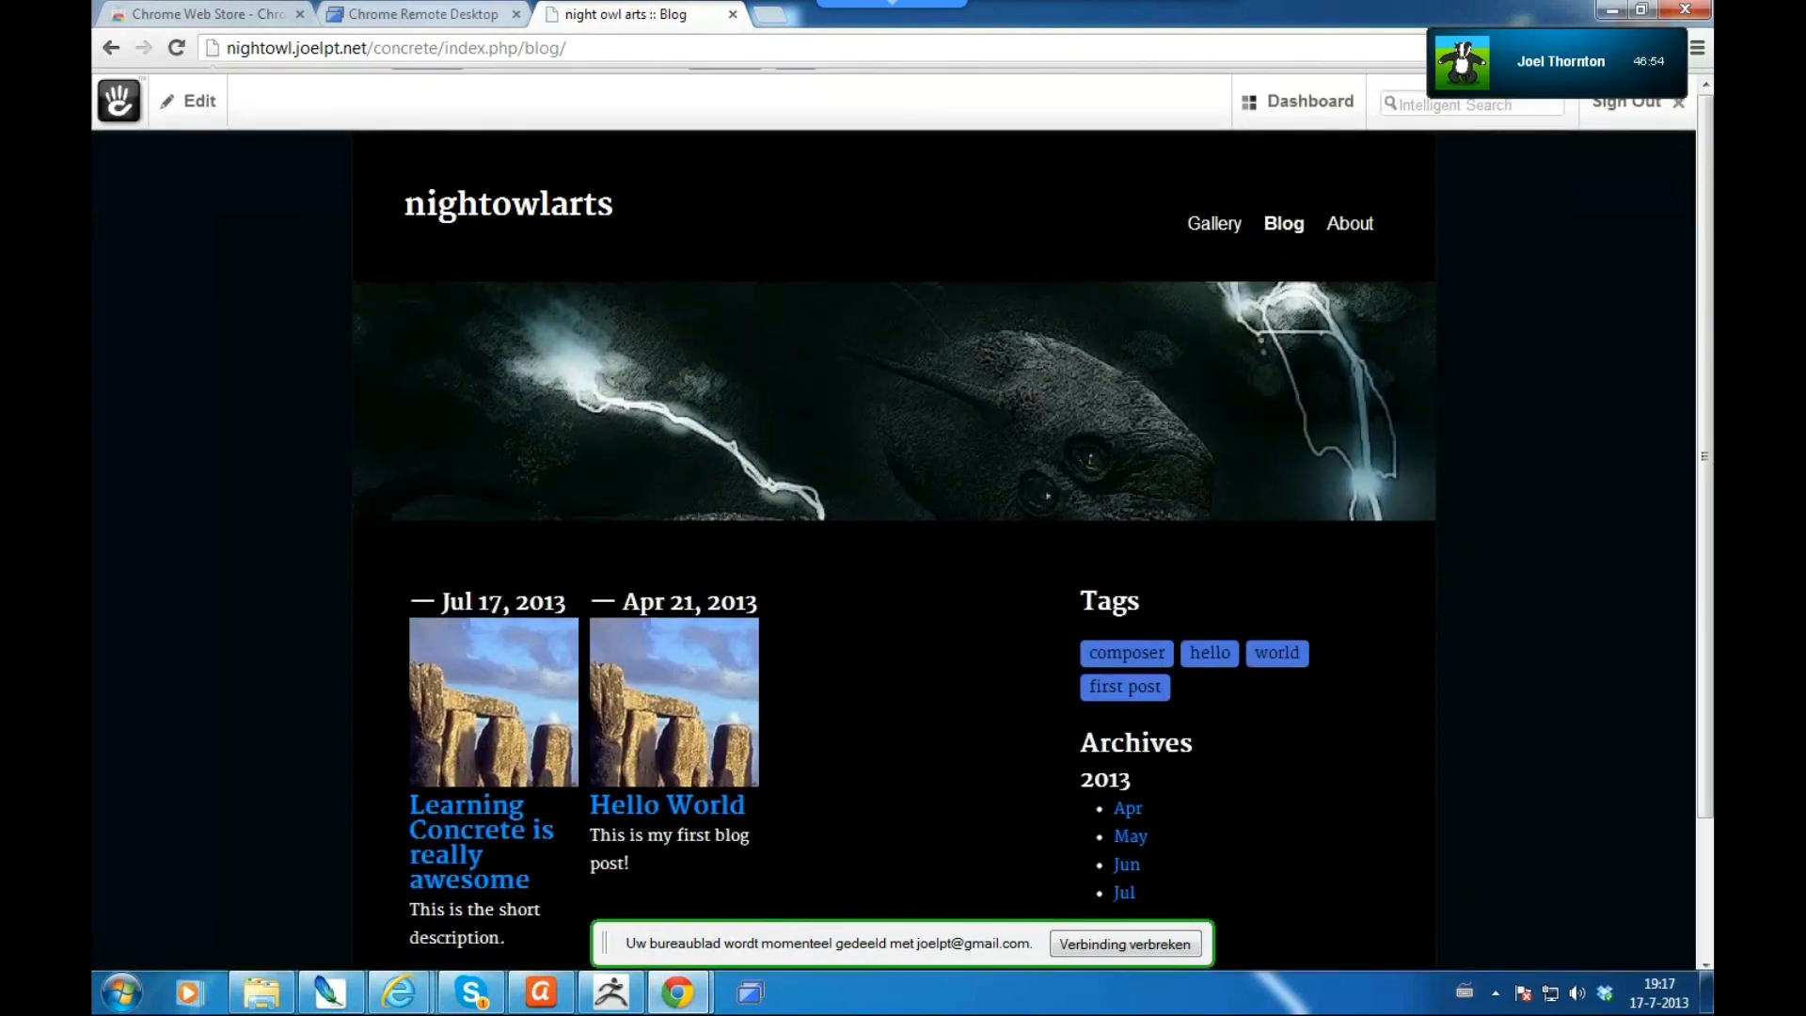
{"action": "left_click_drag", "start_coordinate": [1705, 473], "coordinate": [1708, 926]}
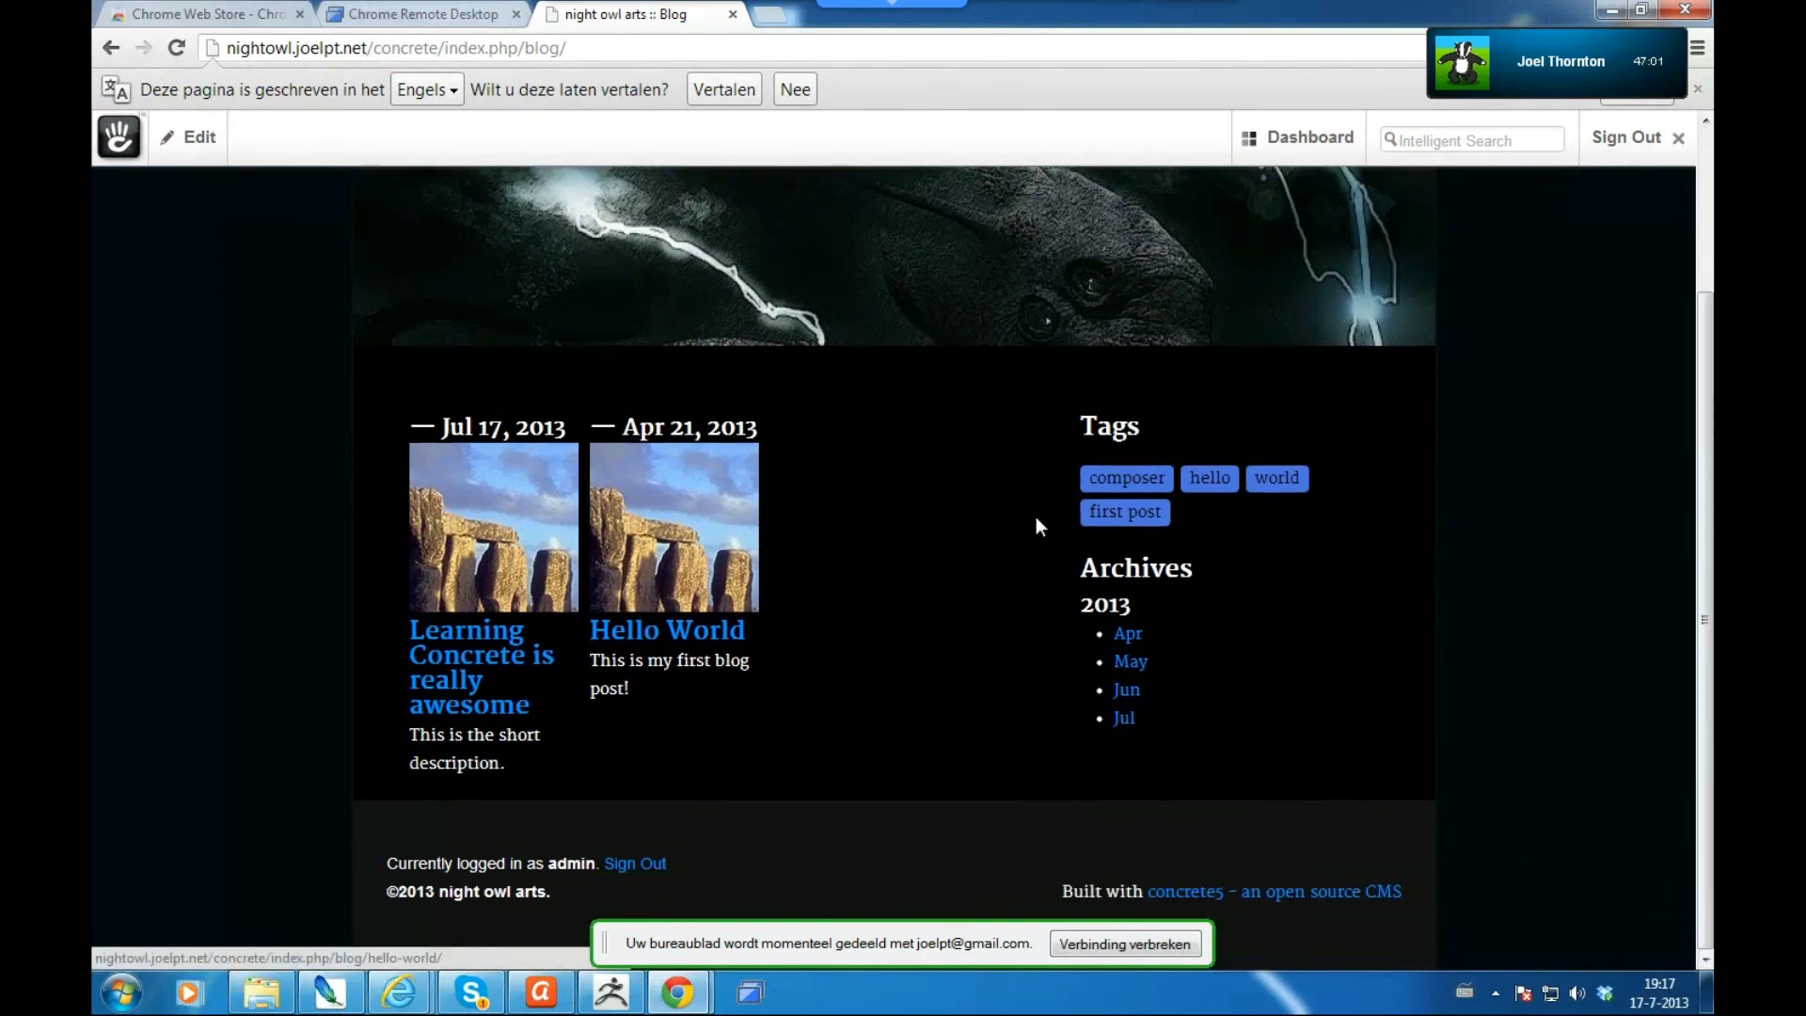
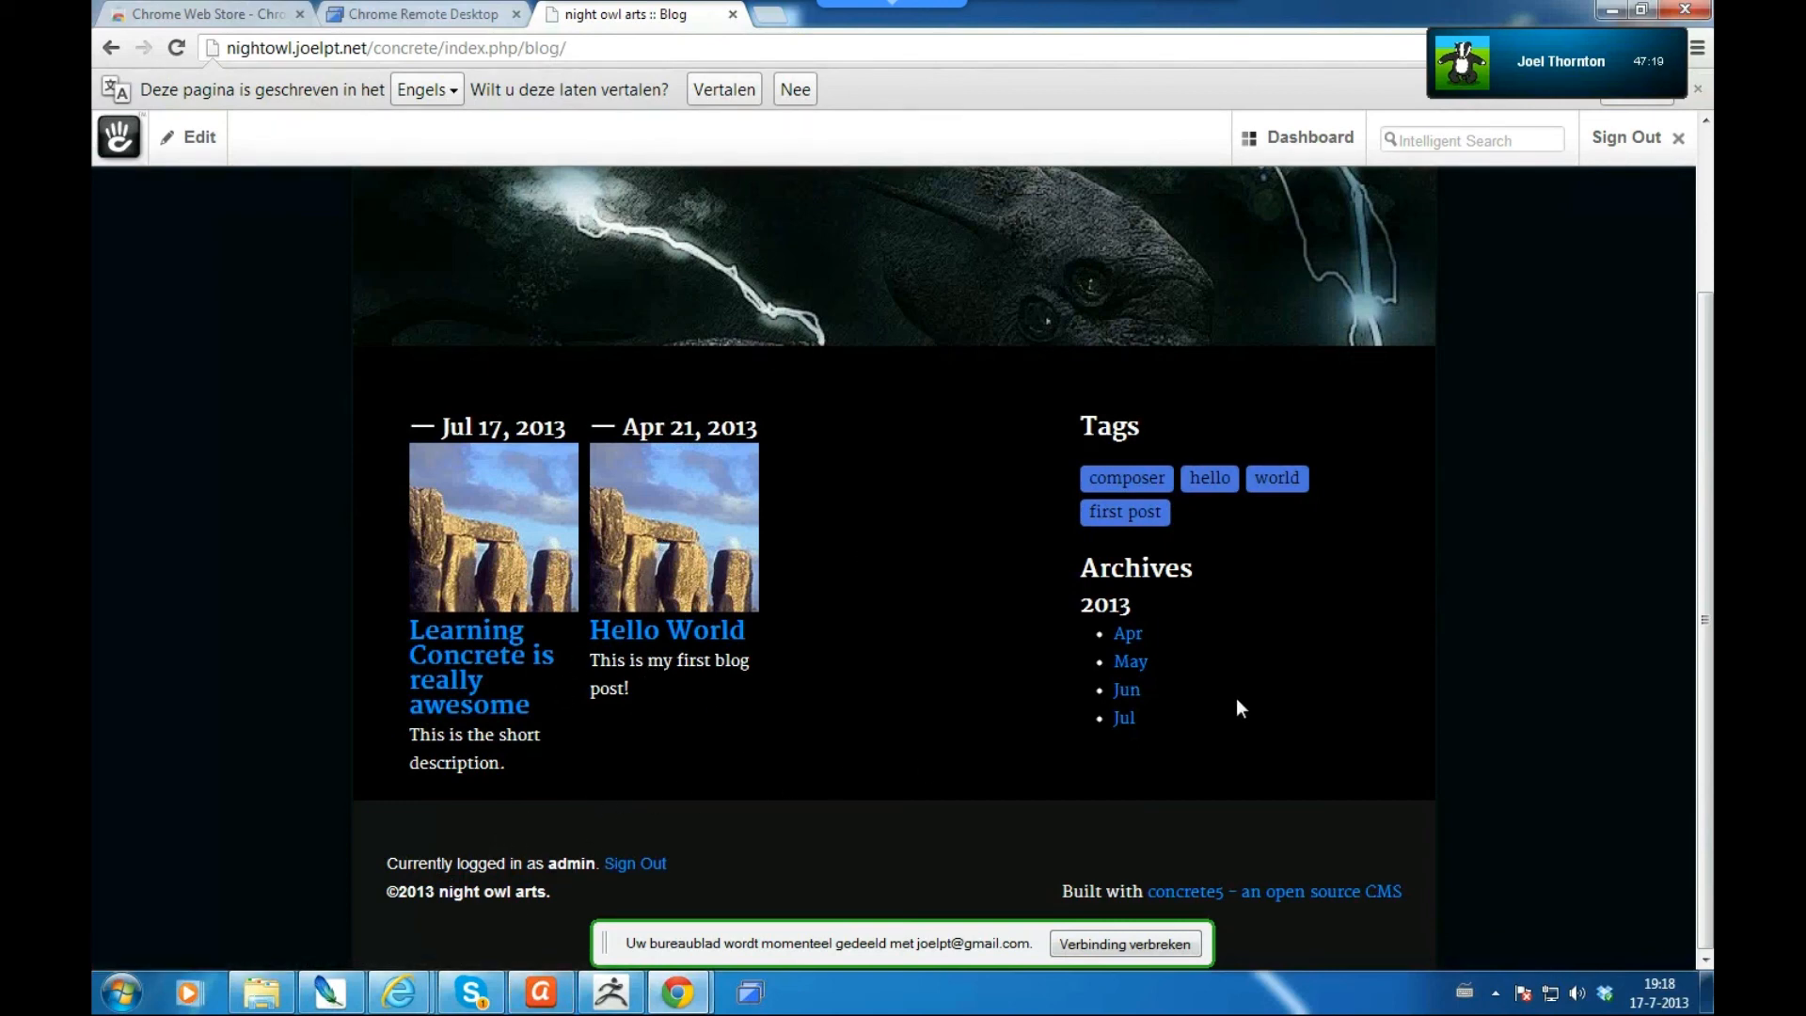
- Open the Blog page's editing options and close them again
{"action": "left_click_drag", "start_coordinate": [1702, 647], "coordinate": [1708, 238]}
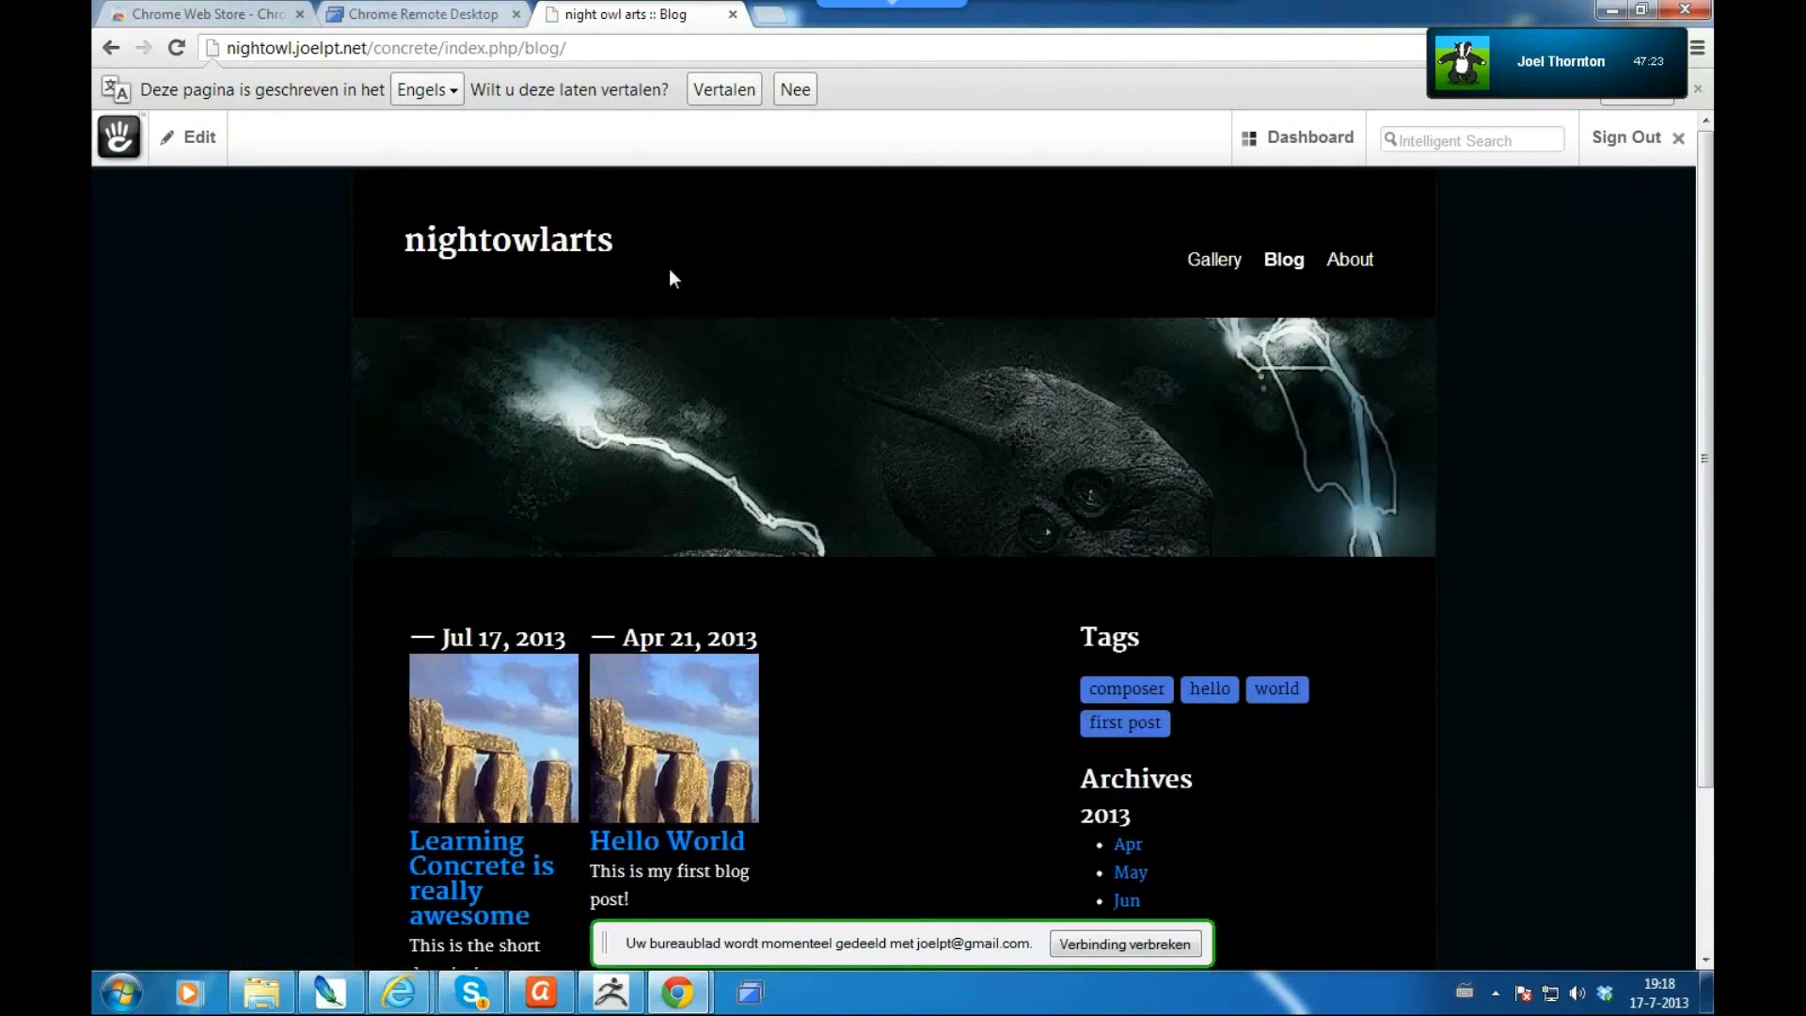
{"action": "left_click", "coordinate": [200, 141]}
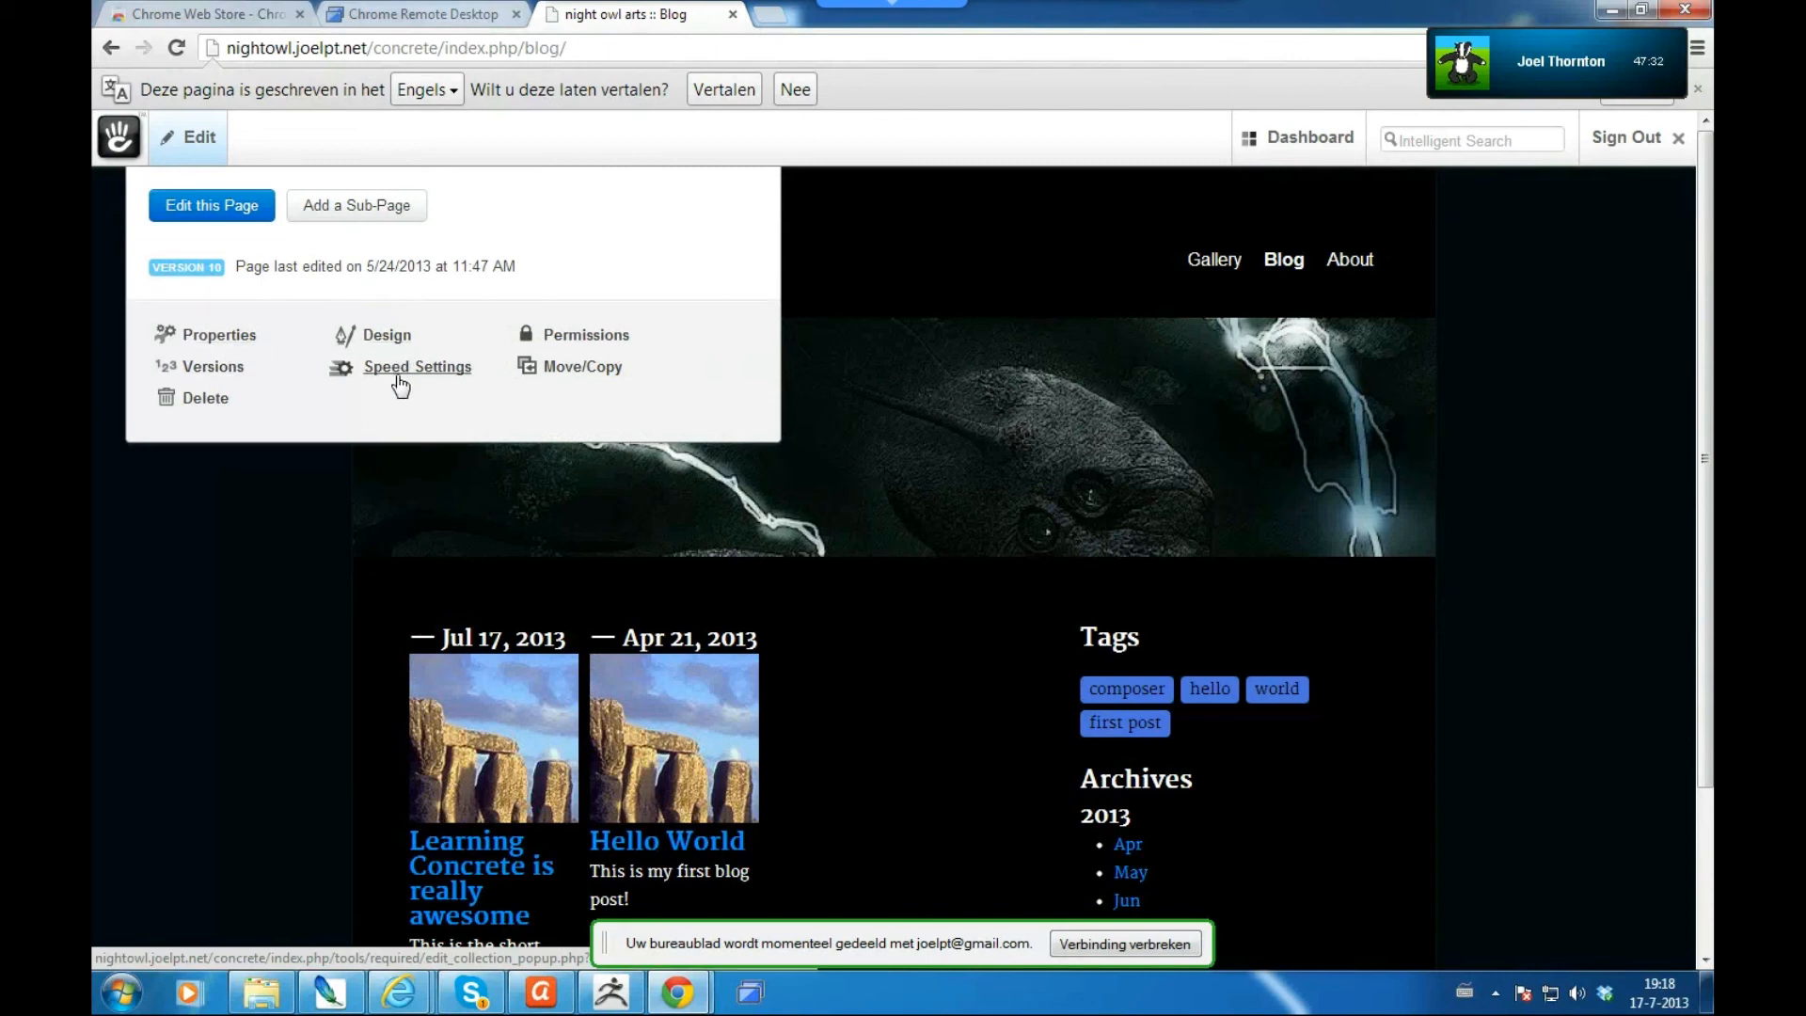
{"action": "left_click", "coordinate": [239, 605]}
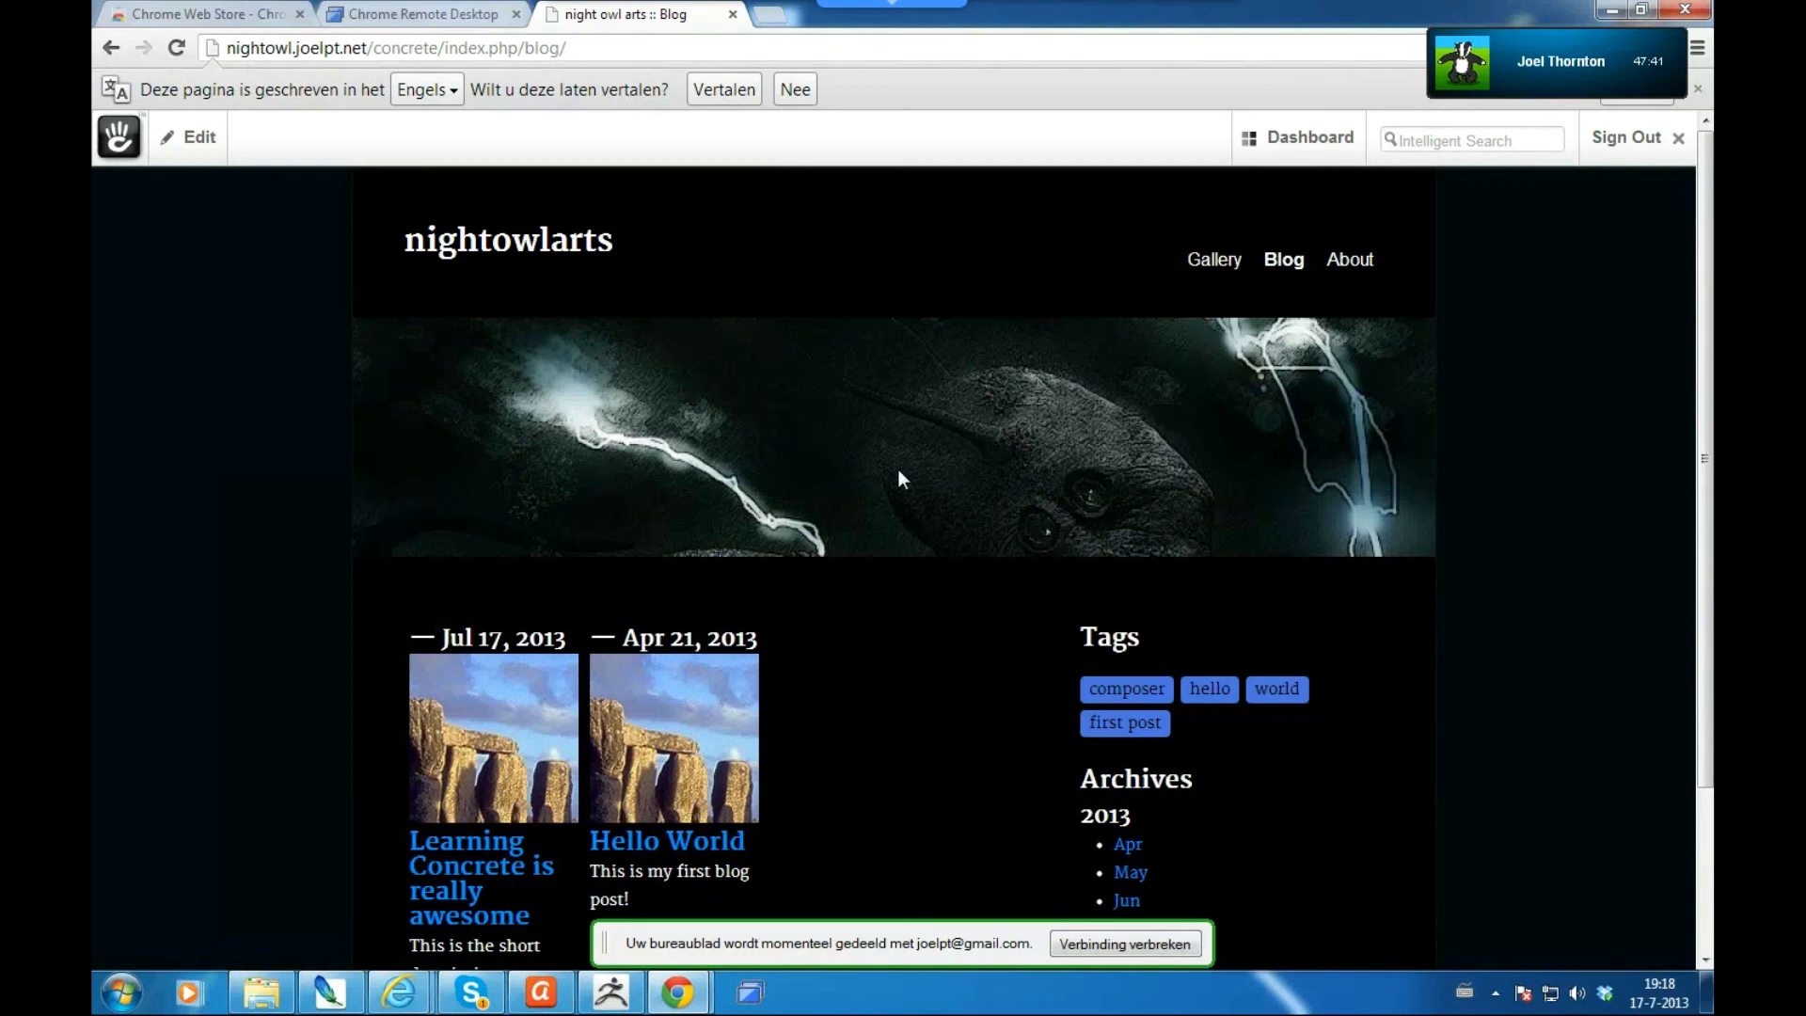
- Start a new Composer blog entry, leaving the posted date at 7/17/2013
{"action": "mouse_move", "coordinate": [1304, 137]}
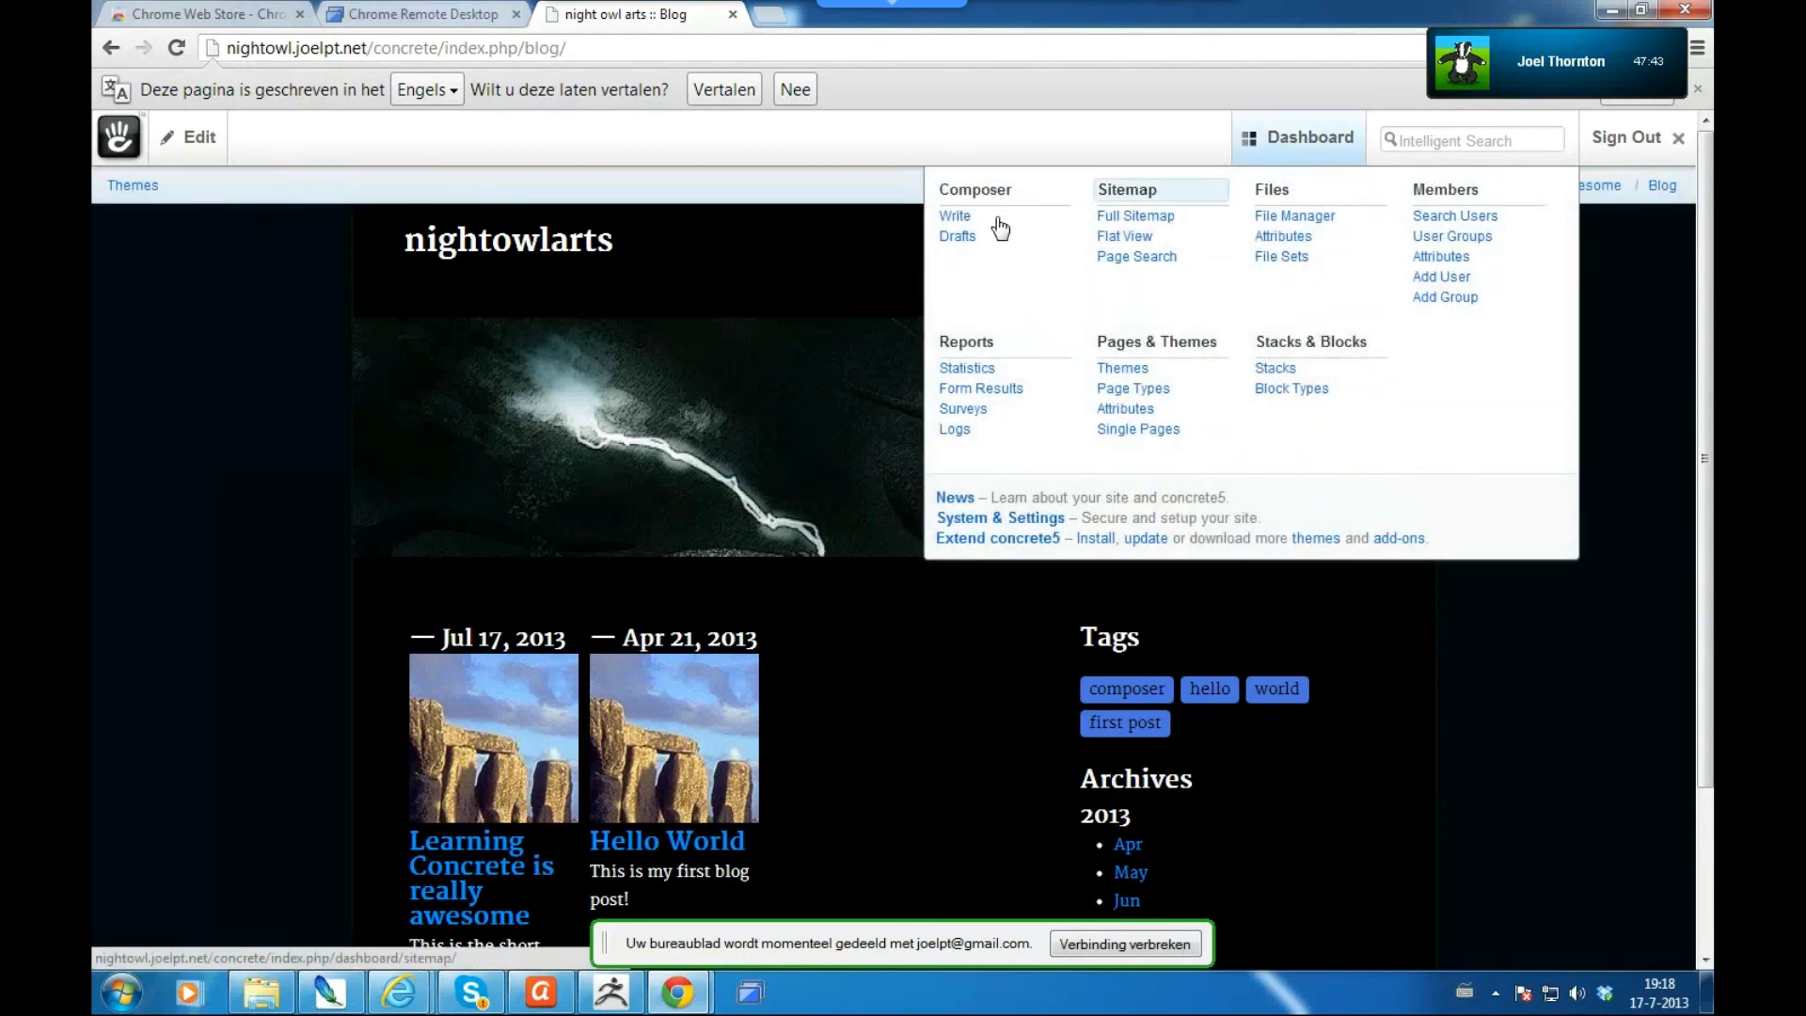
{"action": "left_click", "coordinate": [959, 219]}
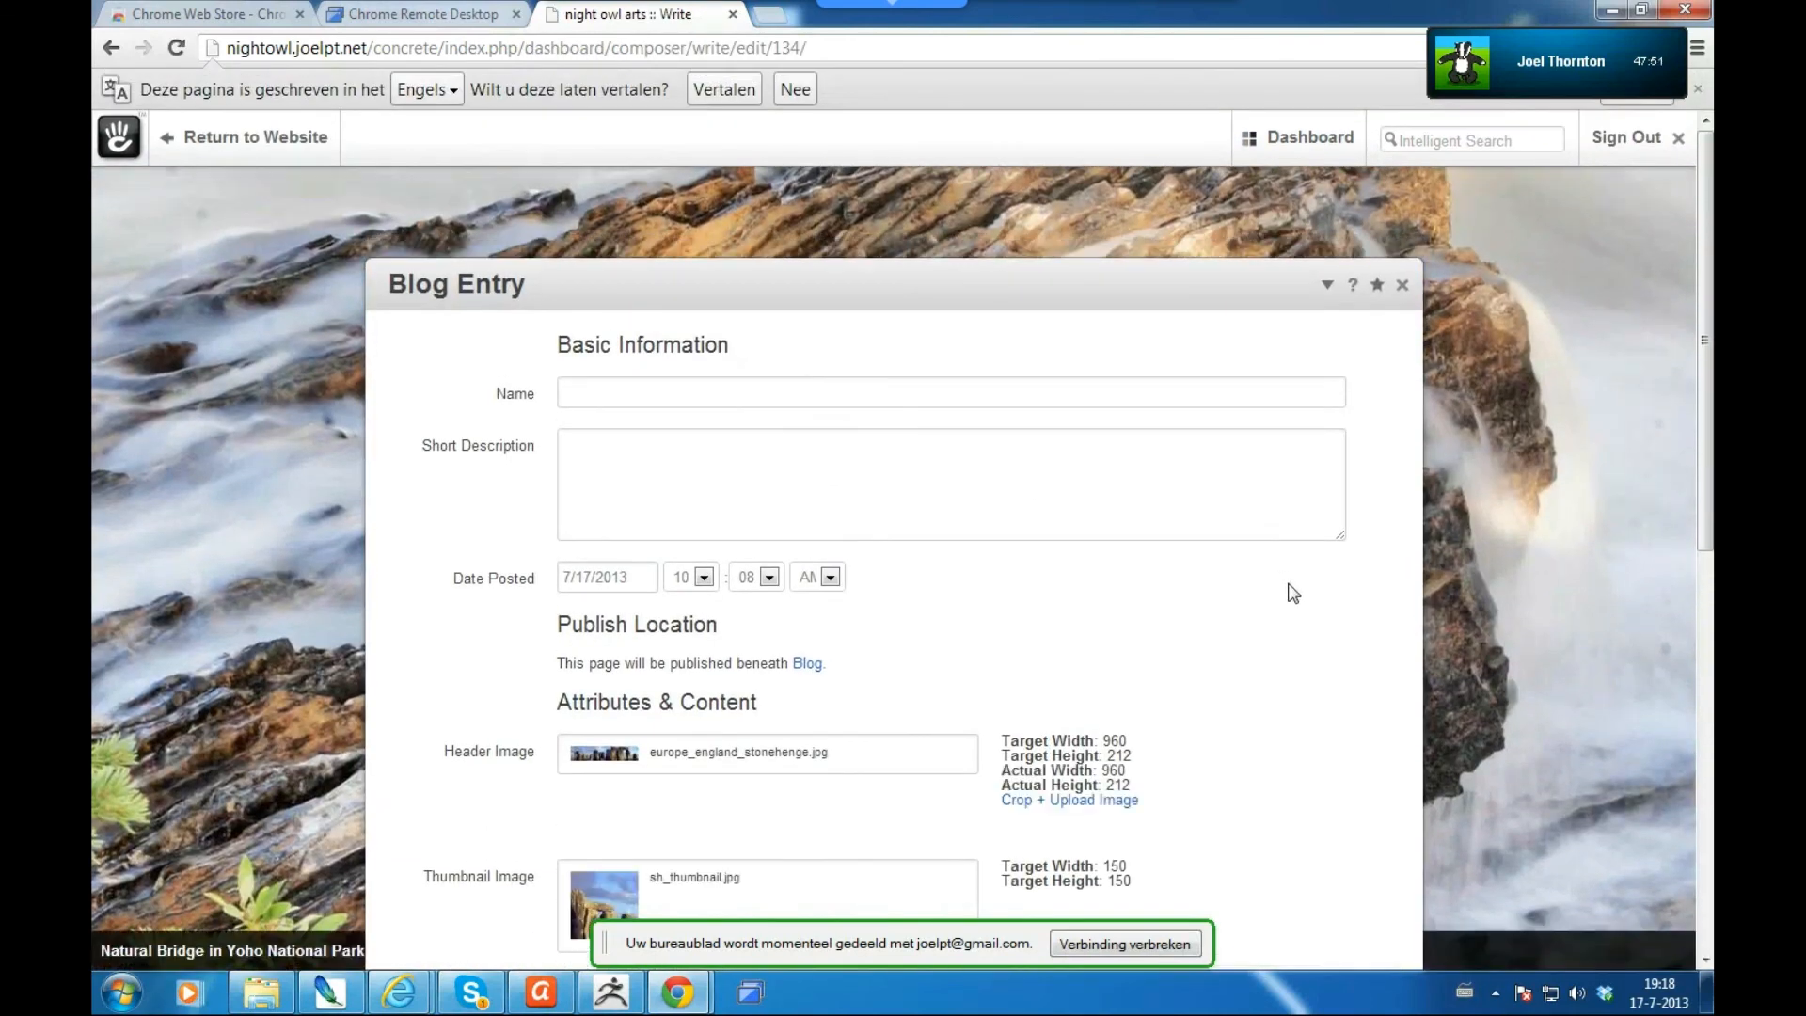
{"action": "left_click", "coordinate": [636, 579]}
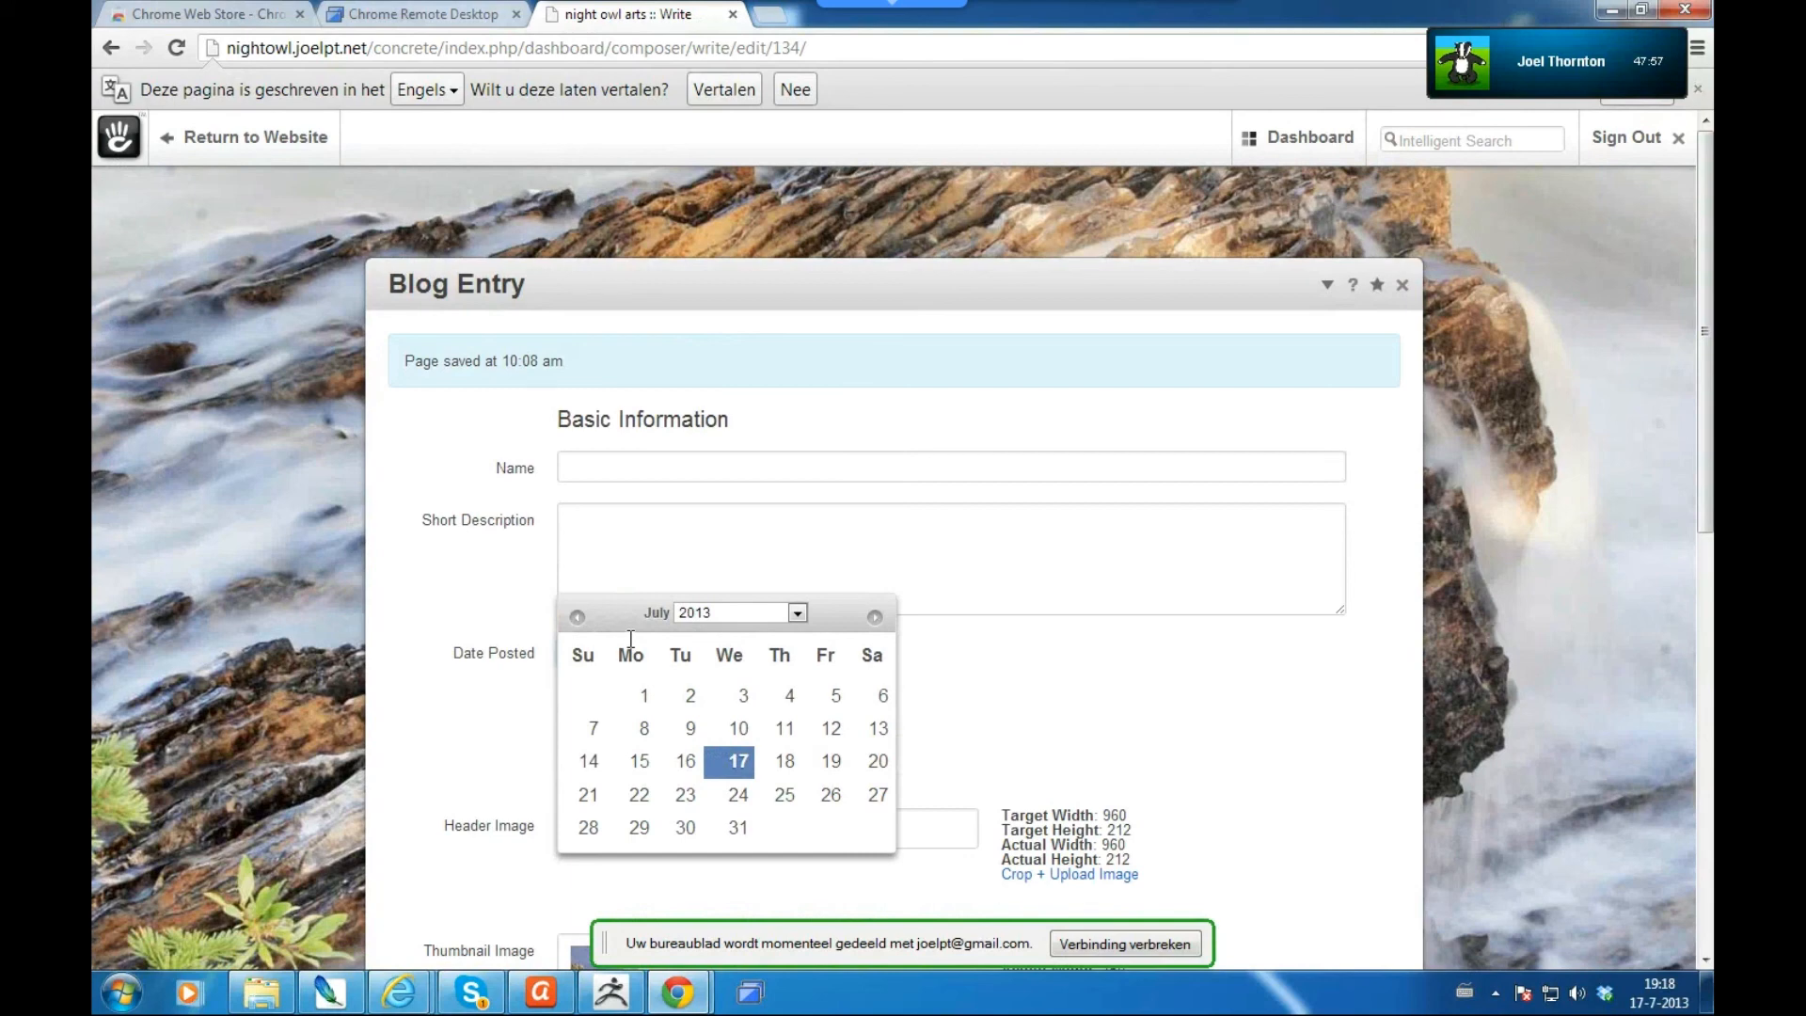
{"action": "left_click", "coordinate": [466, 667]}
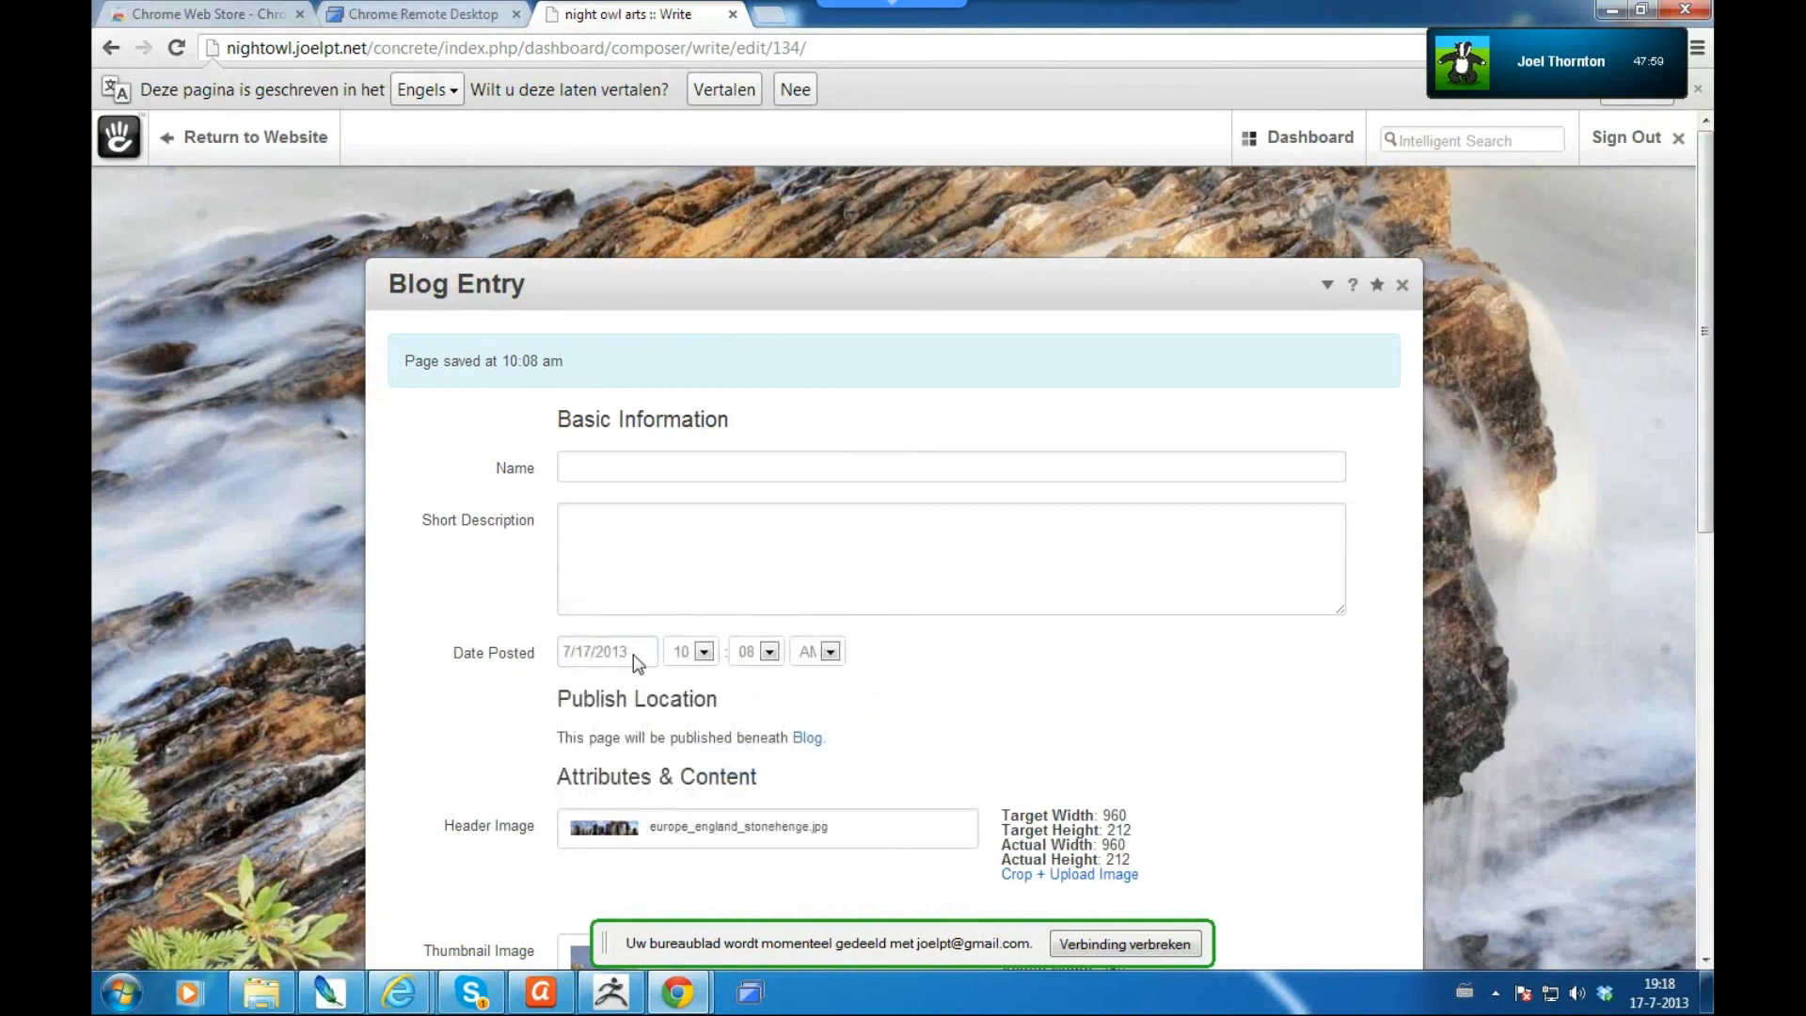
{"action": "left_click", "coordinate": [634, 655]}
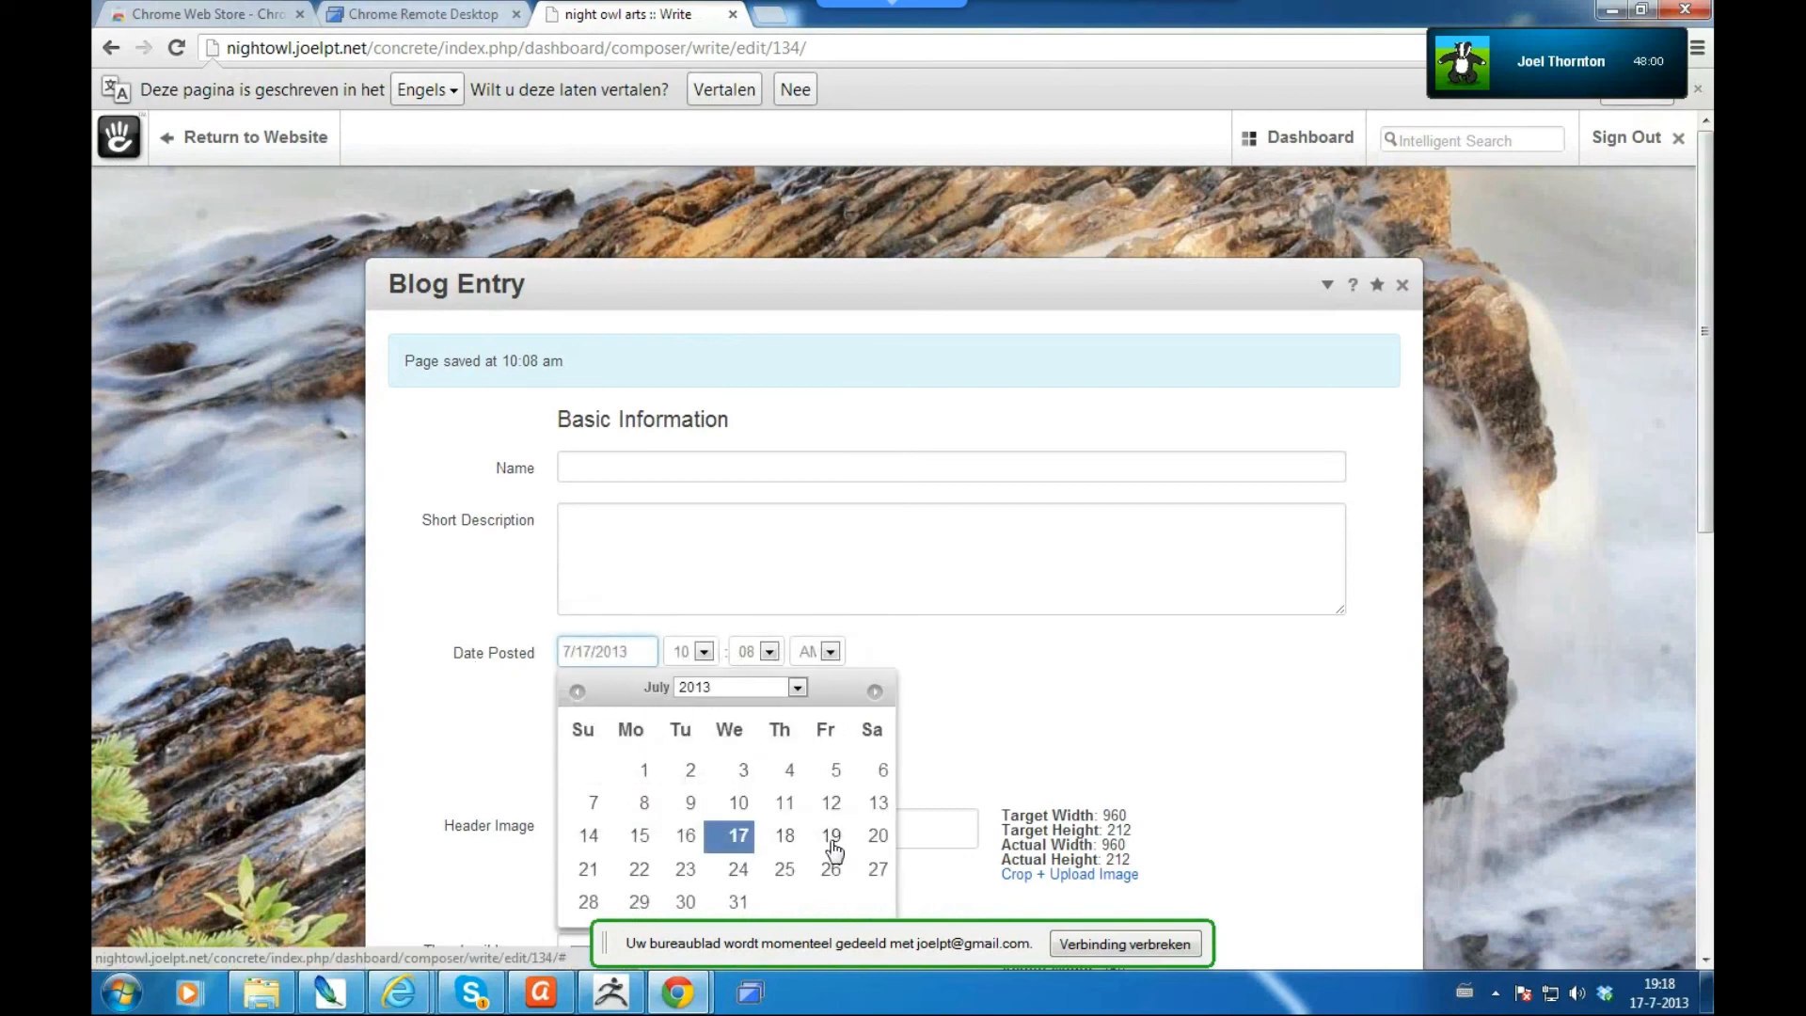
{"action": "left_click", "coordinate": [1344, 698]}
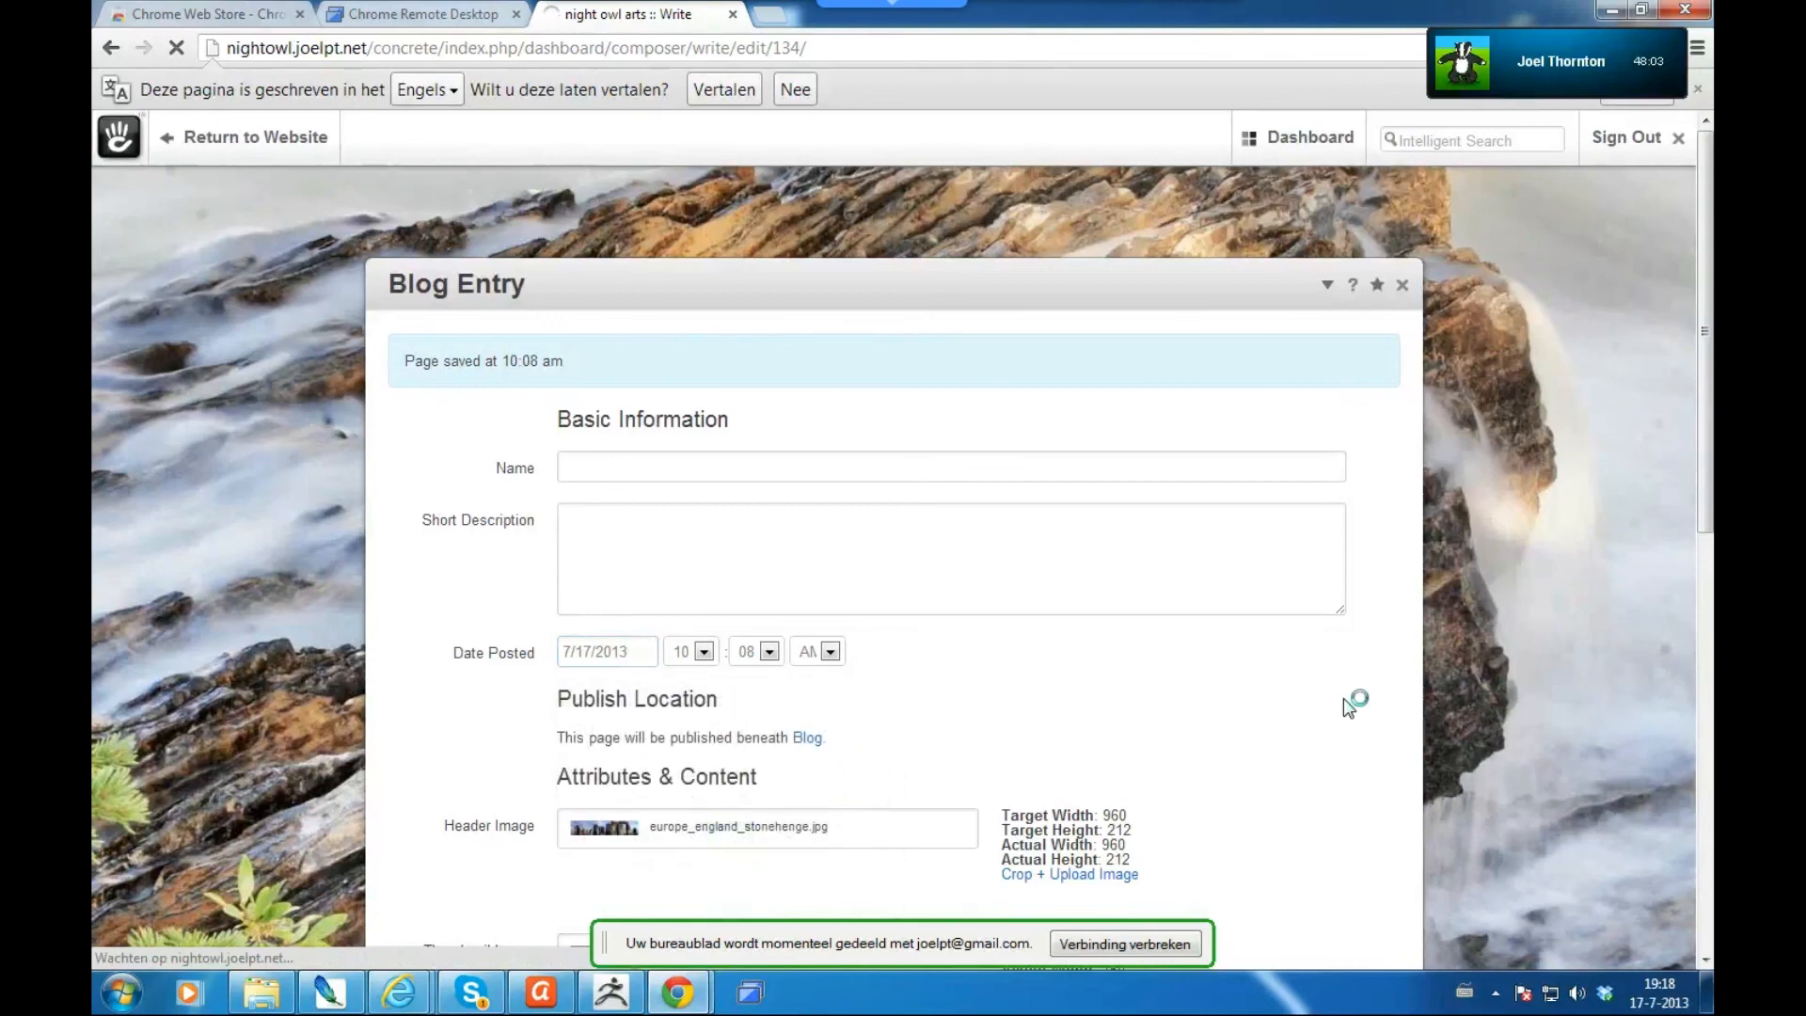
{"action": "left_click", "coordinate": [1328, 286]}
{"action": "left_click", "coordinate": [1329, 290]}
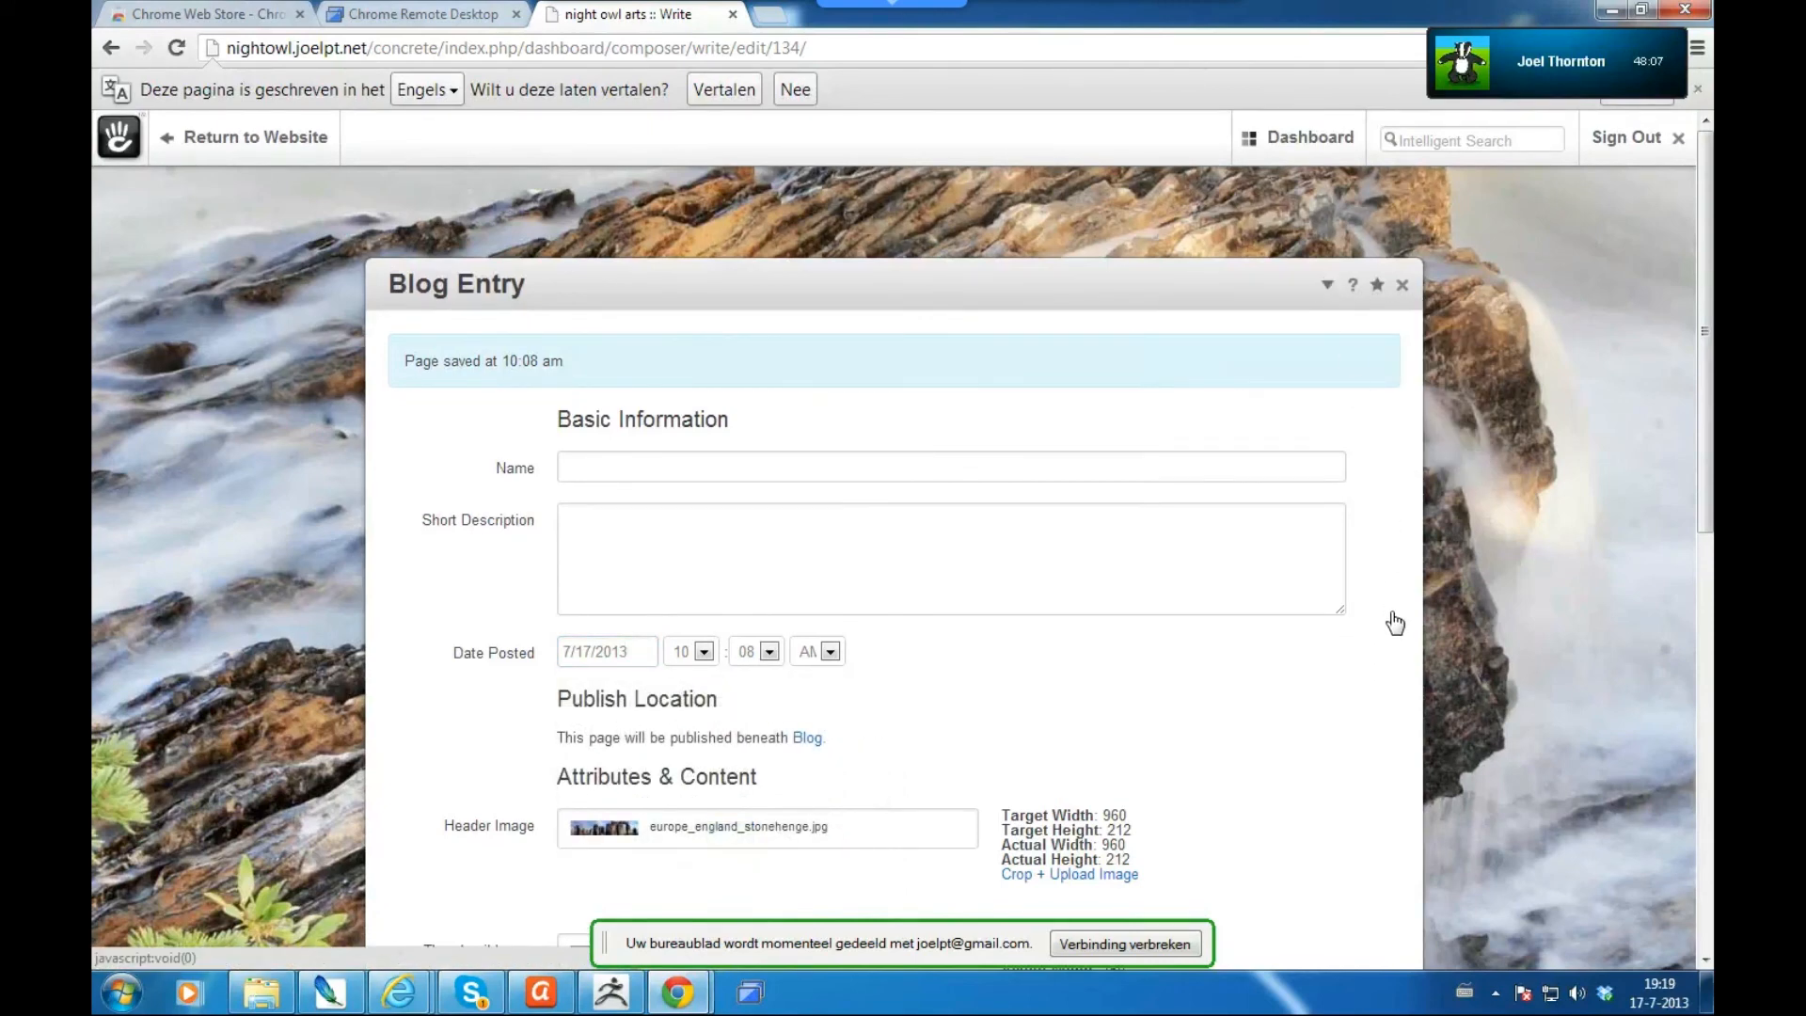
{"action": "left_click_drag", "start_coordinate": [1707, 502], "coordinate": [1656, 924]}
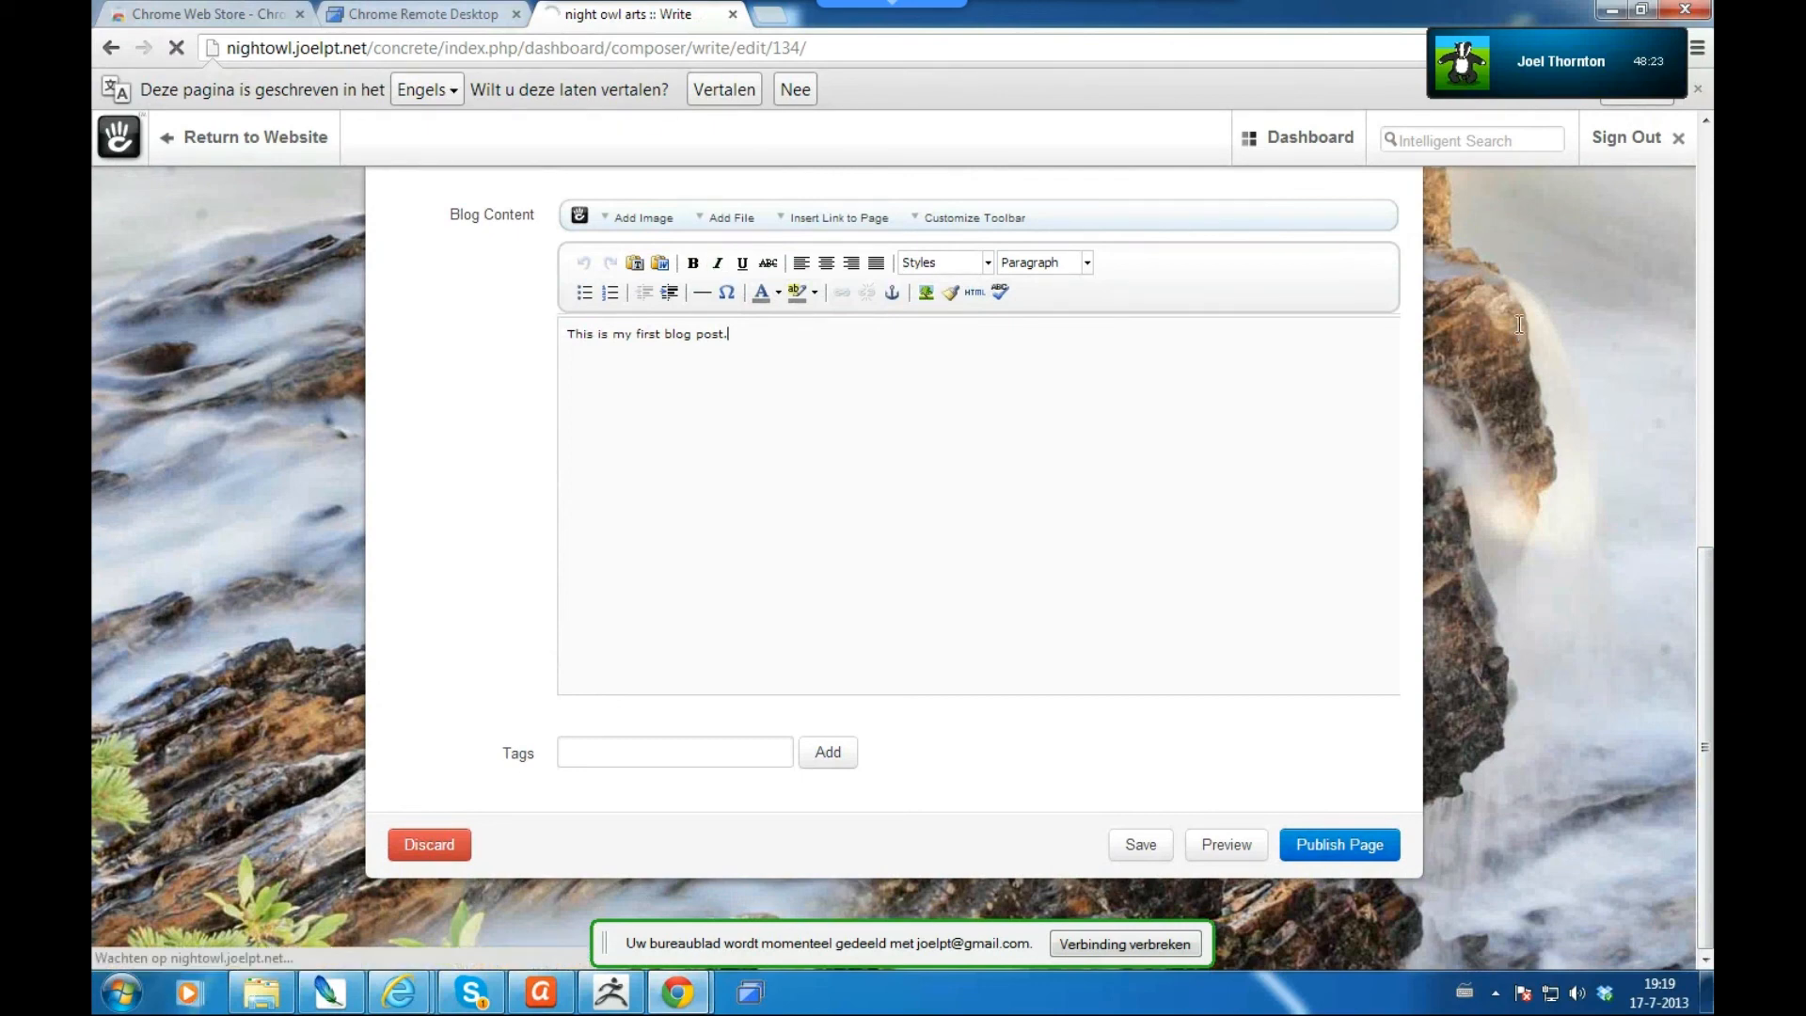
{"action": "type", "text": "cool"}
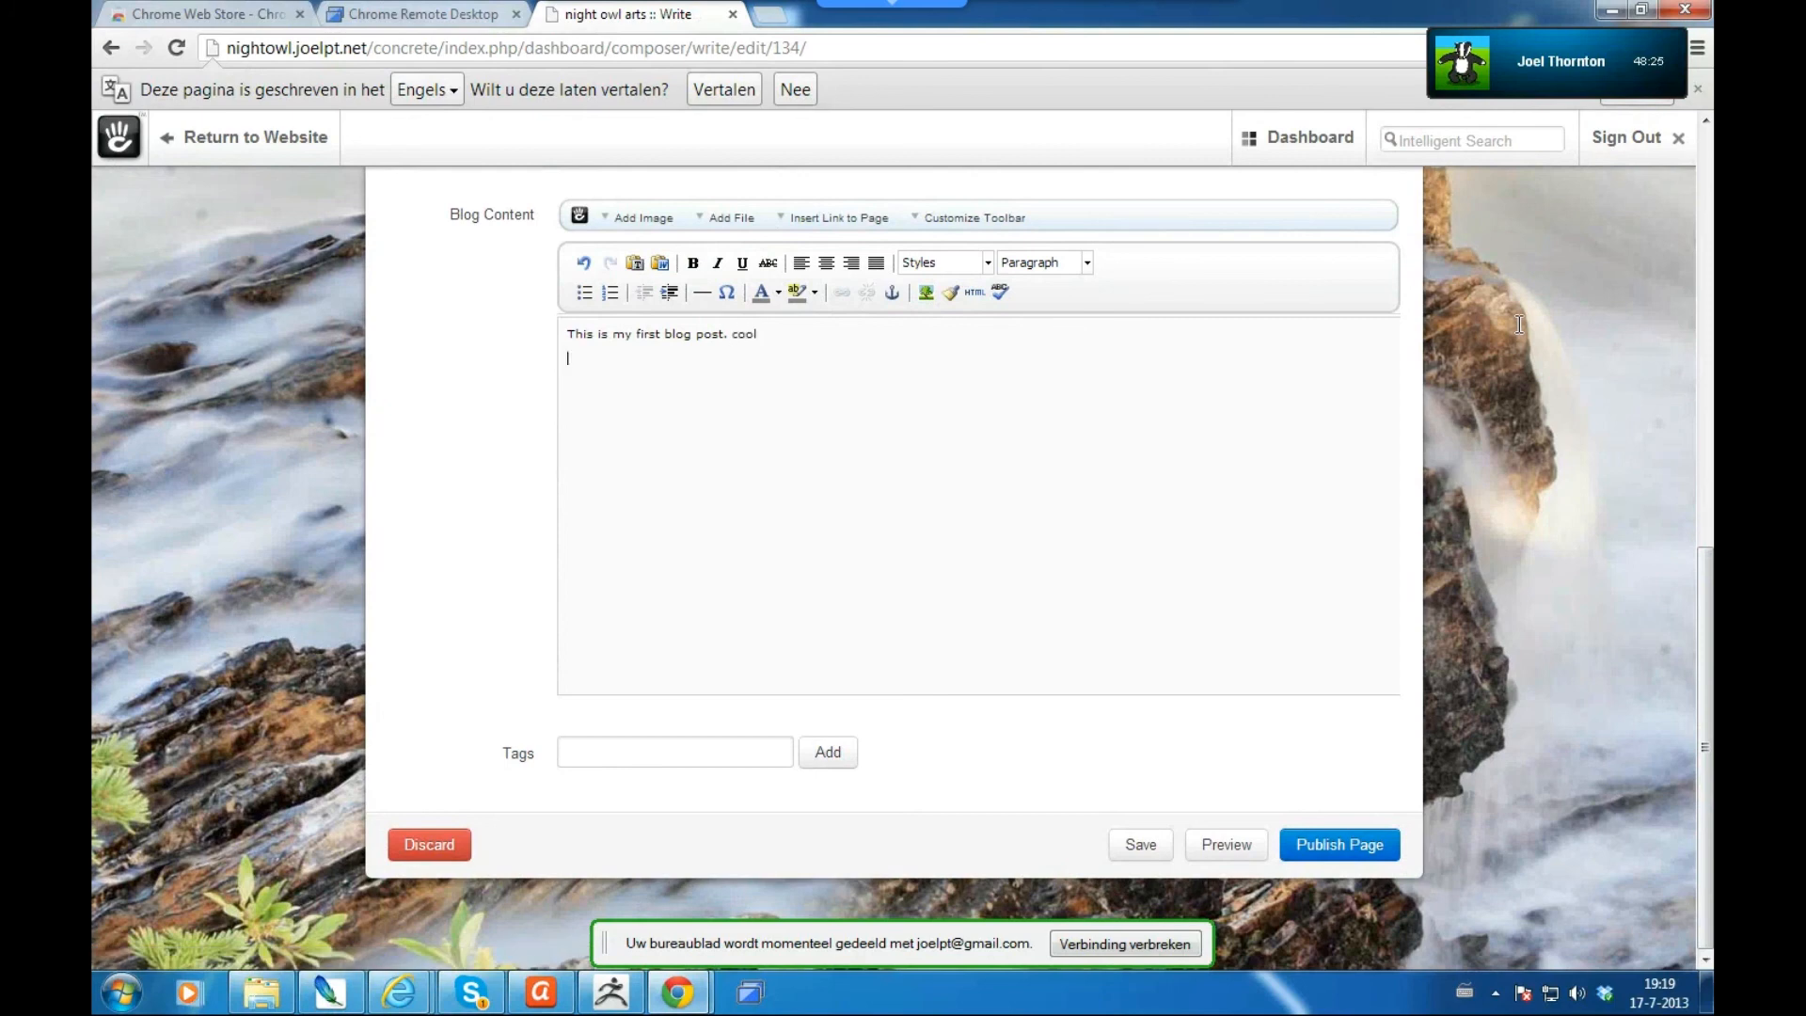
{"action": "key", "text": "BackSpace"}
{"action": "key", "text": "BackSpace"}
{"action": "type", "text": "so far clear i think"}
{"action": "key", "text": "Return"}
{"action": "key", "text": "BackSpace"}
{"action": "key", "text": "BackSpace"}
{"action": "key", "text": "BackSpace"}
{"action": "key", "text": "BackSpace"}
{"action": "key", "text": "BackSpace"}
{"action": "key", "text": "BackSpace"}
{"action": "key", "text": "BackSpace"}
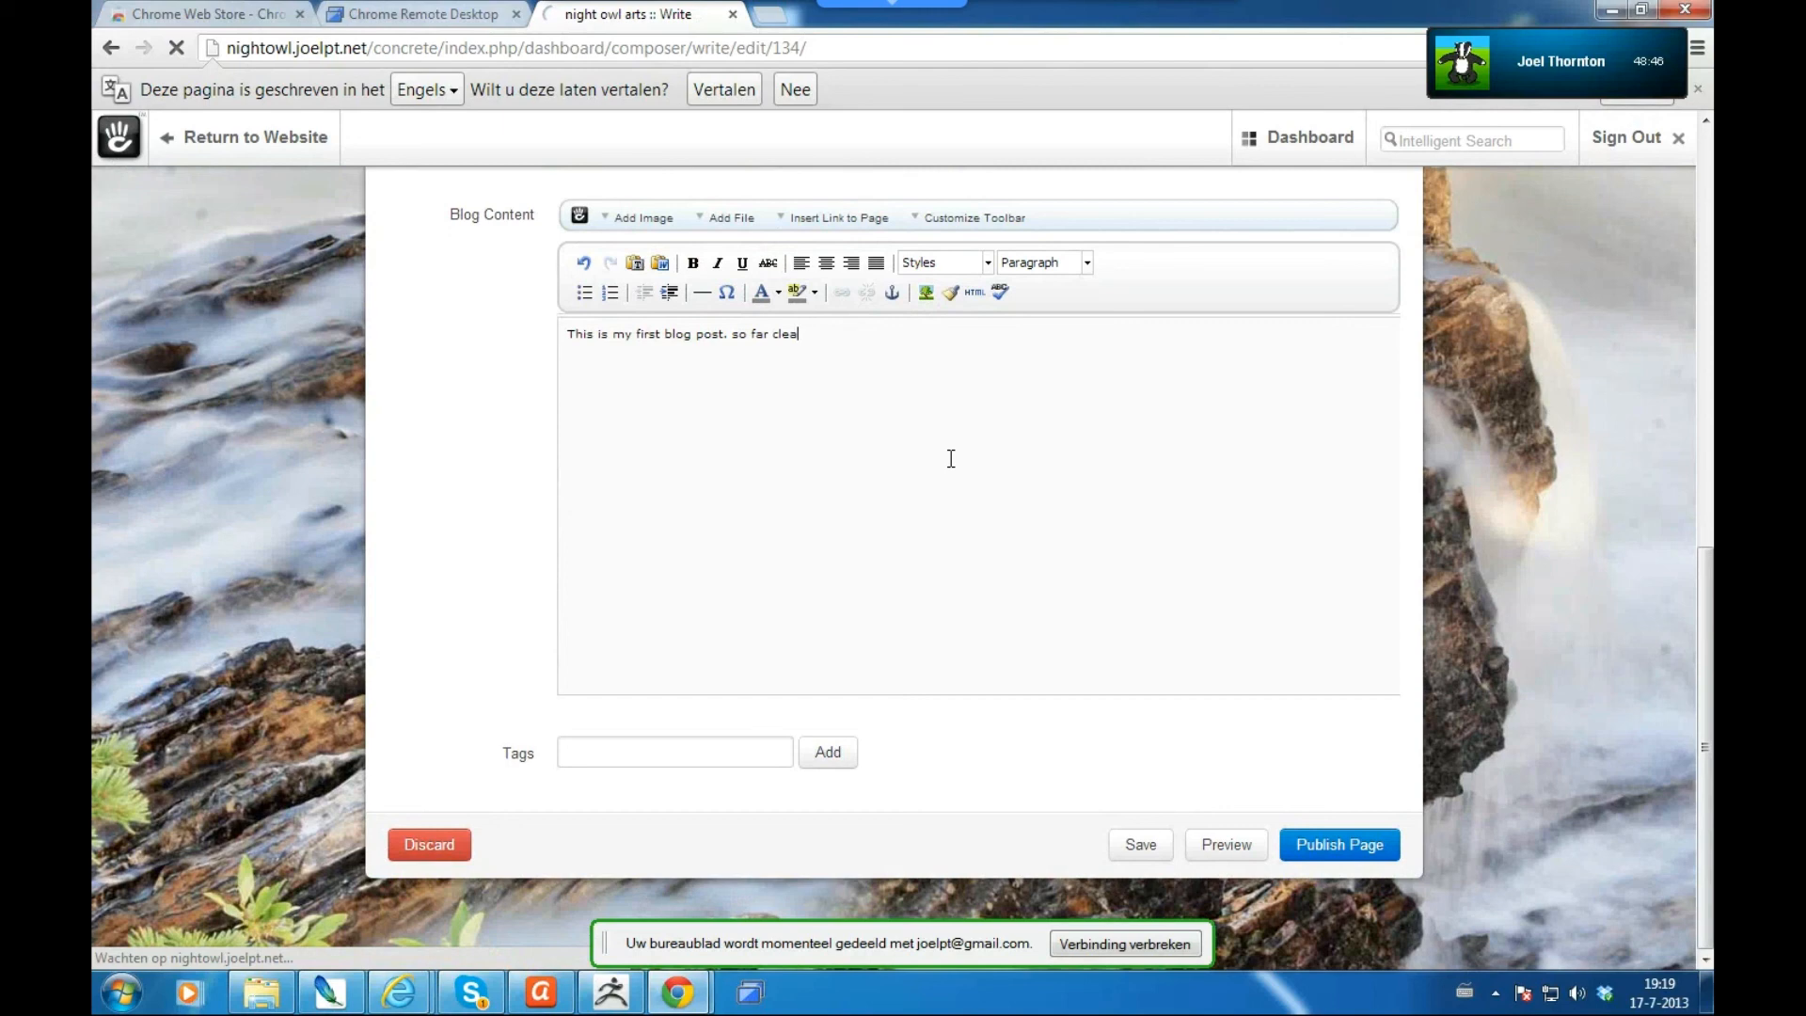
{"action": "key", "text": "BackSpace"}
{"action": "key", "text": "BackSpace"}
{"action": "key", "text": "BackSpace"}
{"action": "key", "text": "BackSpace"}
{"action": "key", "text": "BackSpace"}
{"action": "key", "text": "BackSpace"}
{"action": "key", "text": "BackSpace"}
{"action": "key", "text": "BackSpace"}
{"action": "key", "text": "BackSpace"}
{"action": "key", "text": "BackSpace"}
{"action": "key", "text": "BackSpace"}
{"action": "key", "text": "BackSpace"}
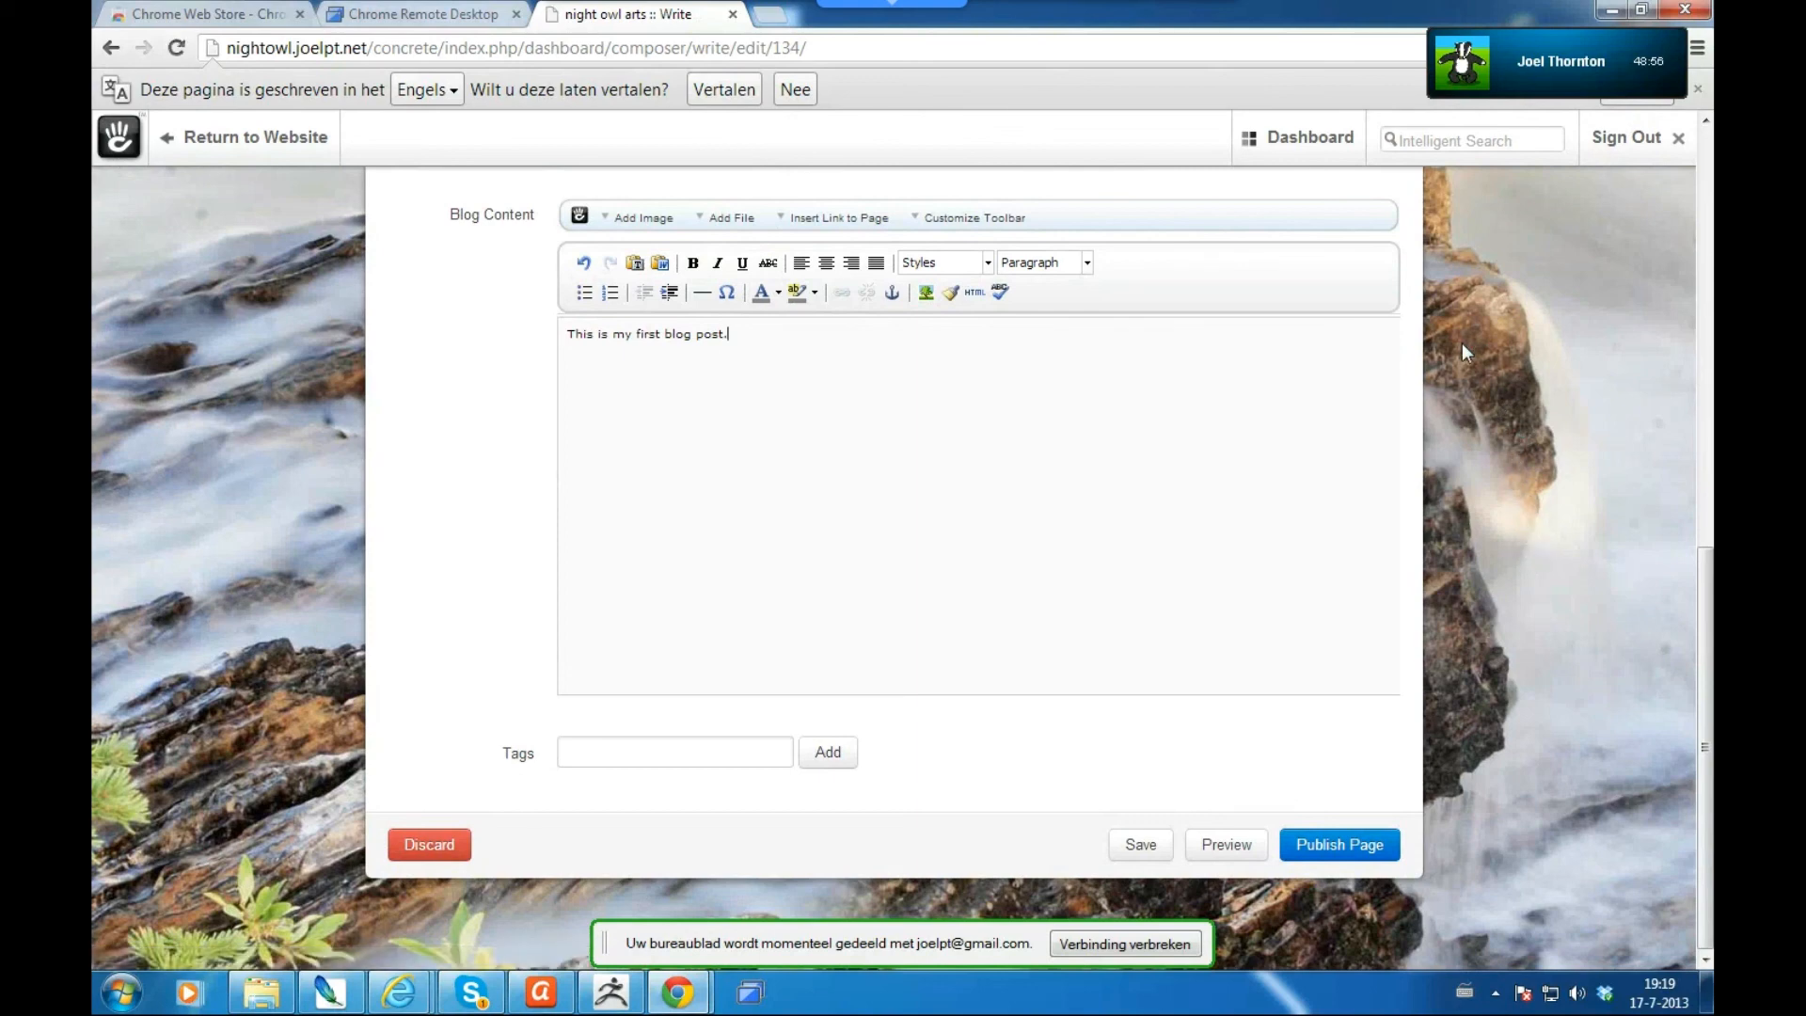
{"action": "mouse_move", "coordinate": [1317, 144]}
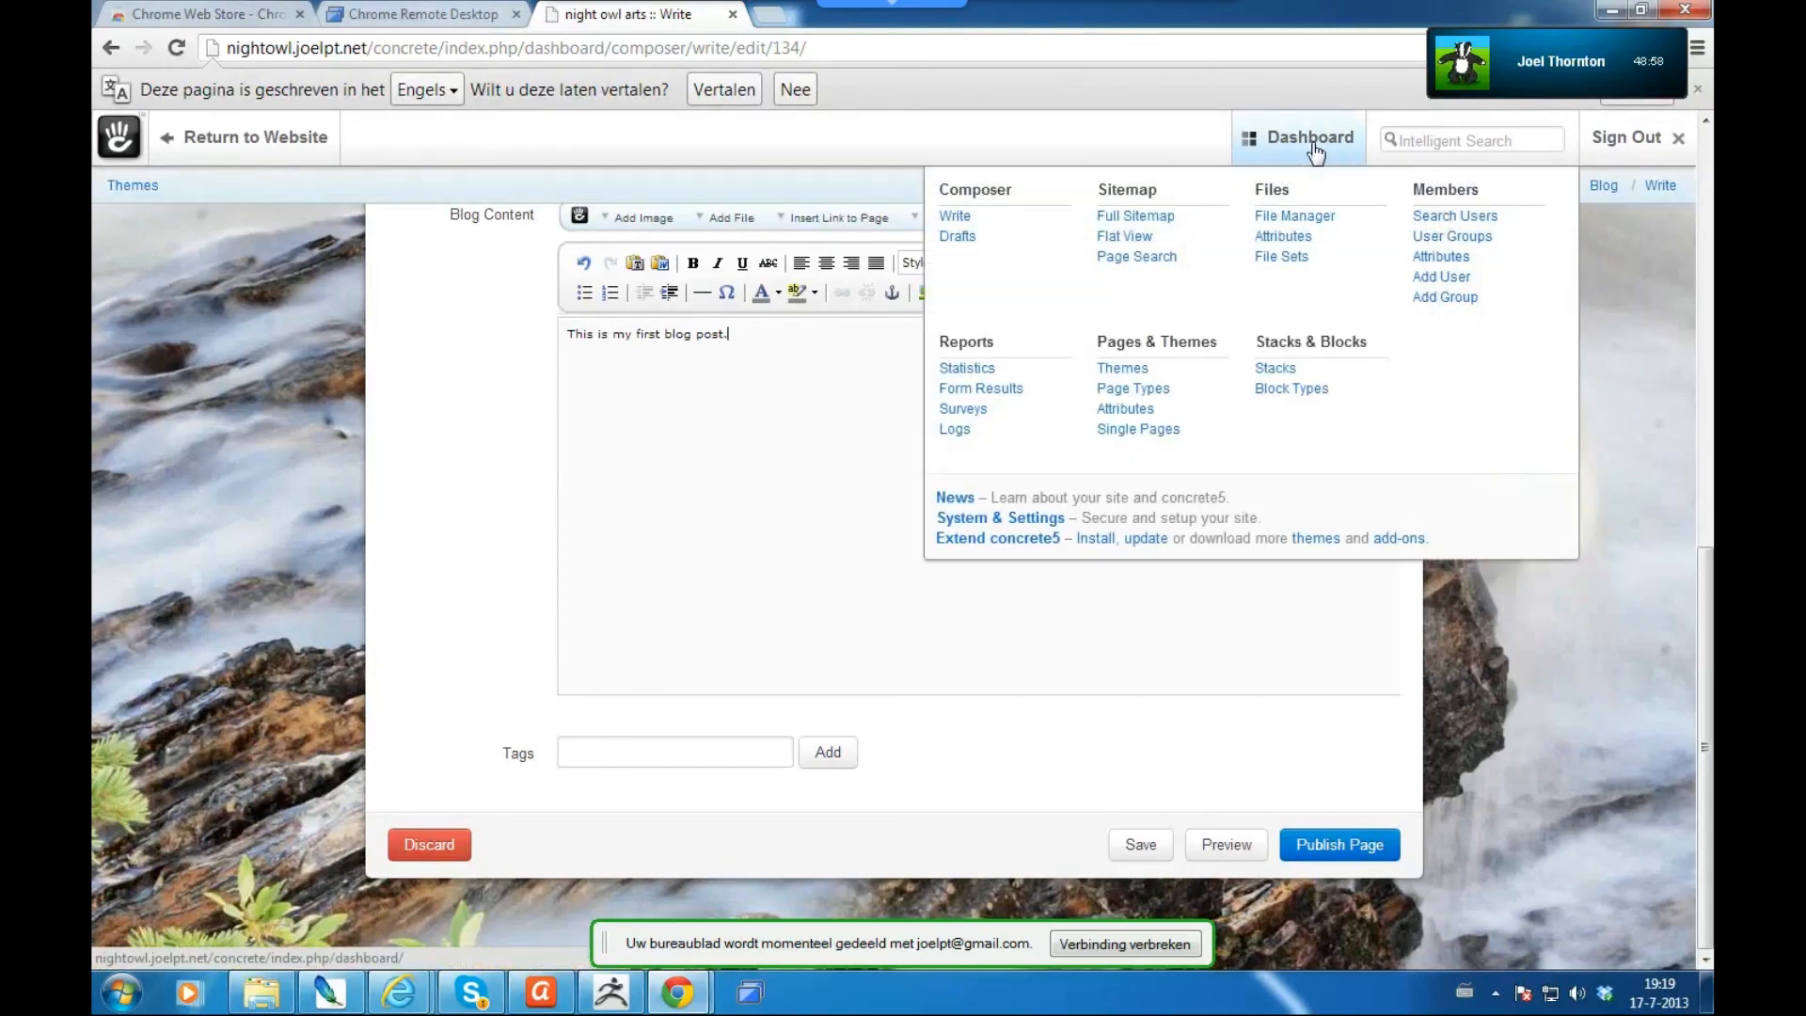
{"action": "left_click", "coordinate": [1146, 371]}
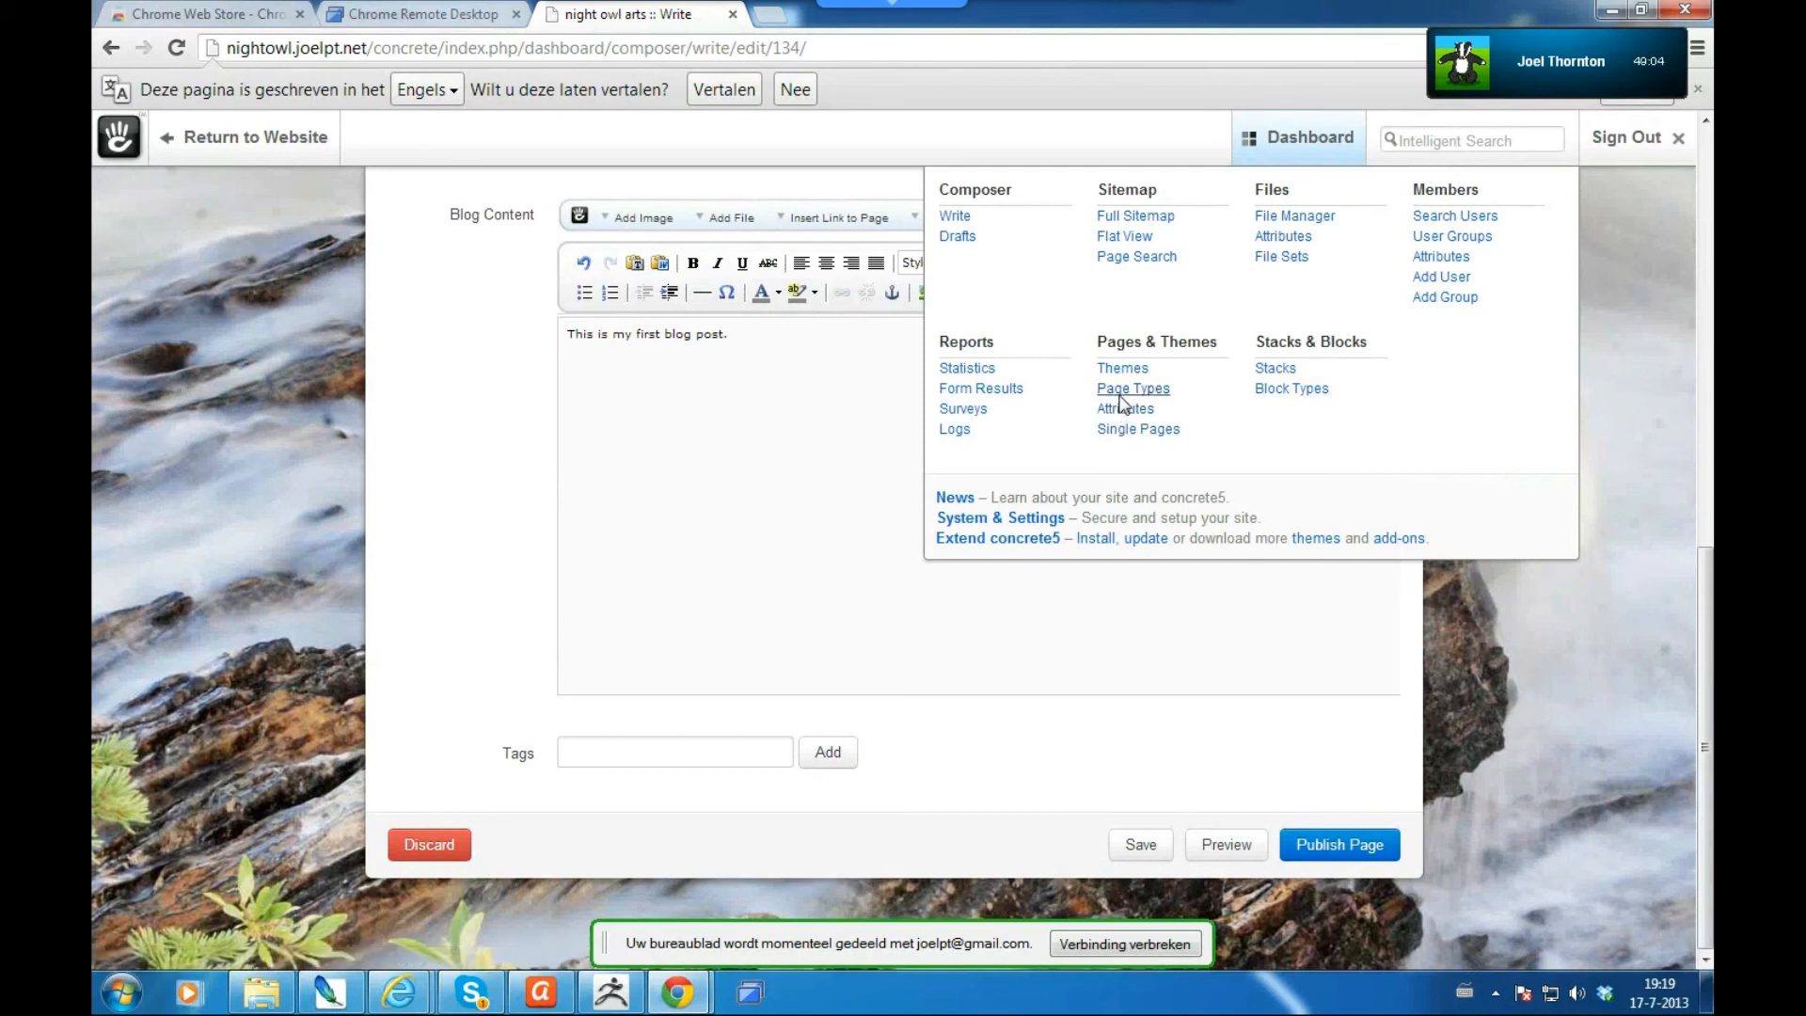
{"action": "left_click", "coordinate": [1119, 396]}
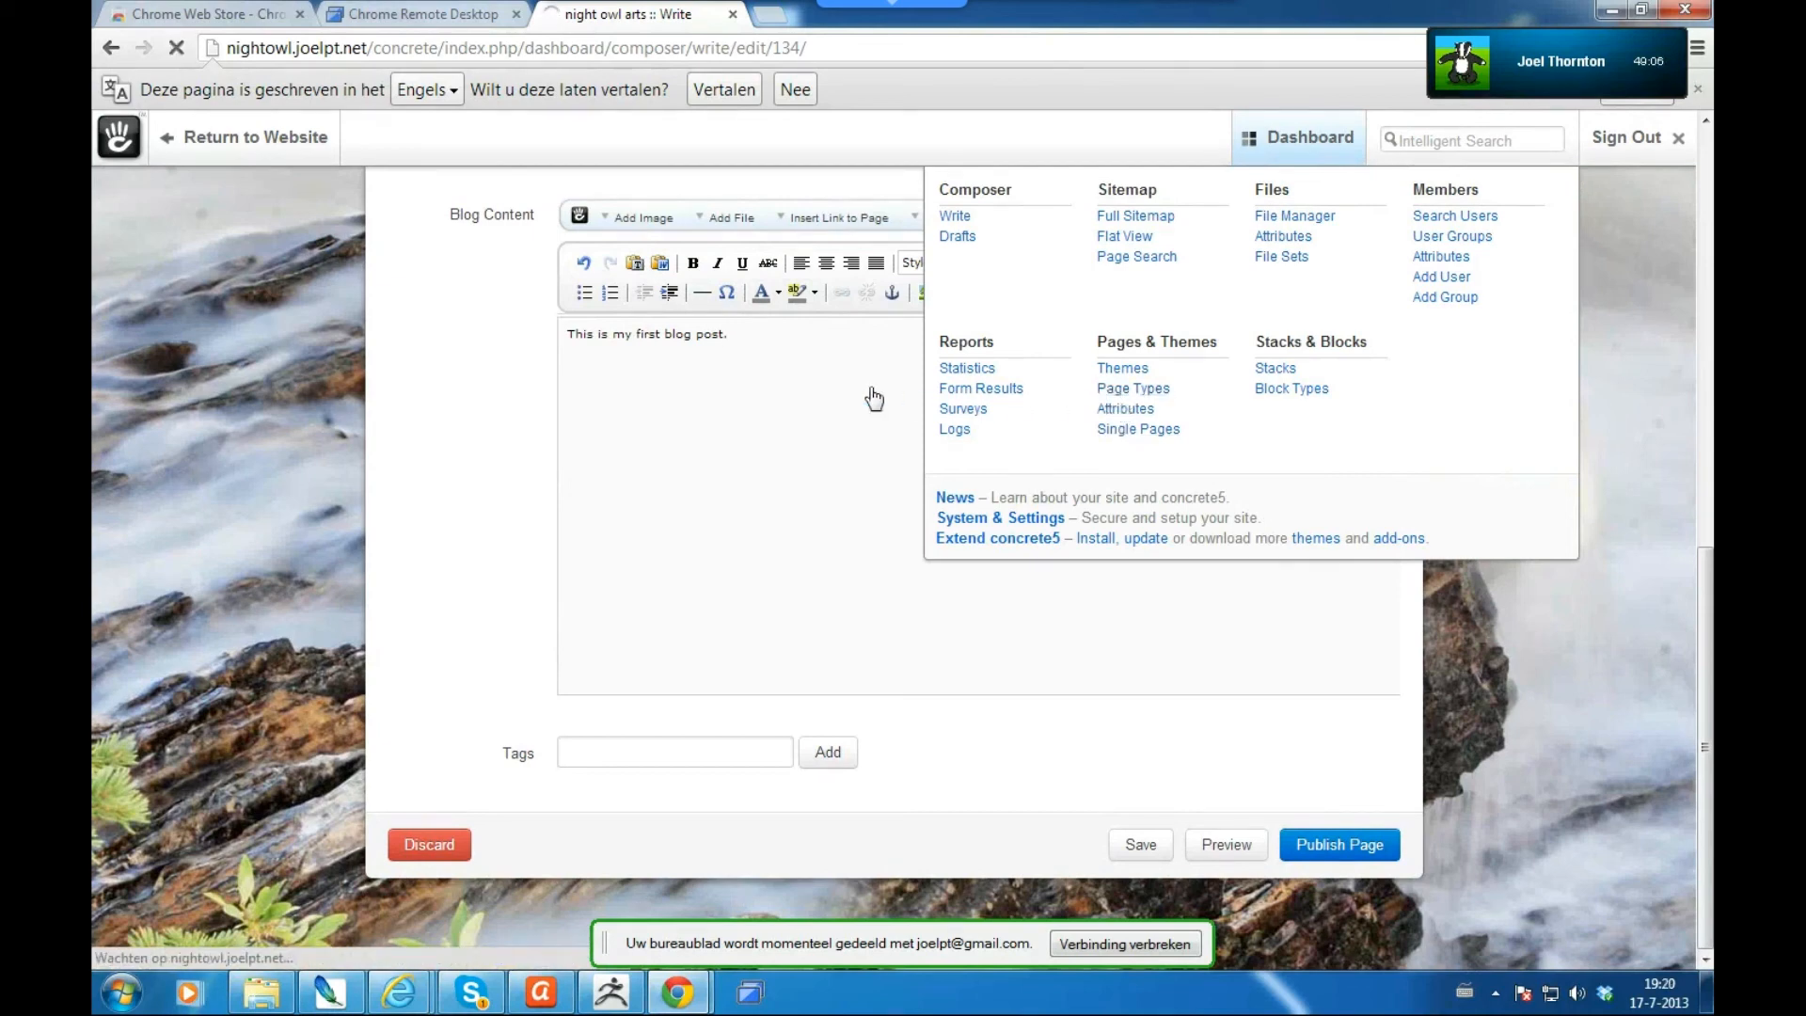
{"action": "left_click", "coordinate": [805, 390]}
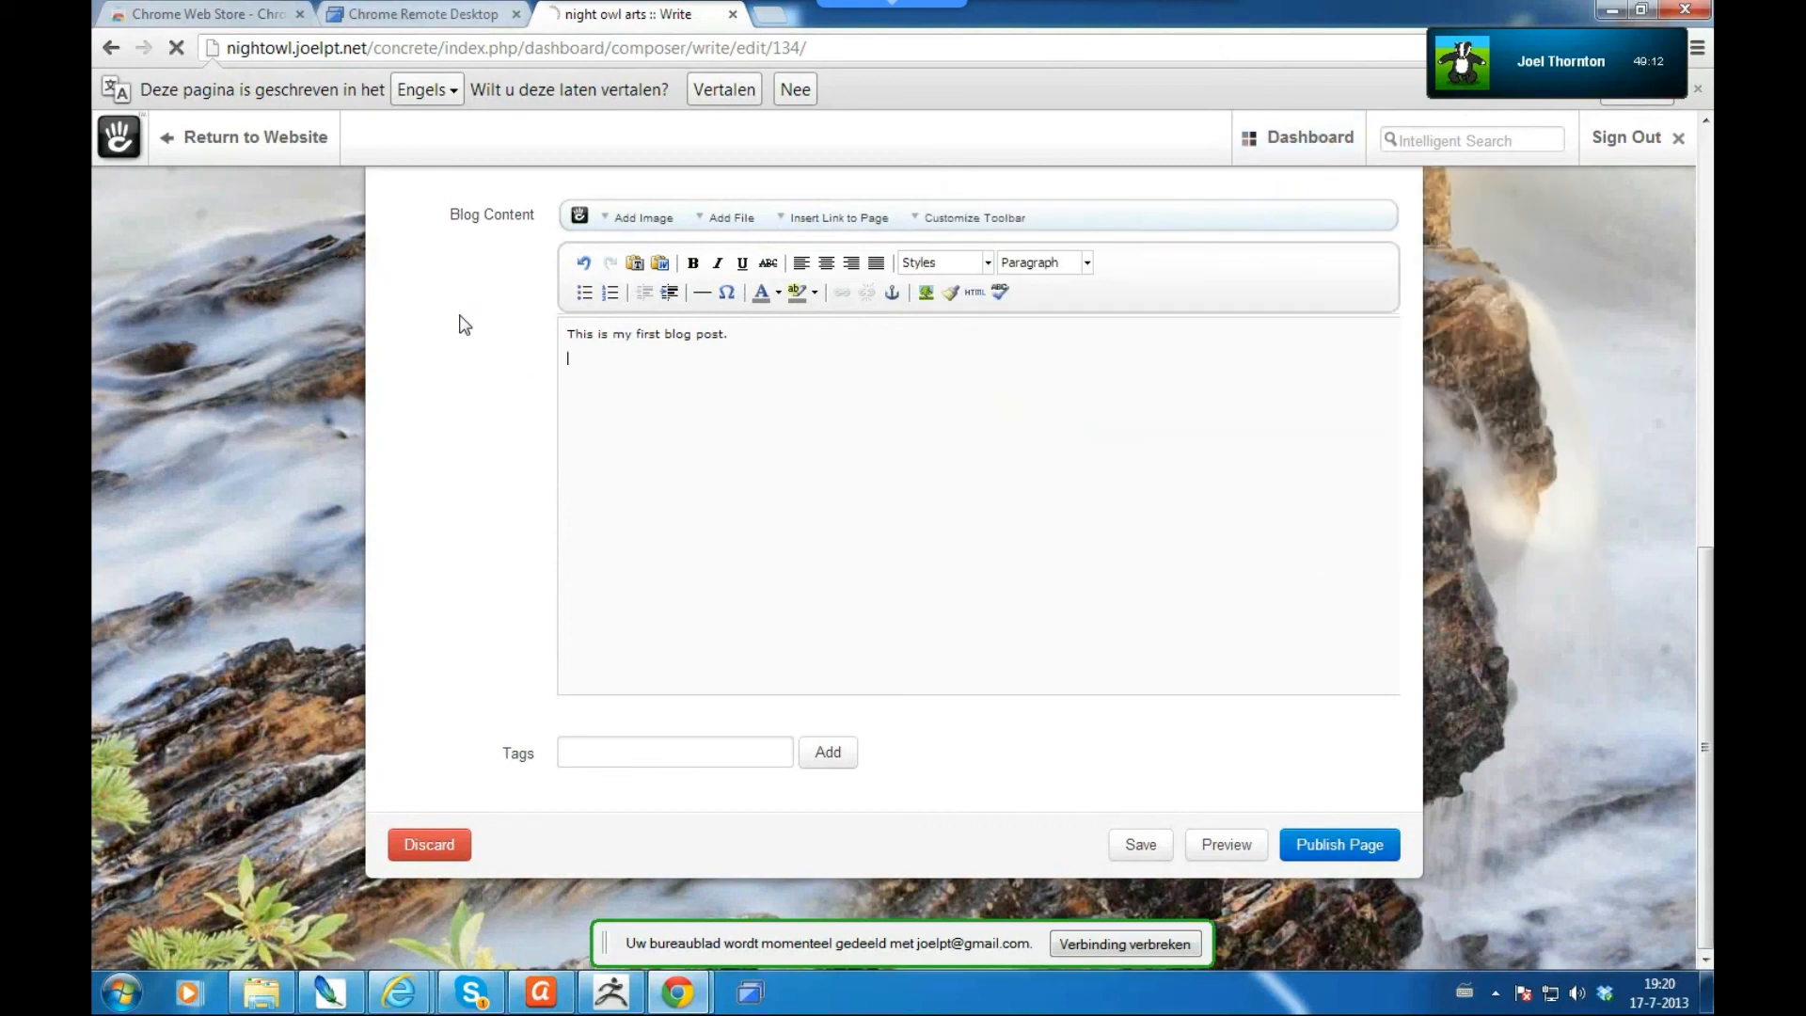
{"action": "key", "text": "Return"}
- Sign out of the site and open the landscapes gallery
{"action": "left_click", "coordinate": [1634, 143]}
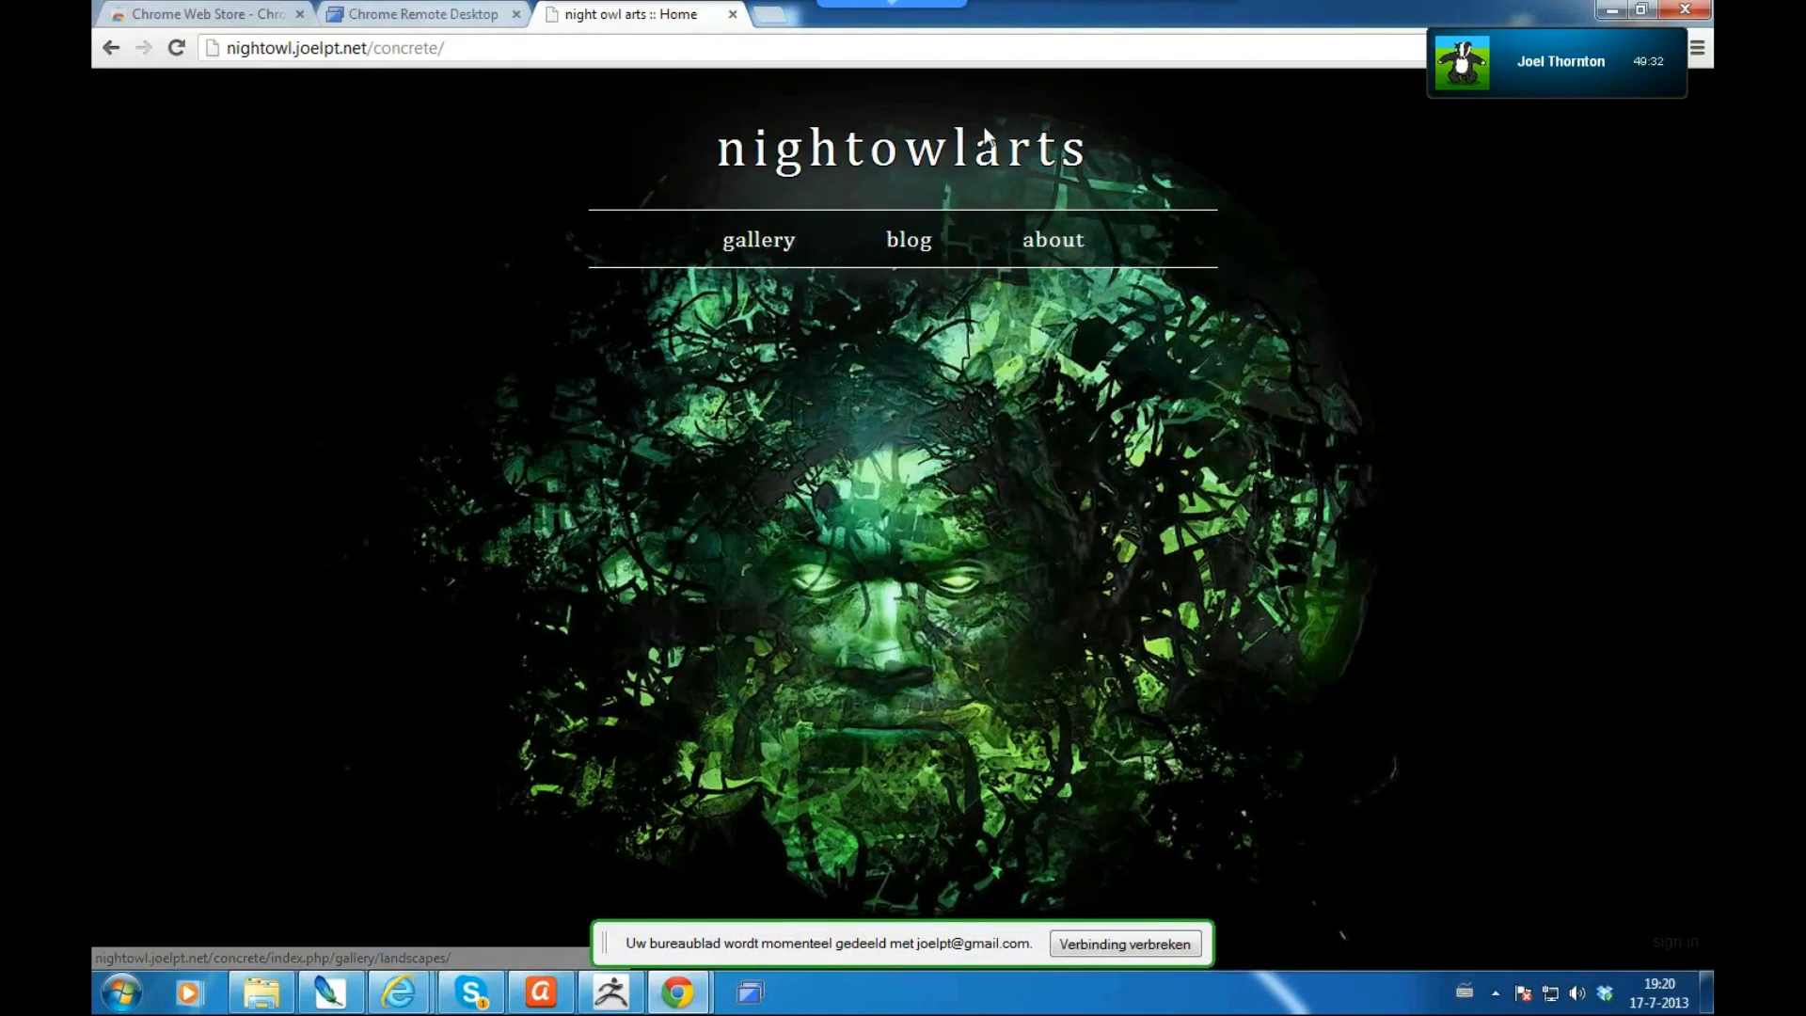
{"action": "left_click", "coordinate": [762, 246]}
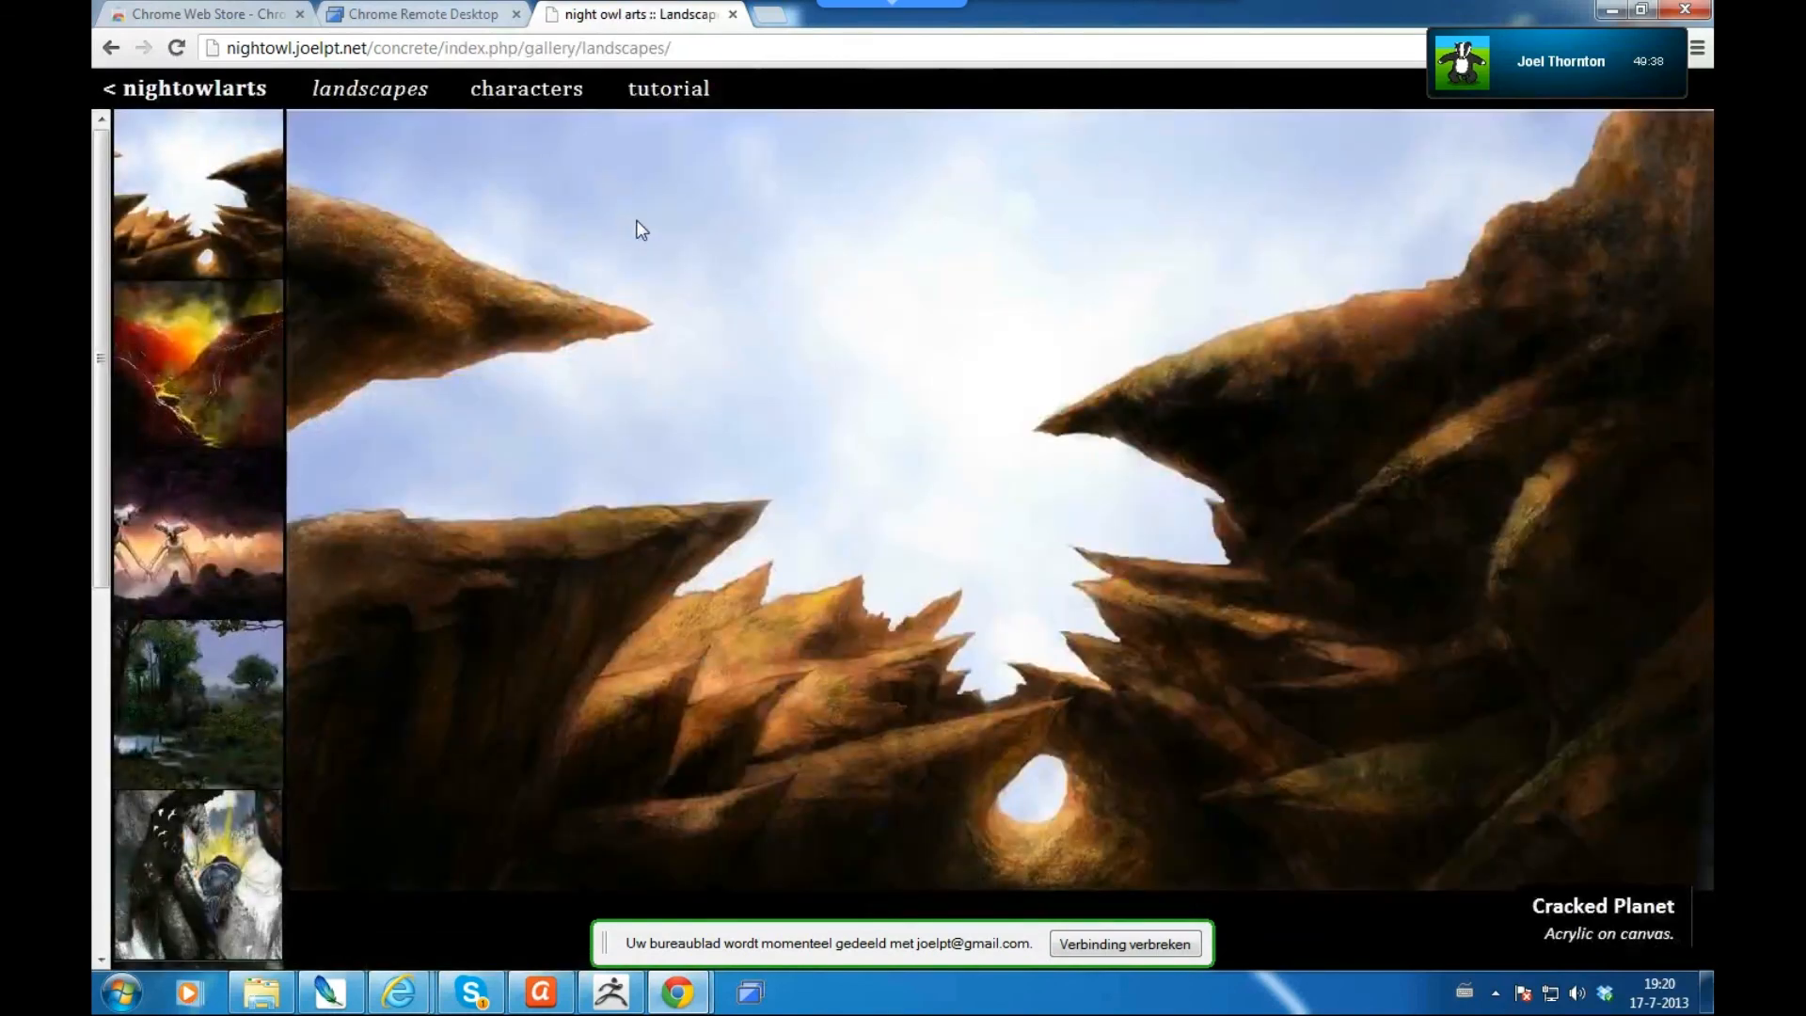
- Browse the tutorial gallery's Calypee and third images, then go to the characters gallery
{"action": "left_click", "coordinate": [659, 91]}
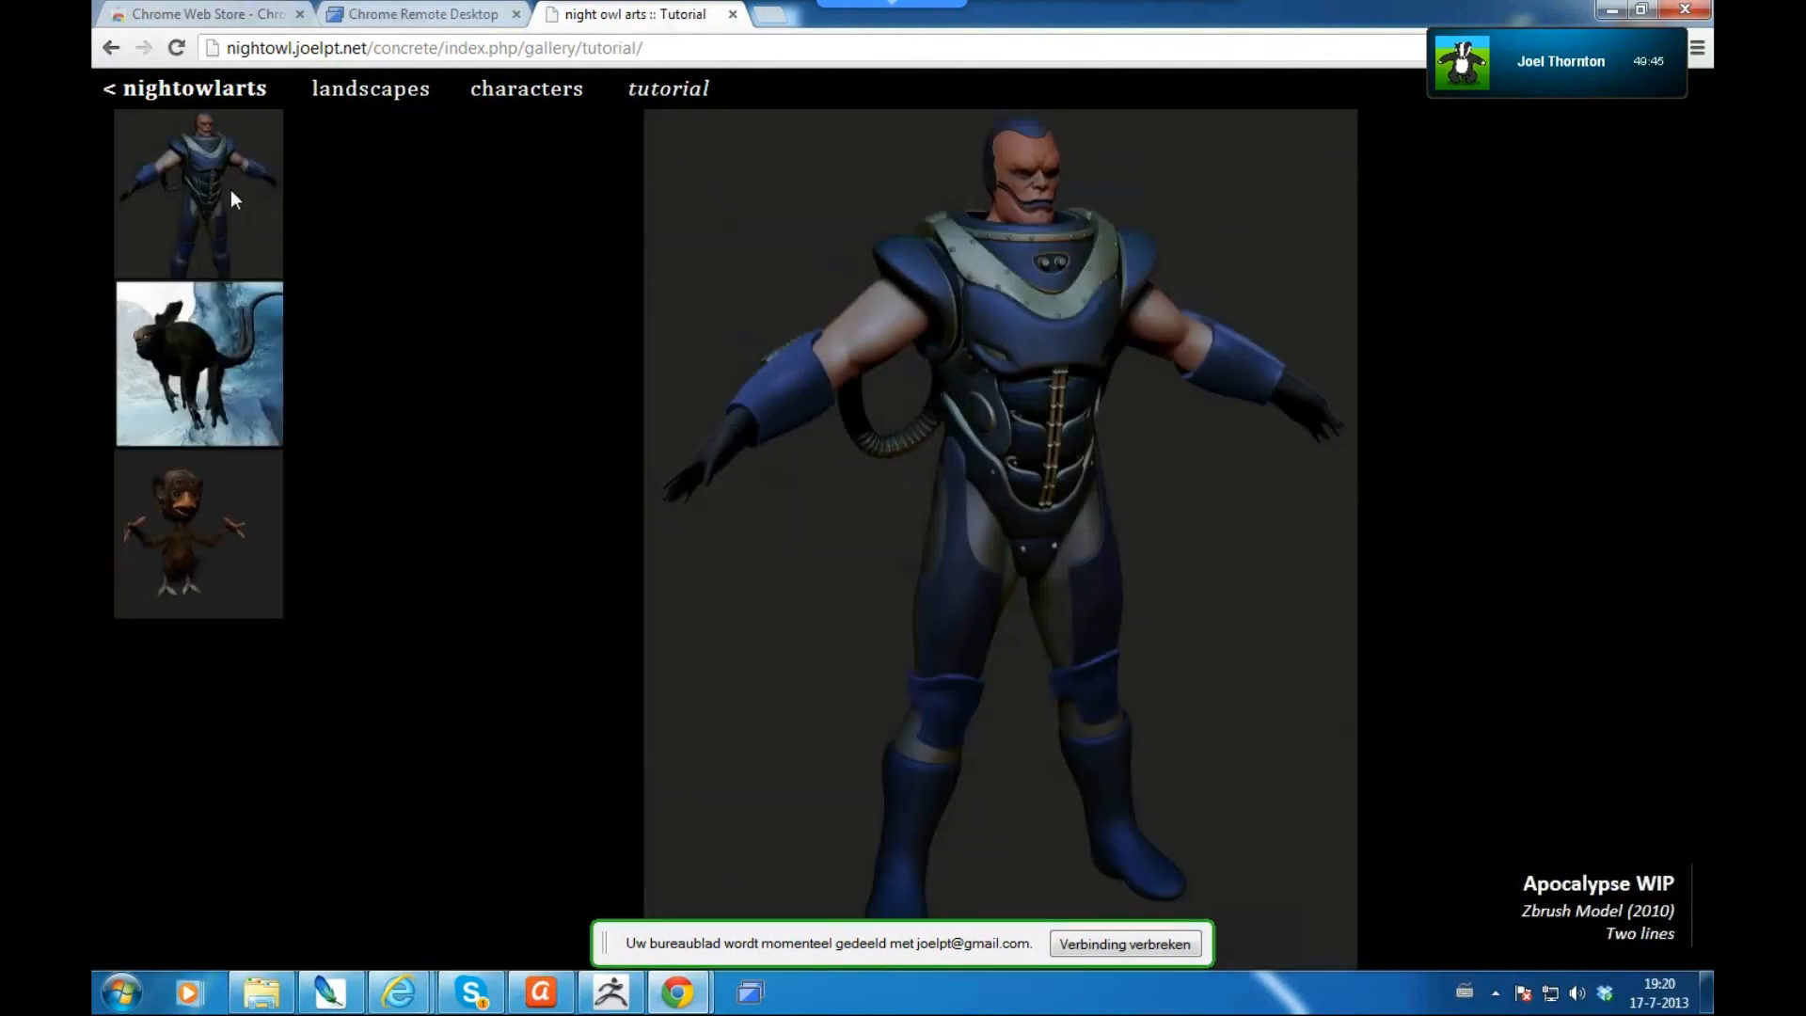
{"action": "left_click", "coordinate": [179, 357]}
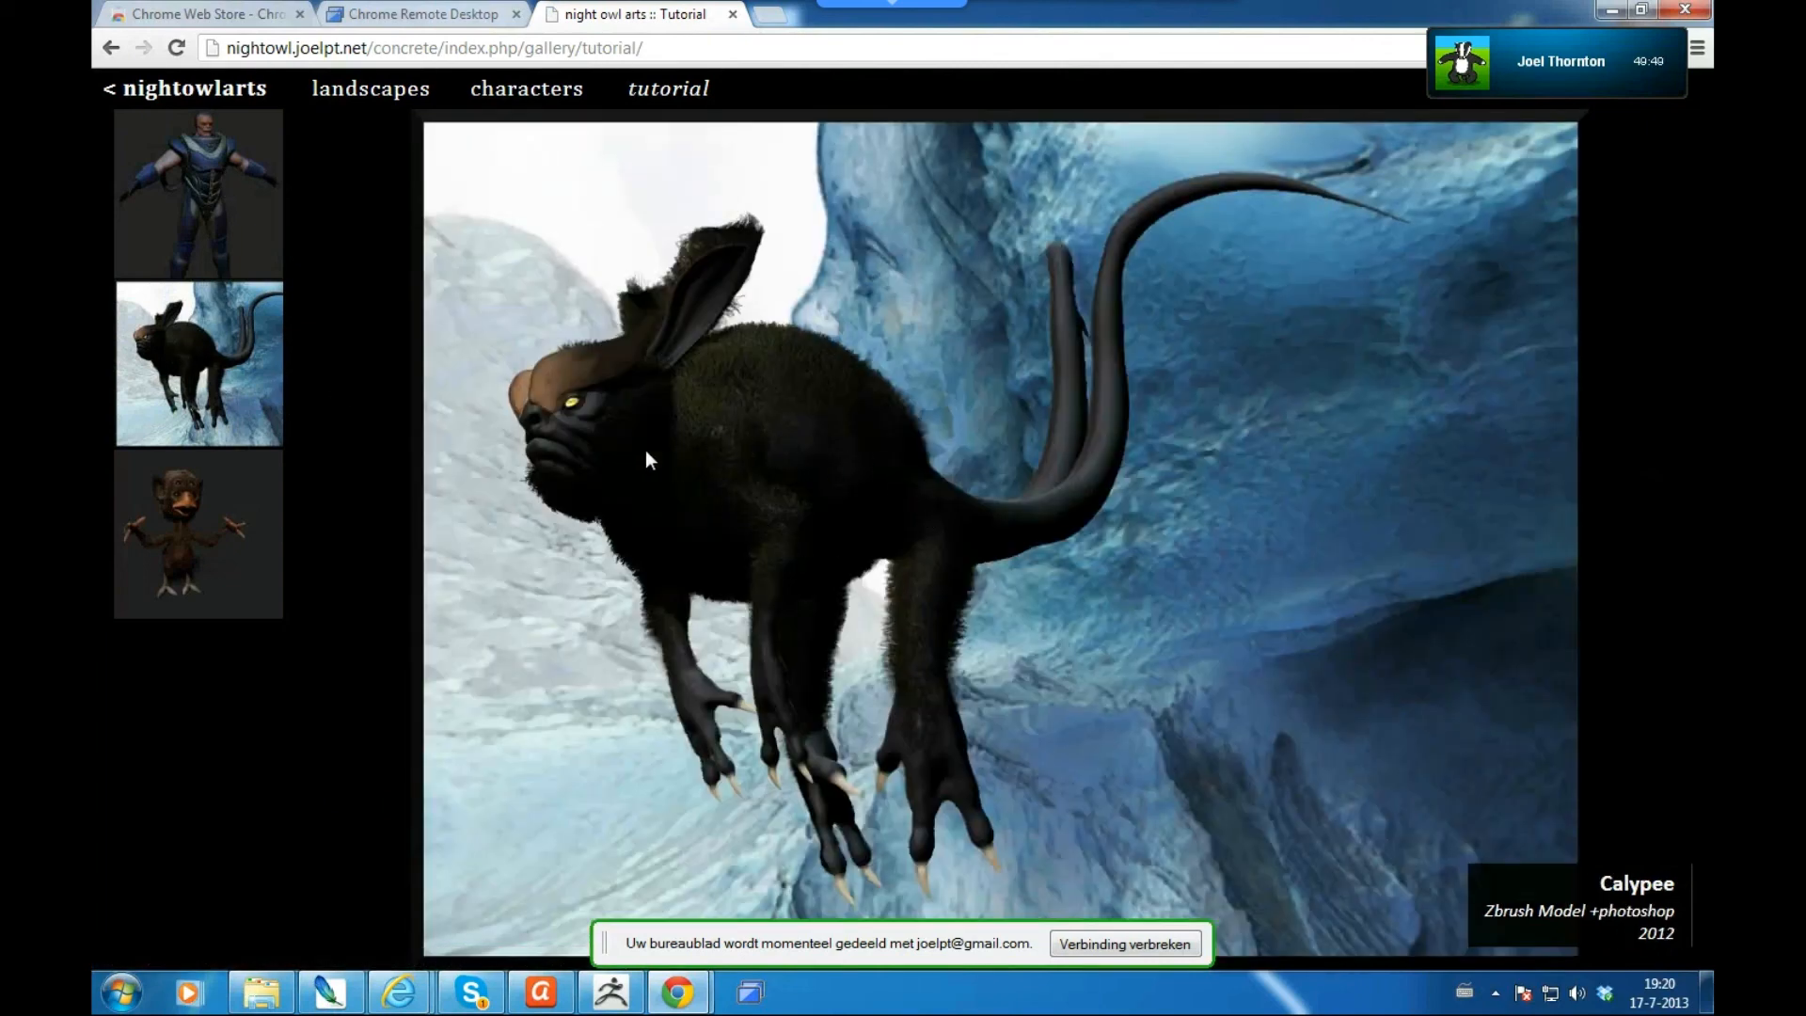
{"action": "left_click", "coordinate": [181, 557]}
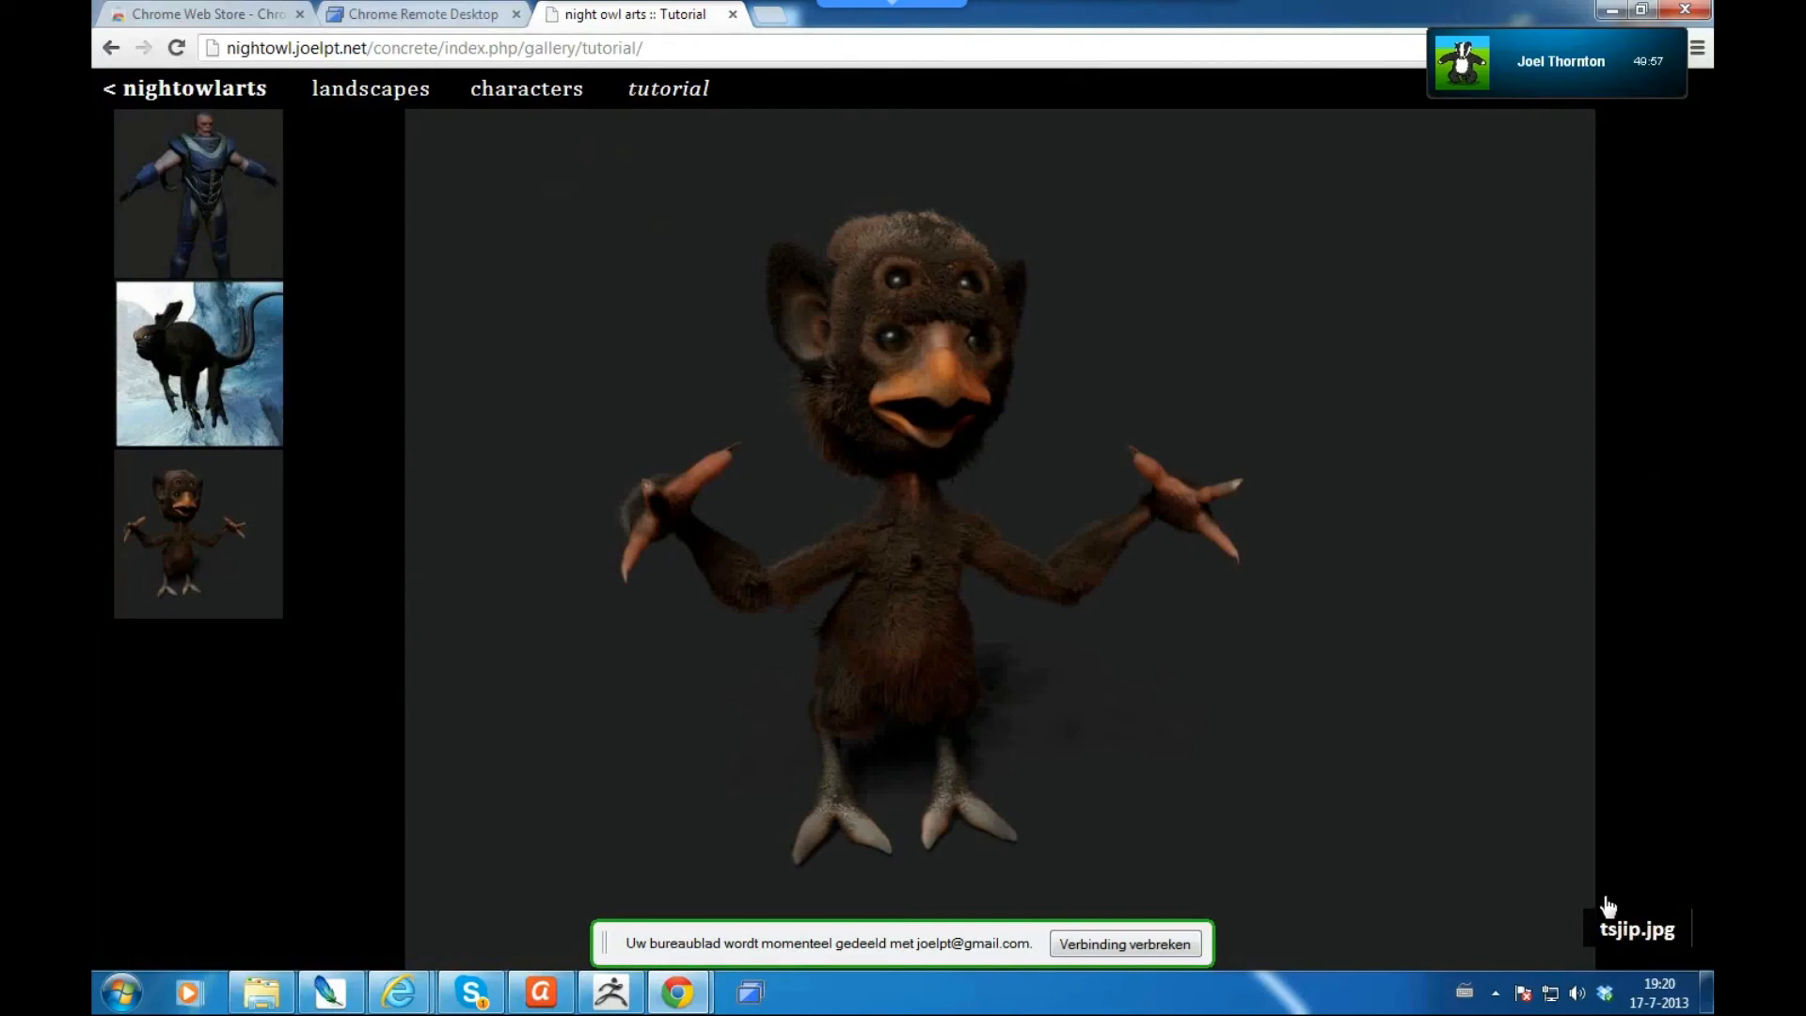
{"action": "left_click", "coordinate": [526, 94]}
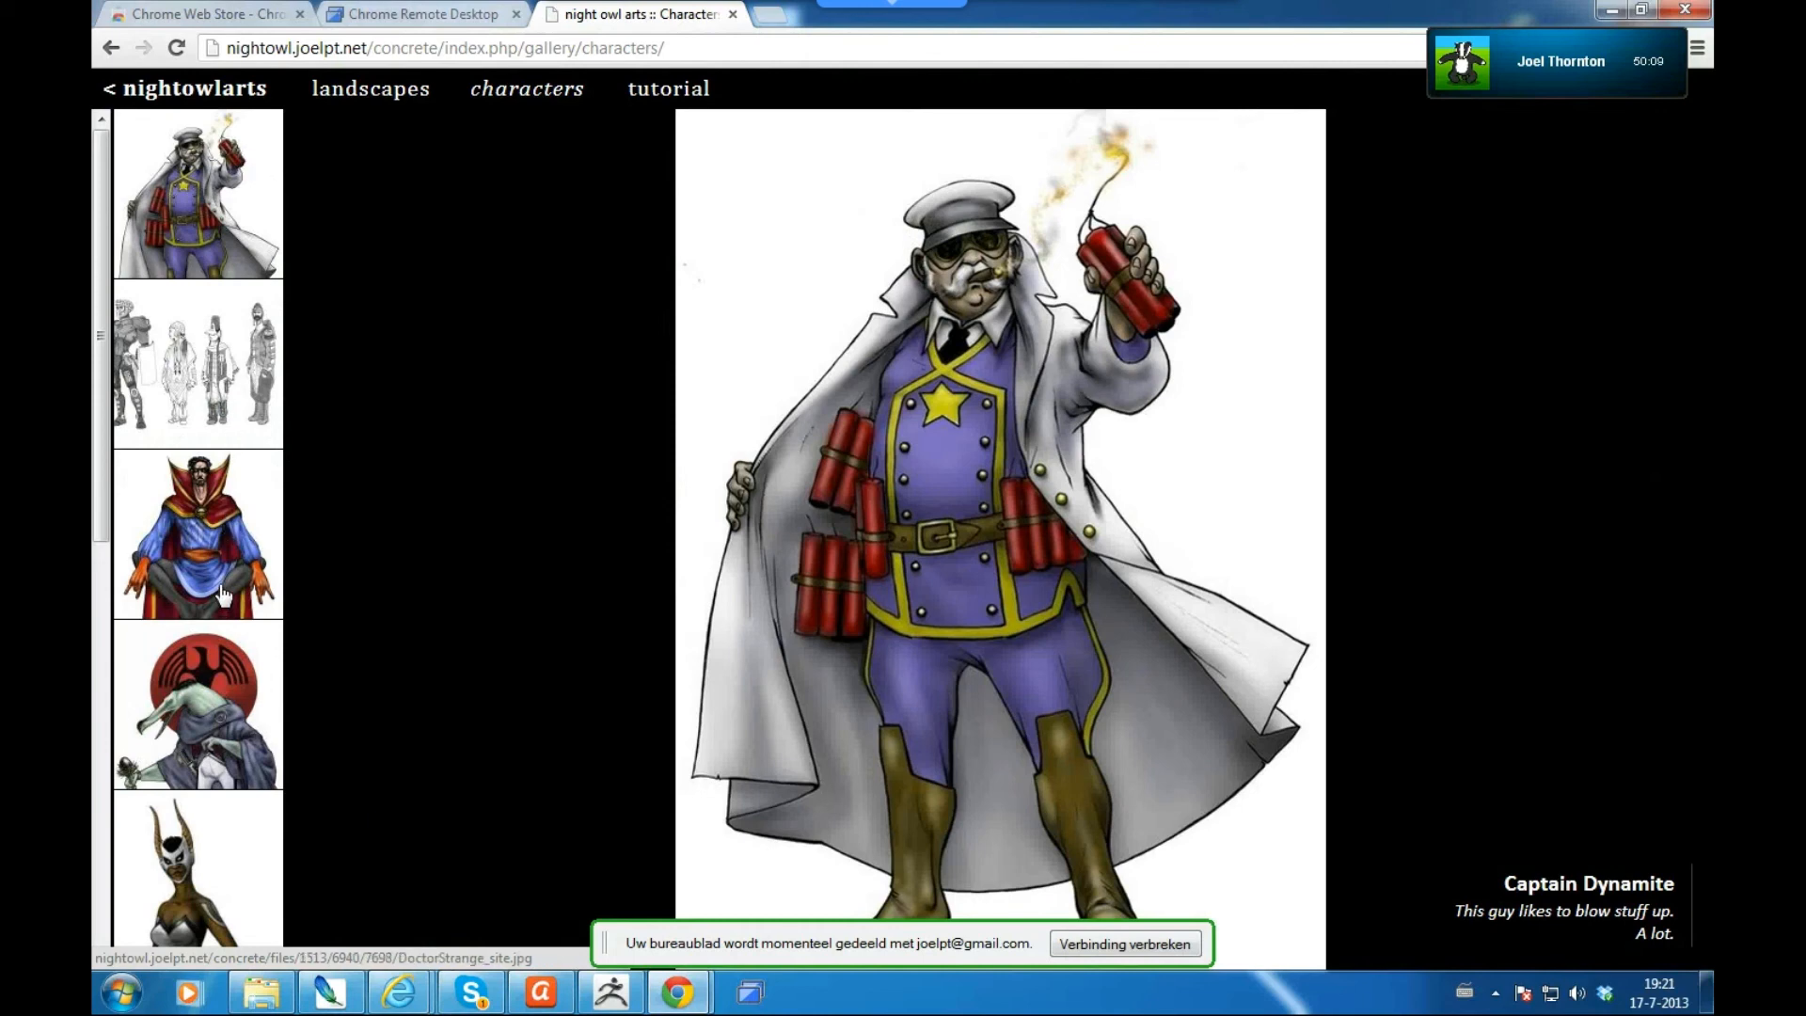
- Enlarge the crocodile-headed character from the thumbnails, then switch to the landscapes gallery
{"action": "scroll", "coordinate": [223, 600], "scroll_direction": "down", "scroll_amount": 5}
{"action": "scroll", "coordinate": [222, 595], "scroll_direction": "down", "scroll_amount": 4}
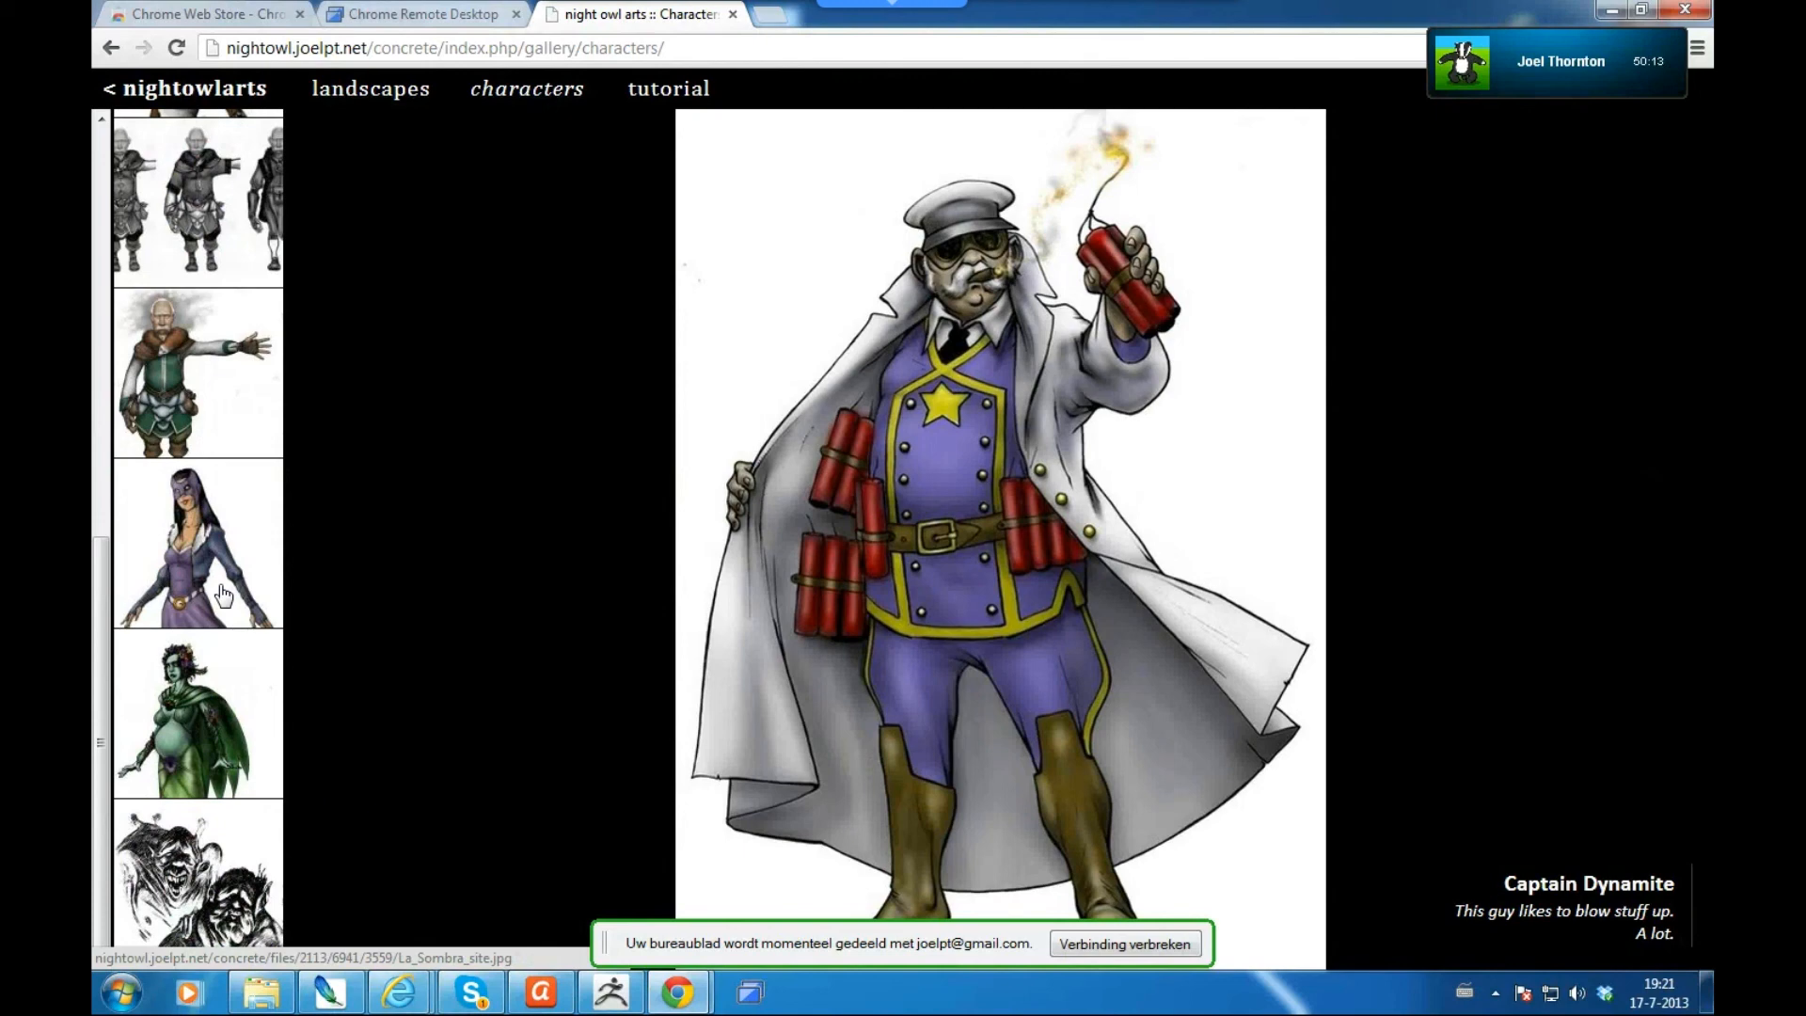
{"action": "scroll", "coordinate": [223, 594], "scroll_direction": "up", "scroll_amount": 10}
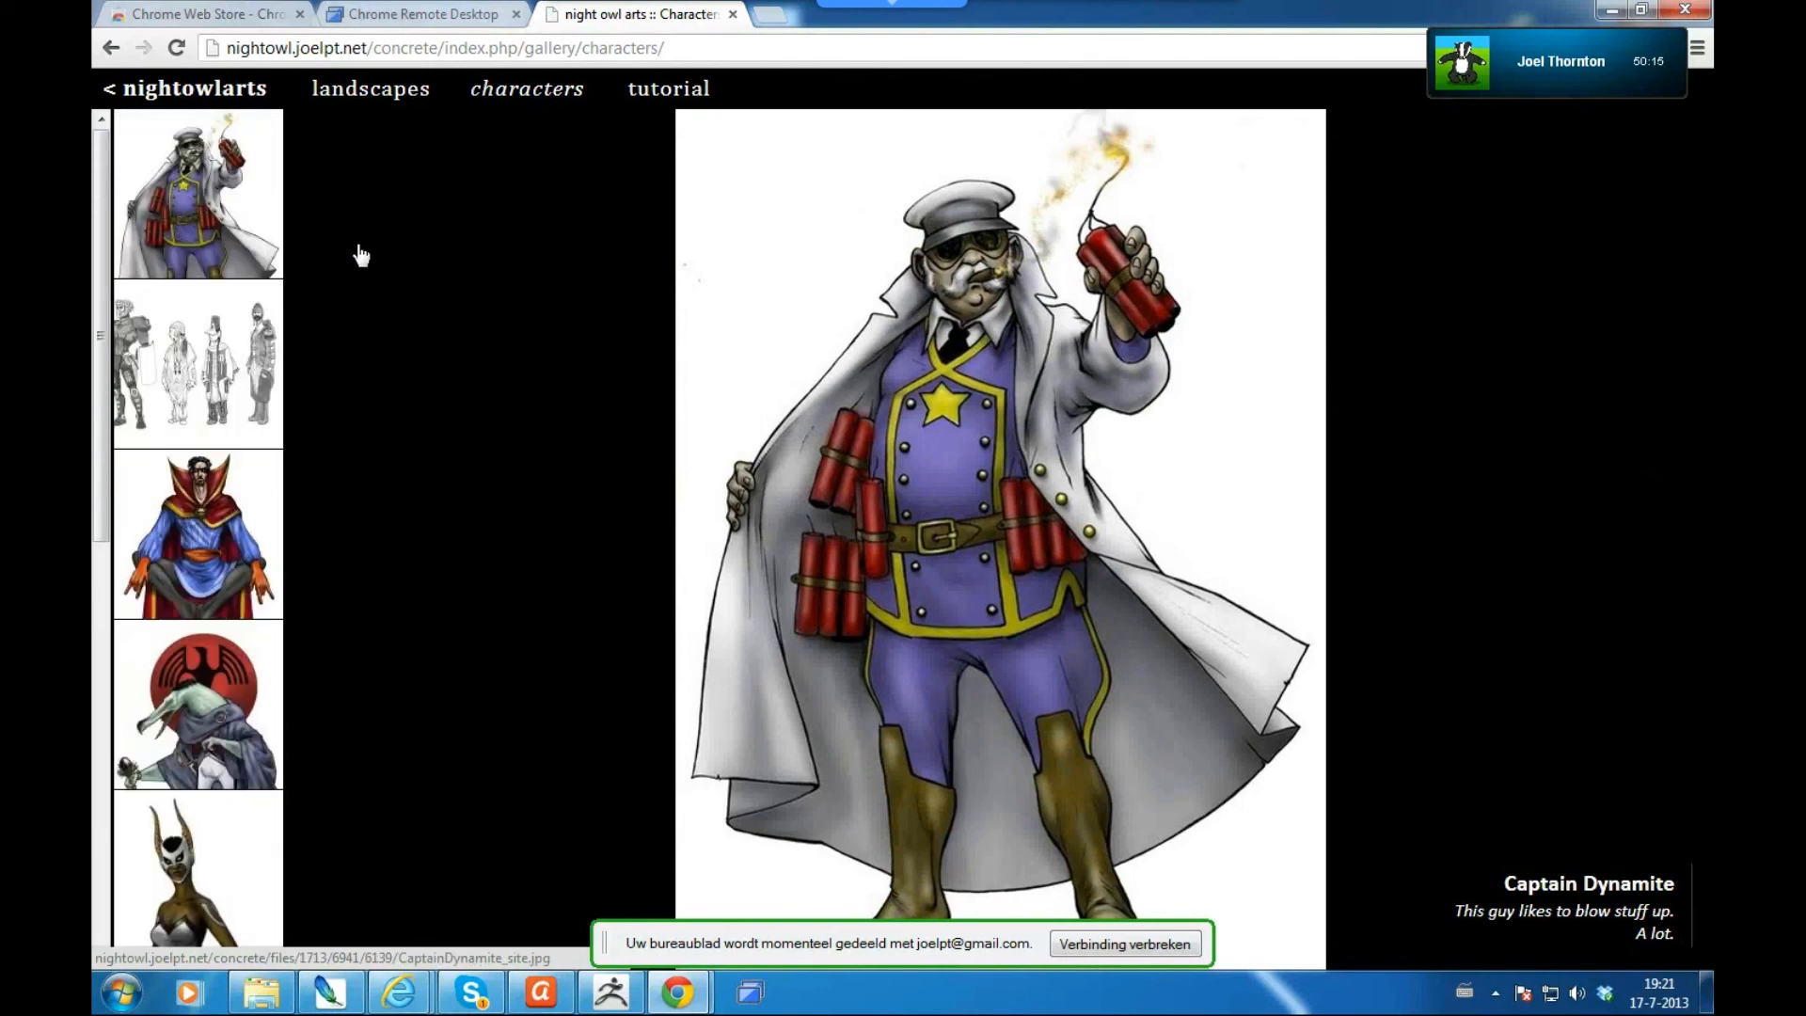
{"action": "left_click", "coordinate": [212, 682]}
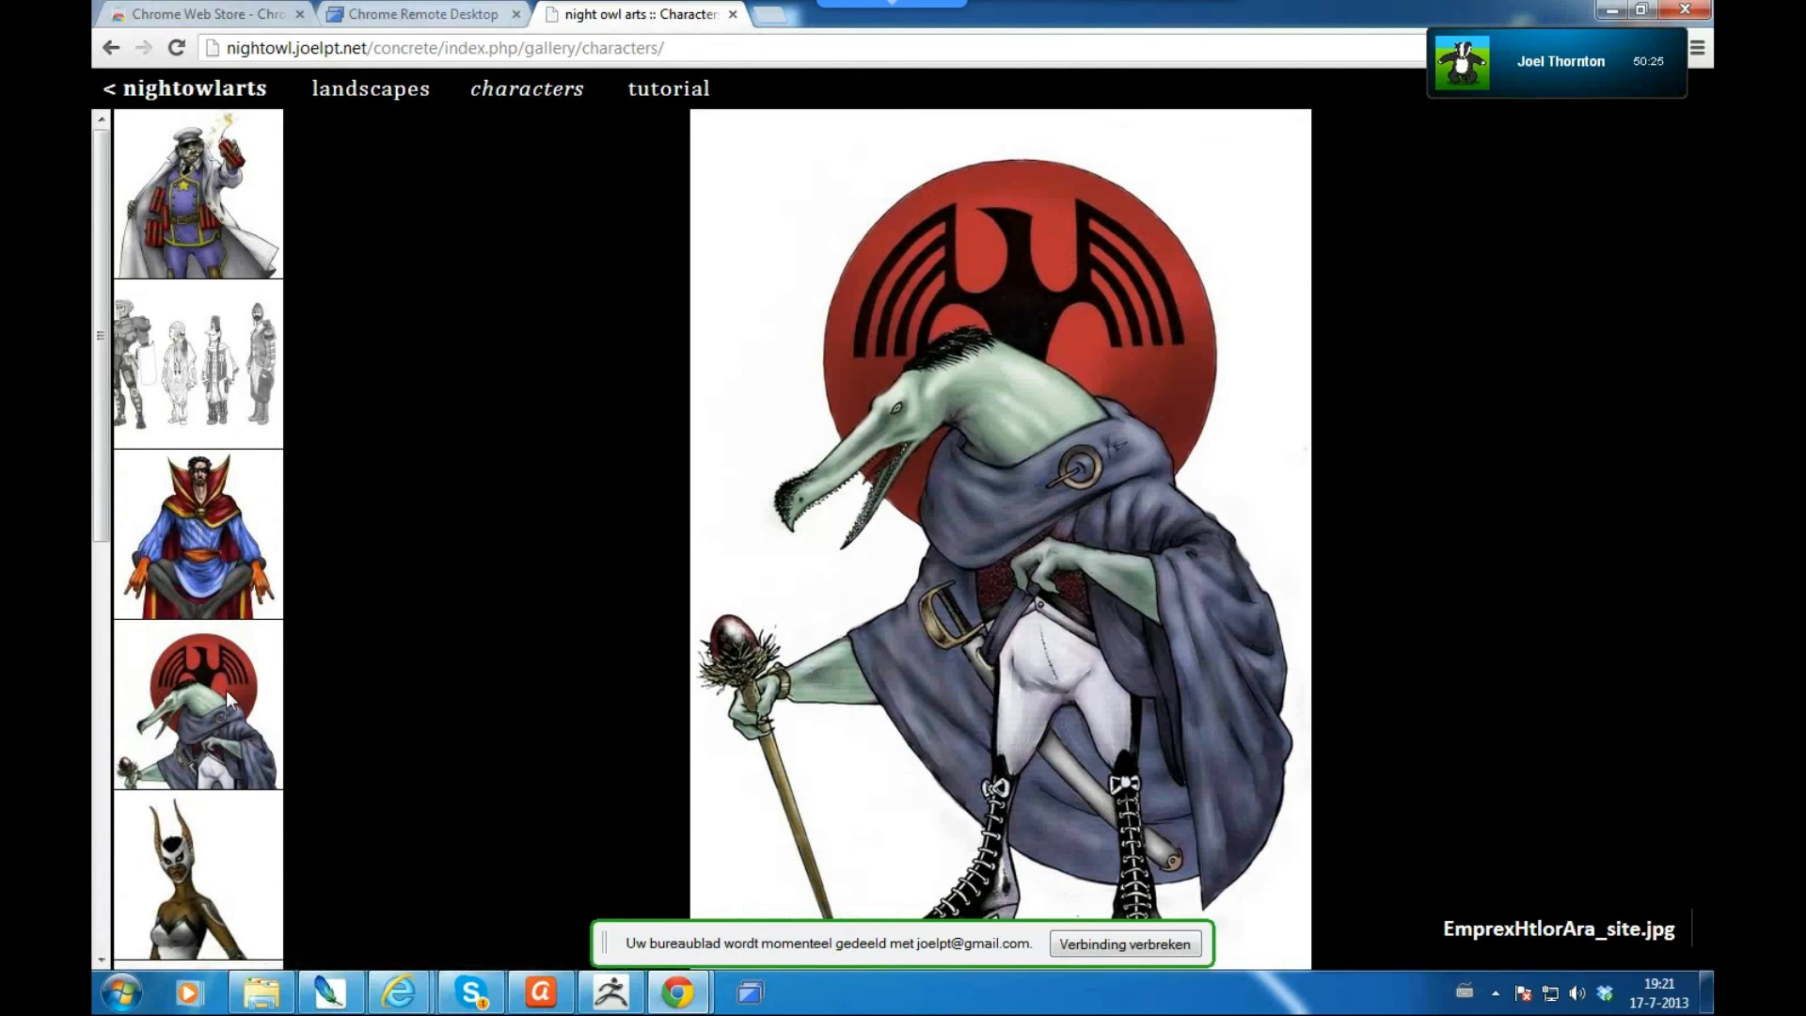
{"action": "left_click", "coordinate": [380, 100]}
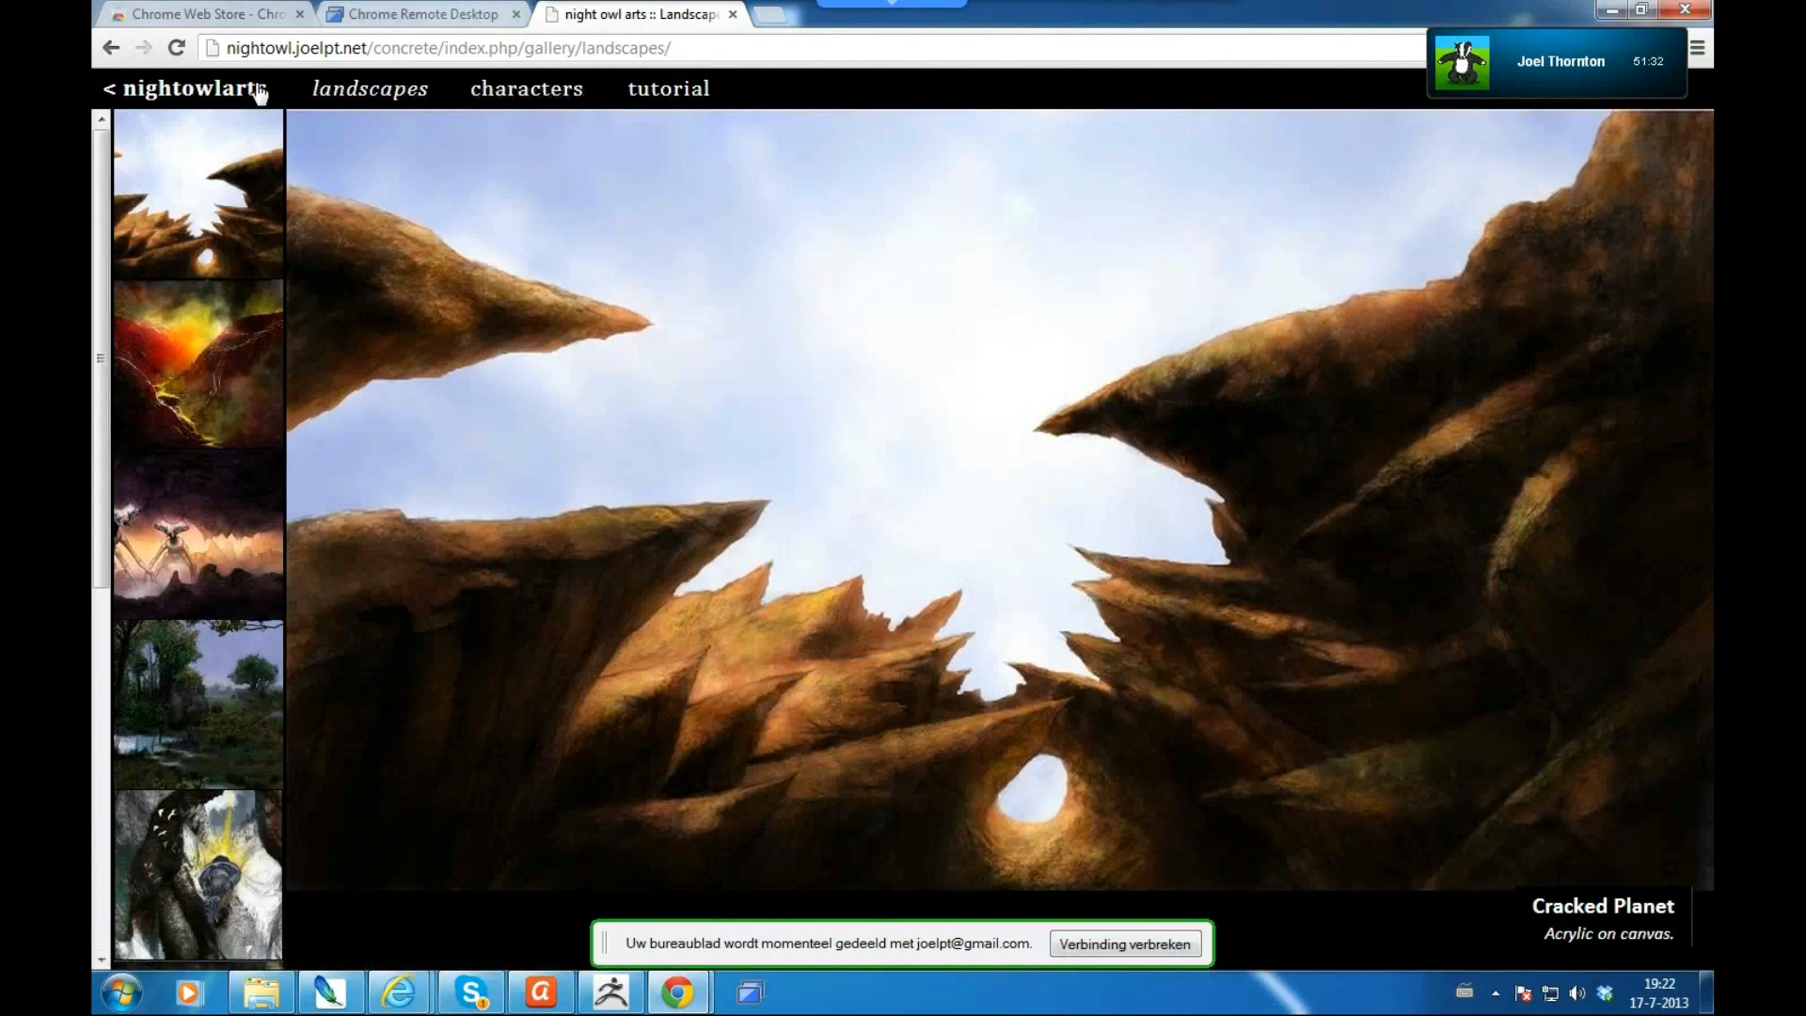
- Go from the nightowlarts home to the Blog, view 'Learning Concrete is really awesome', and return to the listing
{"action": "left_click", "coordinate": [222, 98]}
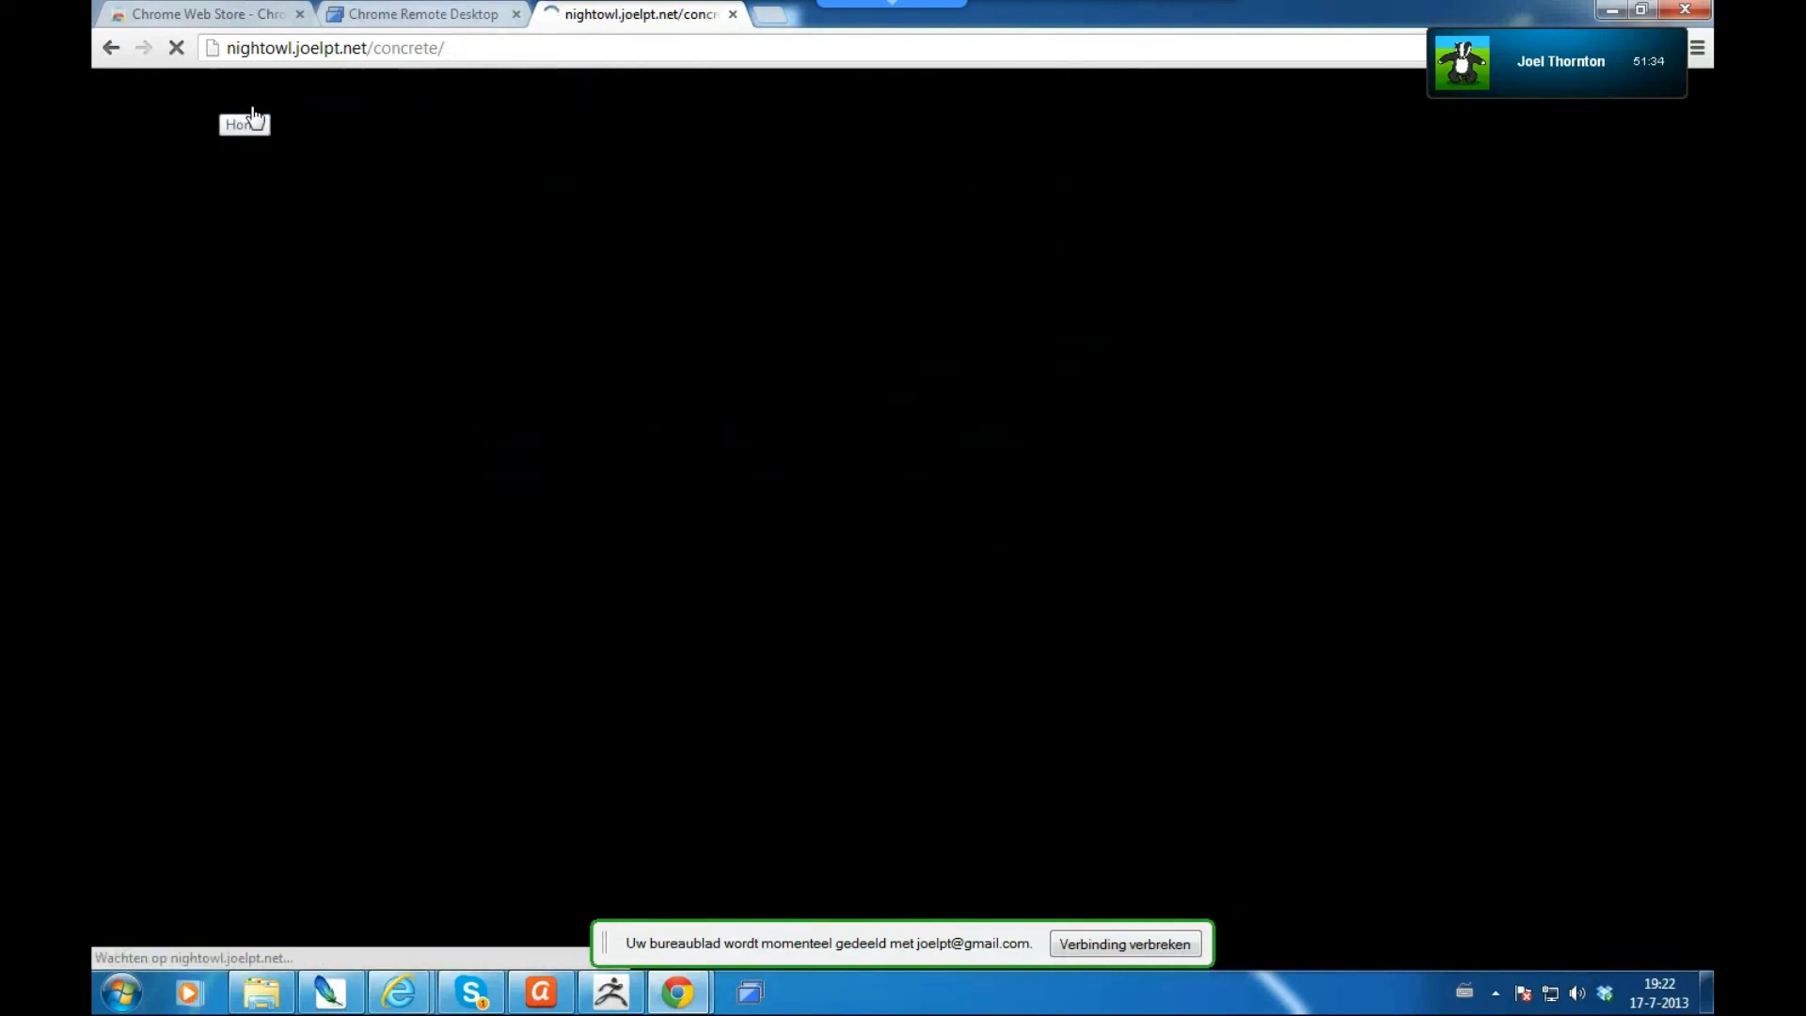
{"action": "left_click", "coordinate": [917, 245]}
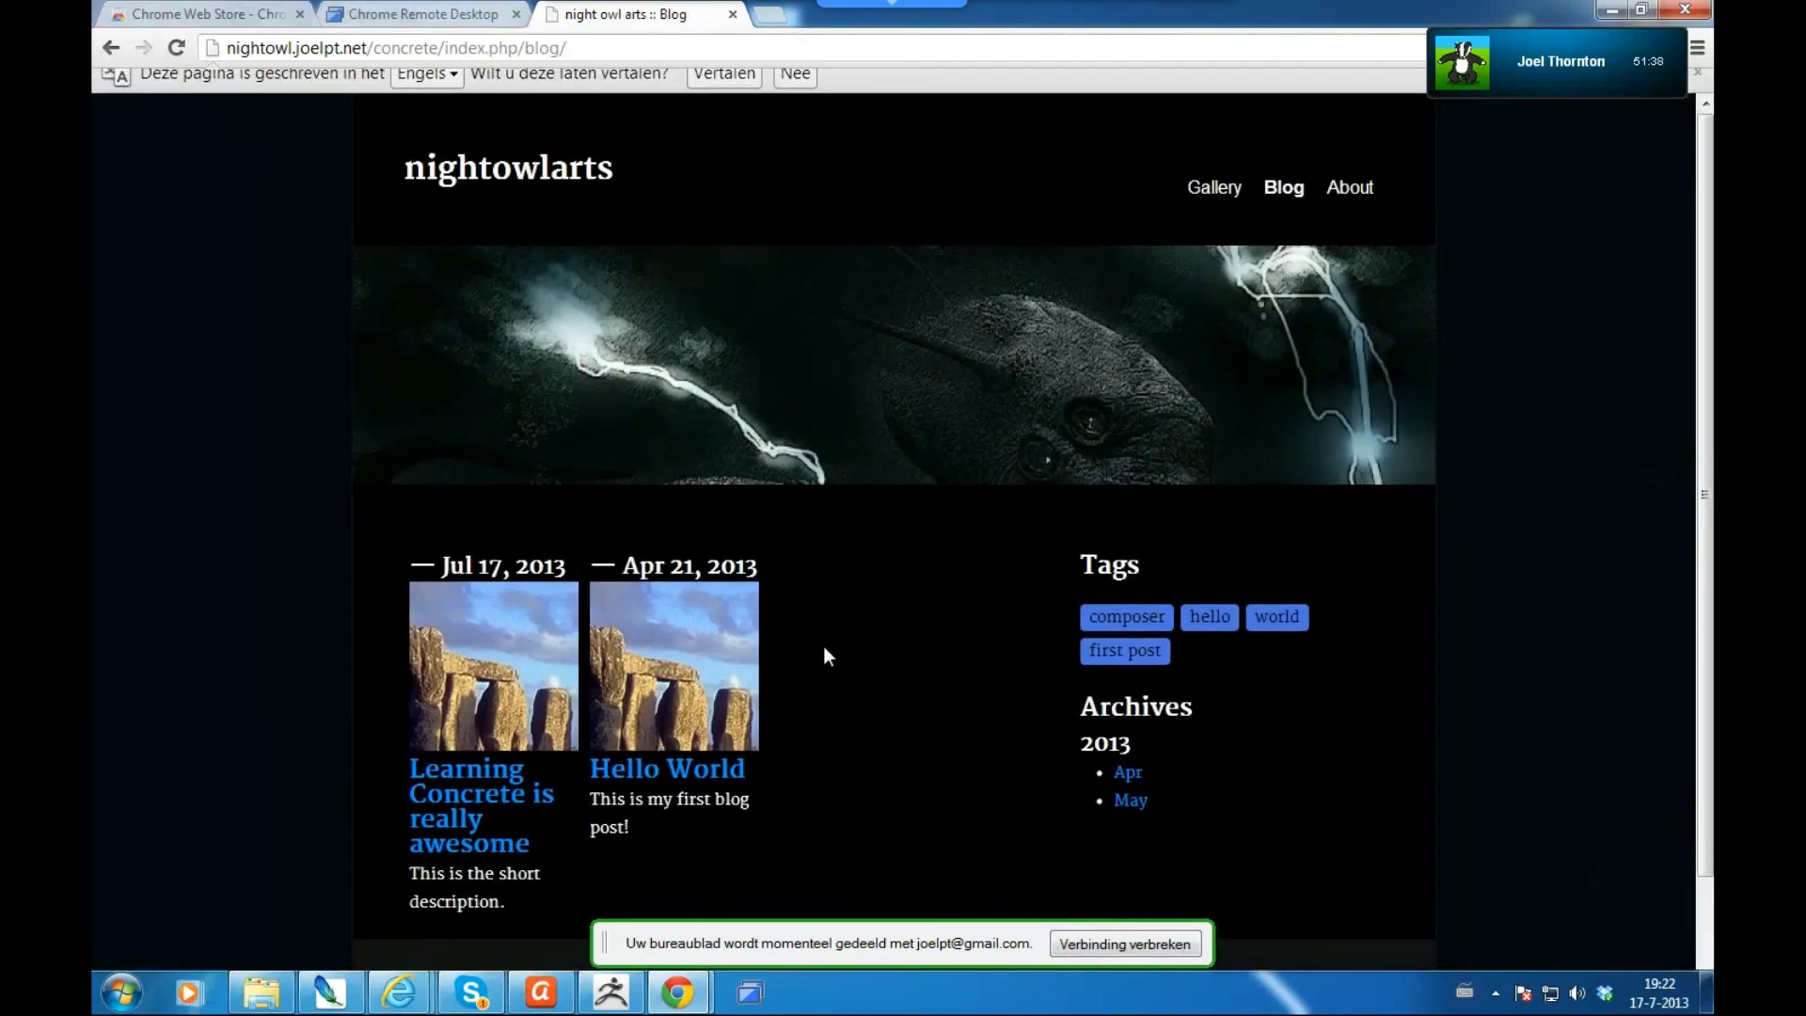
{"action": "scroll", "coordinate": [670, 786], "scroll_direction": "down", "scroll_amount": 1}
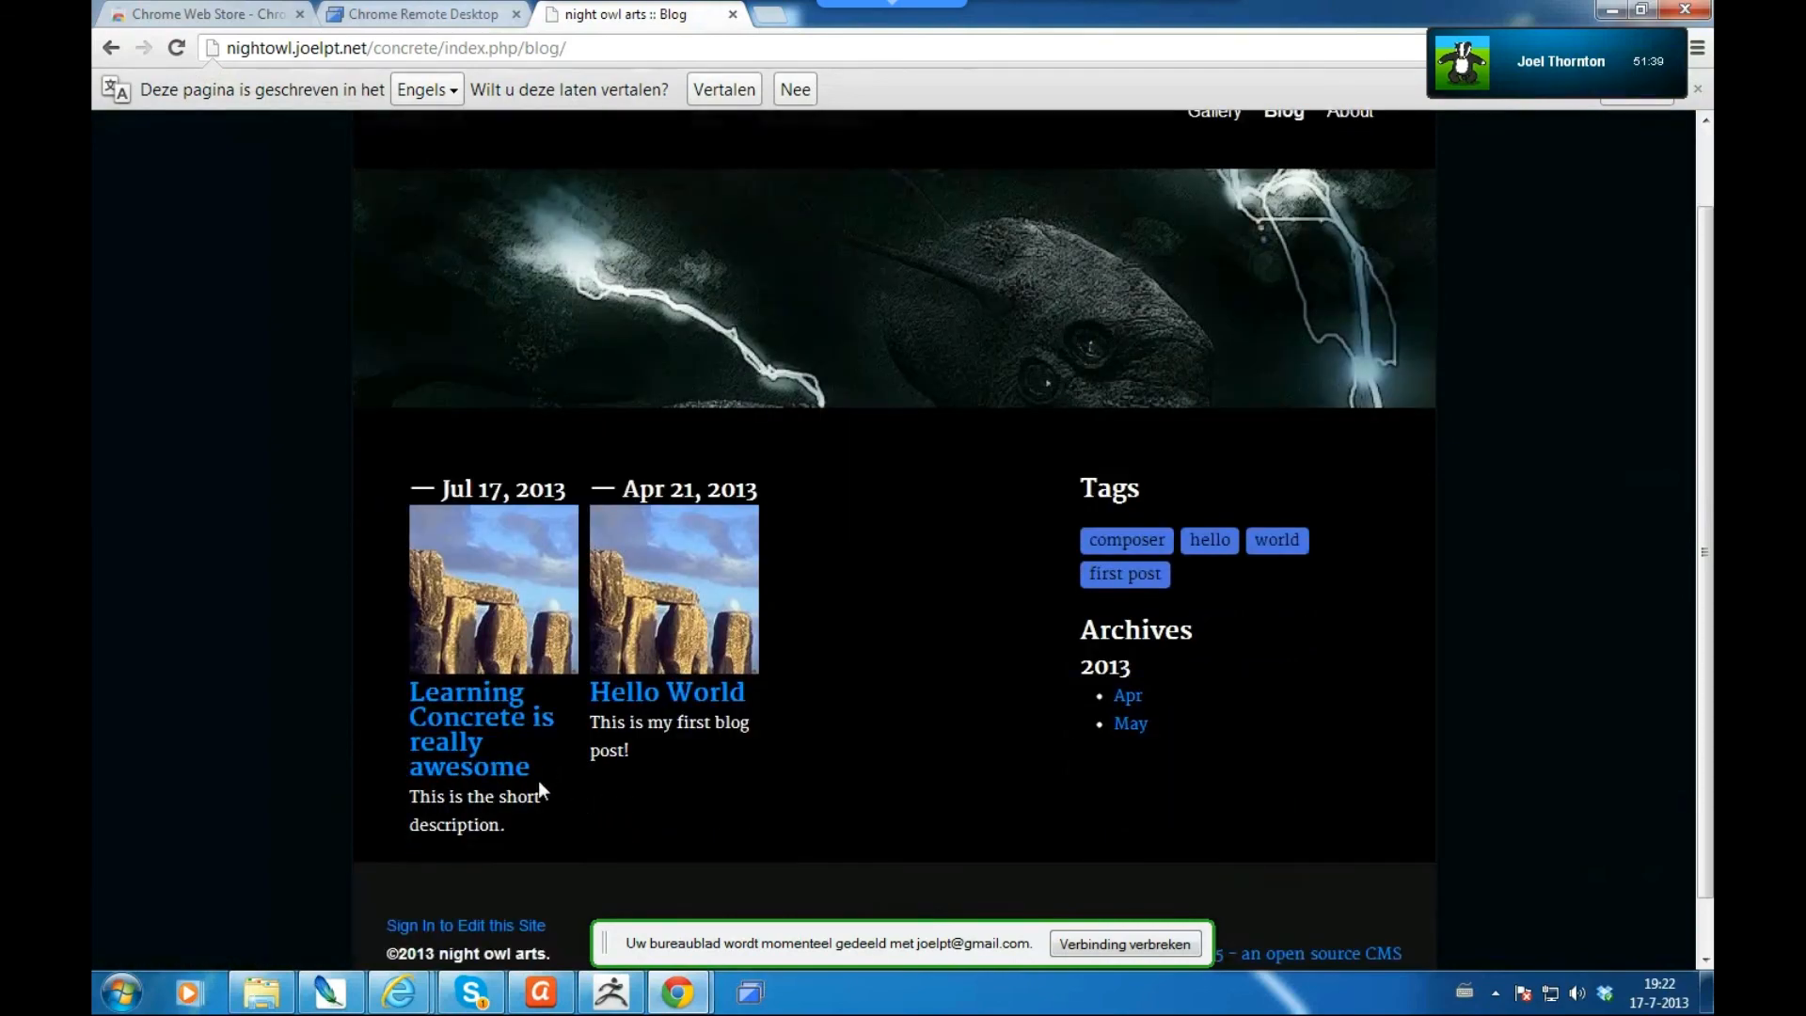
{"action": "scroll", "coordinate": [527, 767], "scroll_direction": "down", "scroll_amount": 1}
{"action": "left_click", "coordinate": [467, 649]}
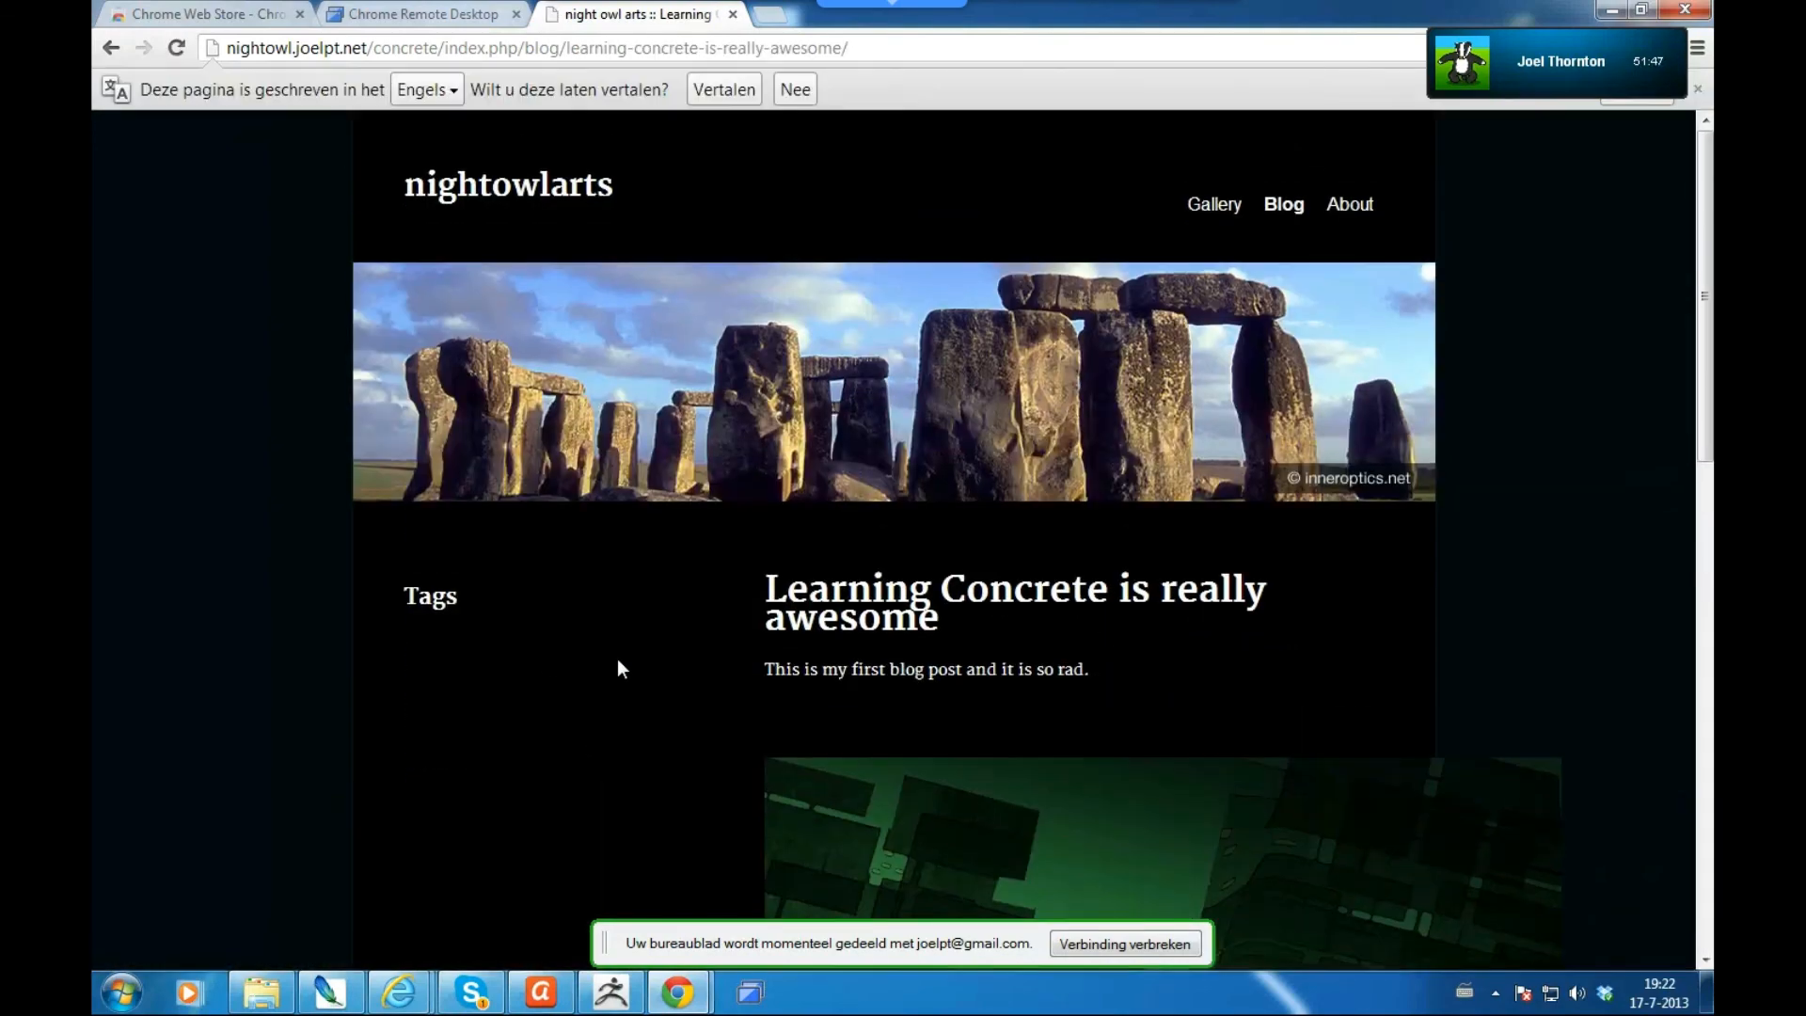
{"action": "scroll", "coordinate": [657, 725], "scroll_direction": "down", "scroll_amount": 1}
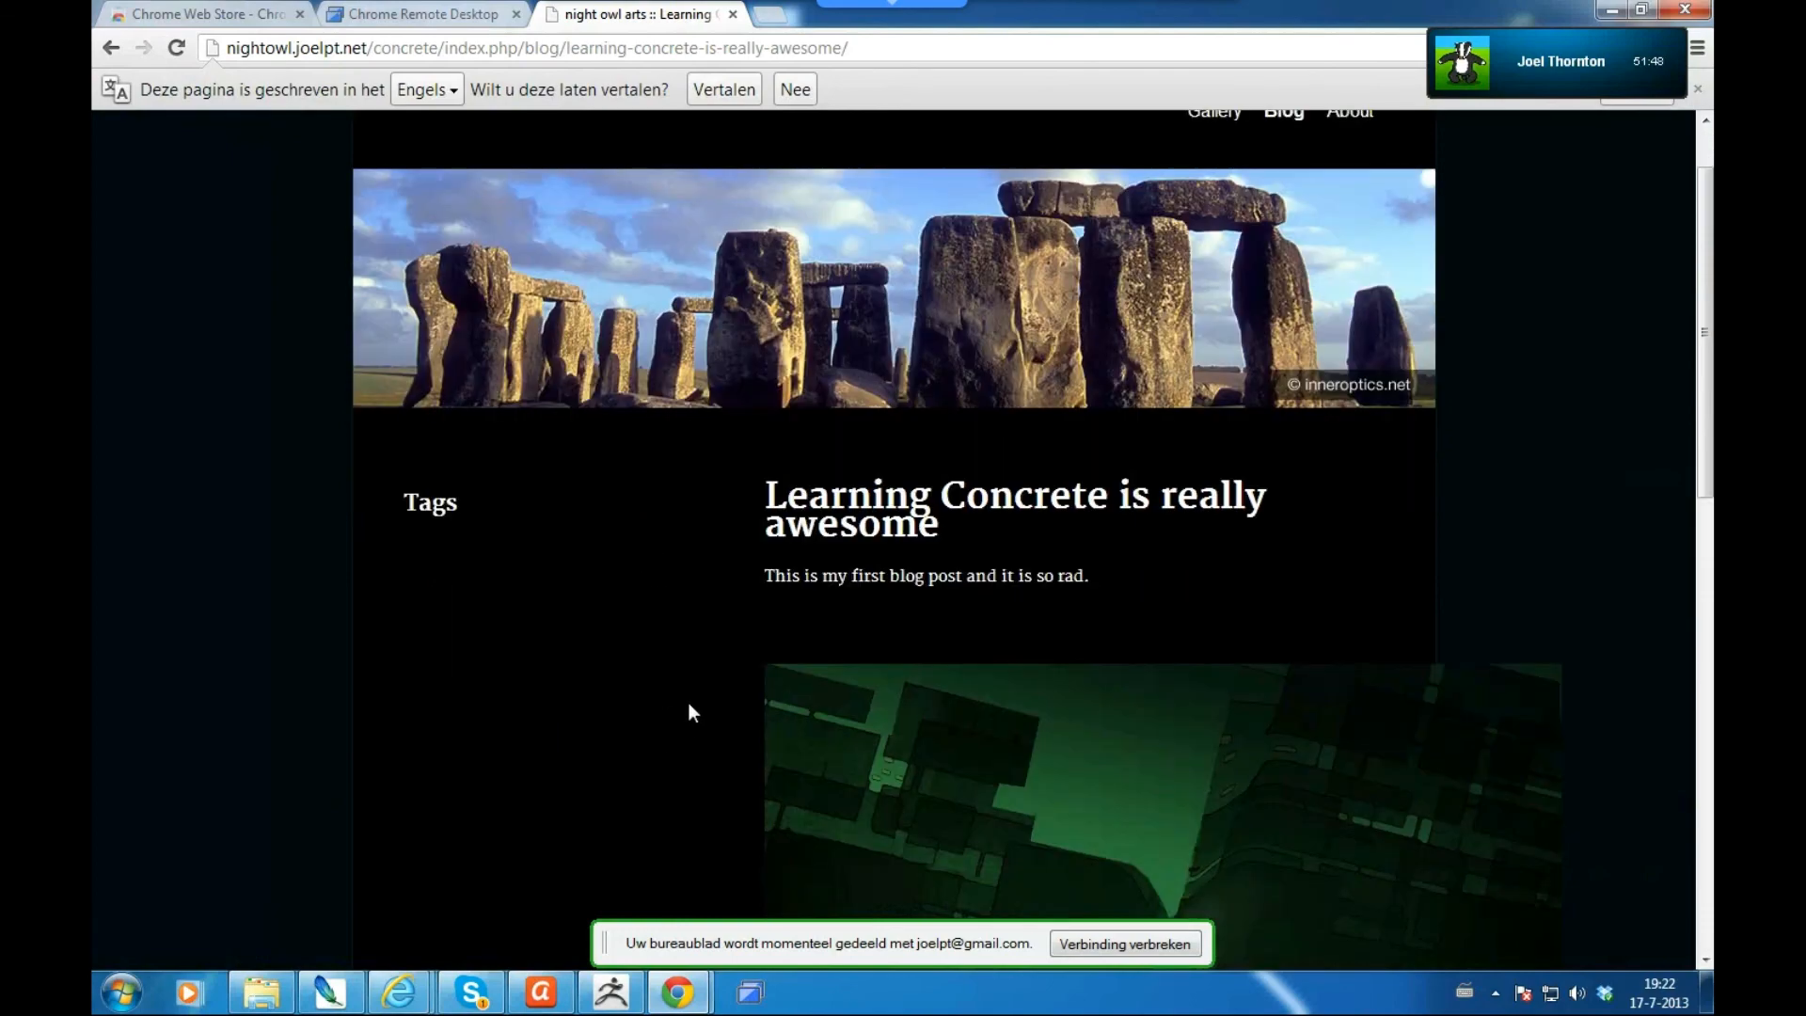
{"action": "scroll", "coordinate": [683, 621], "scroll_direction": "down", "scroll_amount": 3}
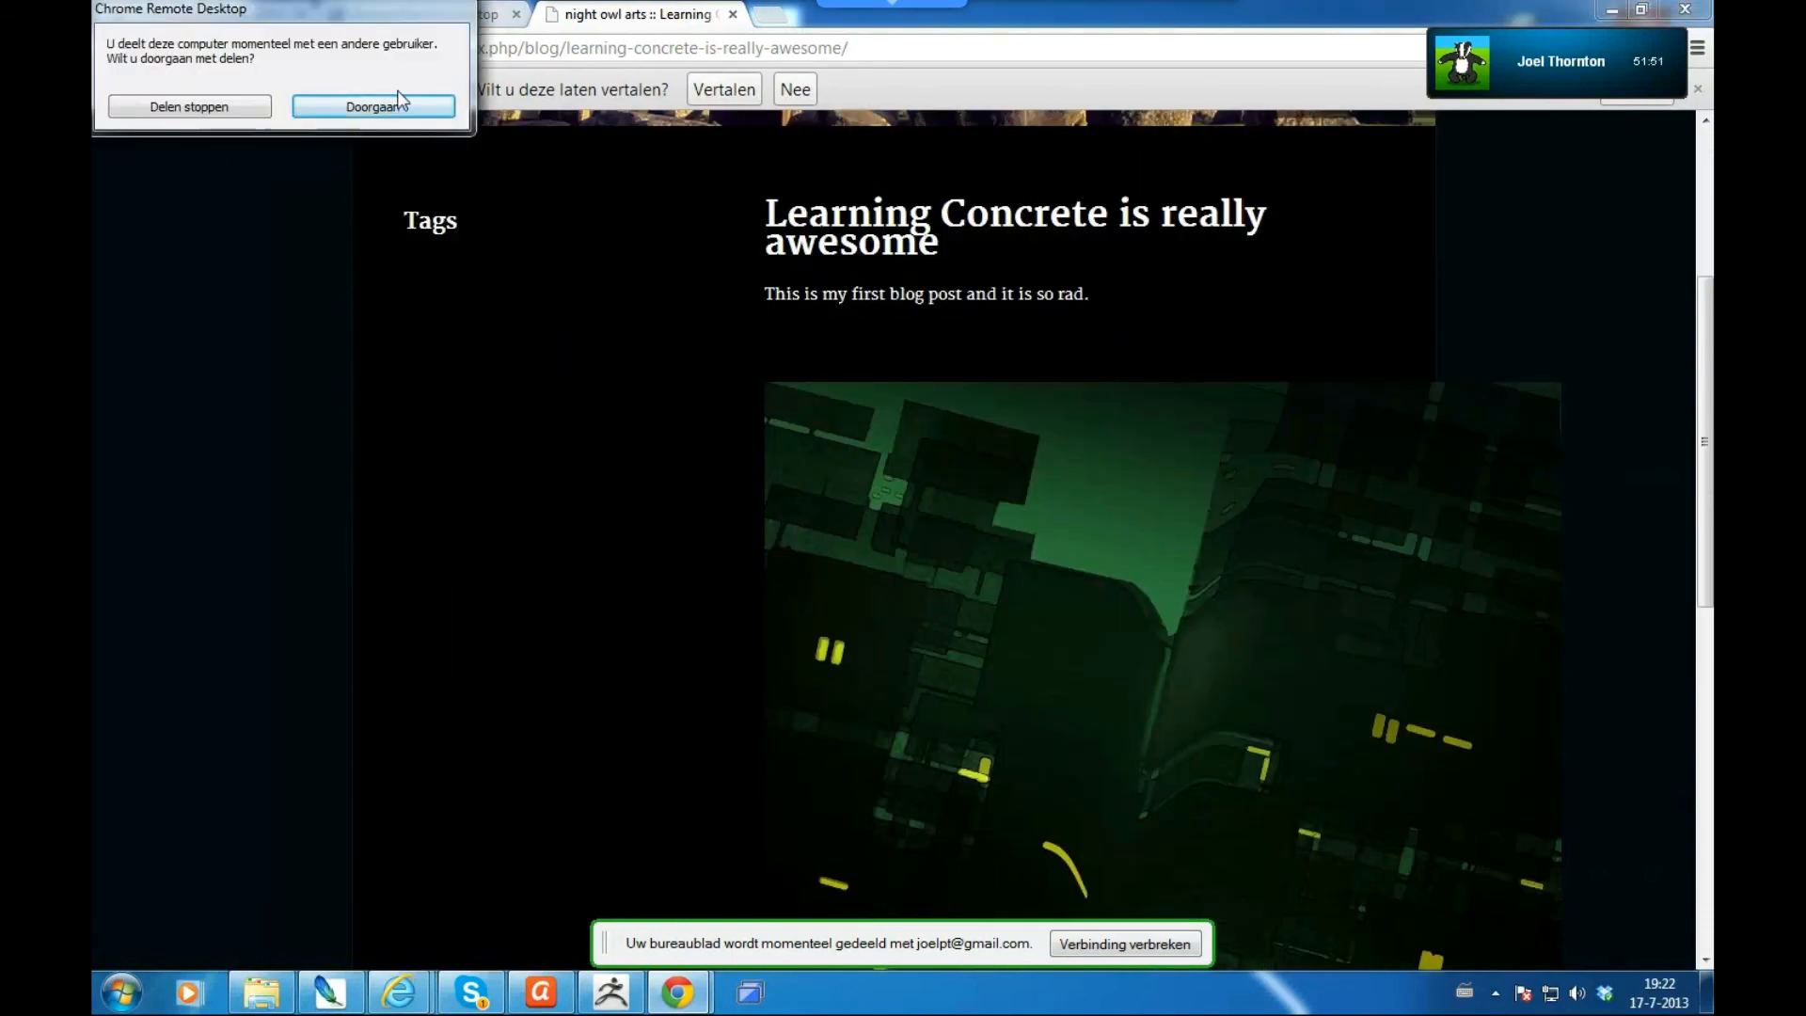
{"action": "left_click", "coordinate": [392, 115]}
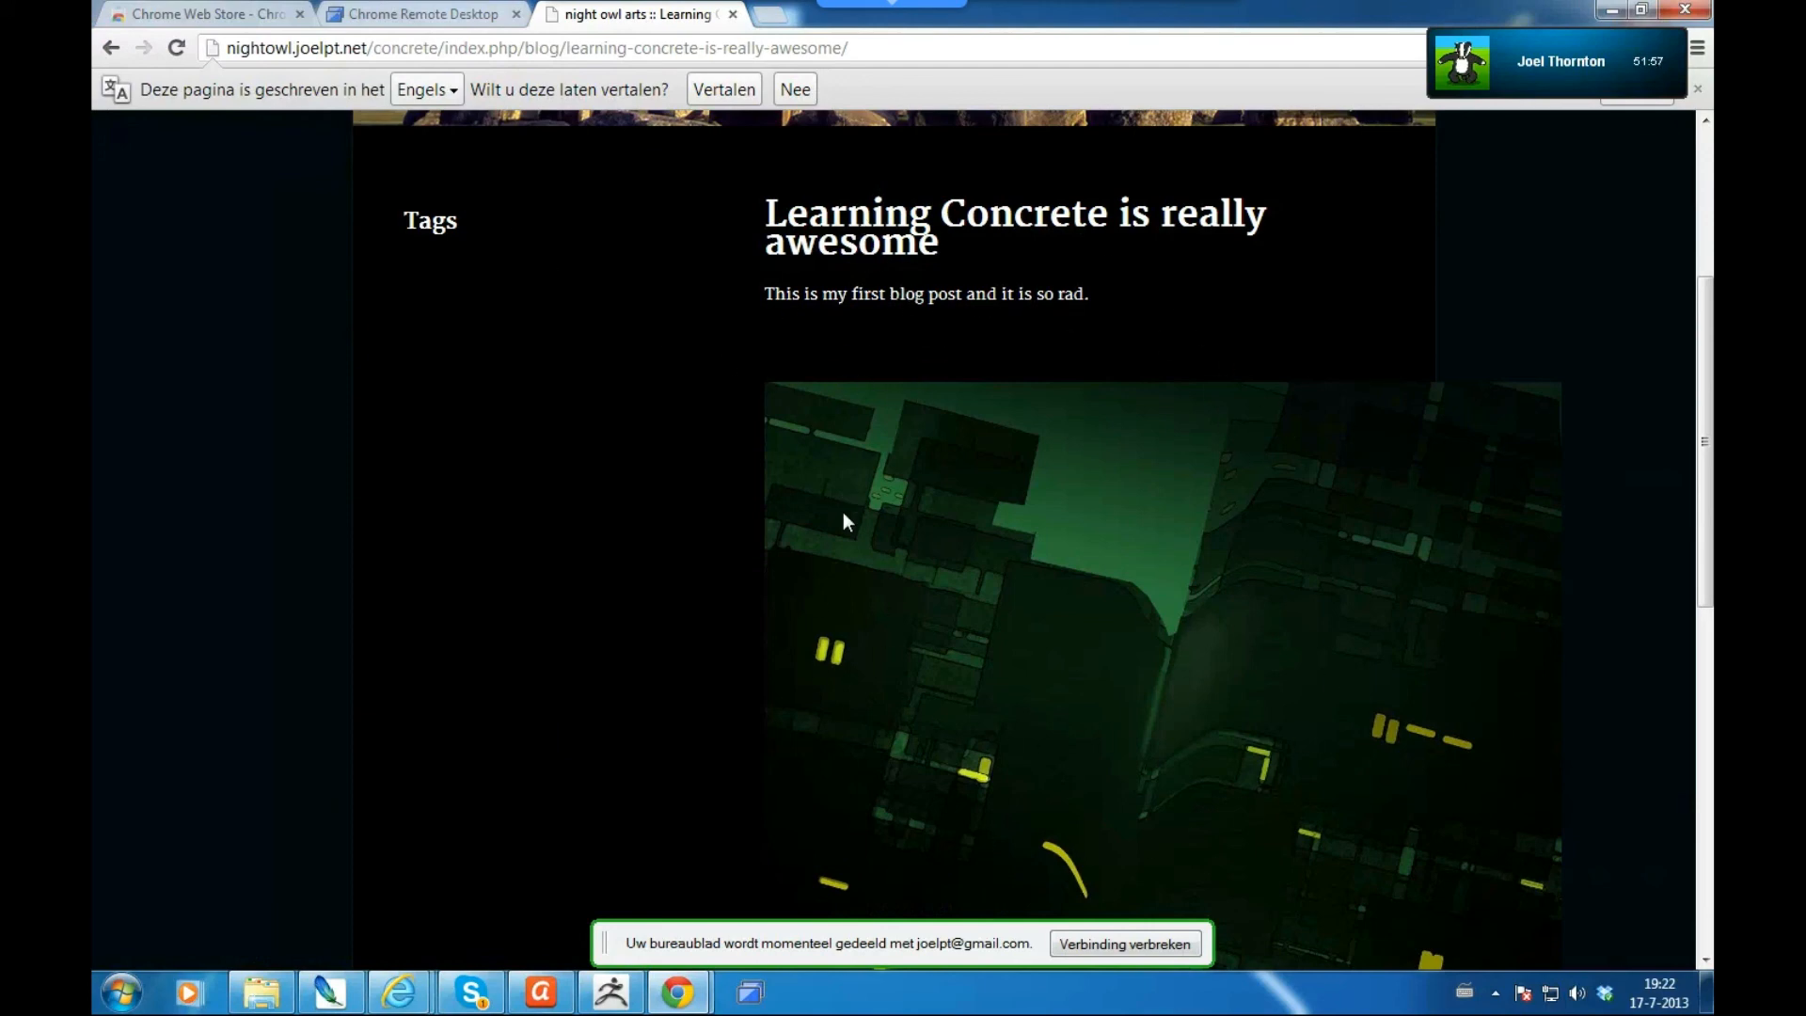
{"action": "left_click", "coordinate": [110, 53]}
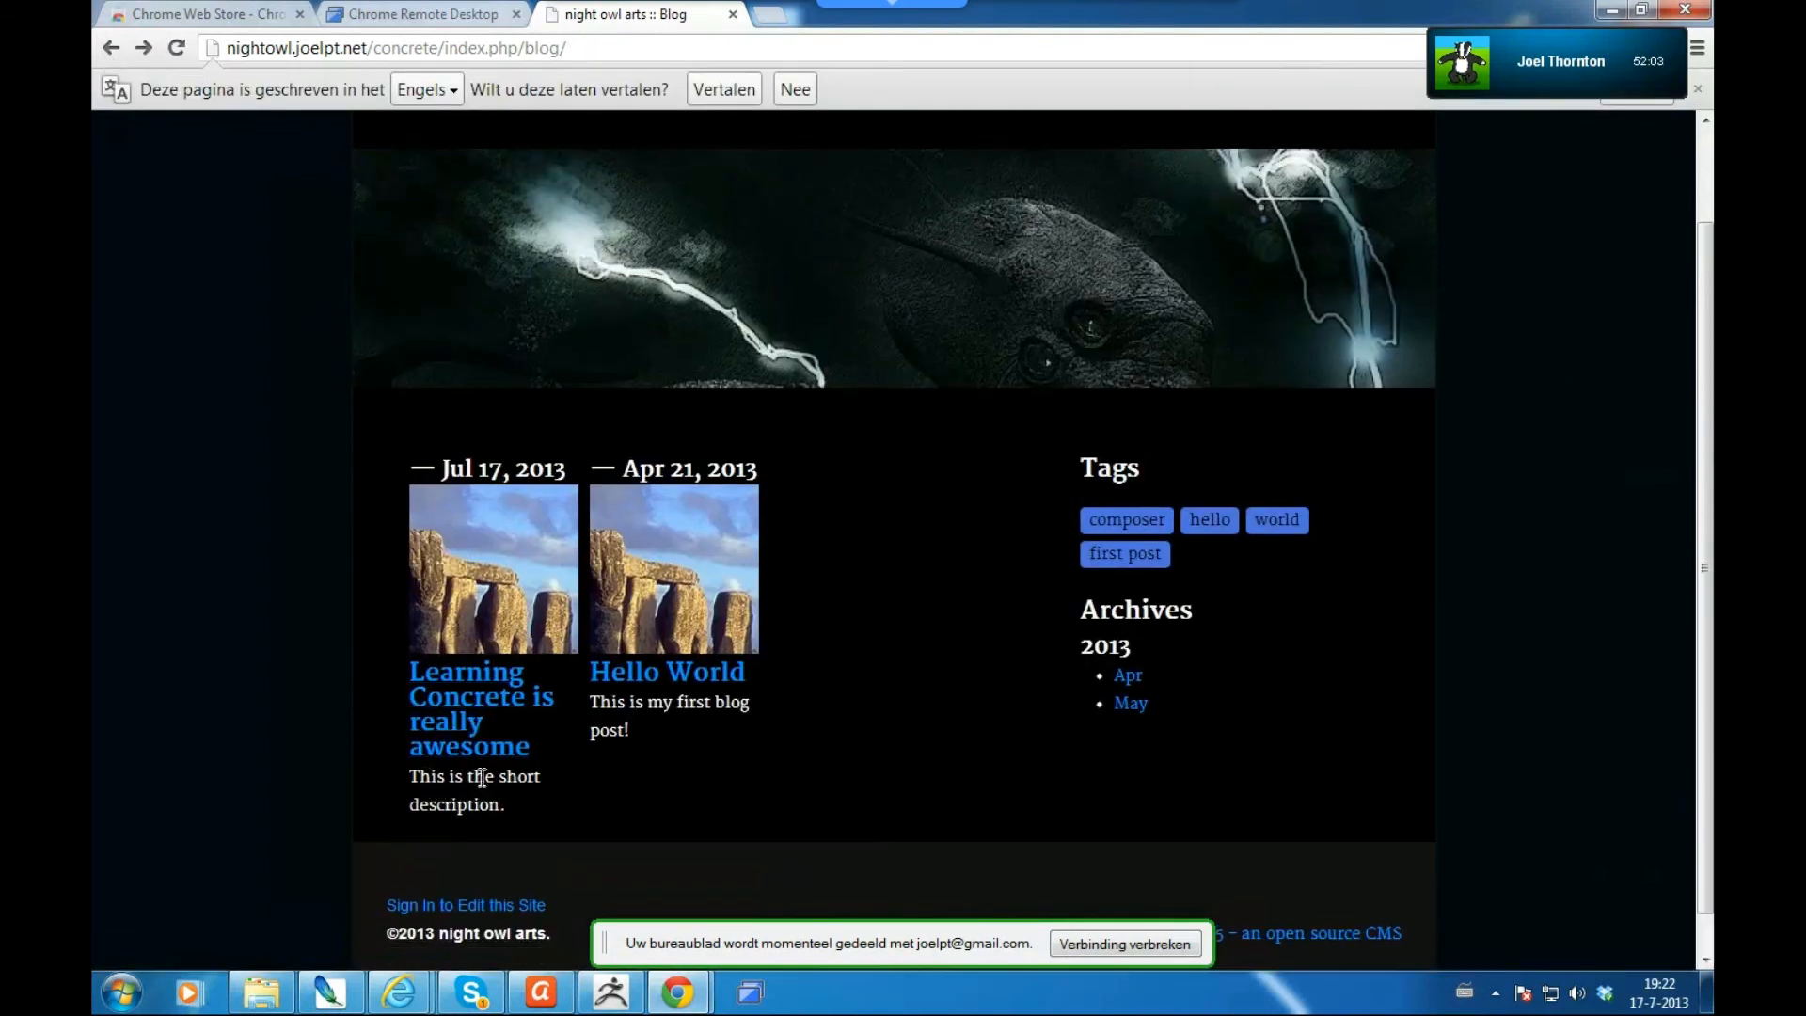
- Select and deselect the post's short description, scroll to the top, and preview Internet Explorer windows
{"action": "left_click_drag", "start_coordinate": [507, 805], "coordinate": [413, 773]}
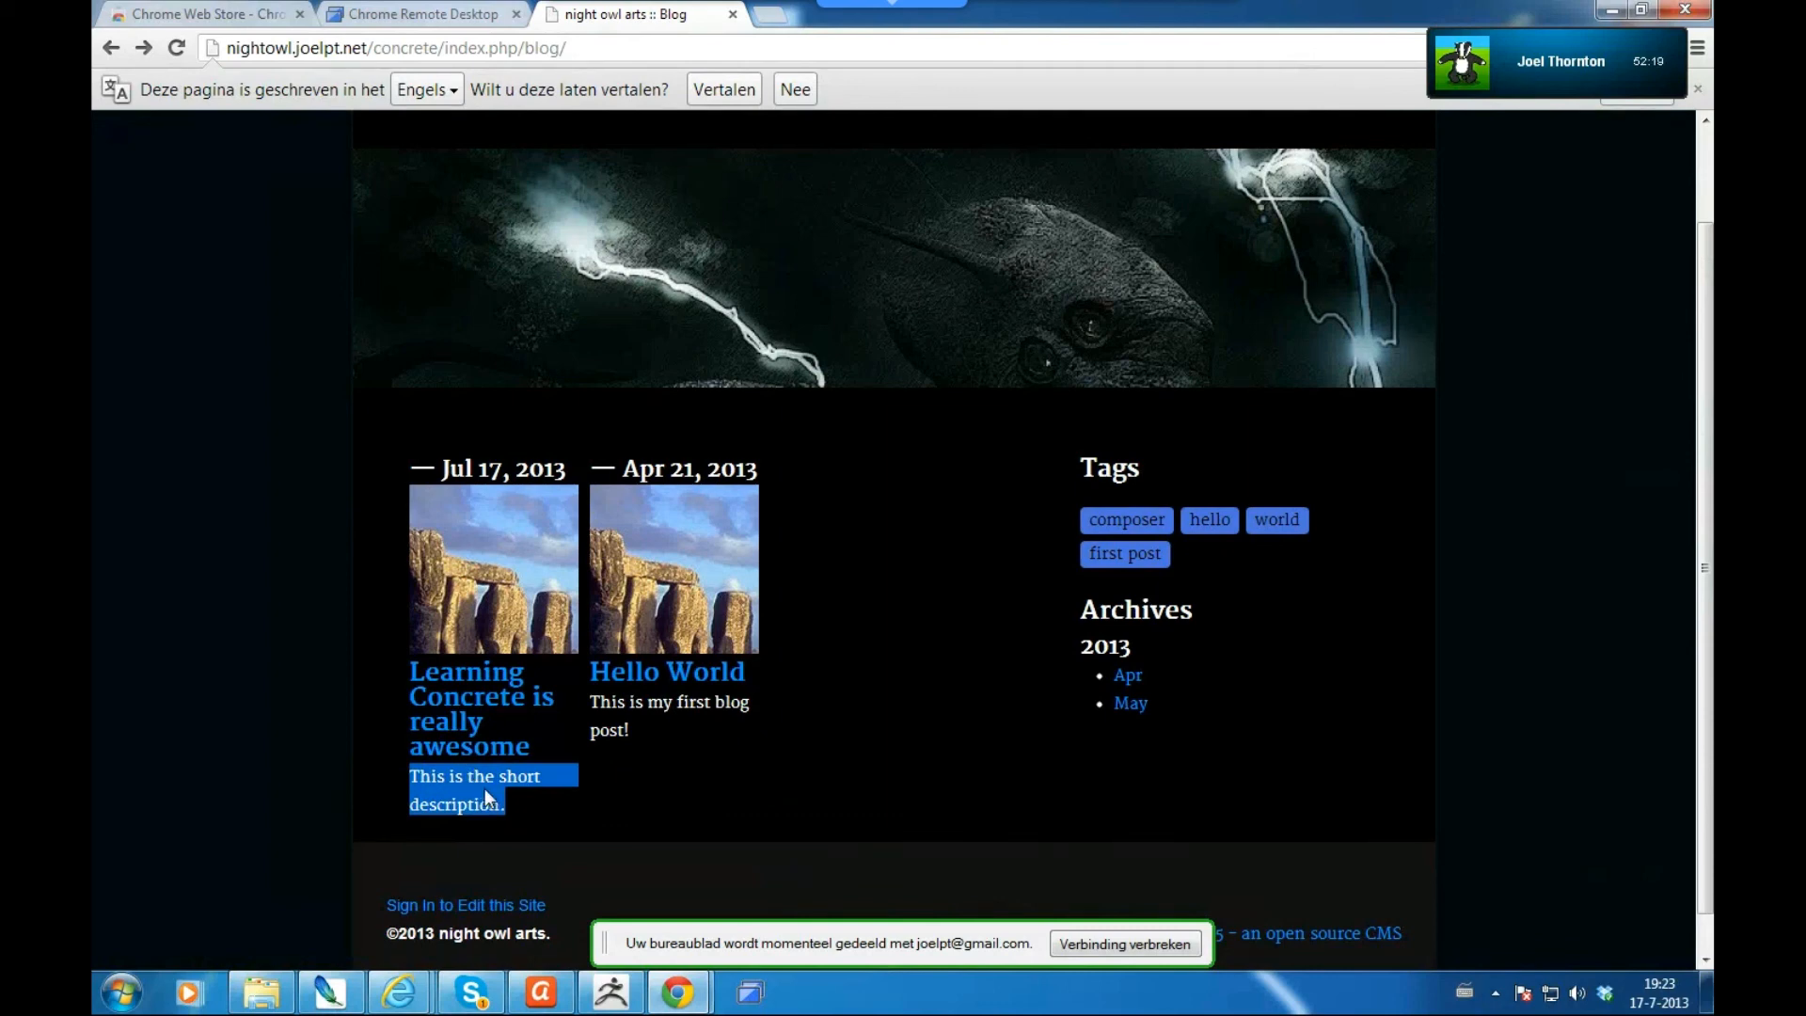
{"action": "left_click", "coordinate": [294, 644]}
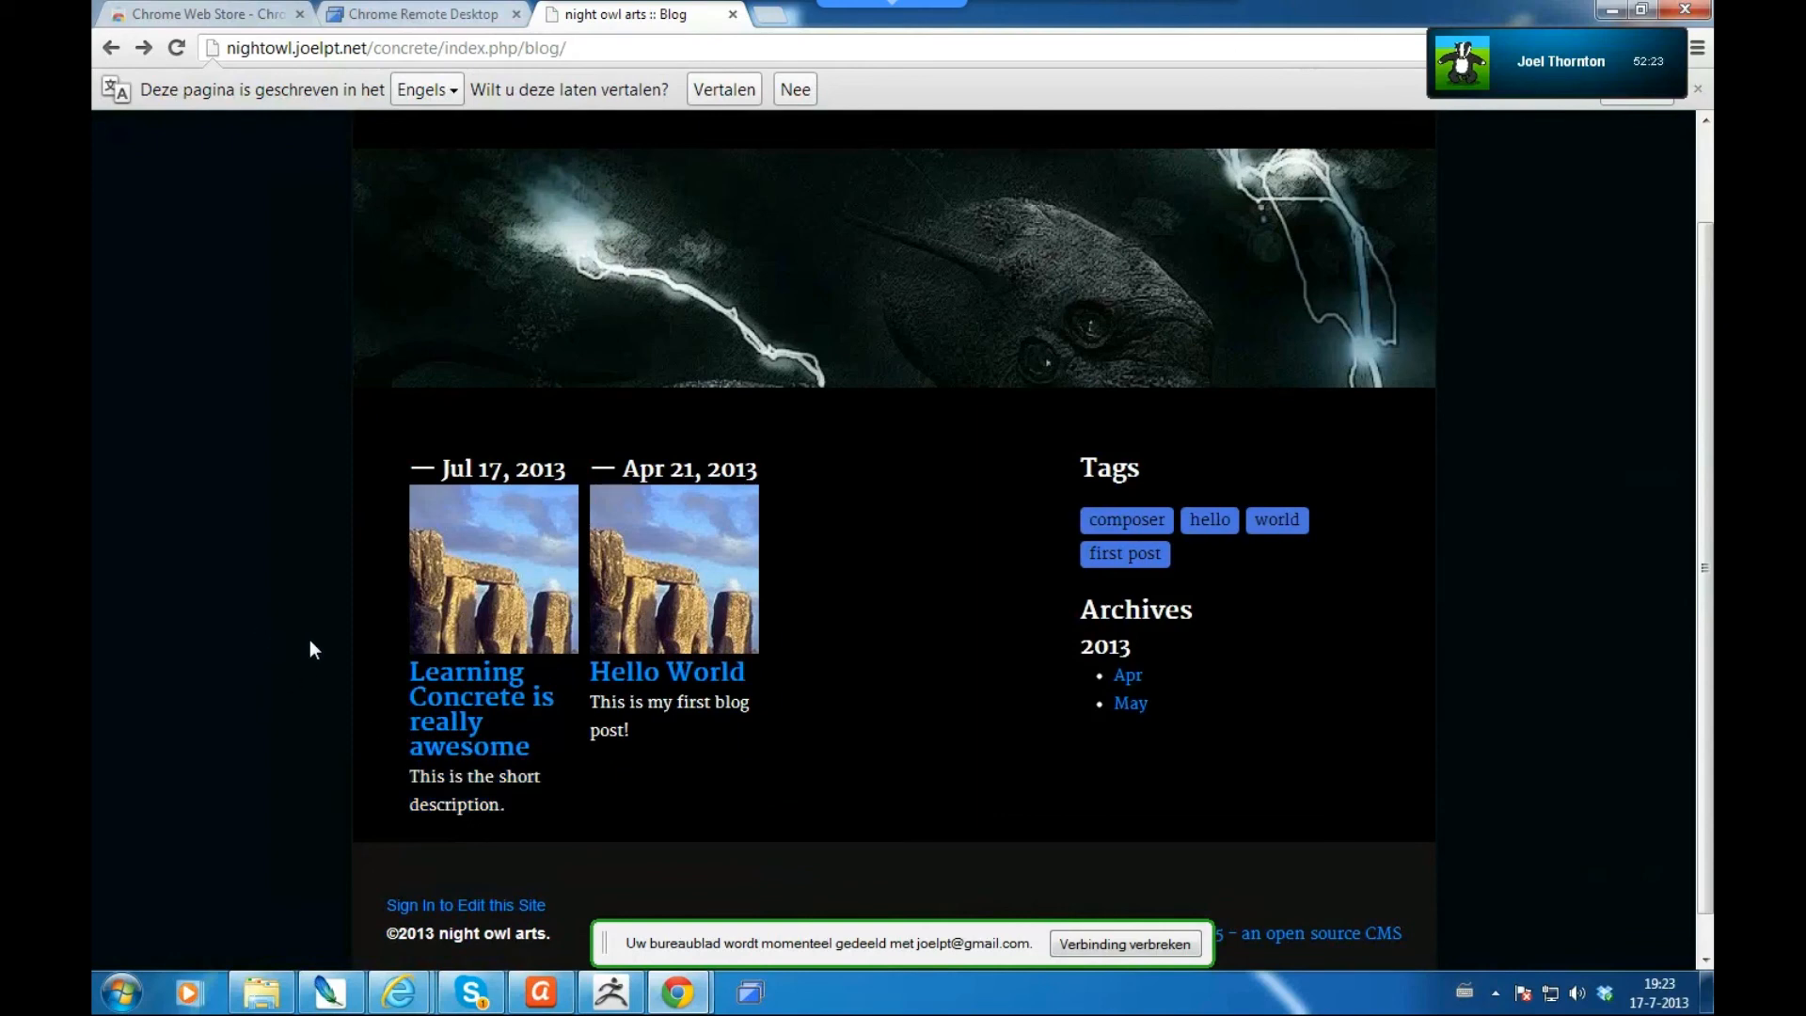
{"action": "scroll", "coordinate": [314, 642], "scroll_direction": "up", "scroll_amount": 2}
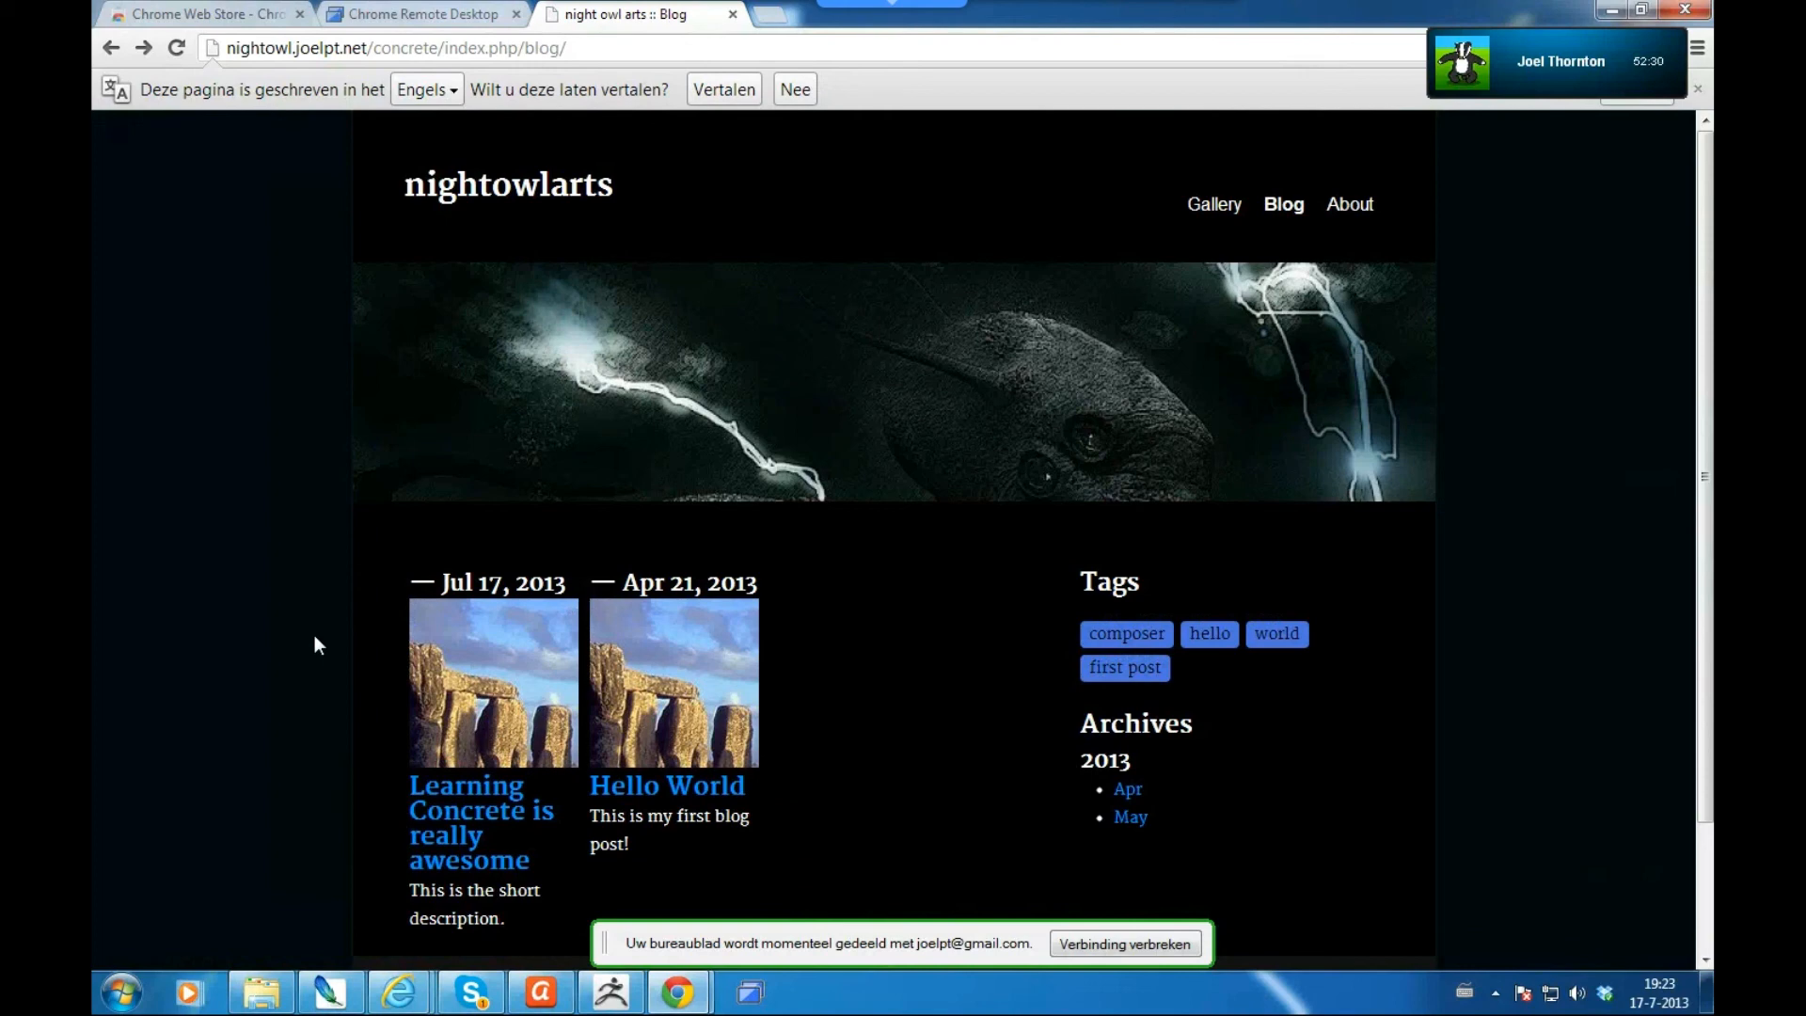
{"action": "left_click", "coordinate": [400, 993]}
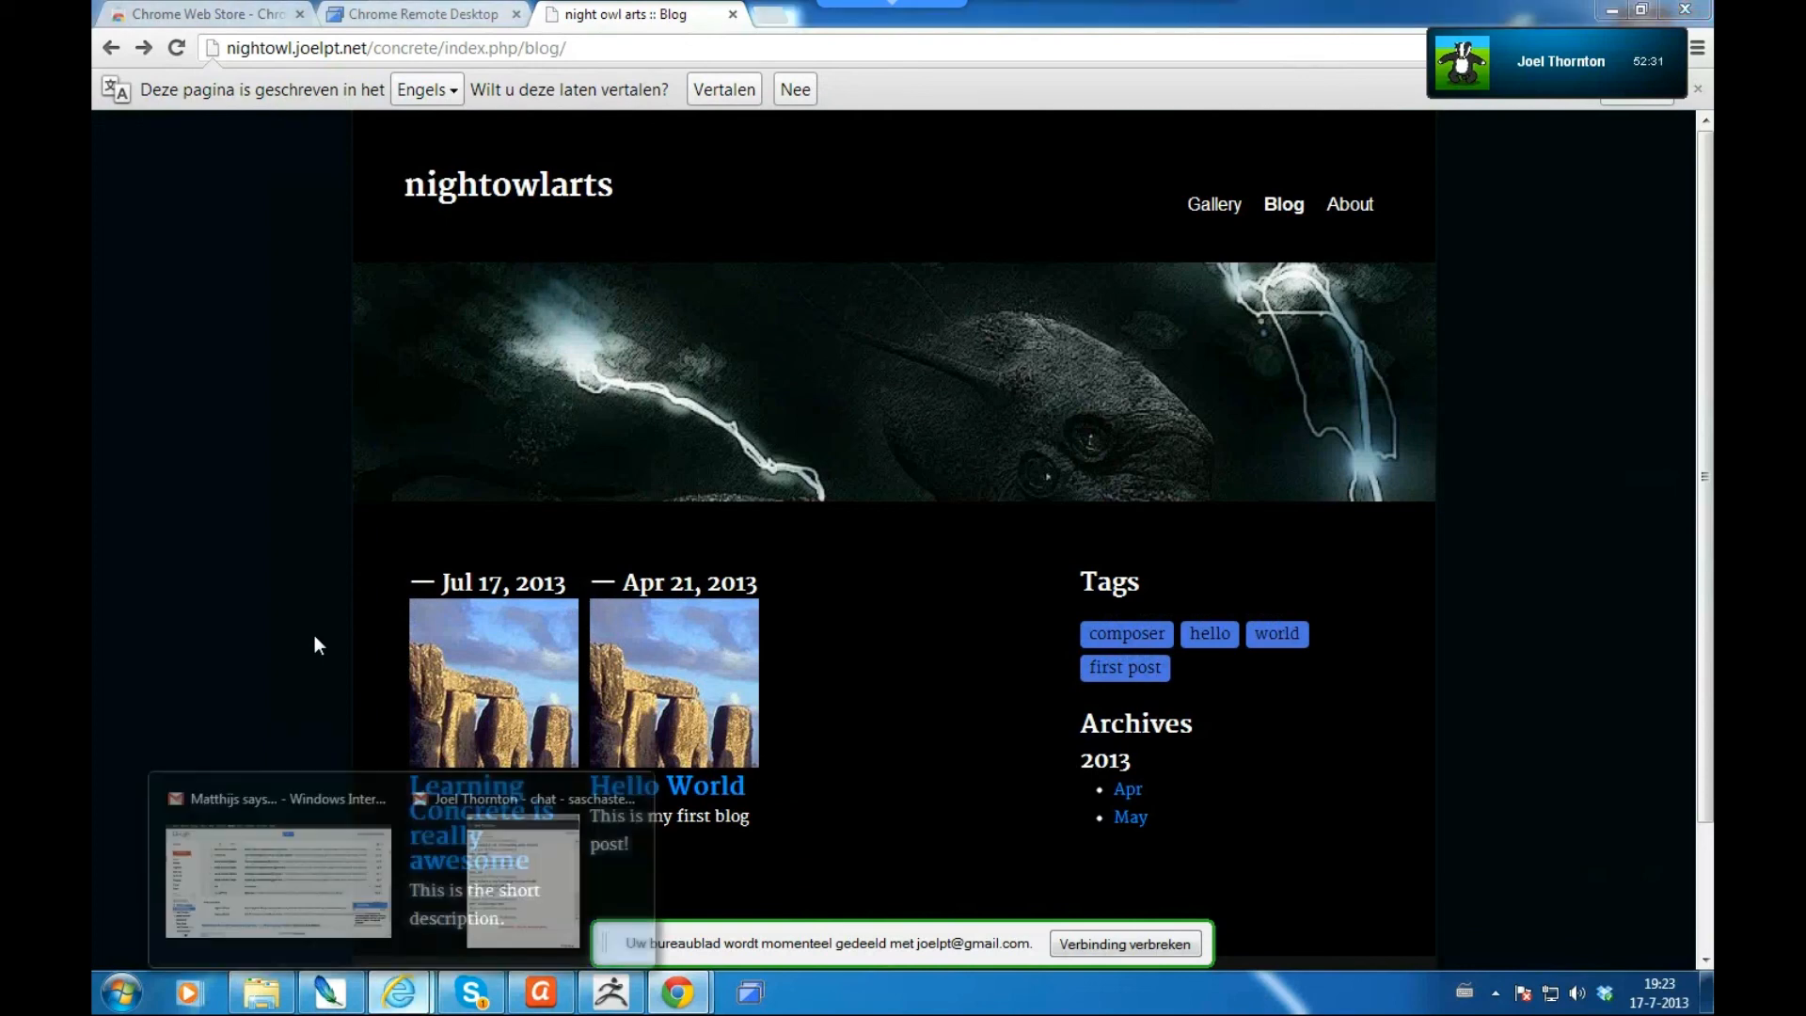
- Send the chat reply 'yea, think he movie will help pick up some things that will slip away out of my mind in time :p'
{"action": "left_click", "coordinate": [523, 880]}
{"action": "type", "text": "ye"}
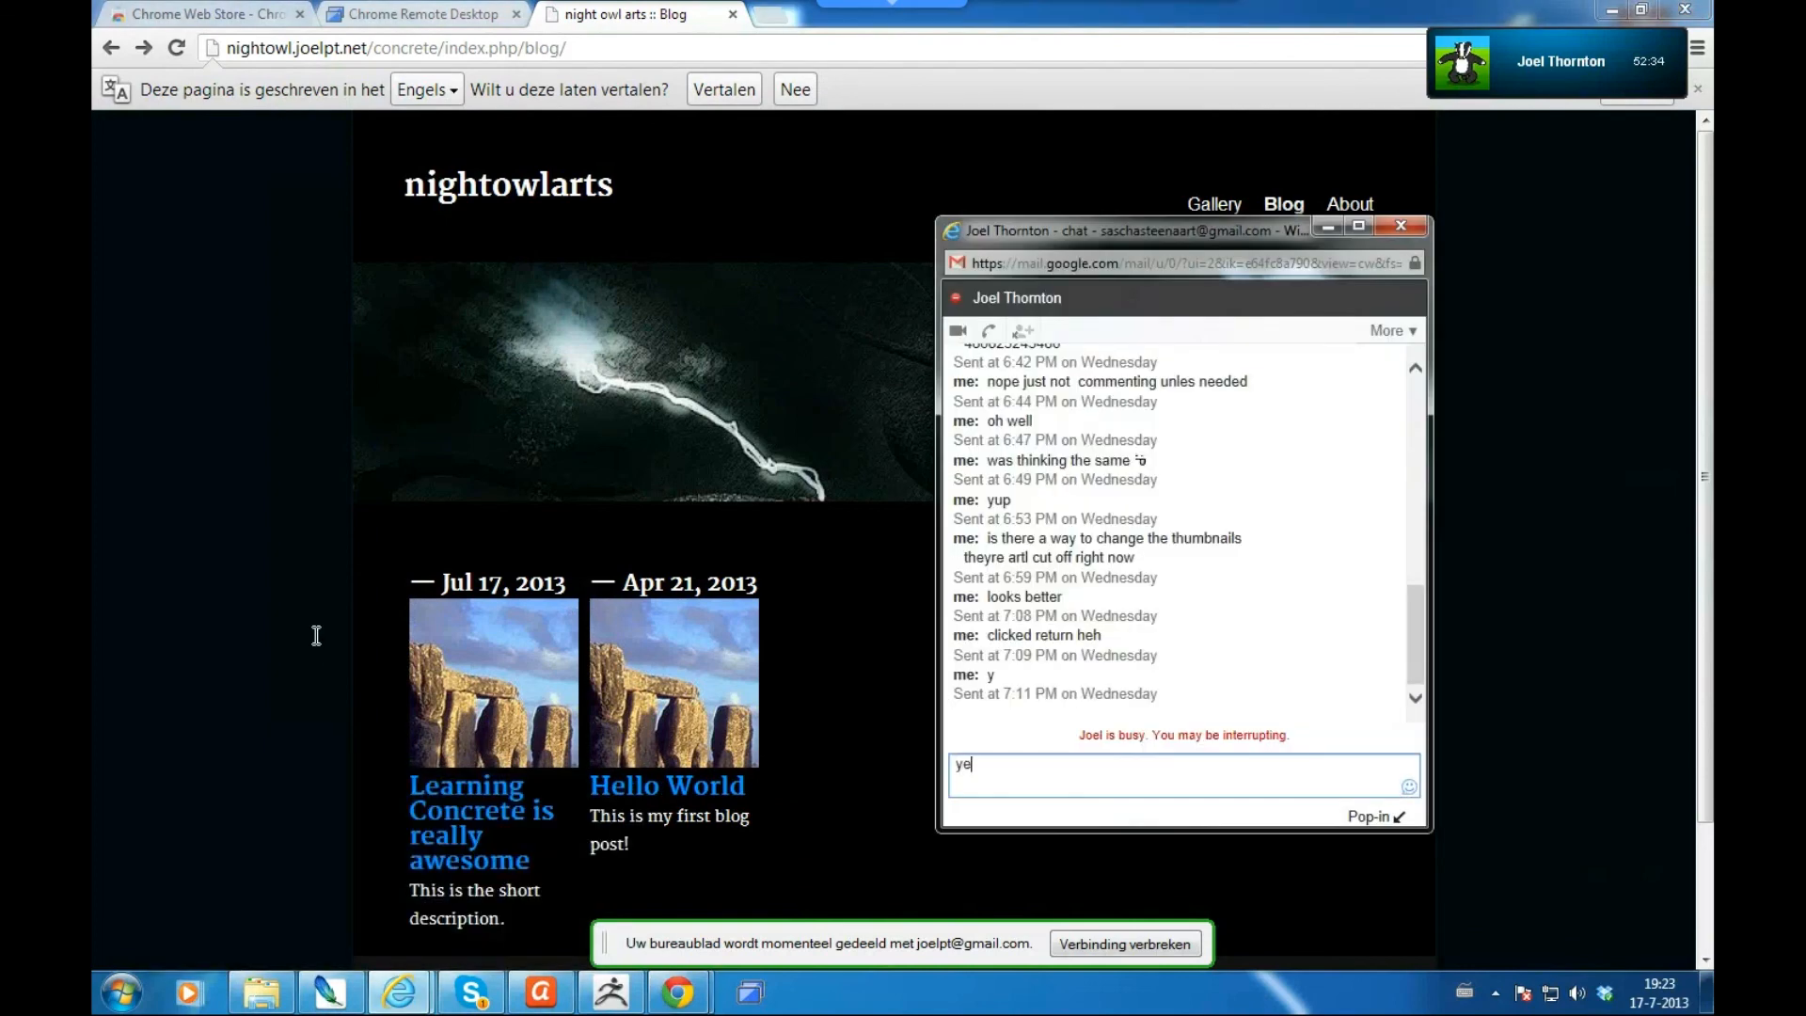
{"action": "type", "text": "a, think he"}
{"action": "type", "text": "movie will help "}
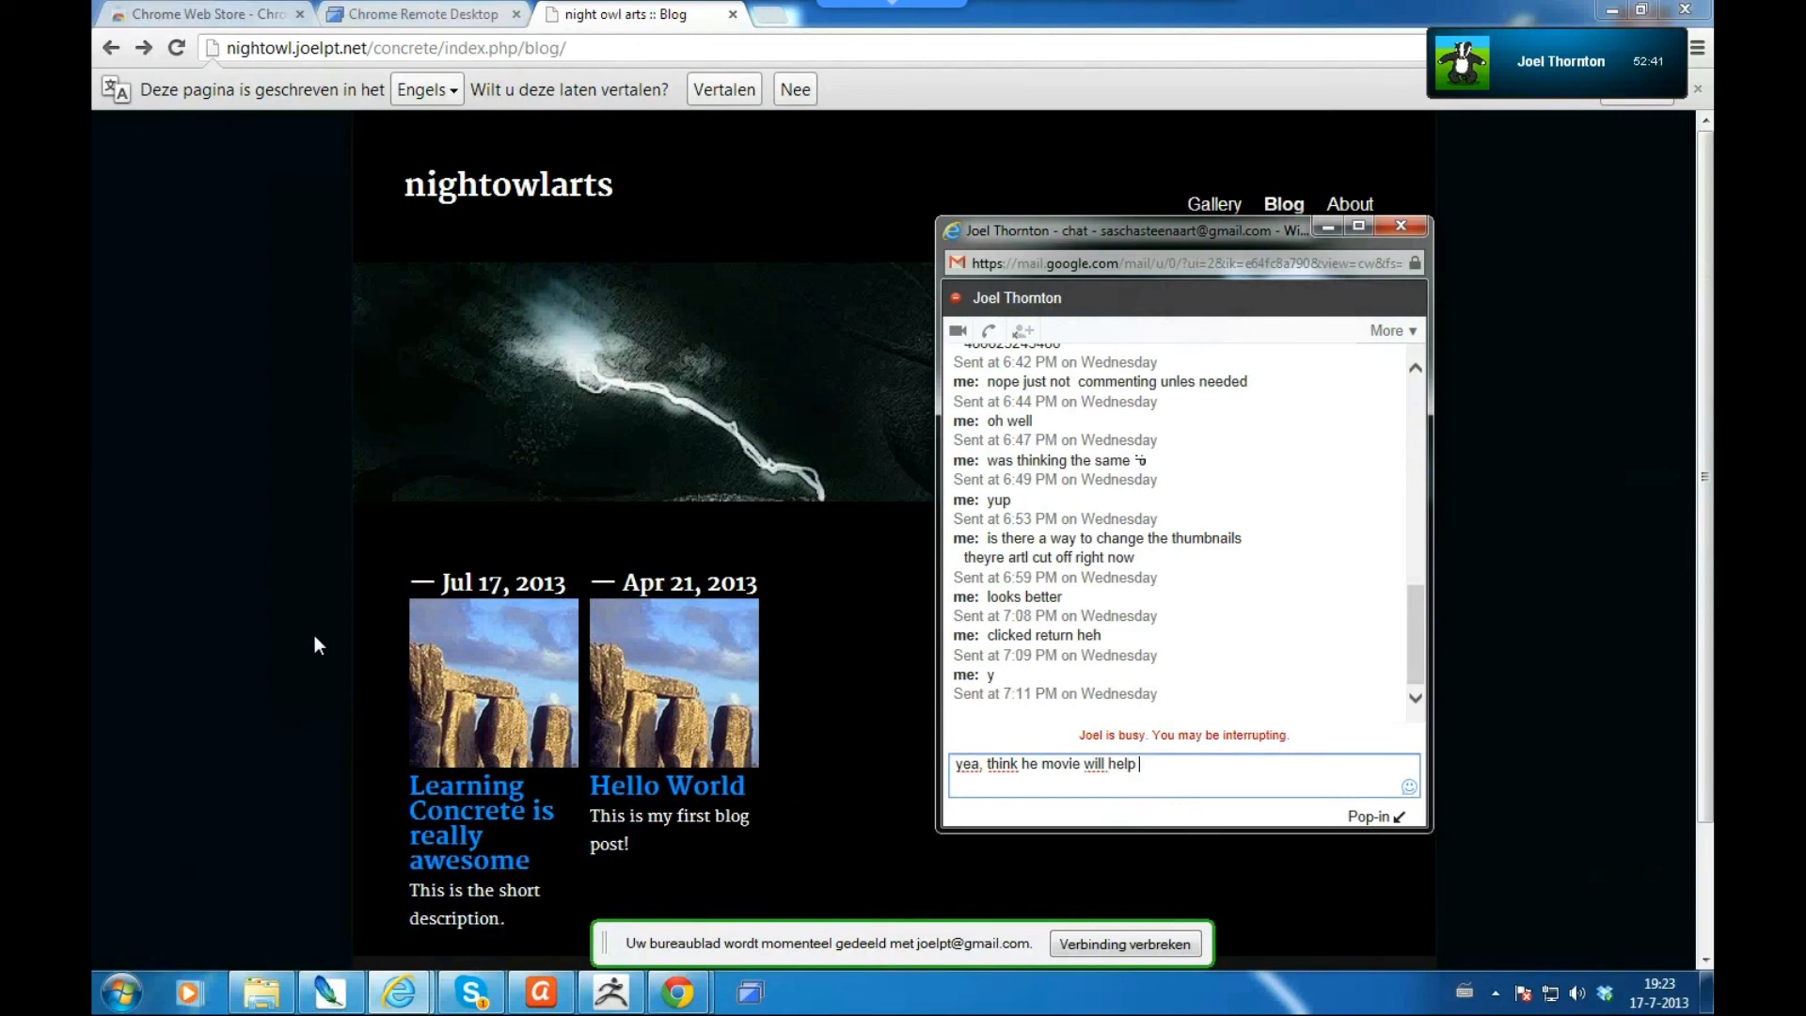
{"action": "type", "text": "pick up some things that"}
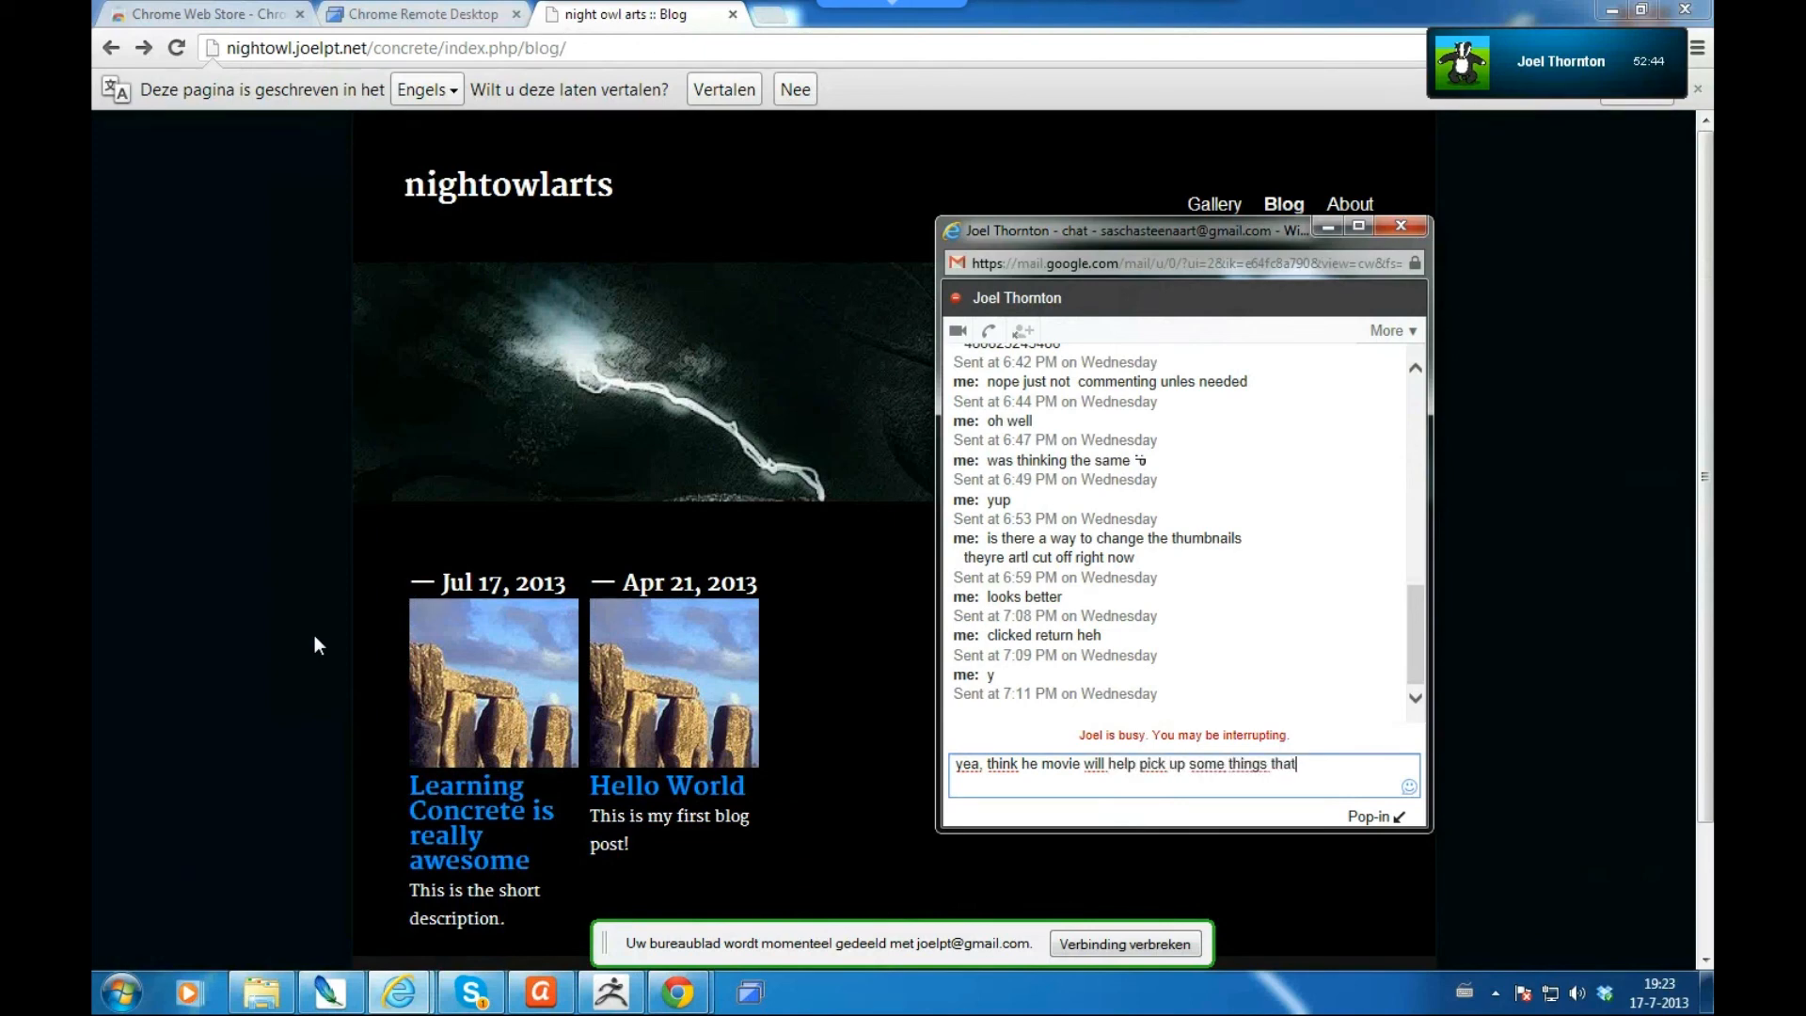
{"action": "type", "text": " will slip away "}
{"action": "type", "text": "out of my mi"}
{"action": "type", "text": "nd in time :p"}
{"action": "key", "text": "Return"}
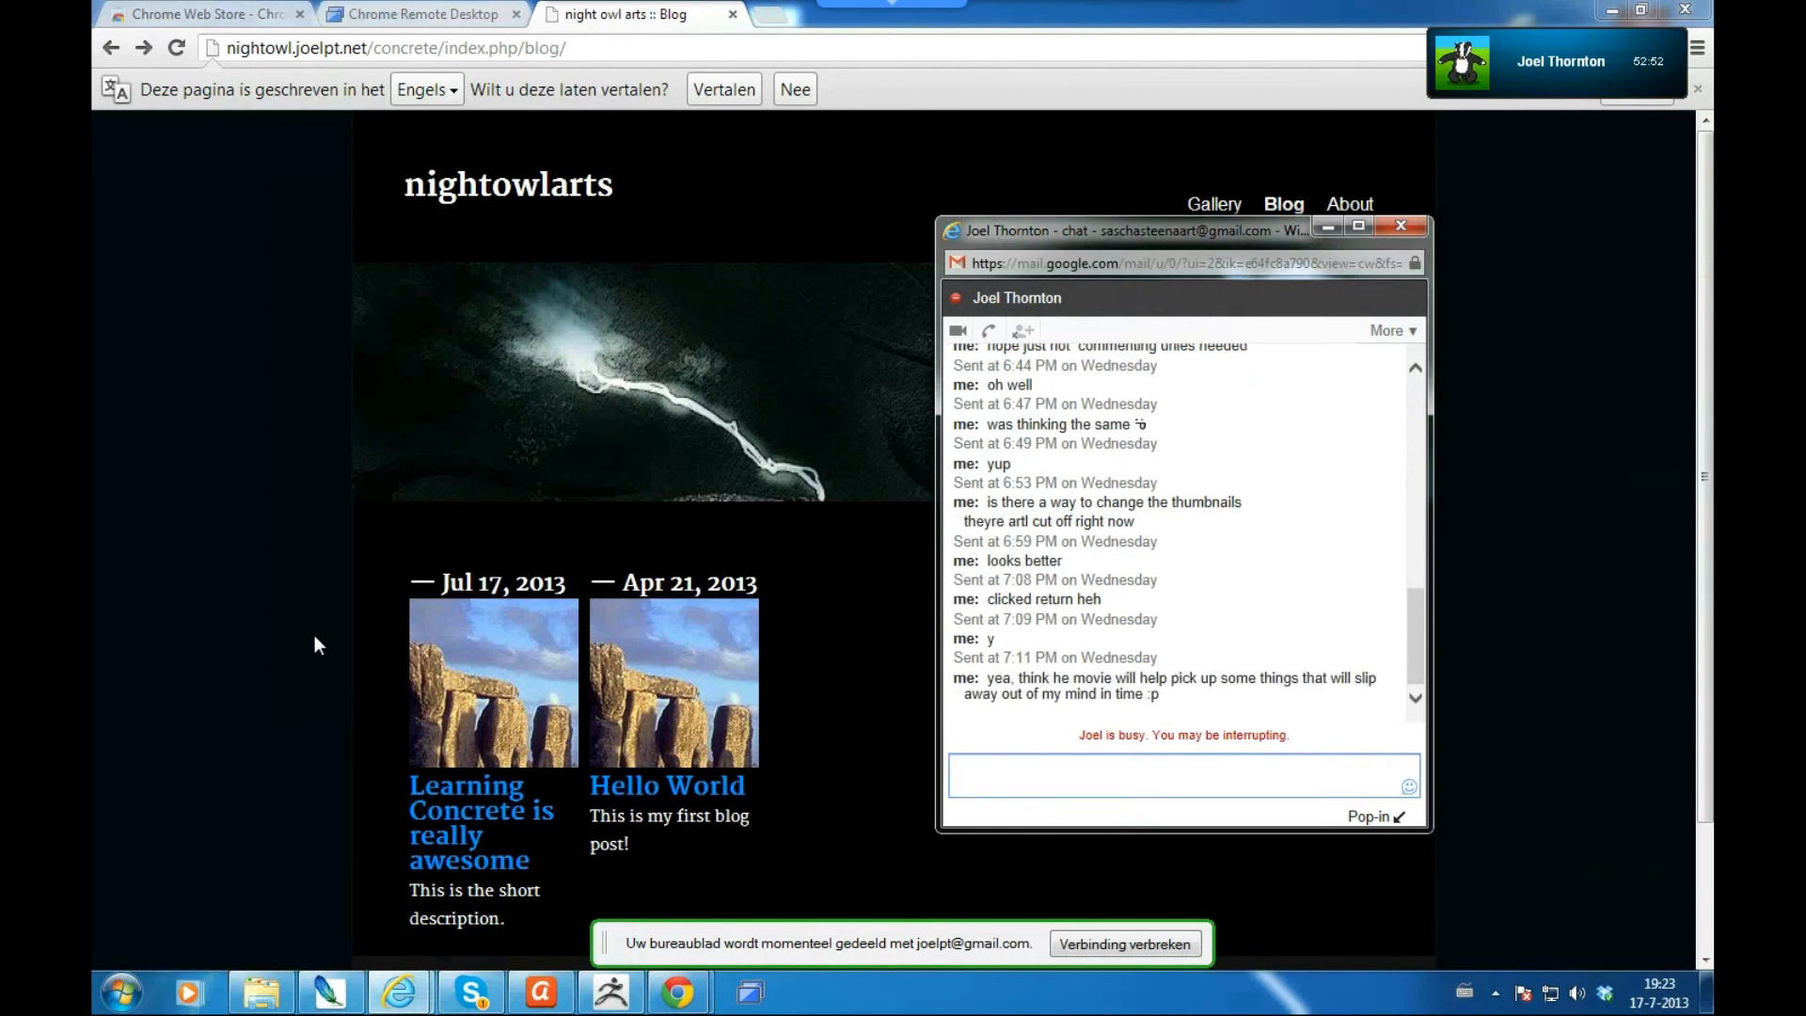